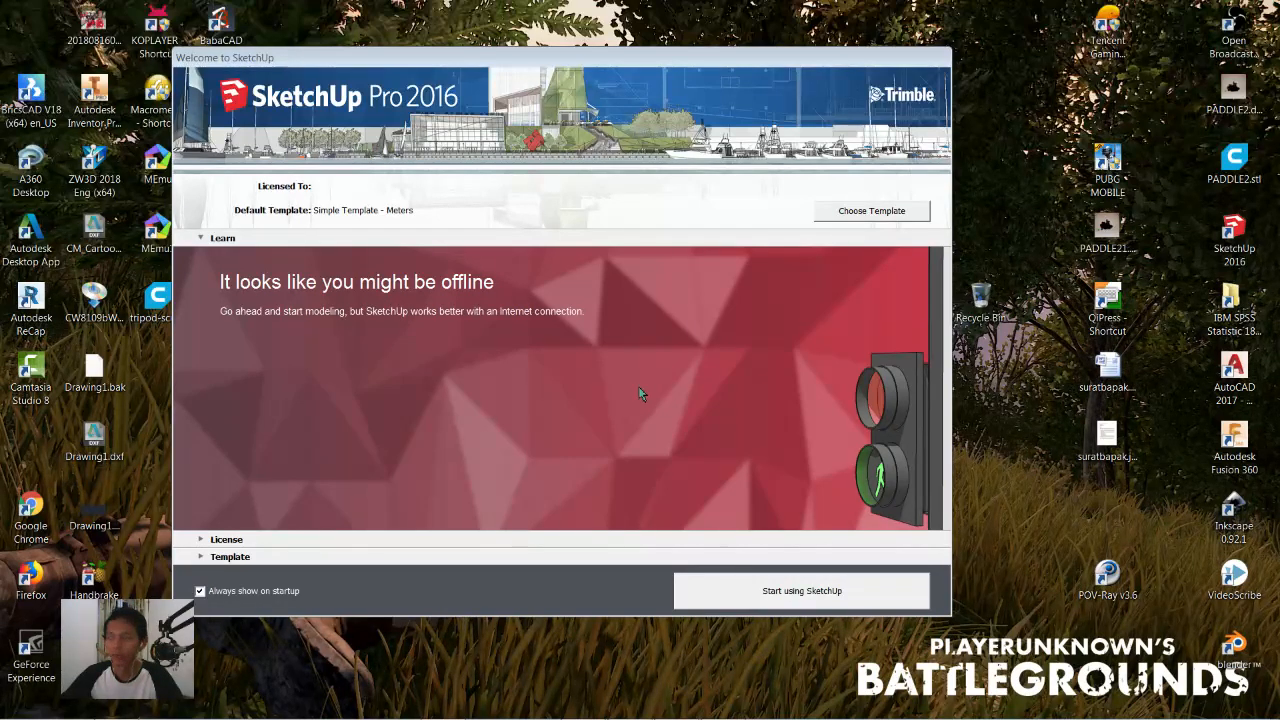
- Start a new model from the Simple Template - Meters template and delete the default human figure
{"action": "left_click", "coordinate": [524, 58]}
{"action": "left_click_drag", "start_coordinate": [560, 85], "coordinate": [602, 111]}
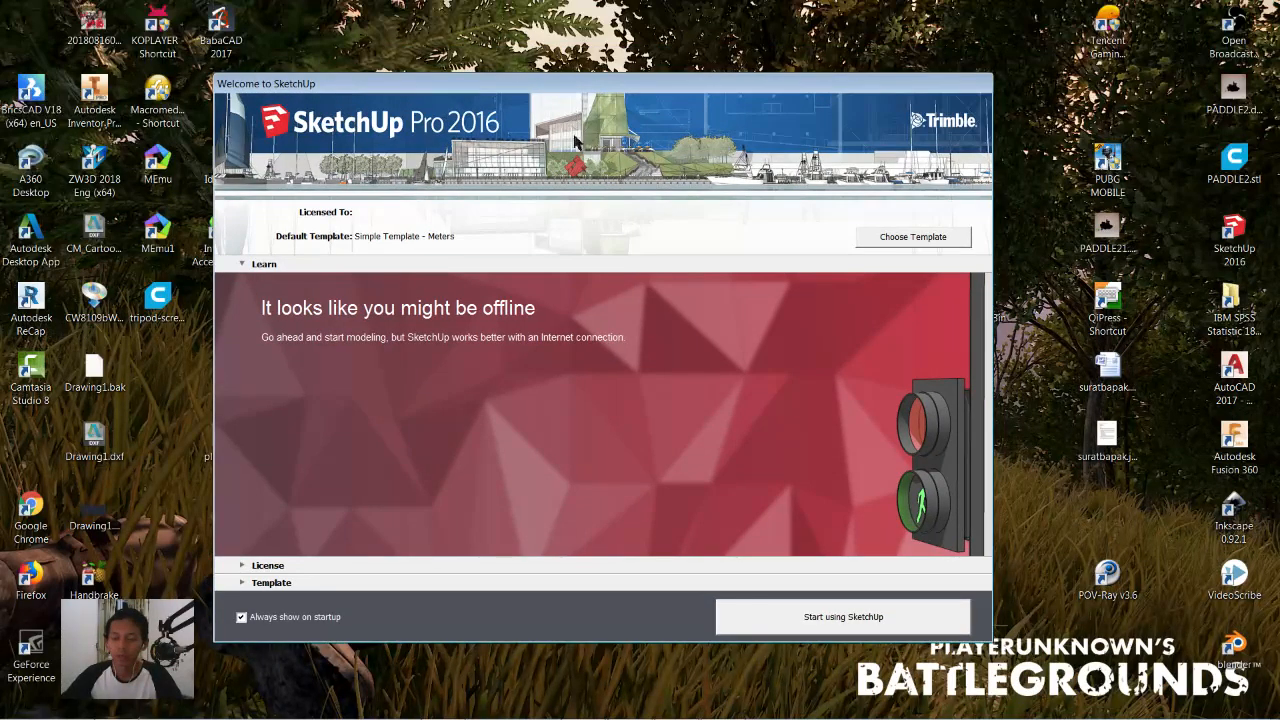
{"action": "left_click", "coordinate": [928, 244]}
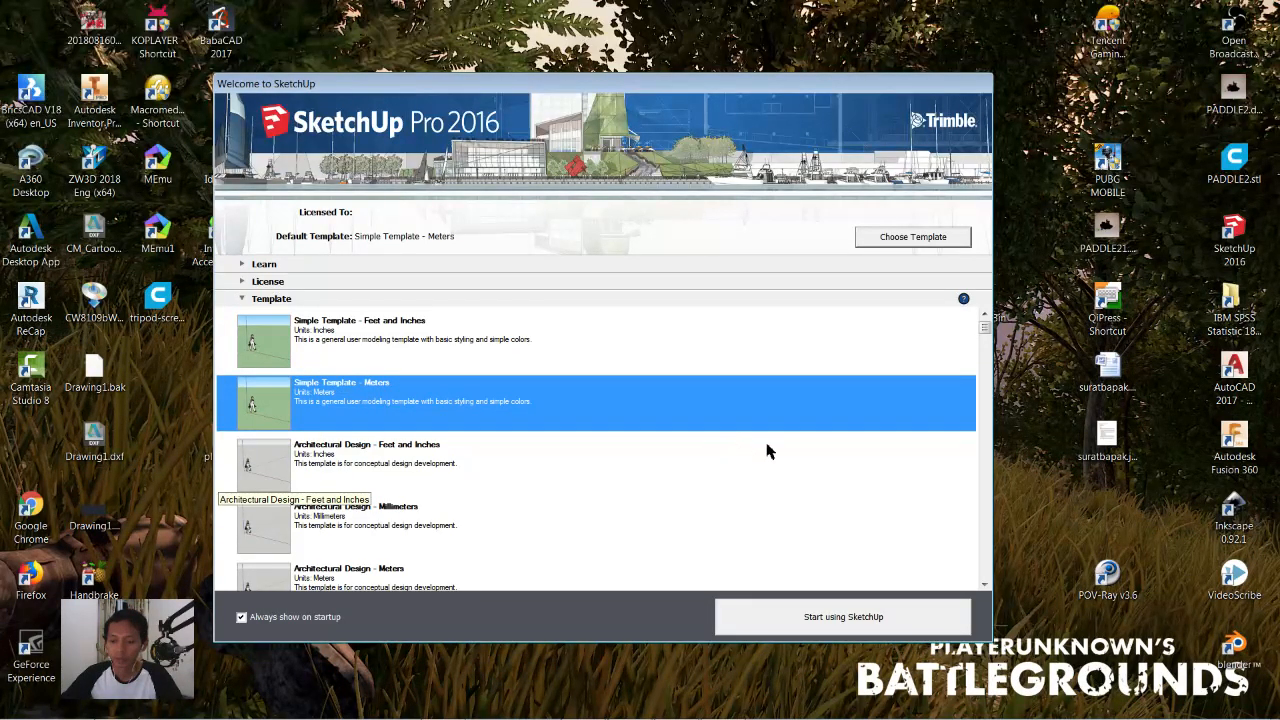
{"action": "left_click", "coordinate": [845, 617]}
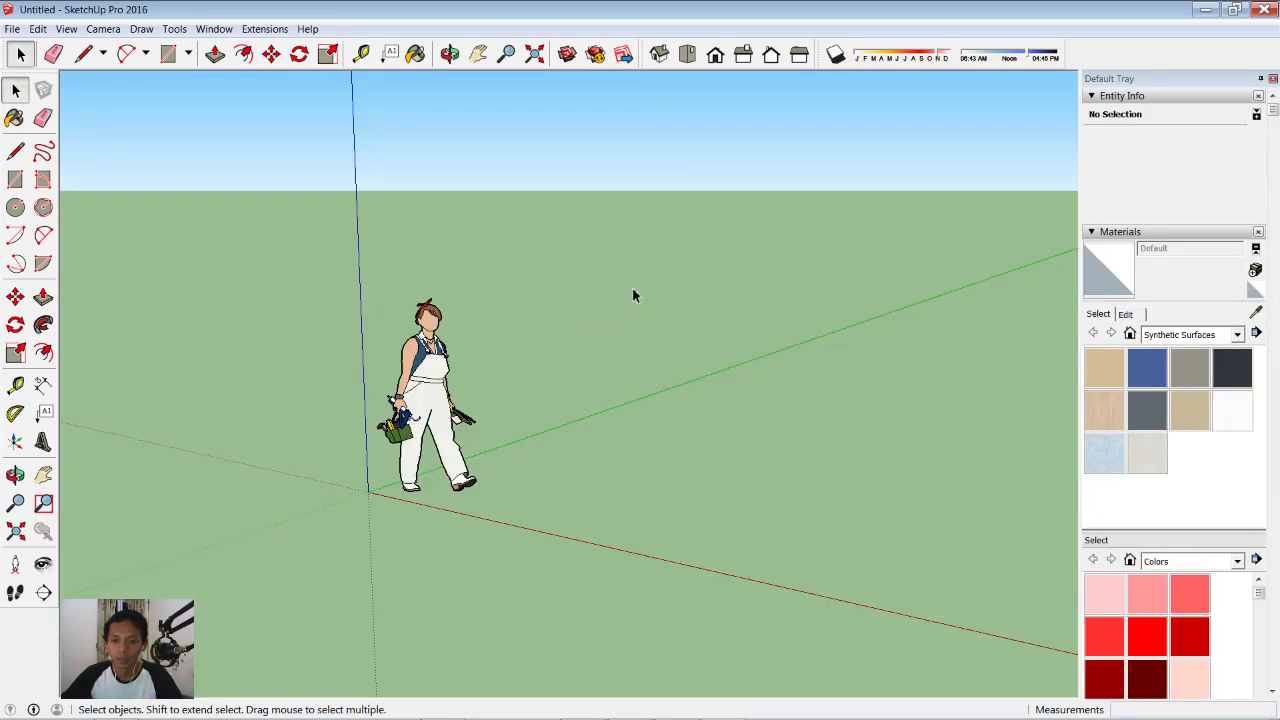
{"action": "left_click", "coordinate": [418, 424]}
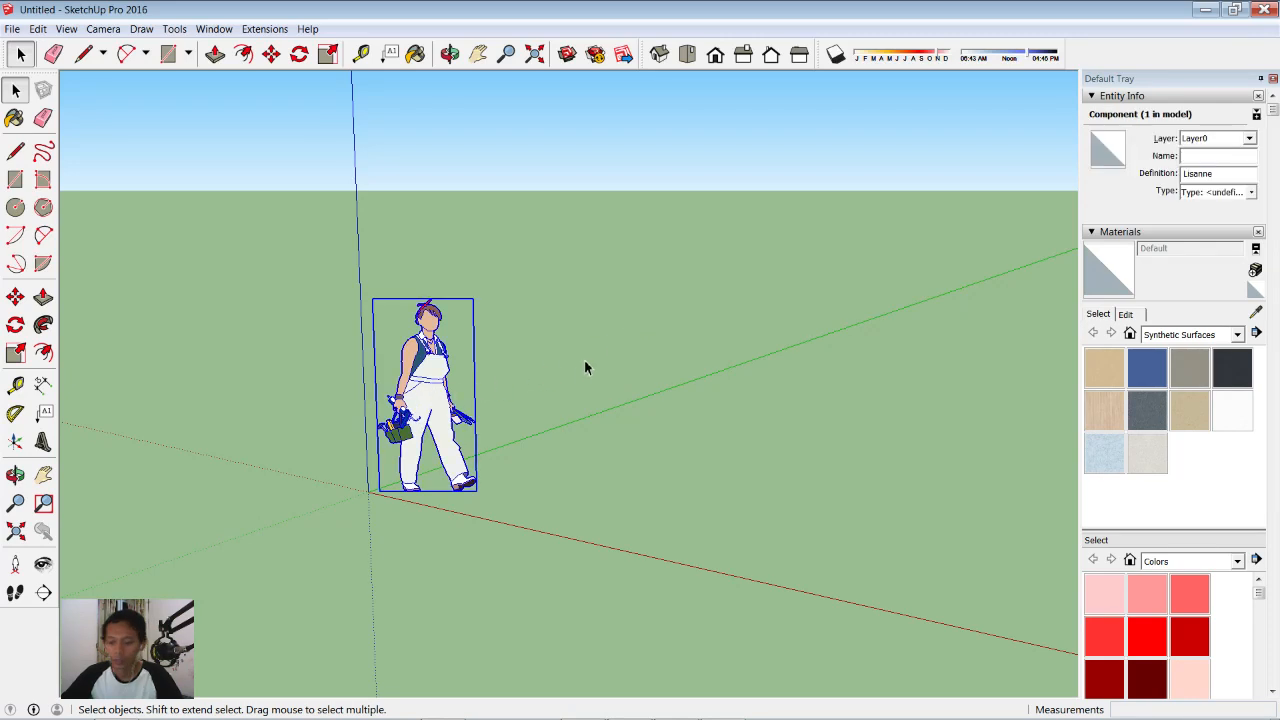
{"action": "key", "text": "Delete"}
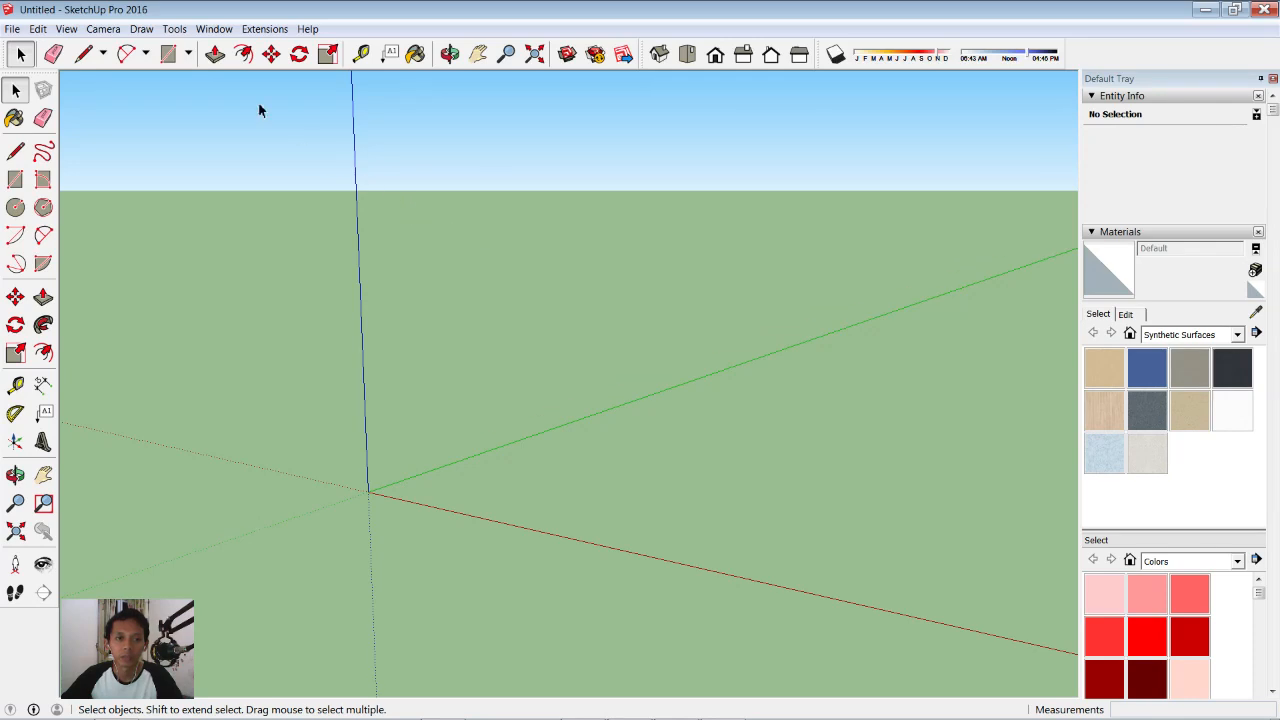
- Switch the camera to Parallel Projection and show the Top view
{"action": "left_click", "coordinate": [104, 30]}
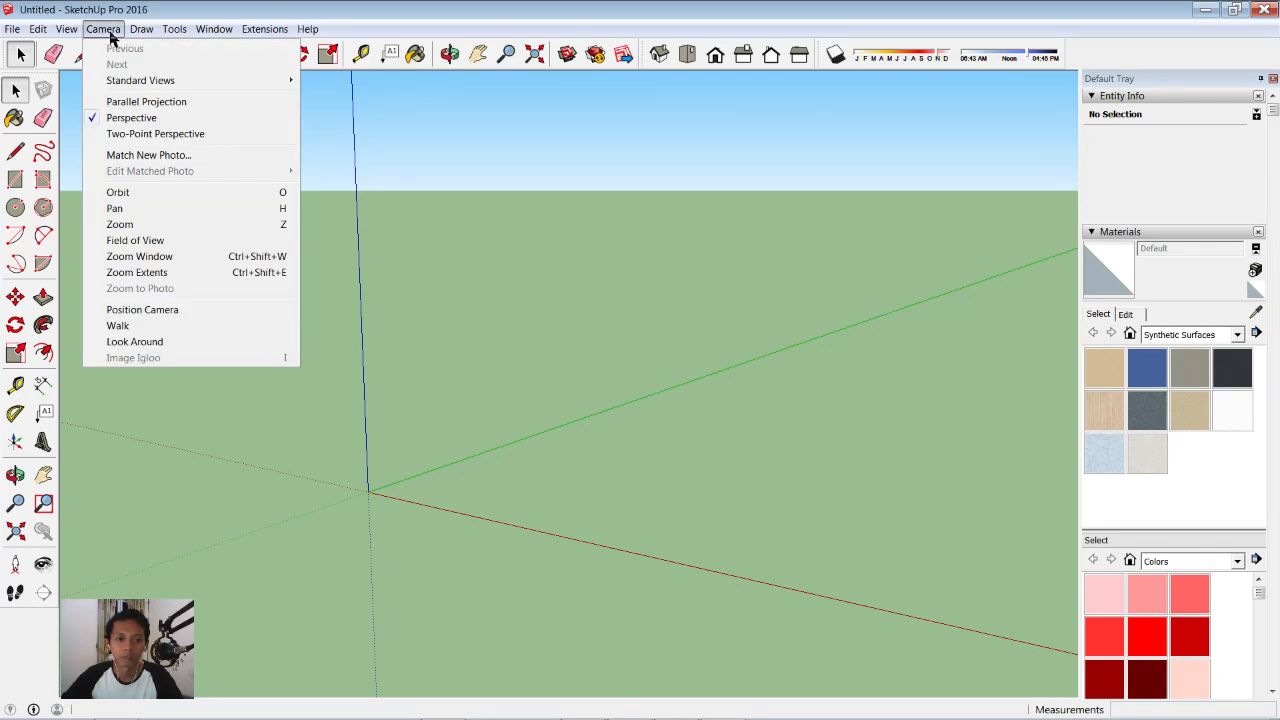
{"action": "left_click", "coordinate": [171, 102]}
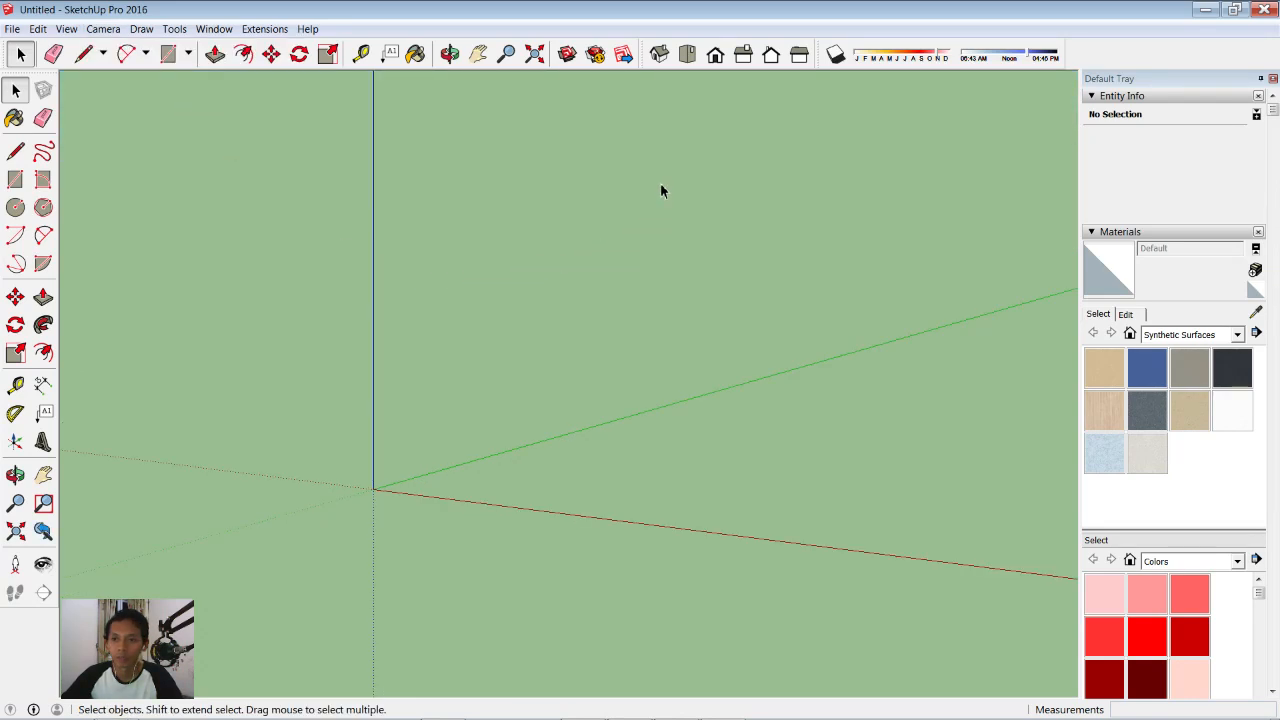
{"action": "left_click", "coordinate": [687, 56]}
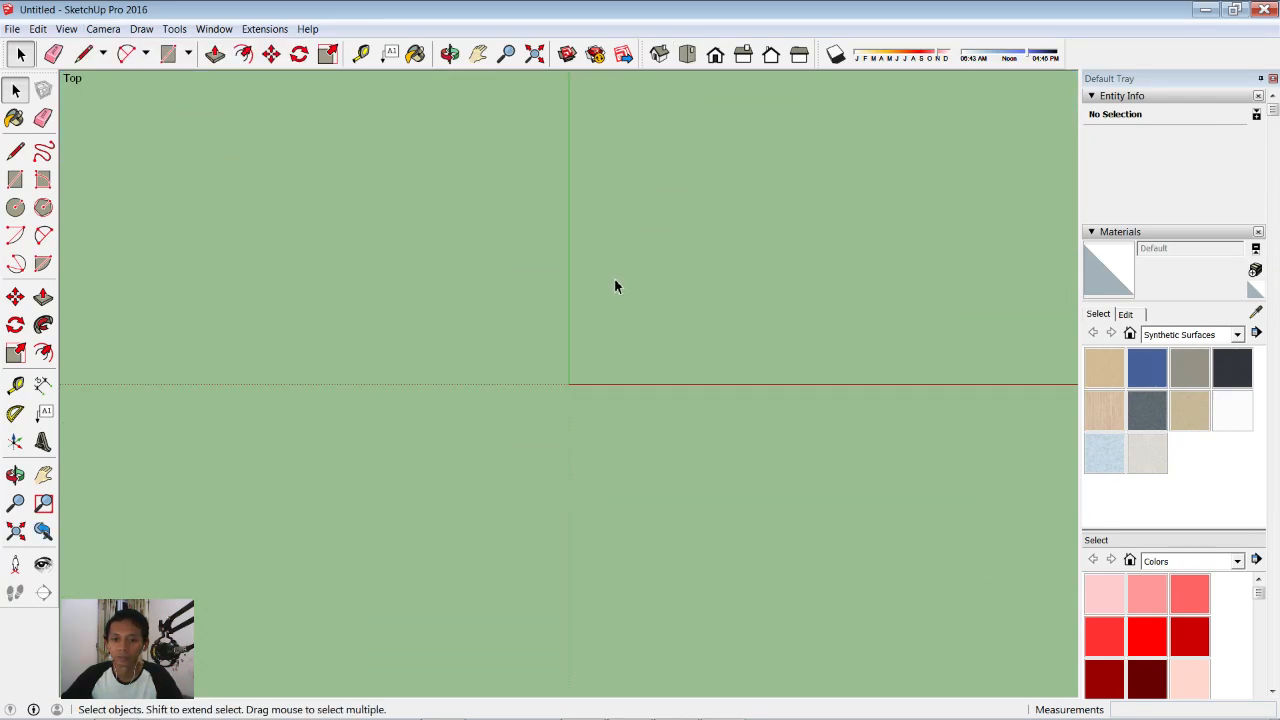
{"action": "middle_click_drag", "start_coordinate": [741, 250], "coordinate": [344, 433], "text": "shift"}
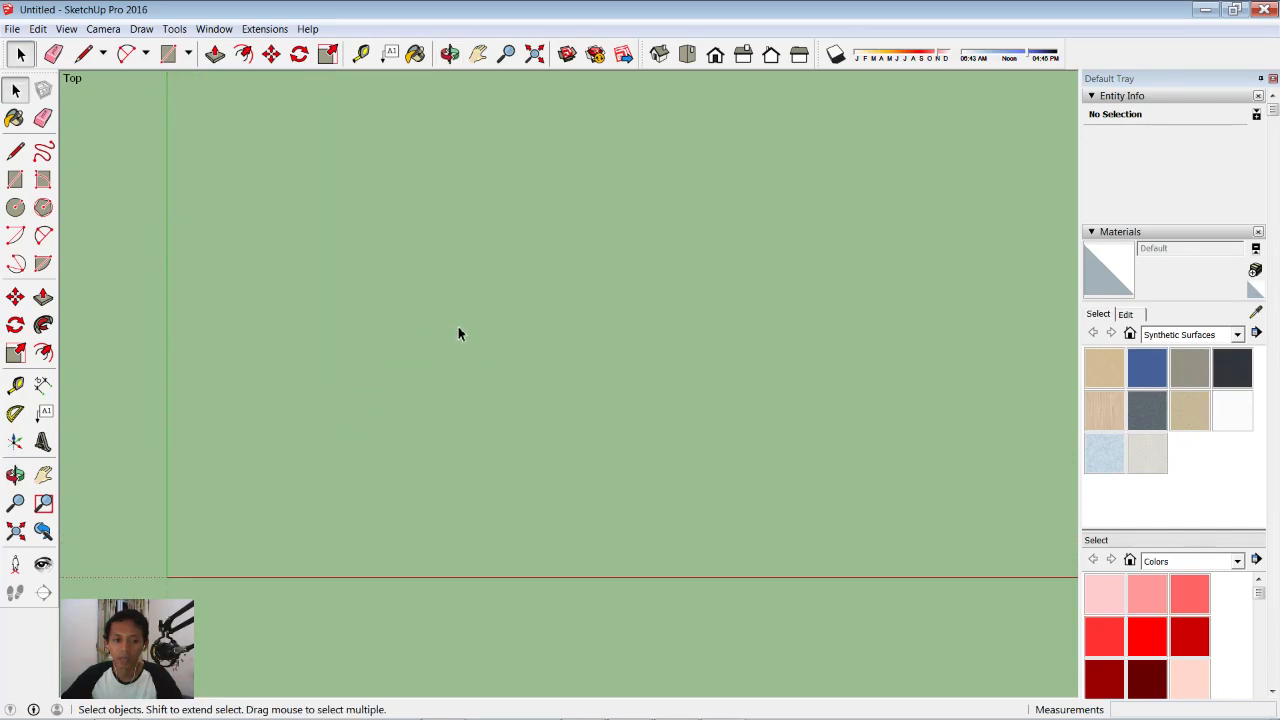
- Create Tape Measure guides 1 m above the red axis and 1 m to the right of the green axis
{"action": "left_click", "coordinate": [20, 388]}
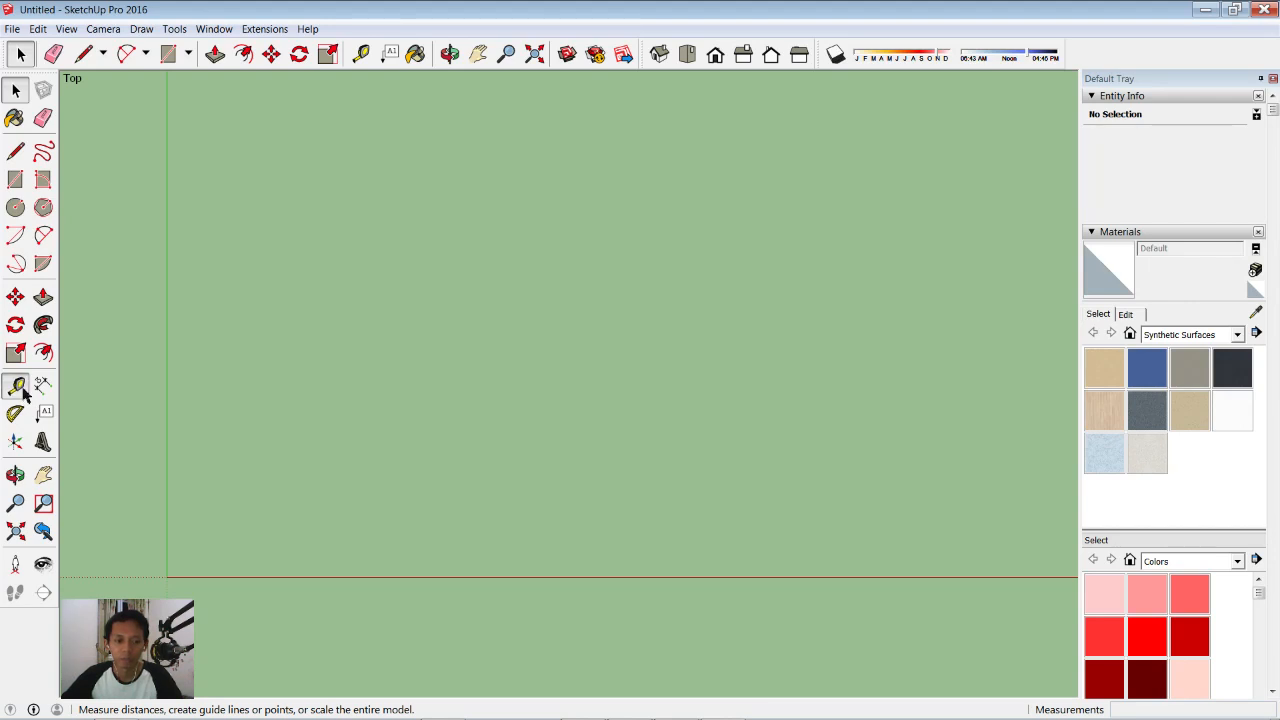
{"action": "left_click", "coordinate": [318, 577]}
{"action": "type", "text": "1"}
{"action": "key", "text": "Return"}
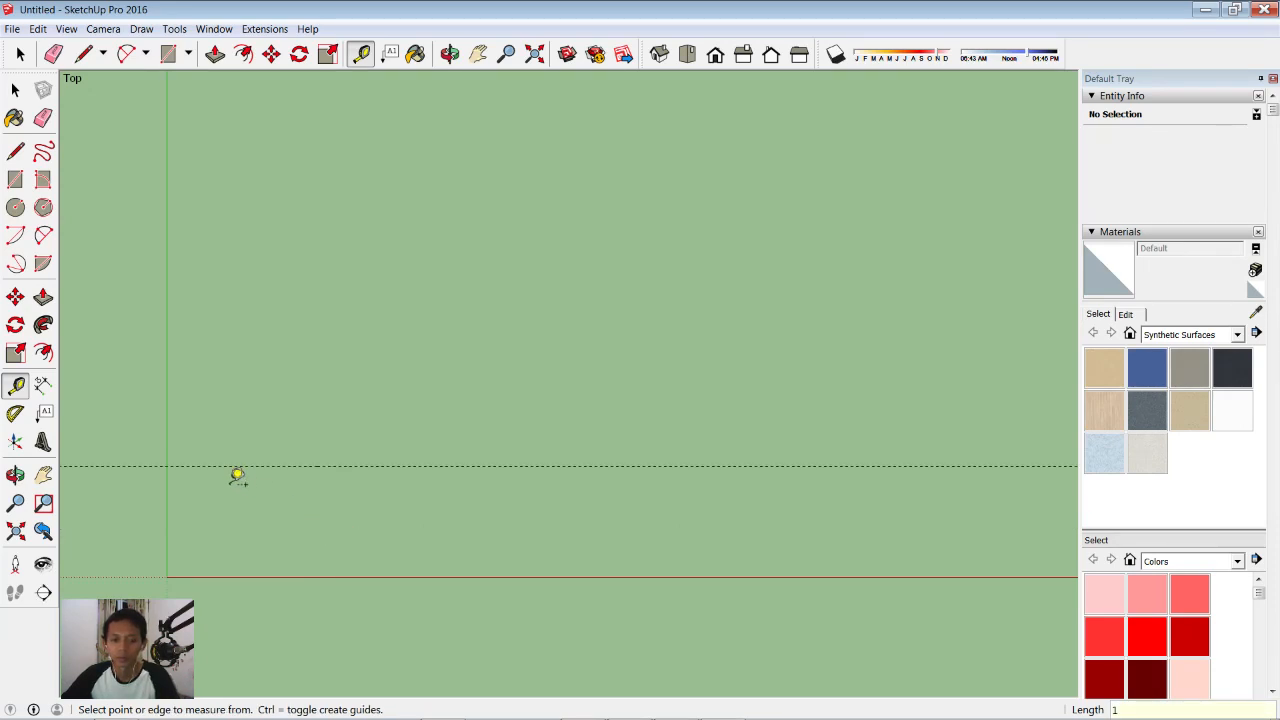
{"action": "left_click", "coordinate": [167, 401]}
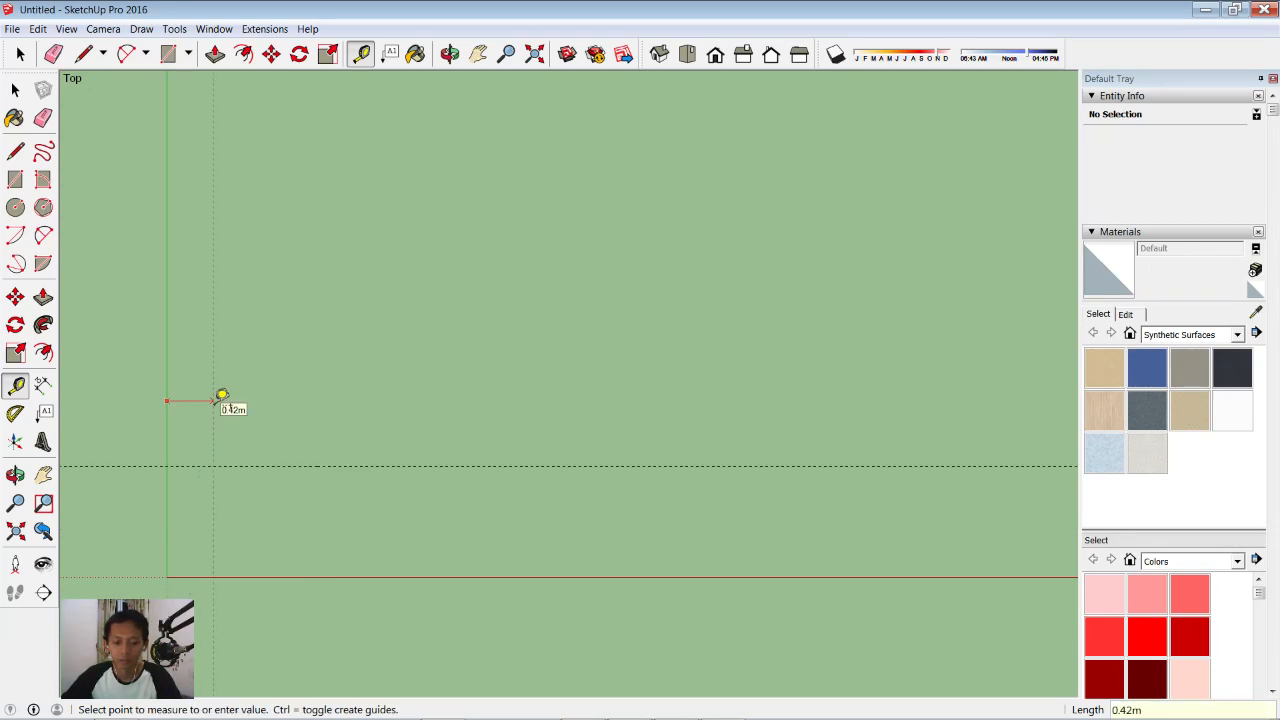
{"action": "type", "text": "1"}
{"action": "key", "text": "Return"}
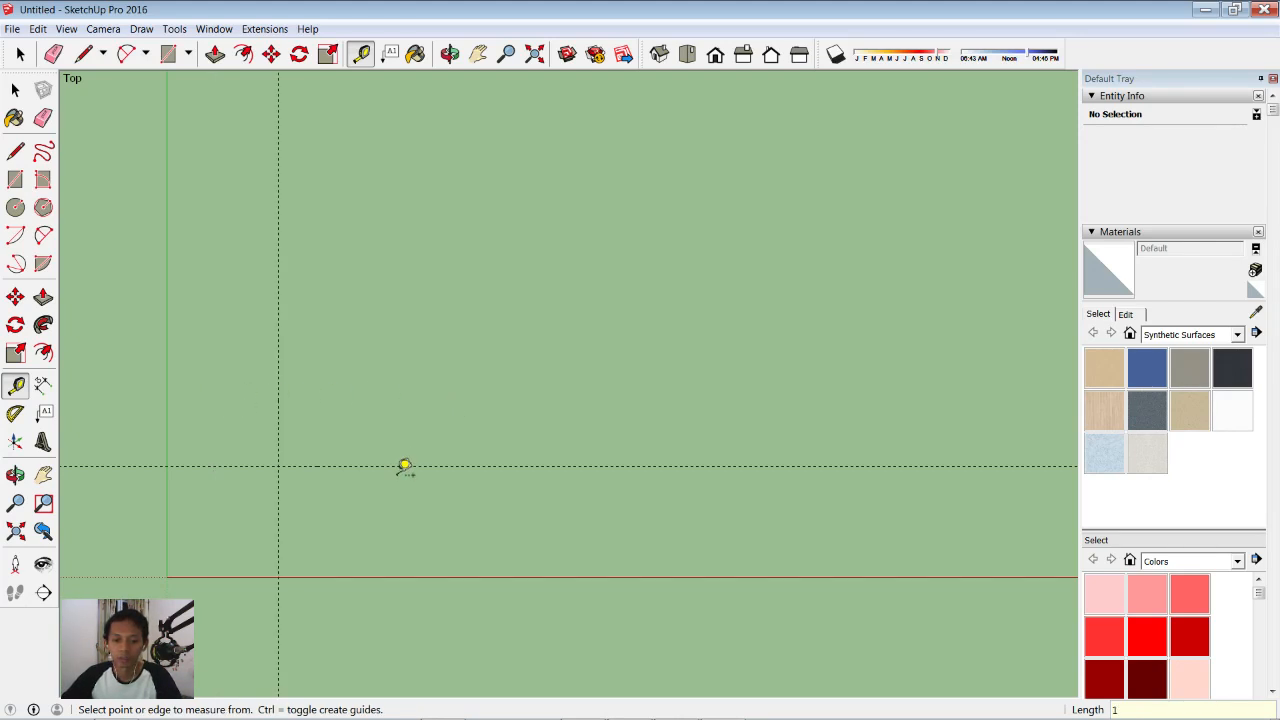
- Add a horizontal guide 6 m above the lower guide and a vertical guide 8 m right of the left guide
{"action": "left_click", "coordinate": [396, 466]}
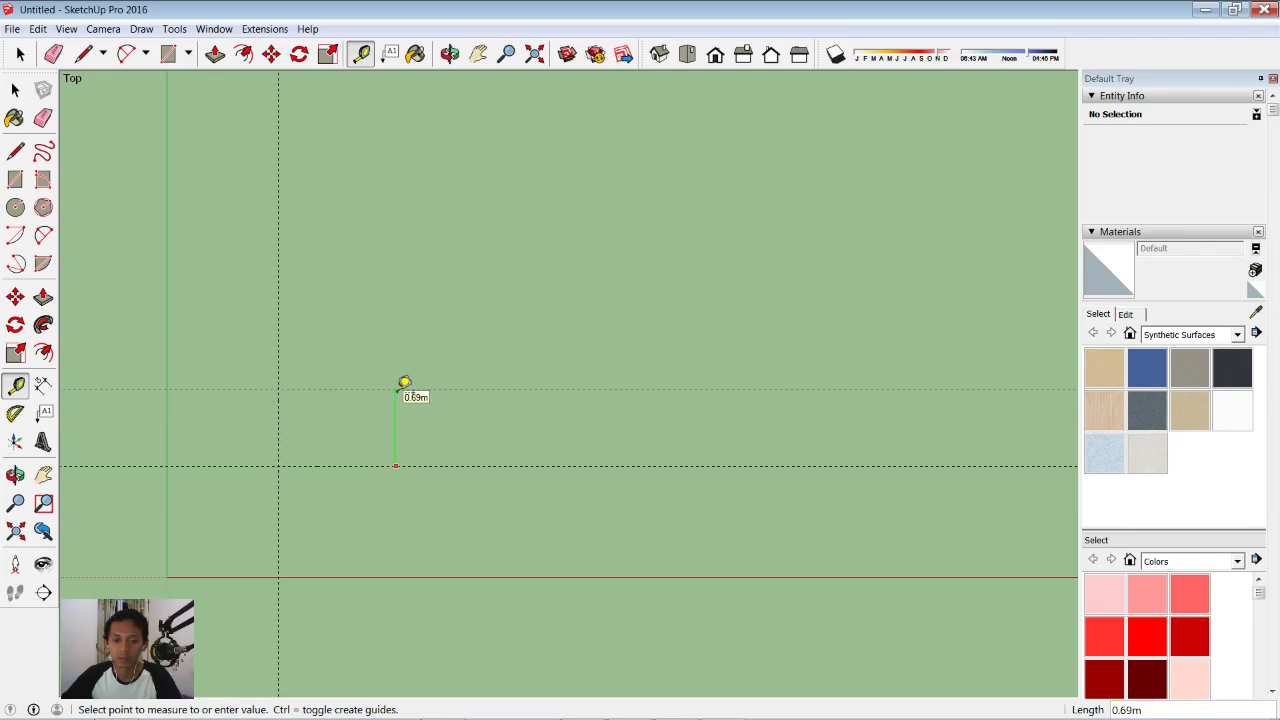
{"action": "type", "text": "6"}
{"action": "key", "text": "Return"}
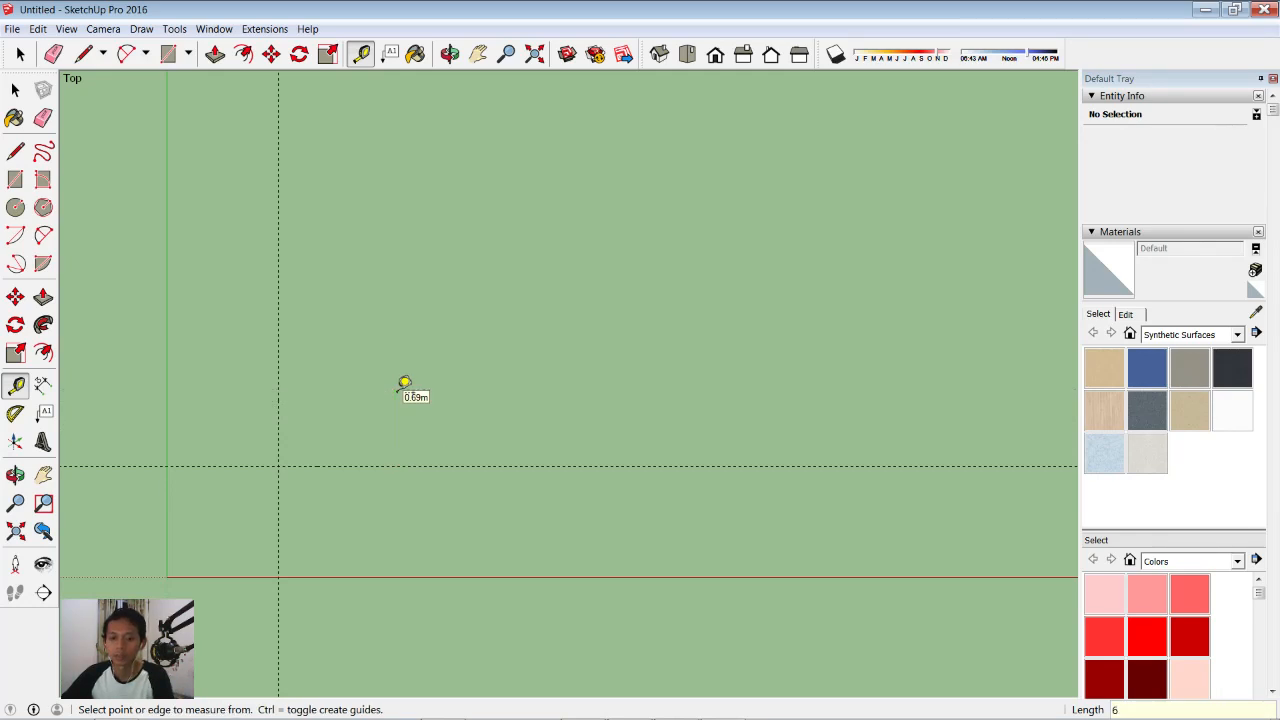
{"action": "scroll", "coordinate": [448, 337], "scroll_direction": "down", "scroll_amount": 3}
{"action": "scroll", "coordinate": [452, 336], "scroll_direction": "down", "scroll_amount": 2}
{"action": "middle_click_drag", "start_coordinate": [560, 260], "coordinate": [422, 425], "text": "shift"}
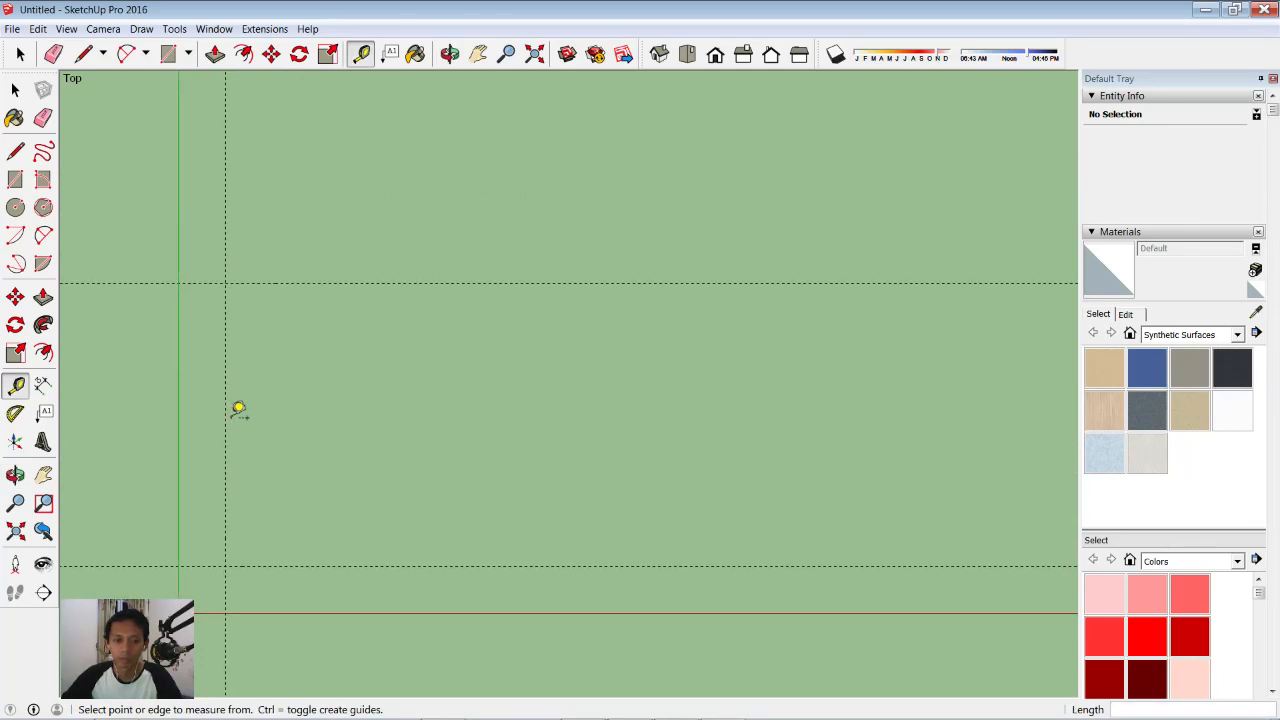
{"action": "left_click", "coordinate": [225, 412]}
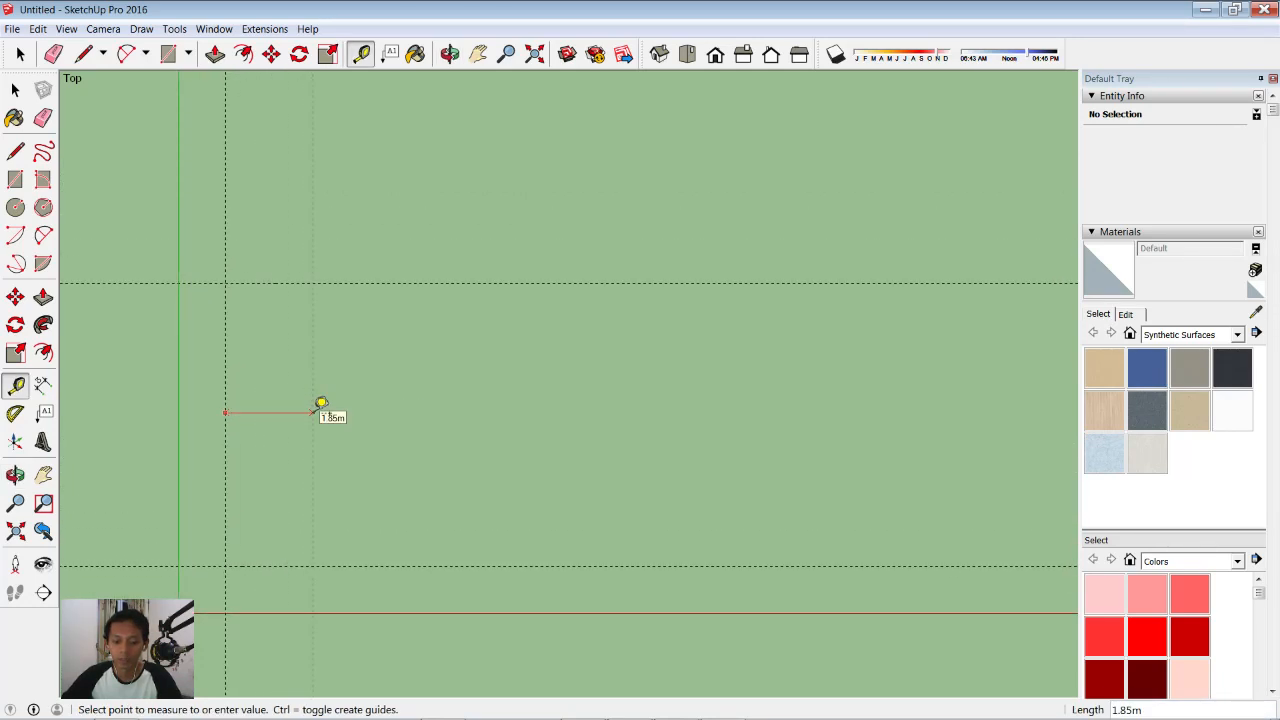
{"action": "type", "text": "8"}
{"action": "key", "text": "Return"}
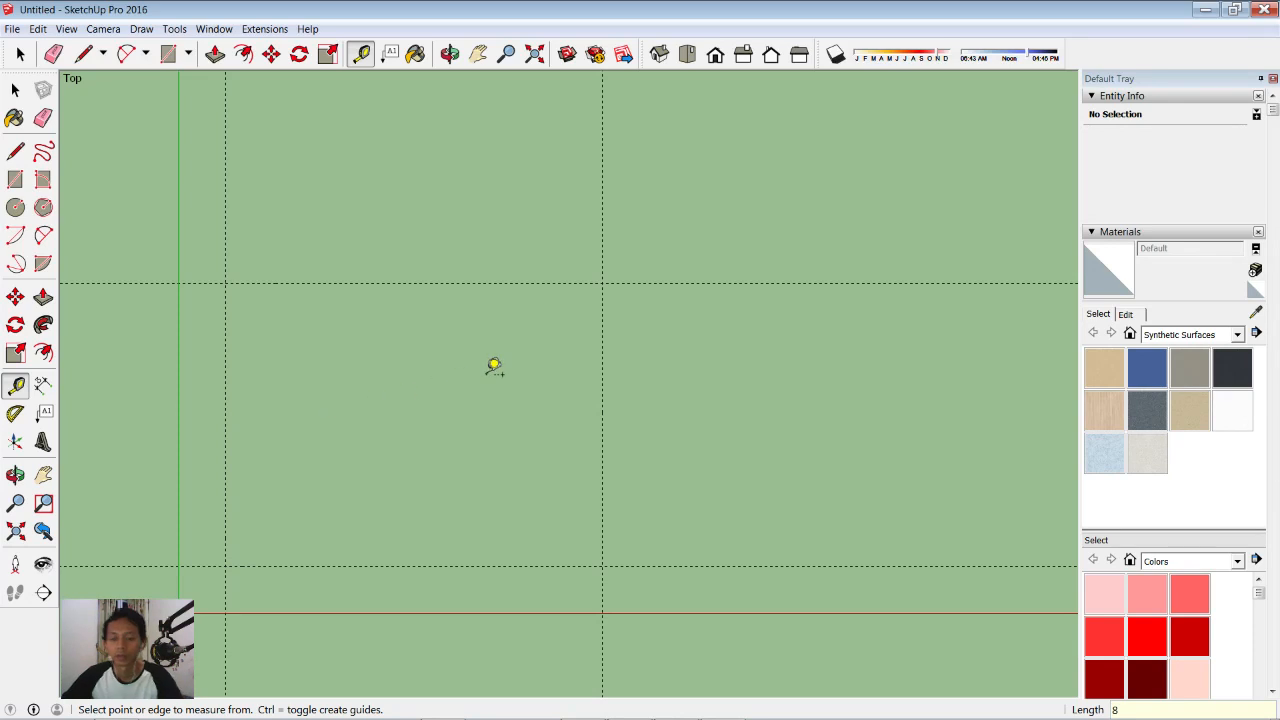
- Add a vertical guide 2 m to the left of the rightmost guide
{"action": "left_click", "coordinate": [603, 341]}
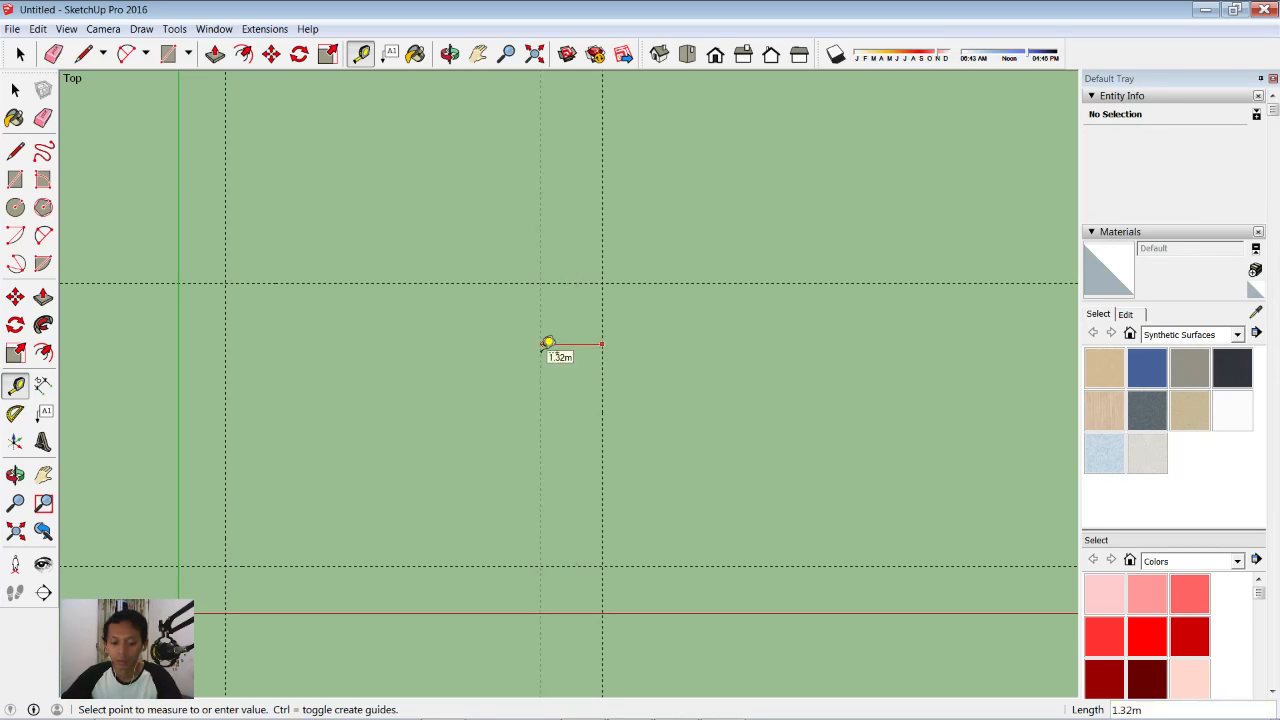
{"action": "type", "text": "2"}
{"action": "key", "text": "Return"}
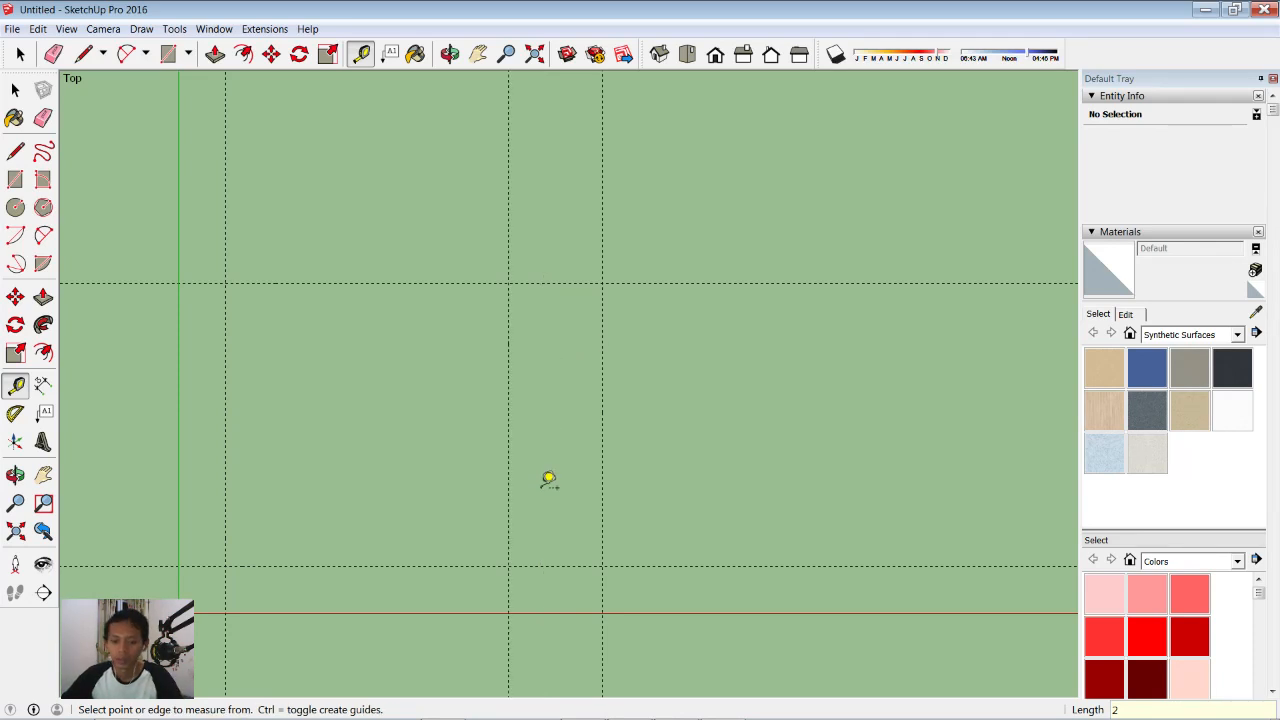
- Add two horizontal guides 2 m and 3 m above the lowest guide
{"action": "left_click", "coordinate": [540, 566]}
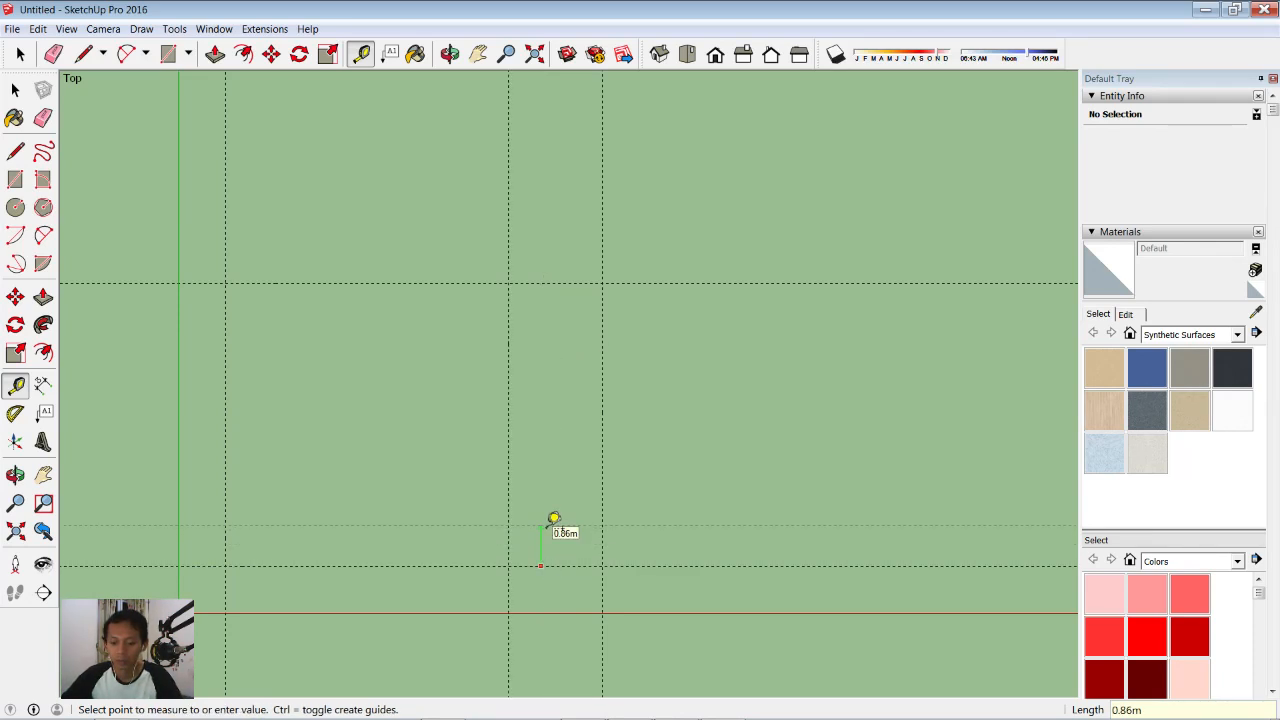
{"action": "type", "text": "2"}
{"action": "key", "text": "Return"}
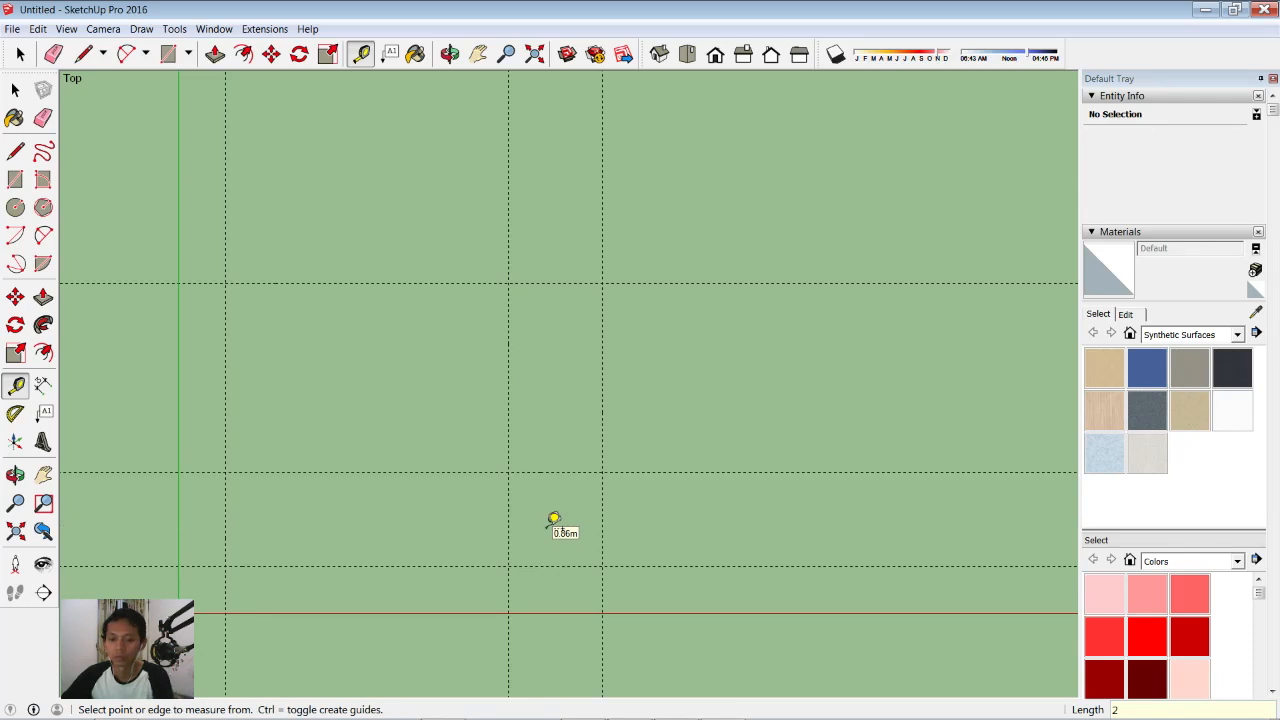
{"action": "left_click", "coordinate": [401, 566]}
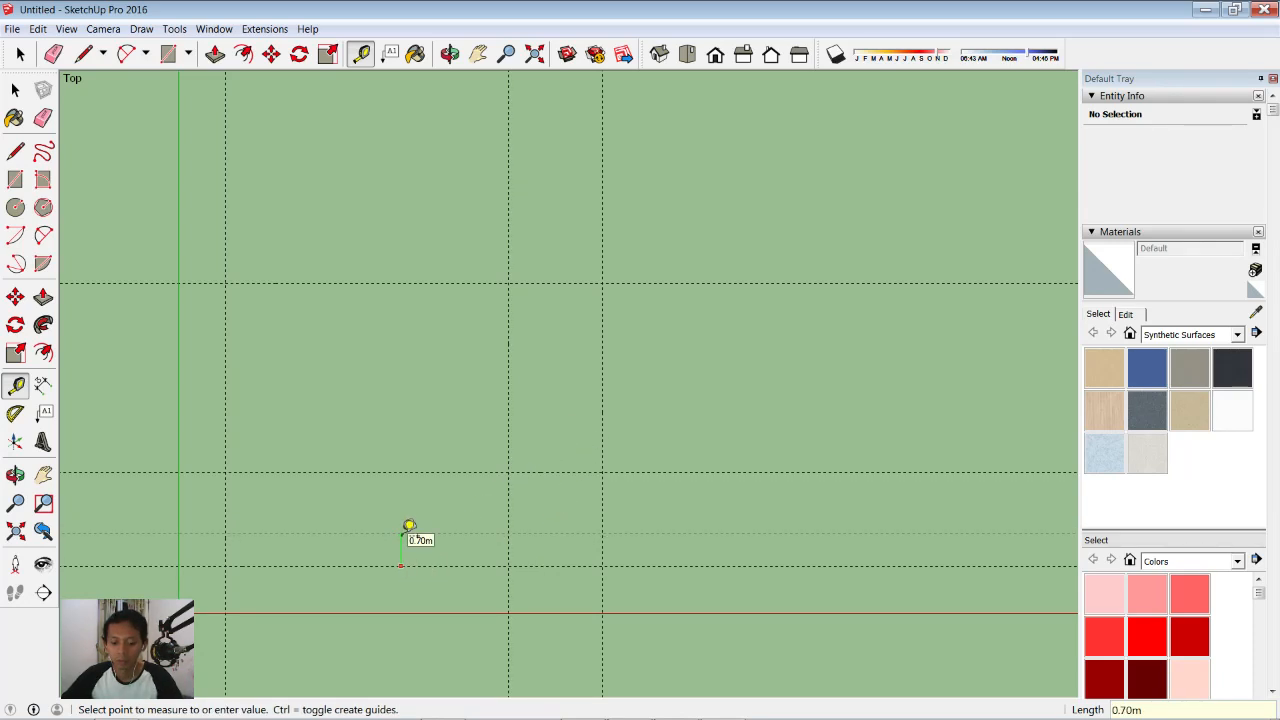
{"action": "key", "text": "Return"}
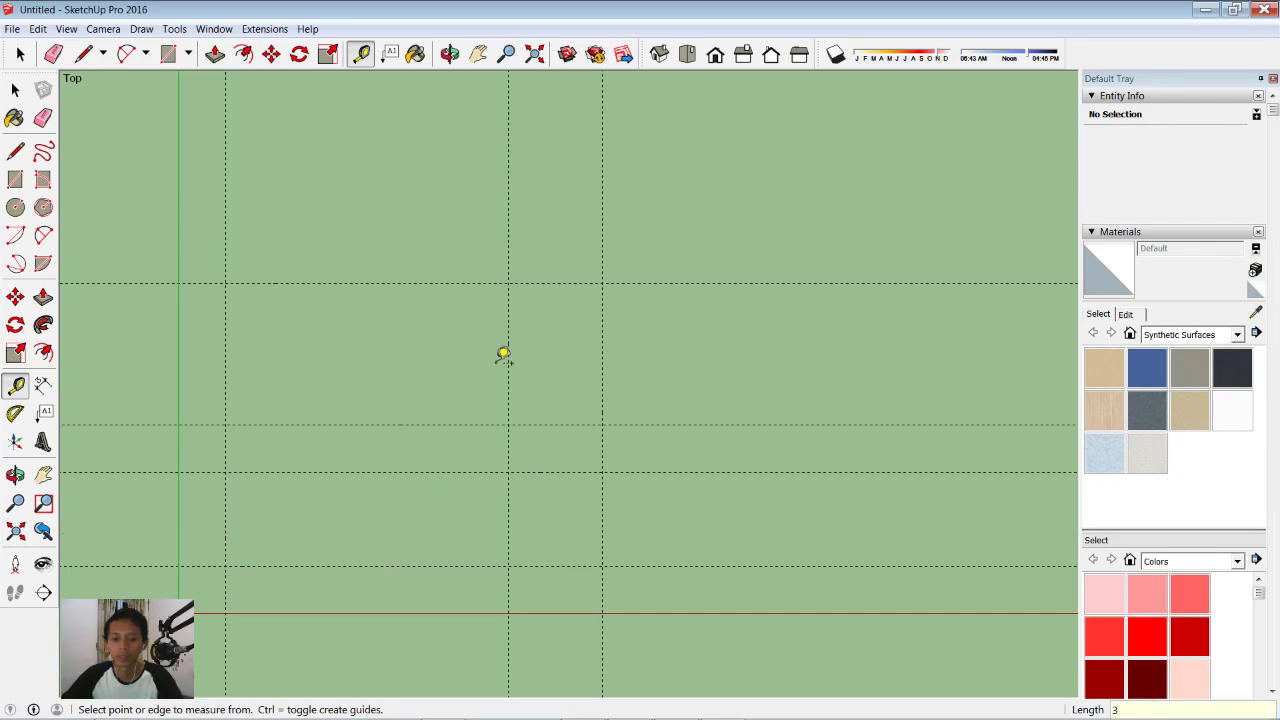
- Offset guides 0.15 m inward from the upper, left, lower and right outer guides of the 8 x 6 m outline
{"action": "scroll", "coordinate": [392, 508], "scroll_direction": "up", "scroll_amount": 2}
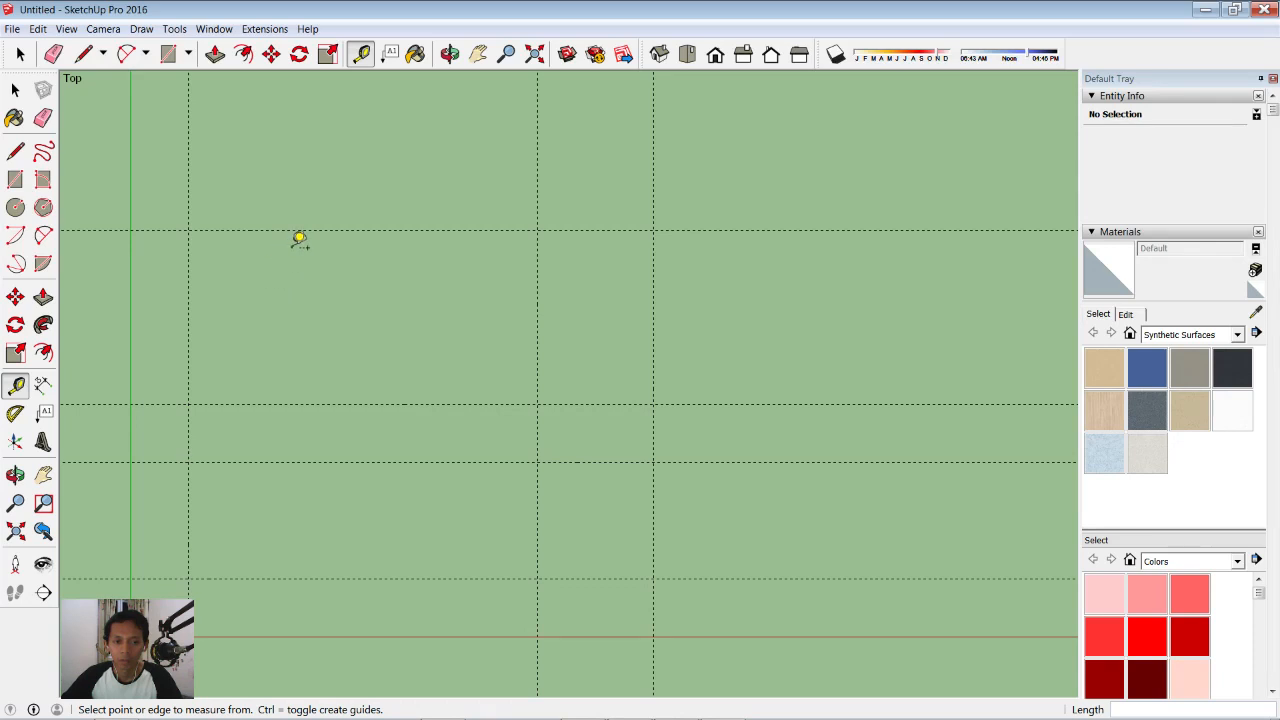
{"action": "left_click", "coordinate": [309, 230]}
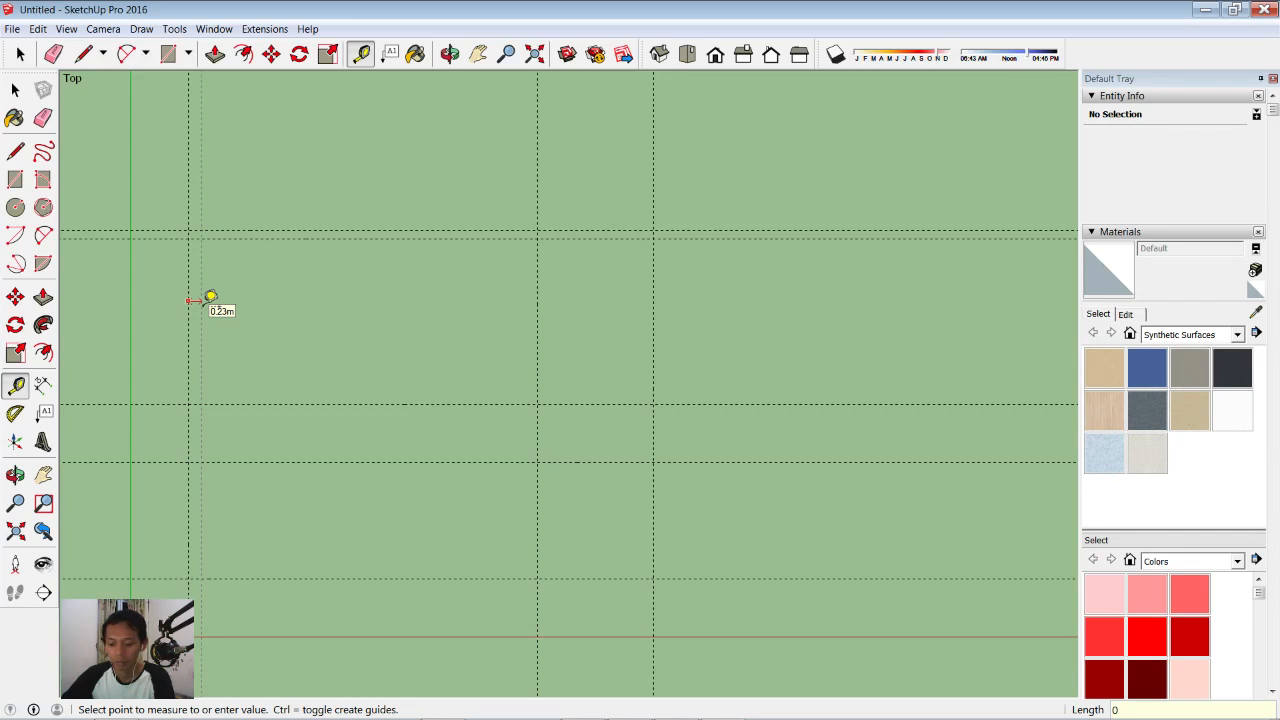
{"action": "key", "text": "Return"}
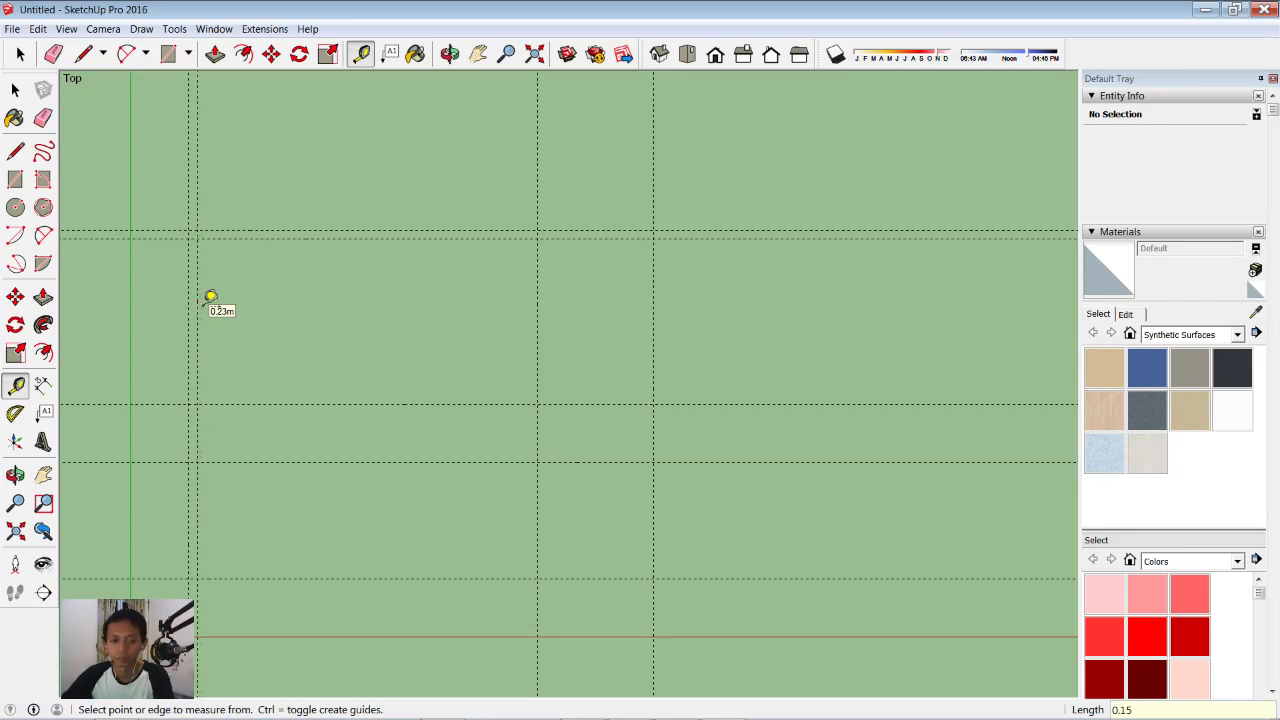
{"action": "left_click", "coordinate": [297, 578]}
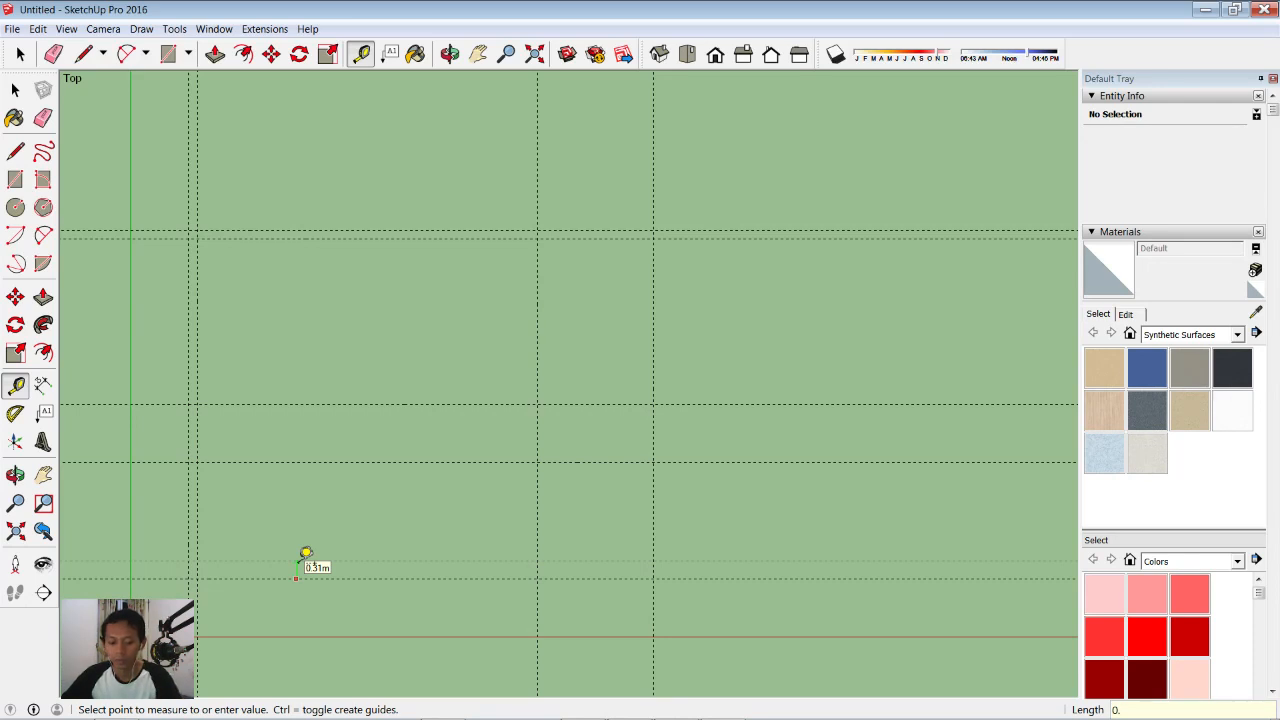
{"action": "key", "text": "Return"}
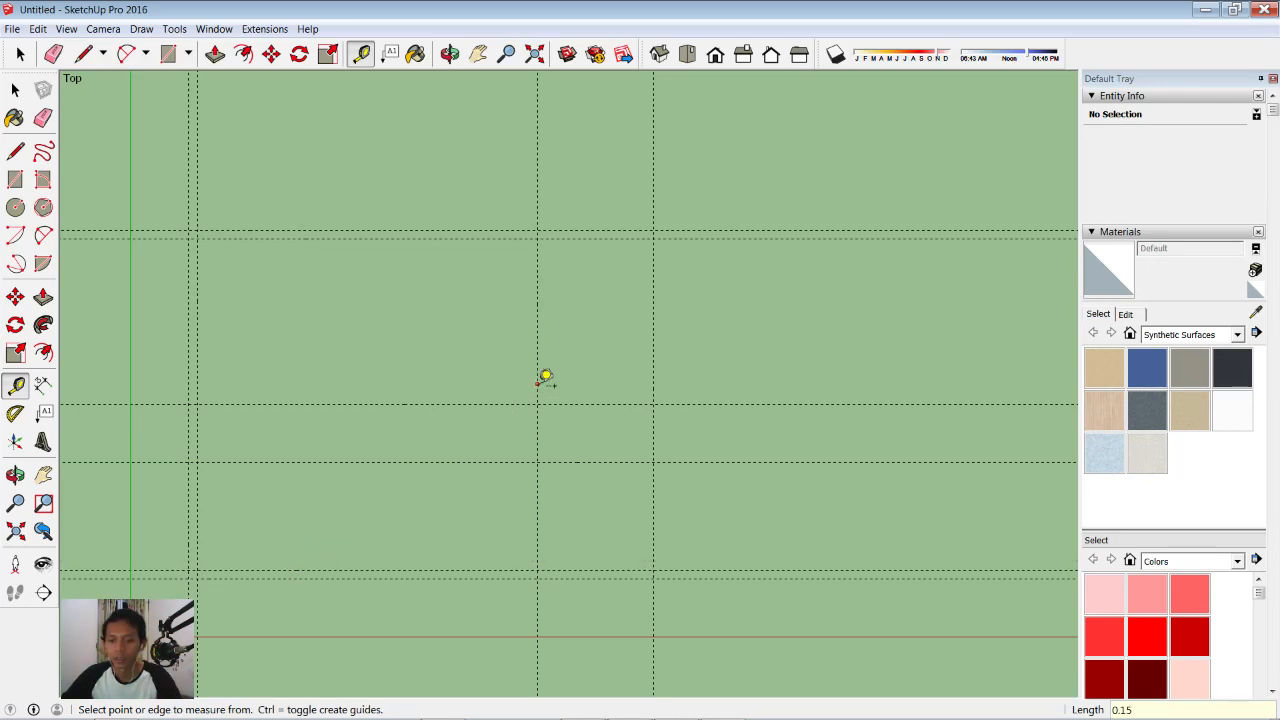
{"action": "left_click", "coordinate": [655, 350]}
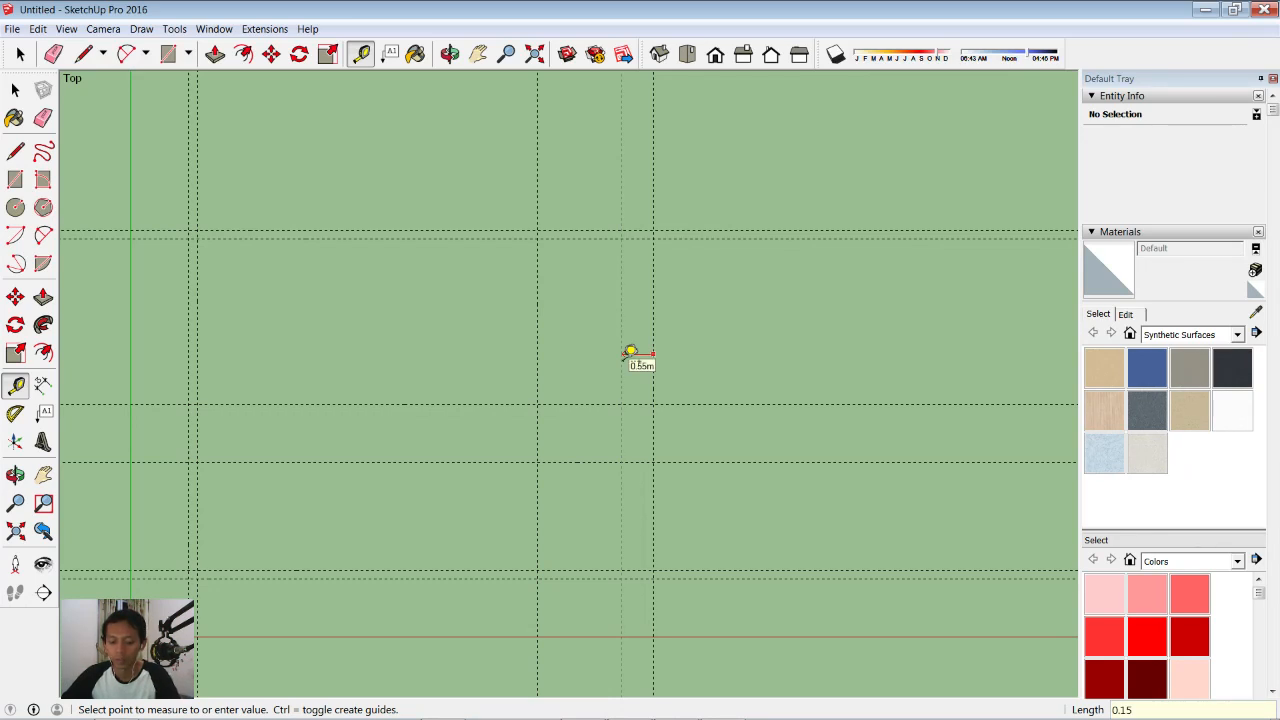
{"action": "type", "text": "0.15"}
{"action": "key", "text": "Return"}
- Add guides 0.075 m below and above the horizontal guide that lies 3 m above the outline's lower guide
{"action": "scroll", "coordinate": [607, 460], "scroll_direction": "up", "scroll_amount": 1}
{"action": "scroll", "coordinate": [586, 410], "scroll_direction": "down", "scroll_amount": 1}
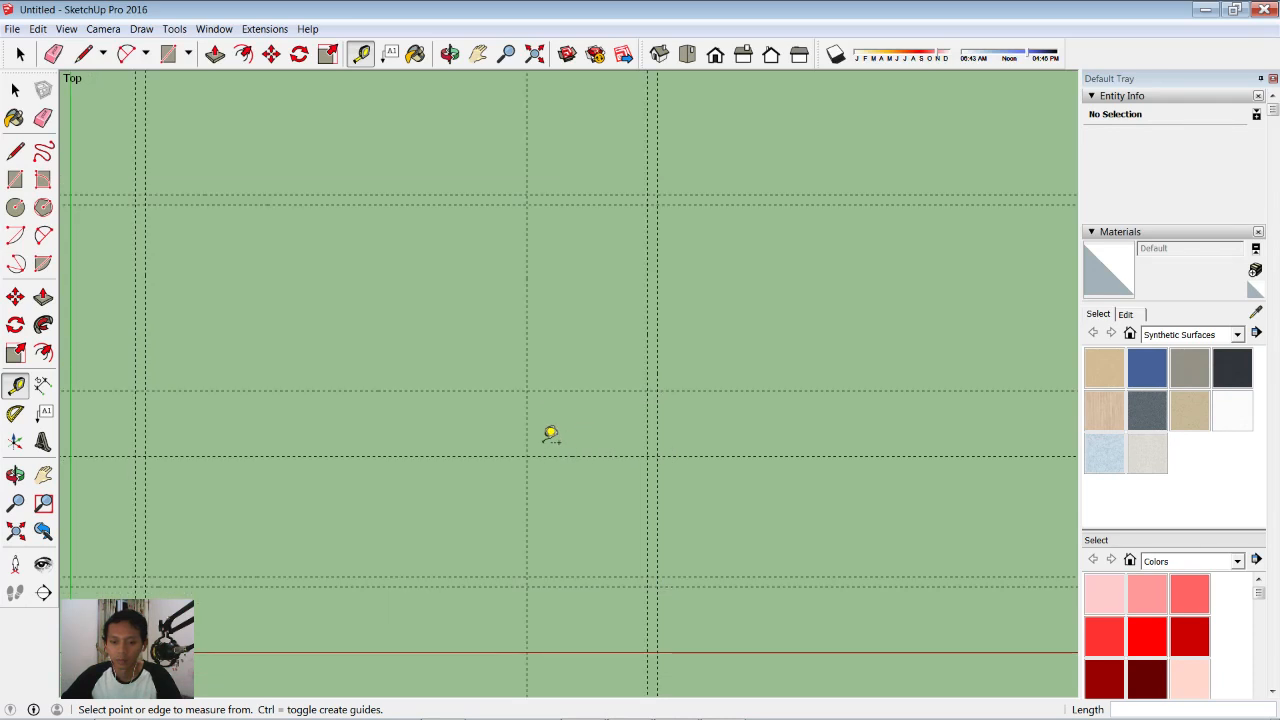
{"action": "left_click", "coordinate": [507, 390]}
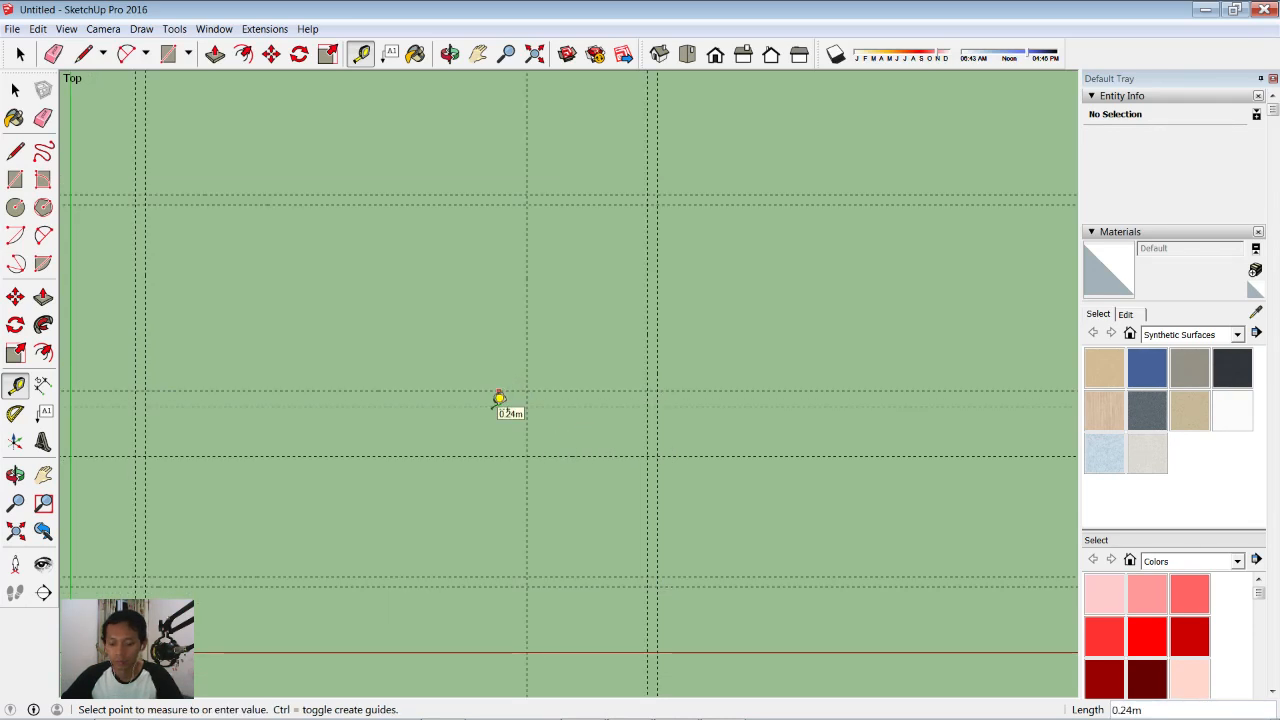
{"action": "type", "text": "0.075"}
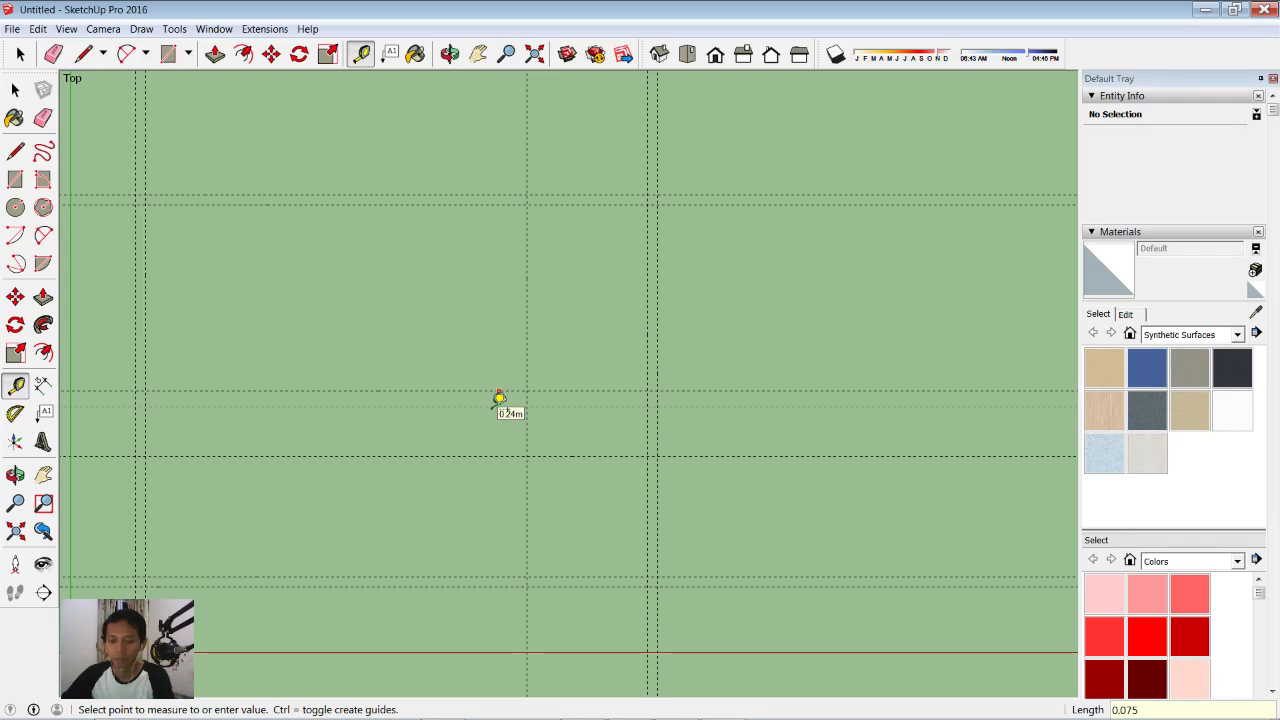
{"action": "key", "text": "Return"}
{"action": "left_click", "coordinate": [488, 389]}
{"action": "type", "text": "0.075"}
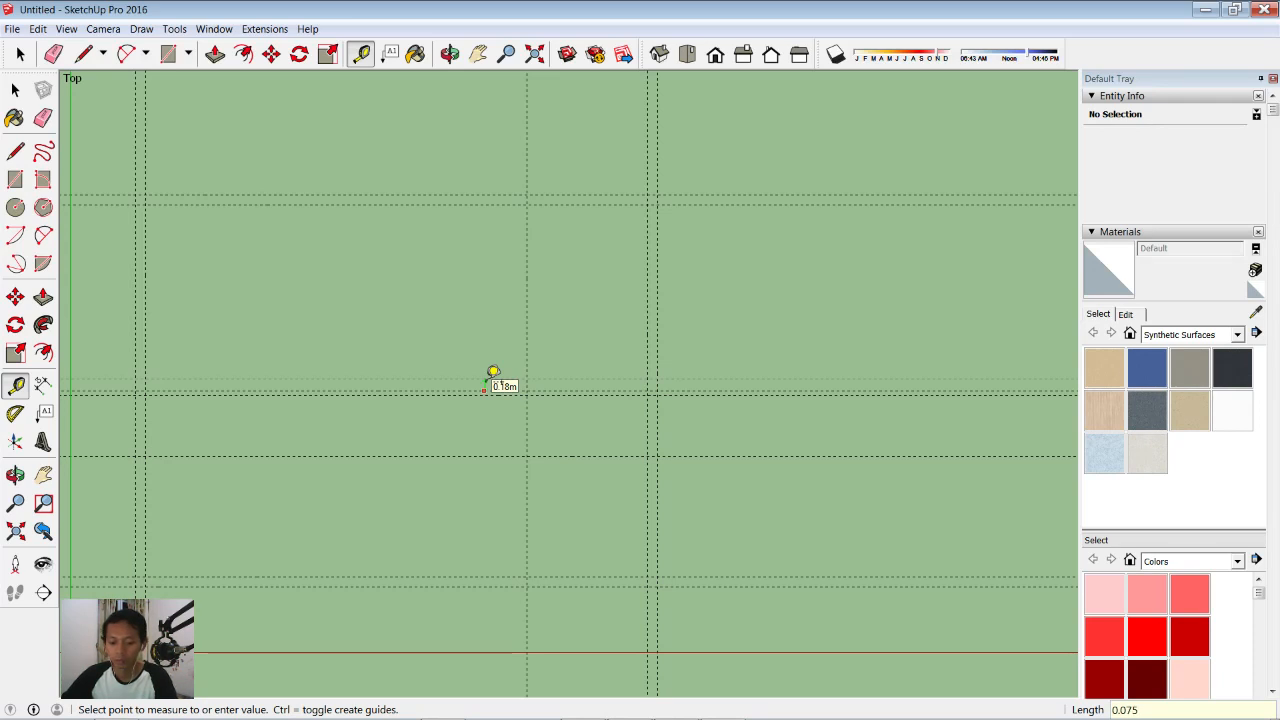
{"action": "key", "text": "Return"}
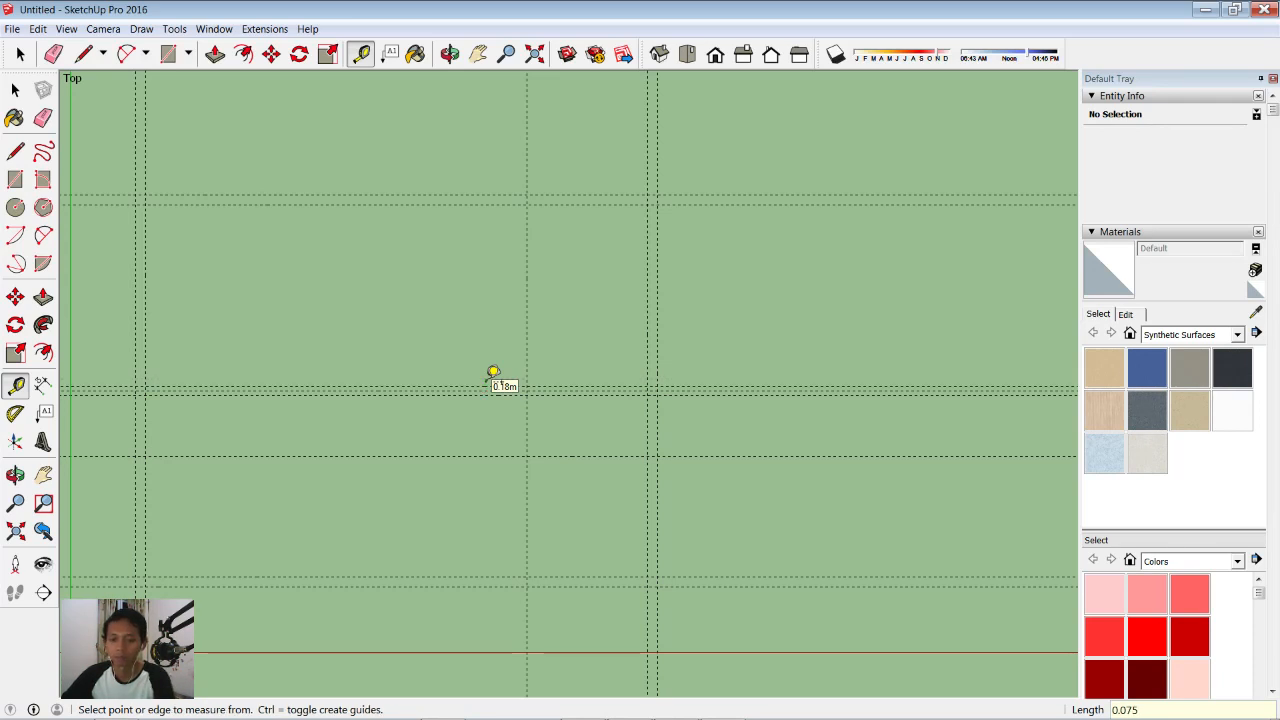
- Add guides 0.075 m below and above the horizontal guide that lies 2 m above the outline's lower guide
{"action": "left_click", "coordinate": [589, 458]}
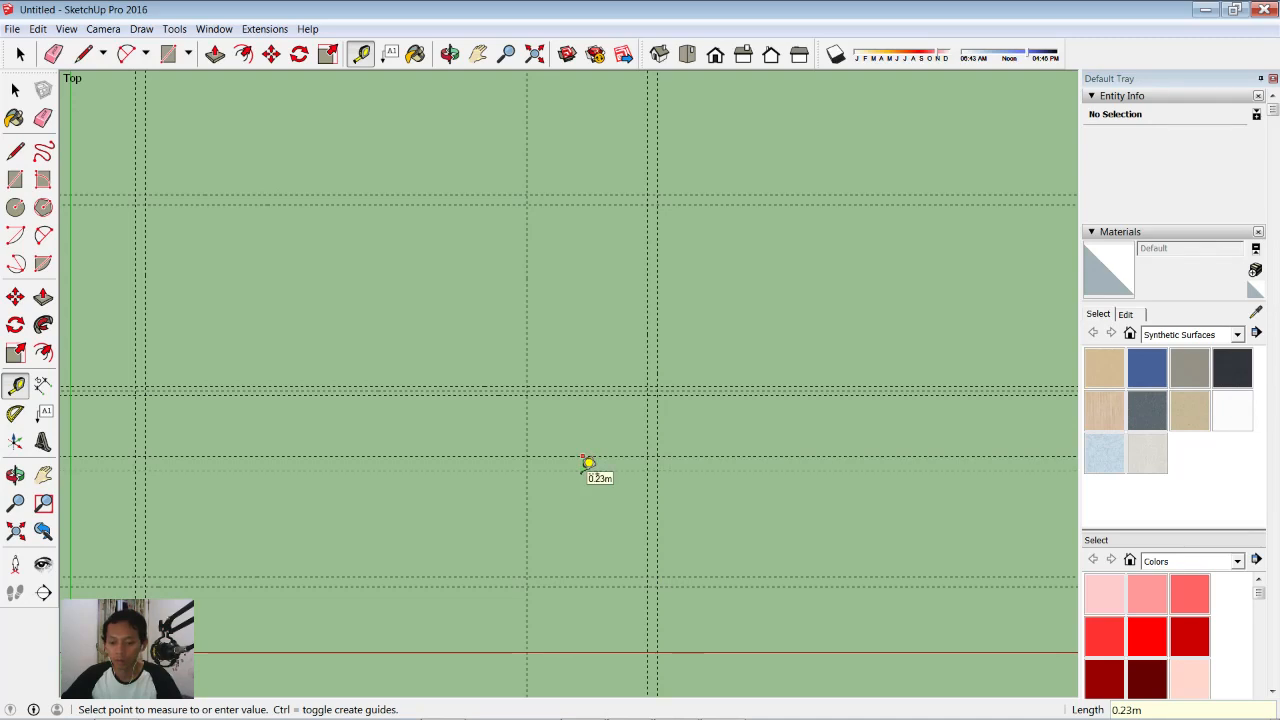
{"action": "type", "text": "0.075"}
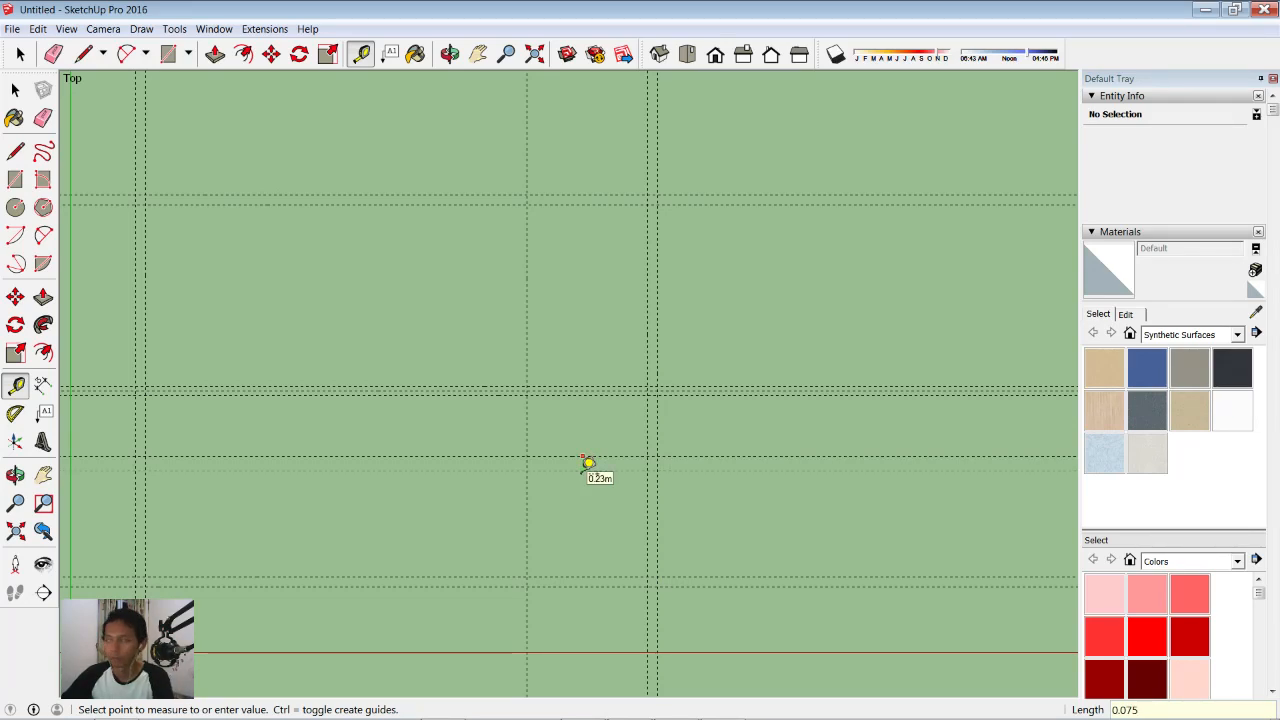
{"action": "key", "text": "Return"}
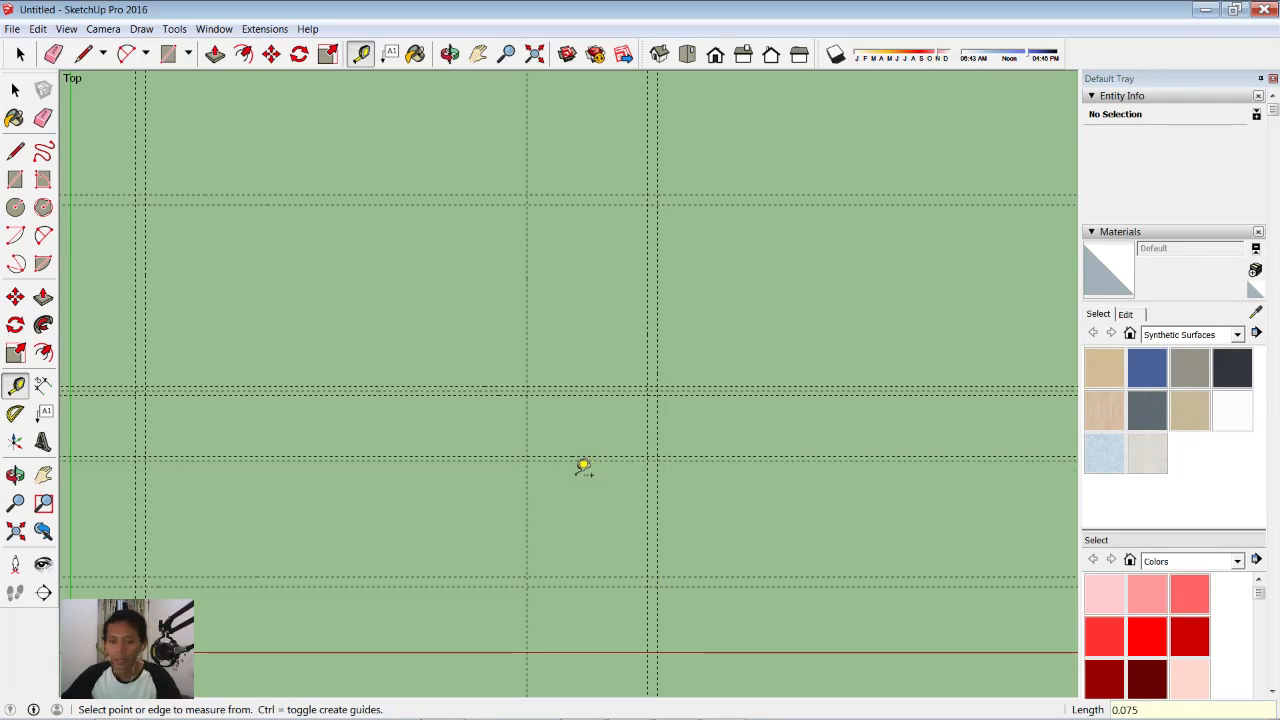
{"action": "left_click", "coordinate": [581, 458]}
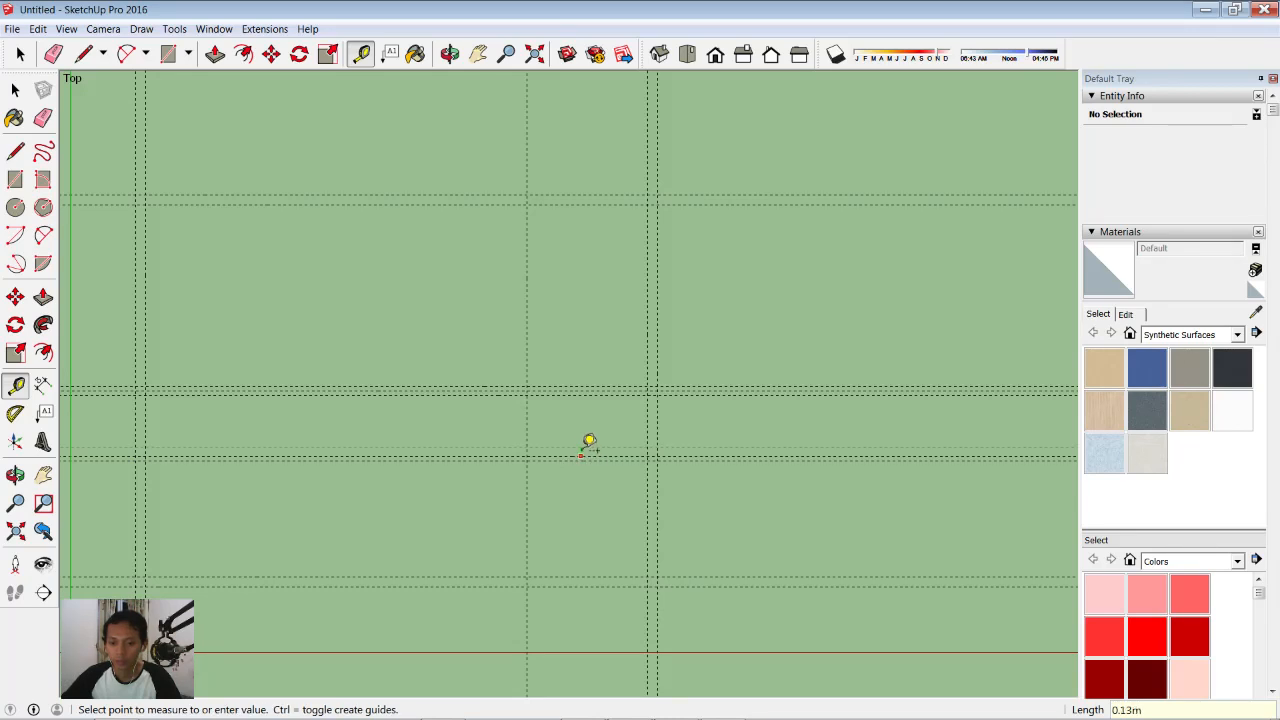
{"action": "type", "text": "0.075"}
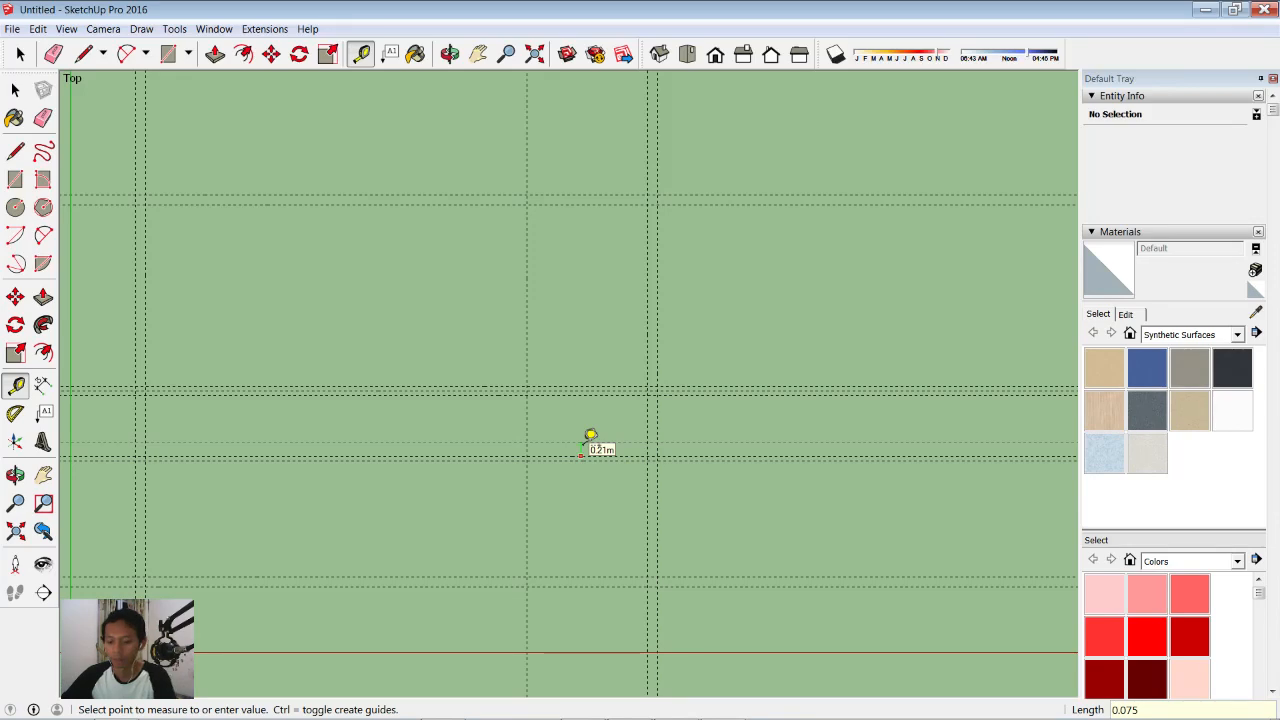
{"action": "key", "text": "Return"}
- Draw an 8 x 6 m rectangle between the outer guide intersections, from the upper-left to the lower-right corner
{"action": "scroll", "coordinate": [523, 400], "scroll_direction": "down", "scroll_amount": 1}
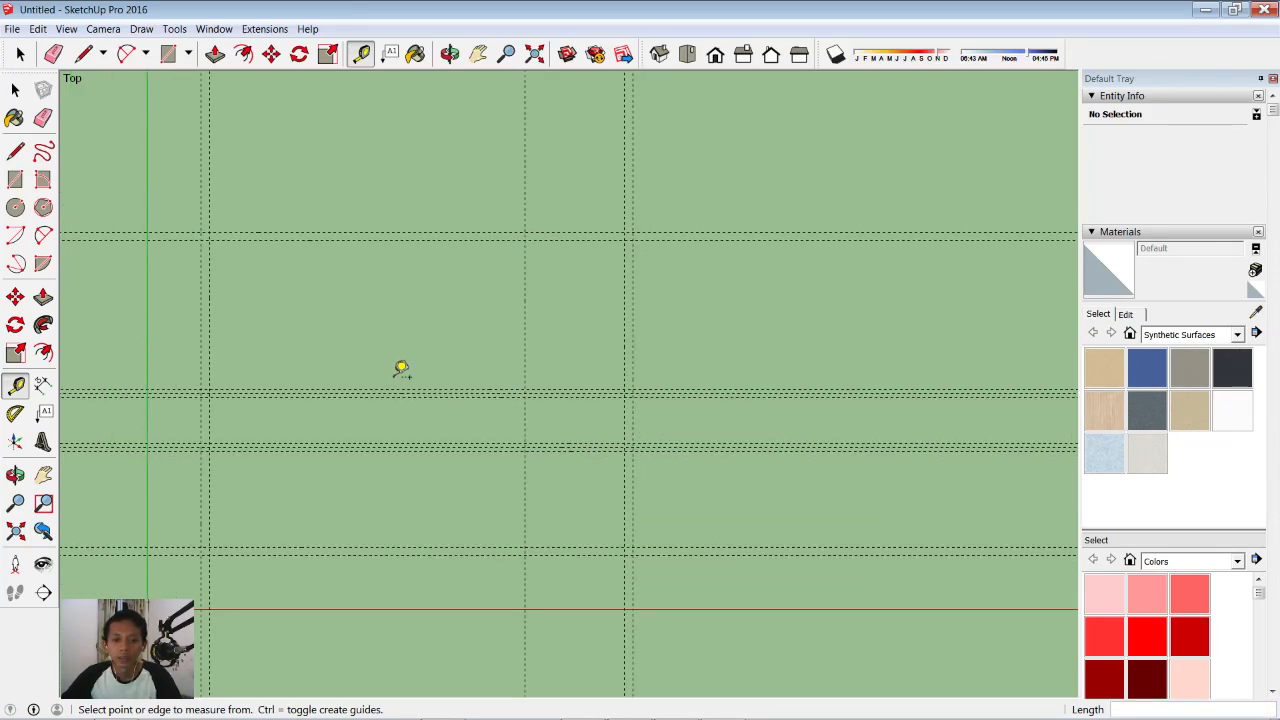
{"action": "middle_click_drag", "start_coordinate": [400, 369], "coordinate": [483, 354], "text": "shift"}
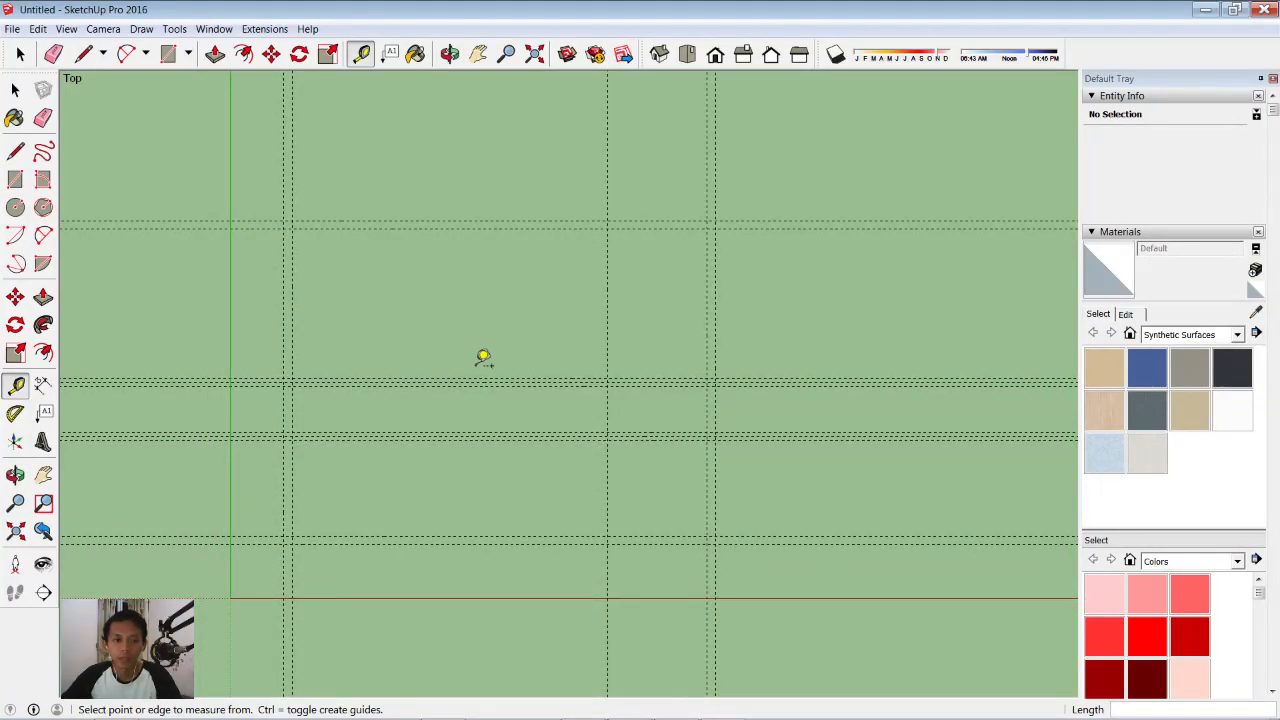
{"action": "left_click", "coordinate": [15, 184]}
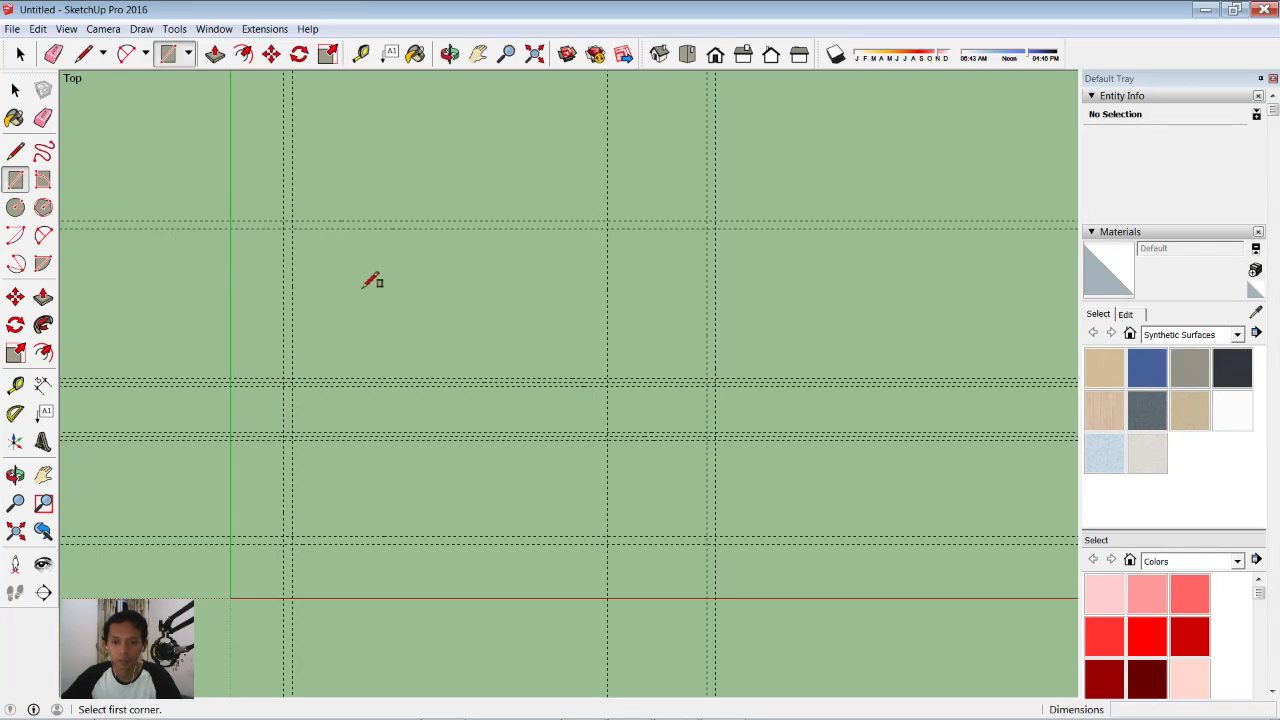
{"action": "left_click", "coordinate": [284, 221]}
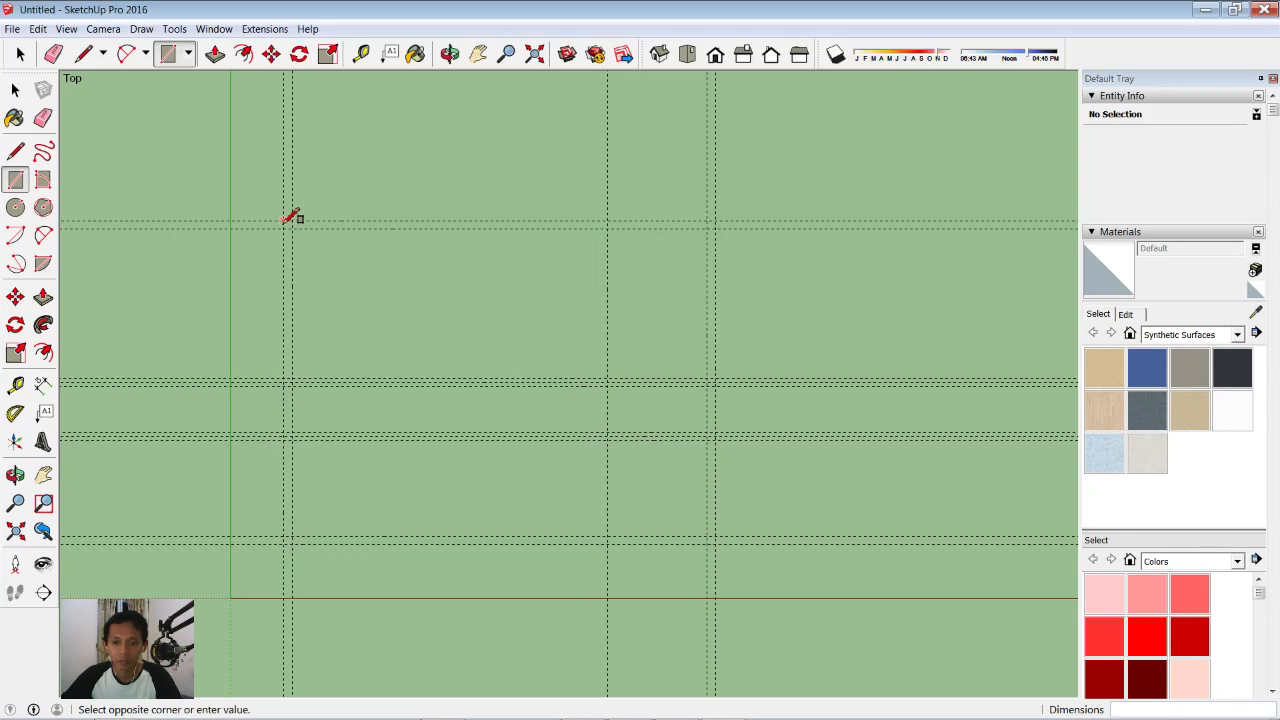
{"action": "scroll", "coordinate": [731, 517], "scroll_direction": "up", "scroll_amount": 2}
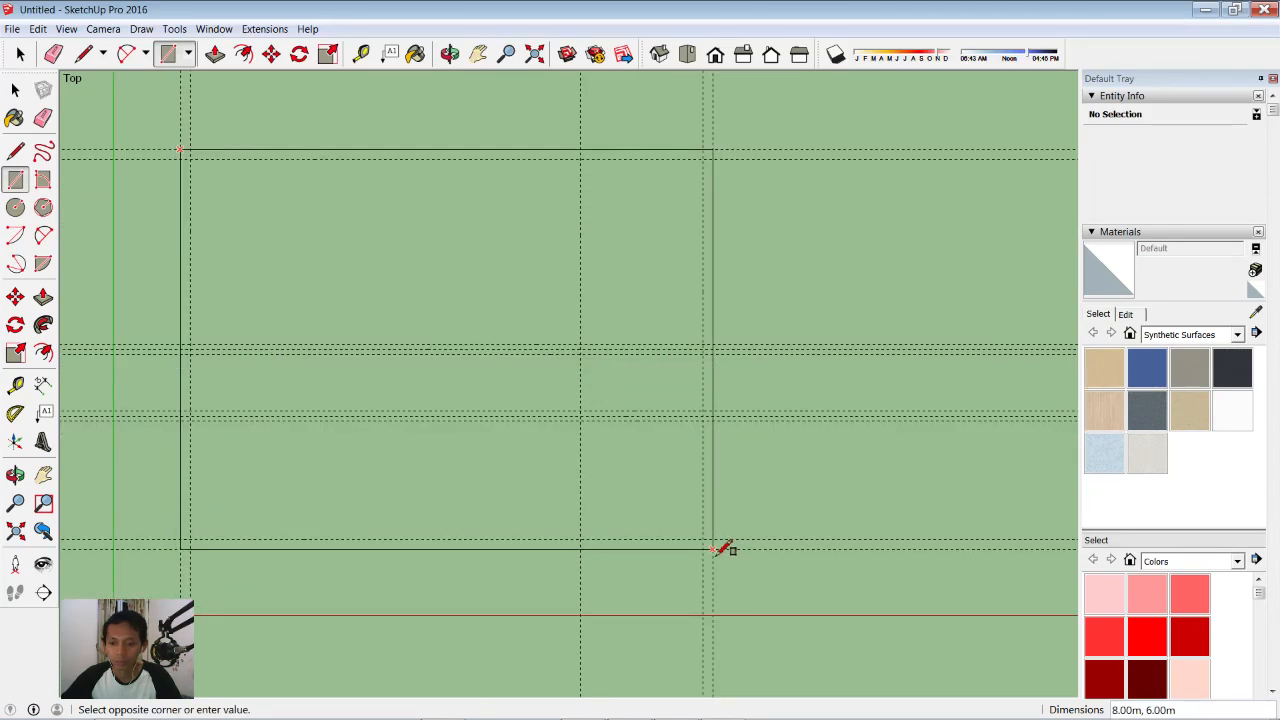
{"action": "left_click", "coordinate": [714, 550]}
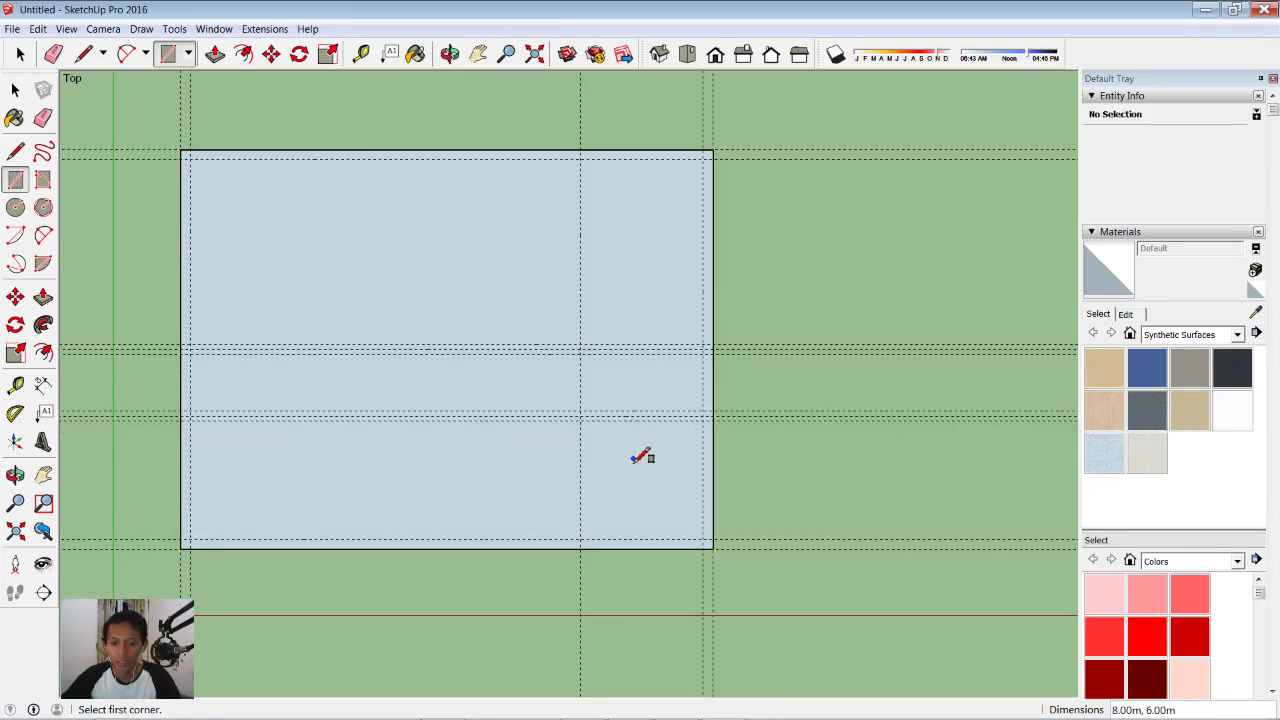
- Add guides 0.075 m to the right and left of the vertical guide that lies 2 m inside the right outer guide
{"action": "scroll", "coordinate": [597, 331], "scroll_direction": "up", "scroll_amount": 1}
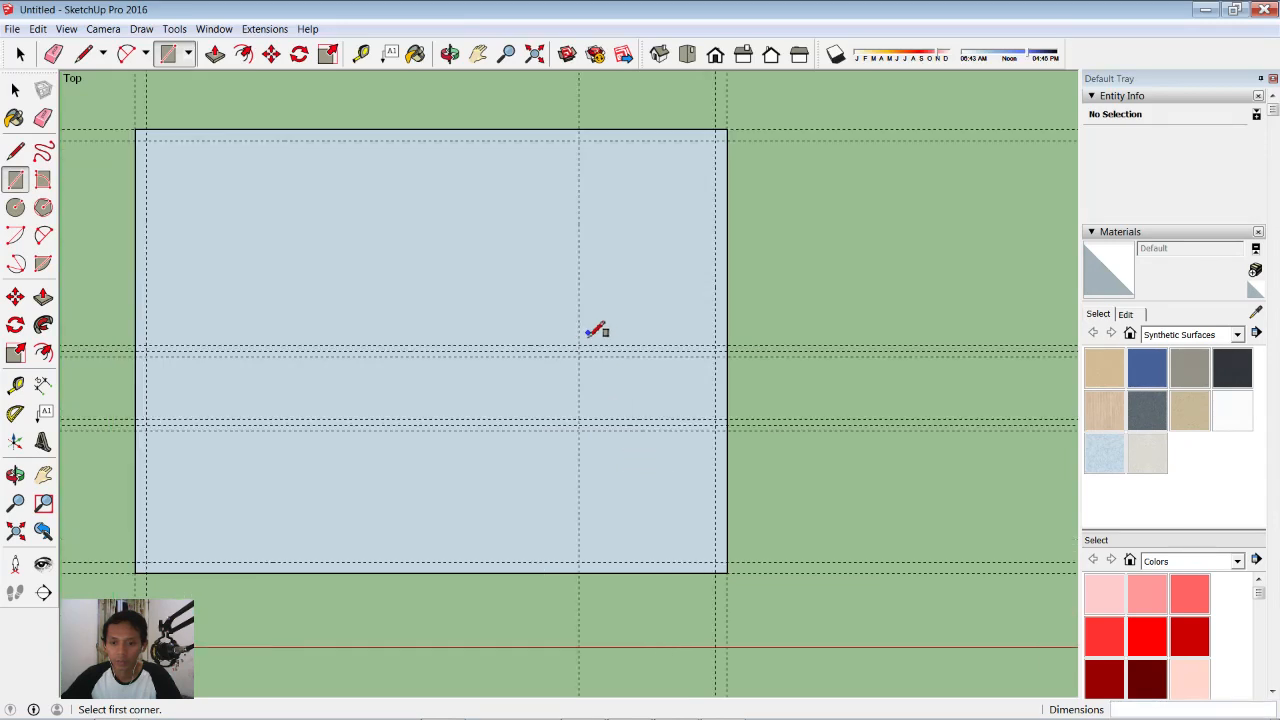
{"action": "scroll", "coordinate": [600, 171], "scroll_direction": "down", "scroll_amount": 1}
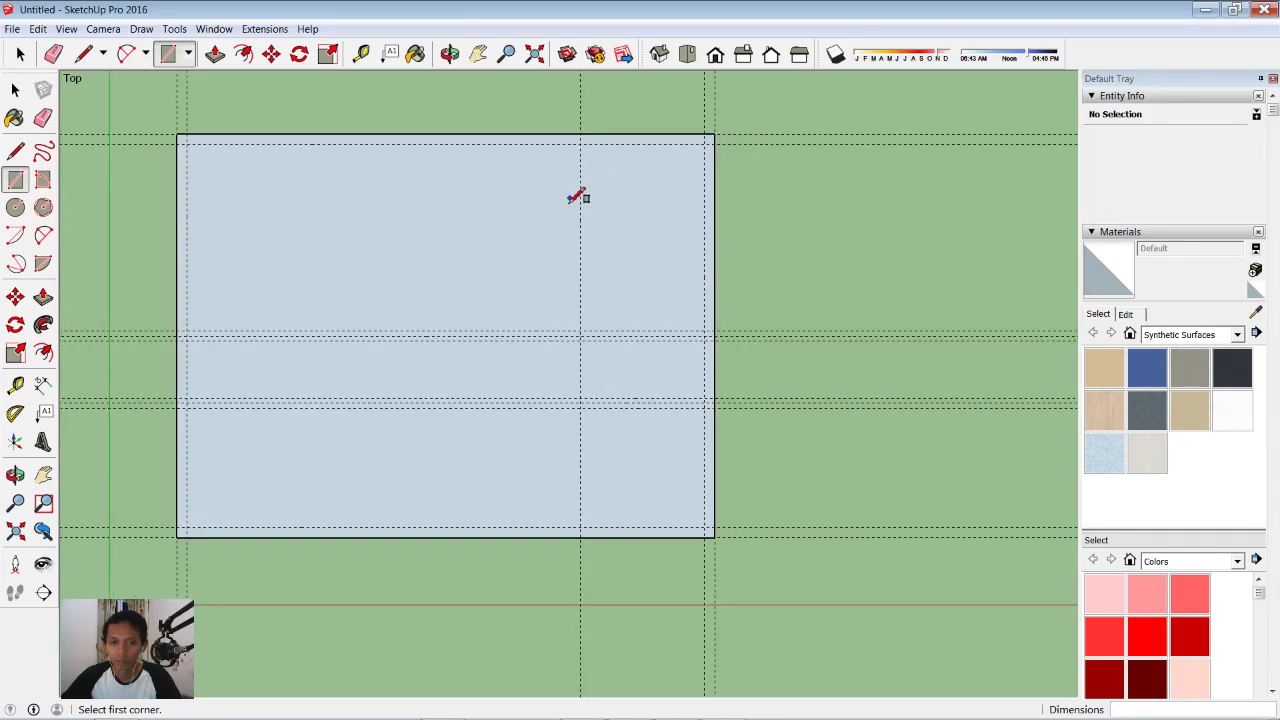
{"action": "left_click", "coordinate": [15, 386]}
{"action": "left_click", "coordinate": [580, 278]}
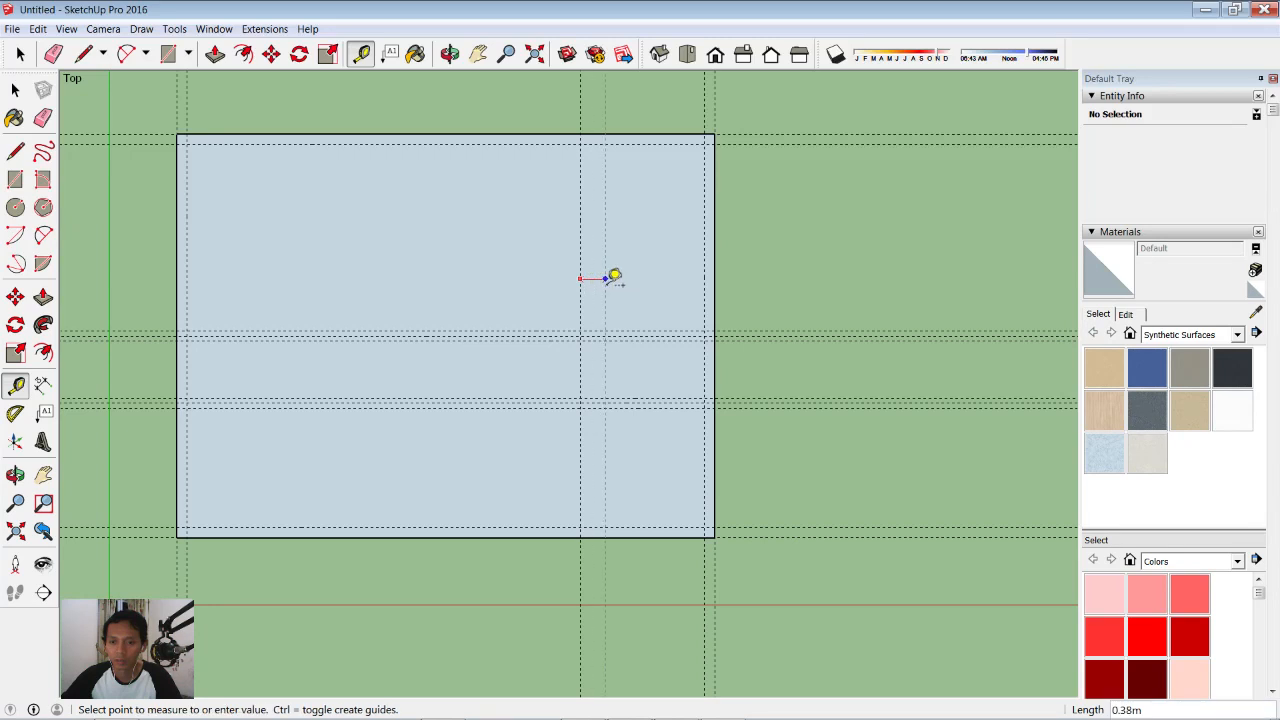
{"action": "type", "text": "0.0"}
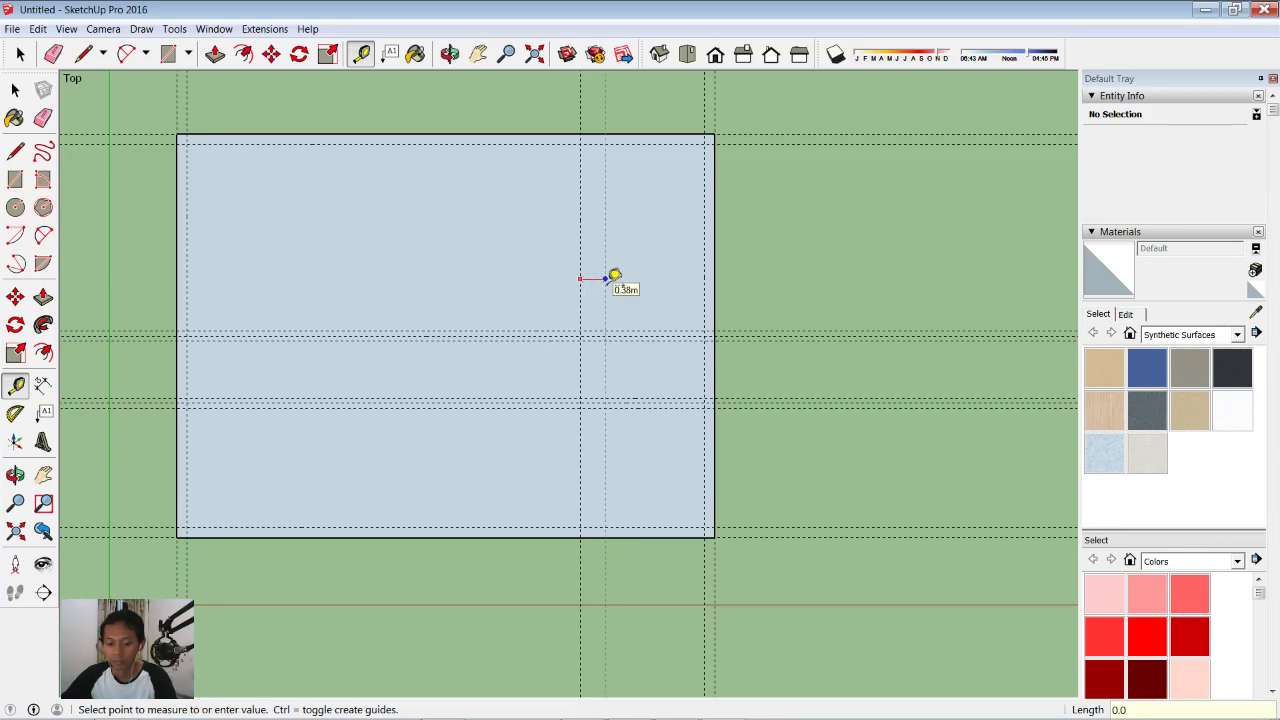
{"action": "type", "text": "75"}
{"action": "key", "text": "Return"}
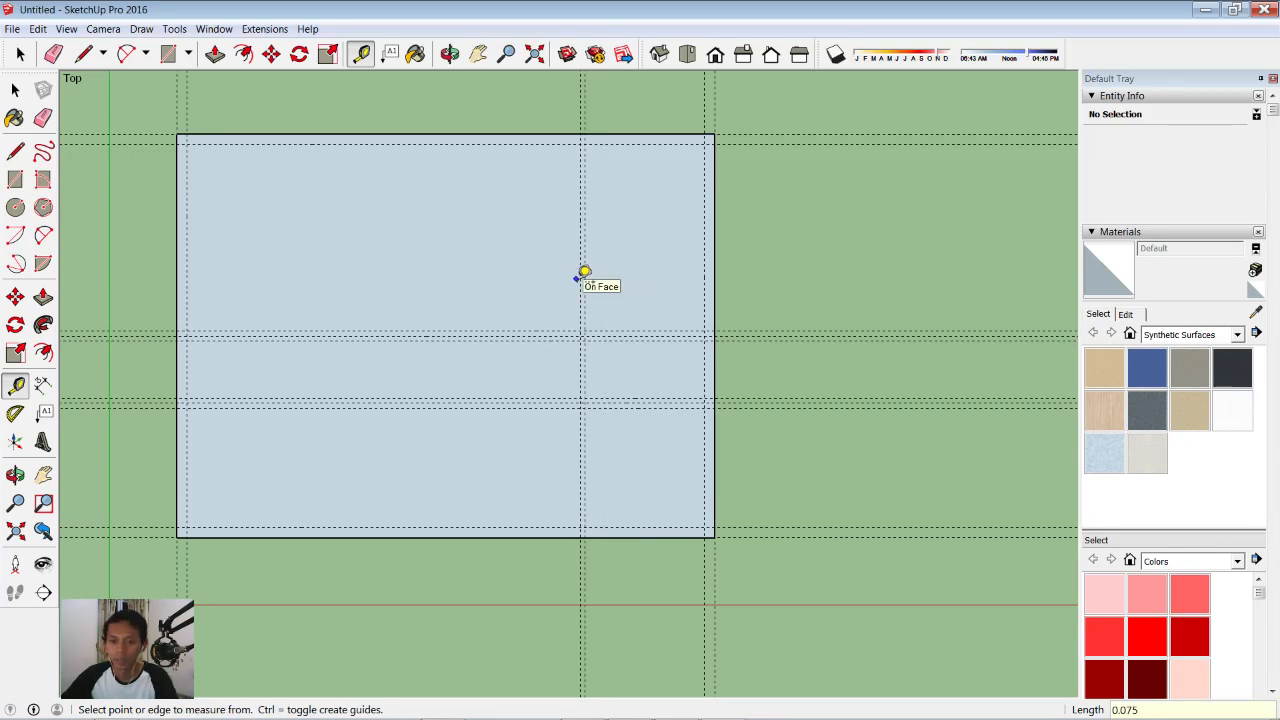
{"action": "left_click", "coordinate": [584, 278]}
{"action": "type", "text": "0"}
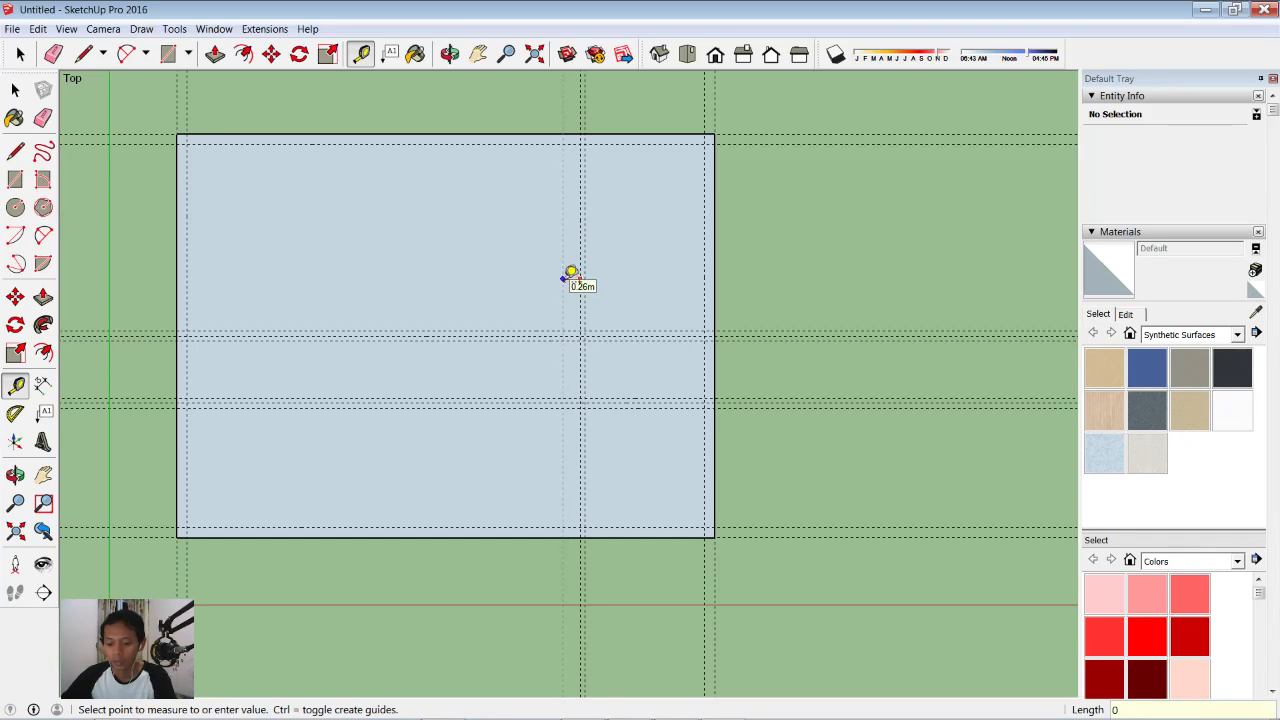
{"action": "key", "text": "Return"}
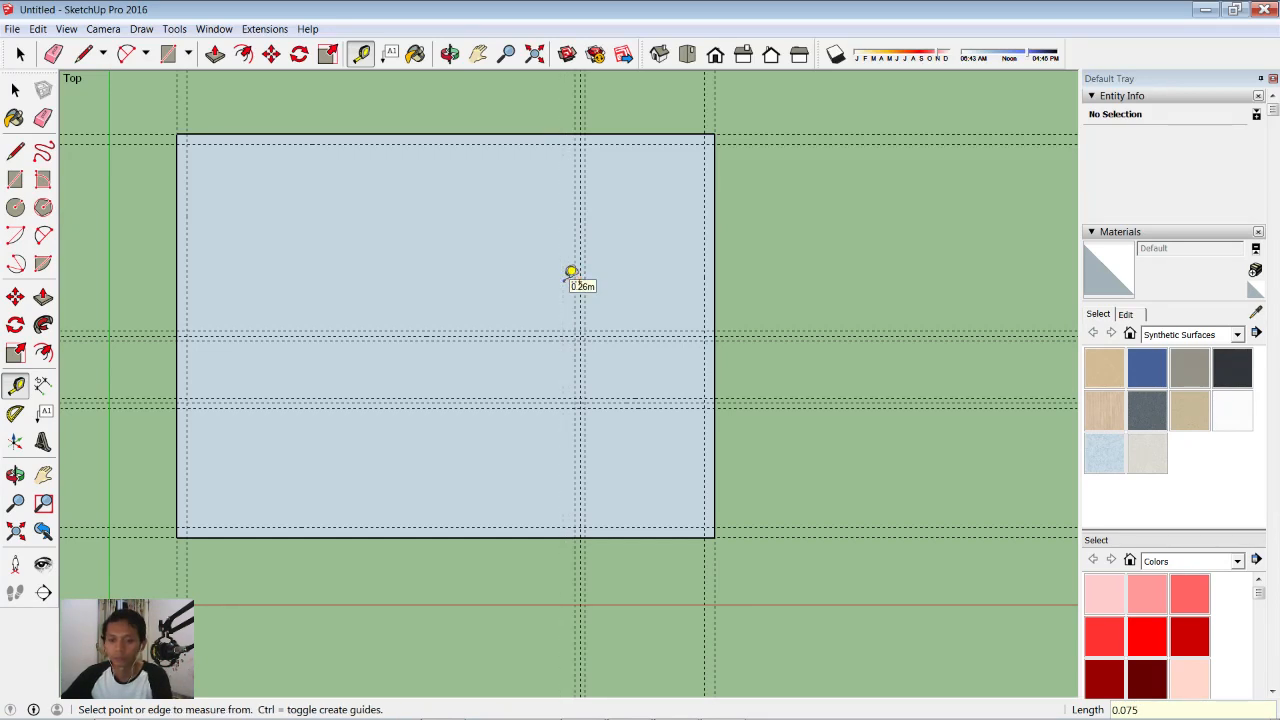
- Draw a rectangle of about 5.78 x 5.70 m for the left room area, between the inner wall guides and the dividing wall's left guide
{"action": "left_click", "coordinate": [15, 180]}
{"action": "scroll", "coordinate": [194, 135], "scroll_direction": "up", "scroll_amount": 4}
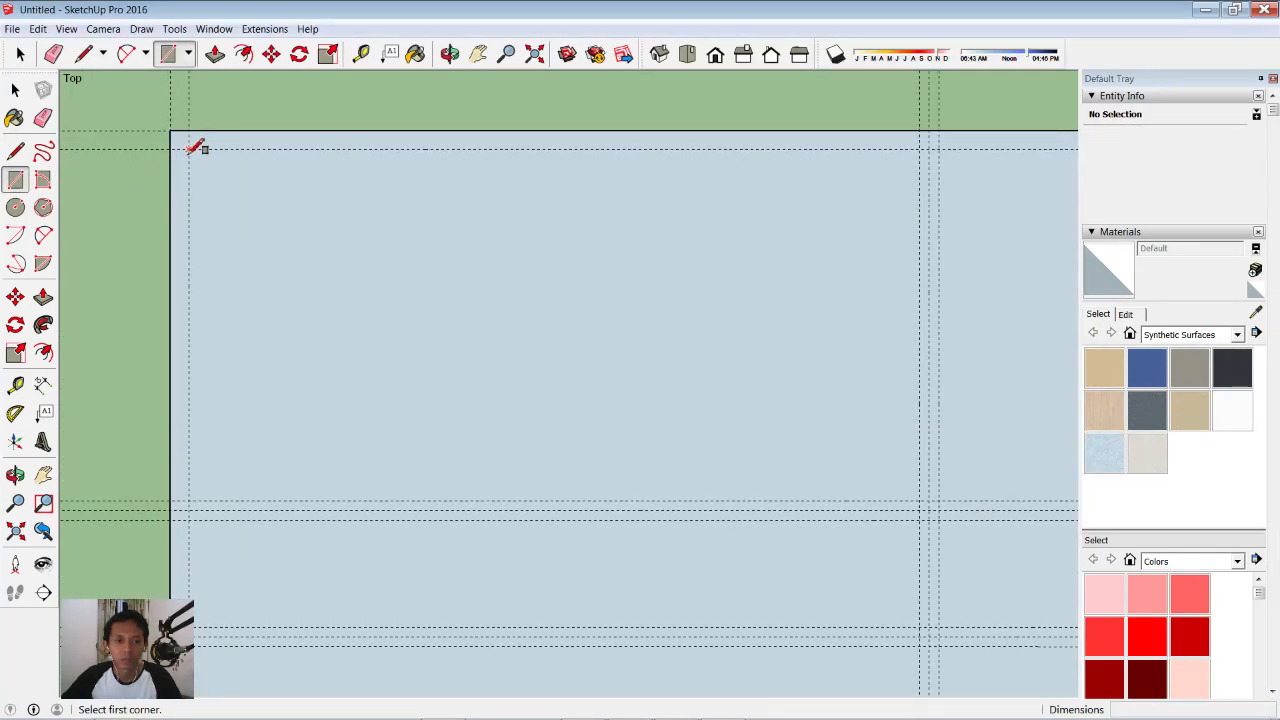
{"action": "left_click", "coordinate": [189, 149]}
{"action": "scroll", "coordinate": [420, 303], "scroll_direction": "down", "scroll_amount": 5}
{"action": "scroll", "coordinate": [600, 500], "scroll_direction": "up", "scroll_amount": 3}
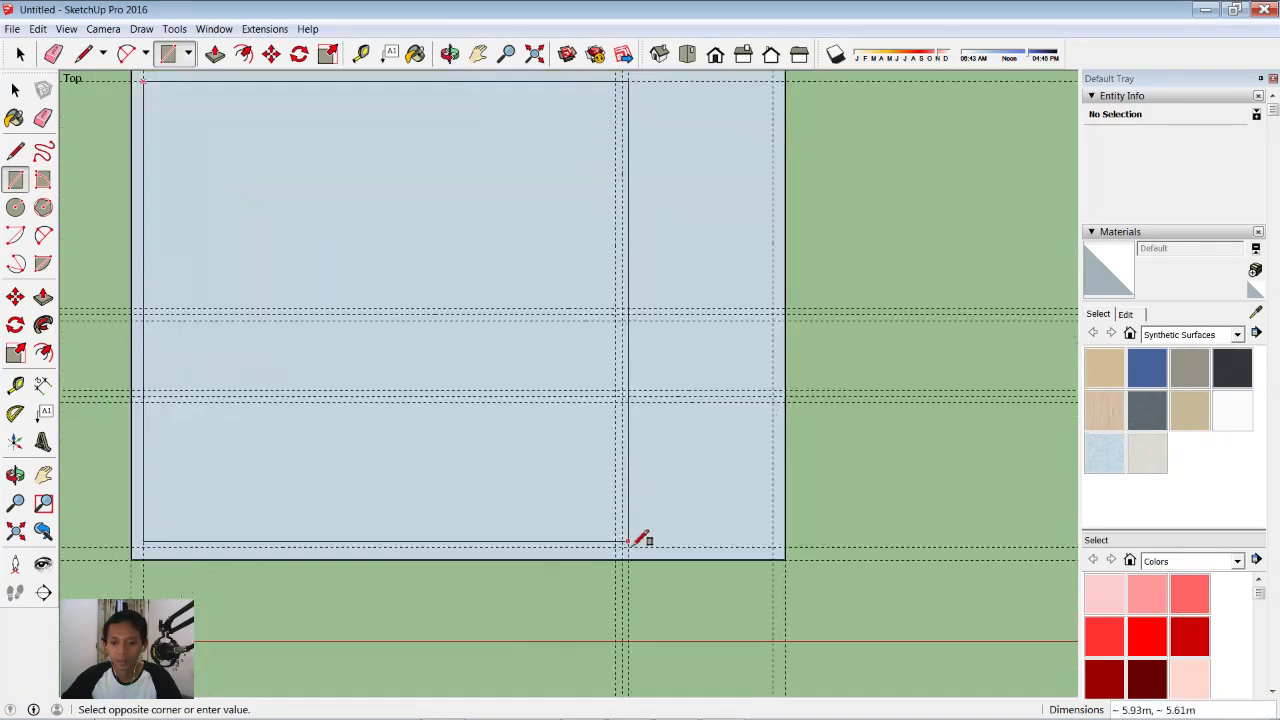
{"action": "scroll", "coordinate": [628, 541], "scroll_direction": "up", "scroll_amount": 2}
{"action": "left_click", "coordinate": [606, 552]}
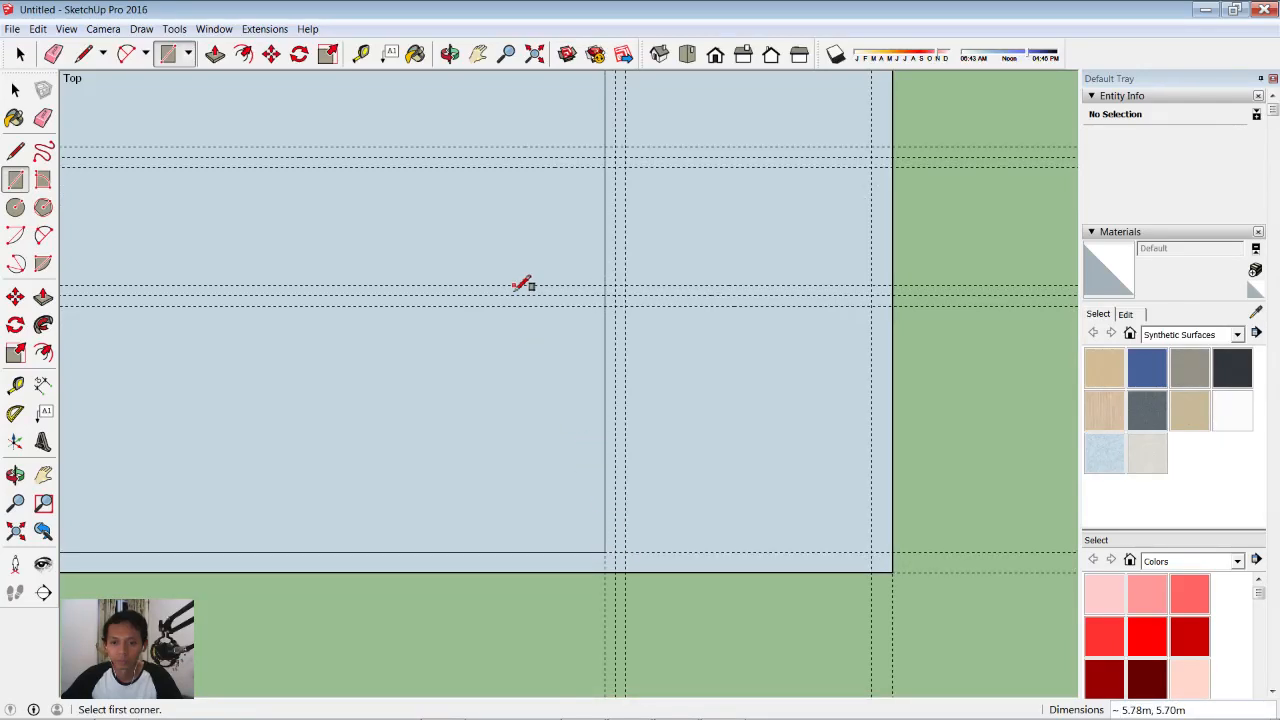
- Draw a full-height rectangle for the right room area, between the dividing wall's right guide and the inner guides of the outer walls
{"action": "scroll", "coordinate": [525, 285], "scroll_direction": "down", "scroll_amount": 3}
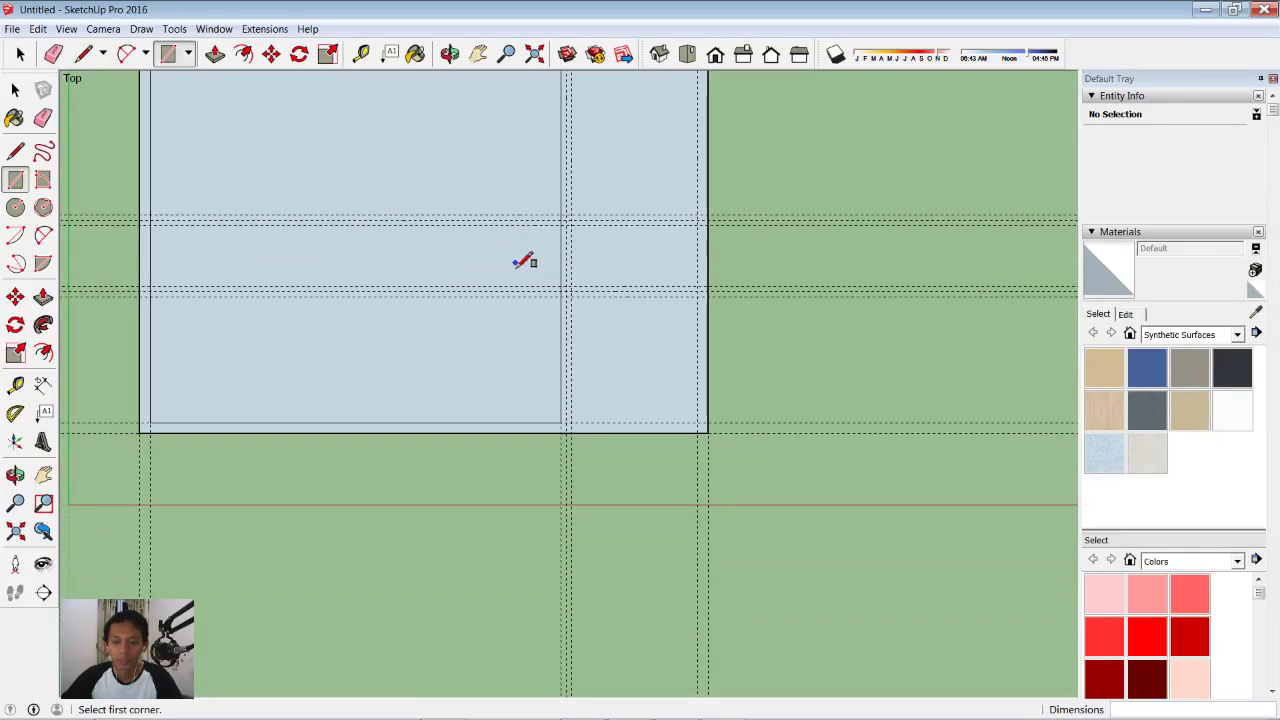
{"action": "scroll", "coordinate": [515, 262], "scroll_direction": "up", "scroll_amount": 1}
{"action": "left_click", "coordinate": [575, 440]}
{"action": "scroll", "coordinate": [670, 205], "scroll_direction": "down", "scroll_amount": 3}
{"action": "scroll", "coordinate": [687, 169], "scroll_direction": "down", "scroll_amount": 2}
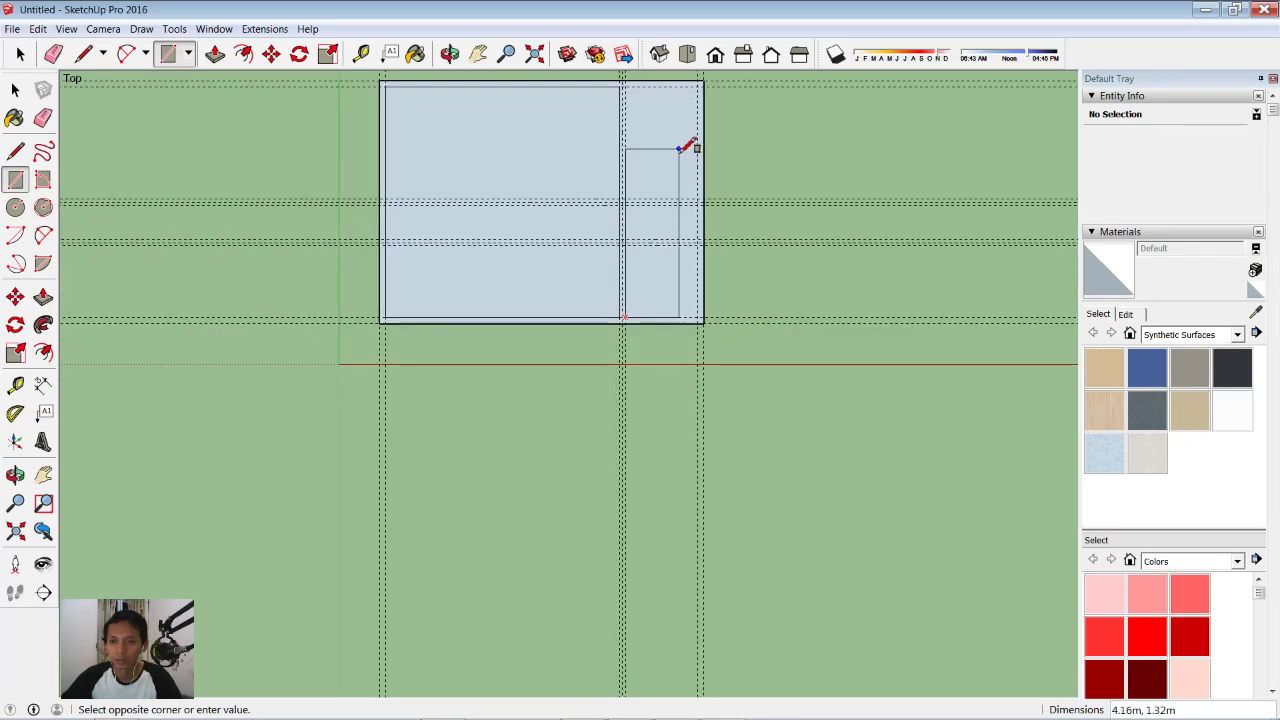
{"action": "middle_click_drag", "start_coordinate": [692, 110], "coordinate": [635, 200], "text": "shift"}
{"action": "scroll", "coordinate": [634, 190], "scroll_direction": "up", "scroll_amount": 5}
{"action": "left_click", "coordinate": [656, 161]}
{"action": "scroll", "coordinate": [594, 429], "scroll_direction": "up", "scroll_amount": 3}
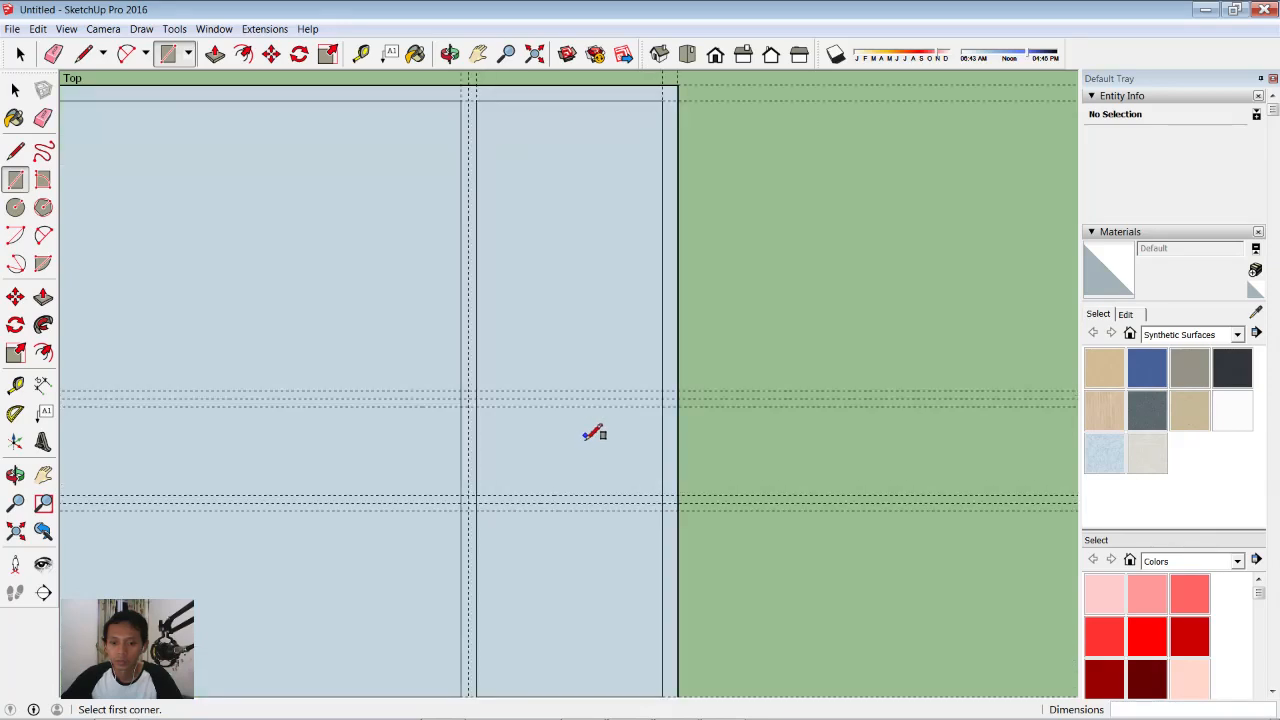
- Draw a partition rectangle 0.15 m thick and about 5.78 m long across the left room area, along the guides around the 3 m line
{"action": "left_click", "coordinate": [683, 382]}
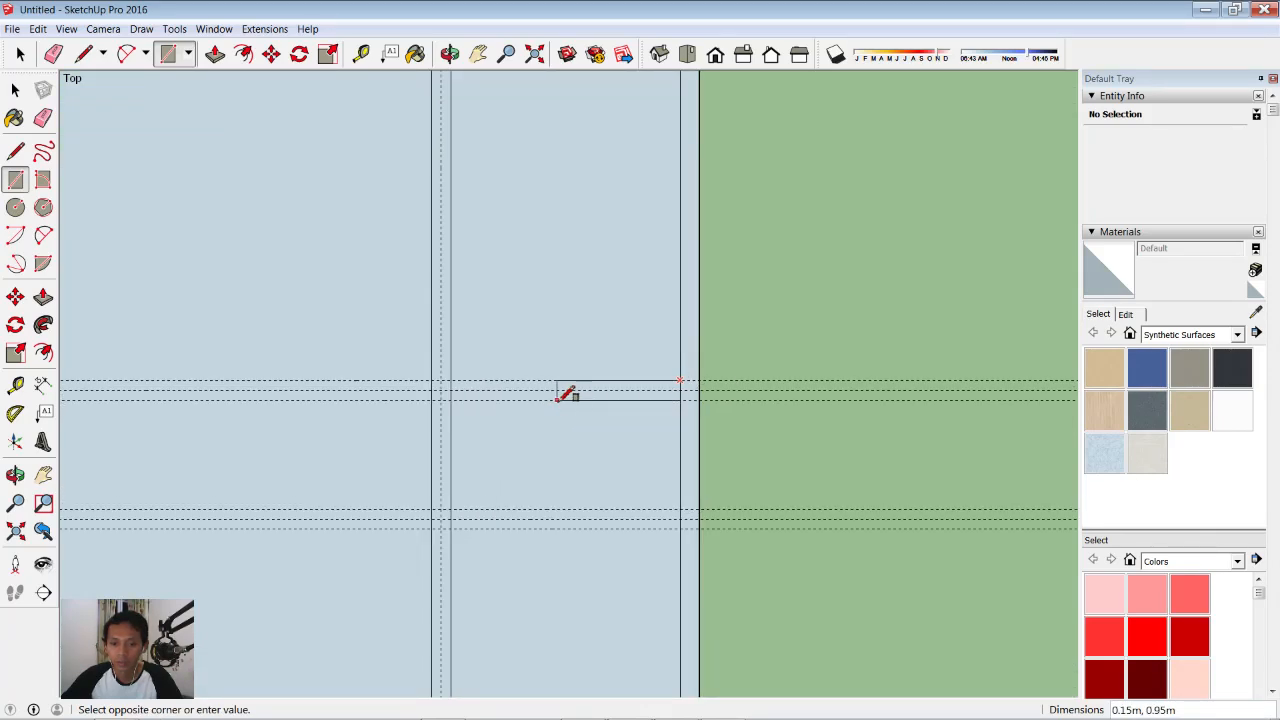
{"action": "key", "text": "Escape"}
{"action": "left_click", "coordinate": [438, 382]}
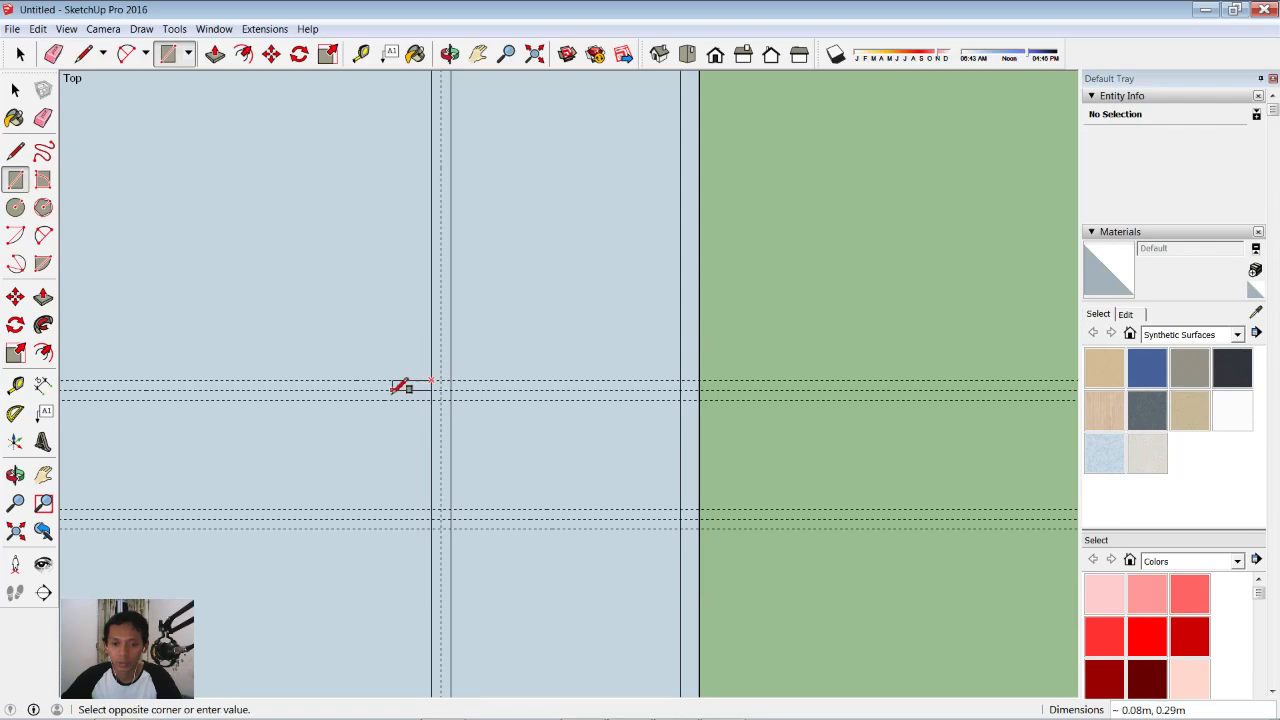
{"action": "scroll", "coordinate": [386, 380], "scroll_direction": "down", "scroll_amount": 2}
{"action": "middle_click_drag", "start_coordinate": [386, 380], "coordinate": [686, 181]}
{"action": "scroll", "coordinate": [334, 311], "scroll_direction": "up", "scroll_amount": 2}
{"action": "scroll", "coordinate": [322, 334], "scroll_direction": "up", "scroll_amount": 1}
{"action": "left_click", "coordinate": [323, 347]}
{"action": "left_click", "coordinate": [688, 56]}
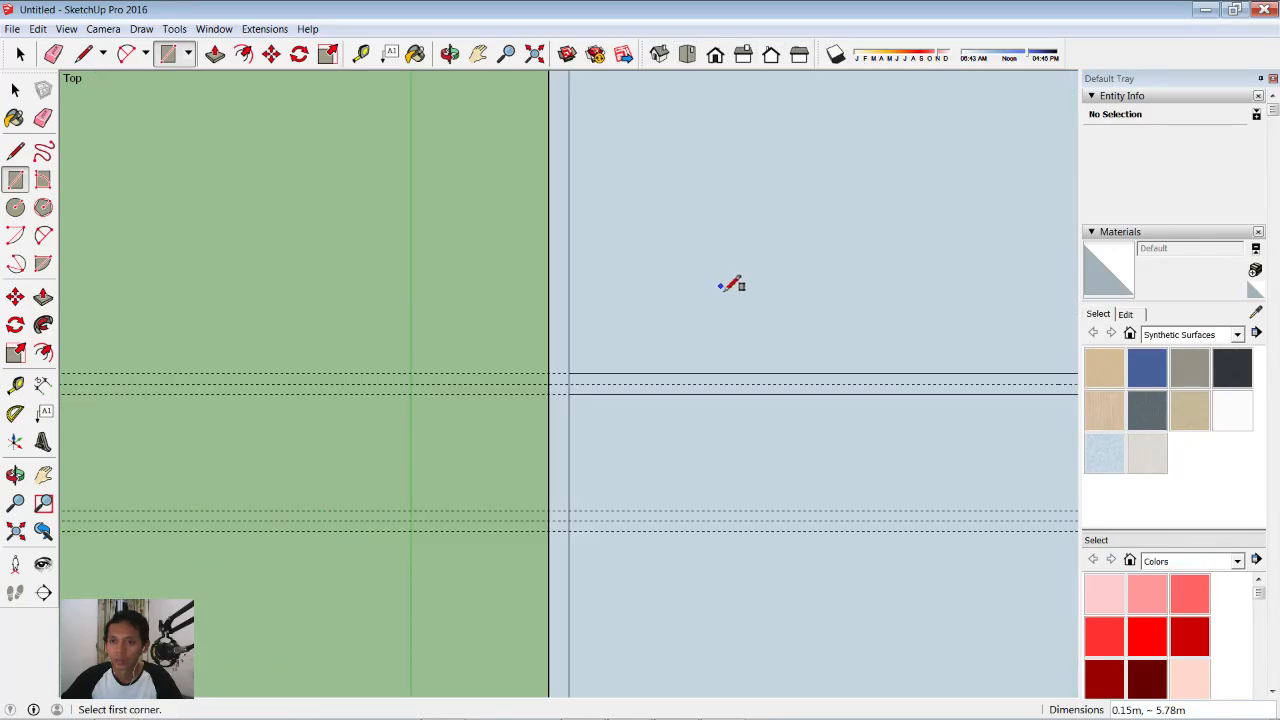
- Draw a partition rectangle 0.15 m thick and about 1.77 m long across the right room area, along the guides around the 2 m line
{"action": "scroll", "coordinate": [722, 280], "scroll_direction": "down", "scroll_amount": 3}
{"action": "middle_click_drag", "start_coordinate": [823, 286], "coordinate": [437, 229], "text": "shift"}
{"action": "scroll", "coordinate": [636, 364], "scroll_direction": "up", "scroll_amount": 2}
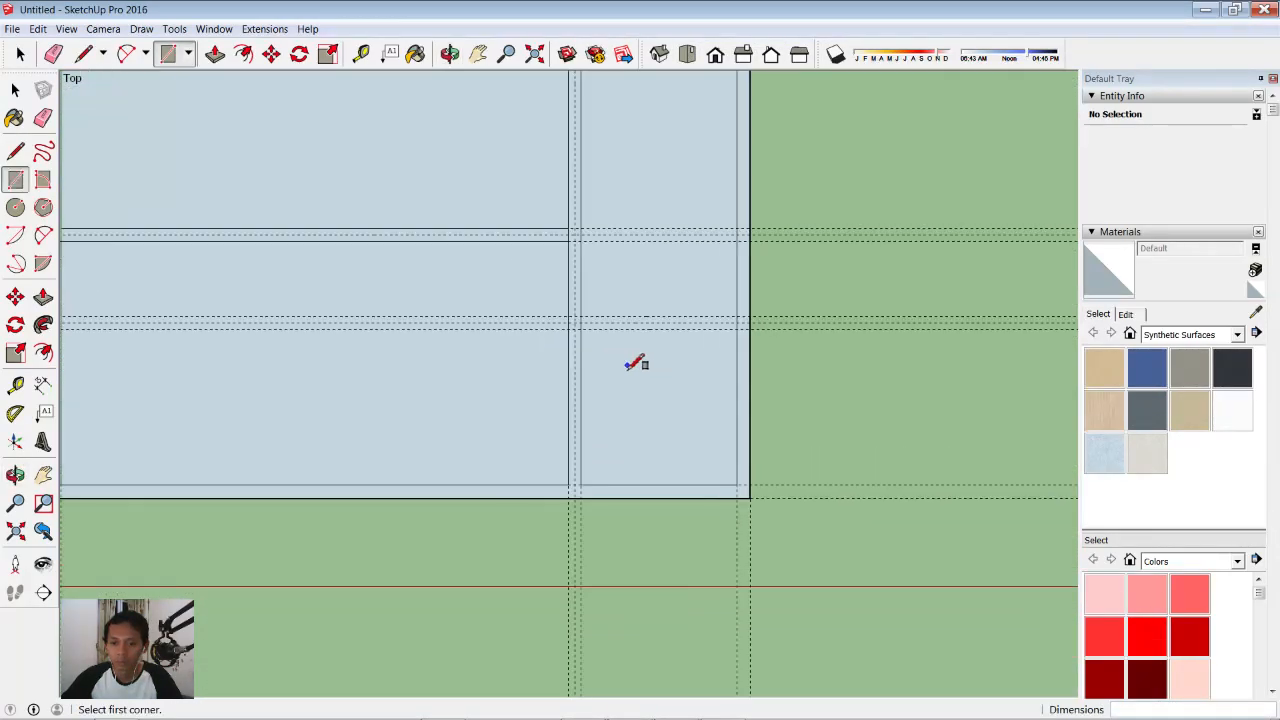
{"action": "scroll", "coordinate": [598, 342], "scroll_direction": "up", "scroll_amount": 2}
{"action": "left_click", "coordinate": [572, 300]}
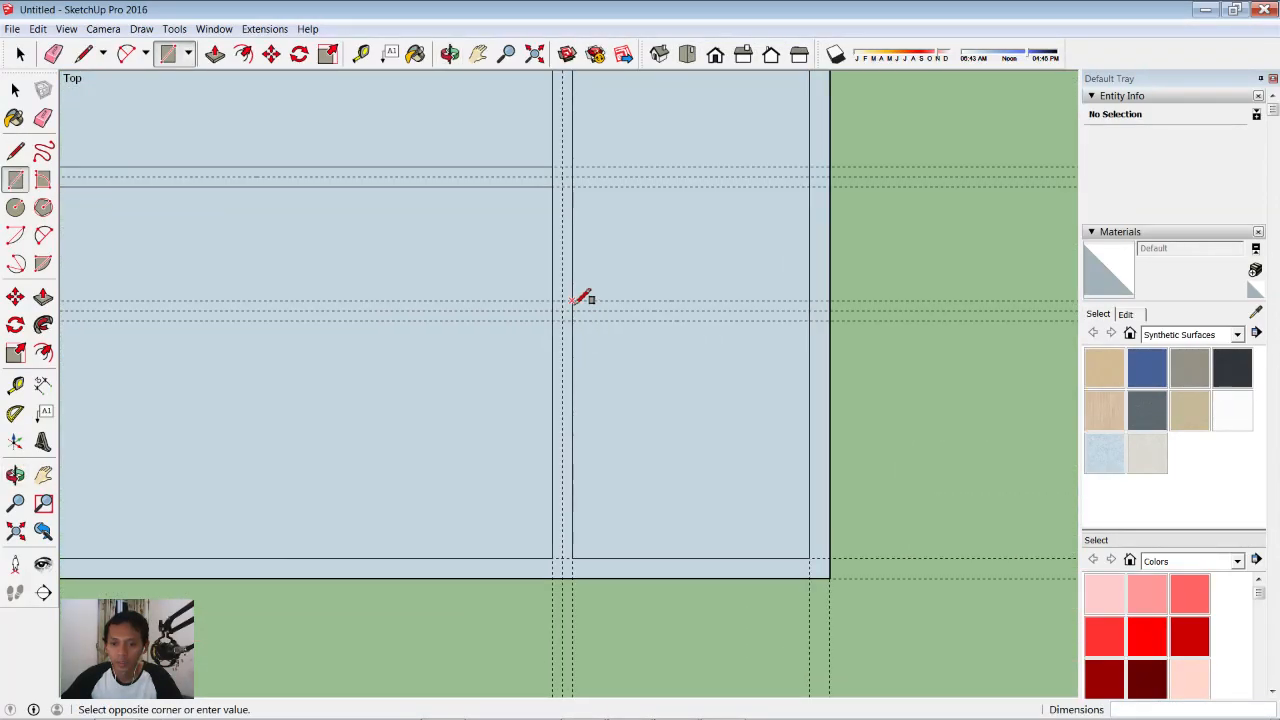
{"action": "left_click", "coordinate": [809, 325]}
{"action": "left_click", "coordinate": [809, 324]}
{"action": "left_click", "coordinate": [573, 301]}
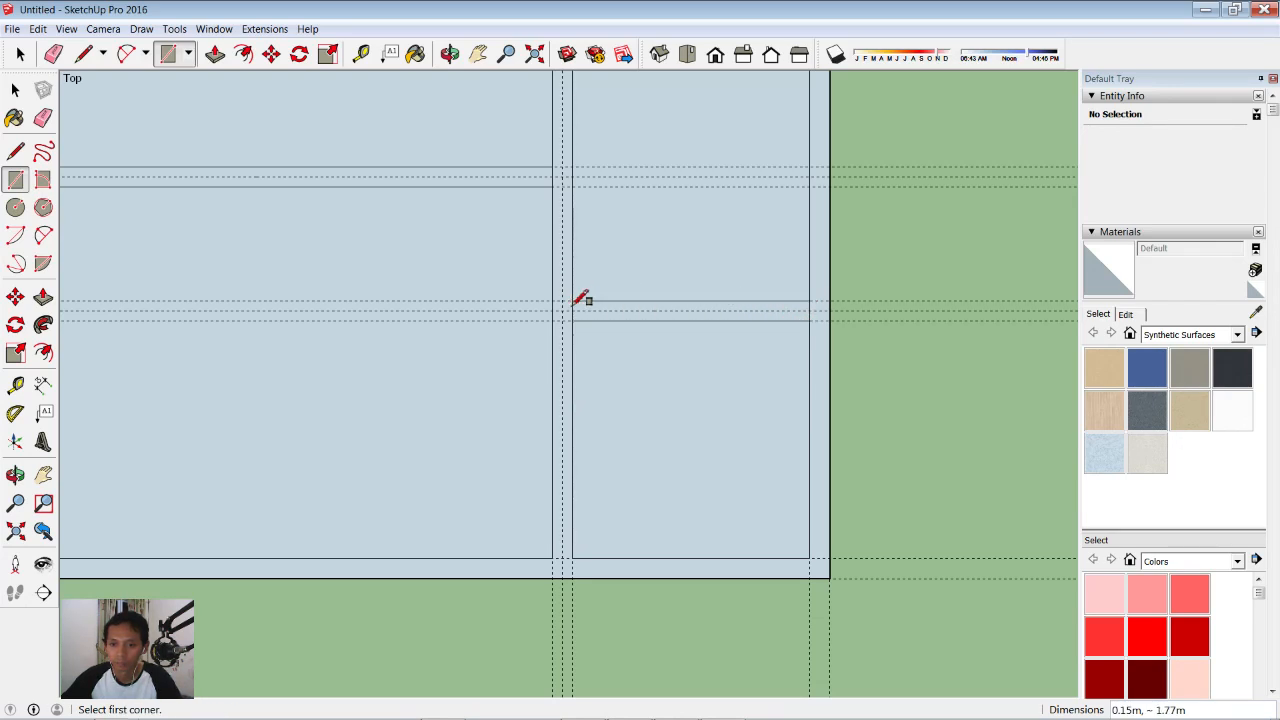
- Erase all the horizontal and vertical construction guides around the floor plan
{"action": "scroll", "coordinate": [700, 305], "scroll_direction": "down", "scroll_amount": 5}
{"action": "middle_click_drag", "start_coordinate": [643, 206], "coordinate": [634, 274]}
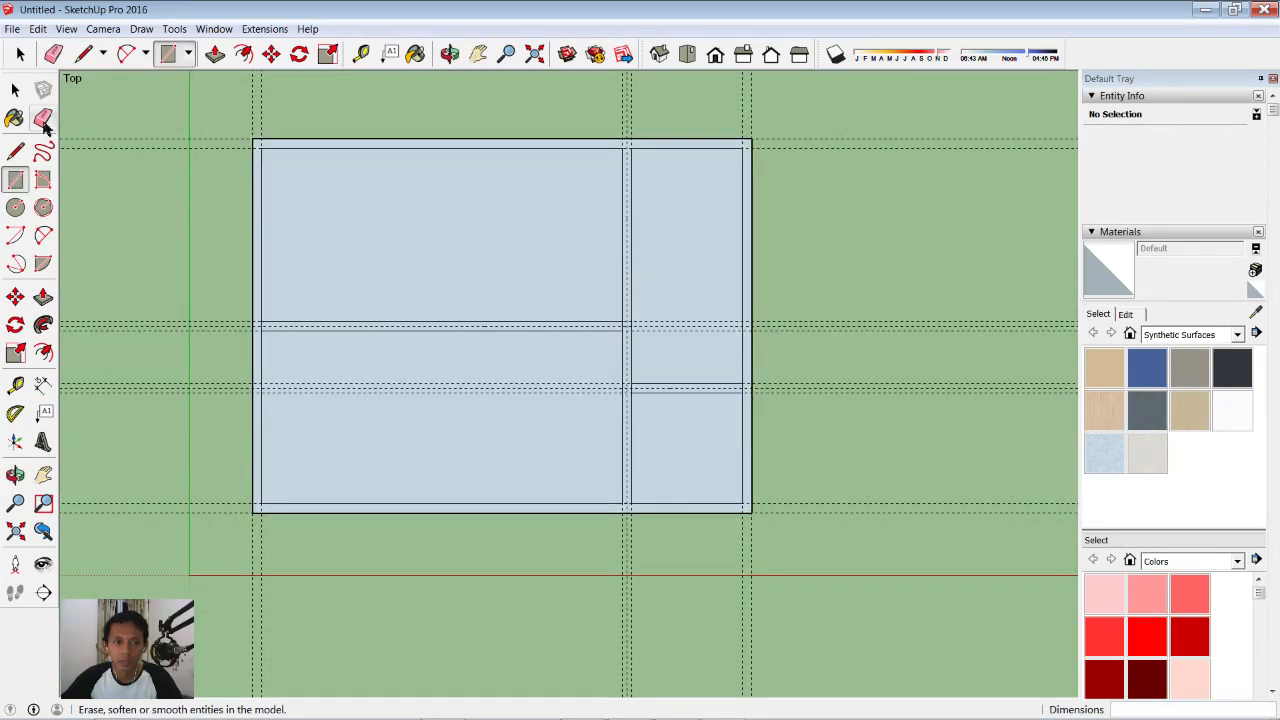
{"action": "left_click", "coordinate": [43, 120]}
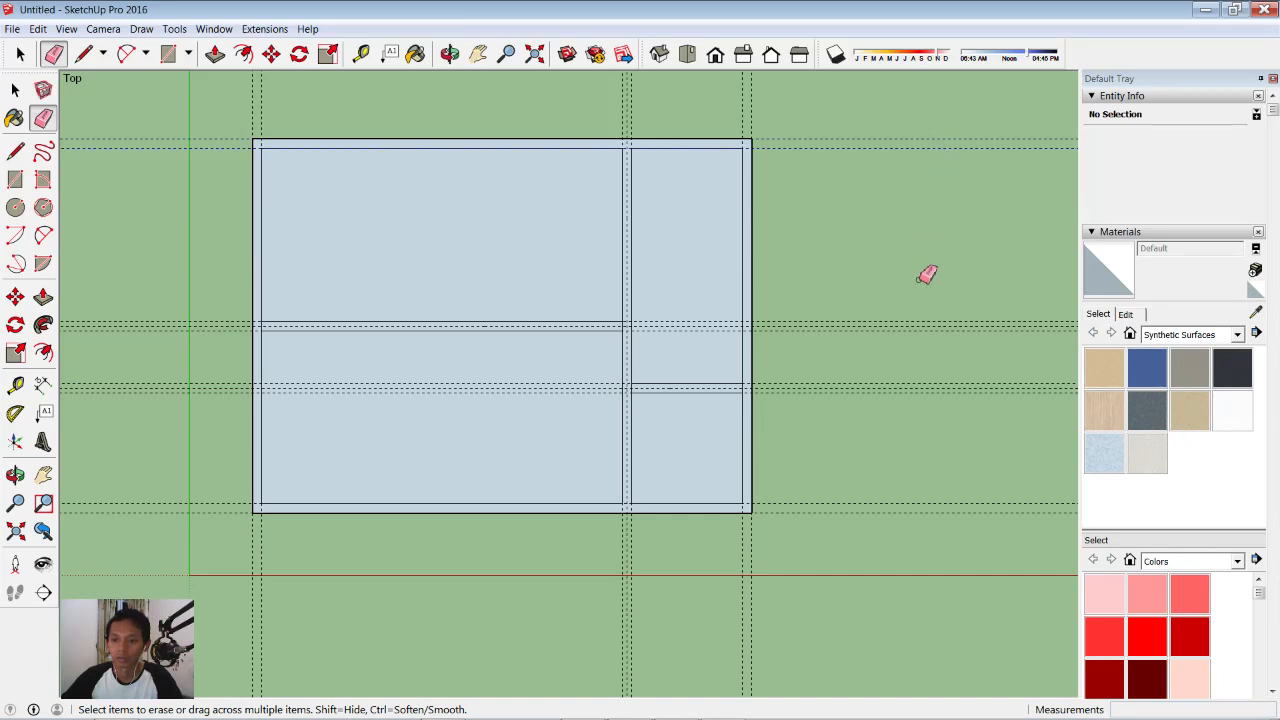
{"action": "left_click_drag", "start_coordinate": [897, 545], "coordinate": [897, 540]}
{"action": "left_click_drag", "start_coordinate": [787, 571], "coordinate": [155, 581]}
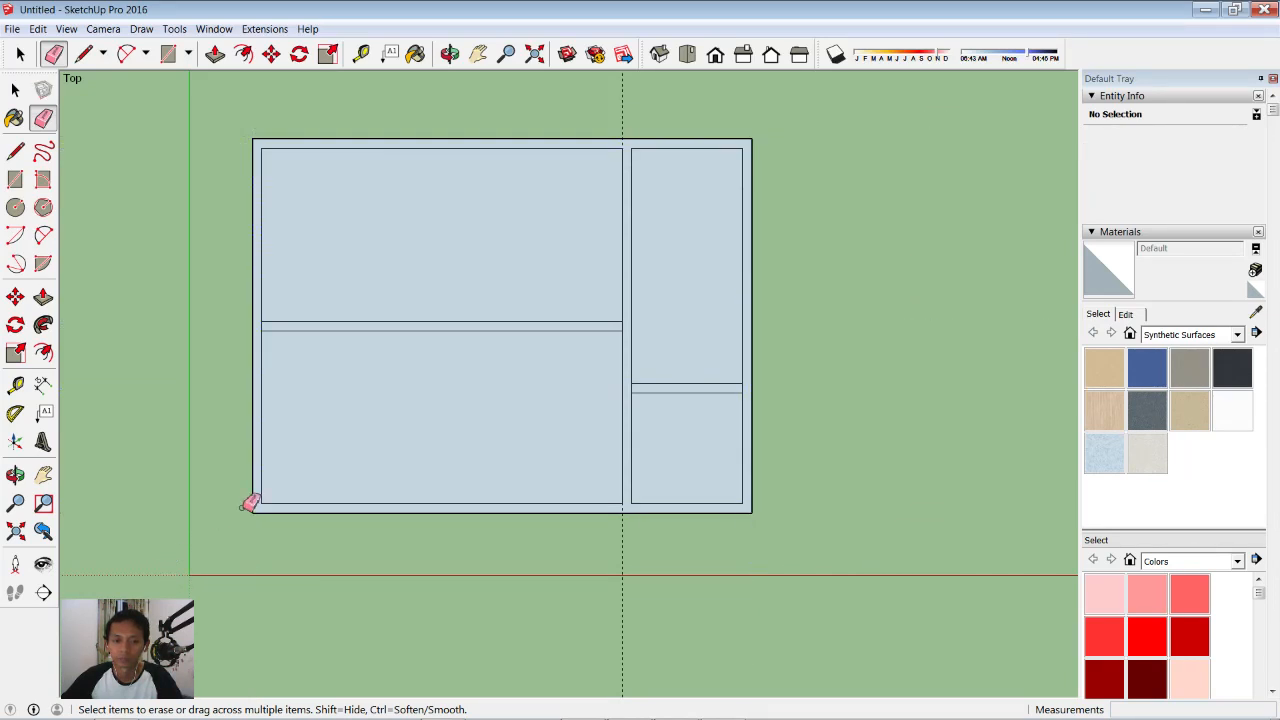
- Erase the remaining vertical guide and the short edges where the two cross partitions meet the outer and dividing walls
{"action": "scroll", "coordinate": [681, 397], "scroll_direction": "up", "scroll_amount": 3}
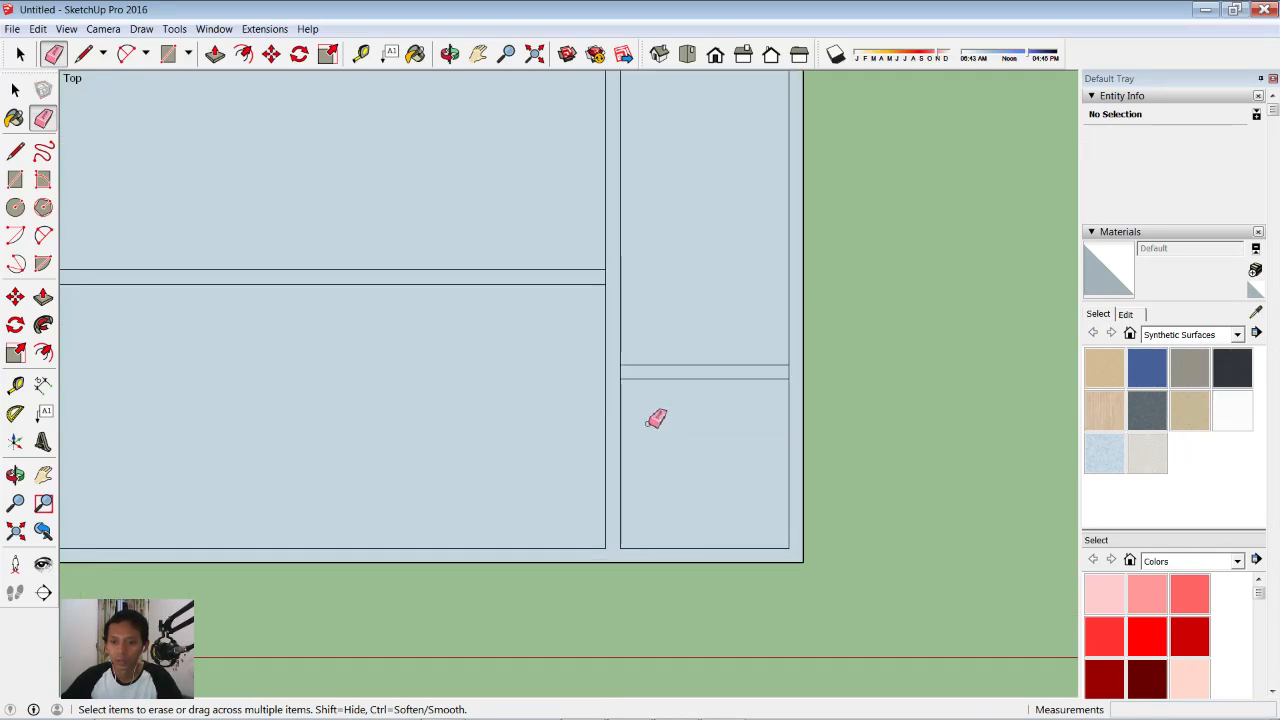
{"action": "left_click_drag", "start_coordinate": [623, 362], "coordinate": [840, 370]}
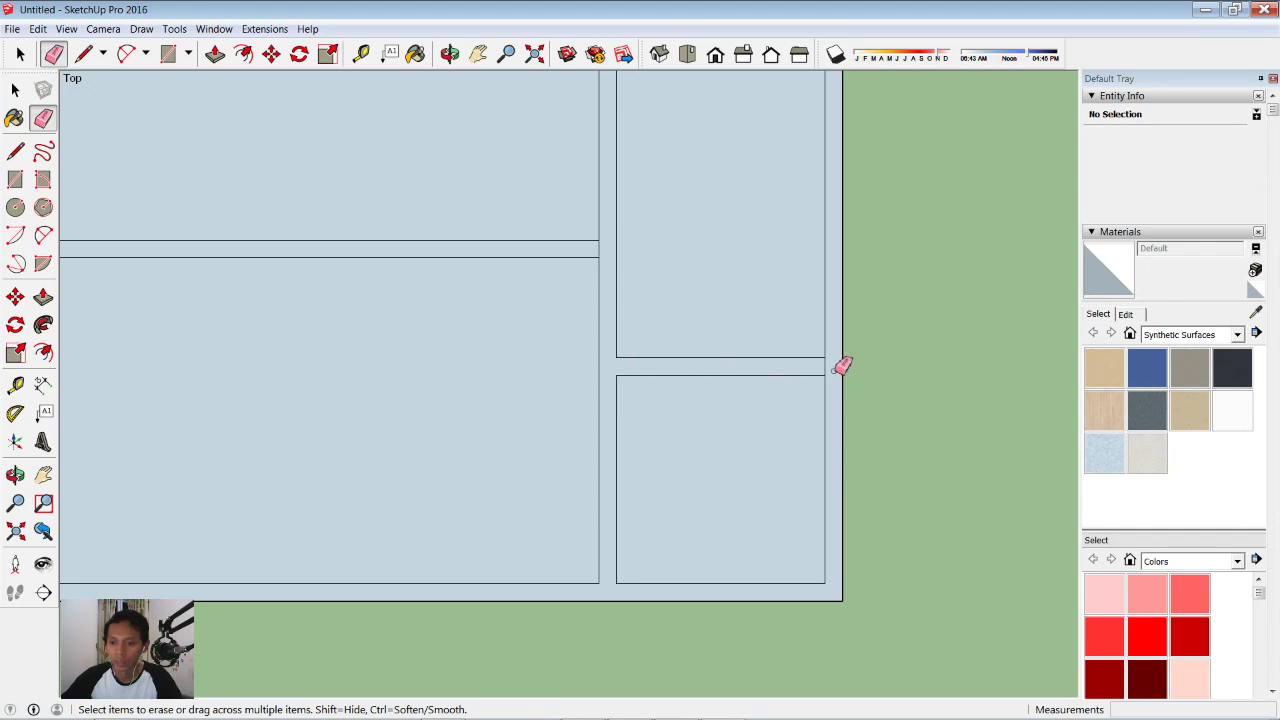
{"action": "scroll", "coordinate": [600, 254], "scroll_direction": "down", "scroll_amount": 3}
{"action": "middle_click_drag", "start_coordinate": [440, 195], "coordinate": [431, 206]}
{"action": "scroll", "coordinate": [334, 320], "scroll_direction": "up", "scroll_amount": 5}
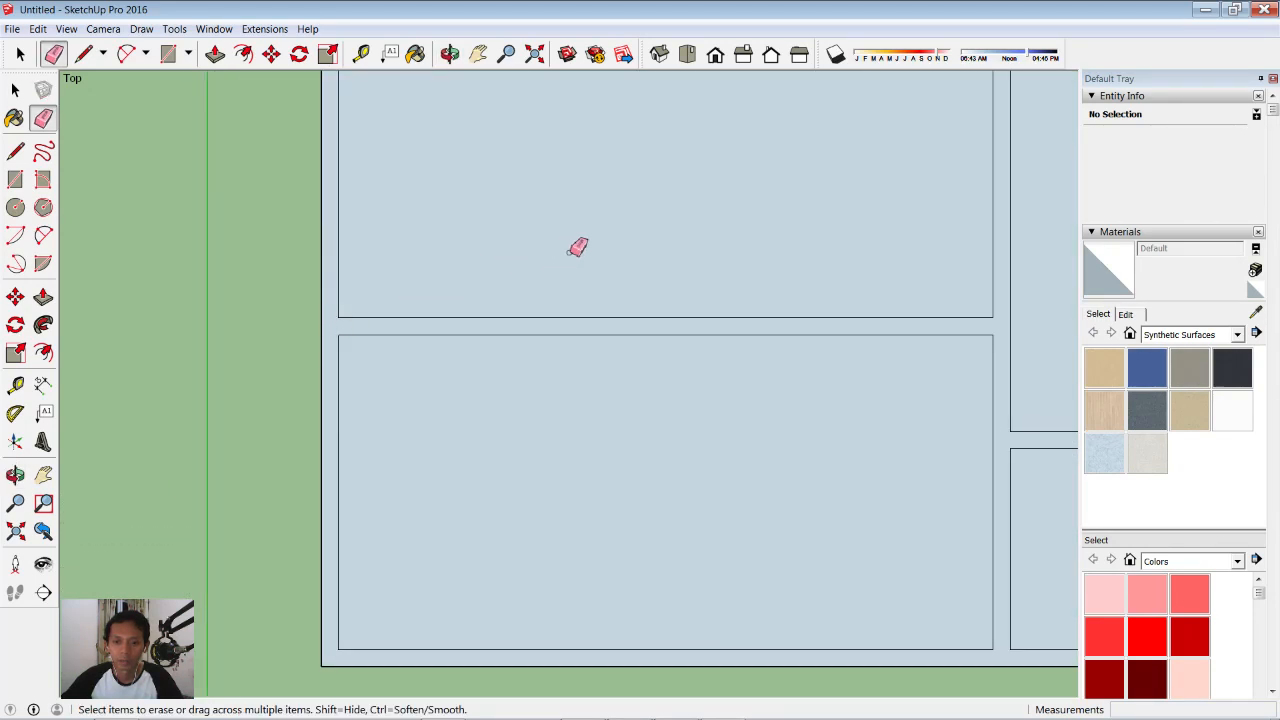
- Place a horizontal guide 0.1 m below the upper wall's inner edge and another 0.7 m below that guide
{"action": "scroll", "coordinate": [590, 240], "scroll_direction": "down", "scroll_amount": 4}
{"action": "middle_click", "coordinate": [702, 174]}
{"action": "middle_click_drag", "start_coordinate": [701, 174], "coordinate": [653, 284], "text": "shift"}
{"action": "scroll", "coordinate": [379, 190], "scroll_direction": "up", "scroll_amount": 3}
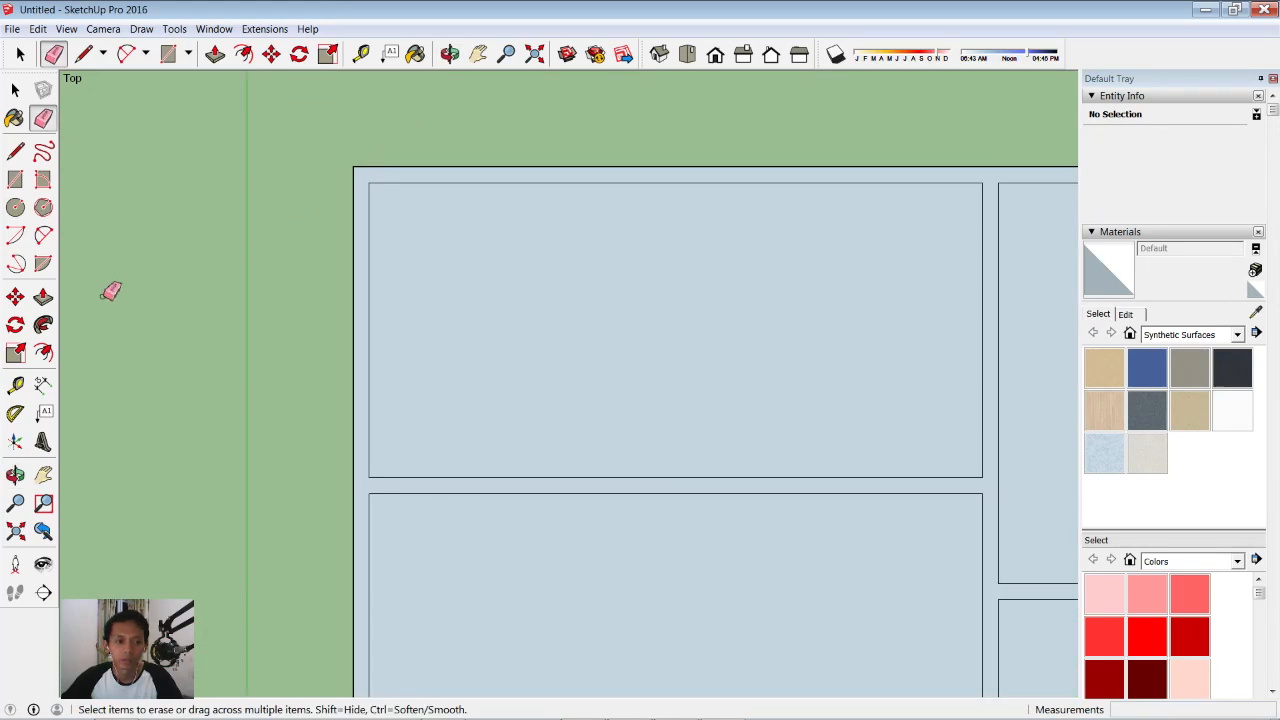
{"action": "left_click", "coordinate": [15, 386]}
{"action": "left_click", "coordinate": [407, 182]}
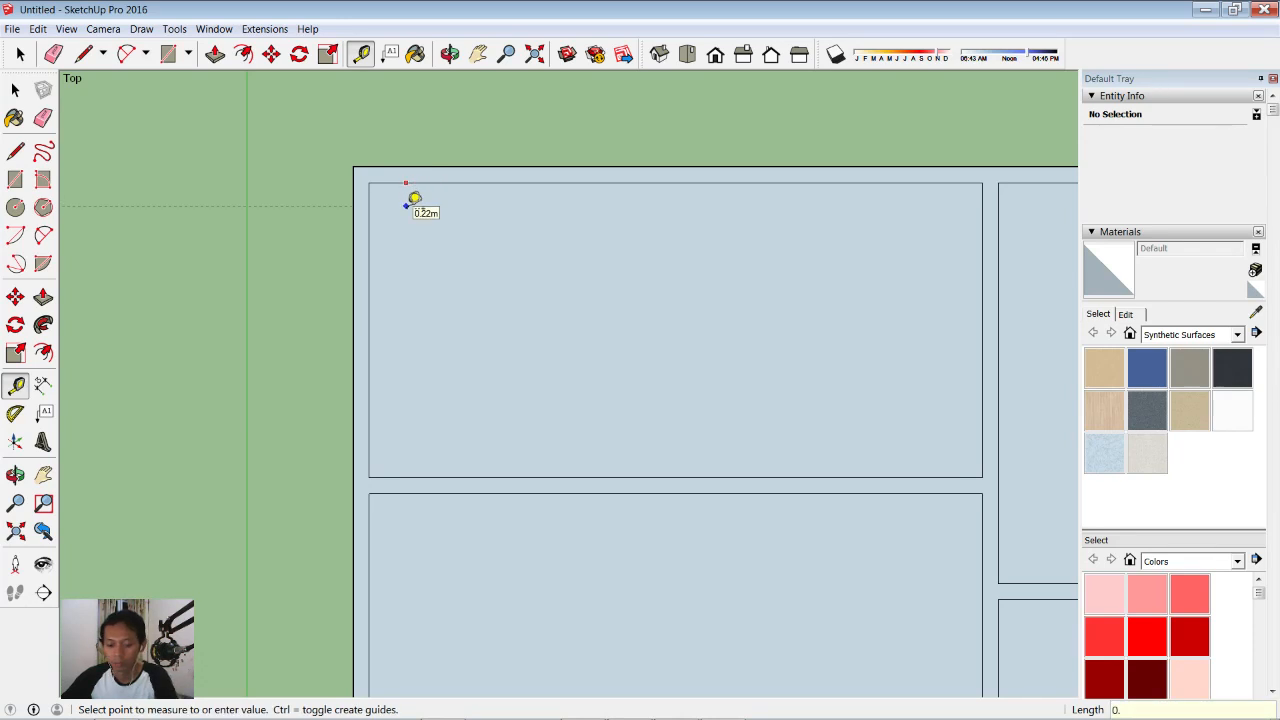
{"action": "key", "text": "Return"}
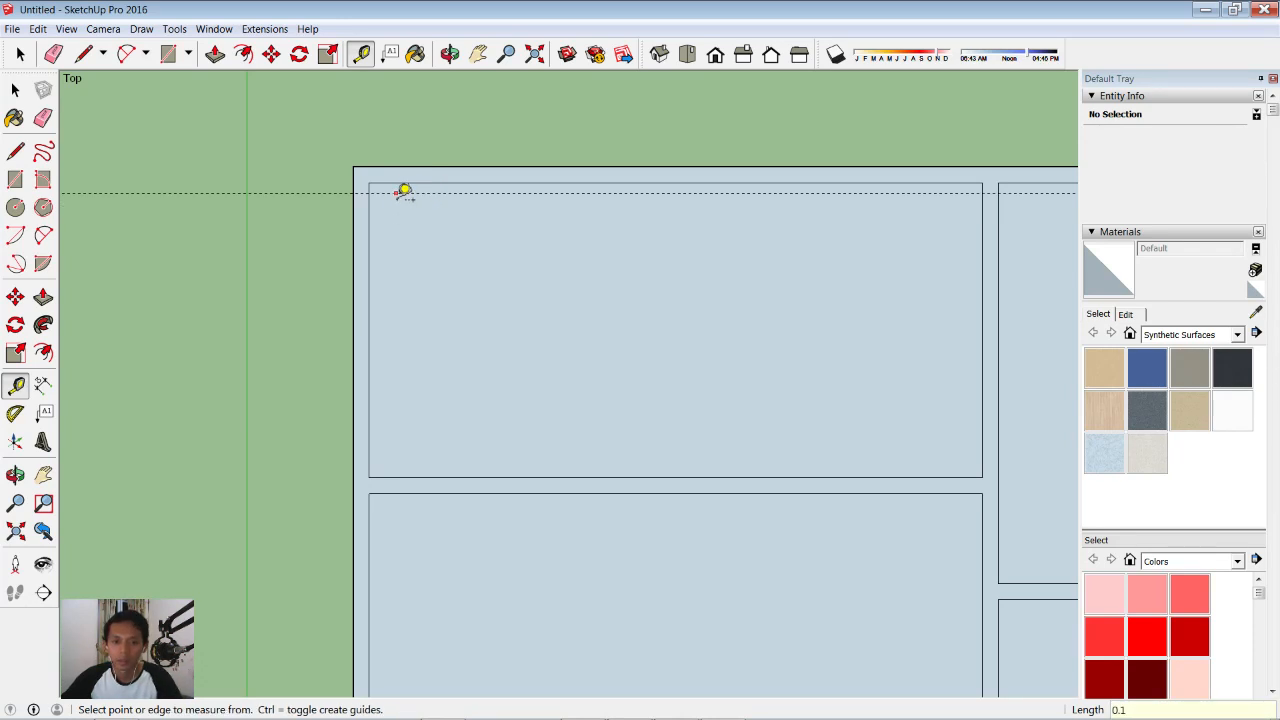
{"action": "left_click", "coordinate": [397, 193]}
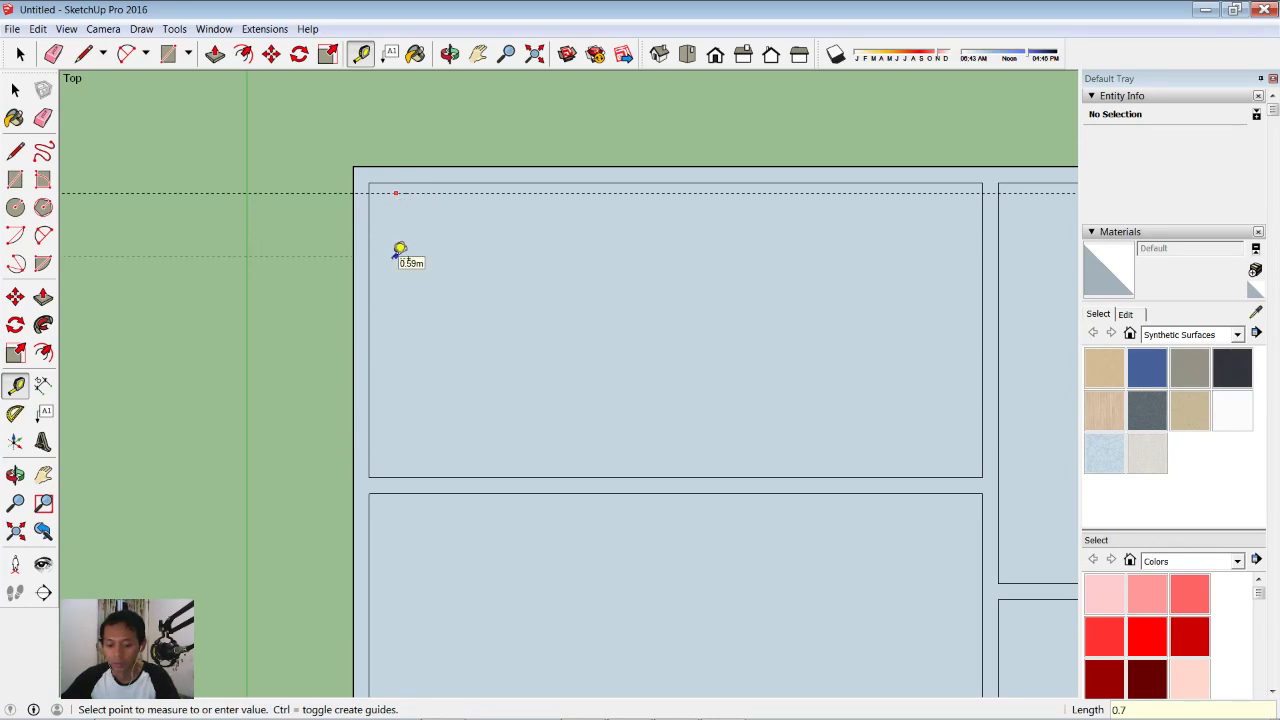
{"action": "type", "text": "0.7"}
{"action": "key", "text": "Return"}
{"action": "scroll", "coordinate": [670, 245], "scroll_direction": "down", "scroll_amount": 1}
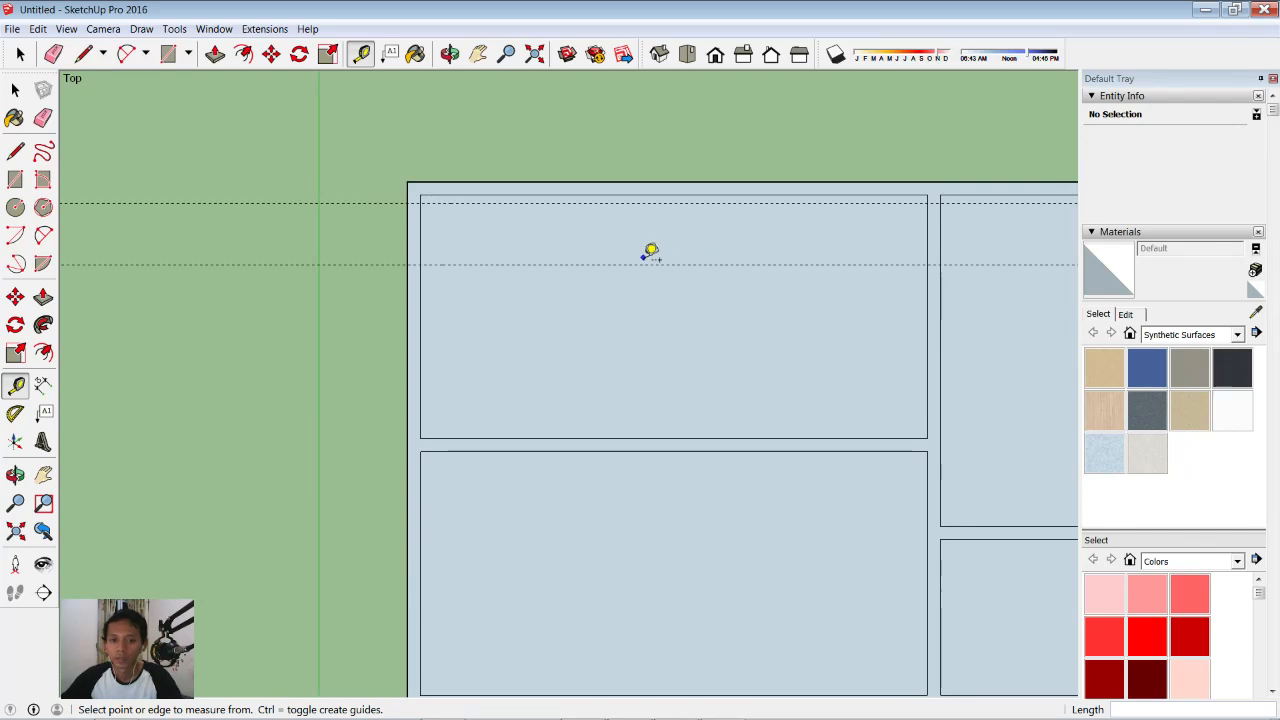
- Draw two 0.15 m lines across the left outer wall along the two horizontal guides to mark an opening
{"action": "left_click", "coordinate": [15, 151]}
{"action": "scroll", "coordinate": [415, 205], "scroll_direction": "up", "scroll_amount": 2}
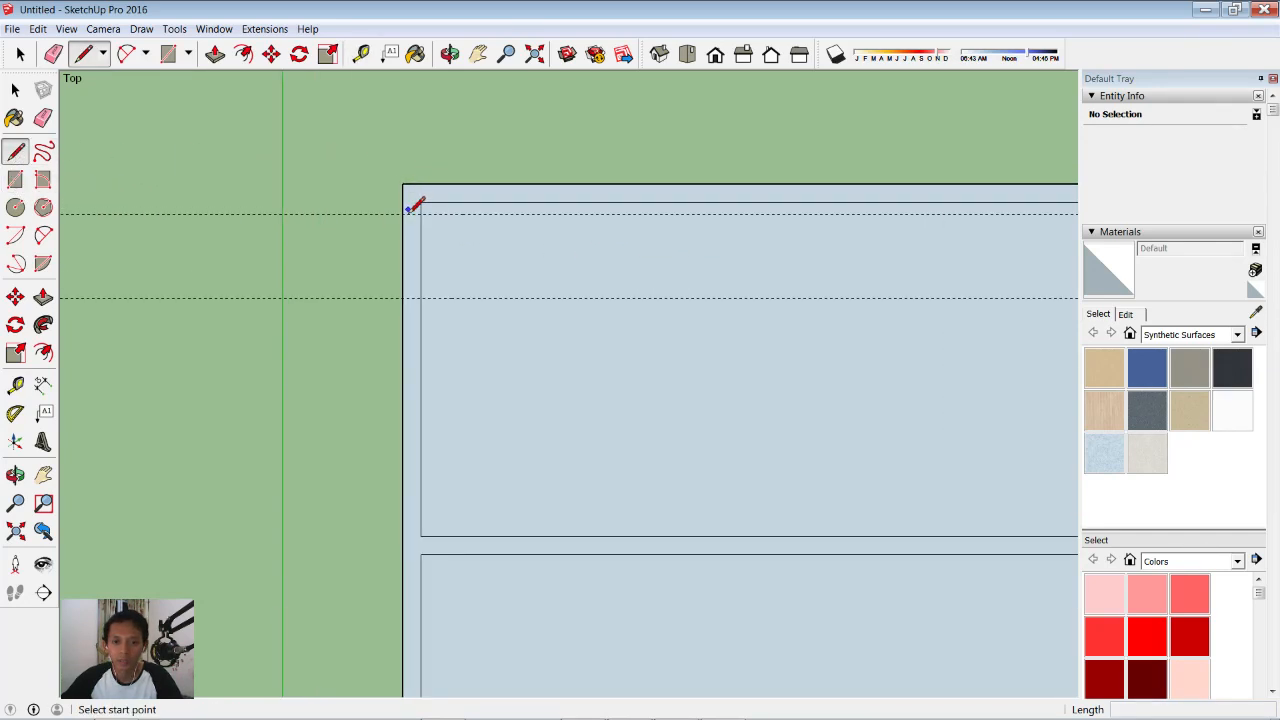
{"action": "left_click", "coordinate": [404, 213]}
{"action": "left_click", "coordinate": [421, 213]}
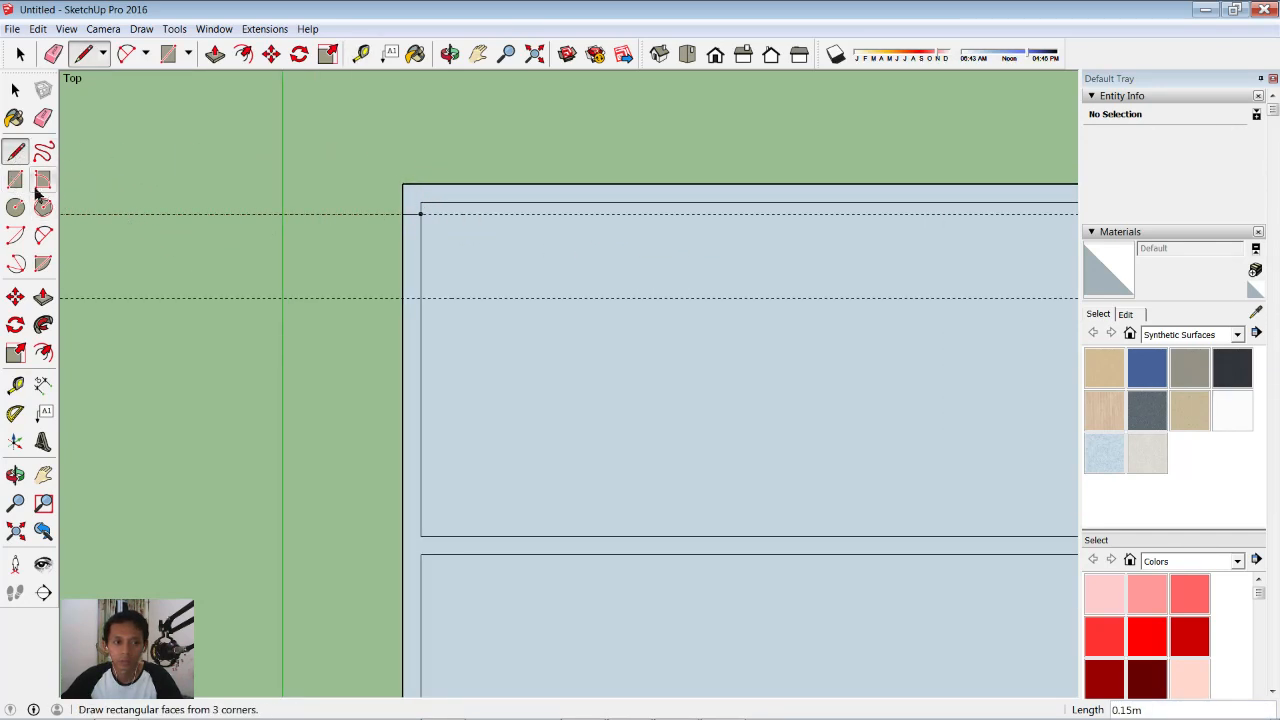
{"action": "left_click", "coordinate": [404, 297]}
{"action": "left_click", "coordinate": [420, 297]}
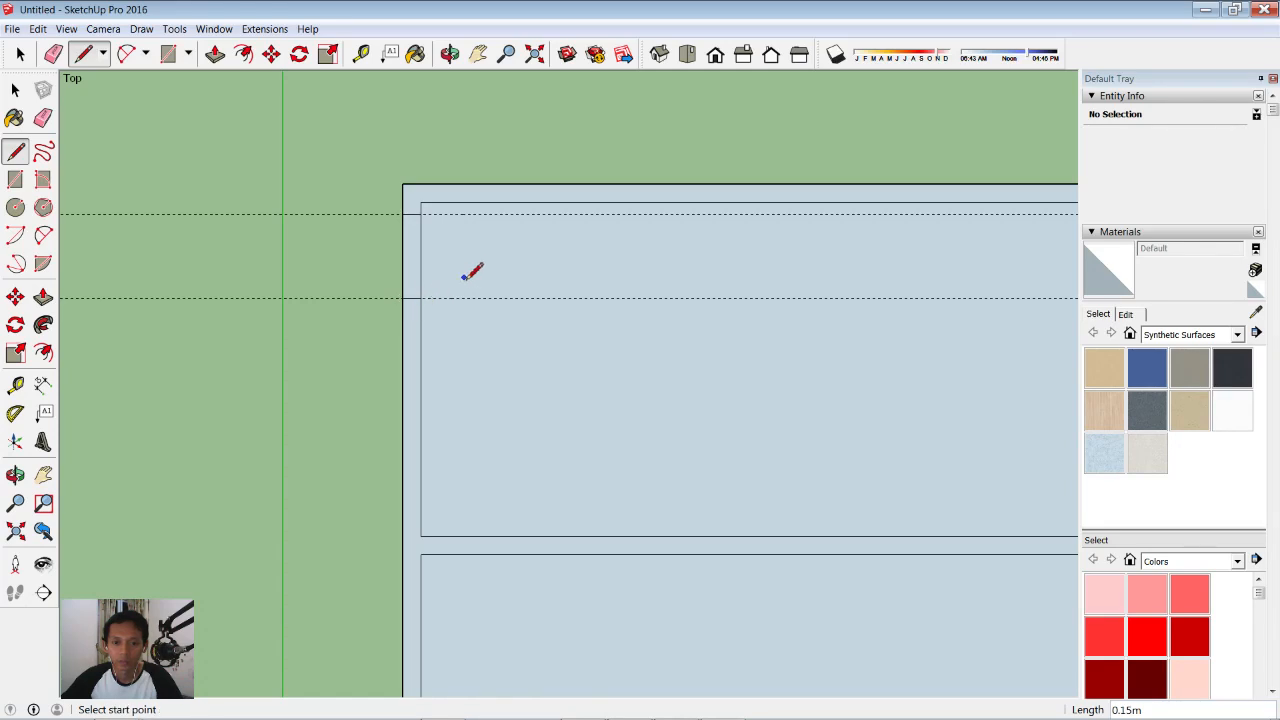
- Place a vertical guide 3 m in from the left outer wall's outer edge
{"action": "scroll", "coordinate": [480, 266], "scroll_direction": "down", "scroll_amount": 3}
{"action": "mouse_move", "coordinate": [697, 277]}
{"action": "middle_mouse_down", "text": "shift"}
{"action": "mouse_move", "coordinate": [565, 270]}
{"action": "mouse_move", "coordinate": [343, 217]}
{"action": "middle_mouse_up", "text": "shift"}
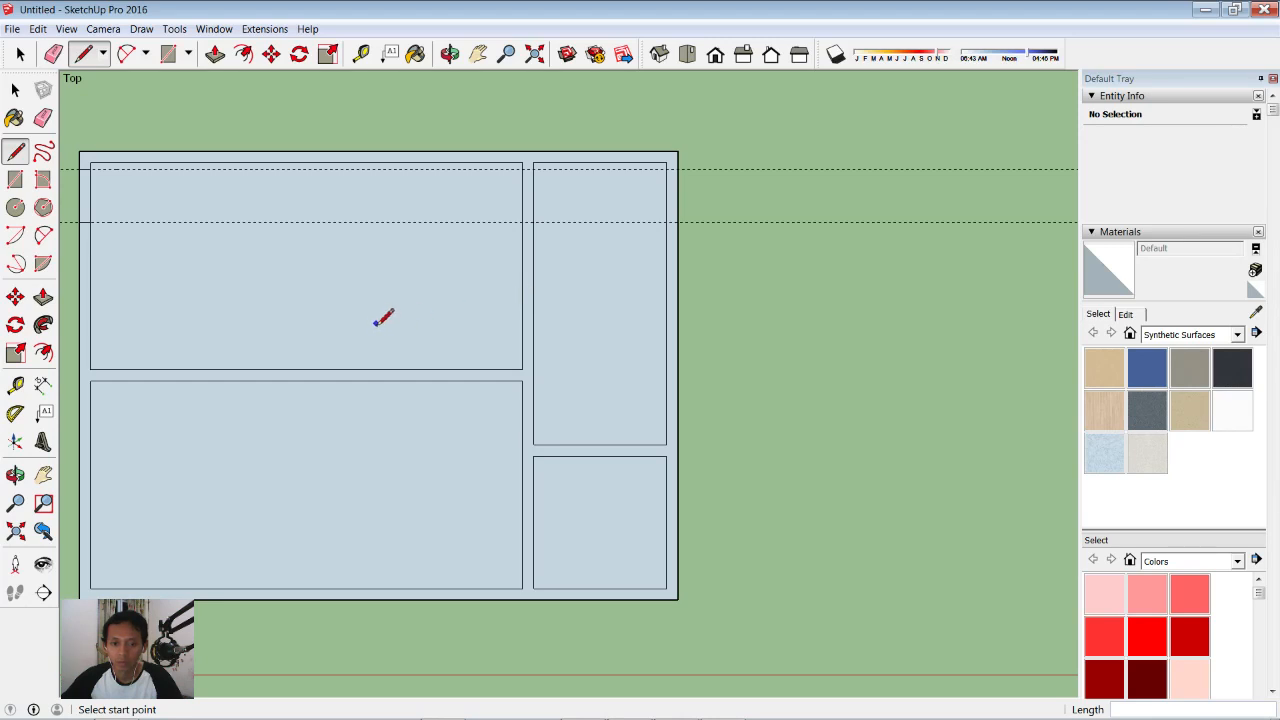
{"action": "left_click", "coordinate": [314, 162]}
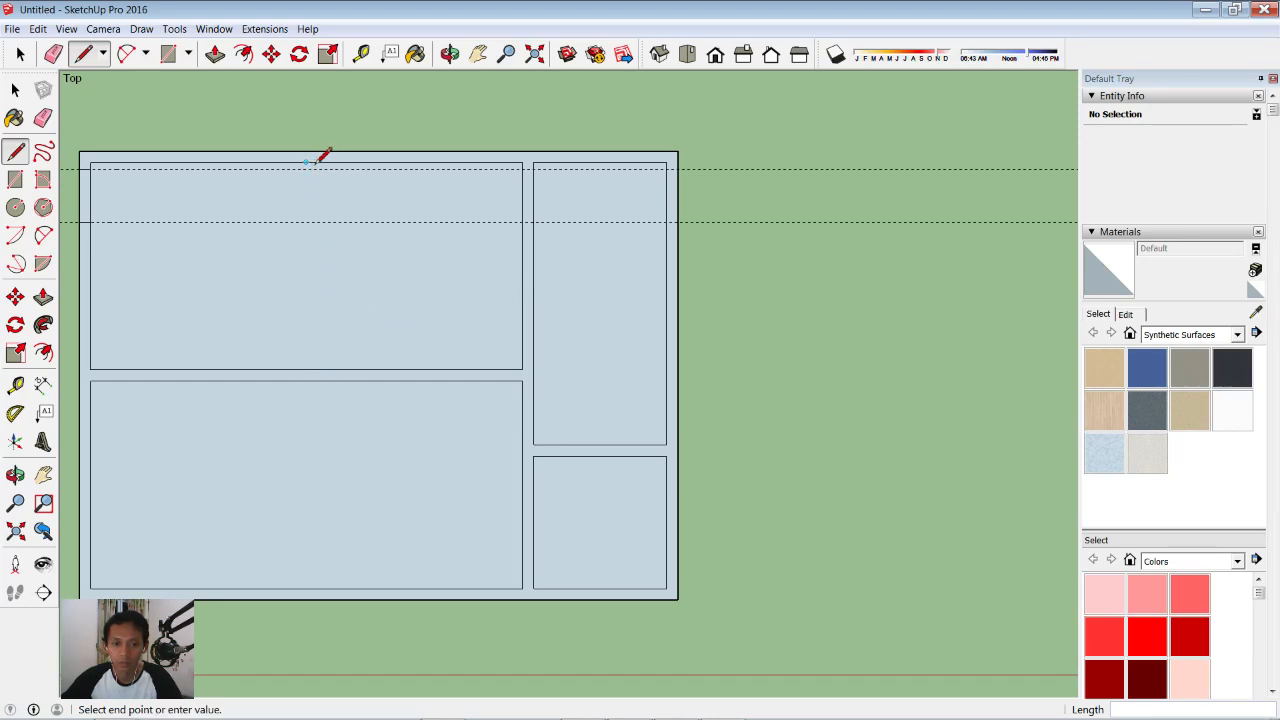
{"action": "key", "text": "Escape"}
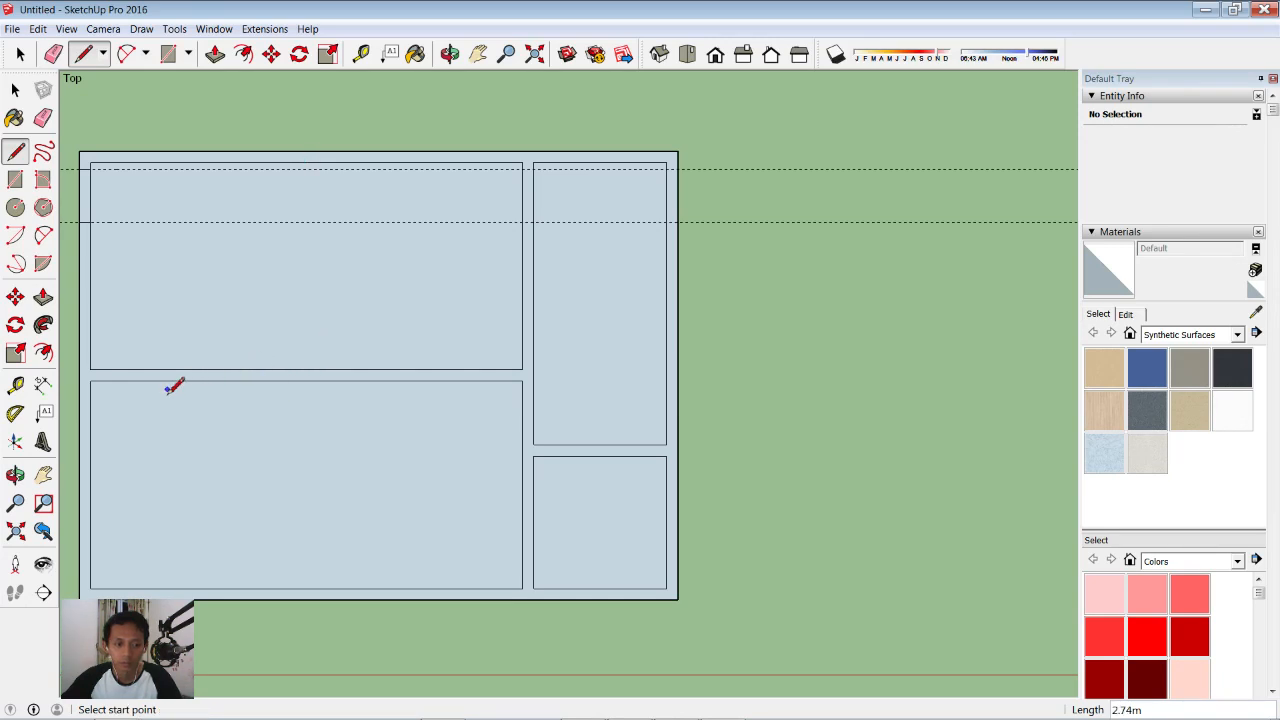
{"action": "left_click", "coordinate": [15, 389]}
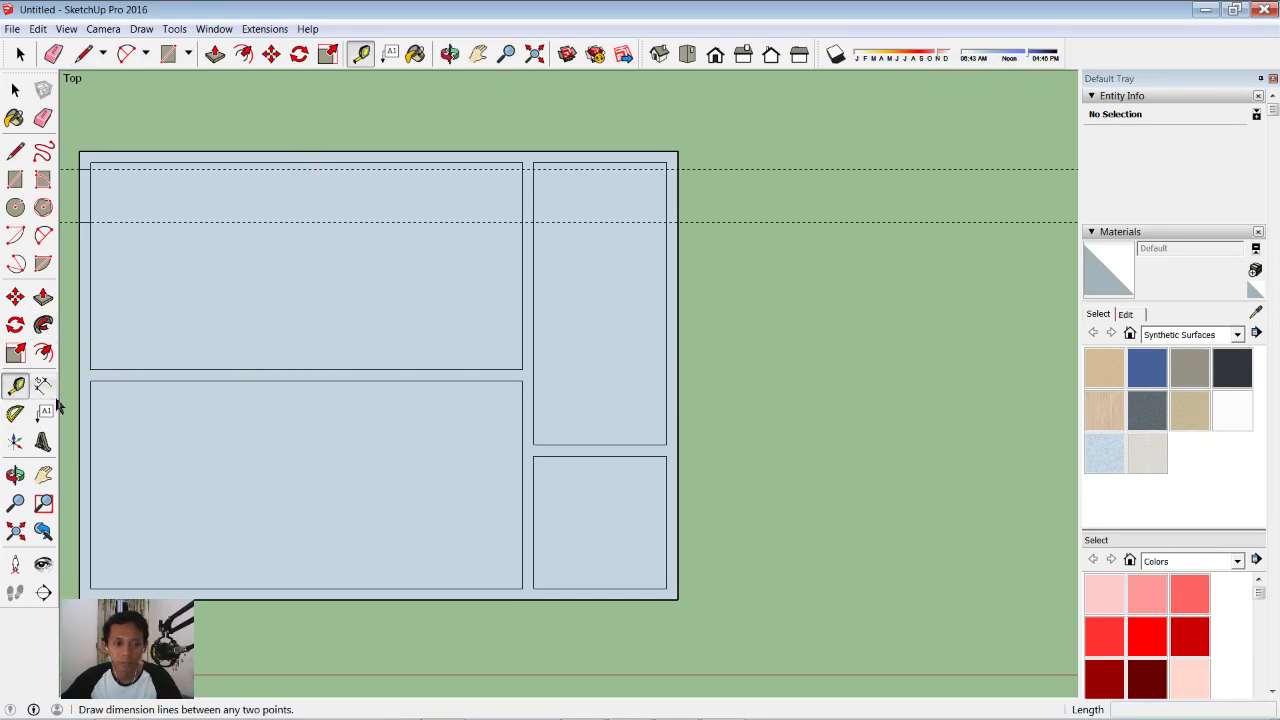
{"action": "left_click", "coordinate": [81, 422]}
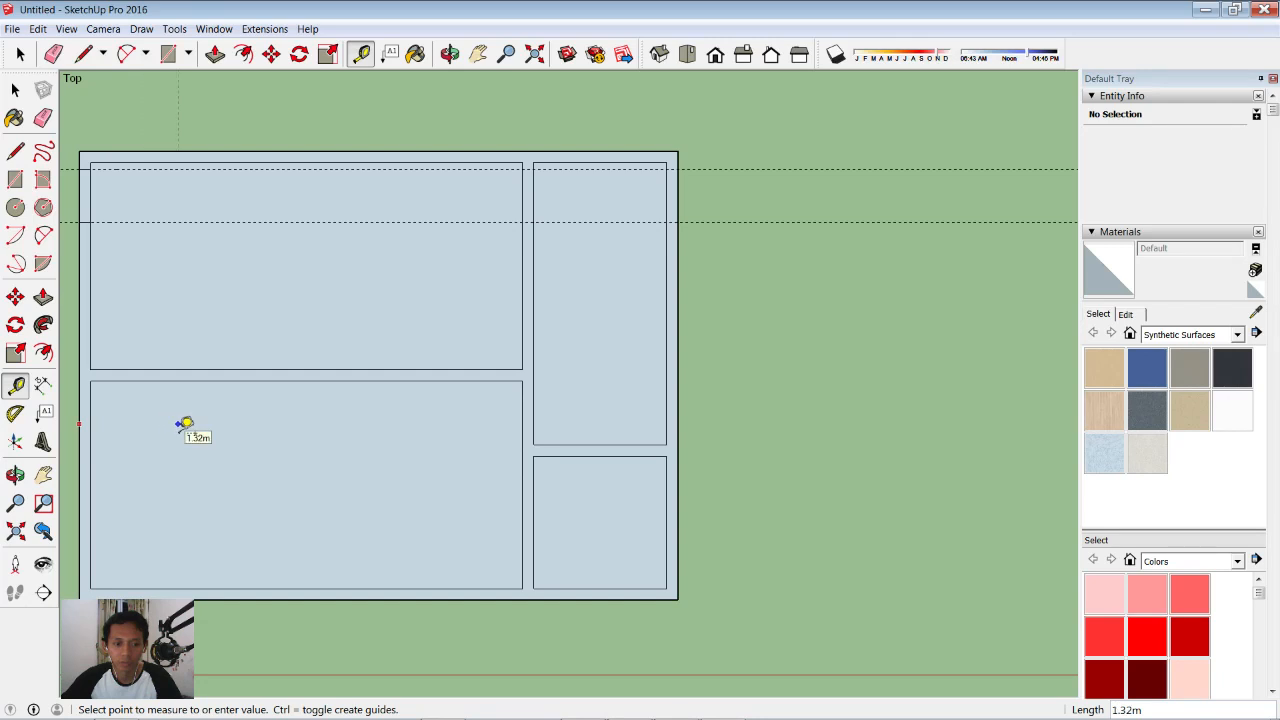
{"action": "type", "text": "3"}
{"action": "key", "text": "Return"}
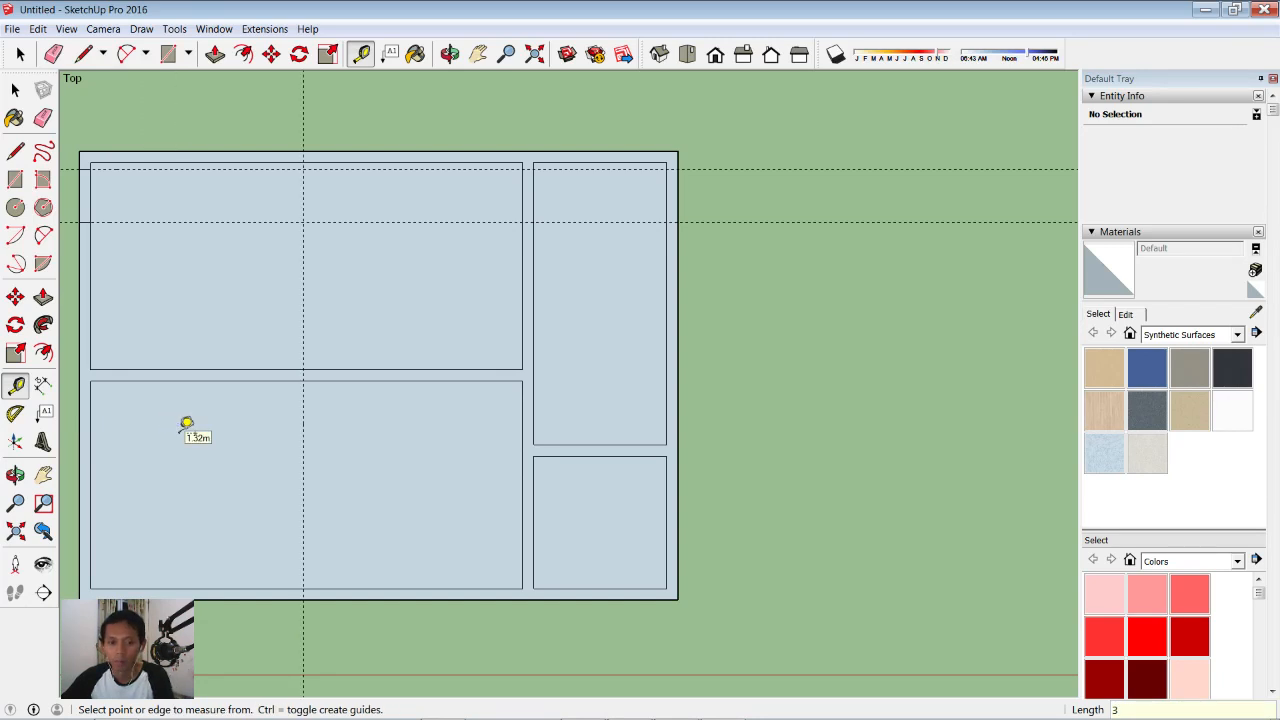
- Offset a vertical guide 0.075 m to each side of the 3 m guide
{"action": "left_click", "coordinate": [304, 347]}
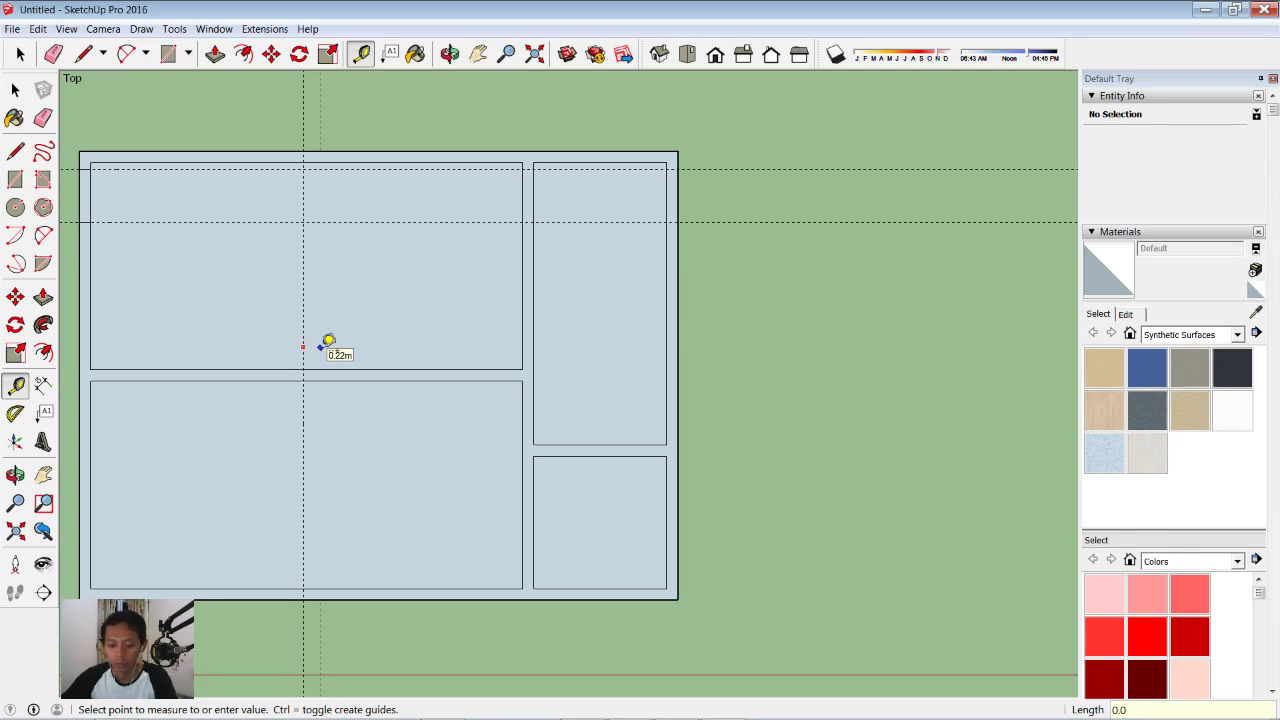
{"action": "key", "text": "Return"}
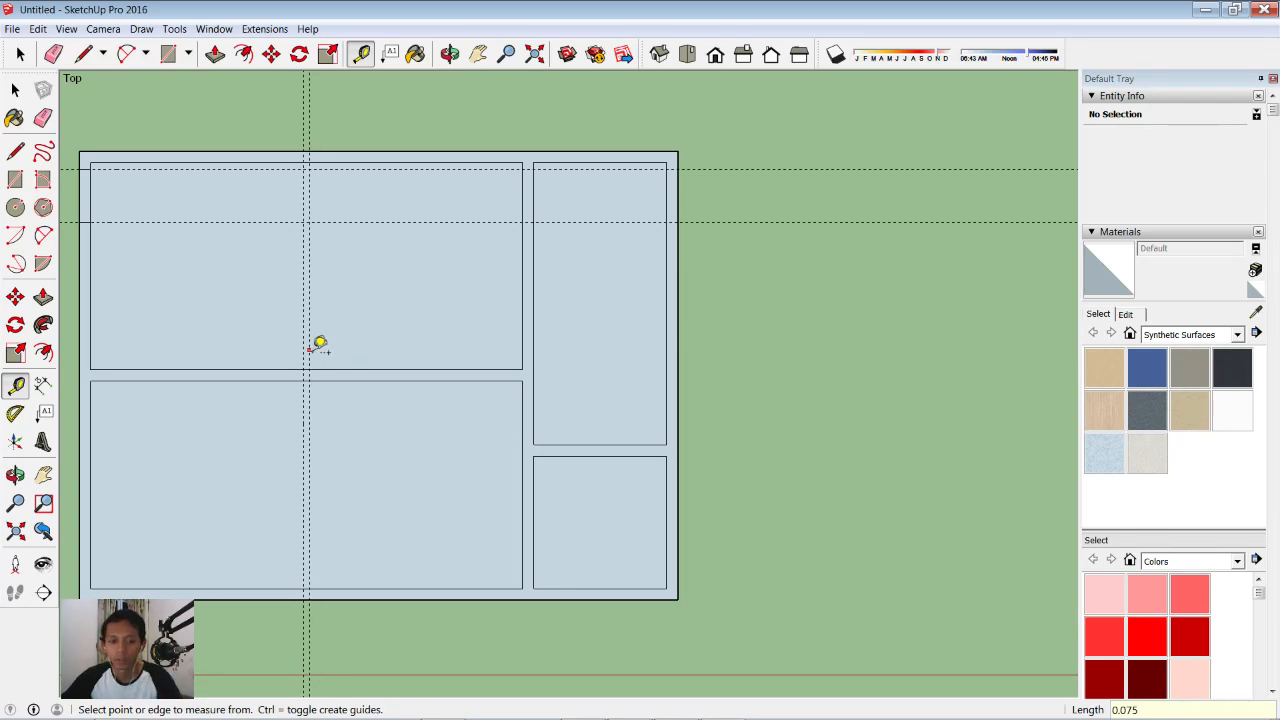
{"action": "left_click", "coordinate": [308, 347]}
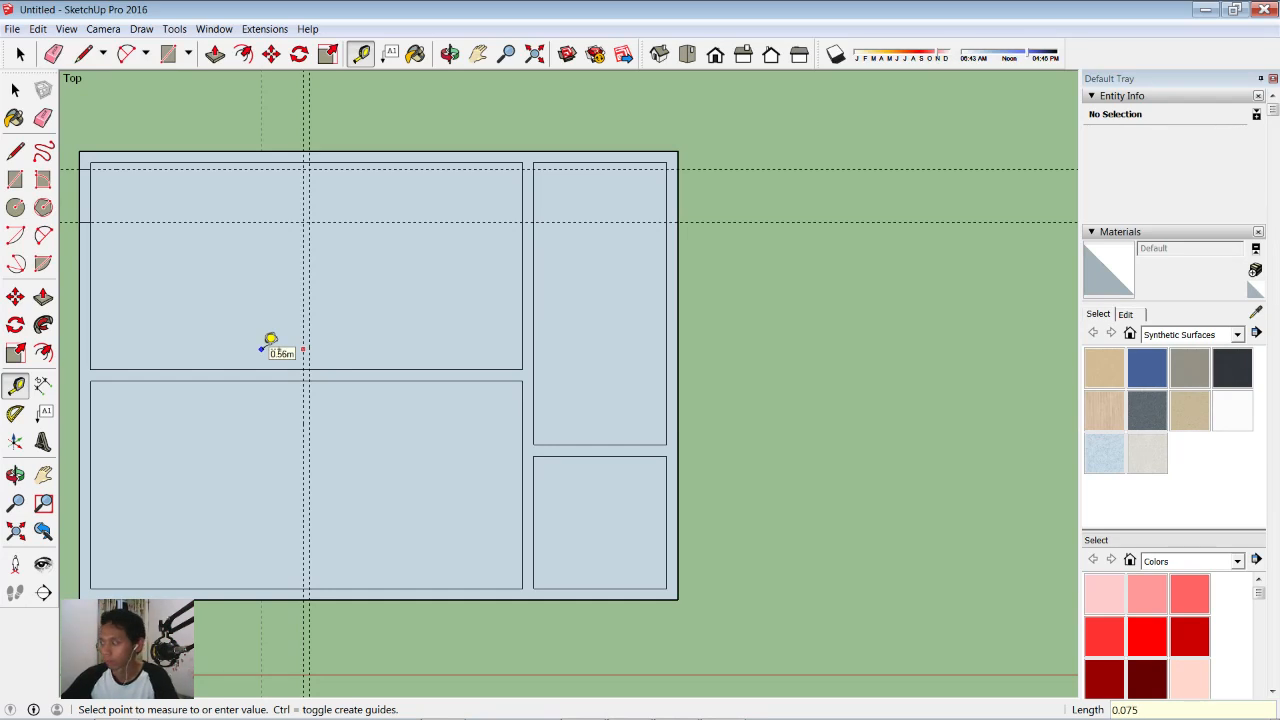
{"action": "key", "text": "Return"}
- Draw a partition rectangle 0.15 m wide and about 2.78 m long between the outer vertical guides, across the lower-left room
{"action": "scroll", "coordinate": [297, 422], "scroll_direction": "up", "scroll_amount": 2}
{"action": "middle_click_drag", "start_coordinate": [297, 428], "coordinate": [337, 363]}
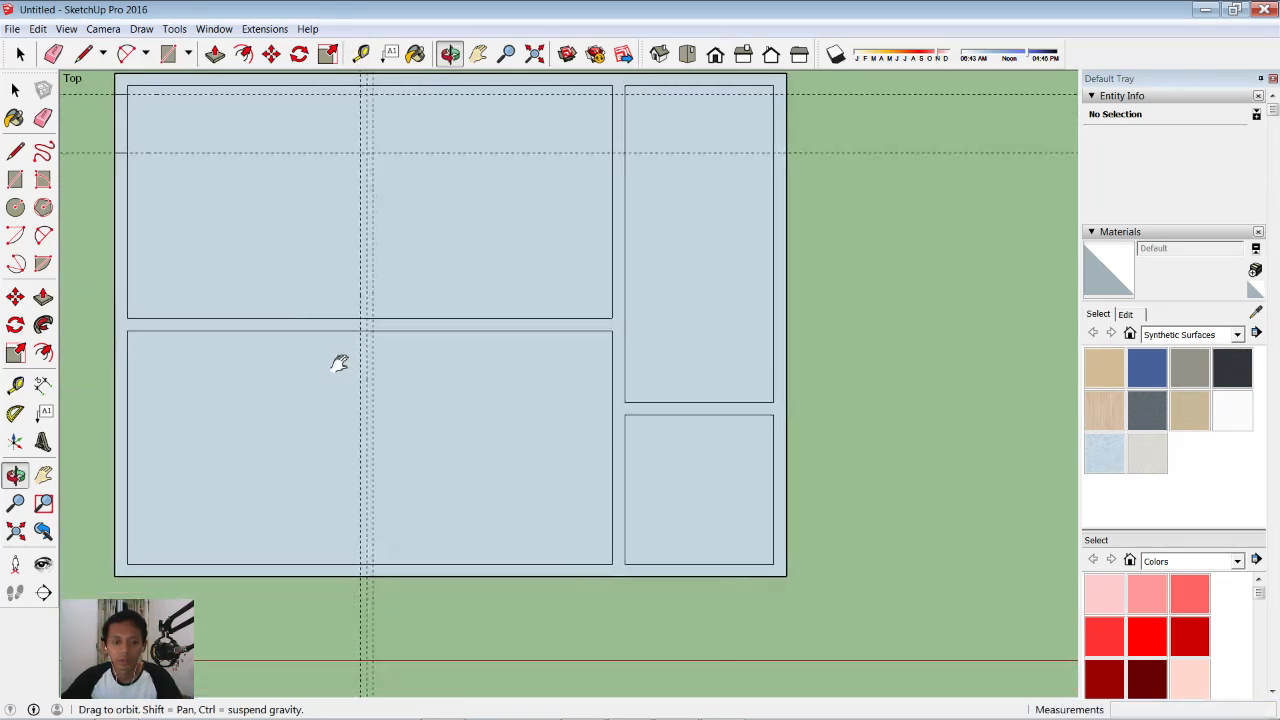
{"action": "left_click", "coordinate": [15, 179]}
{"action": "scroll", "coordinate": [345, 315], "scroll_direction": "up", "scroll_amount": 1}
{"action": "left_click", "coordinate": [365, 336]}
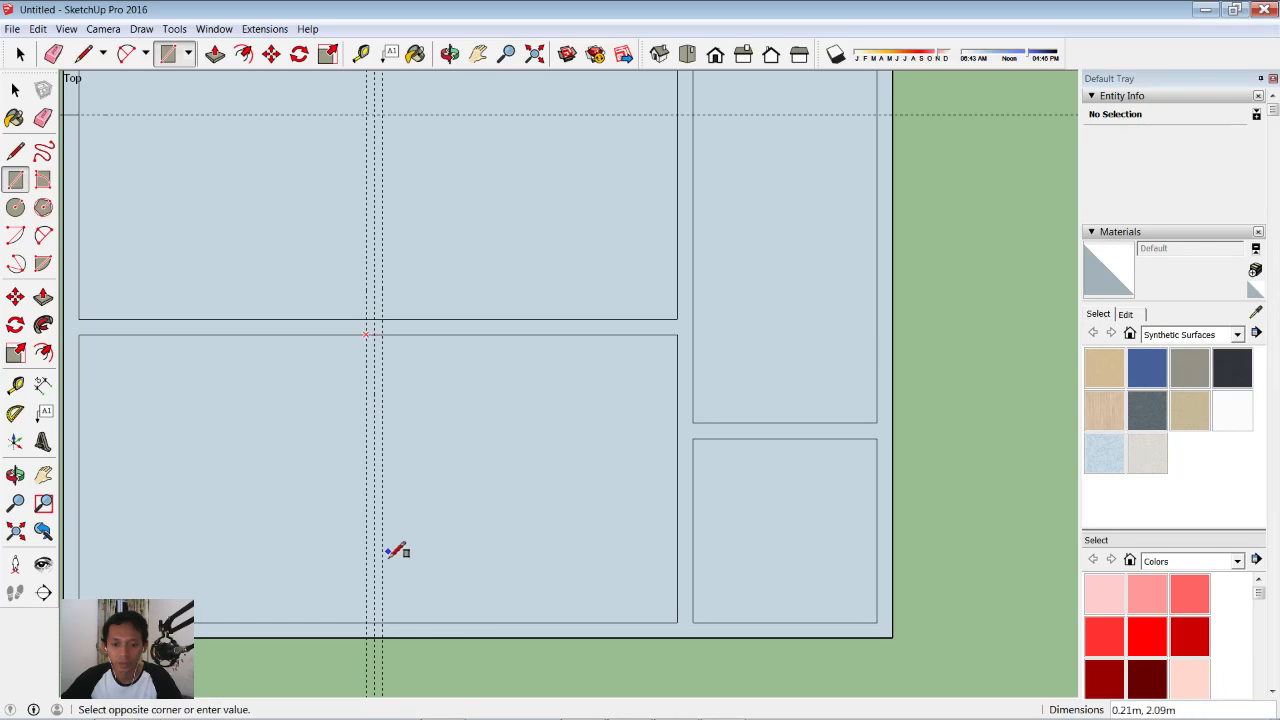
{"action": "left_click", "coordinate": [382, 622]}
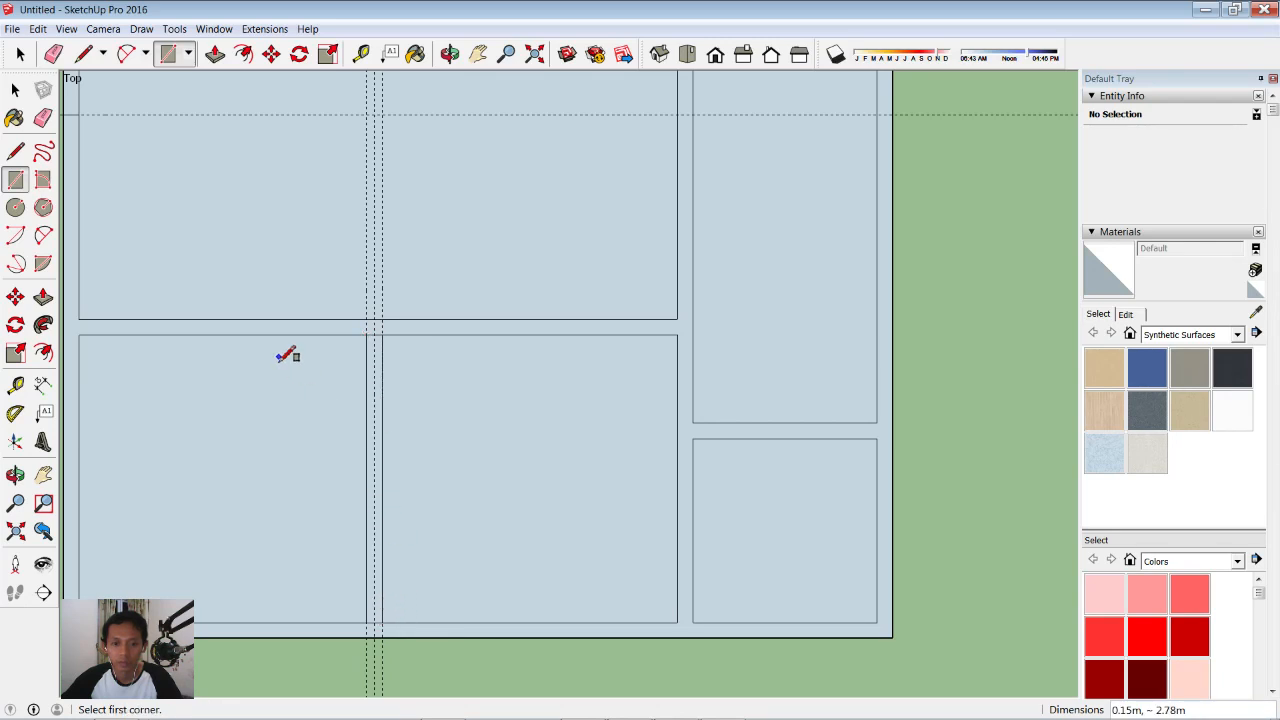
- Erase all the guides and the short edge where the new partition meets the horizontal partition
{"action": "scroll", "coordinate": [285, 322], "scroll_direction": "down", "scroll_amount": 1}
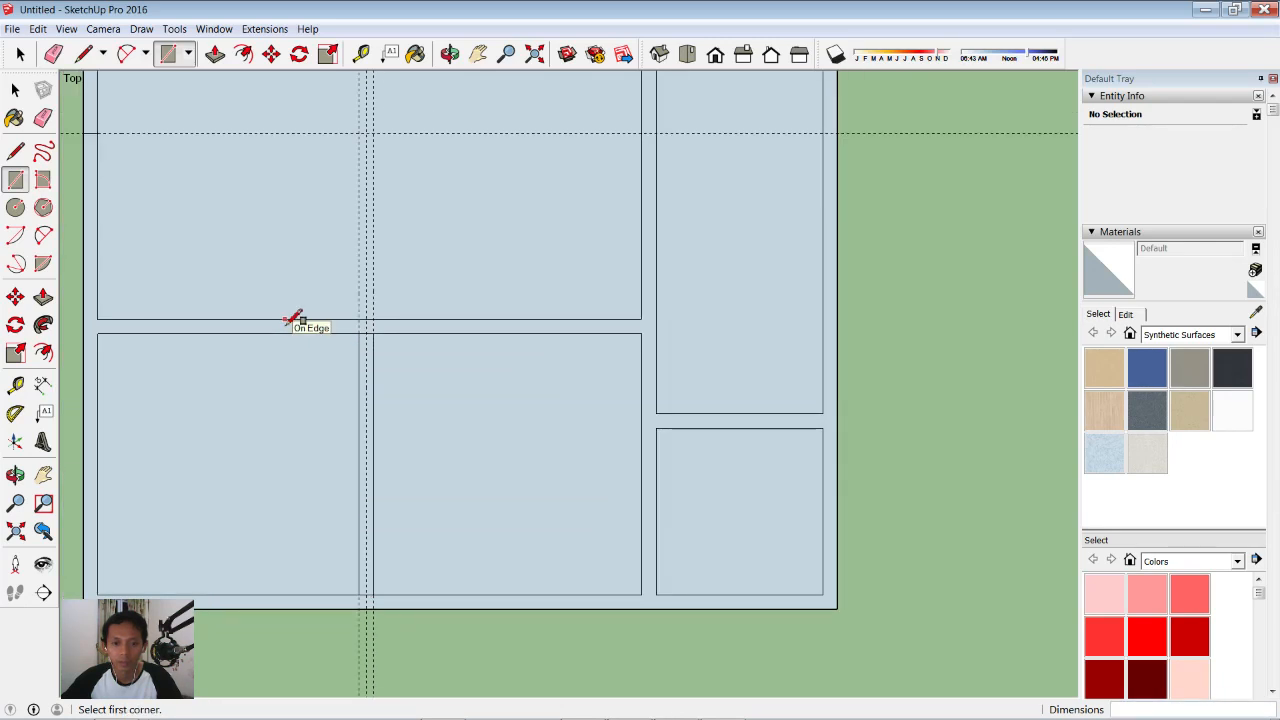
{"action": "left_click", "coordinate": [43, 117]}
{"action": "scroll", "coordinate": [380, 213], "scroll_direction": "down", "scroll_amount": 2}
{"action": "left_click_drag", "start_coordinate": [379, 227], "coordinate": [347, 227]}
{"action": "left_click_drag", "start_coordinate": [846, 205], "coordinate": [820, 95]}
- Try to place a vertical guide about 0.20 m left of the new partition's left face
{"action": "scroll", "coordinate": [390, 335], "scroll_direction": "up", "scroll_amount": 2}
{"action": "scroll", "coordinate": [320, 283], "scroll_direction": "up", "scroll_amount": 1}
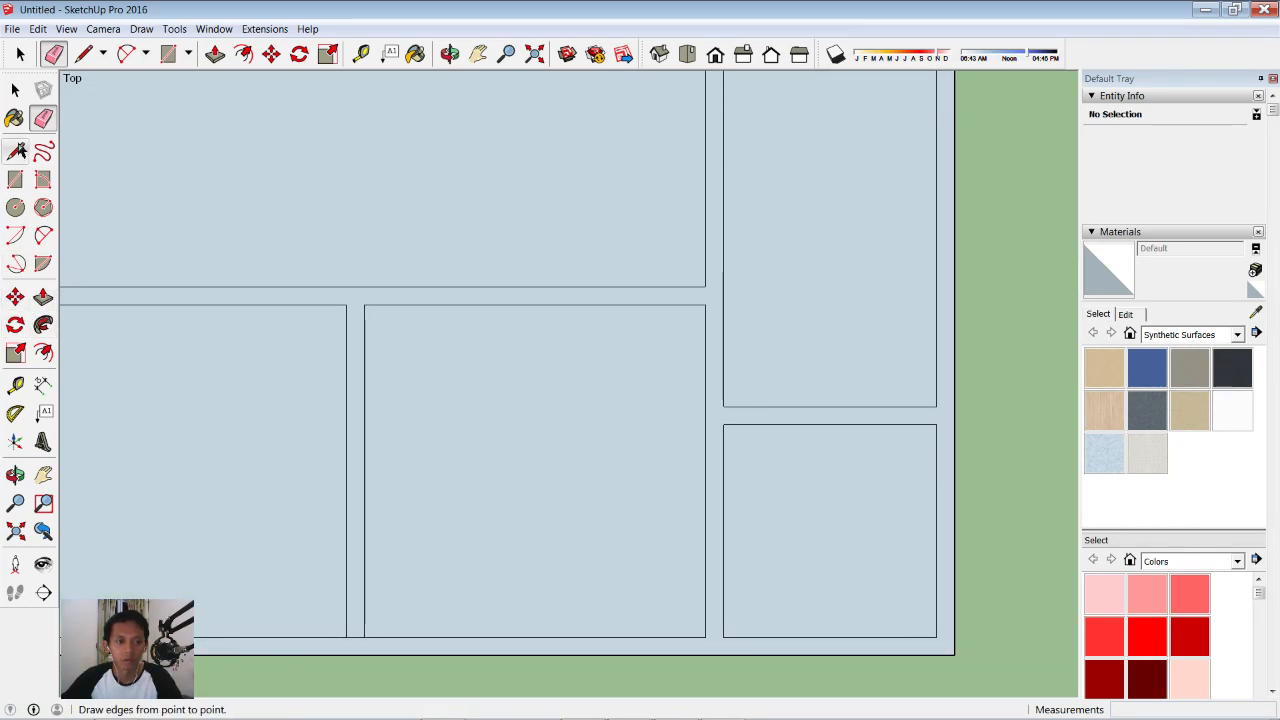
{"action": "left_click", "coordinate": [15, 385]}
{"action": "left_click", "coordinate": [360, 328]}
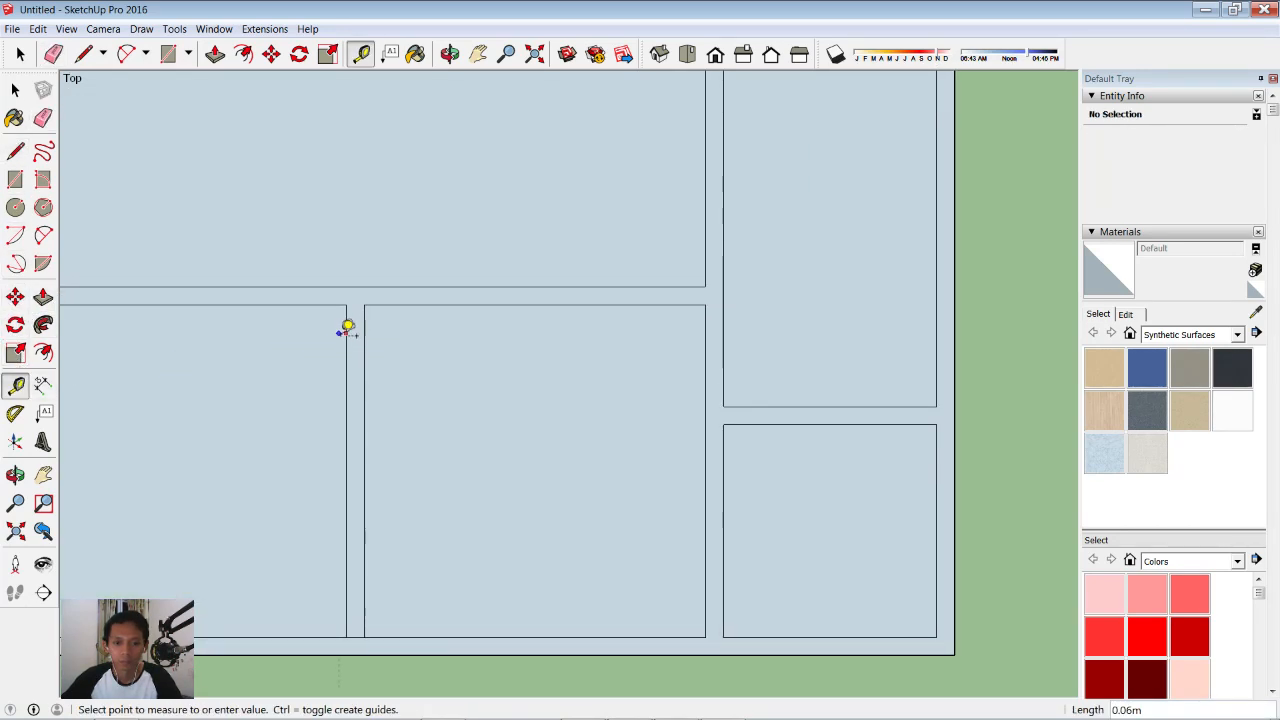
{"action": "left_click", "coordinate": [340, 330]}
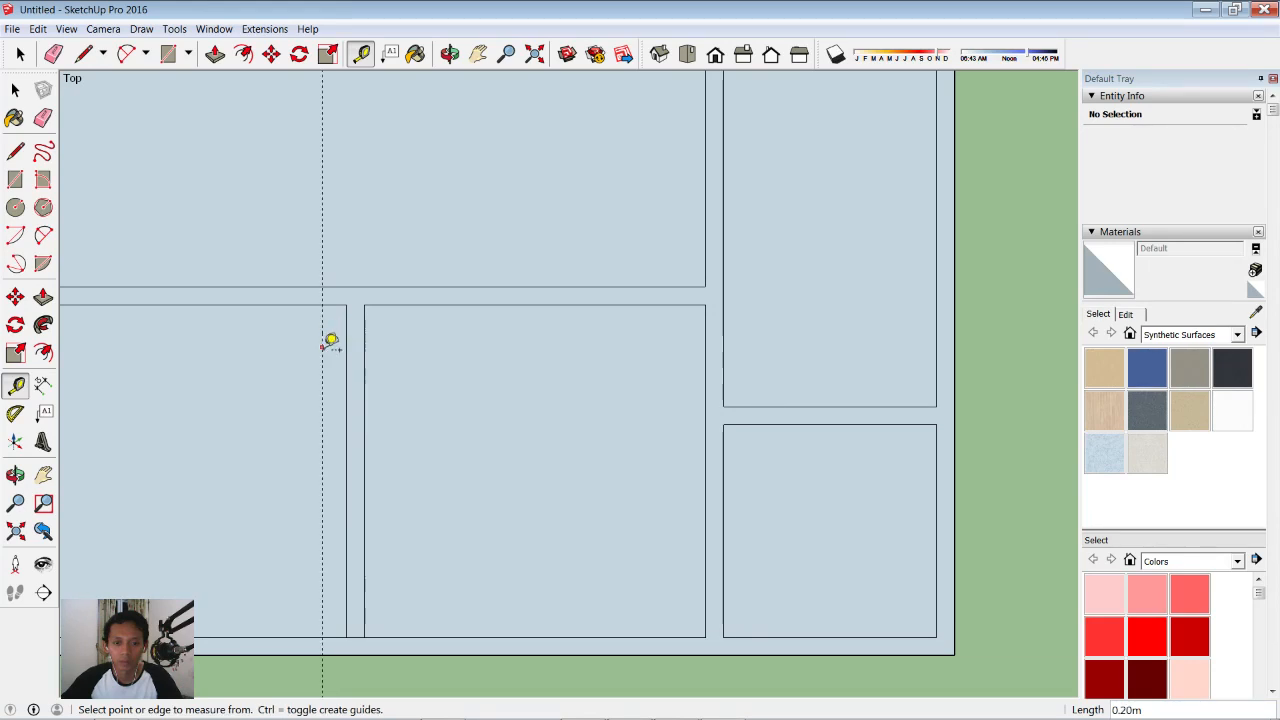
- Place a vertical guide 0.1 m left of the new partition's left face and another 0.7 m further left
{"action": "left_click", "coordinate": [346, 352]}
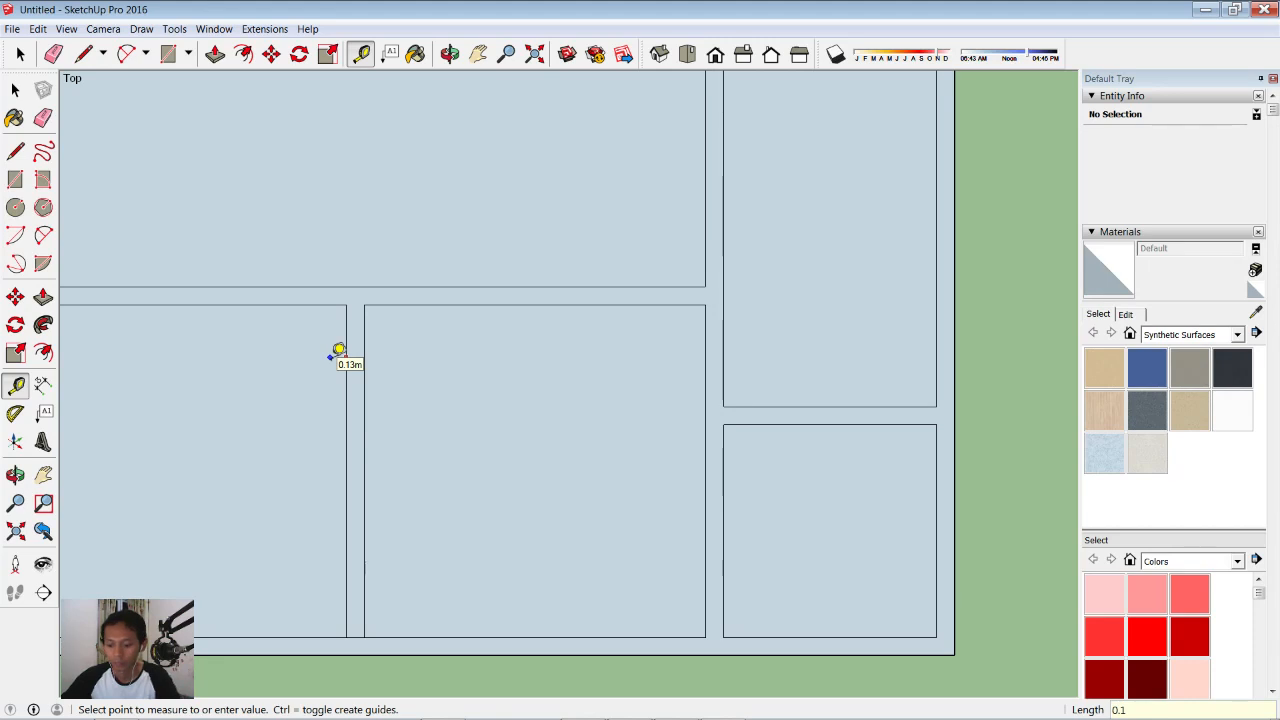
{"action": "left_click", "coordinate": [340, 352]}
{"action": "scroll", "coordinate": [350, 358], "scroll_direction": "down", "scroll_amount": 2}
{"action": "left_click", "coordinate": [346, 366]}
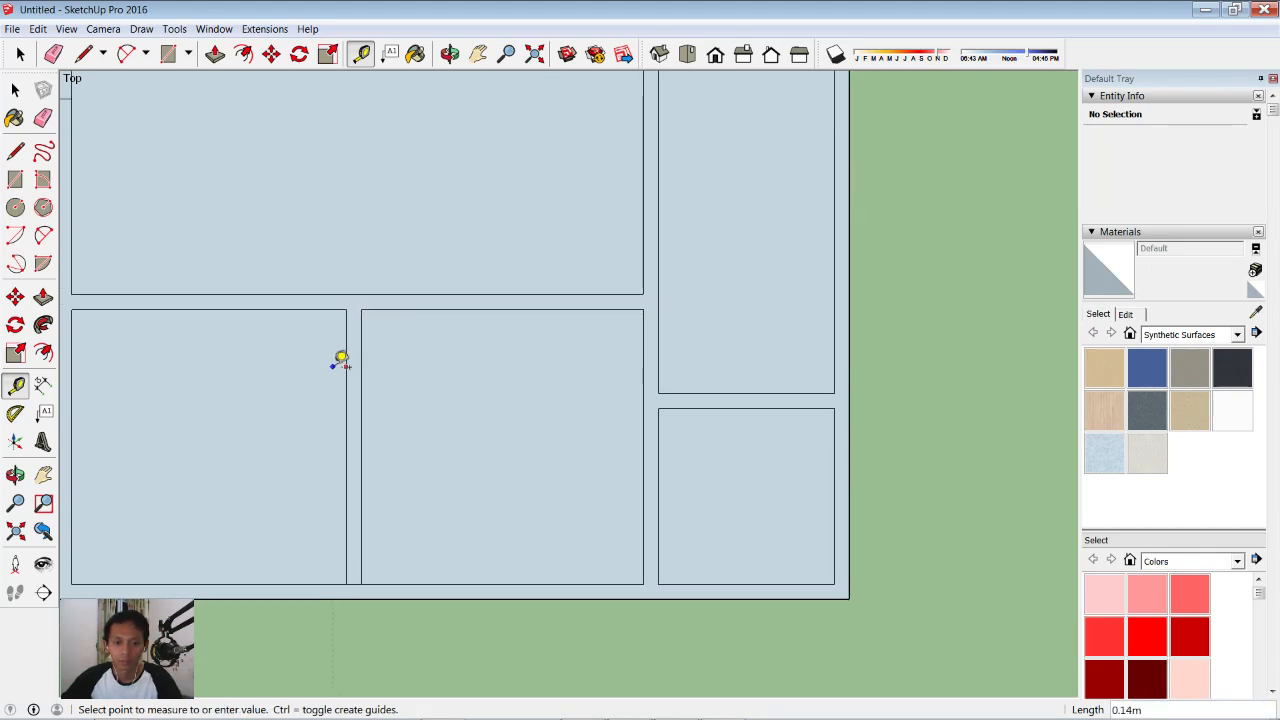
{"action": "left_click", "coordinate": [337, 357]}
{"action": "left_click", "coordinate": [336, 335]}
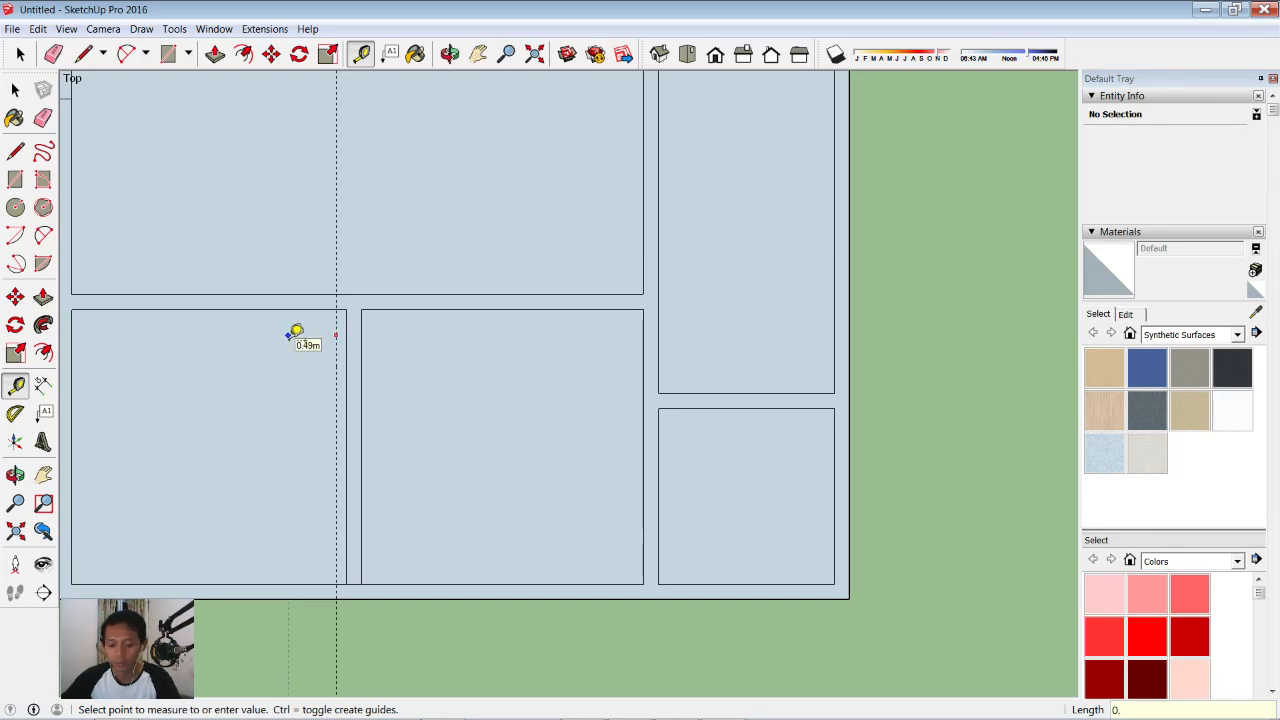
{"action": "key", "text": "Return"}
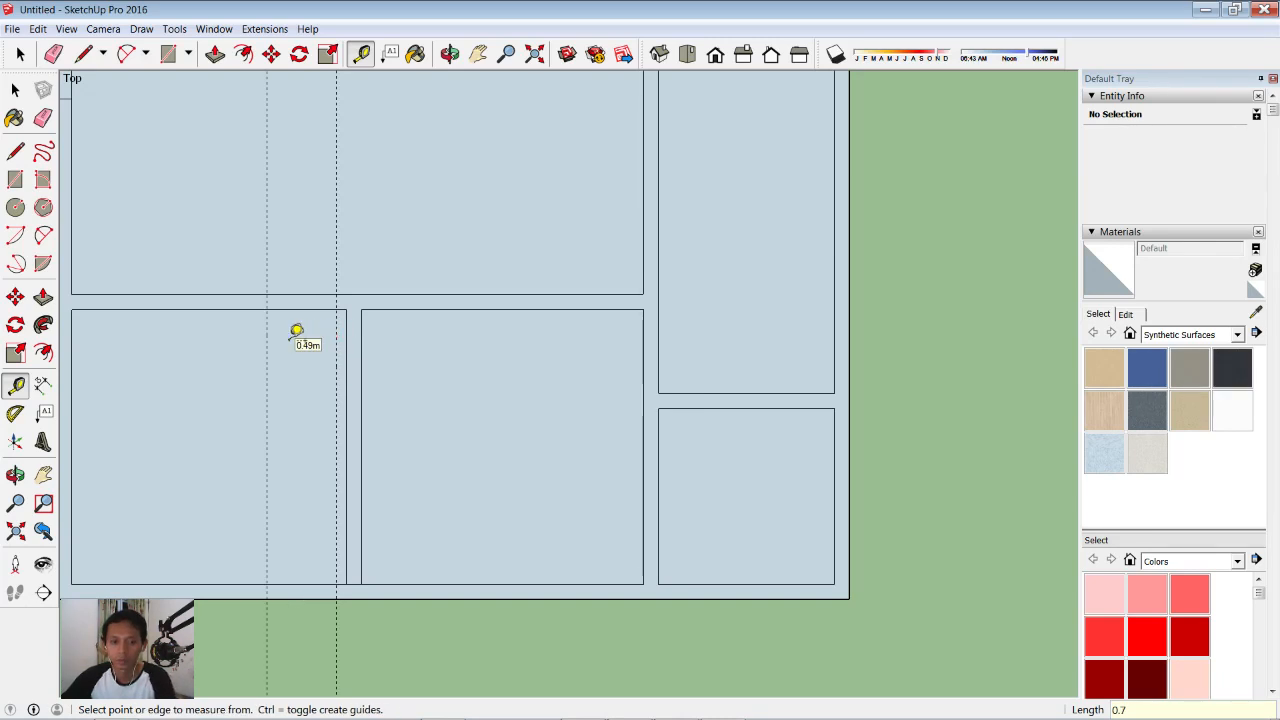
- Place a vertical guide 0.1 m right of the new partition's right face and another 0.7 m further right
{"action": "left_click", "coordinate": [361, 336]}
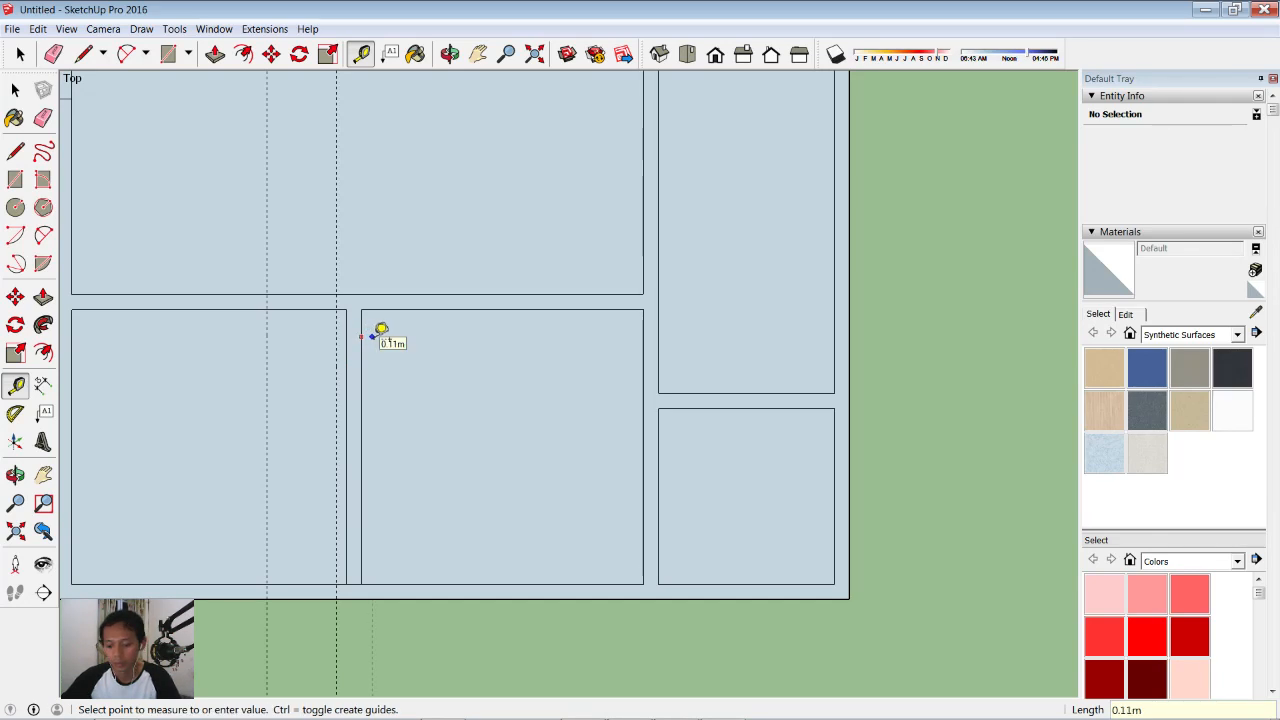
{"action": "key", "text": "Return"}
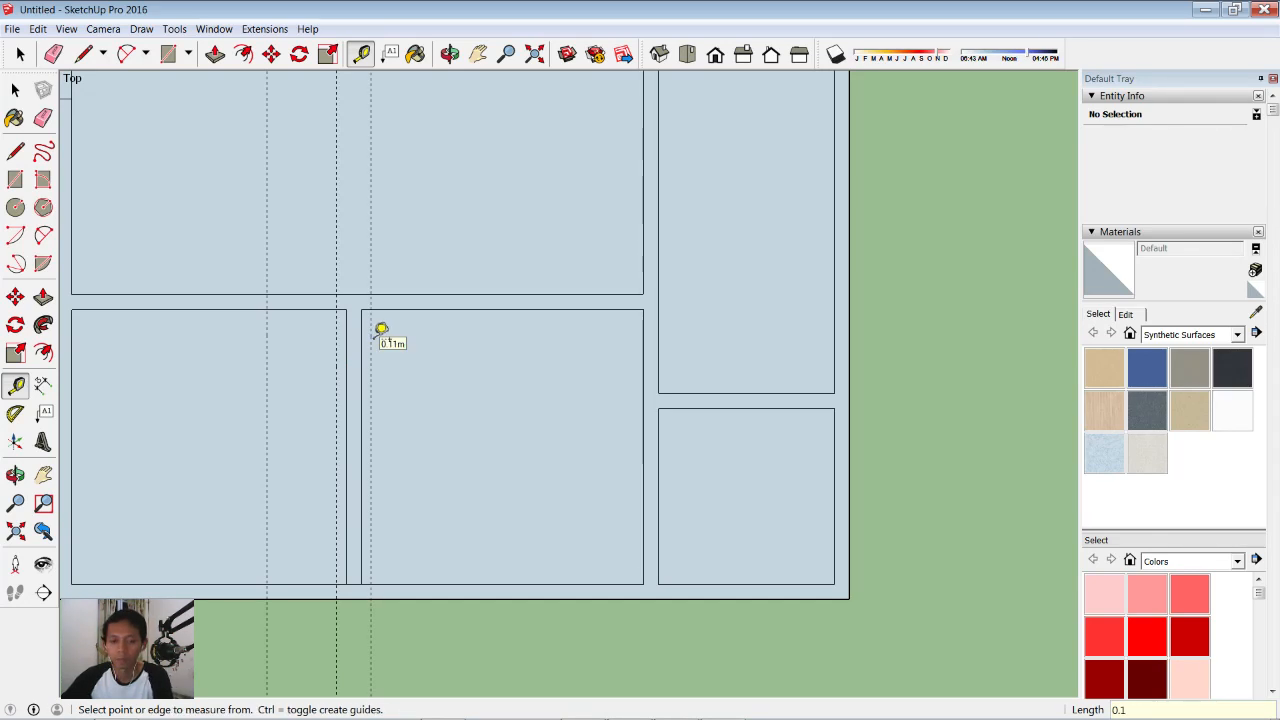
{"action": "left_click", "coordinate": [371, 267]}
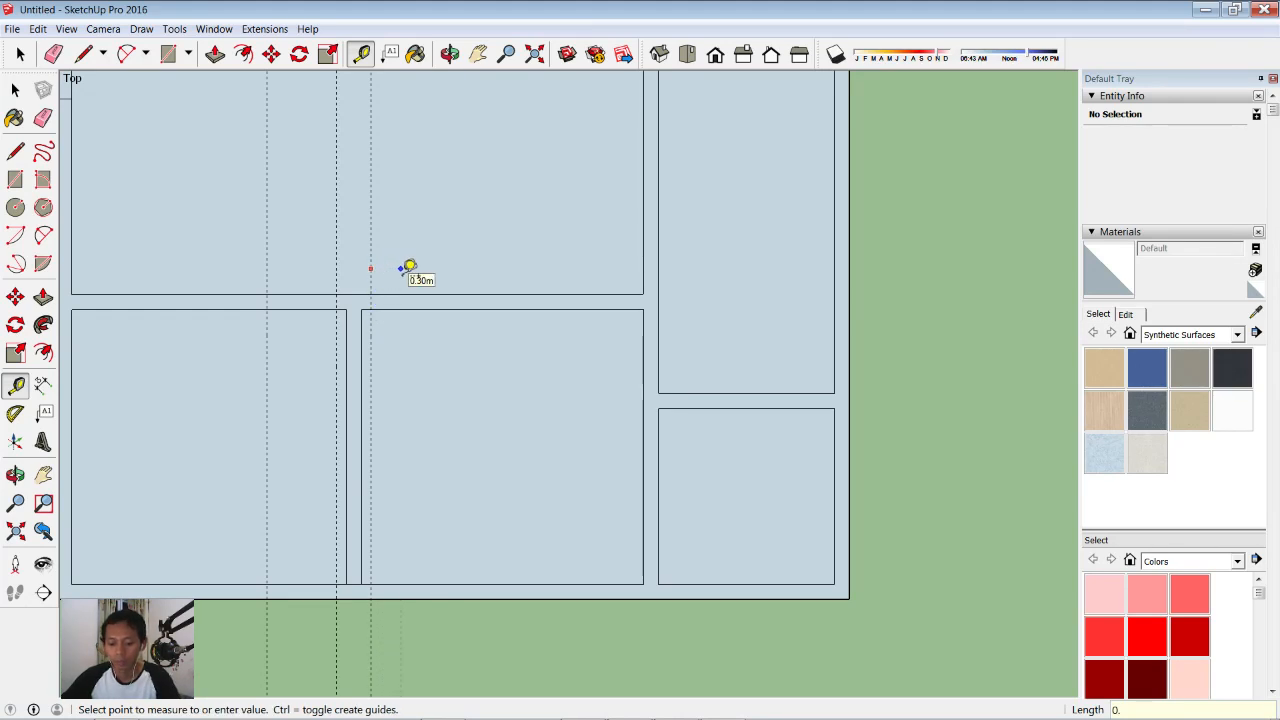
{"action": "key", "text": "Return"}
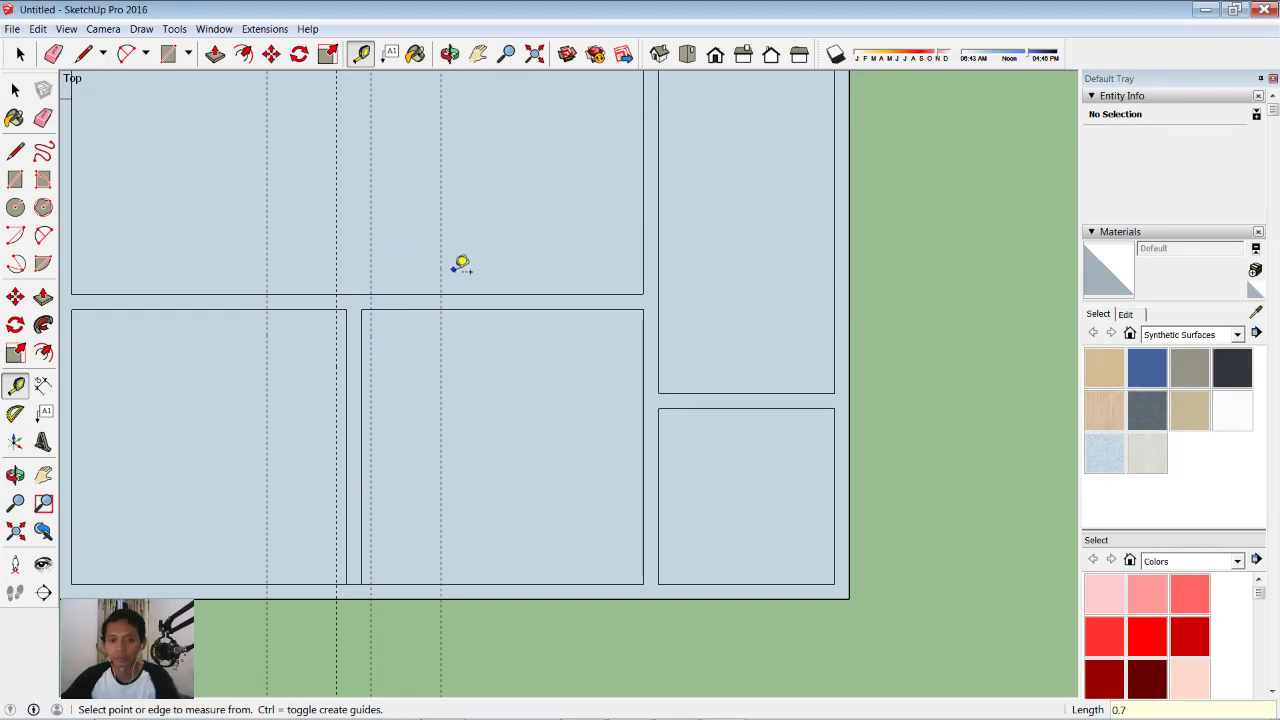
- Draw four short edges across the horizontal partition where the vertical guides cross it
{"action": "left_click", "coordinate": [15, 151]}
{"action": "left_click", "coordinate": [269, 312]}
{"action": "left_click", "coordinate": [267, 297]}
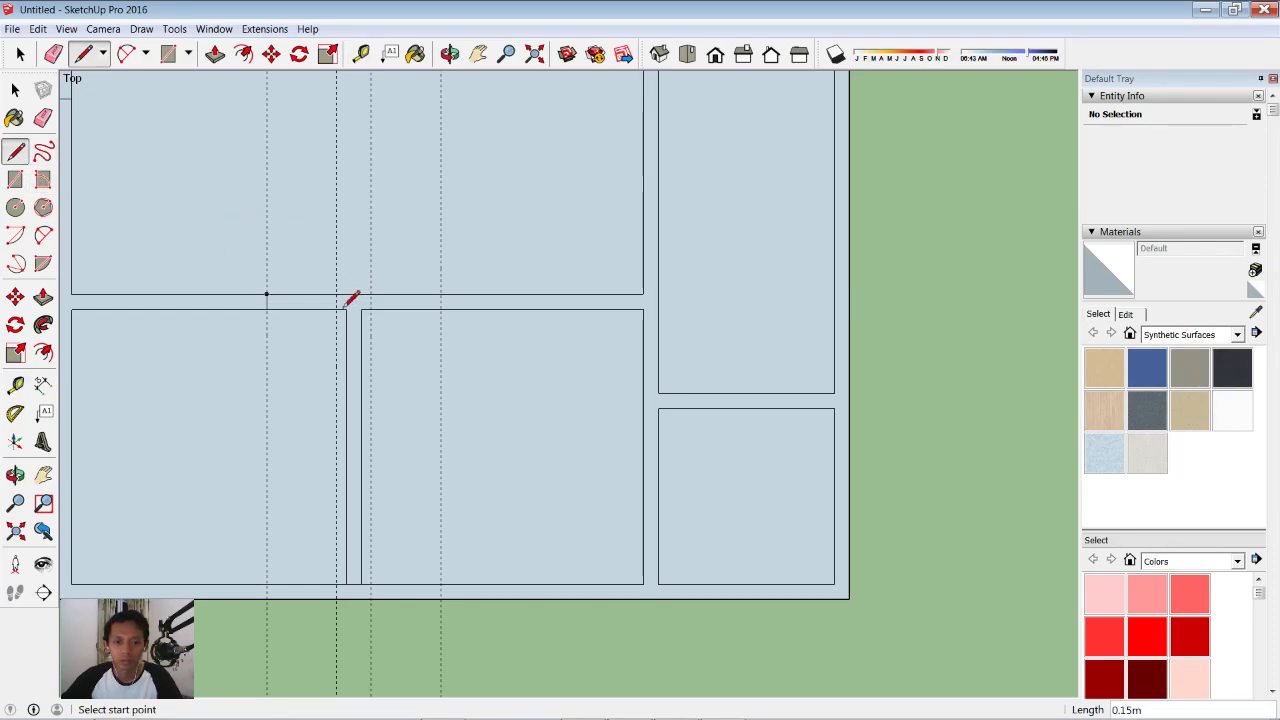
{"action": "left_click", "coordinate": [338, 310]}
{"action": "left_click", "coordinate": [337, 295]}
{"action": "left_click", "coordinate": [370, 310]}
{"action": "left_click", "coordinate": [371, 295]}
{"action": "left_click", "coordinate": [440, 310]}
{"action": "left_click", "coordinate": [441, 295]}
- Erase the wall edges inside the two marked openings of the horizontal partition, along with the four vertical guides
{"action": "left_click", "coordinate": [43, 118]}
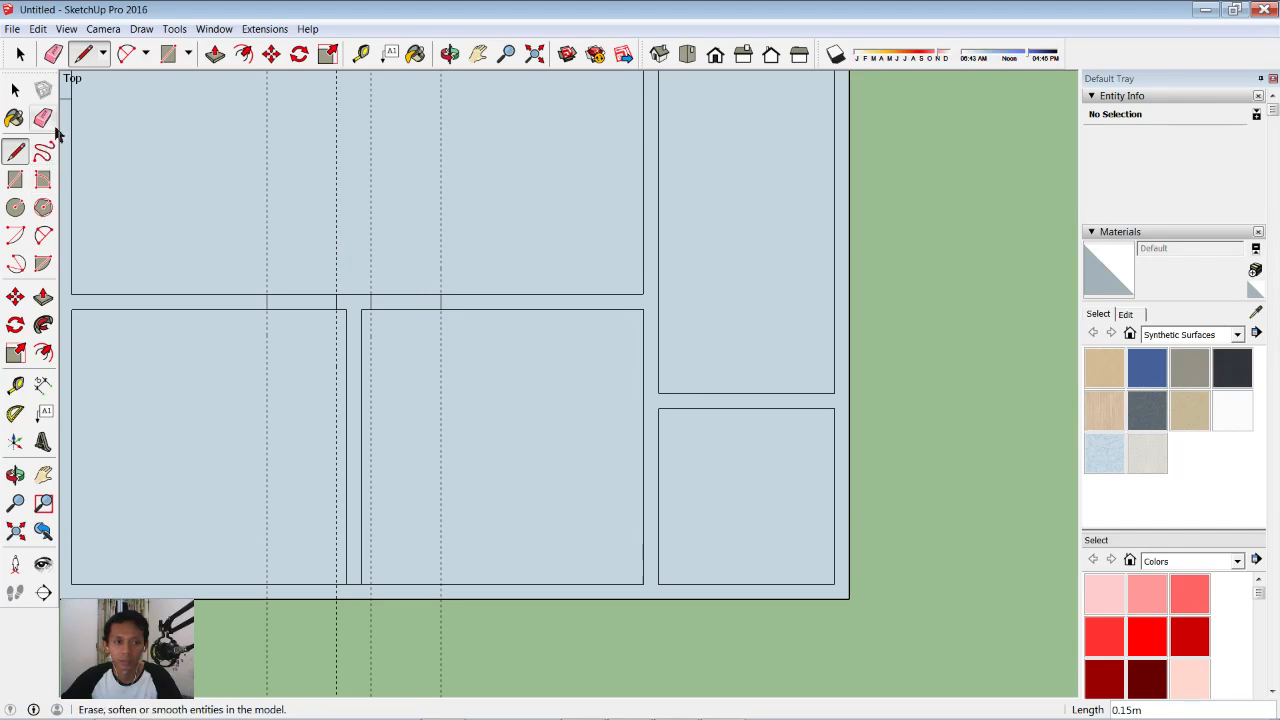
{"action": "left_click_drag", "start_coordinate": [310, 291], "coordinate": [308, 318]}
{"action": "left_click_drag", "start_coordinate": [414, 276], "coordinate": [410, 323]}
{"action": "left_click_drag", "start_coordinate": [479, 238], "coordinate": [240, 222]}
{"action": "scroll", "coordinate": [409, 252], "scroll_direction": "down", "scroll_amount": 3}
{"action": "middle_click_drag", "start_coordinate": [480, 211], "coordinate": [440, 280], "text": "shift"}
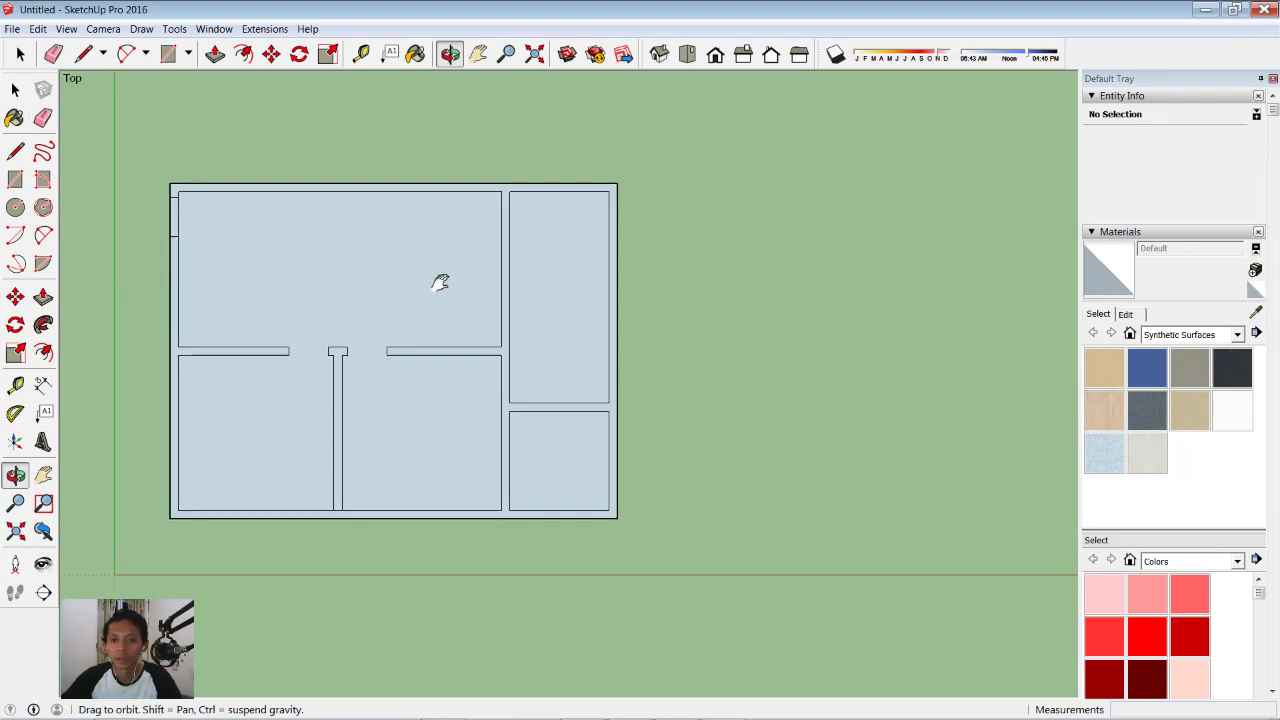
- Place a horizontal guide 0.1 m above the horizontal partition's upper face and another 0.7 m further up
{"action": "scroll", "coordinate": [540, 315], "scroll_direction": "up", "scroll_amount": 3}
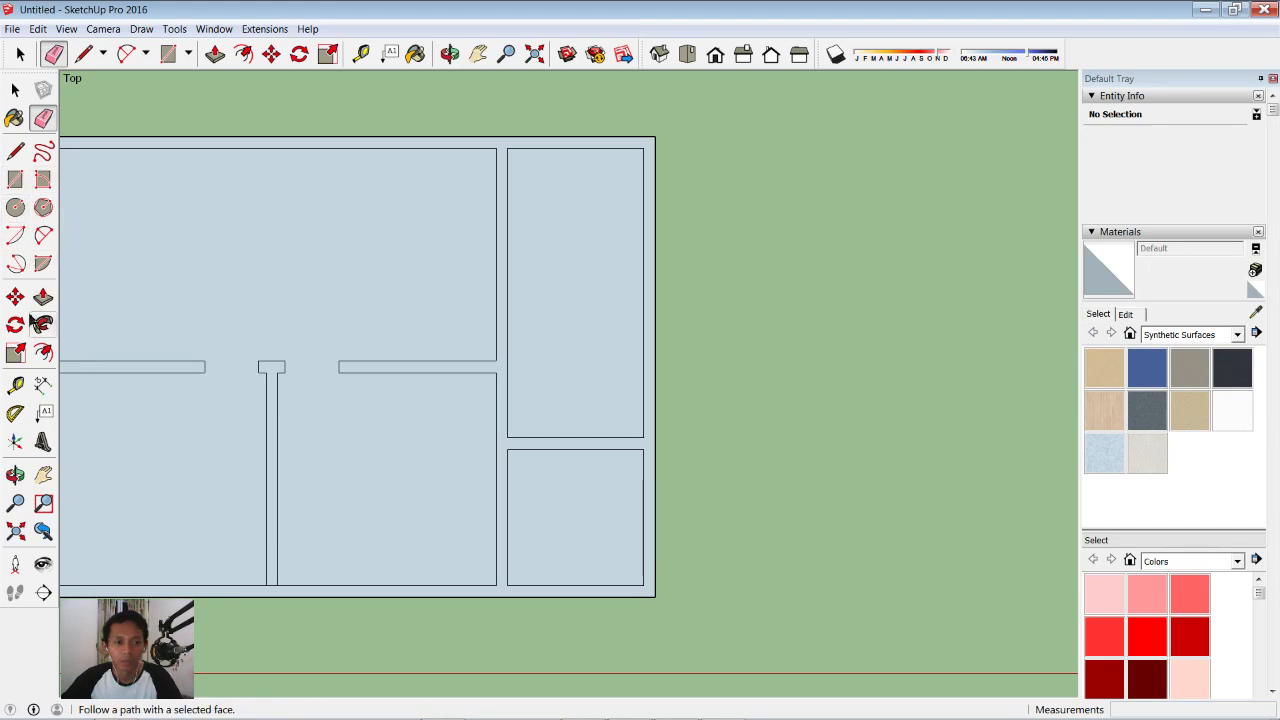
{"action": "left_click", "coordinate": [15, 385]}
{"action": "left_click", "coordinate": [475, 361]}
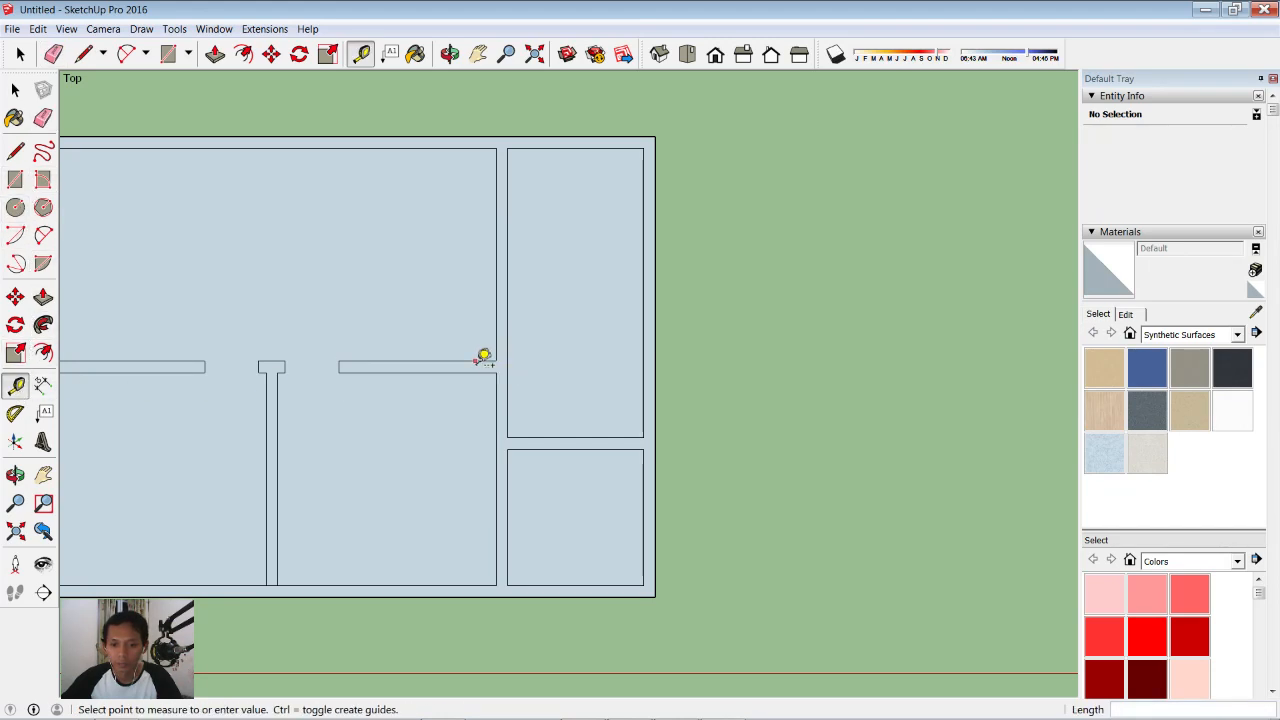
{"action": "type", "text": "0.1"}
{"action": "key", "text": "Return"}
{"action": "left_click", "coordinate": [463, 352]}
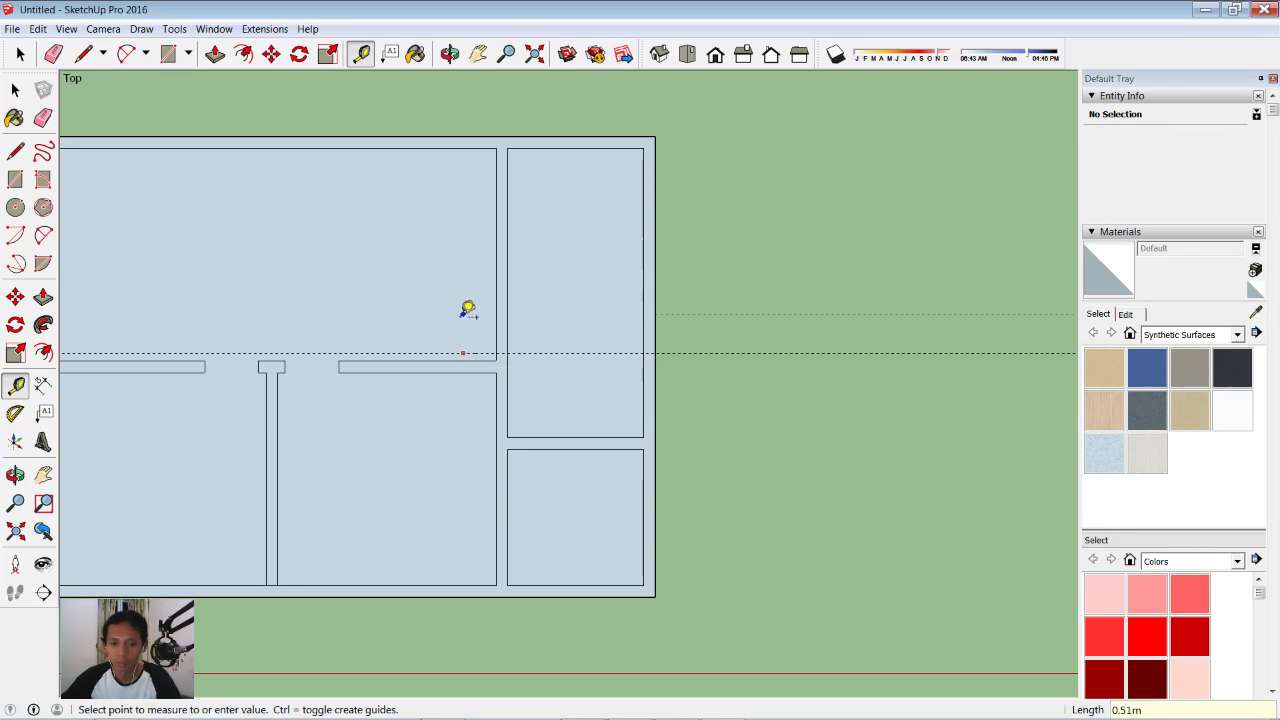
{"action": "type", "text": "0.7"}
{"action": "key", "text": "Return"}
- Draw short edges across the long vertical partition where the two horizontal guides cross it
{"action": "key", "text": "l"}
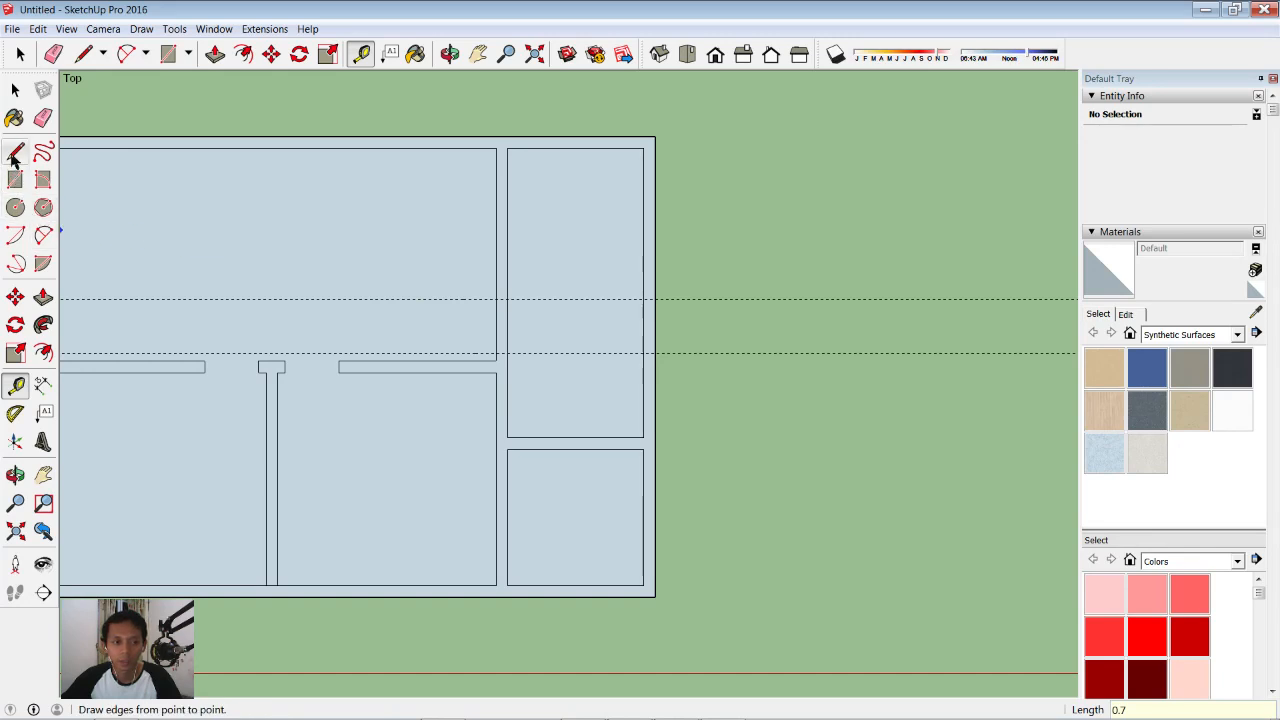
{"action": "scroll", "coordinate": [512, 290], "scroll_direction": "up", "scroll_amount": 1}
{"action": "left_click", "coordinate": [494, 301]}
{"action": "left_click", "coordinate": [507, 301]}
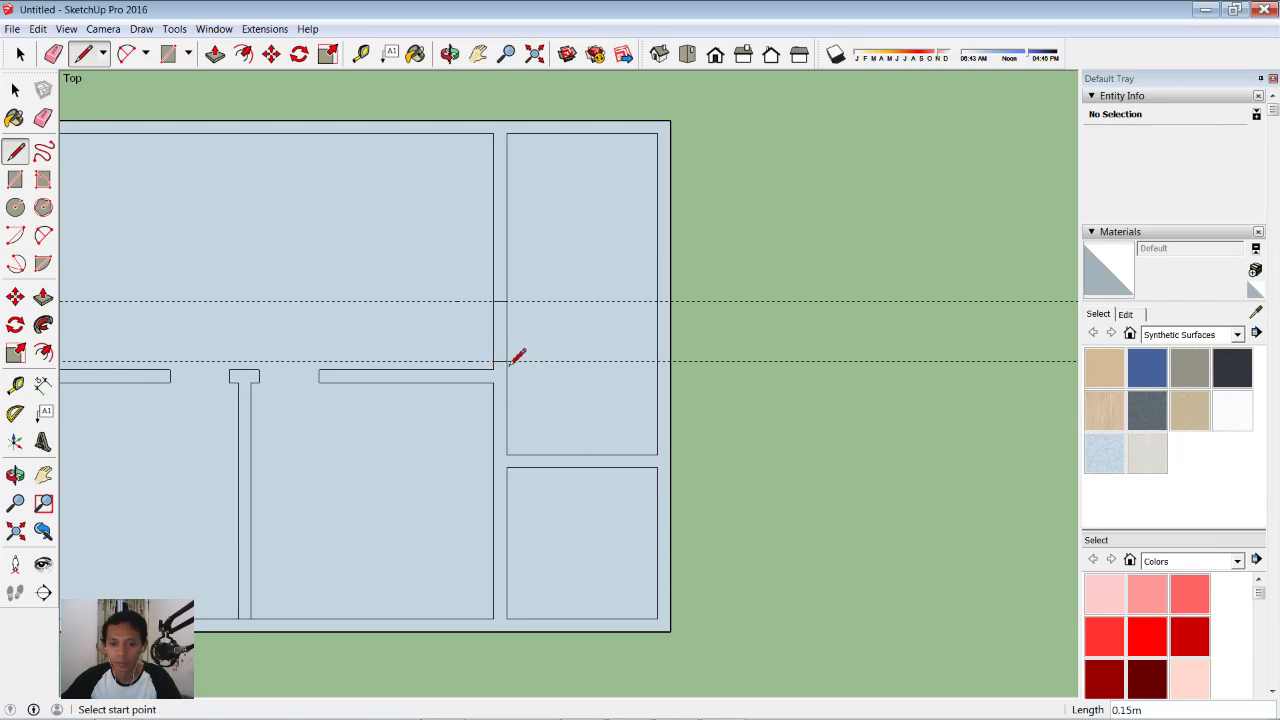
- Erase the wall edges inside the vertical partition's marked opening and remove the two horizontal guides
{"action": "left_click", "coordinate": [43, 117]}
{"action": "left_click", "coordinate": [494, 329]}
{"action": "scroll", "coordinate": [597, 289], "scroll_direction": "down", "scroll_amount": 3}
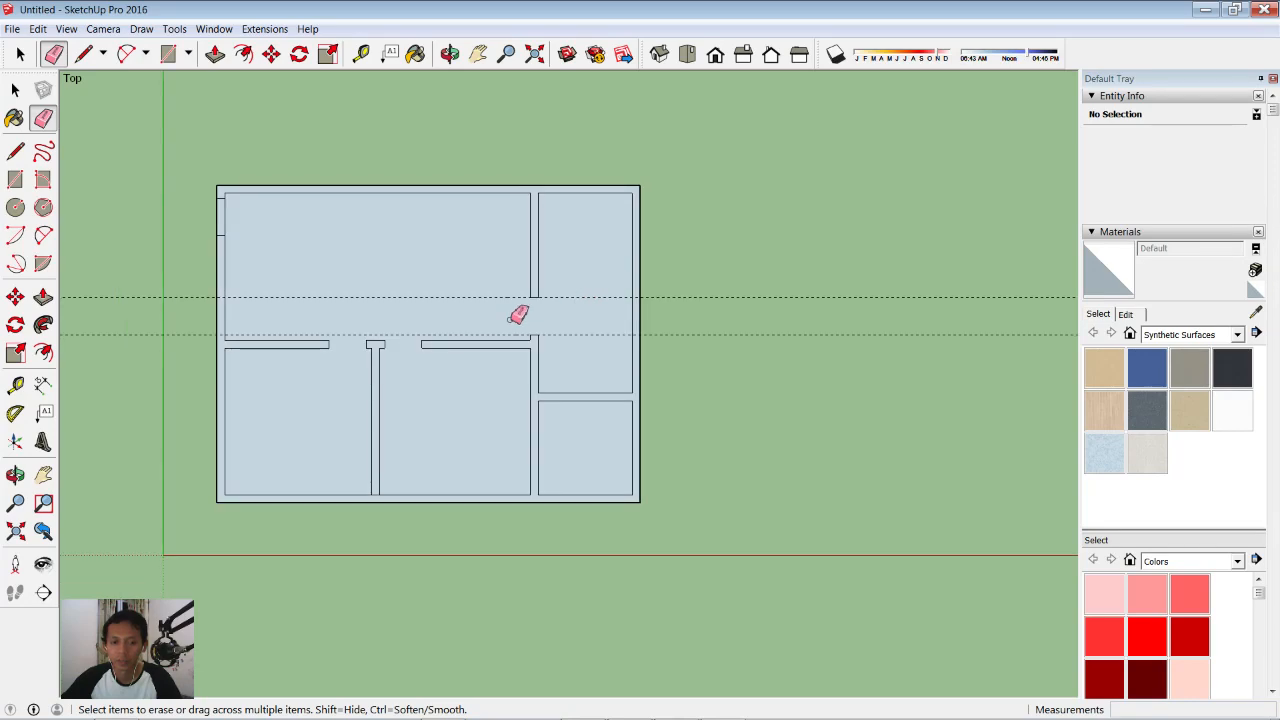
{"action": "mouse_move", "coordinate": [531, 346]}
{"action": "middle_mouse_down", "text": "shift"}
{"action": "mouse_move", "coordinate": [457, 331]}
{"action": "mouse_move", "coordinate": [531, 380]}
{"action": "mouse_move", "coordinate": [405, 343]}
{"action": "mouse_move", "coordinate": [343, 177]}
{"action": "mouse_move", "coordinate": [363, 94]}
{"action": "middle_mouse_up", "text": "shift"}
{"action": "scroll", "coordinate": [566, 298], "scroll_direction": "up", "scroll_amount": 2}
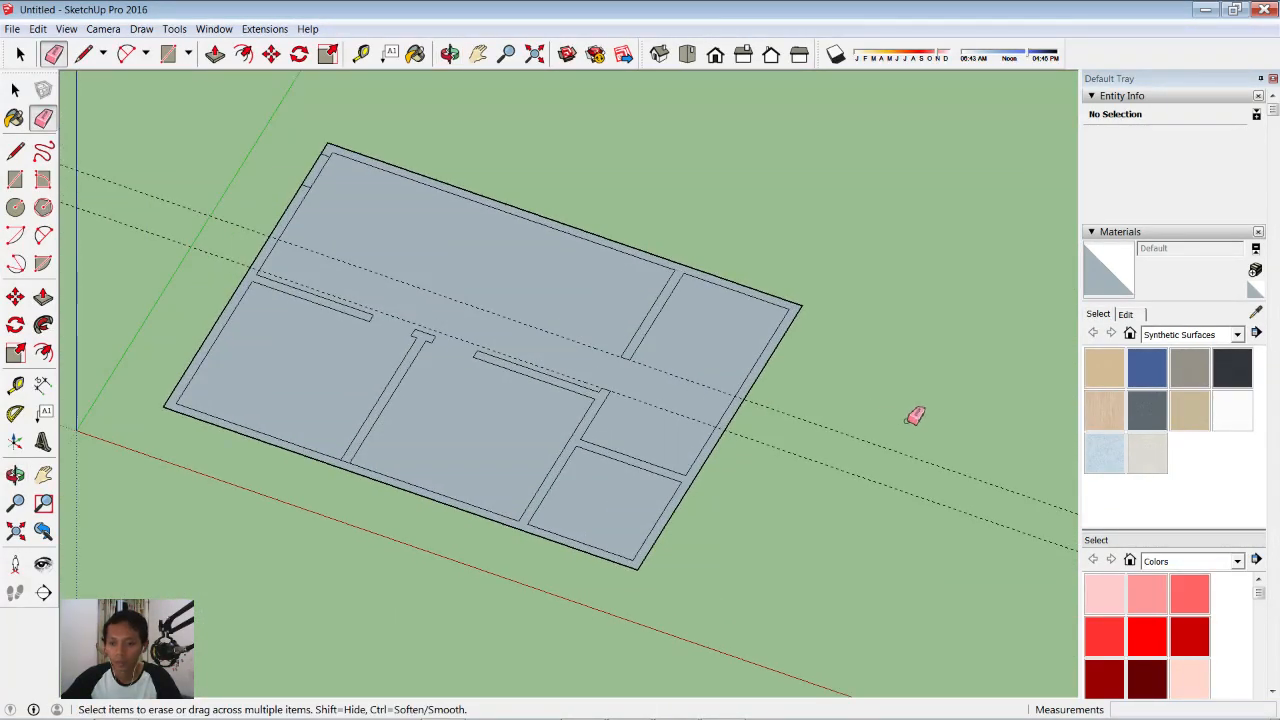
{"action": "mouse_move", "coordinate": [948, 426]}
{"action": "left_mouse_down"}
{"action": "mouse_move", "coordinate": [834, 506]}
{"action": "mouse_move", "coordinate": [923, 377]}
{"action": "left_mouse_up"}
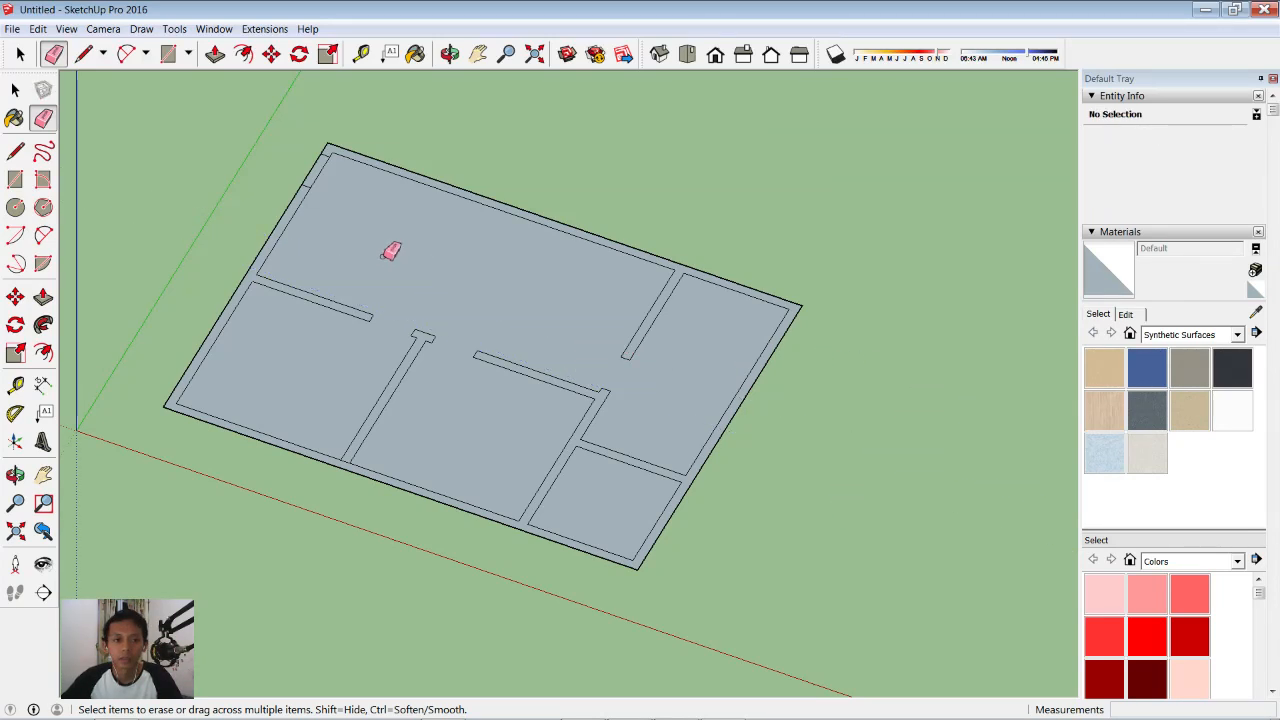
- Erase the leftover edge separating the middle partition from the outer wall so the walls form one face
{"action": "left_click", "coordinate": [43, 298]}
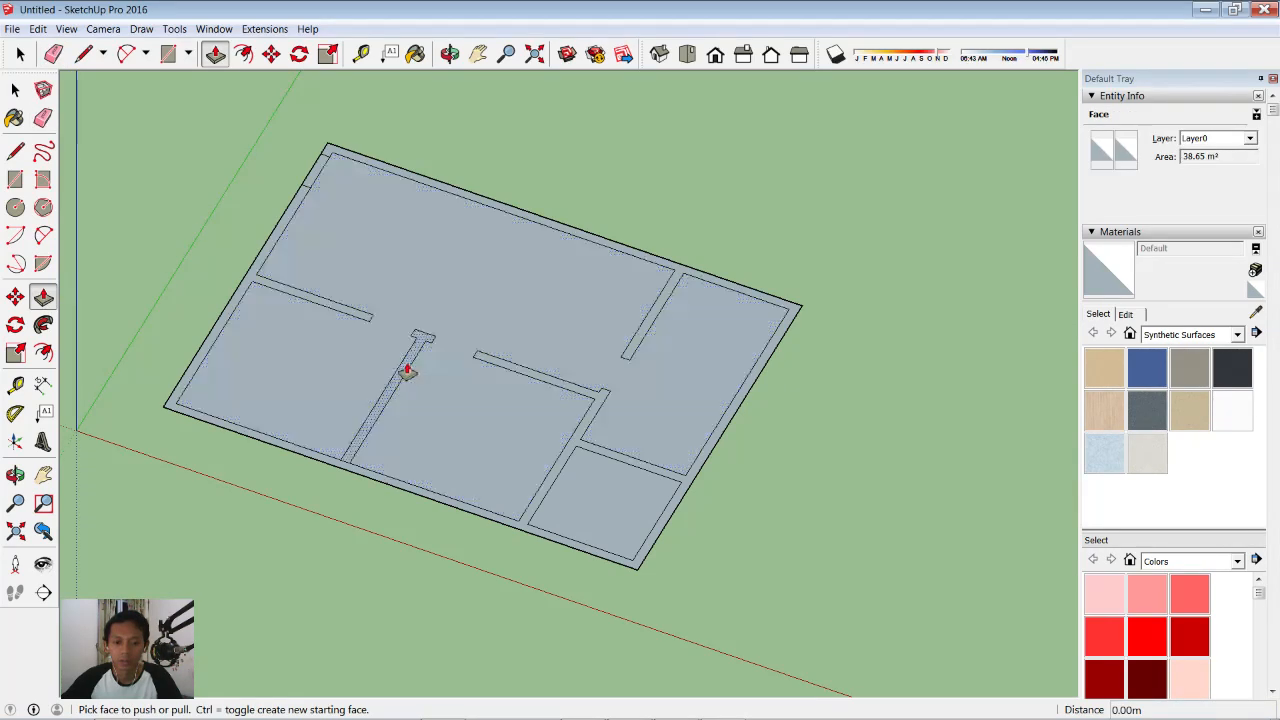
{"action": "left_click", "coordinate": [43, 118]}
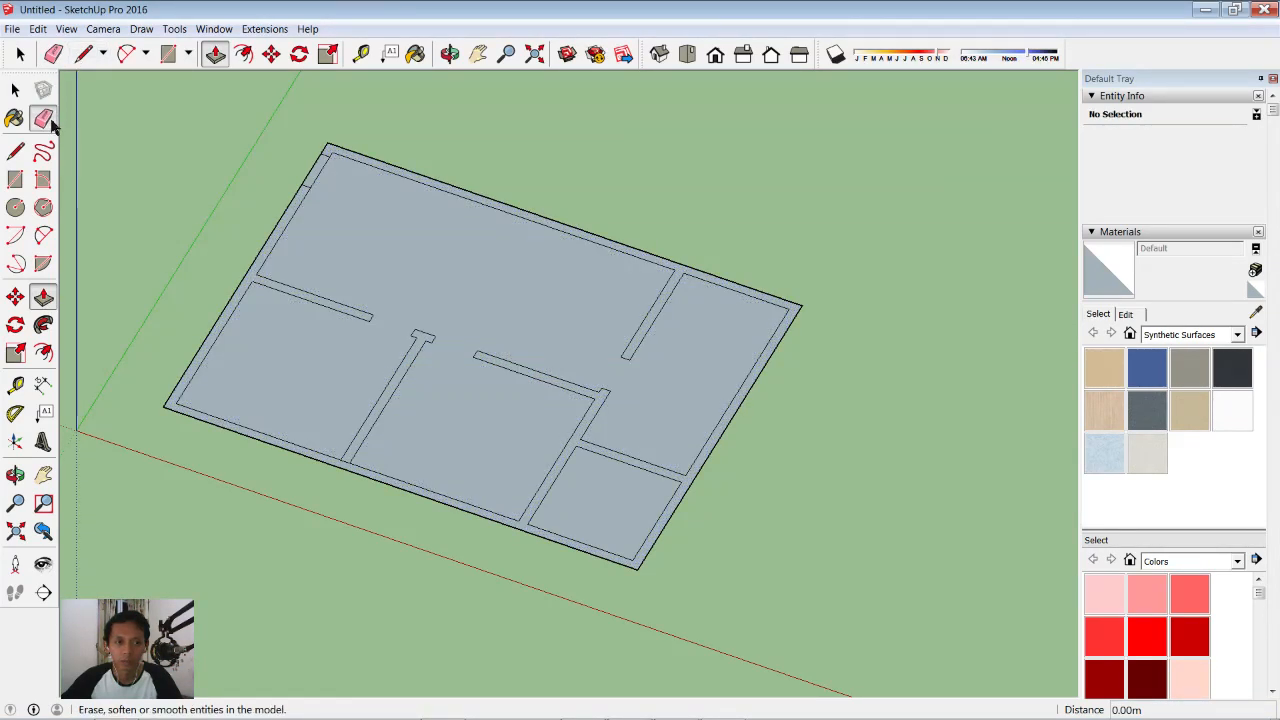
{"action": "scroll", "coordinate": [367, 487], "scroll_direction": "up", "scroll_amount": 3}
{"action": "scroll", "coordinate": [345, 445], "scroll_direction": "up", "scroll_amount": 1}
{"action": "scroll", "coordinate": [510, 377], "scroll_direction": "down", "scroll_amount": 2}
{"action": "middle_click_drag", "start_coordinate": [551, 190], "coordinate": [496, 244], "text": "shift"}
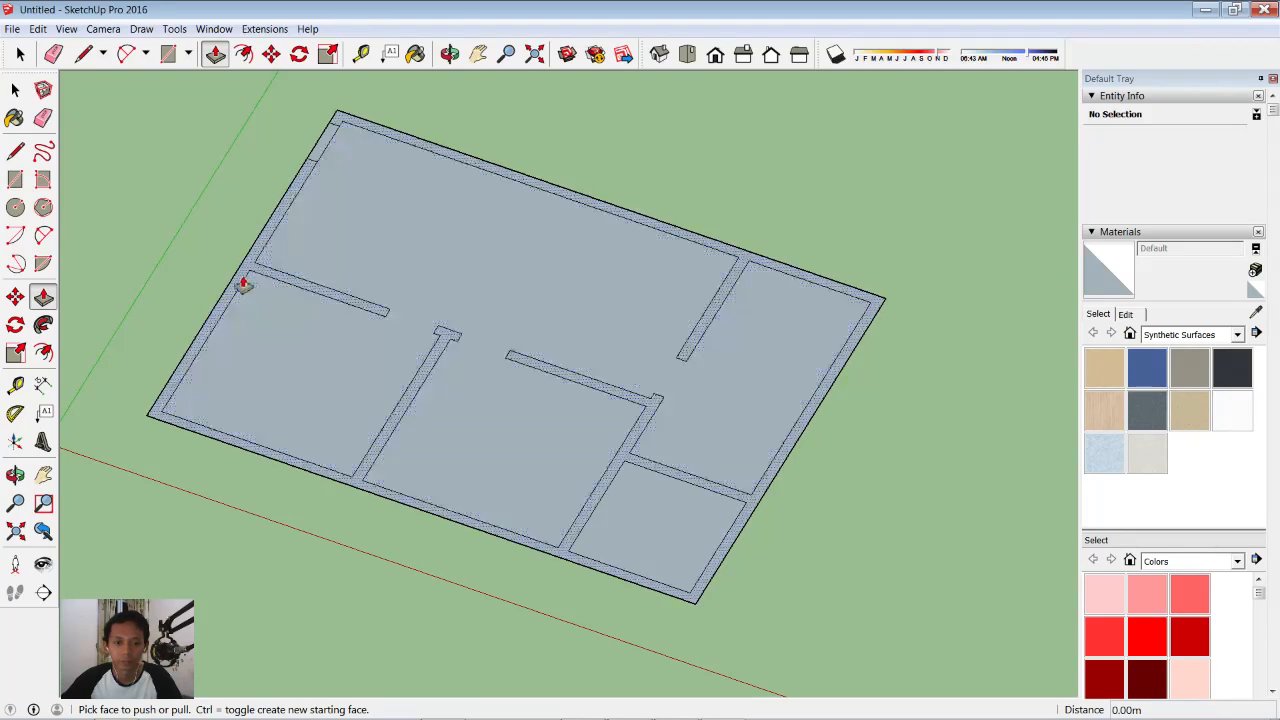
- Extrude the connected wall face upward by 2.5 m with Push/Pull
{"action": "left_click_drag", "start_coordinate": [234, 277], "coordinate": [231, 196]}
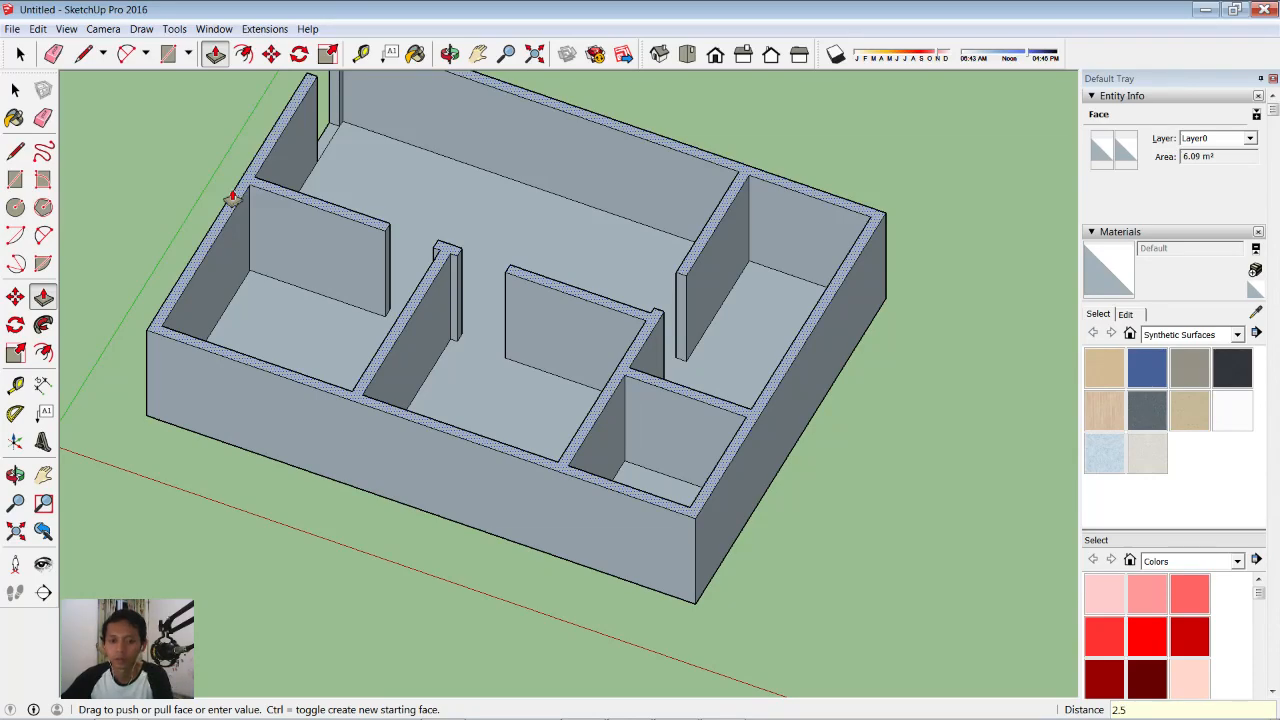
{"action": "key", "text": "Return"}
{"action": "scroll", "coordinate": [554, 197], "scroll_direction": "down", "scroll_amount": 2}
{"action": "middle_click_drag", "start_coordinate": [554, 197], "coordinate": [531, 320]}
{"action": "key", "text": "p"}
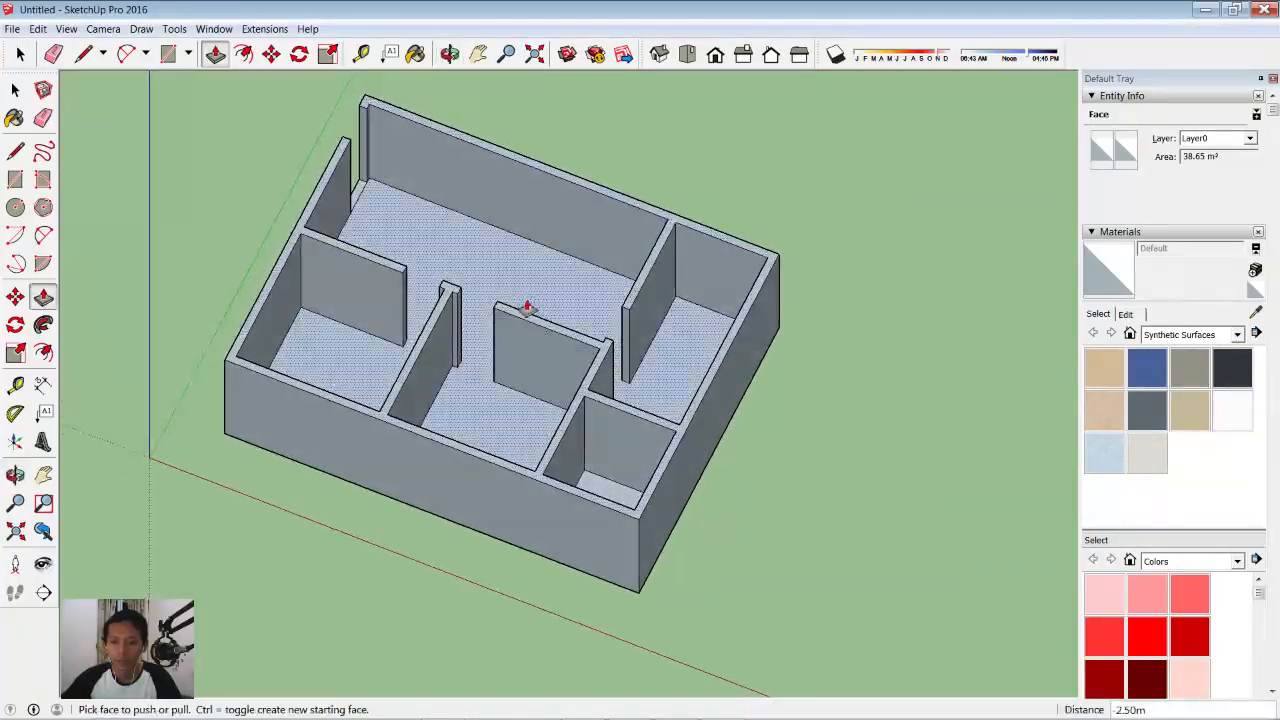
{"action": "scroll", "coordinate": [654, 446], "scroll_direction": "up", "scroll_amount": 3}
{"action": "scroll", "coordinate": [634, 400], "scroll_direction": "down", "scroll_amount": 1}
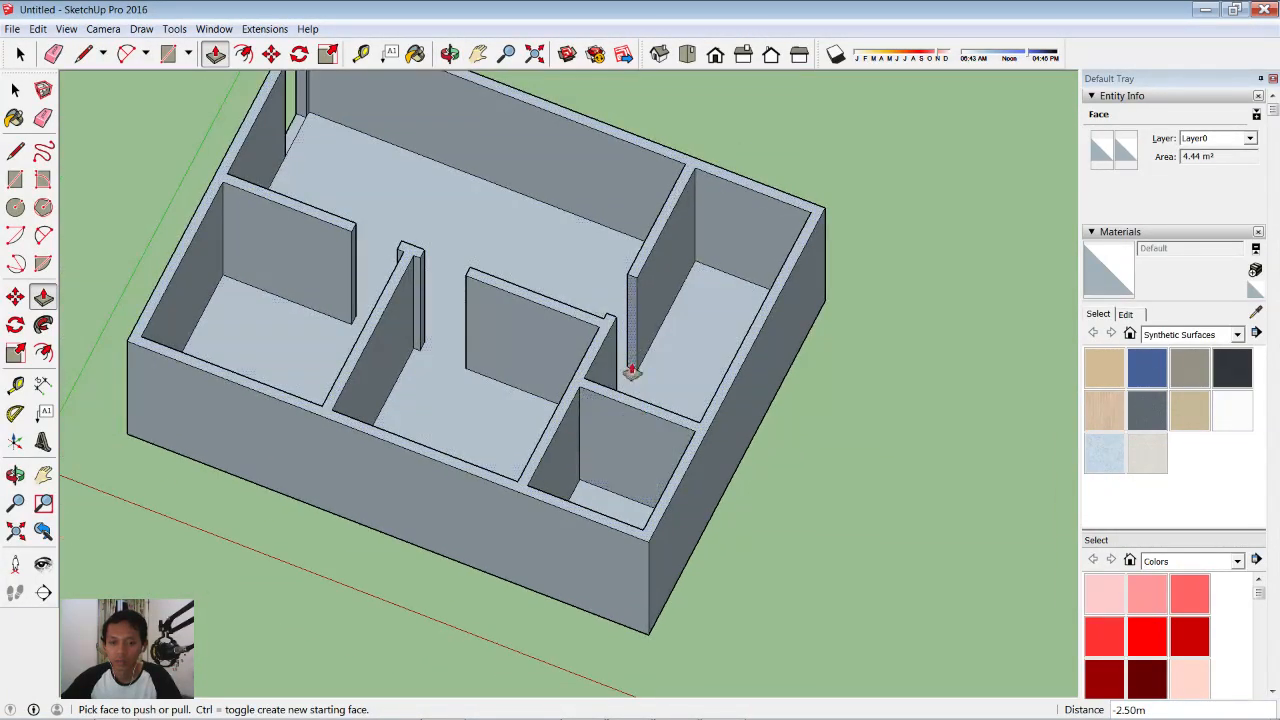
- In top view, place a vertical guide 0.1 m inside the small corner room's inner partition and another 0.7 m further right
{"action": "left_click", "coordinate": [686, 54]}
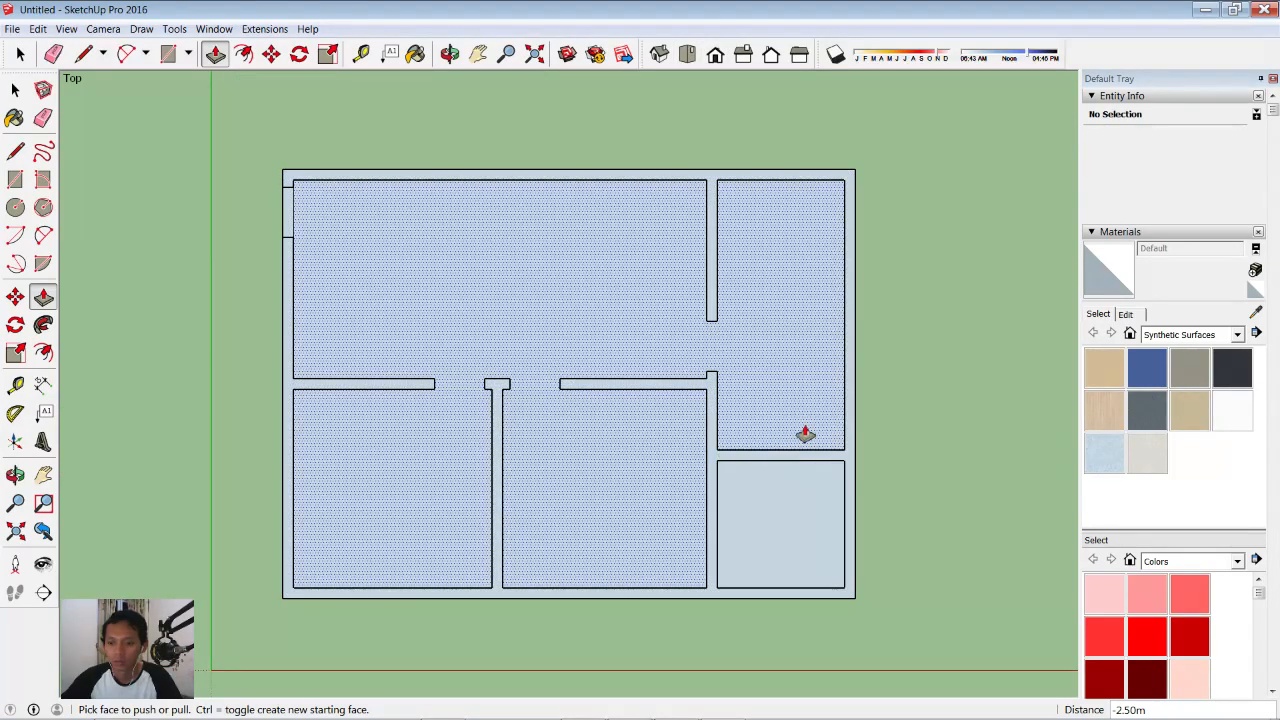
{"action": "scroll", "coordinate": [766, 394], "scroll_direction": "up", "scroll_amount": 5}
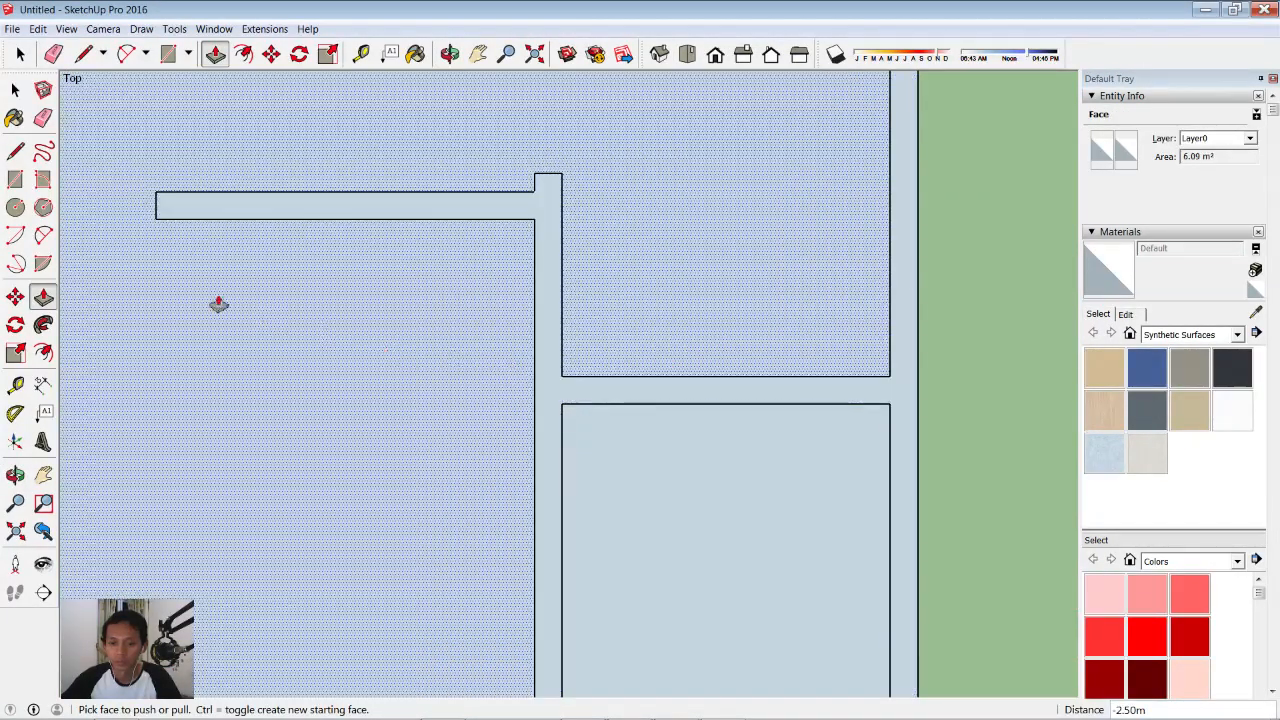
{"action": "left_click", "coordinate": [15, 384]}
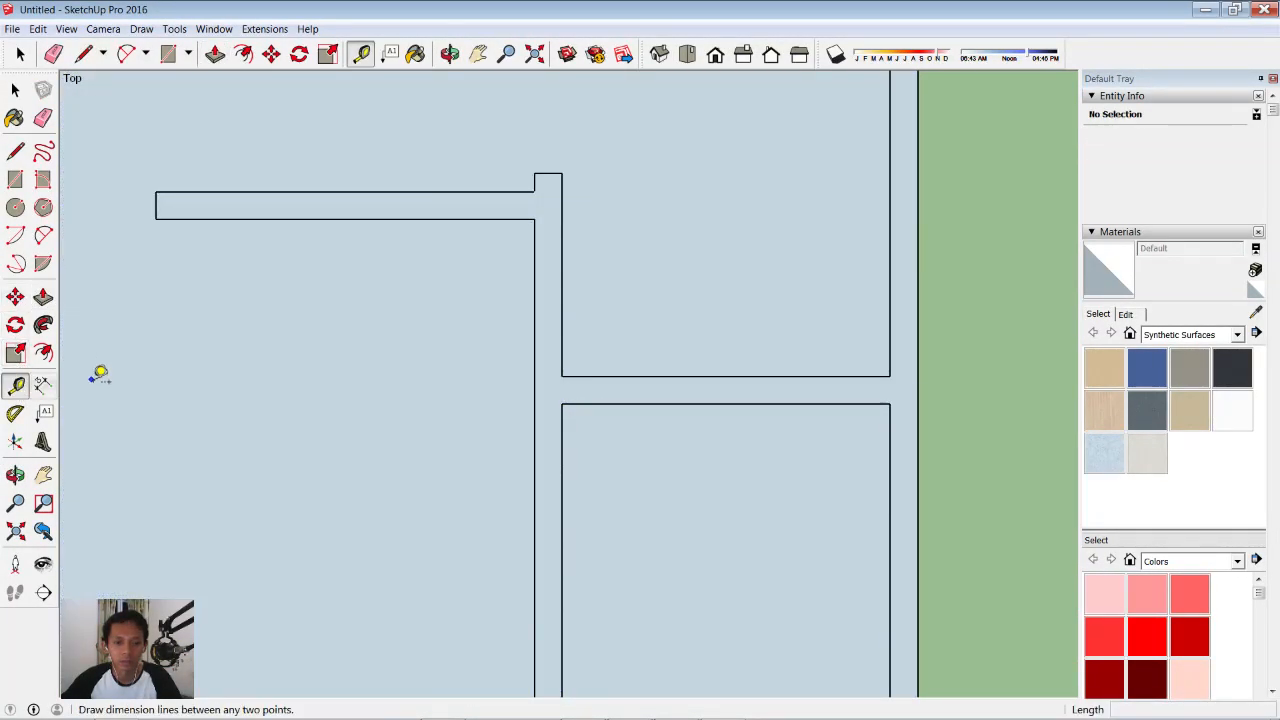
{"action": "left_click", "coordinate": [563, 357]}
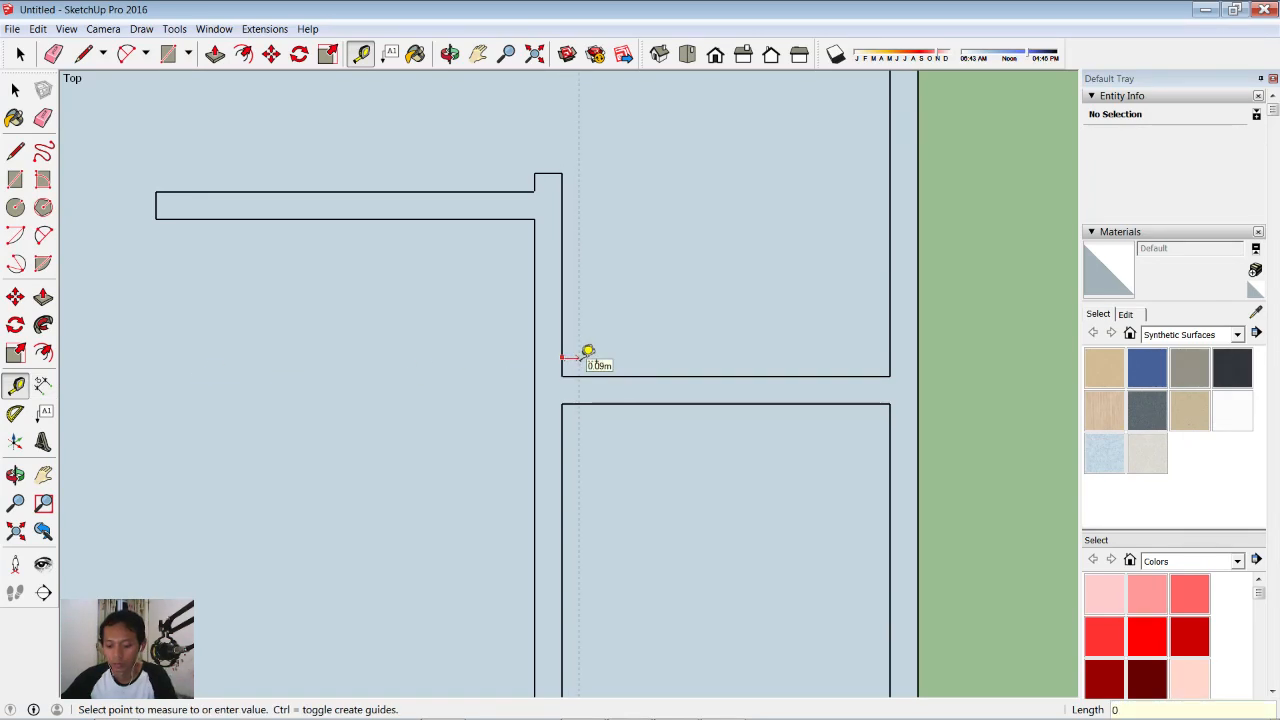
{"action": "left_click", "coordinate": [581, 357]}
{"action": "left_click", "coordinate": [581, 350]}
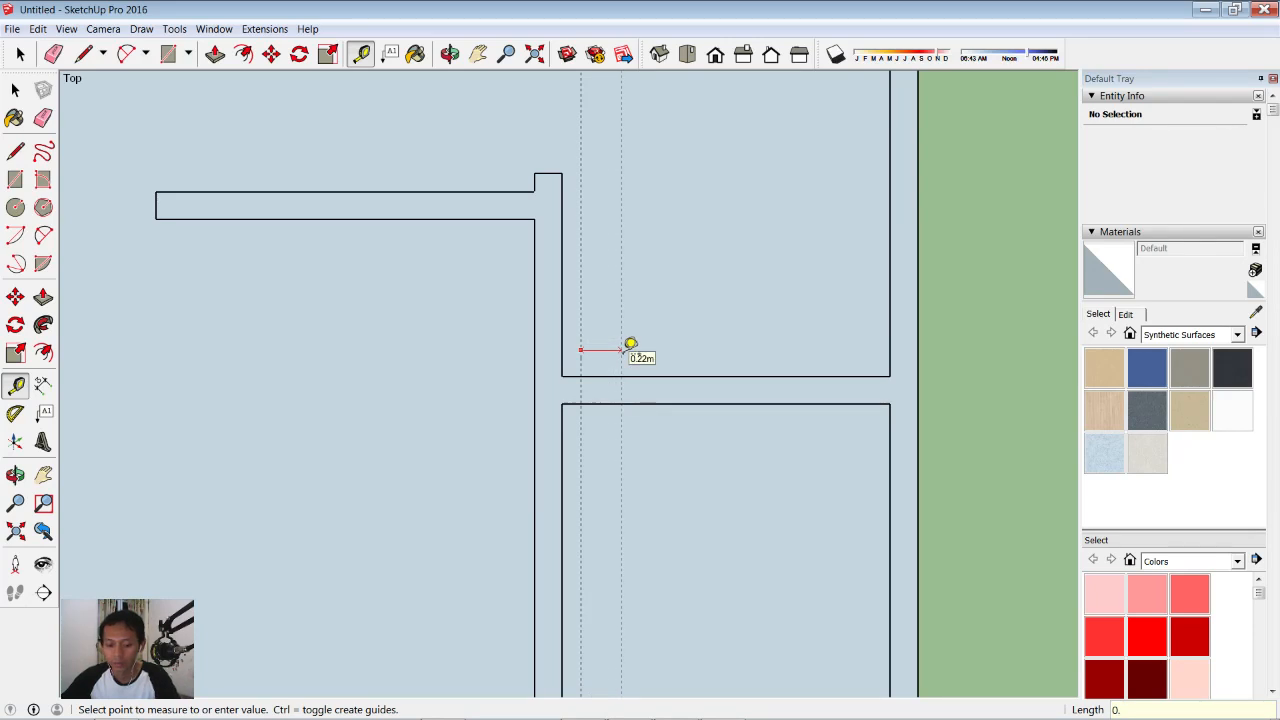
{"action": "key", "text": "Return"}
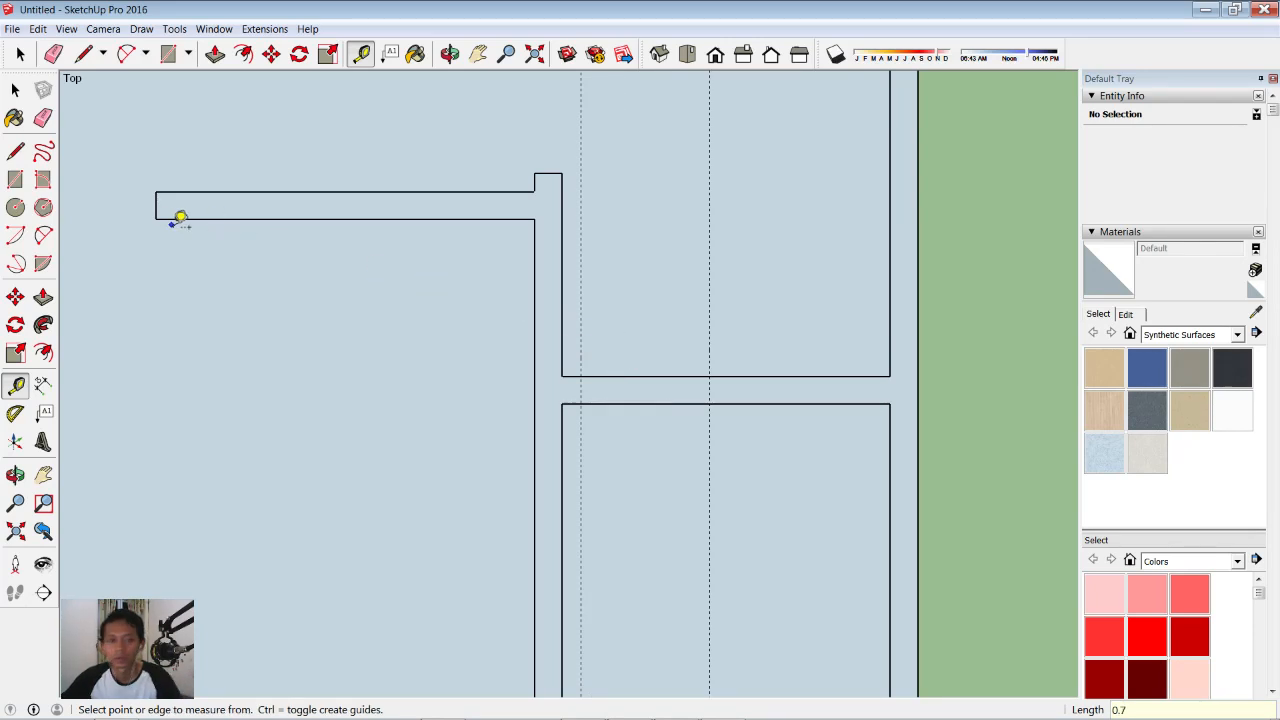
- Draw two short edges across the top of the small room's upper wall along the guides
{"action": "left_click", "coordinate": [15, 151]}
{"action": "left_click", "coordinate": [581, 403]}
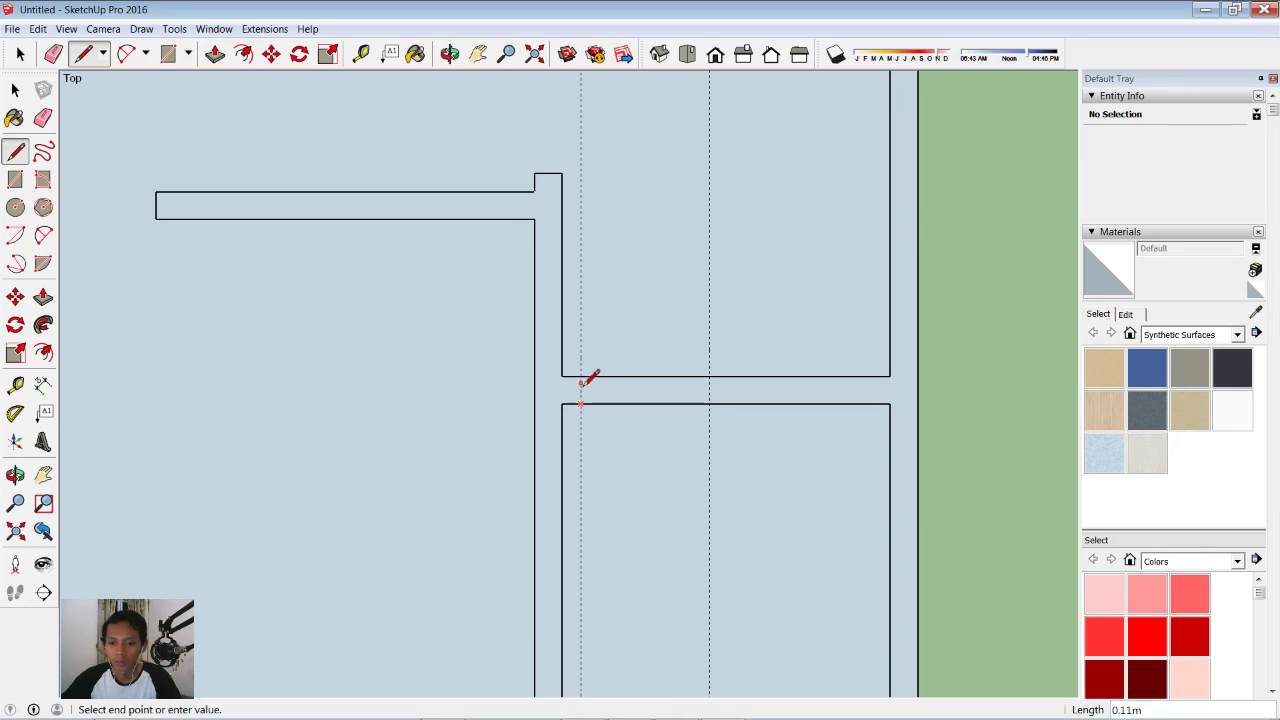
{"action": "left_click", "coordinate": [710, 404]}
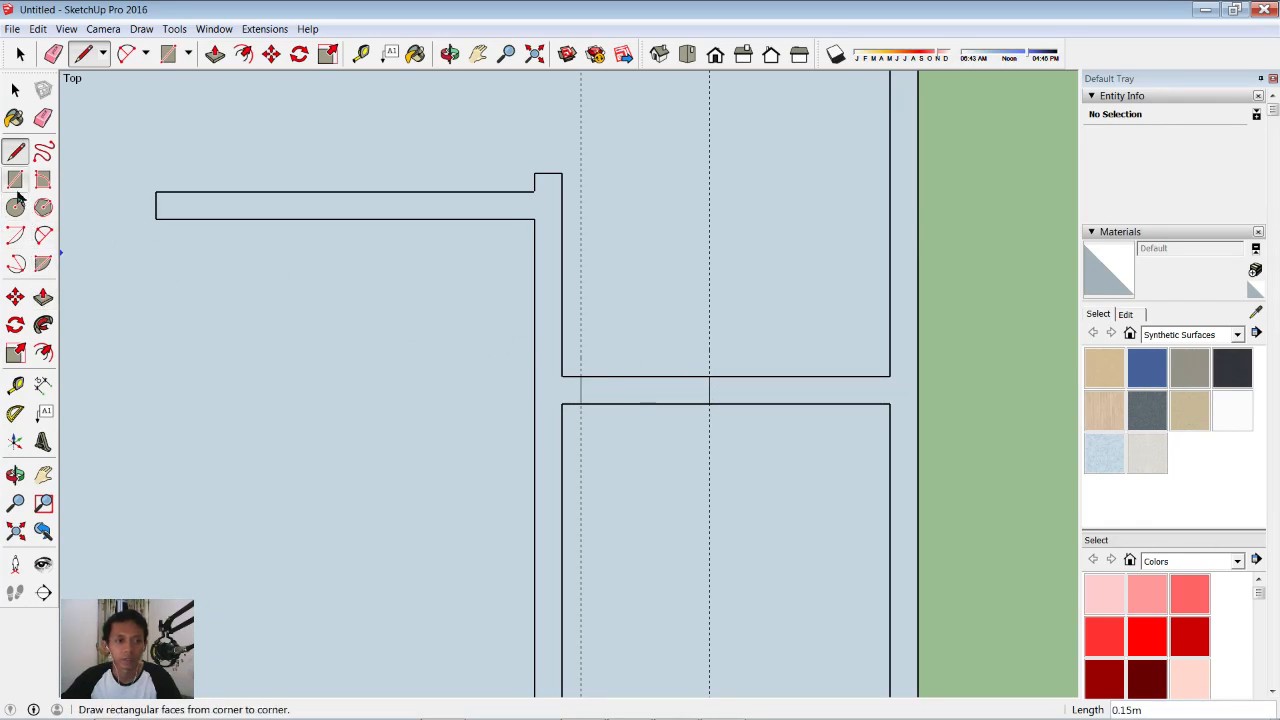
- Push the marked wall section above the small room down 2.50 m to the floor to cut the doorway
{"action": "left_click", "coordinate": [43, 118]}
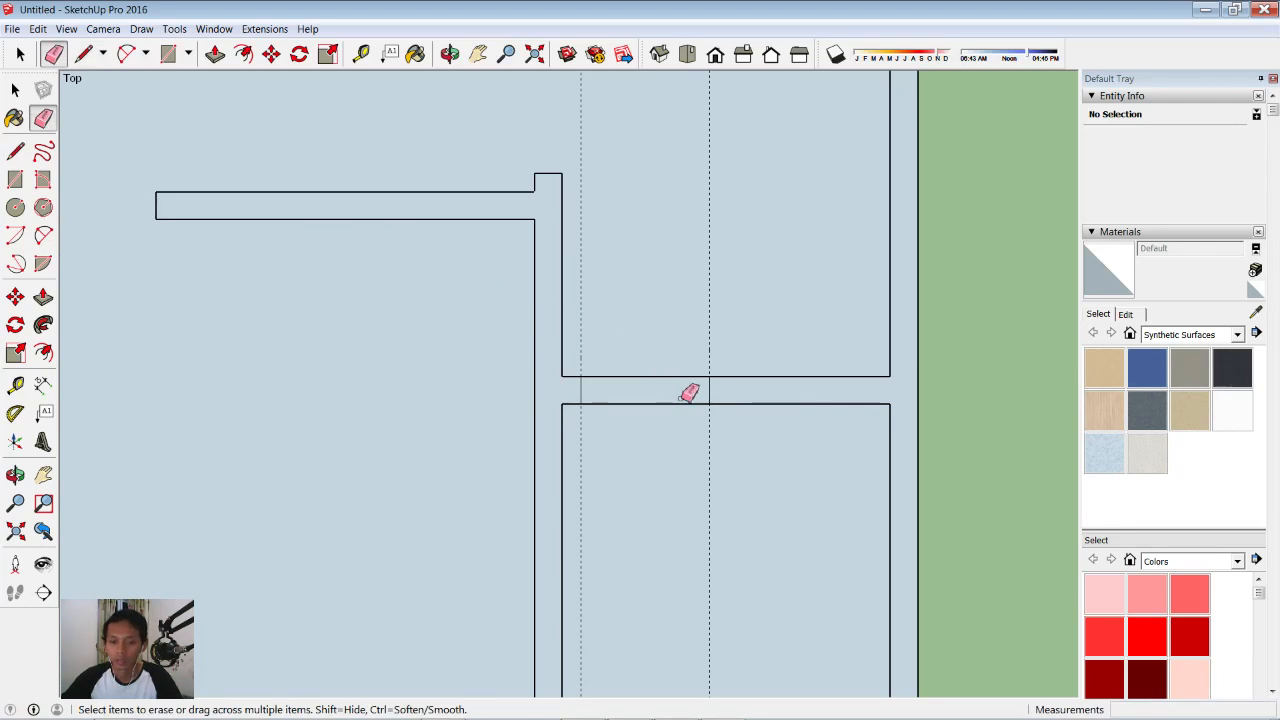
{"action": "mouse_move", "coordinate": [658, 414]}
{"action": "middle_mouse_down", "text": "shift"}
{"action": "mouse_move", "coordinate": [588, 388]}
{"action": "mouse_move", "coordinate": [578, 402]}
{"action": "mouse_move", "coordinate": [490, 385]}
{"action": "mouse_move", "coordinate": [623, 449]}
{"action": "mouse_move", "coordinate": [477, 409]}
{"action": "mouse_move", "coordinate": [337, 223]}
{"action": "mouse_move", "coordinate": [312, 168]}
{"action": "middle_mouse_up", "text": "shift"}
{"action": "scroll", "coordinate": [577, 402], "scroll_direction": "down", "scroll_amount": 4}
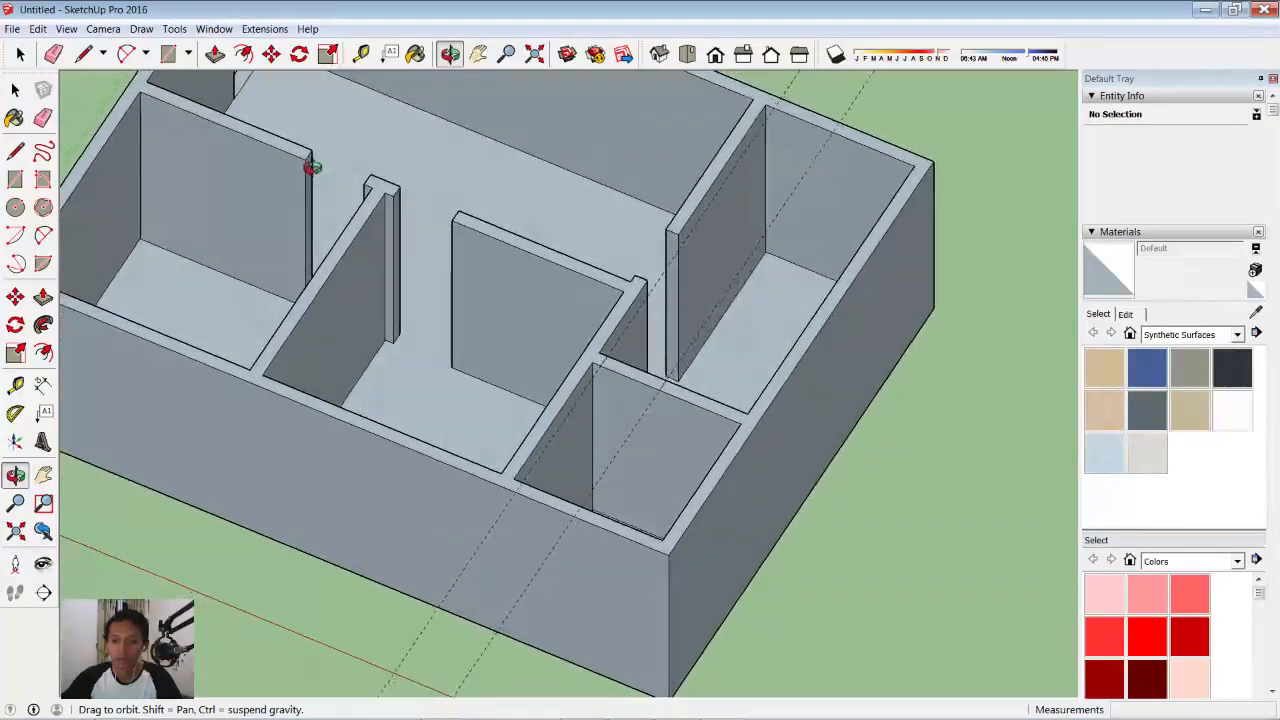
{"action": "left_click", "coordinate": [43, 297]}
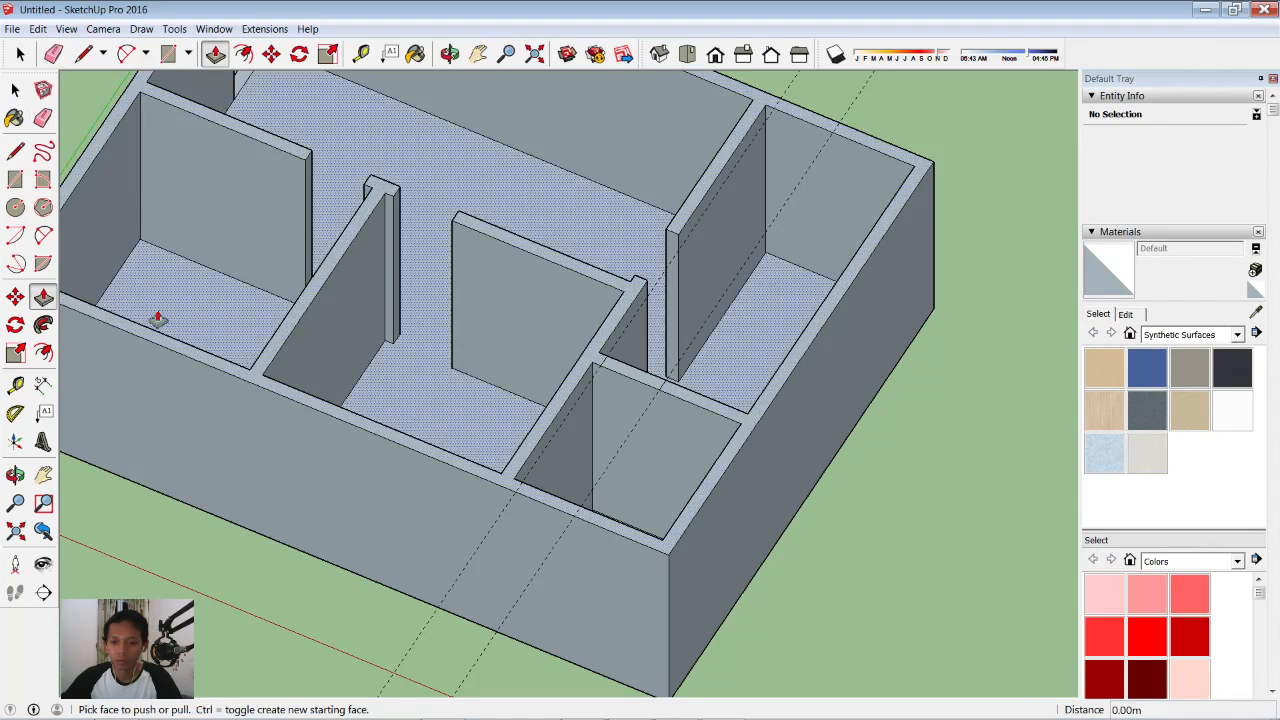
{"action": "left_click", "coordinate": [633, 385]}
{"action": "mouse_move", "coordinate": [649, 491]}
{"action": "middle_mouse_down"}
{"action": "mouse_move", "coordinate": [626, 503]}
{"action": "mouse_move", "coordinate": [648, 437]}
{"action": "mouse_move", "coordinate": [640, 503]}
{"action": "middle_mouse_up"}
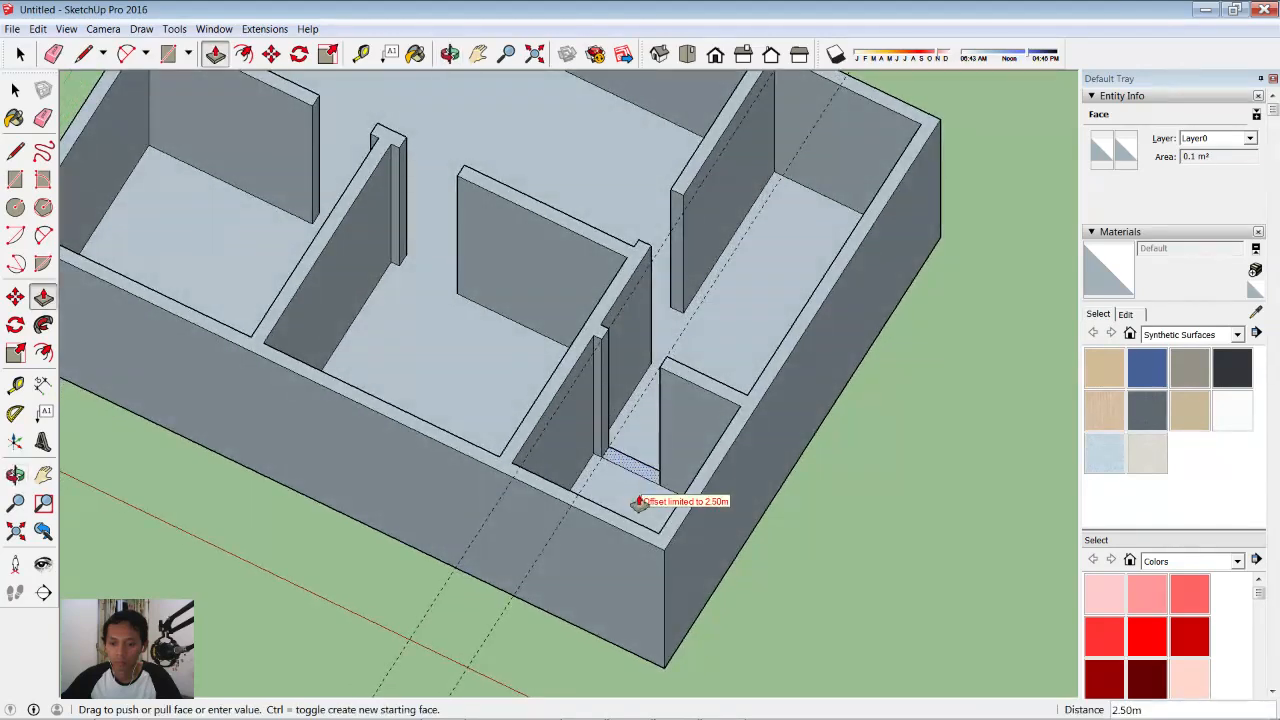
{"action": "left_click", "coordinate": [631, 481]}
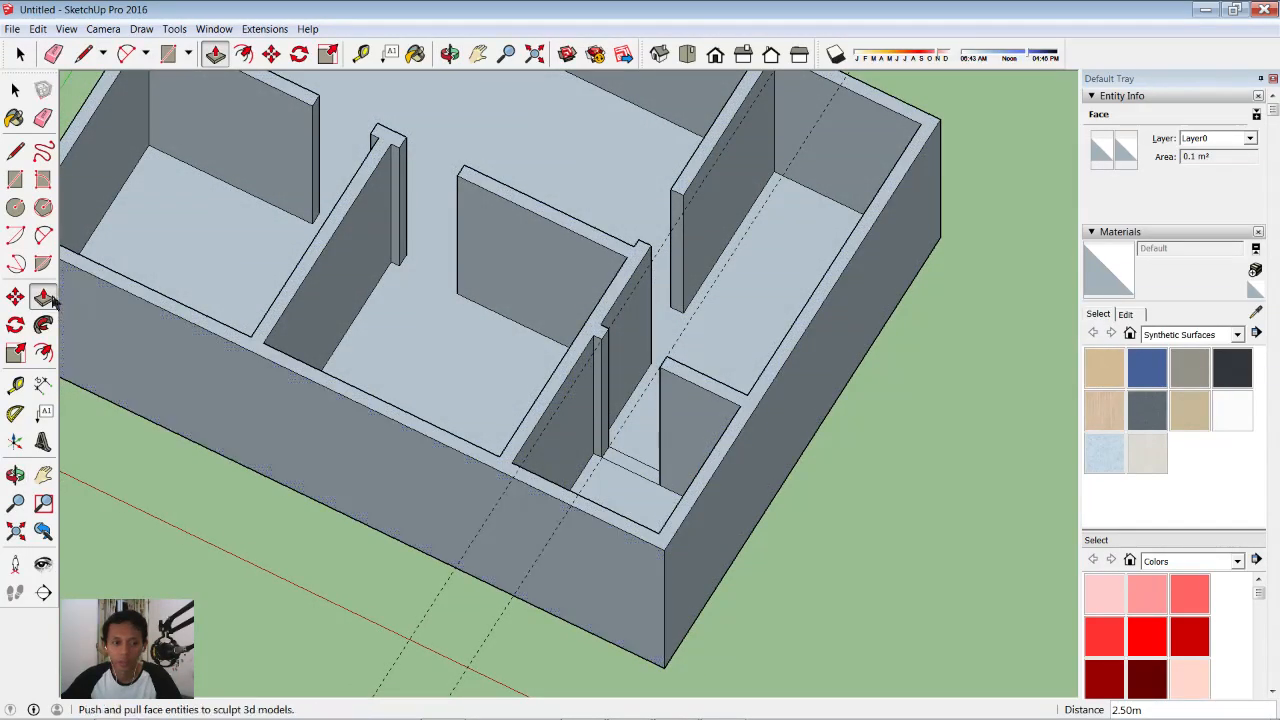
- Erase the leftover floor edges in the small room's doorway and the two remaining guides
{"action": "left_click", "coordinate": [43, 118]}
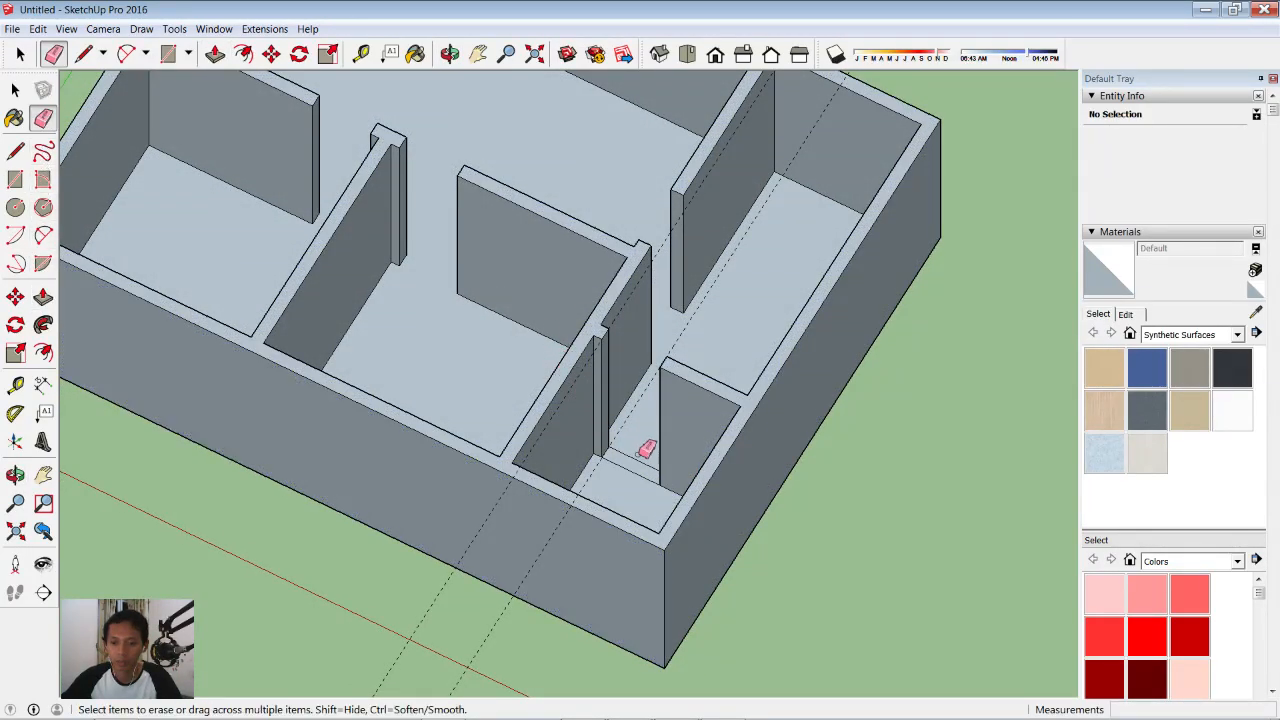
{"action": "scroll", "coordinate": [571, 577], "scroll_direction": "down", "scroll_amount": 3}
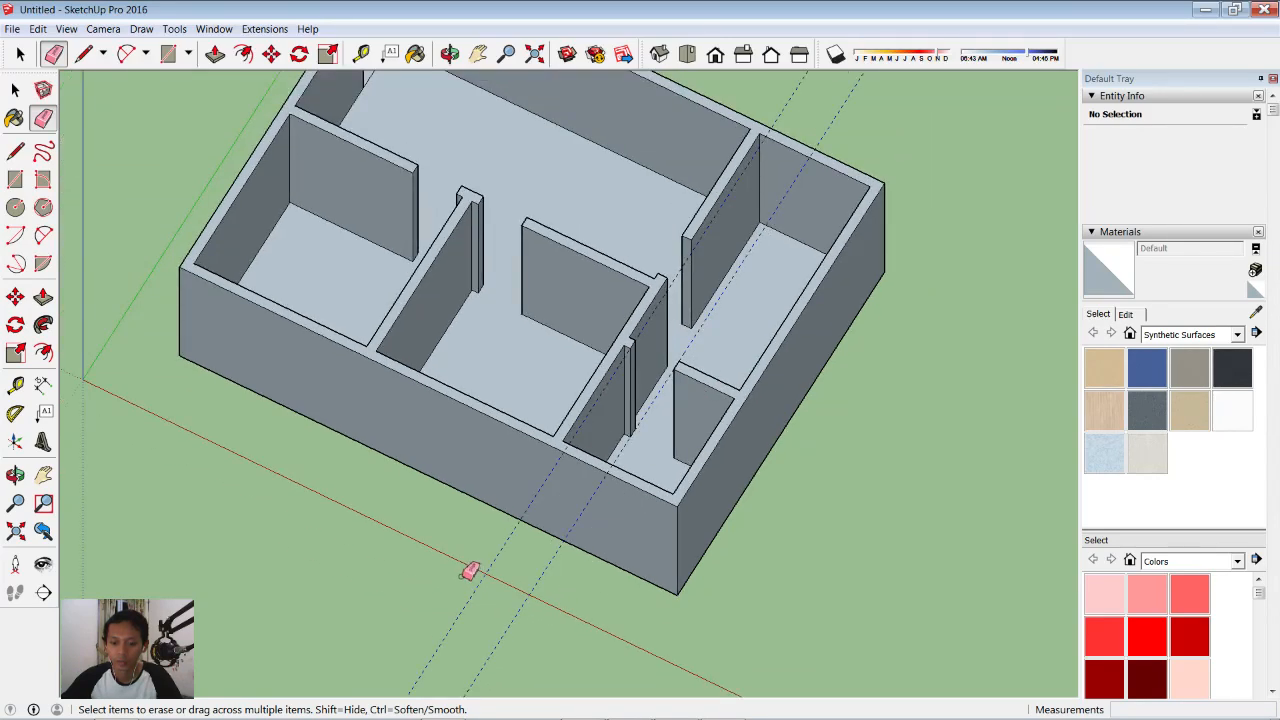
{"action": "scroll", "coordinate": [600, 409], "scroll_direction": "down", "scroll_amount": 3}
{"action": "mouse_move", "coordinate": [640, 370]}
{"action": "middle_mouse_down"}
{"action": "mouse_move", "coordinate": [614, 443]}
{"action": "mouse_move", "coordinate": [466, 471]}
{"action": "mouse_move", "coordinate": [917, 380]}
{"action": "mouse_move", "coordinate": [865, 505]}
{"action": "mouse_move", "coordinate": [434, 394]}
{"action": "mouse_move", "coordinate": [868, 399]}
{"action": "middle_mouse_up"}
{"action": "mouse_move", "coordinate": [516, 372]}
{"action": "middle_mouse_down"}
{"action": "mouse_move", "coordinate": [546, 354]}
{"action": "mouse_move", "coordinate": [606, 363]}
{"action": "mouse_move", "coordinate": [609, 314]}
{"action": "mouse_move", "coordinate": [633, 290]}
{"action": "mouse_move", "coordinate": [611, 388]}
{"action": "mouse_move", "coordinate": [423, 423]}
{"action": "mouse_move", "coordinate": [720, 343]}
{"action": "mouse_move", "coordinate": [686, 360]}
{"action": "mouse_move", "coordinate": [523, 375]}
{"action": "mouse_move", "coordinate": [523, 289]}
{"action": "middle_mouse_up"}
{"action": "scroll", "coordinate": [536, 384], "scroll_direction": "up", "scroll_amount": 2}
{"action": "mouse_move", "coordinate": [629, 274]}
{"action": "middle_mouse_down"}
{"action": "mouse_move", "coordinate": [571, 300]}
{"action": "mouse_move", "coordinate": [637, 299]}
{"action": "mouse_move", "coordinate": [723, 266]}
{"action": "middle_mouse_up"}
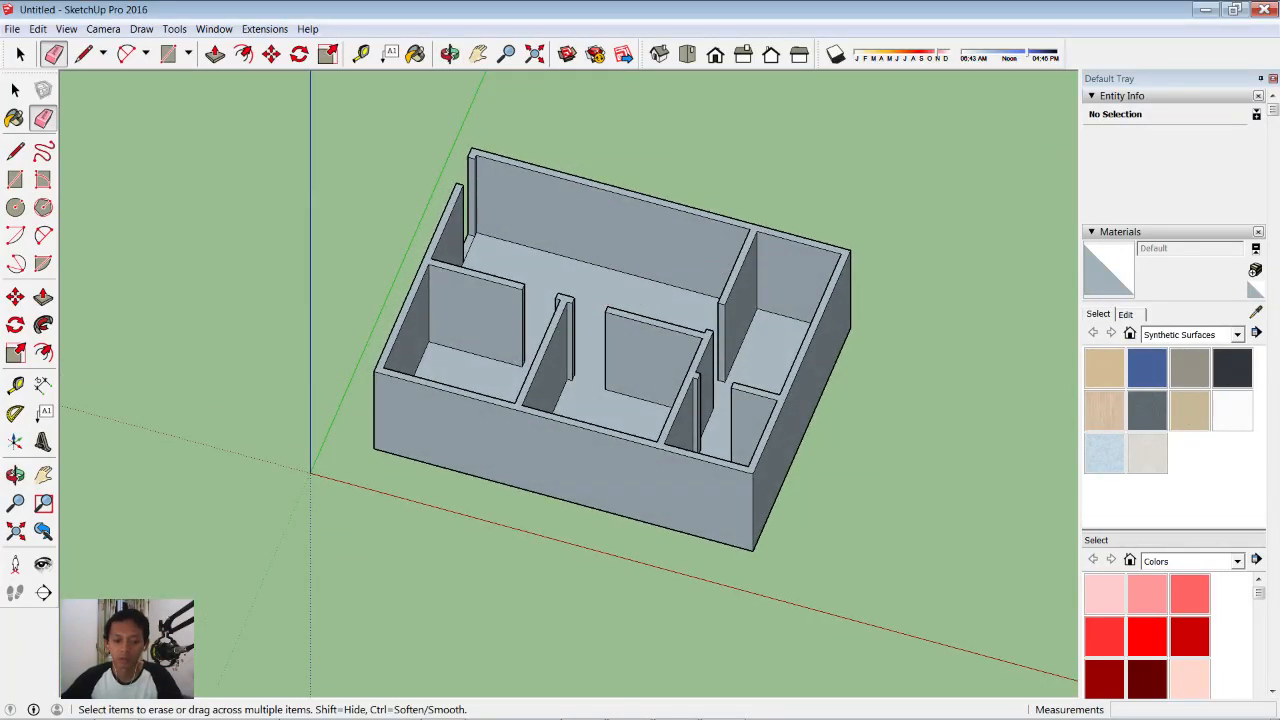
- Switch to the web browser in a maximized window and close the cupboard search tab
{"action": "mouse_move", "coordinate": [310, 718]}
{"action": "left_click", "coordinate": [72, 708]}
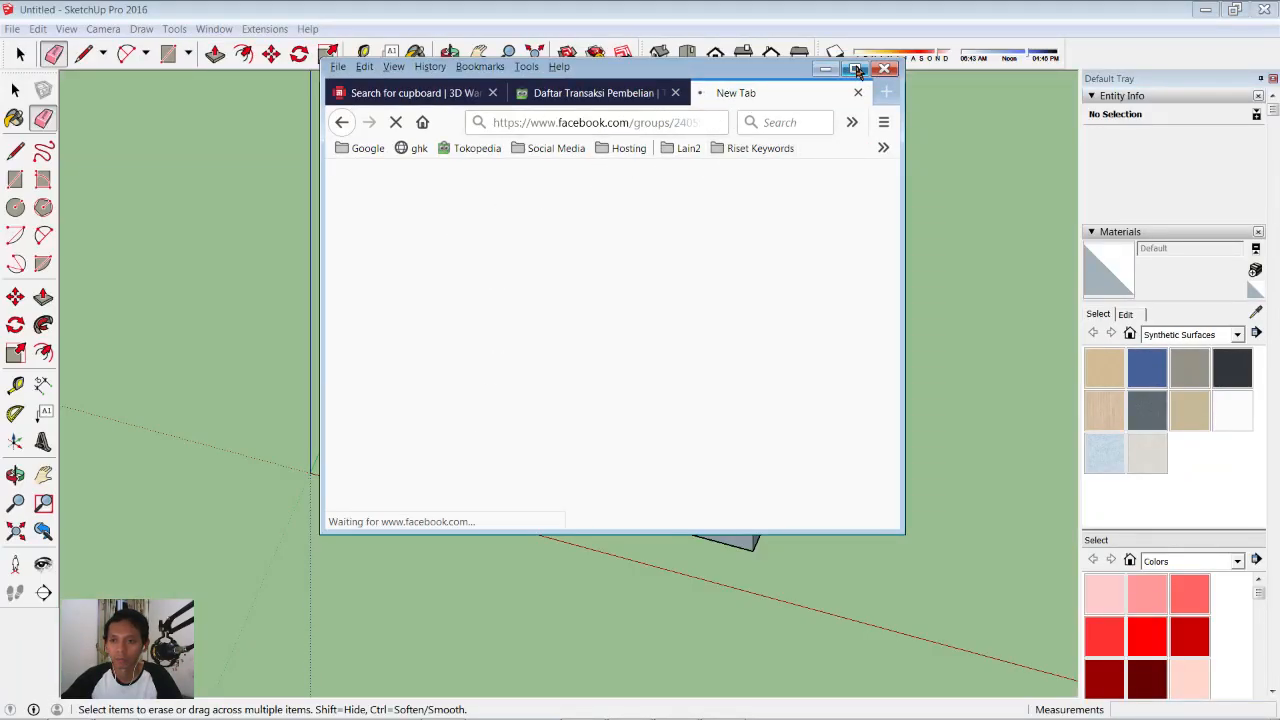
{"action": "left_click", "coordinate": [855, 68]}
{"action": "left_click", "coordinate": [172, 33]}
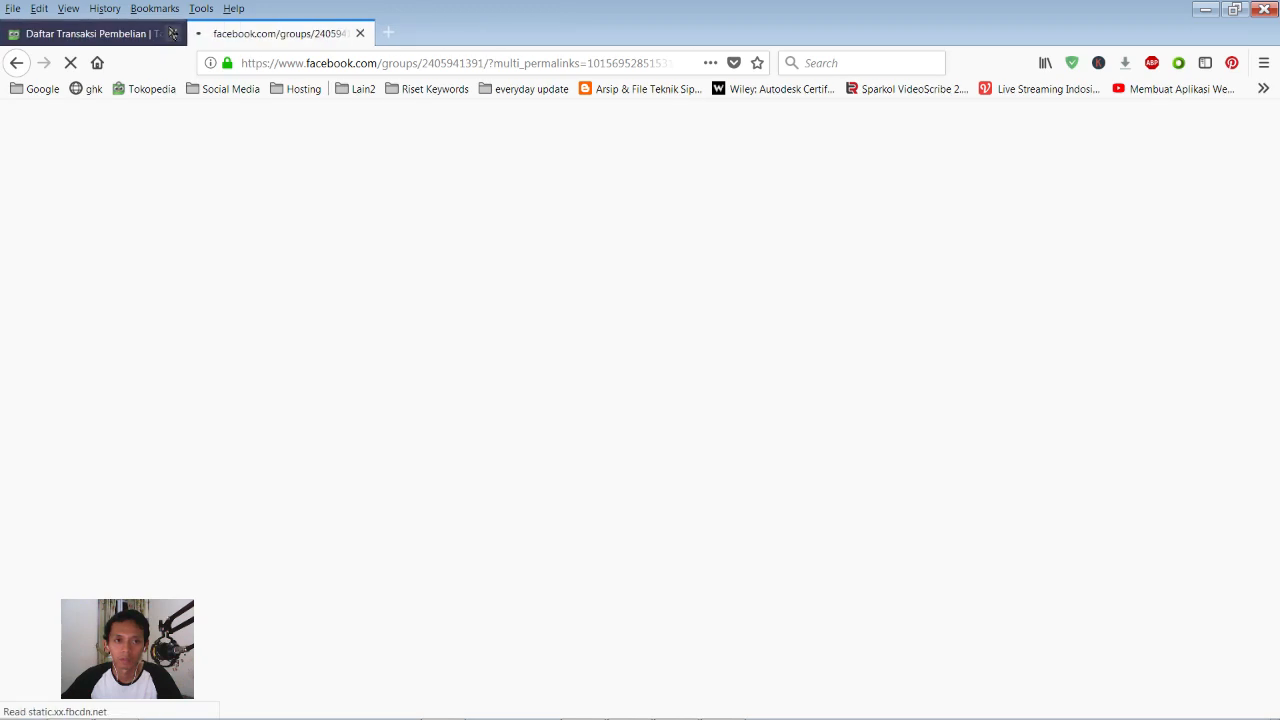
- Close the Tokopedia and SolidWorks group pages and open a blank new tab in their place
{"action": "left_click", "coordinate": [172, 33]}
{"action": "left_click", "coordinate": [198, 34]}
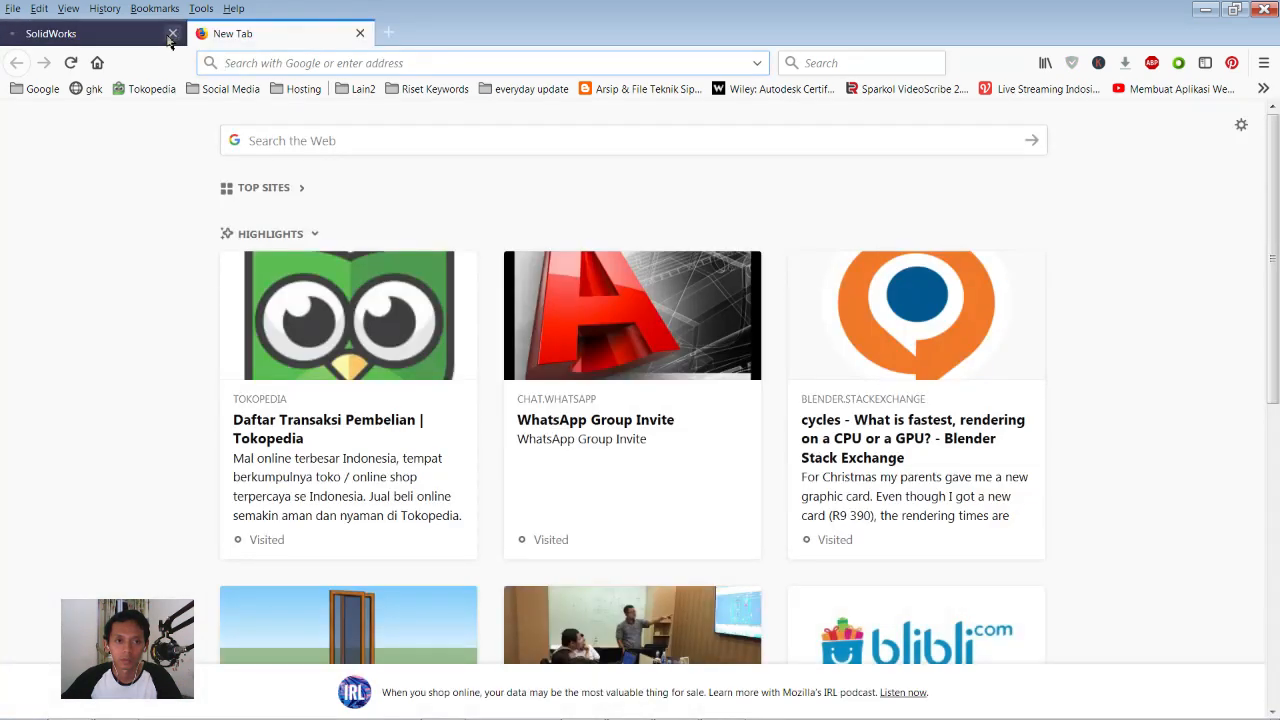
{"action": "left_click", "coordinate": [172, 33]}
- Search the web for "3d wirehouse" and open the SketchUp 3D Warehouse site from the results
{"action": "left_click", "coordinate": [283, 140]}
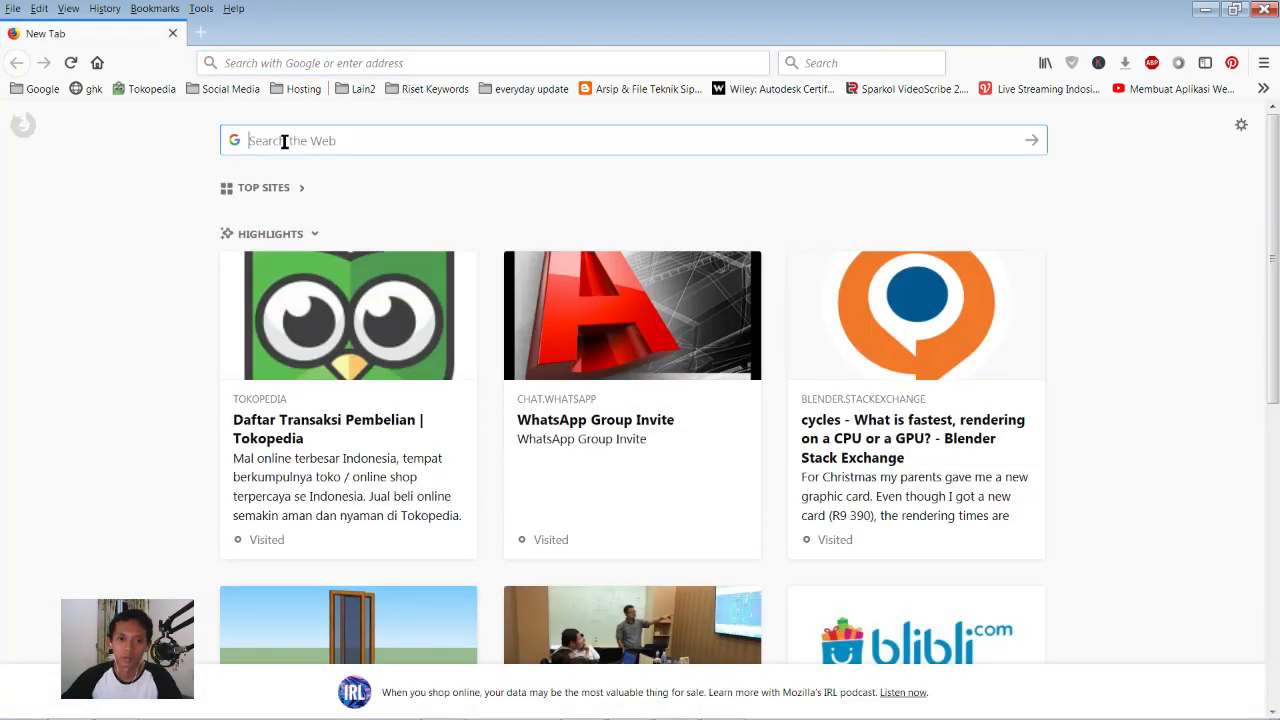
{"action": "type", "text": "3d "}
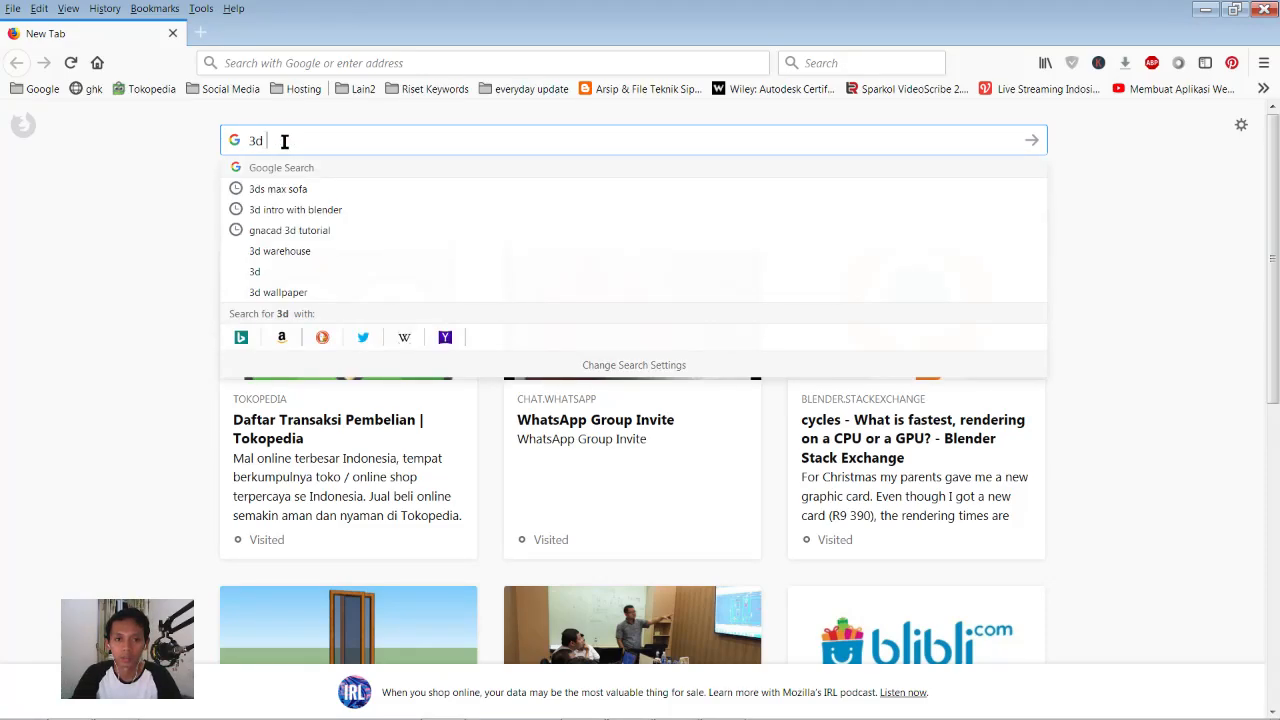
{"action": "type", "text": "wirehouse"}
{"action": "key", "text": "Return"}
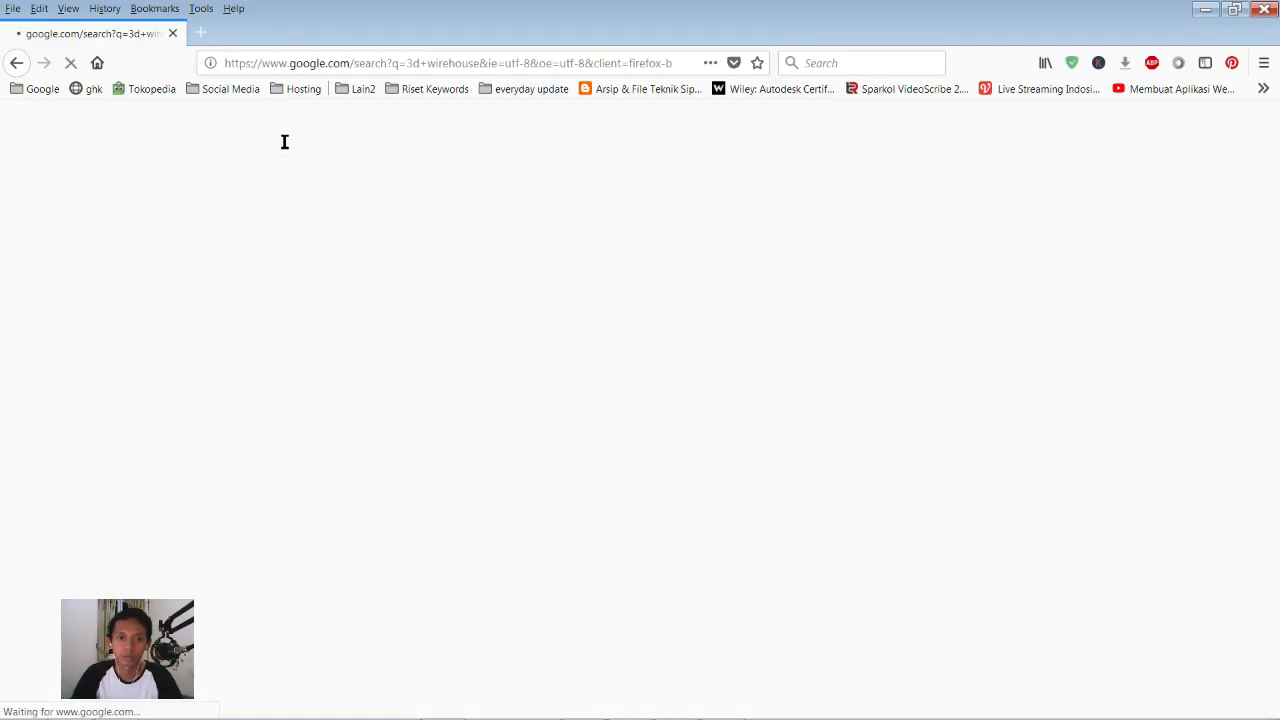
{"action": "left_click", "coordinate": [220, 318]}
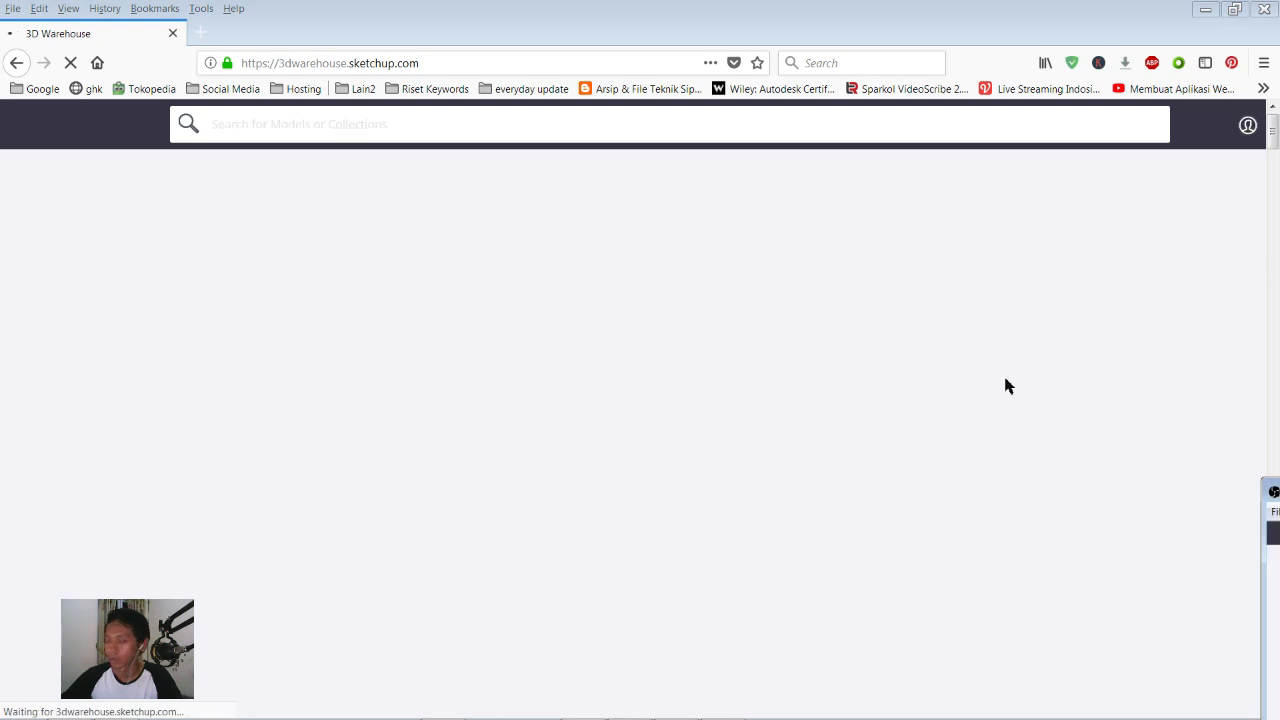
- Search 3D Warehouse for "door" models
{"action": "left_click", "coordinate": [557, 125]}
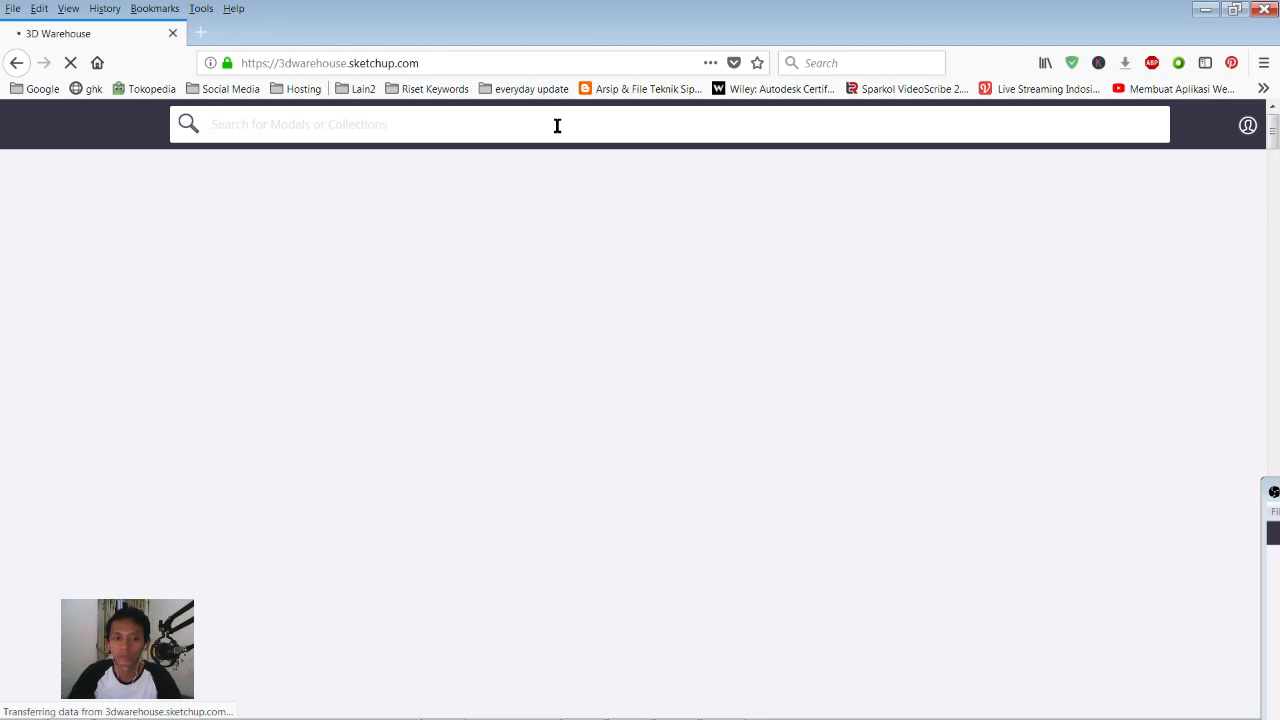
{"action": "type", "text": "d"}
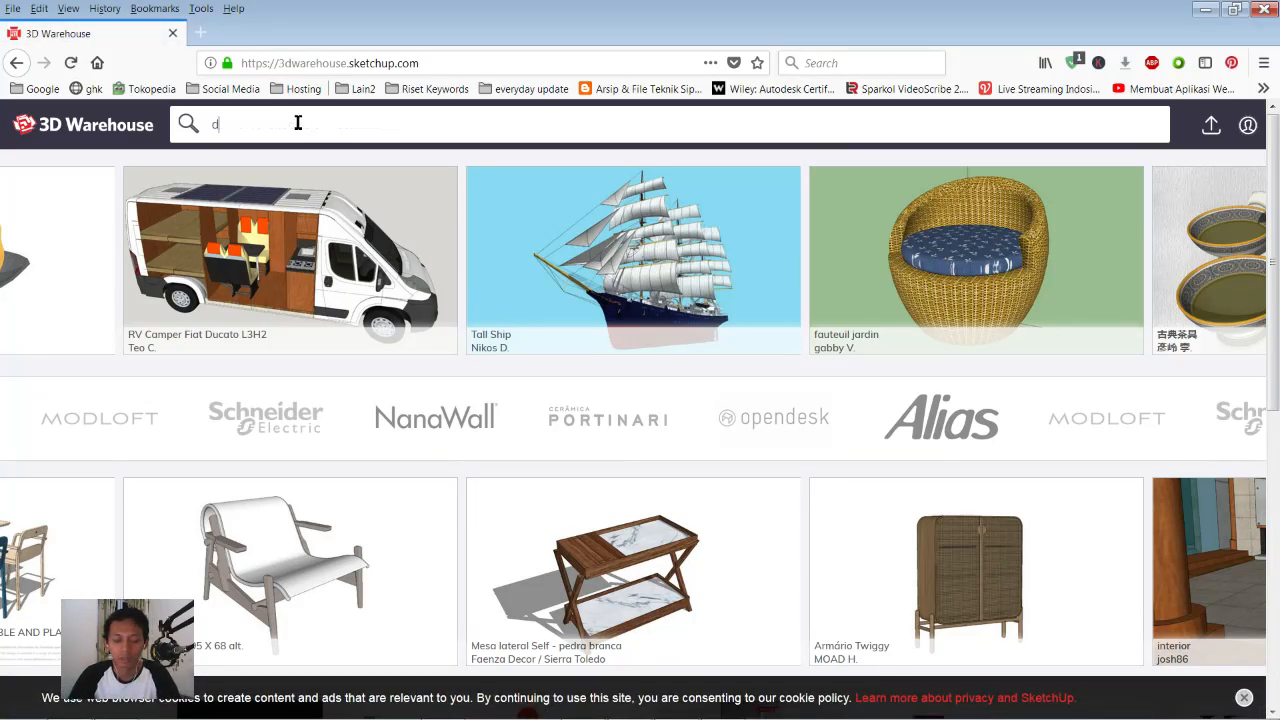
{"action": "type", "text": "oor"}
{"action": "key", "text": "Return"}
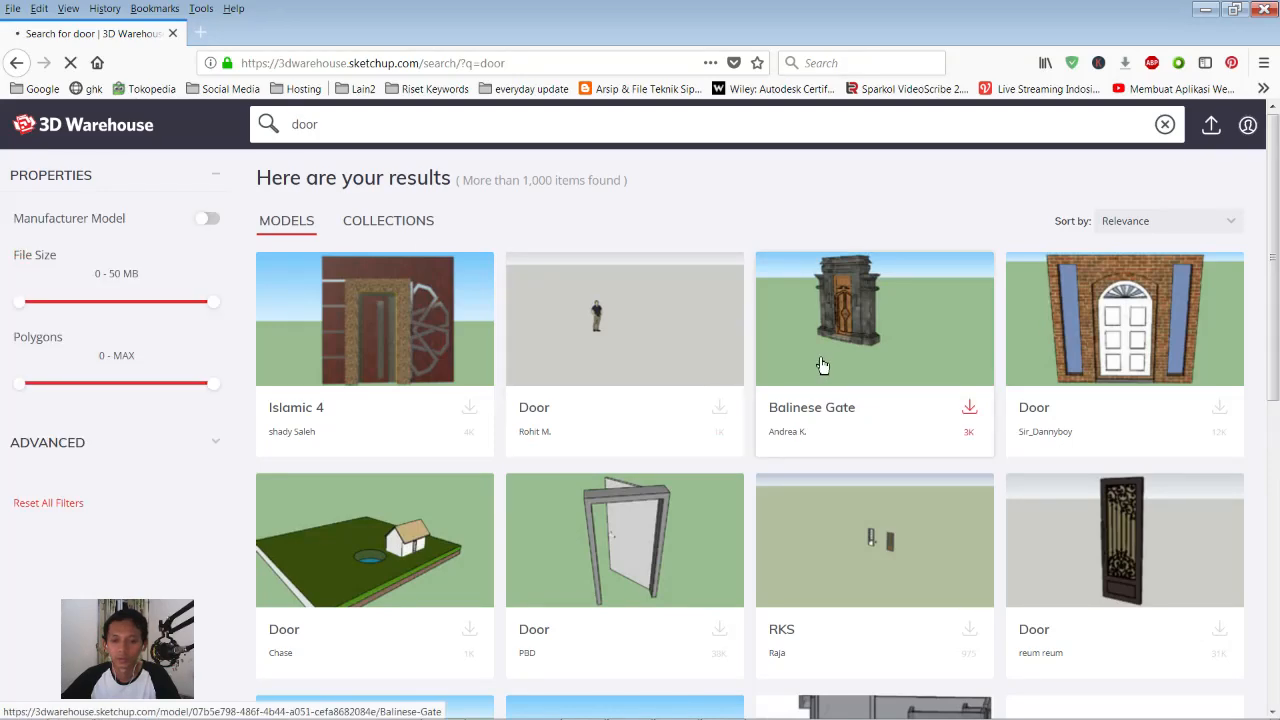
- Find the Wood Door model among the results, download it as a SketchUp 2016 Model and save the file
{"action": "scroll", "coordinate": [852, 362], "scroll_direction": "down", "scroll_amount": 2}
{"action": "scroll", "coordinate": [852, 362], "scroll_direction": "down", "scroll_amount": 3}
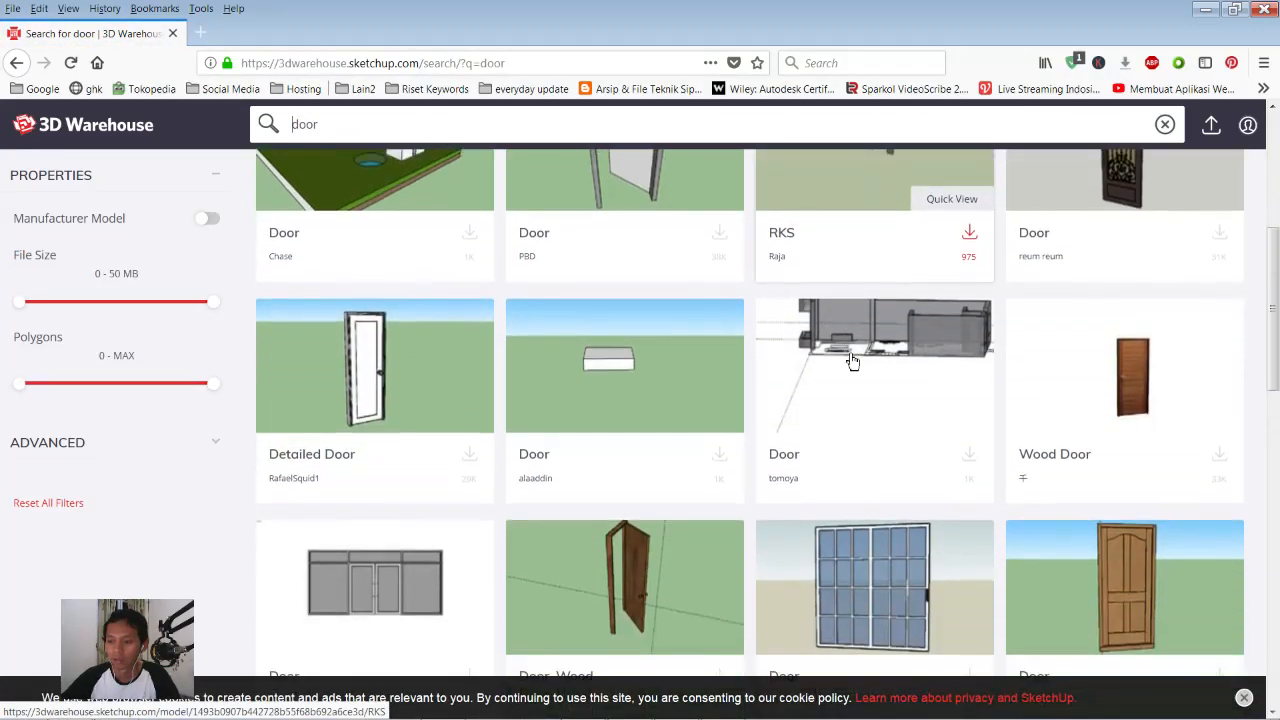
{"action": "scroll", "coordinate": [994, 366], "scroll_direction": "down", "scroll_amount": 2}
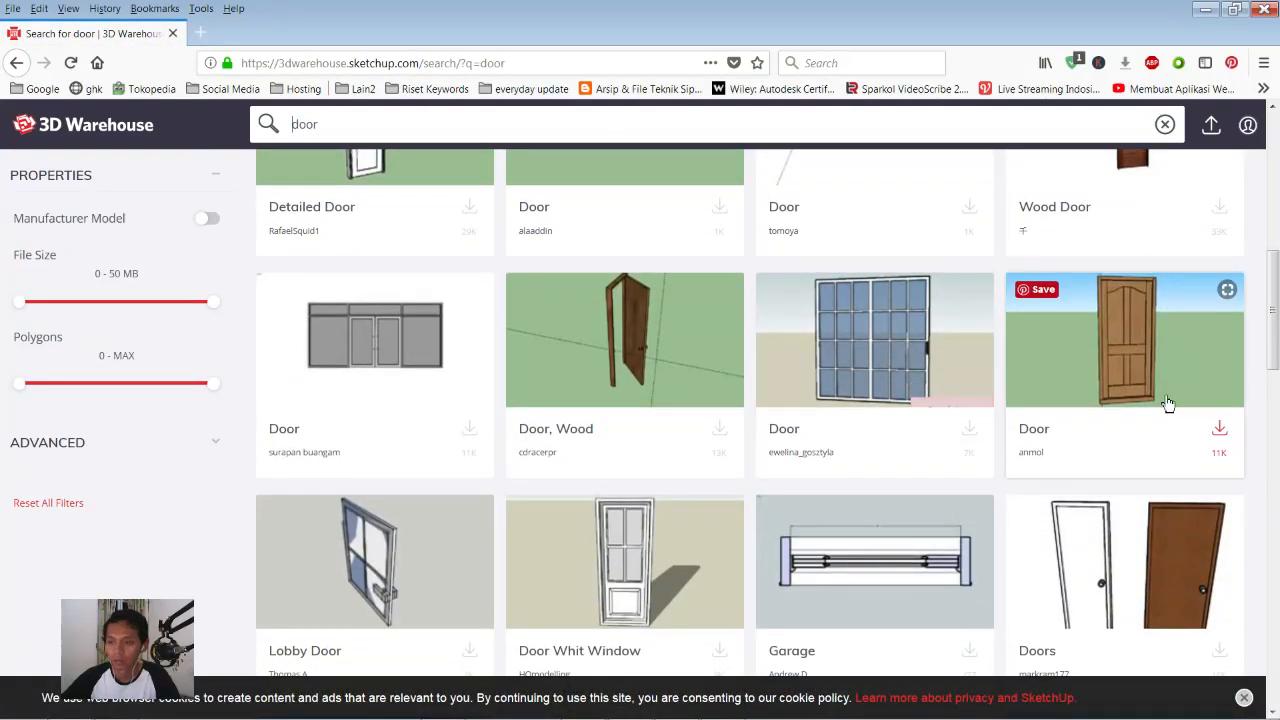
{"action": "scroll", "coordinate": [1163, 403], "scroll_direction": "up", "scroll_amount": 2}
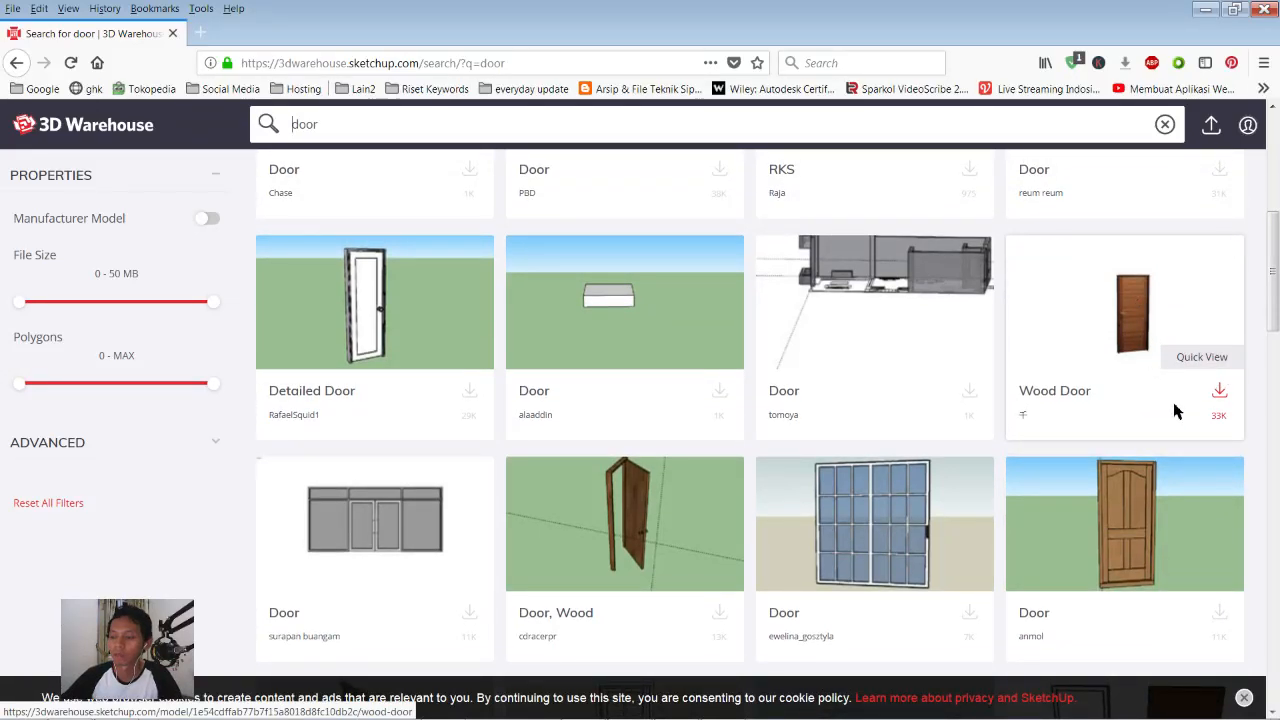
{"action": "left_click", "coordinate": [1173, 364]}
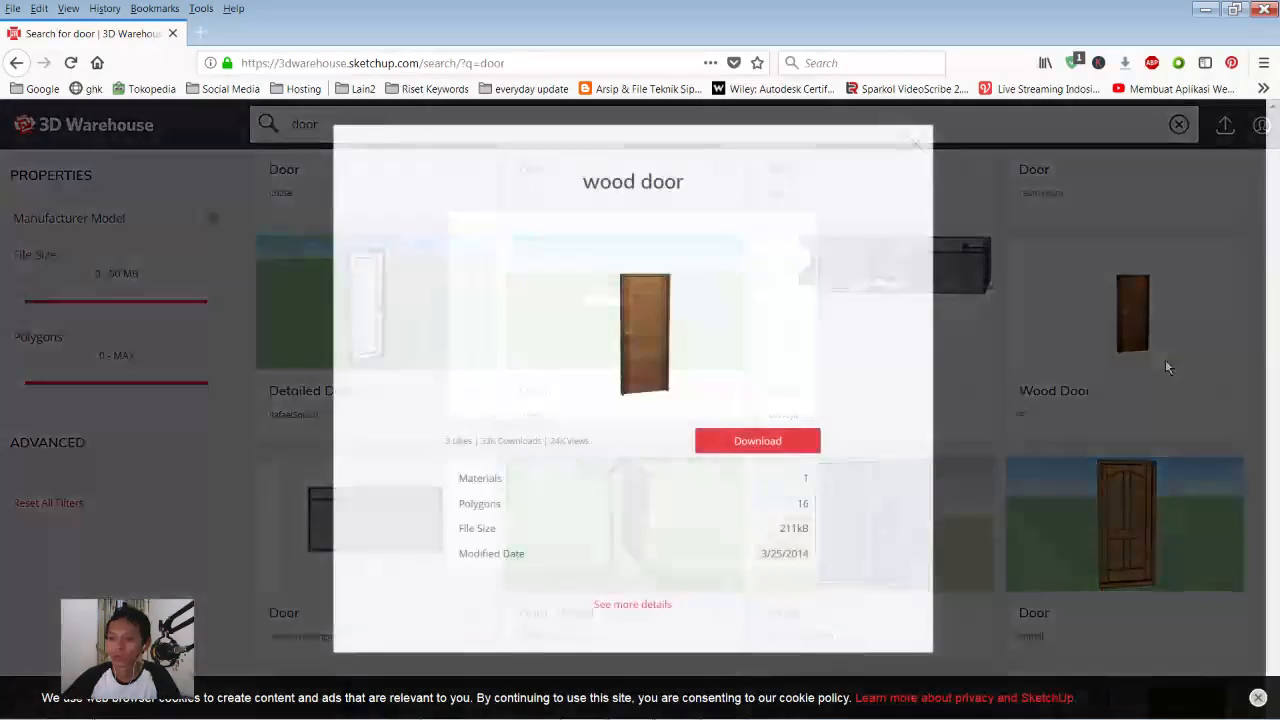
{"action": "left_click", "coordinate": [797, 443]}
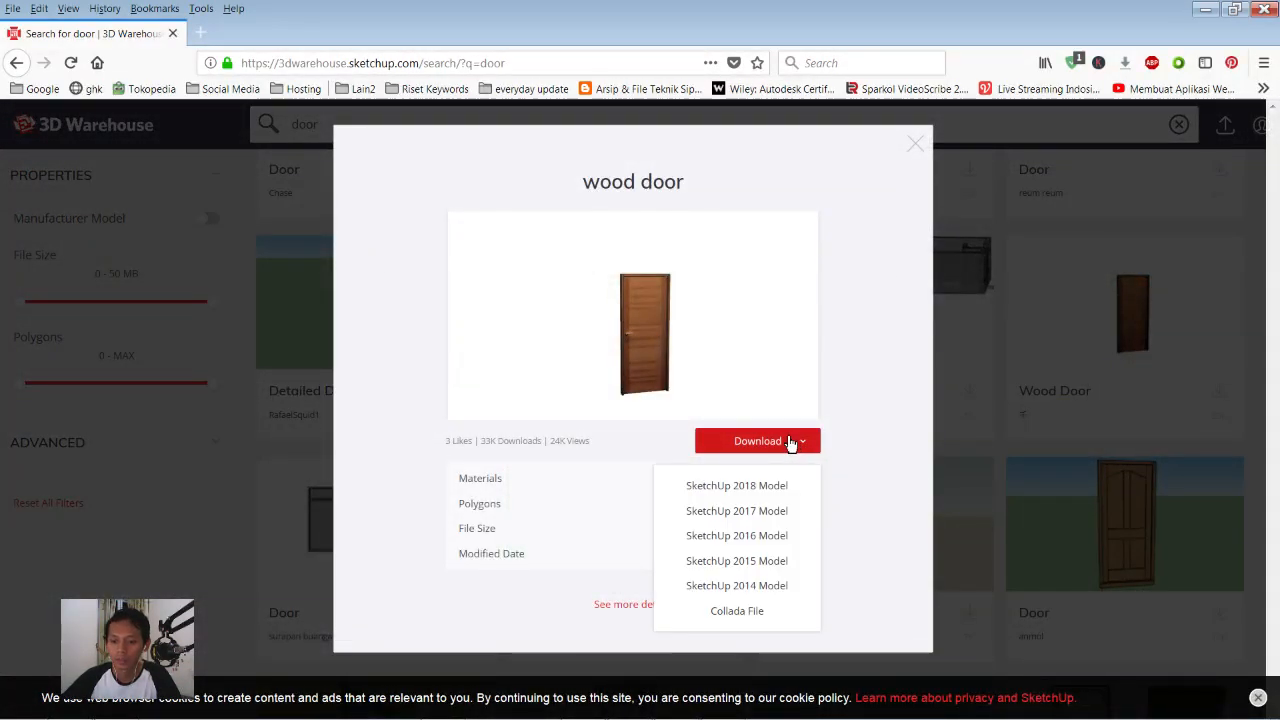
{"action": "left_click", "coordinate": [744, 540]}
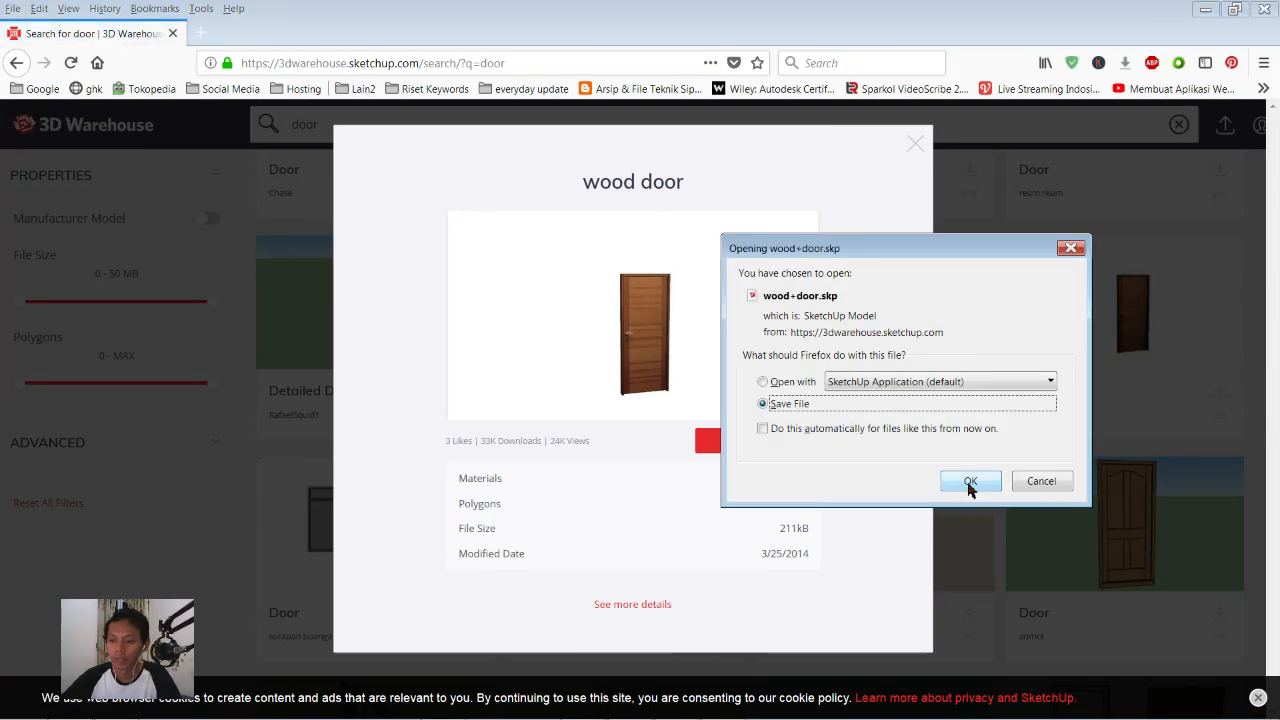
{"action": "left_click", "coordinate": [969, 484]}
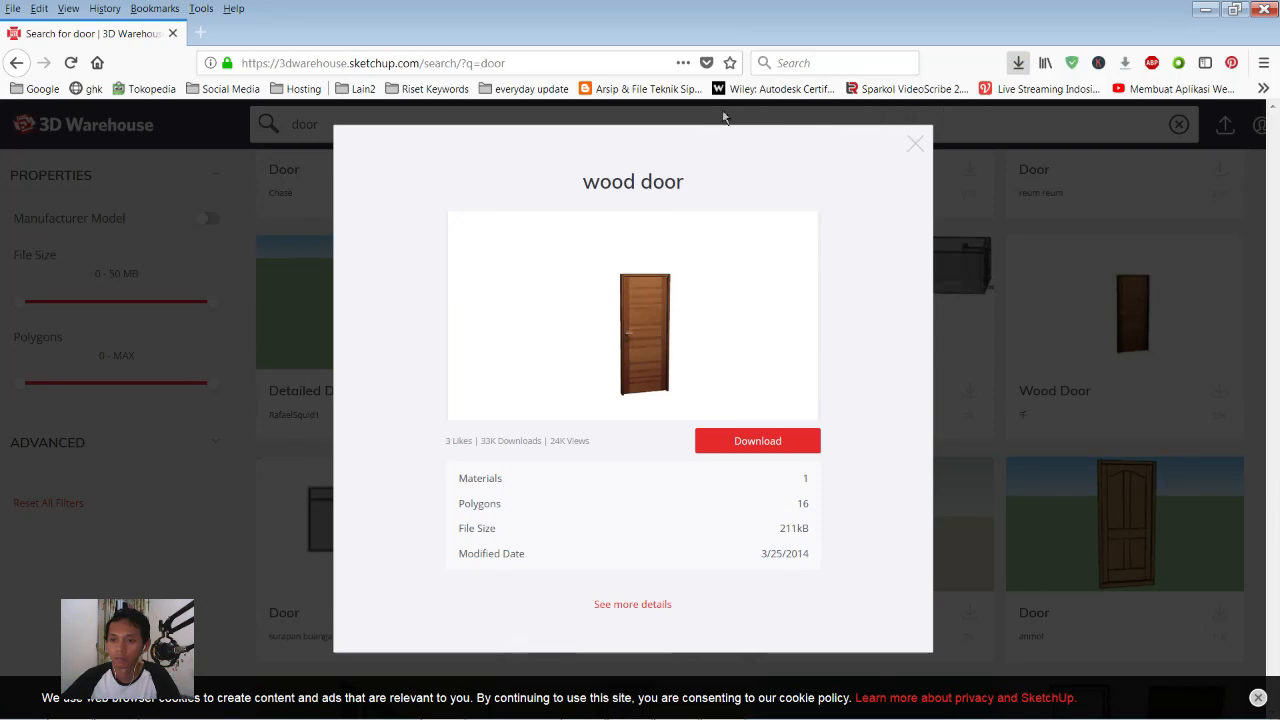
- Switch to SketchUp, import wood+door.skp from the Download folder and place the door on the floor near the outer wall opening
{"action": "left_click", "coordinate": [723, 705]}
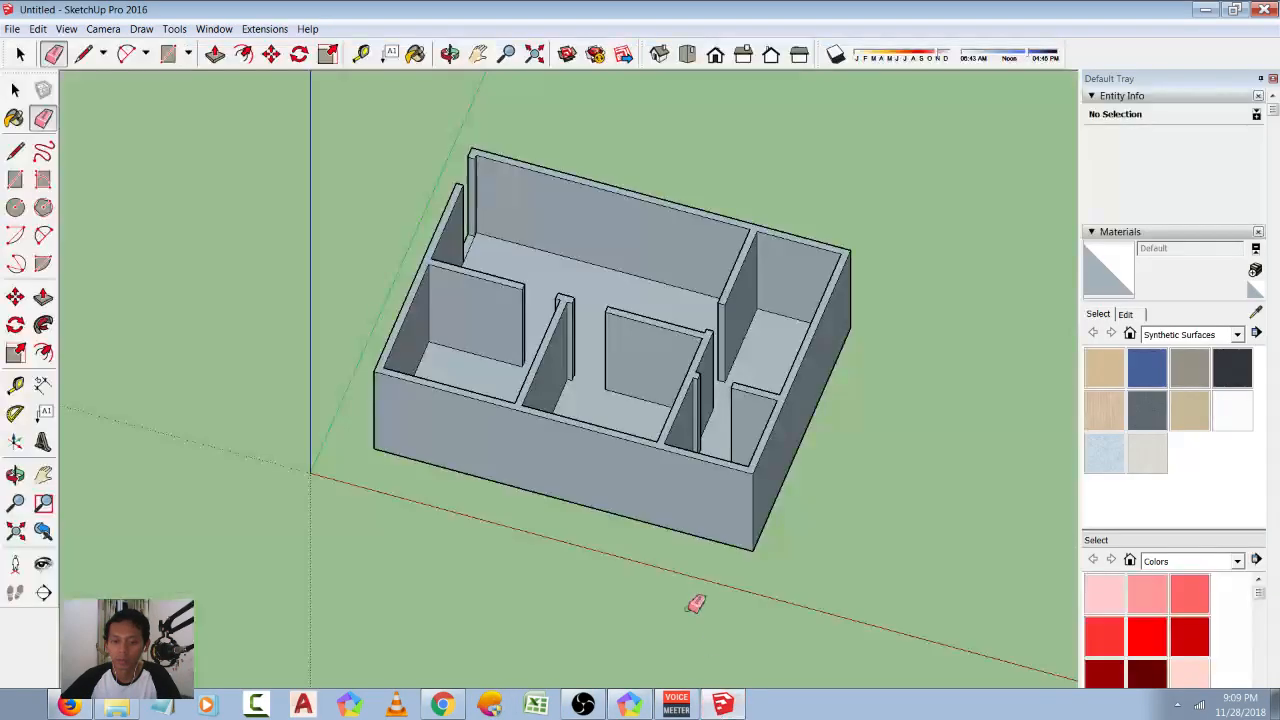
{"action": "left_click", "coordinate": [12, 29]}
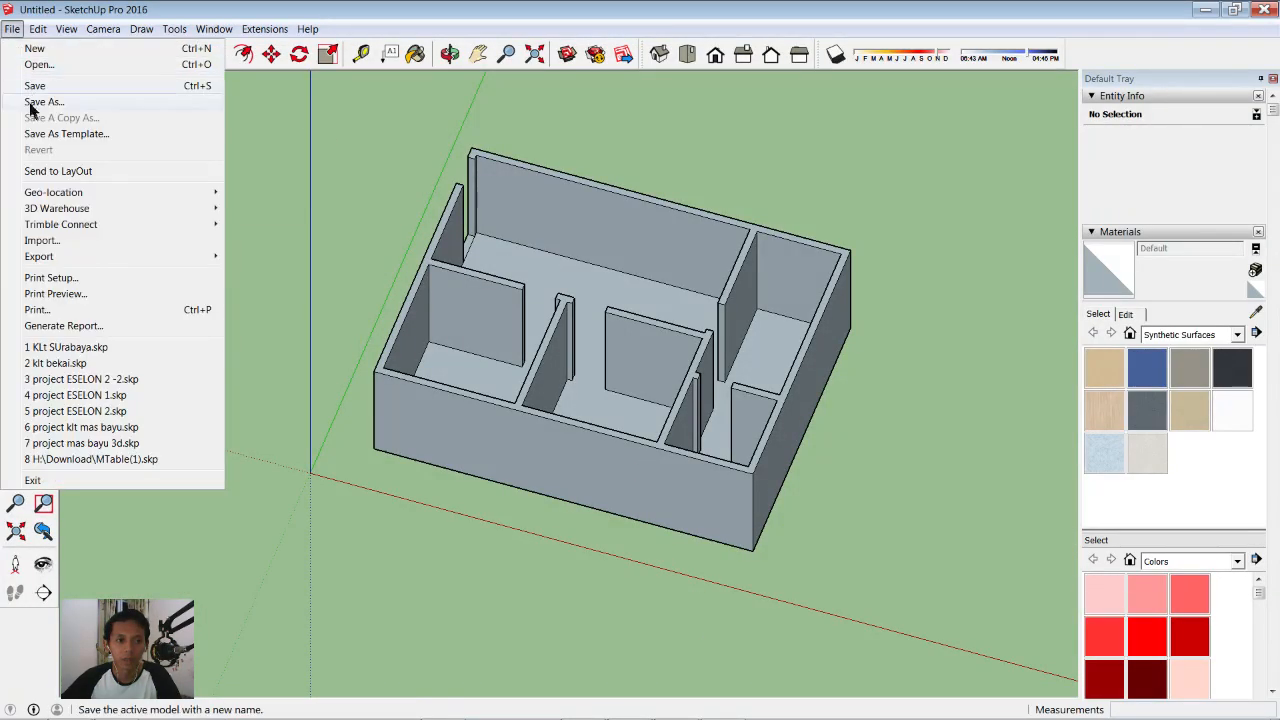
{"action": "left_click", "coordinate": [52, 248]}
{"action": "left_click", "coordinate": [600, 318]}
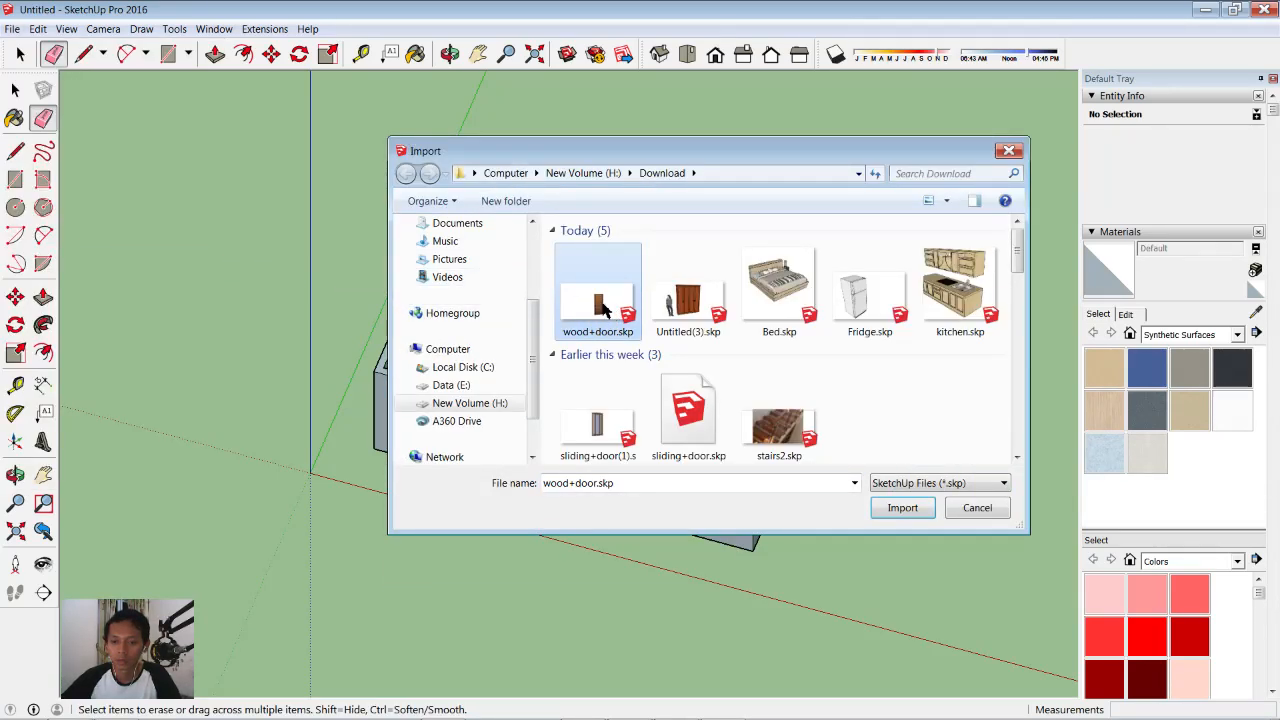
{"action": "left_click", "coordinate": [902, 508]}
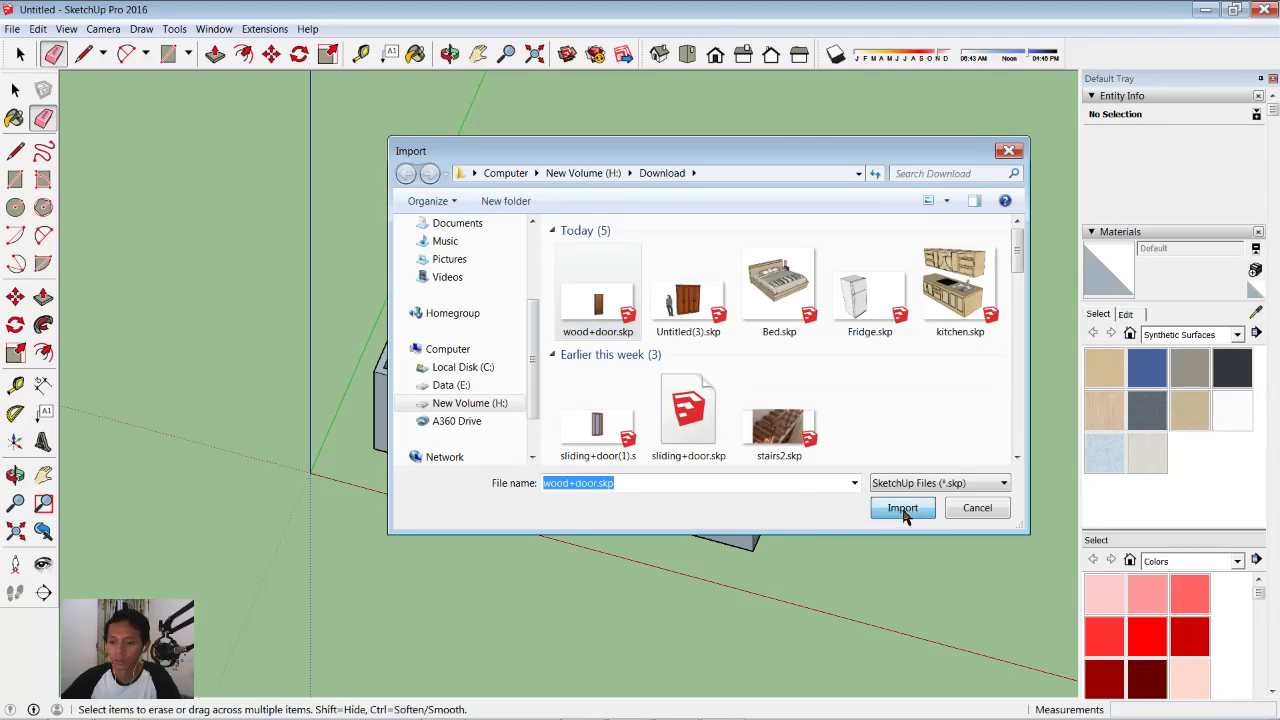
{"action": "middle_click_drag", "start_coordinate": [423, 323], "coordinate": [640, 500]}
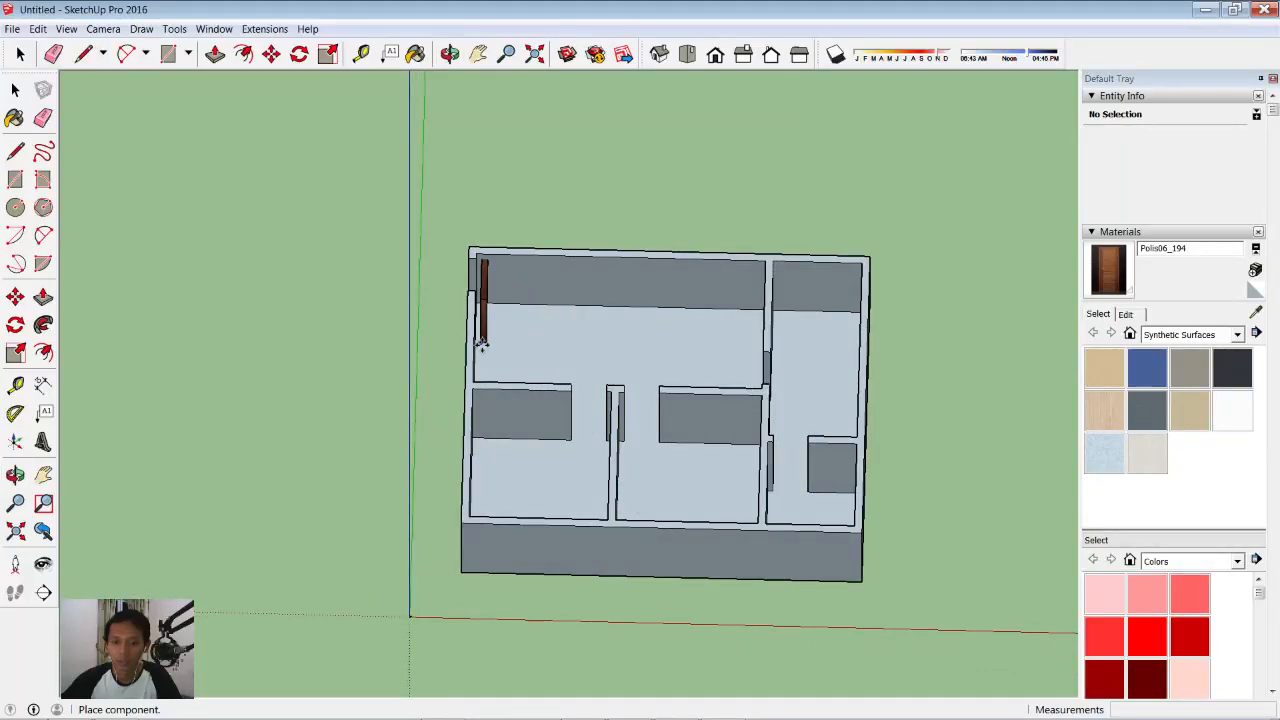
{"action": "left_click", "coordinate": [499, 352]}
- Move the door by its lower corner onto the floor corner of the outer wall's opening so it stands in the doorway
{"action": "middle_click_drag", "start_coordinate": [506, 348], "coordinate": [900, 310]}
{"action": "scroll", "coordinate": [462, 456], "scroll_direction": "up", "scroll_amount": 6}
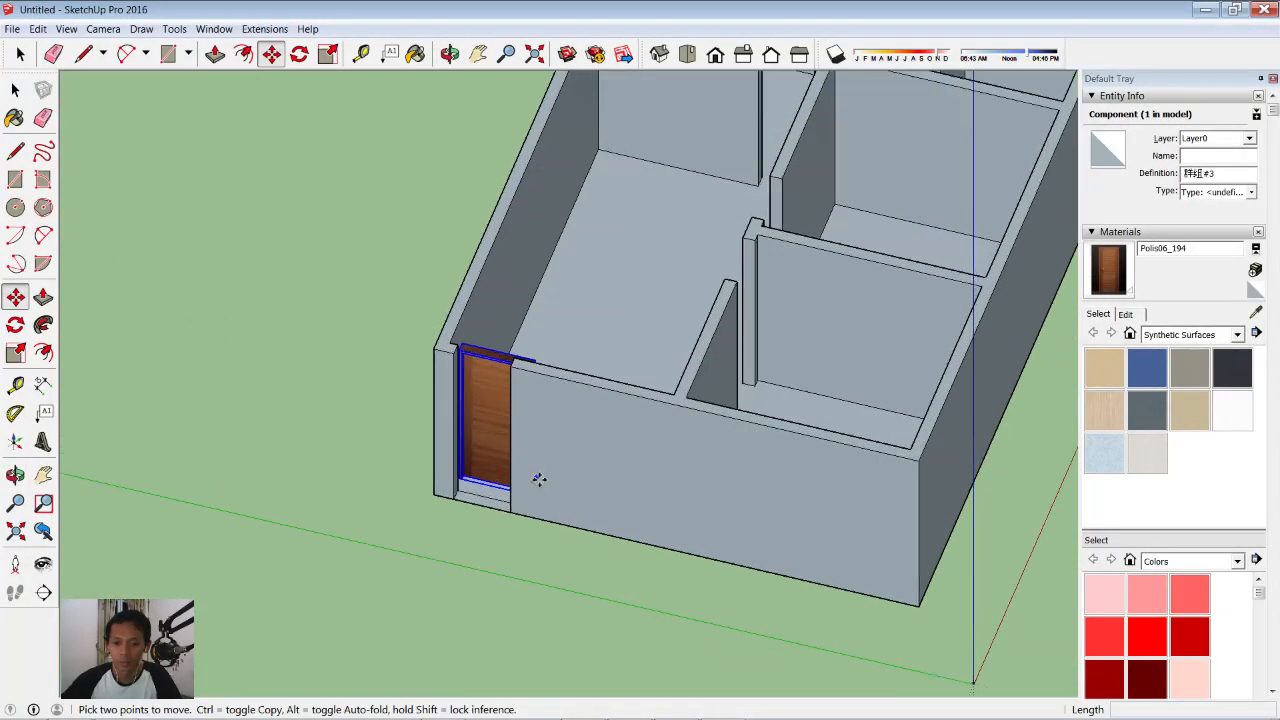
{"action": "middle_click_drag", "start_coordinate": [473, 414], "coordinate": [437, 348], "text": "shift"}
{"action": "middle_click_drag", "start_coordinate": [533, 317], "coordinate": [90, 375]}
{"action": "middle_click_drag", "start_coordinate": [734, 243], "coordinate": [79, 286]}
{"action": "key", "text": "m"}
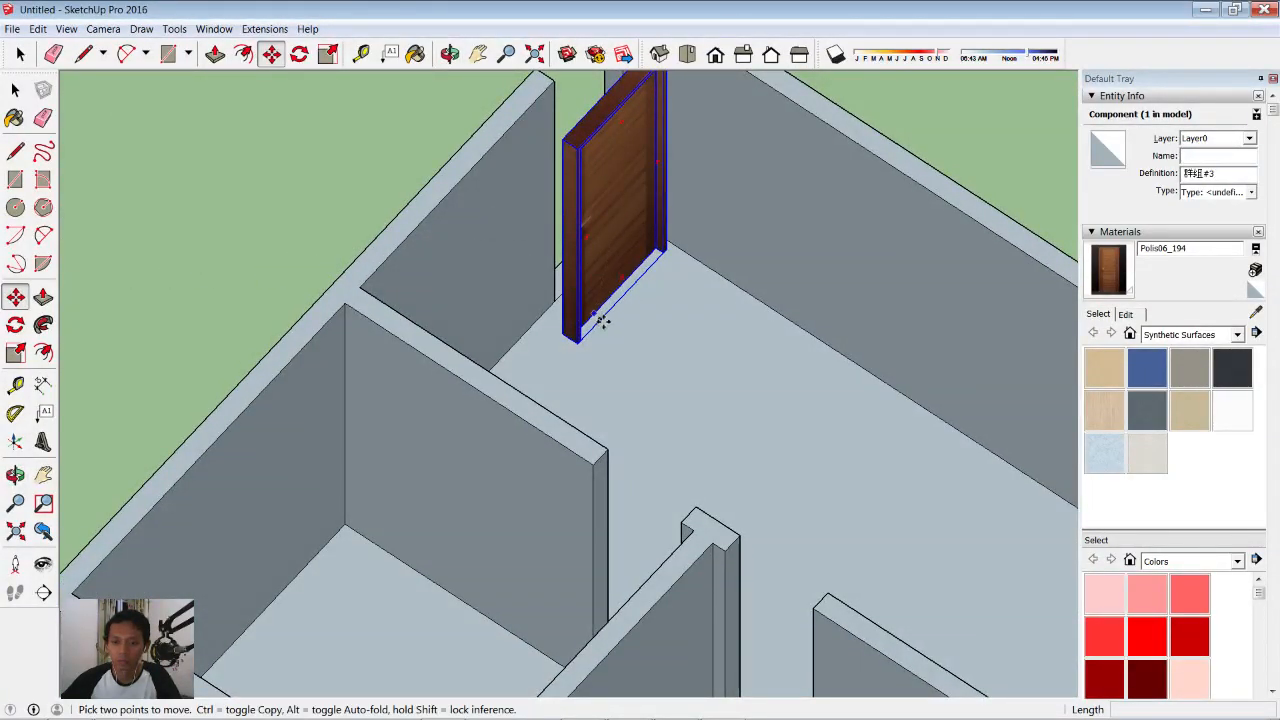
{"action": "scroll", "coordinate": [598, 340], "scroll_direction": "up", "scroll_amount": 3}
{"action": "scroll", "coordinate": [560, 346], "scroll_direction": "up", "scroll_amount": 1}
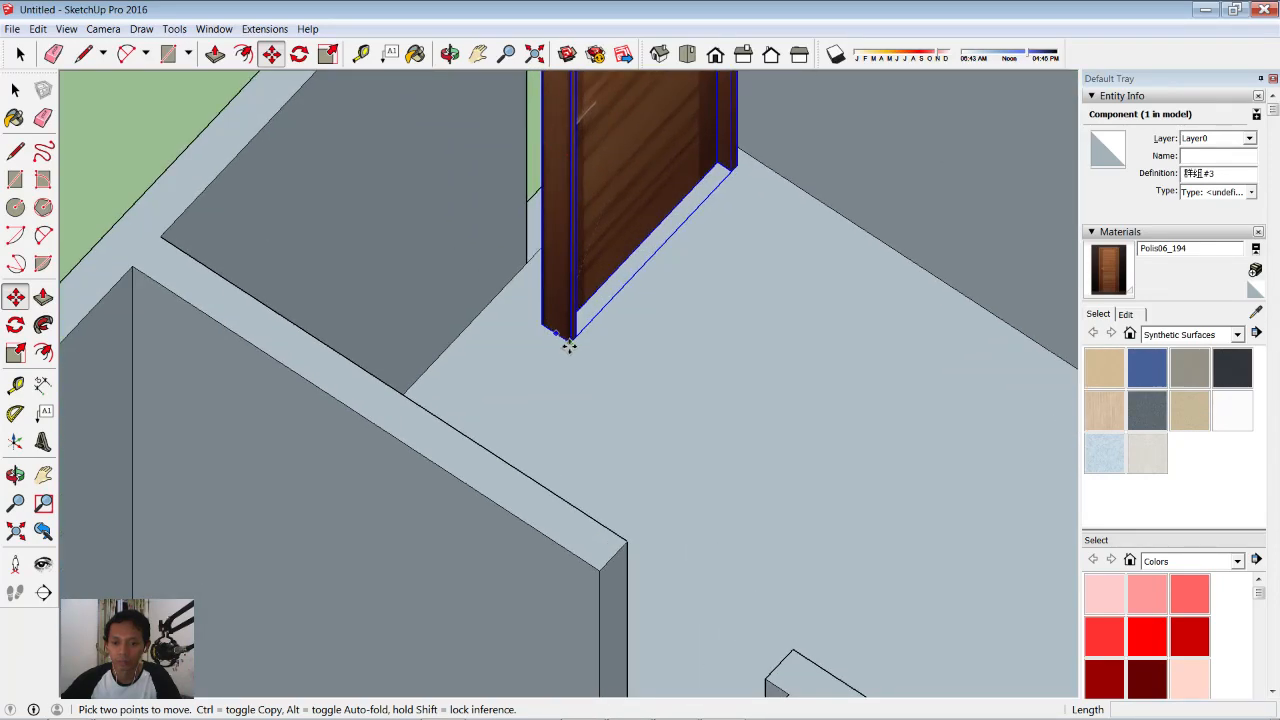
{"action": "left_click", "coordinate": [568, 345]}
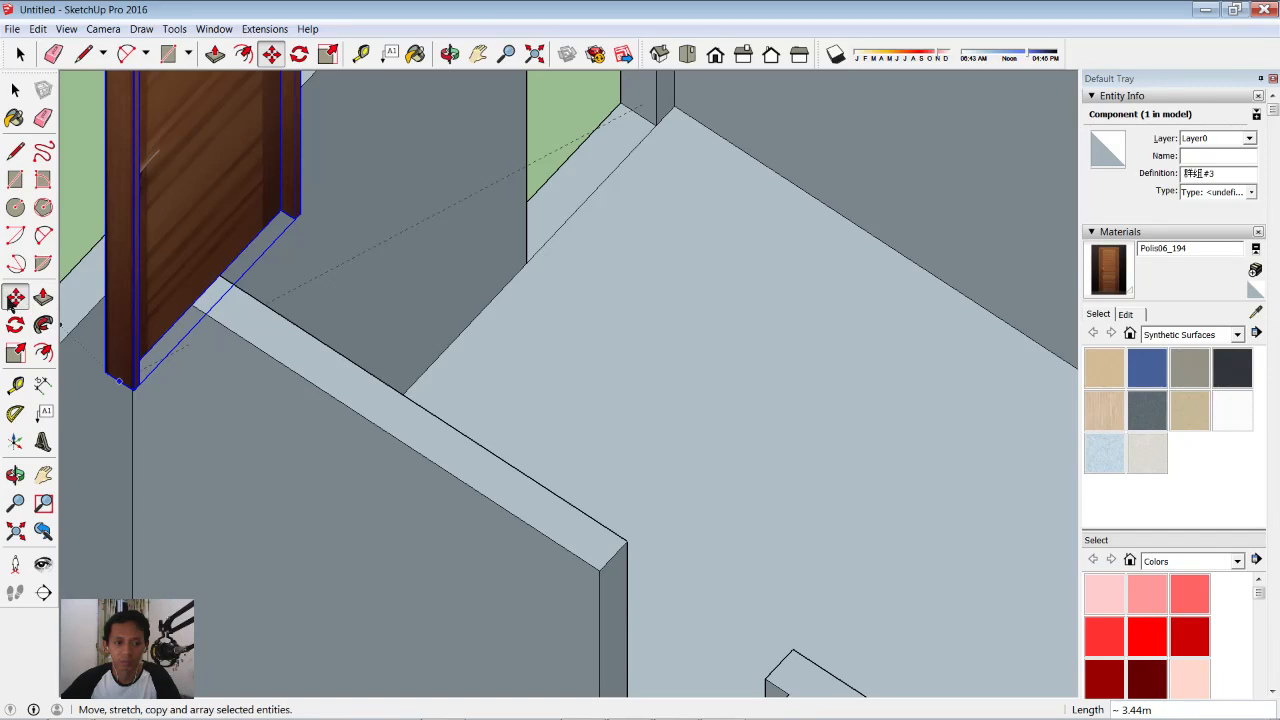
{"action": "left_click", "coordinate": [530, 265]}
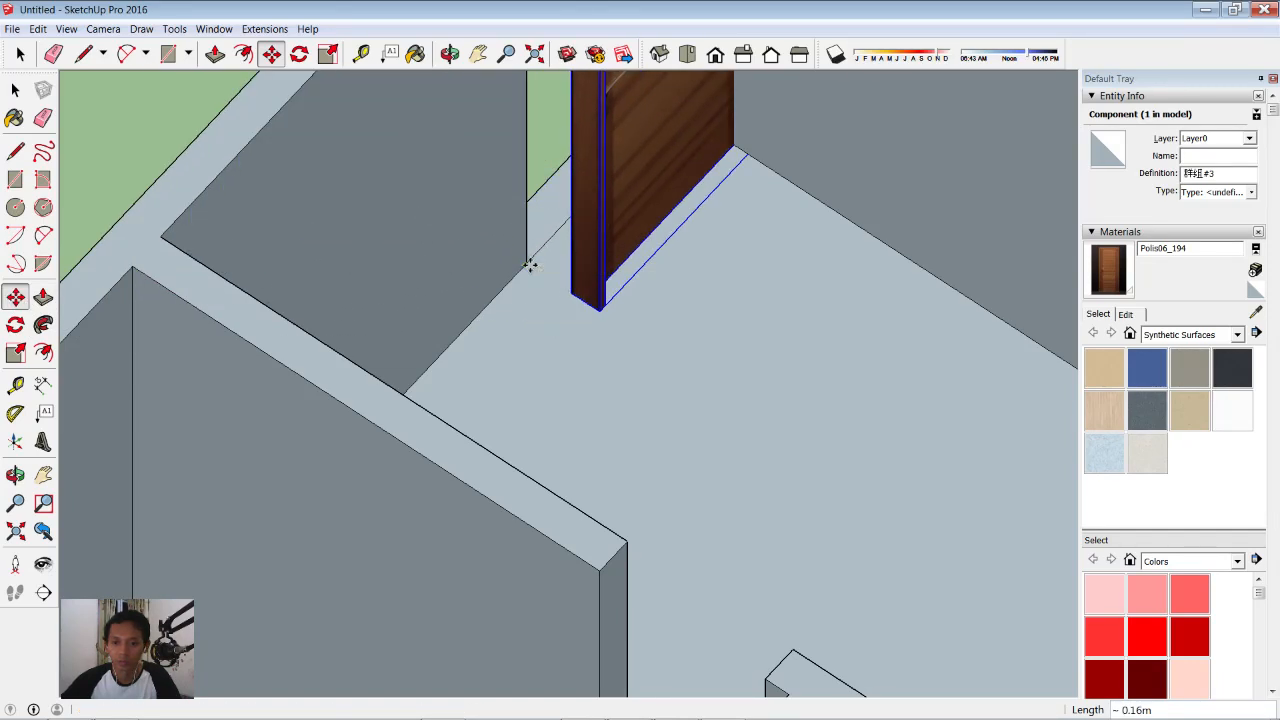
{"action": "left_click", "coordinate": [600, 313]}
{"action": "left_click", "coordinate": [530, 263]}
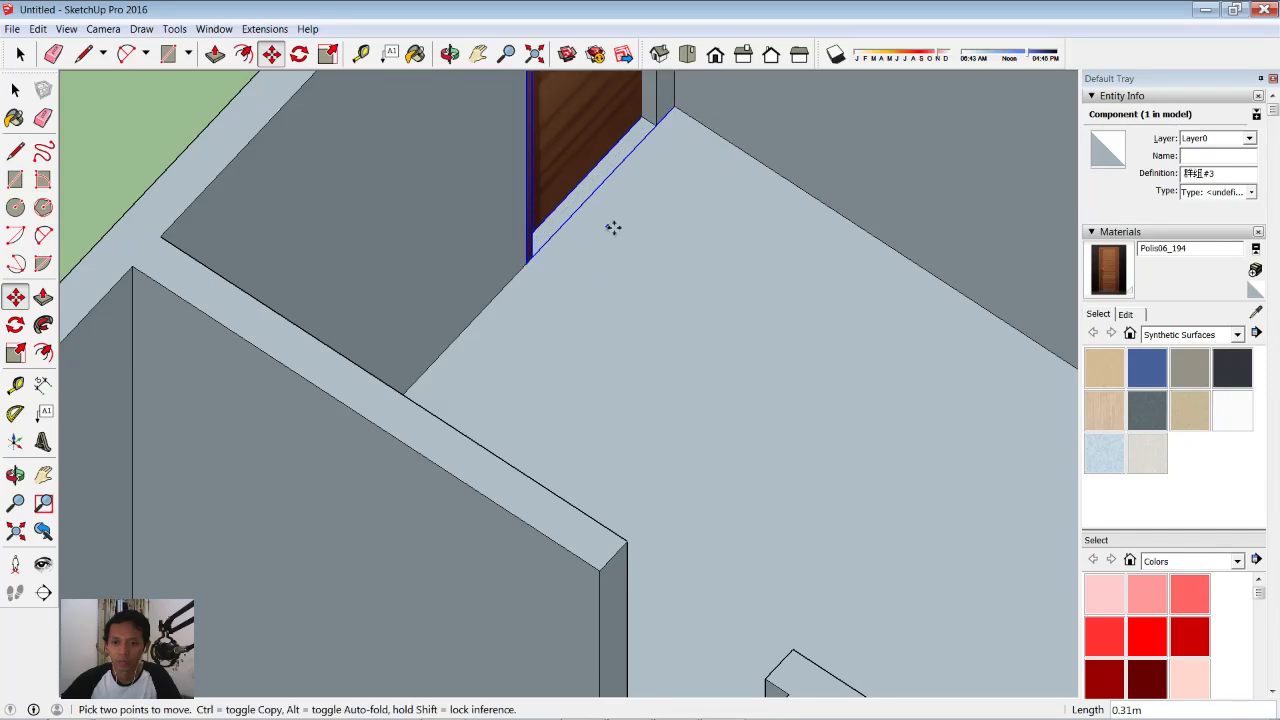
- Scale the door down uniformly about its opposite lower corner so its width fits between the sides of the outer doorway
{"action": "scroll", "coordinate": [582, 242], "scroll_direction": "down", "scroll_amount": 5}
{"action": "mouse_move", "coordinate": [640, 214]}
{"action": "middle_mouse_down"}
{"action": "mouse_move", "coordinate": [446, 251]}
{"action": "mouse_move", "coordinate": [323, 317]}
{"action": "mouse_move", "coordinate": [479, 343]}
{"action": "mouse_move", "coordinate": [901, 241]}
{"action": "middle_mouse_up"}
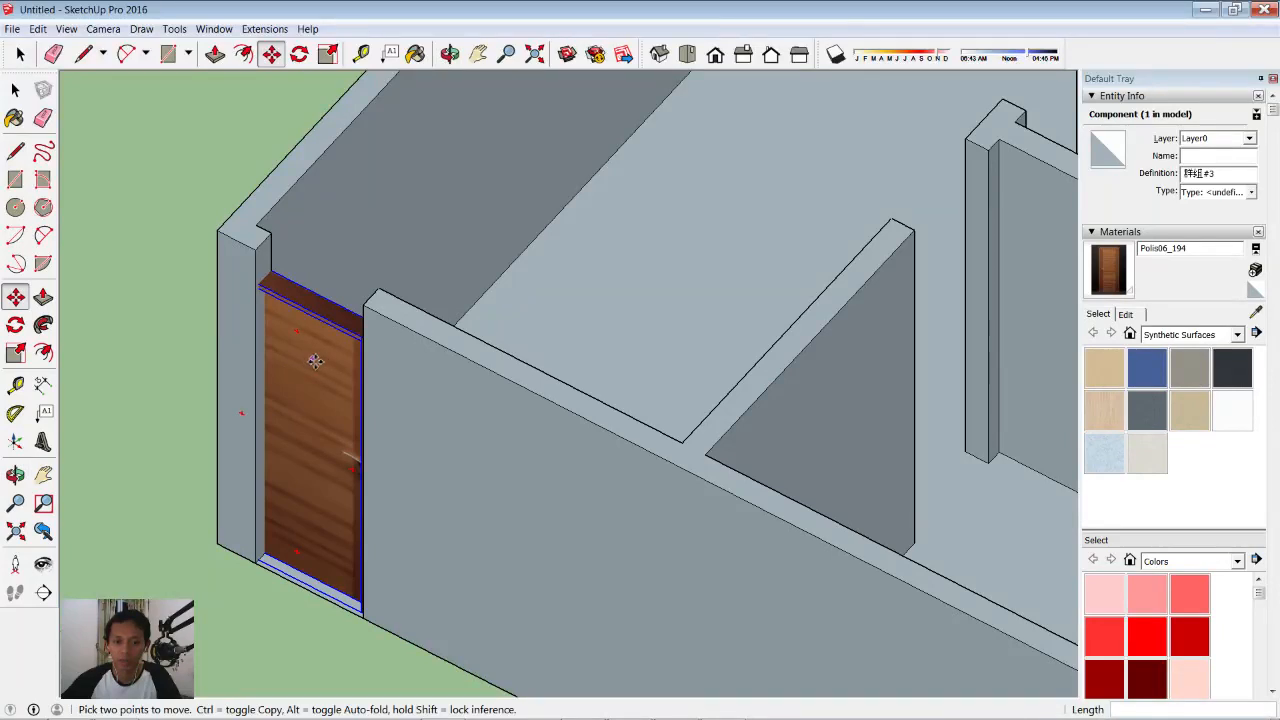
{"action": "scroll", "coordinate": [314, 357], "scroll_direction": "down", "scroll_amount": 5}
{"action": "scroll", "coordinate": [316, 400], "scroll_direction": "up", "scroll_amount": 4}
{"action": "scroll", "coordinate": [318, 430], "scroll_direction": "up", "scroll_amount": 2}
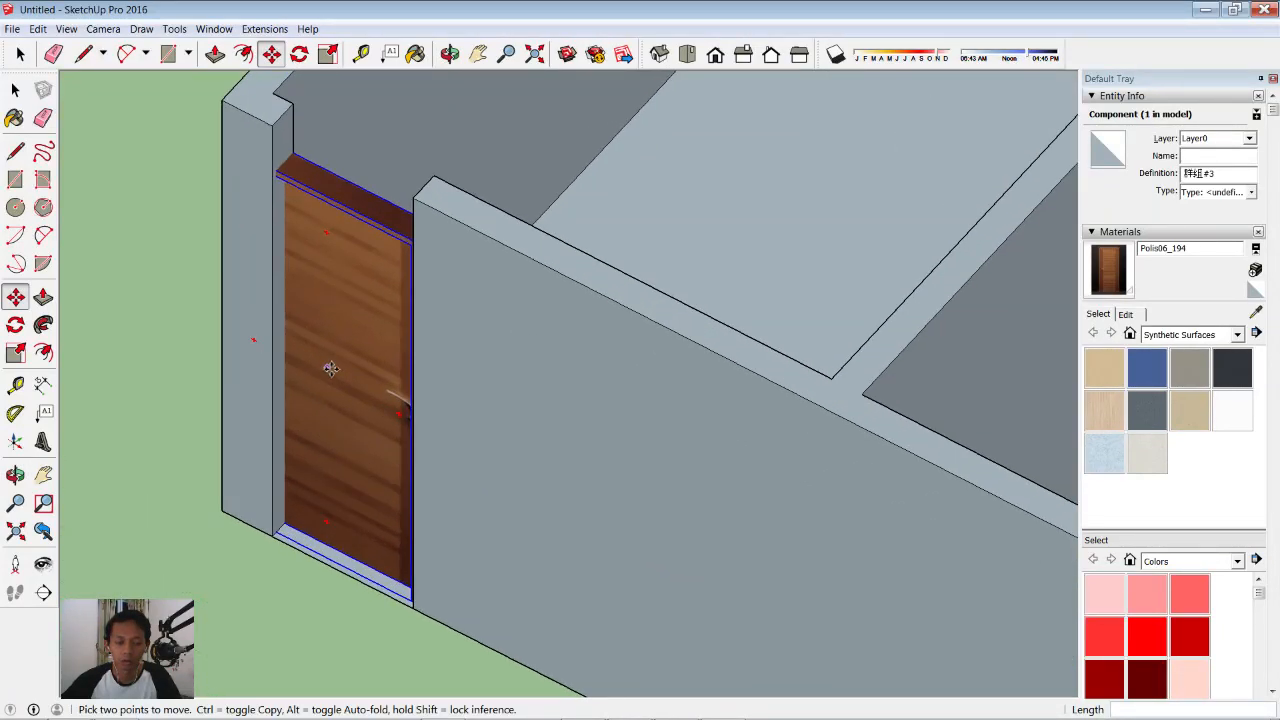
{"action": "left_click", "coordinate": [15, 355]}
{"action": "middle_click_drag", "start_coordinate": [294, 325], "coordinate": [381, 453]}
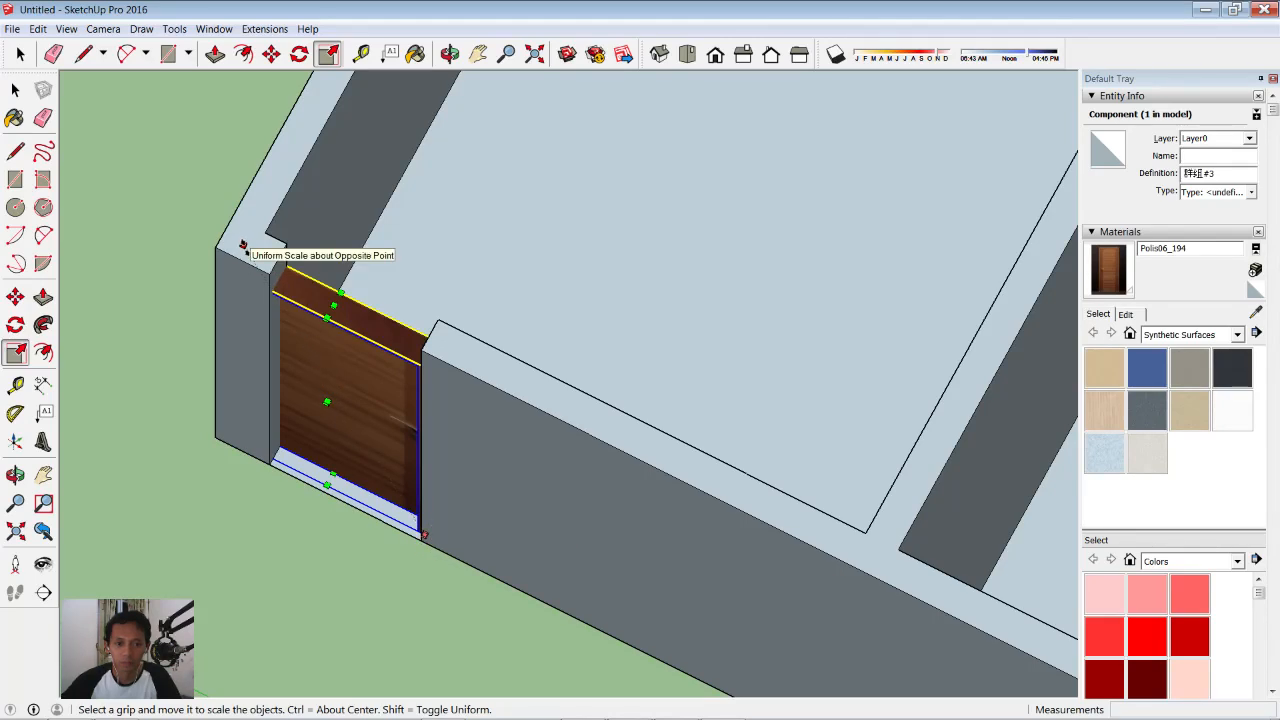
{"action": "left_click_drag", "start_coordinate": [242, 244], "coordinate": [270, 317]}
- Draw a rectangle about 0.07 x 0.15 m on the doorway's side face, starting at the door frame's upper corner
{"action": "scroll", "coordinate": [416, 283], "scroll_direction": "down", "scroll_amount": 2}
{"action": "middle_click_drag", "start_coordinate": [414, 364], "coordinate": [345, 366], "text": "shift"}
{"action": "scroll", "coordinate": [325, 141], "scroll_direction": "up", "scroll_amount": 1}
{"action": "scroll", "coordinate": [330, 148], "scroll_direction": "up", "scroll_amount": 1}
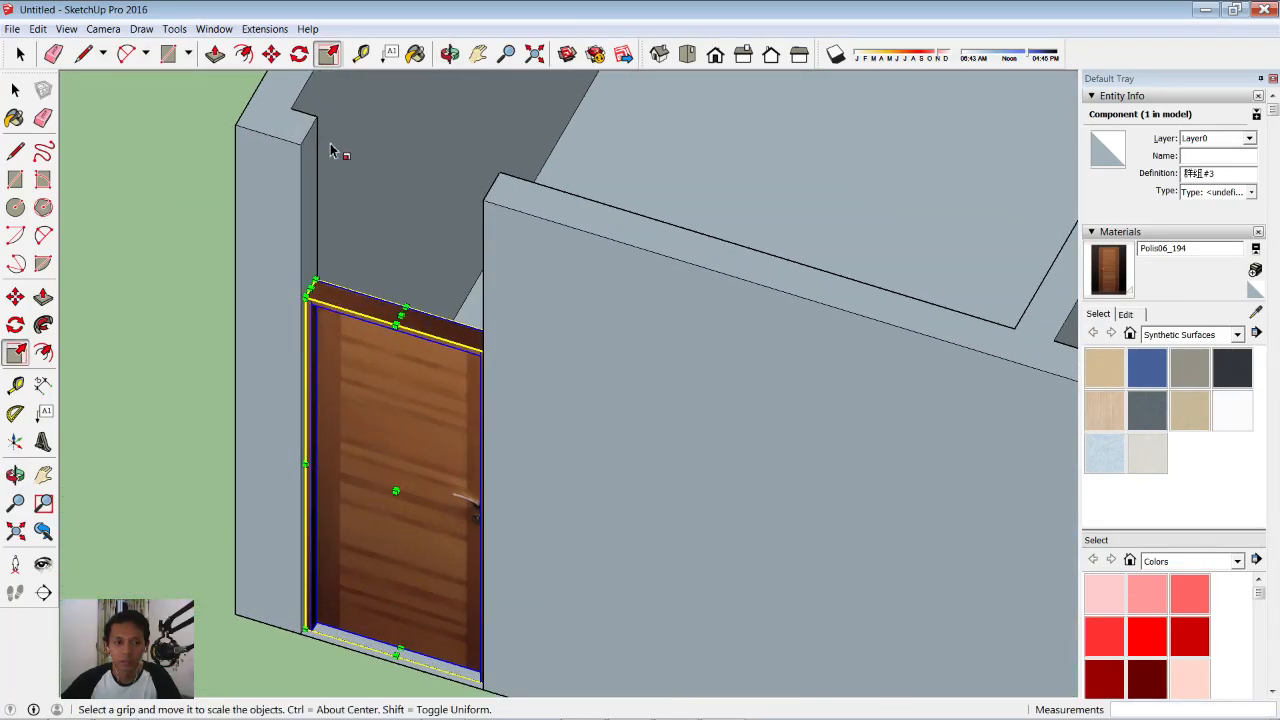
{"action": "left_click", "coordinate": [15, 182]}
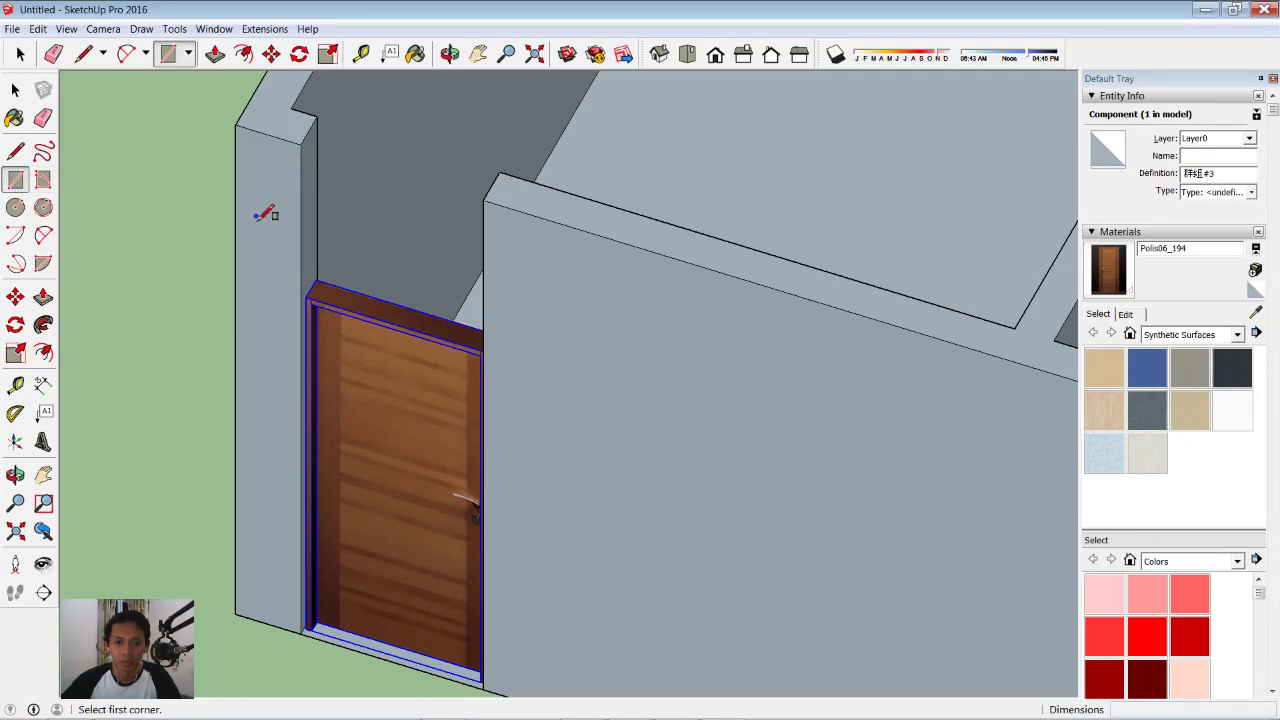
{"action": "scroll", "coordinate": [310, 289], "scroll_direction": "up", "scroll_amount": 2}
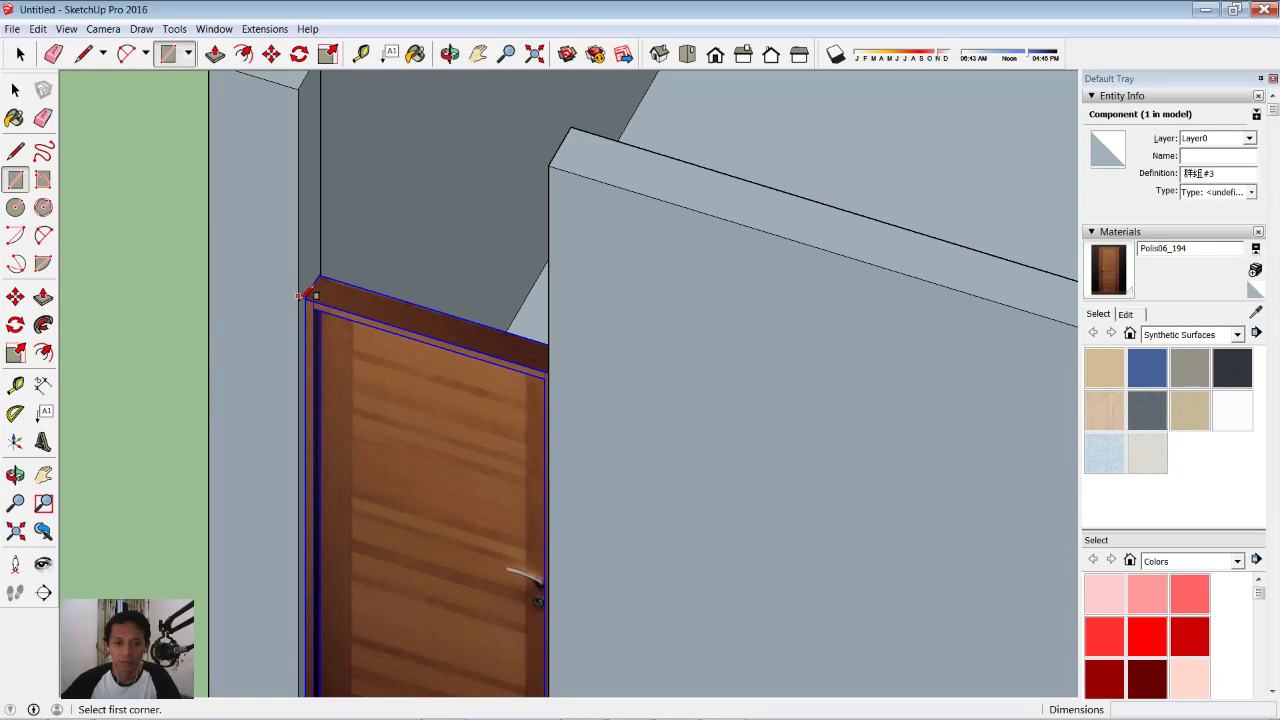
{"action": "left_click", "coordinate": [300, 298]}
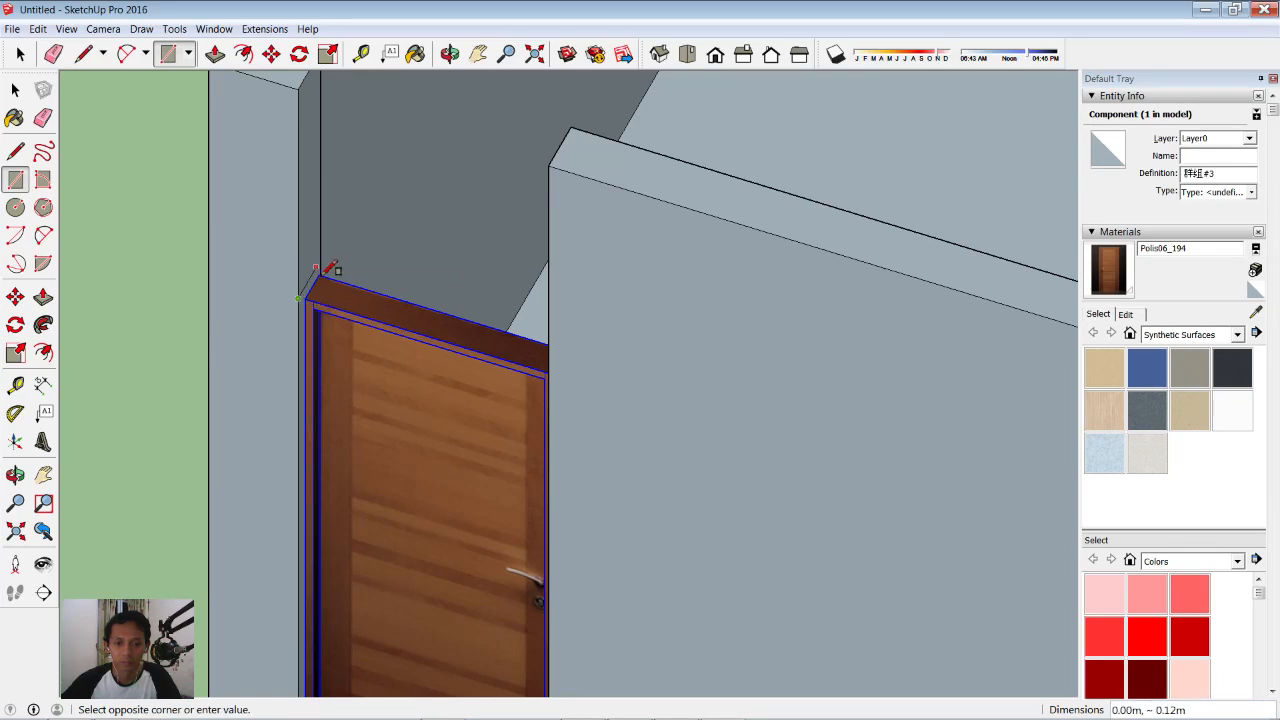
{"action": "left_click", "coordinate": [322, 241]}
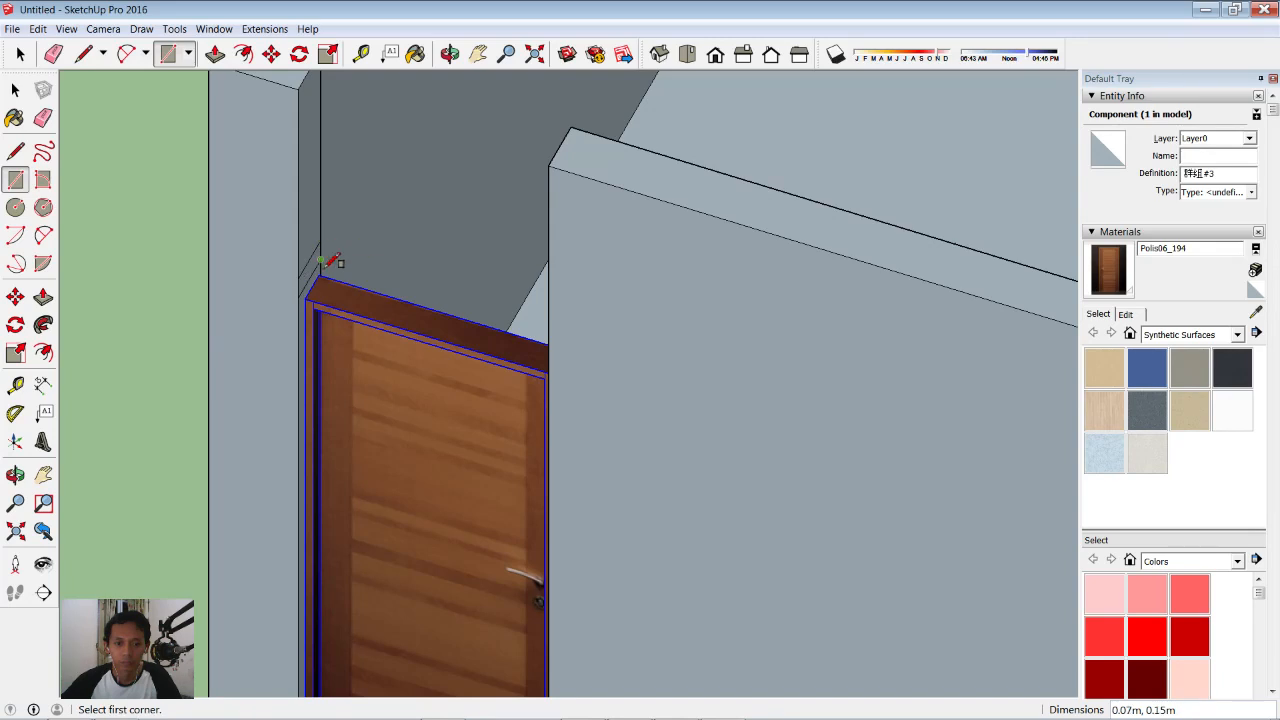
- Push/Pull the small rectangle across the doorway to the opposite wall end and raise its top face level with the wall top
{"action": "scroll", "coordinate": [348, 280], "scroll_direction": "down", "scroll_amount": 2}
{"action": "left_click", "coordinate": [43, 297]}
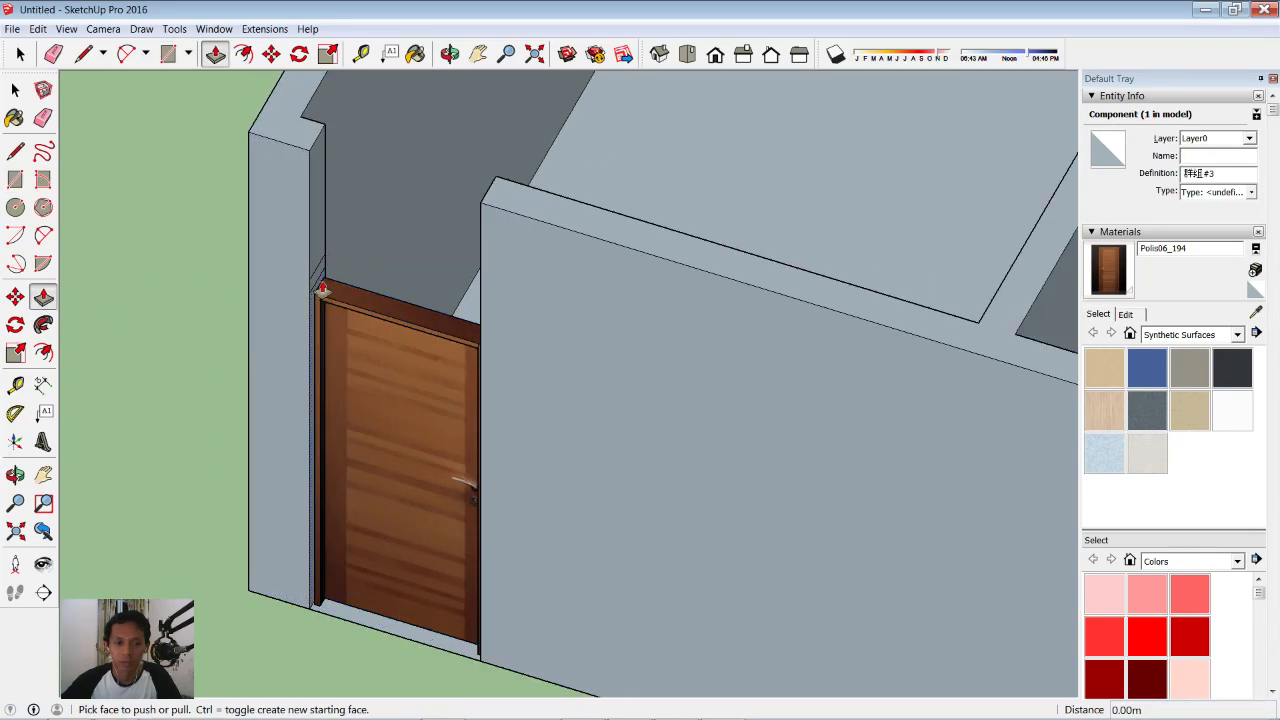
{"action": "left_click", "coordinate": [322, 283]}
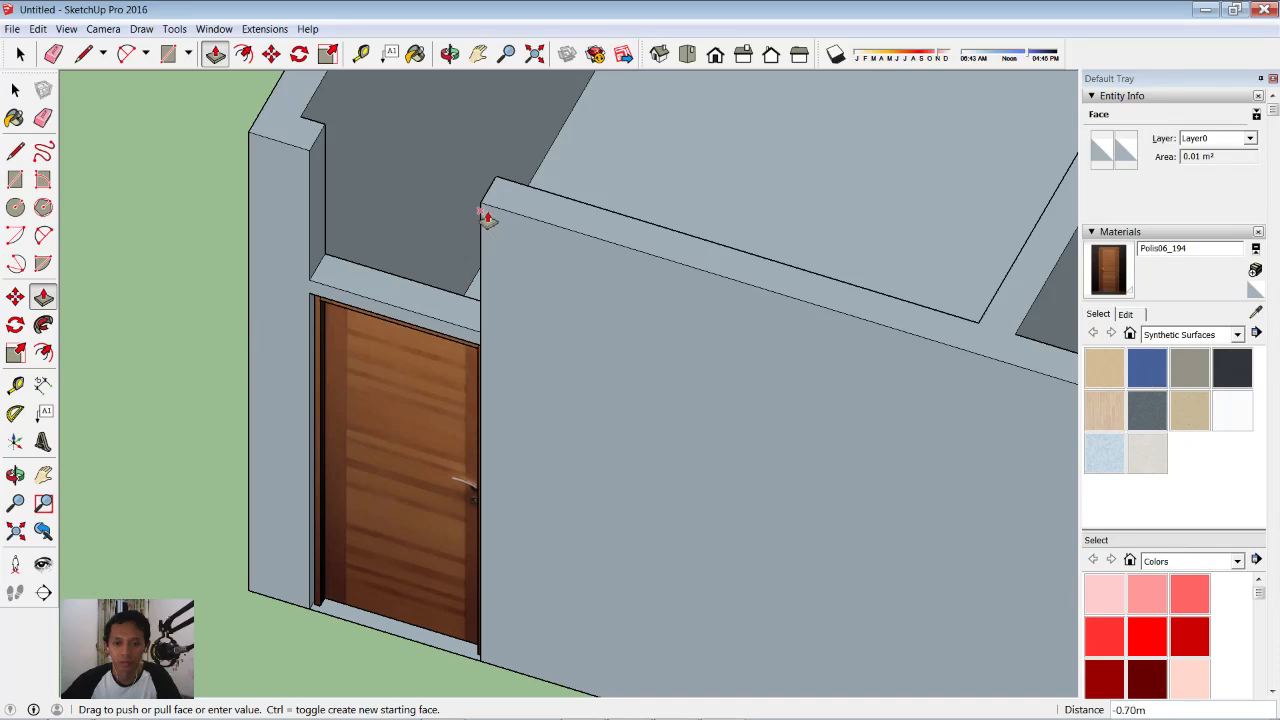
{"action": "left_click", "coordinate": [481, 210]}
{"action": "left_click", "coordinate": [408, 293]}
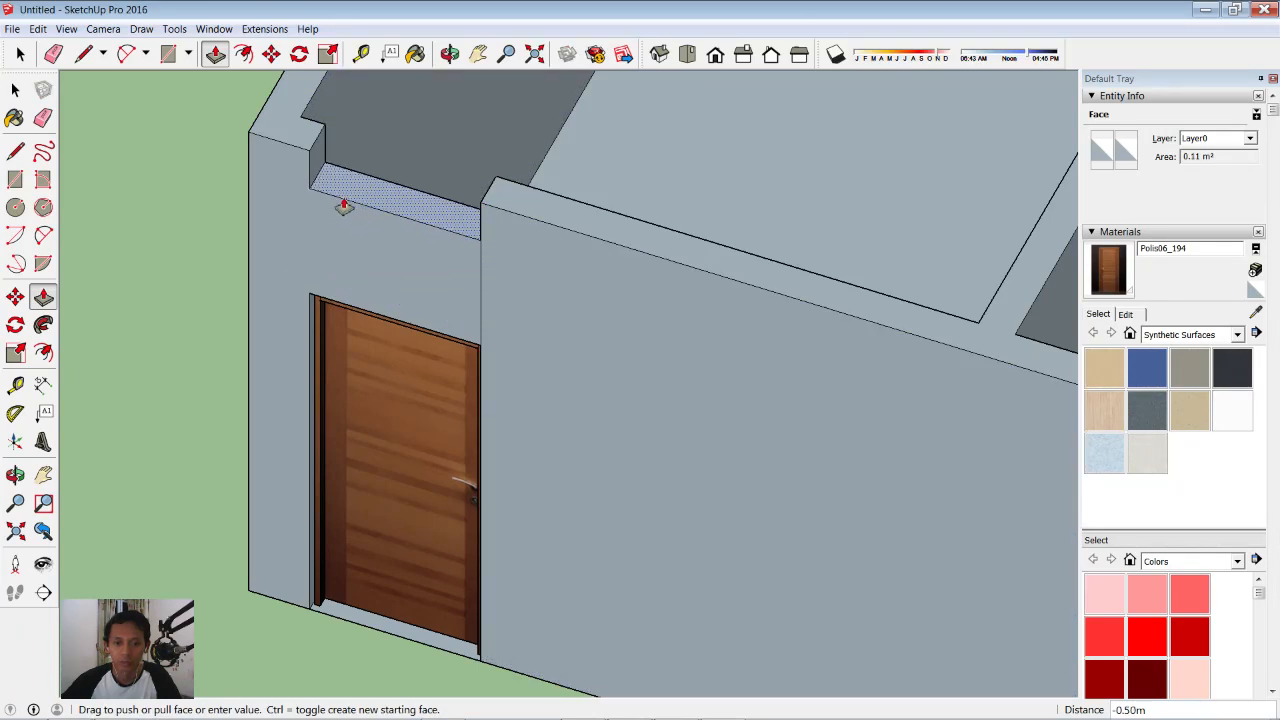
{"action": "left_click", "coordinate": [313, 158]}
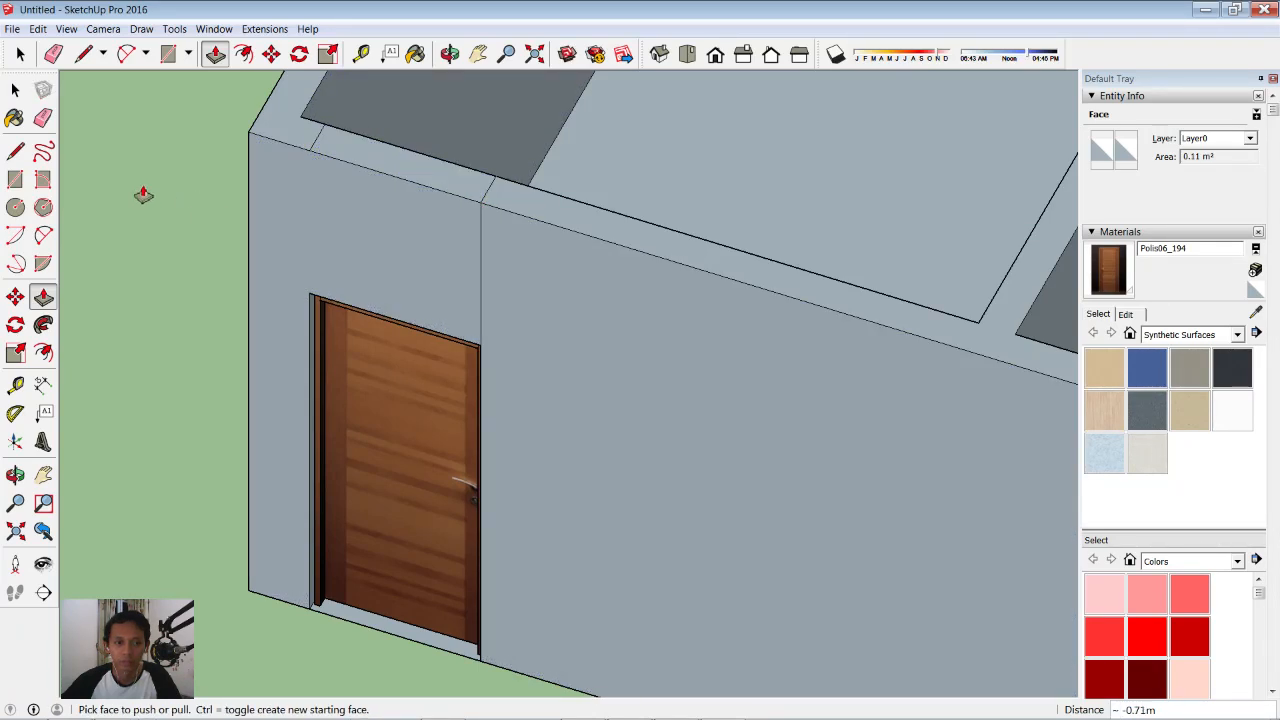
- Erase the leftover seam lines on the outer wall where the new section above the door joins it
{"action": "left_click", "coordinate": [43, 120]}
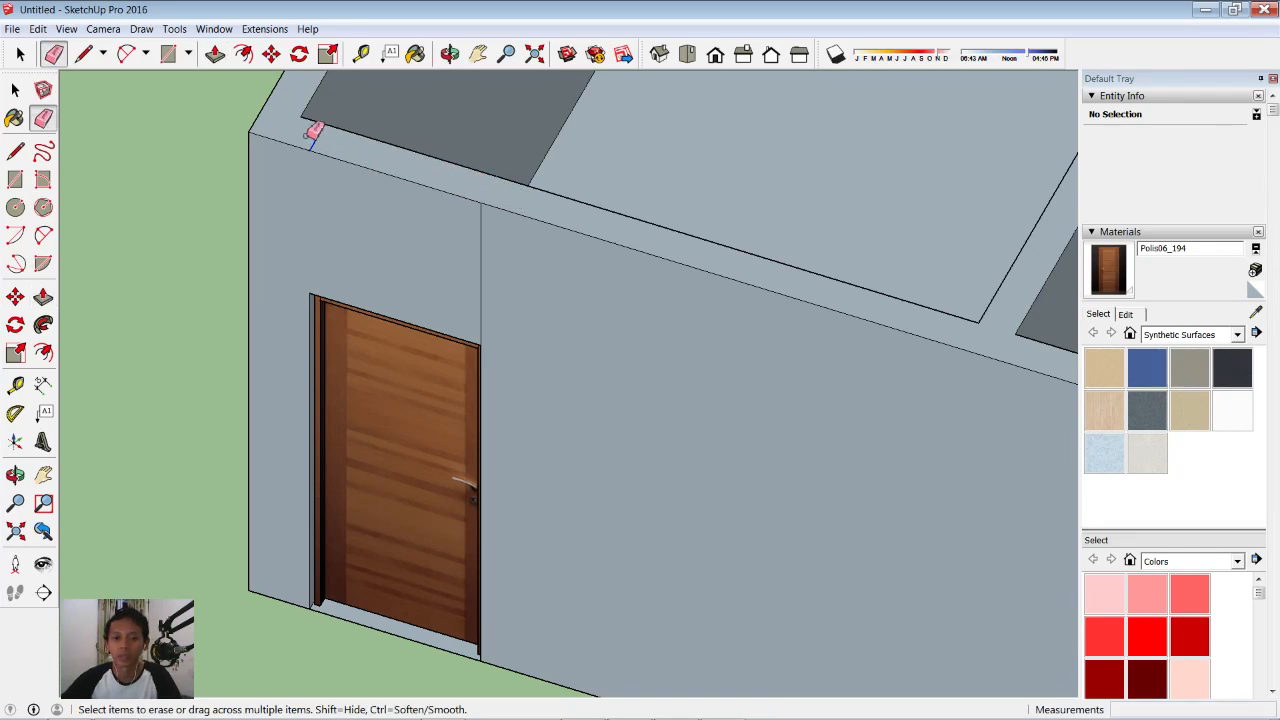
{"action": "middle_click_drag", "start_coordinate": [490, 261], "coordinate": [171, 306]}
{"action": "middle_click_drag", "start_coordinate": [548, 307], "coordinate": [366, 229]}
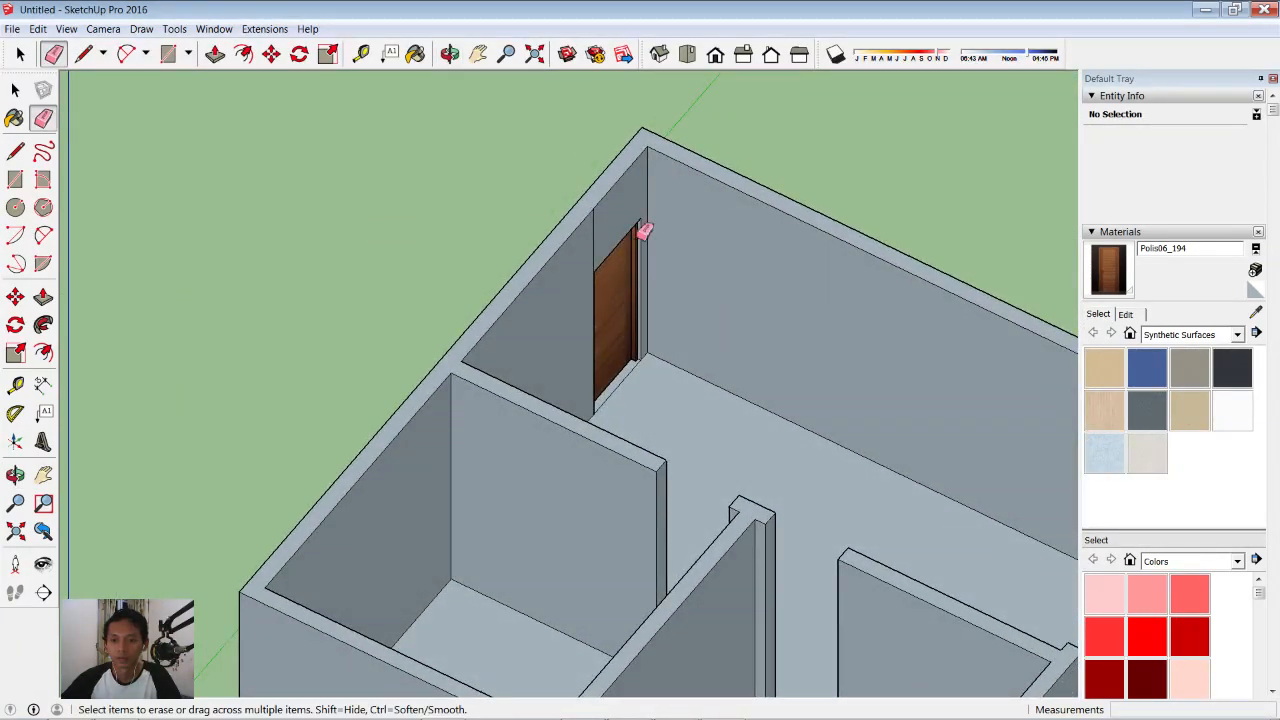
{"action": "scroll", "coordinate": [610, 308], "scroll_direction": "down", "scroll_amount": 2}
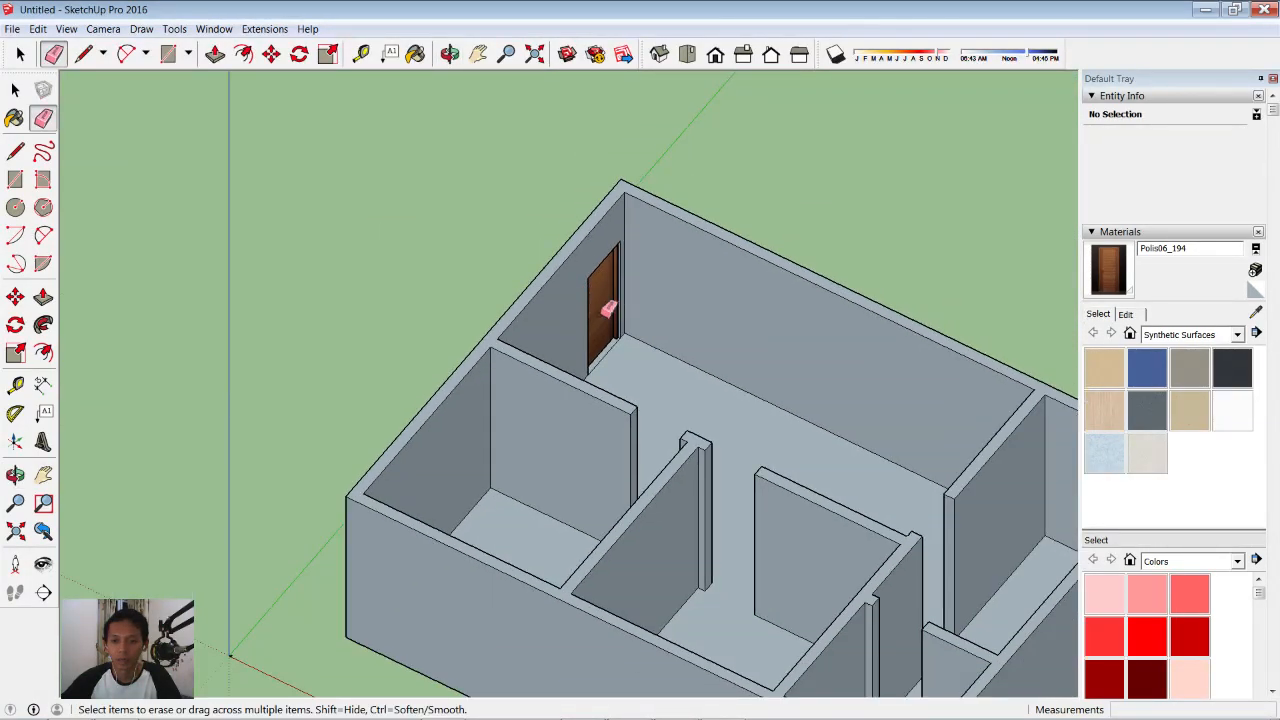
- Copy the outer door about 1.91 m straight into the large room so the copy stands free on the floor
{"action": "left_click", "coordinate": [15, 90]}
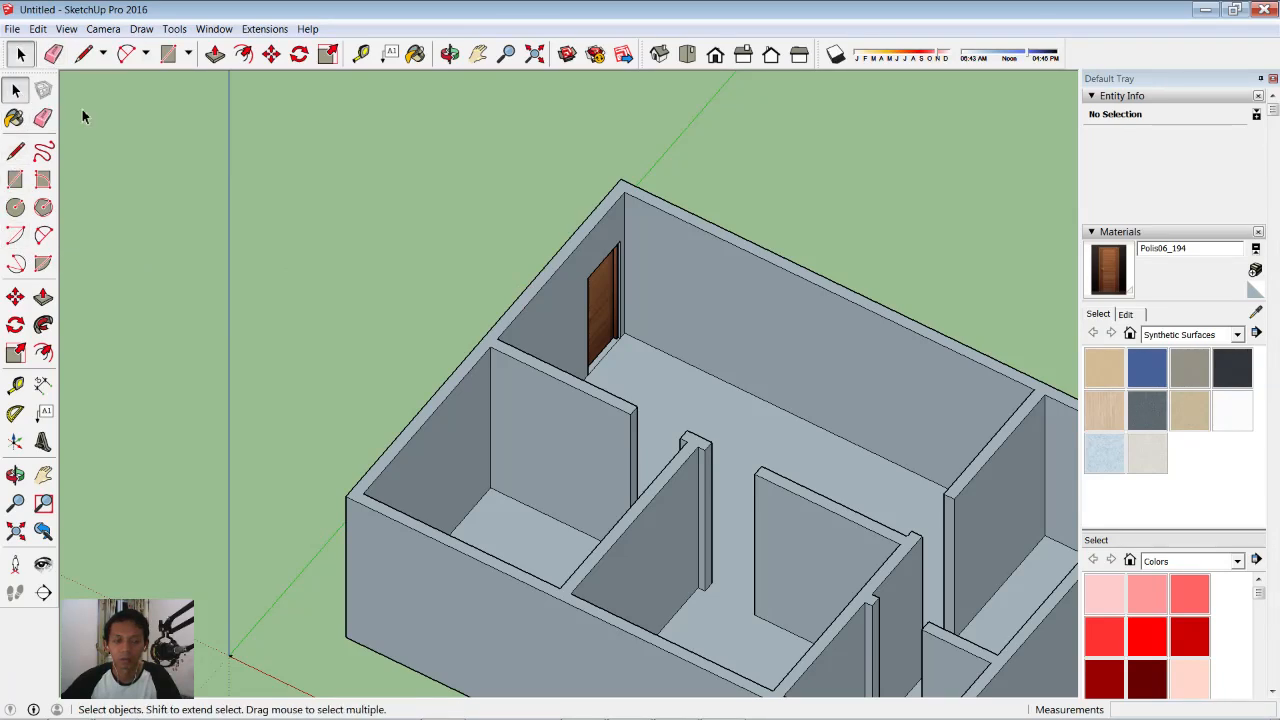
{"action": "left_click", "coordinate": [603, 320]}
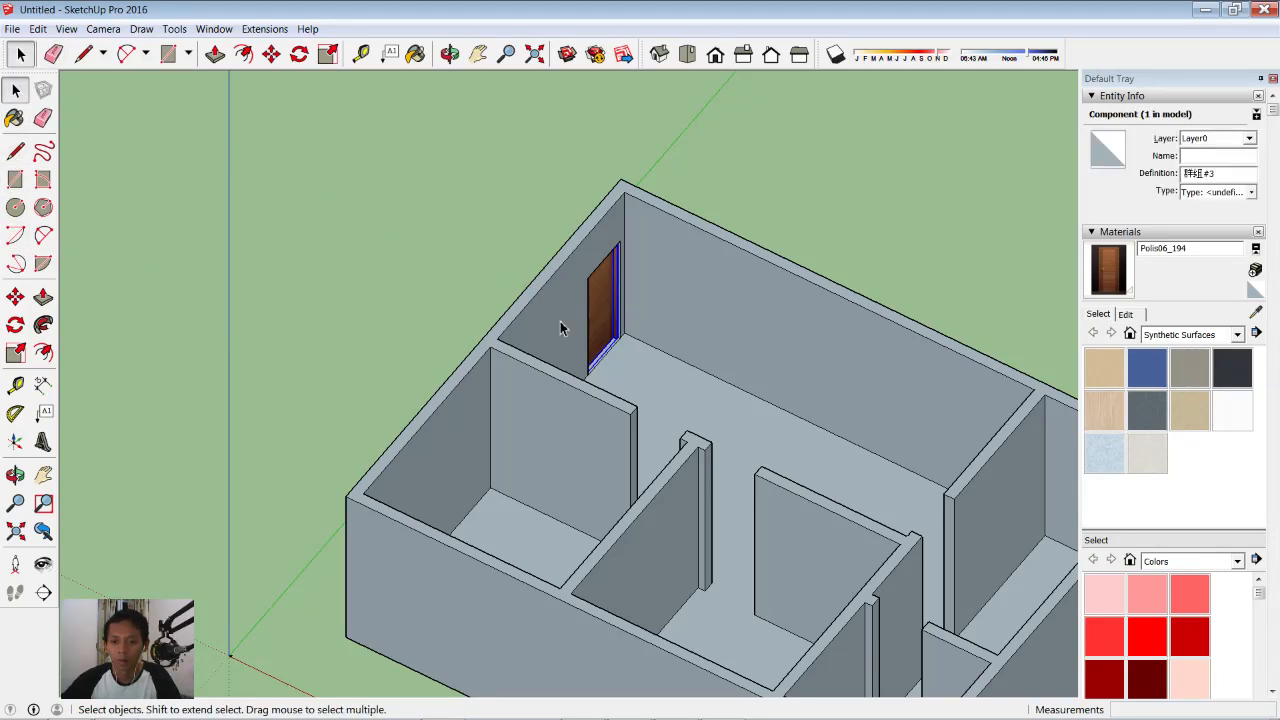
{"action": "left_click", "coordinate": [16, 299]}
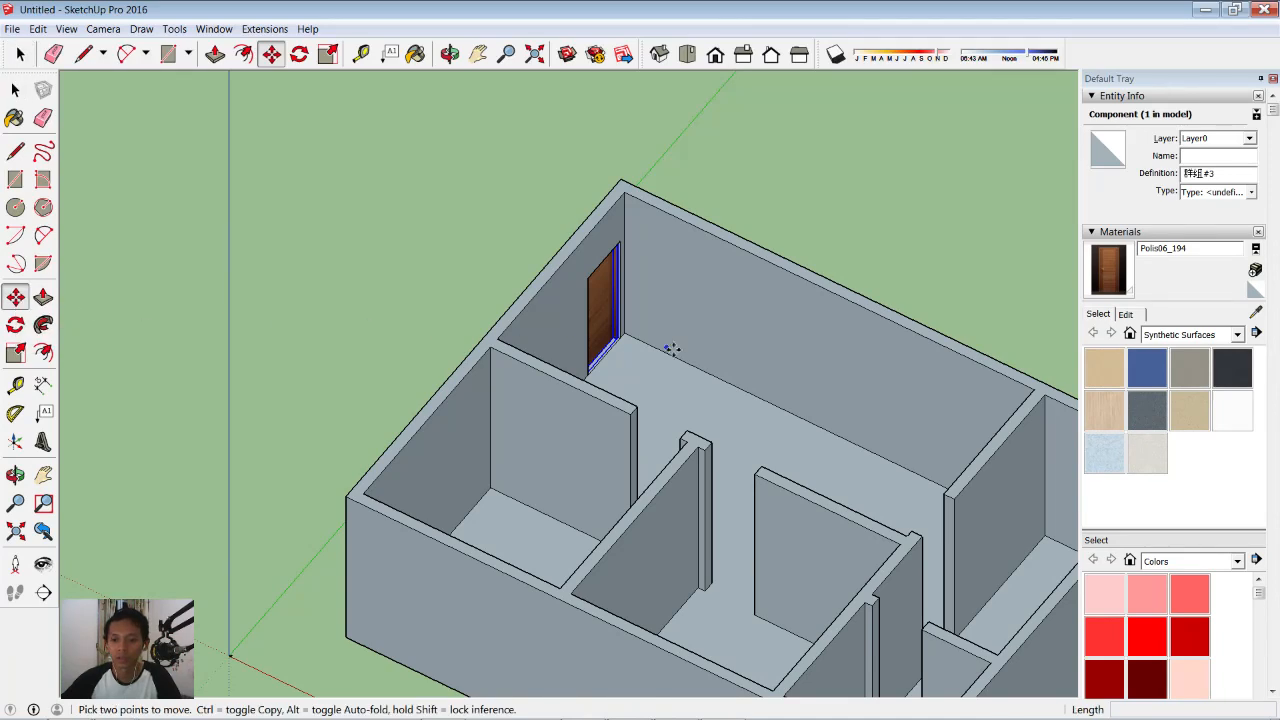
{"action": "left_click", "coordinate": [688, 56]}
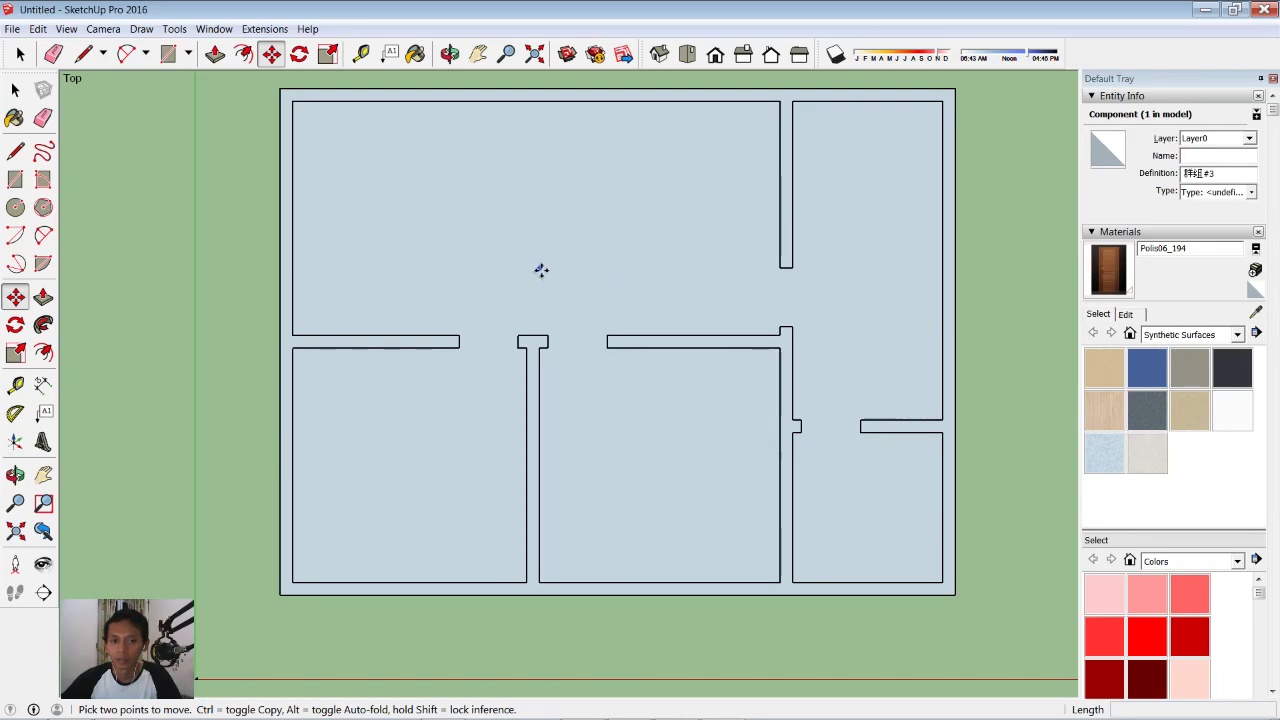
{"action": "left_click", "coordinate": [356, 215]}
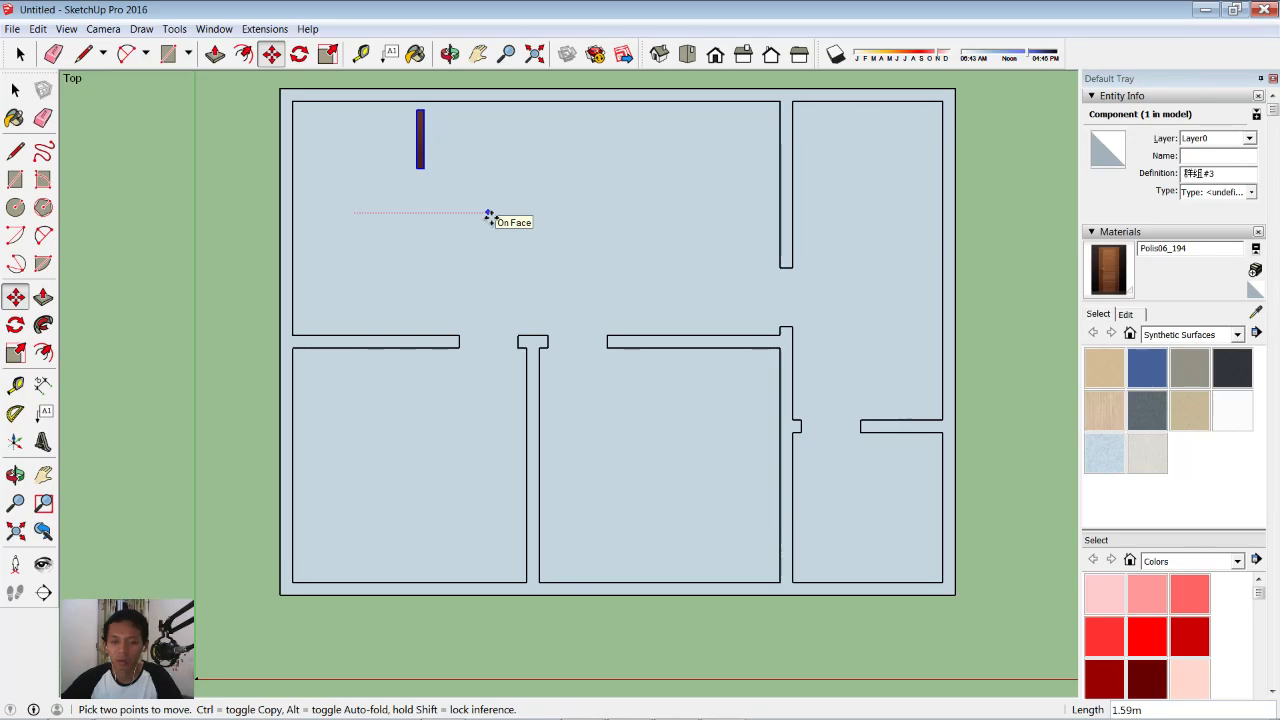
{"action": "key", "text": "ctrl"}
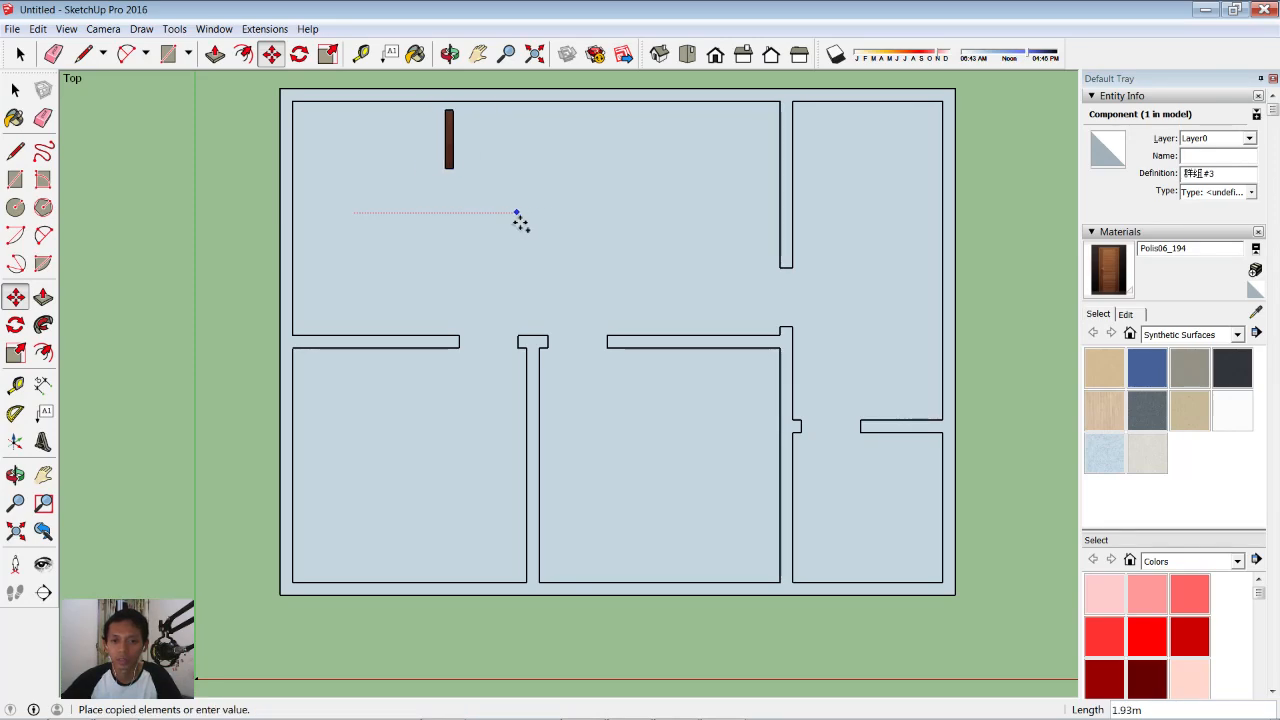
{"action": "middle_click_drag", "start_coordinate": [538, 260], "coordinate": [423, 143]}
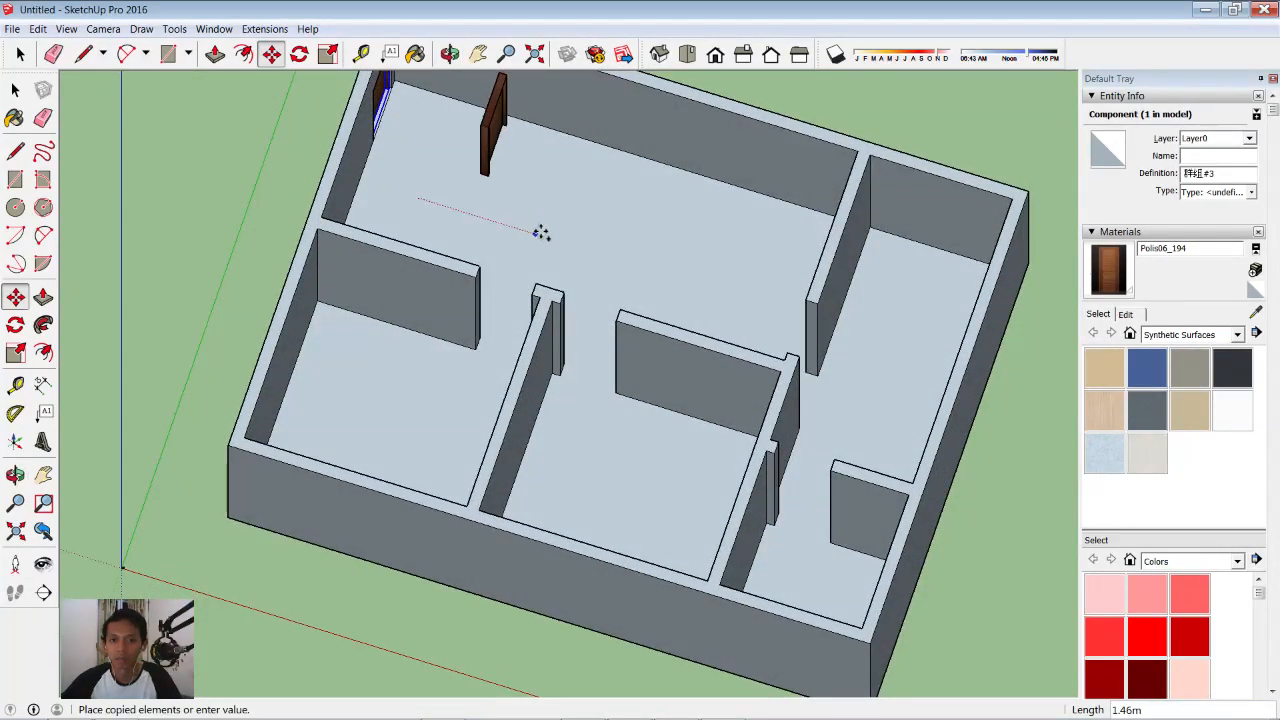
{"action": "left_click", "coordinate": [580, 250]}
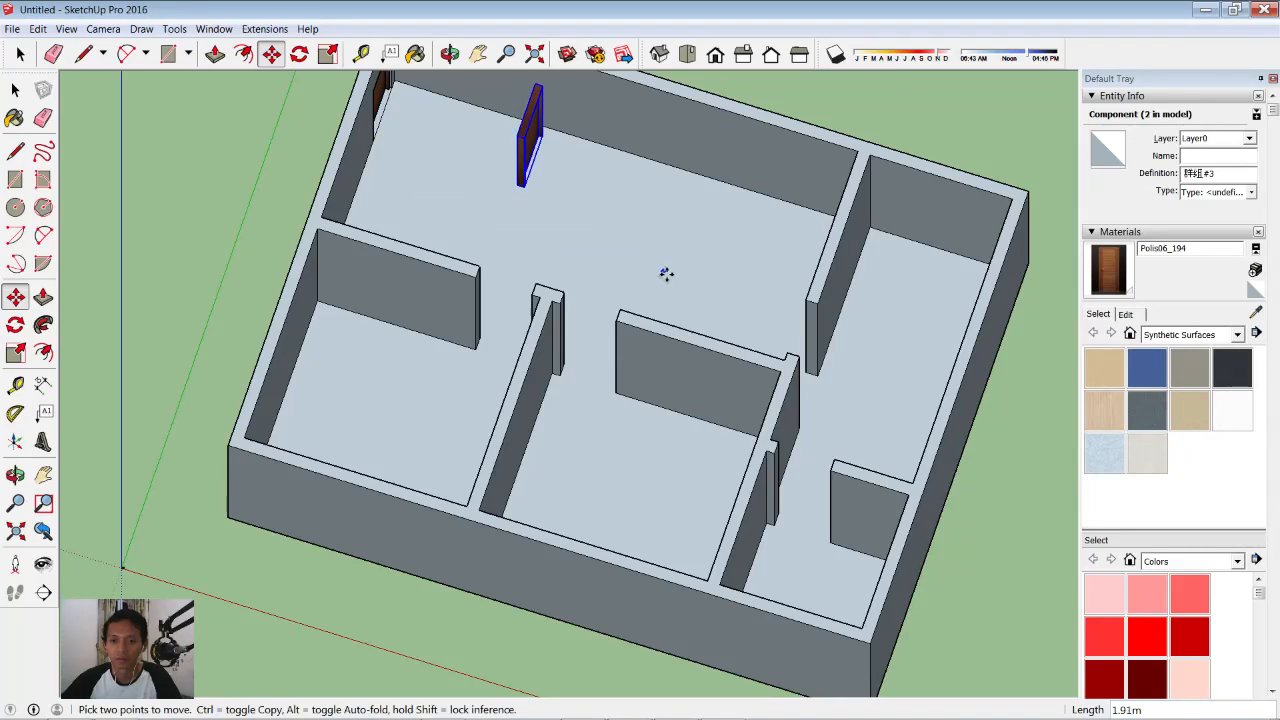
- Copy the free-standing door to the long side room's opening and snap the copy's lower corner to the wall's floor corner
{"action": "left_click", "coordinate": [535, 145]}
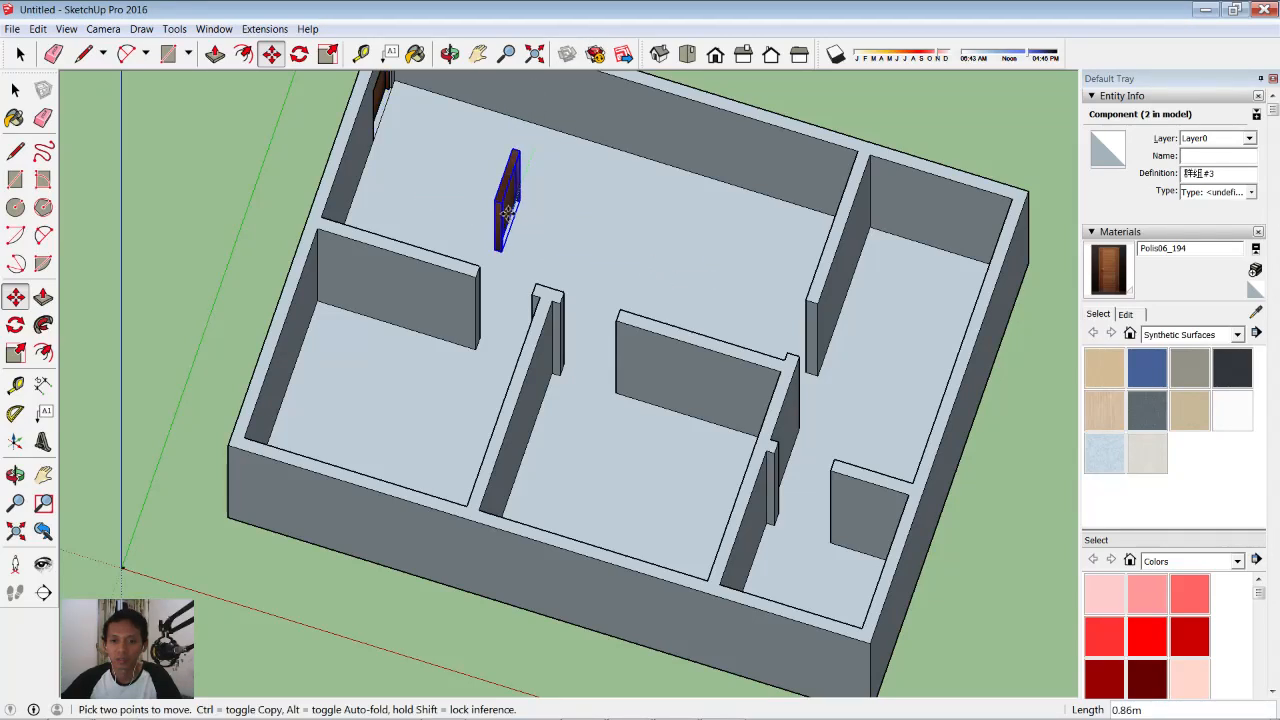
{"action": "key", "text": "ctrl"}
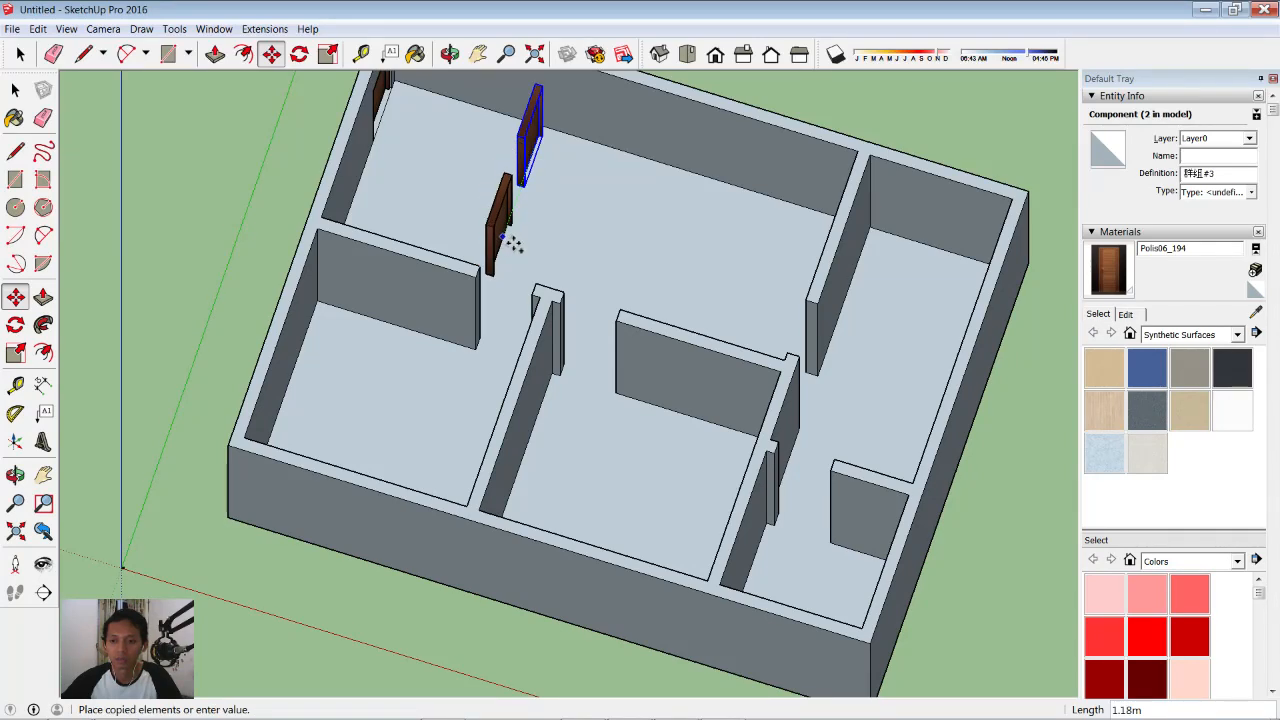
{"action": "left_click", "coordinate": [835, 402]}
{"action": "scroll", "coordinate": [835, 402], "scroll_direction": "up", "scroll_amount": 6}
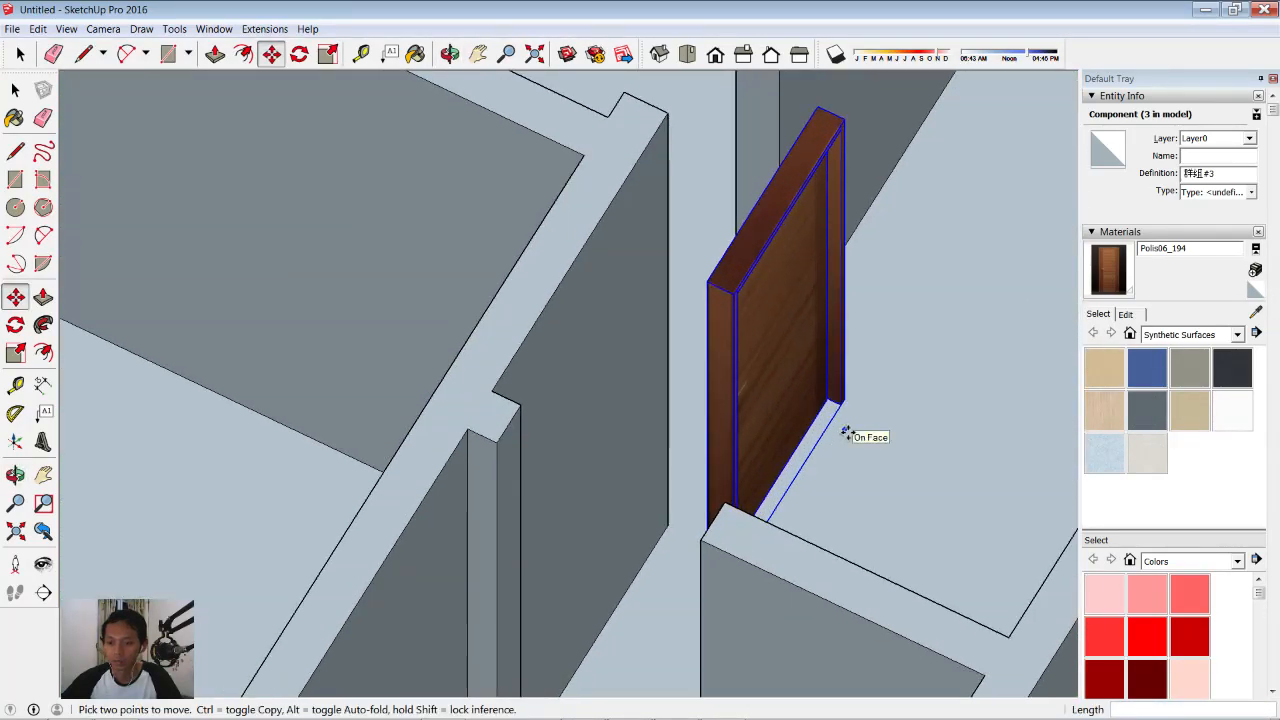
{"action": "middle_click_drag", "start_coordinate": [845, 432], "coordinate": [817, 449]}
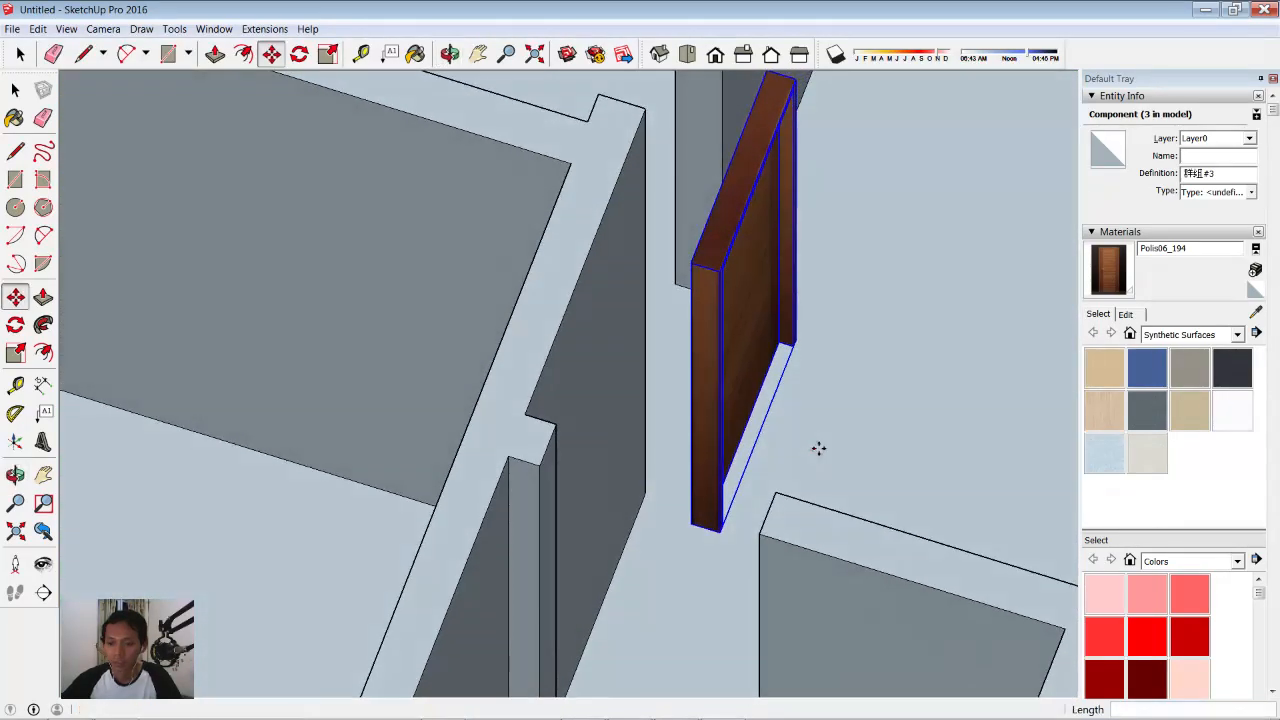
{"action": "left_click", "coordinate": [724, 537]}
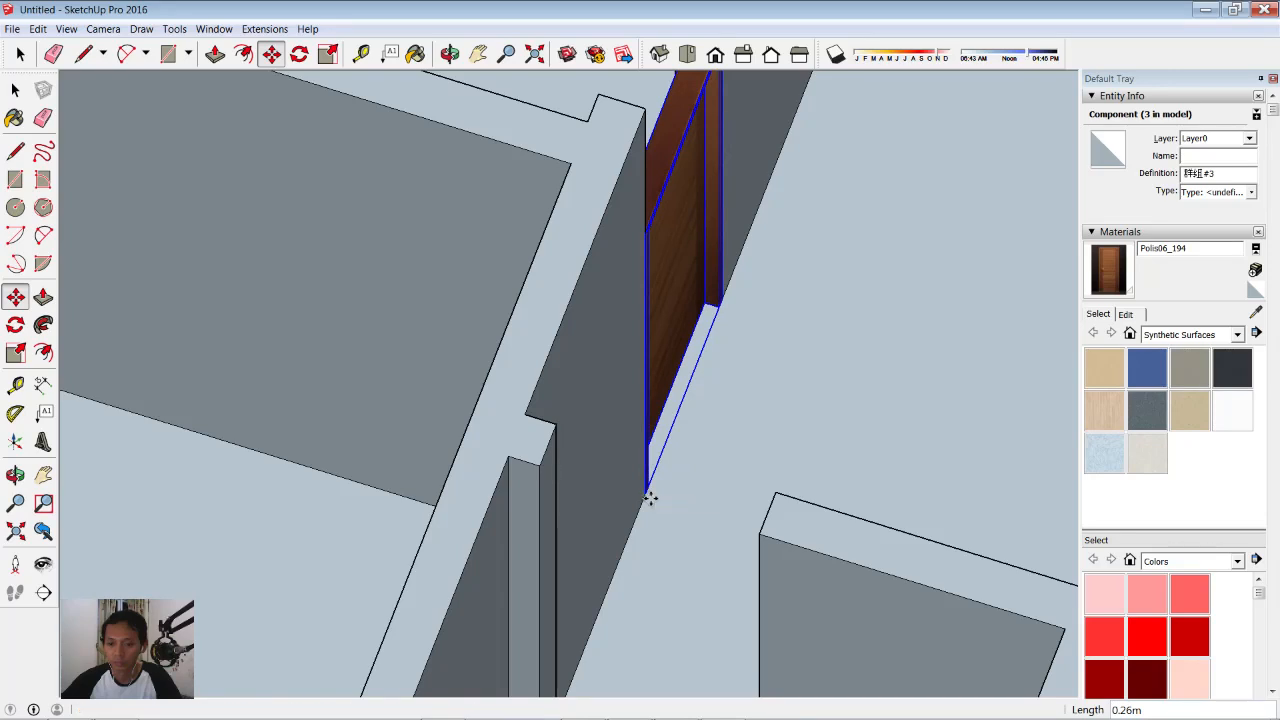
{"action": "left_click", "coordinate": [648, 497]}
- Rotate the free-standing door in the large room a quarter turn on the floor so it lines up with the two bedroom openings
{"action": "scroll", "coordinate": [763, 403], "scroll_direction": "down", "scroll_amount": 8}
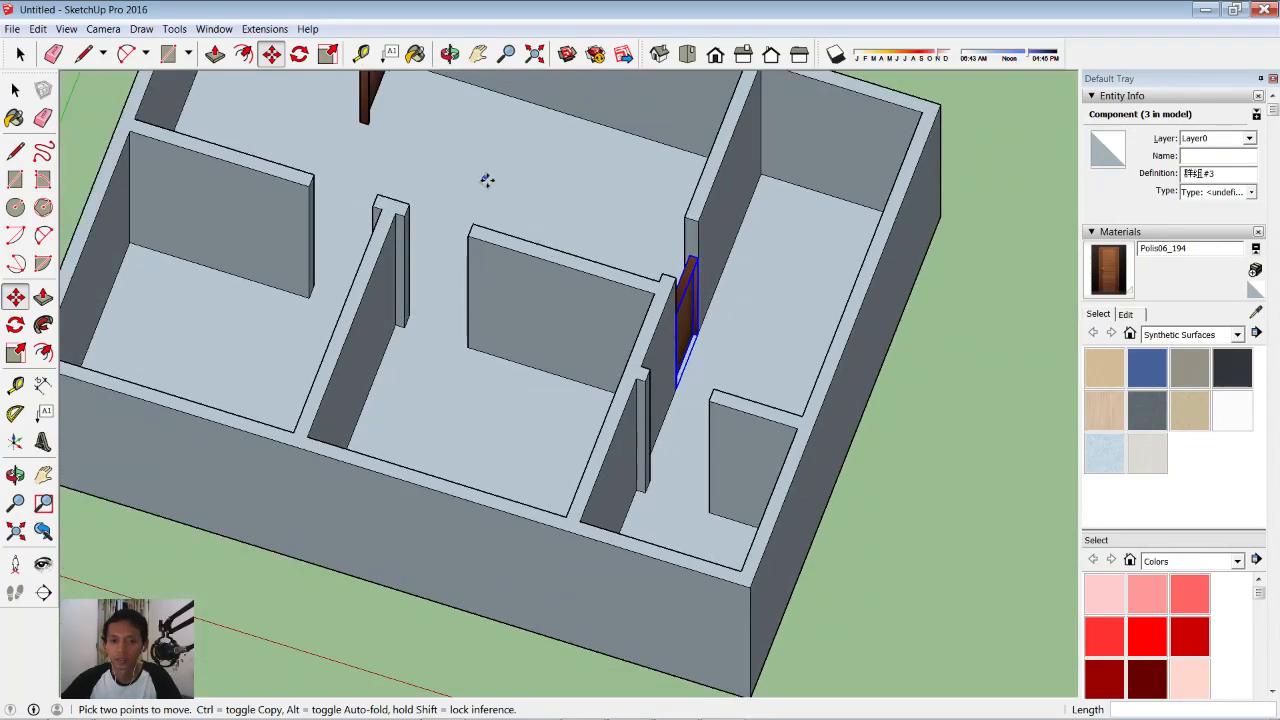
{"action": "middle_click_drag", "start_coordinate": [487, 180], "coordinate": [348, 284]}
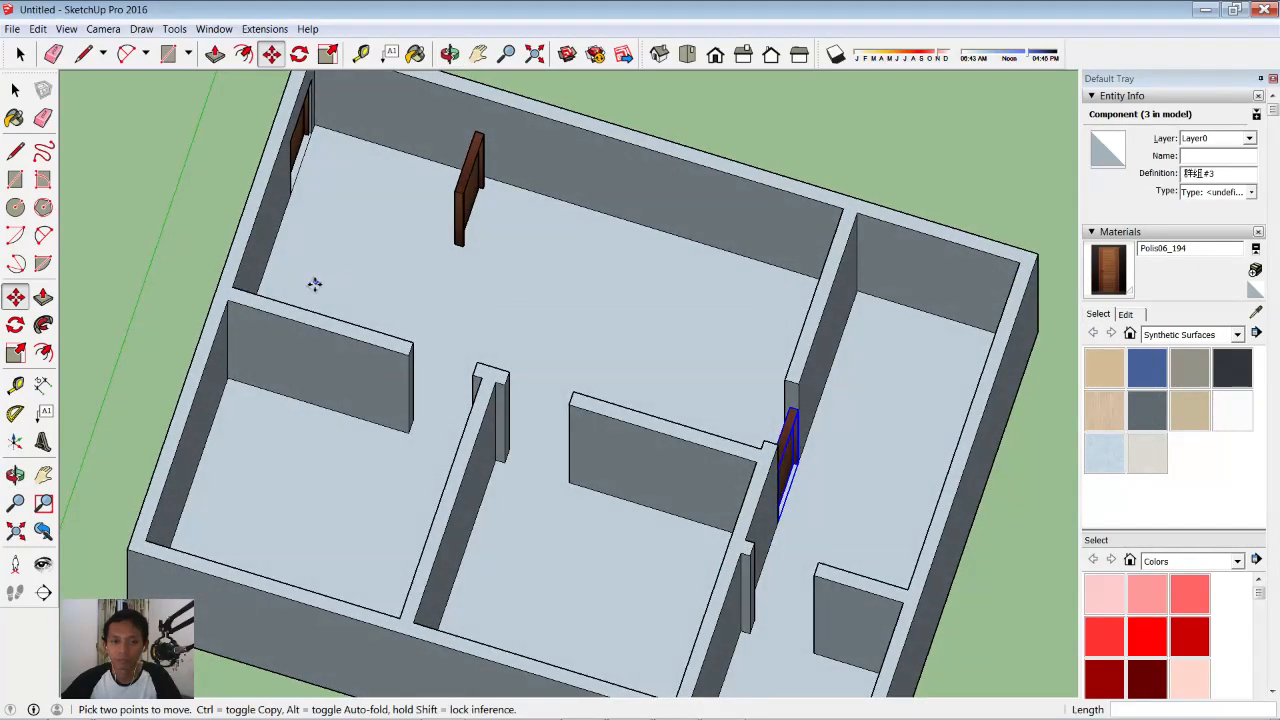
{"action": "left_click", "coordinate": [15, 325]}
{"action": "key", "text": "space"}
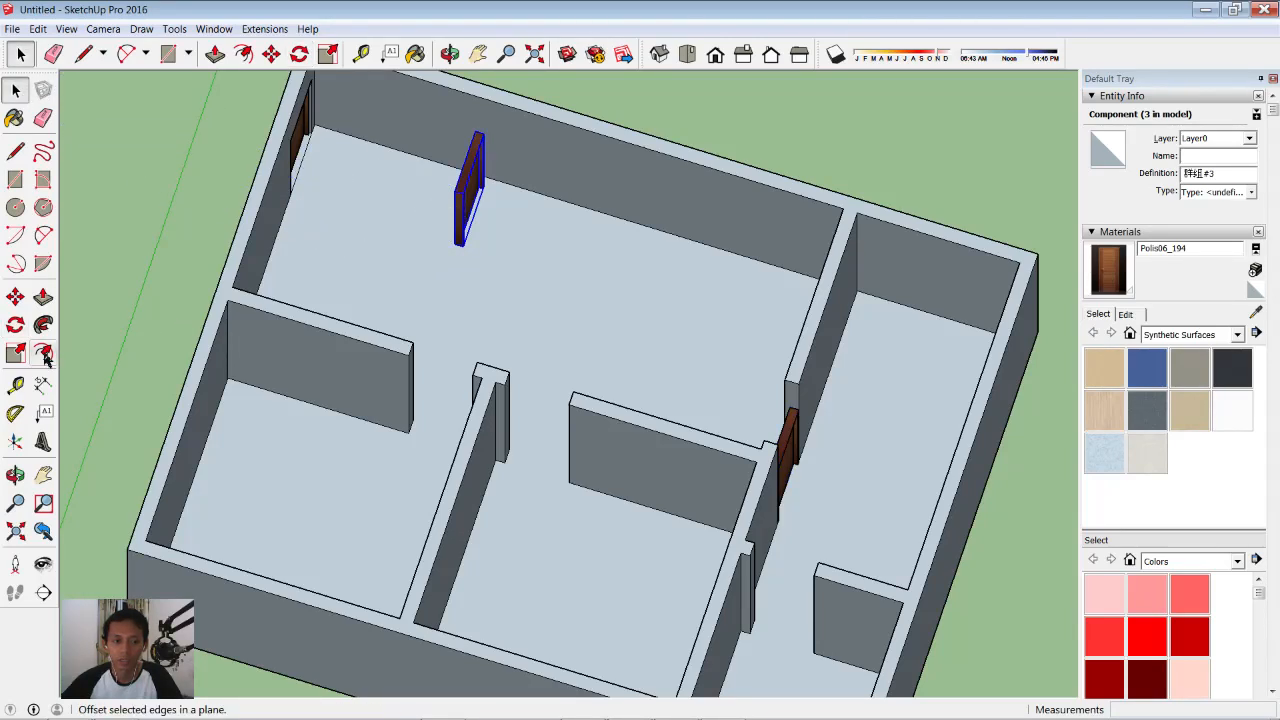
{"action": "left_click", "coordinate": [17, 327]}
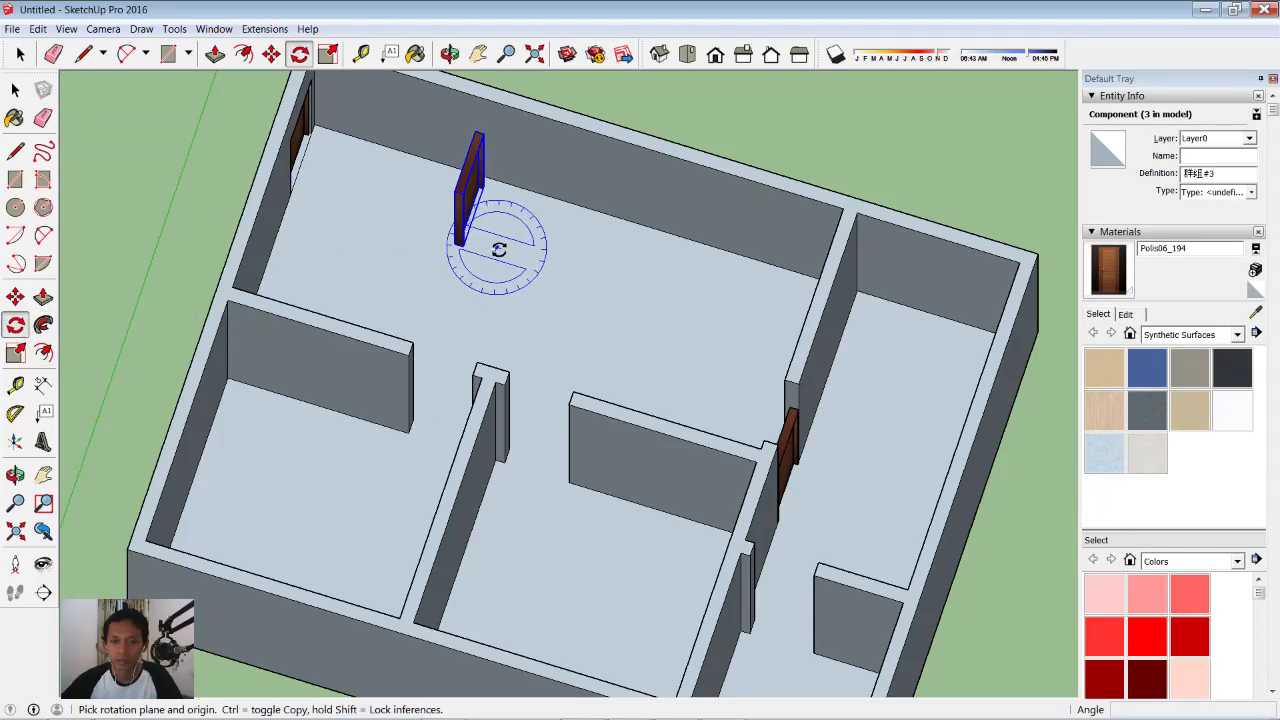
{"action": "left_click_drag", "start_coordinate": [500, 236], "coordinate": [568, 247]}
{"action": "left_click", "coordinate": [570, 257]}
{"action": "left_click", "coordinate": [476, 315]}
- Move the rotated door by its lower corner onto the floor corner of the first bedroom's opening
{"action": "middle_click_drag", "start_coordinate": [573, 249], "coordinate": [329, 194], "text": "shift"}
{"action": "left_click", "coordinate": [15, 300]}
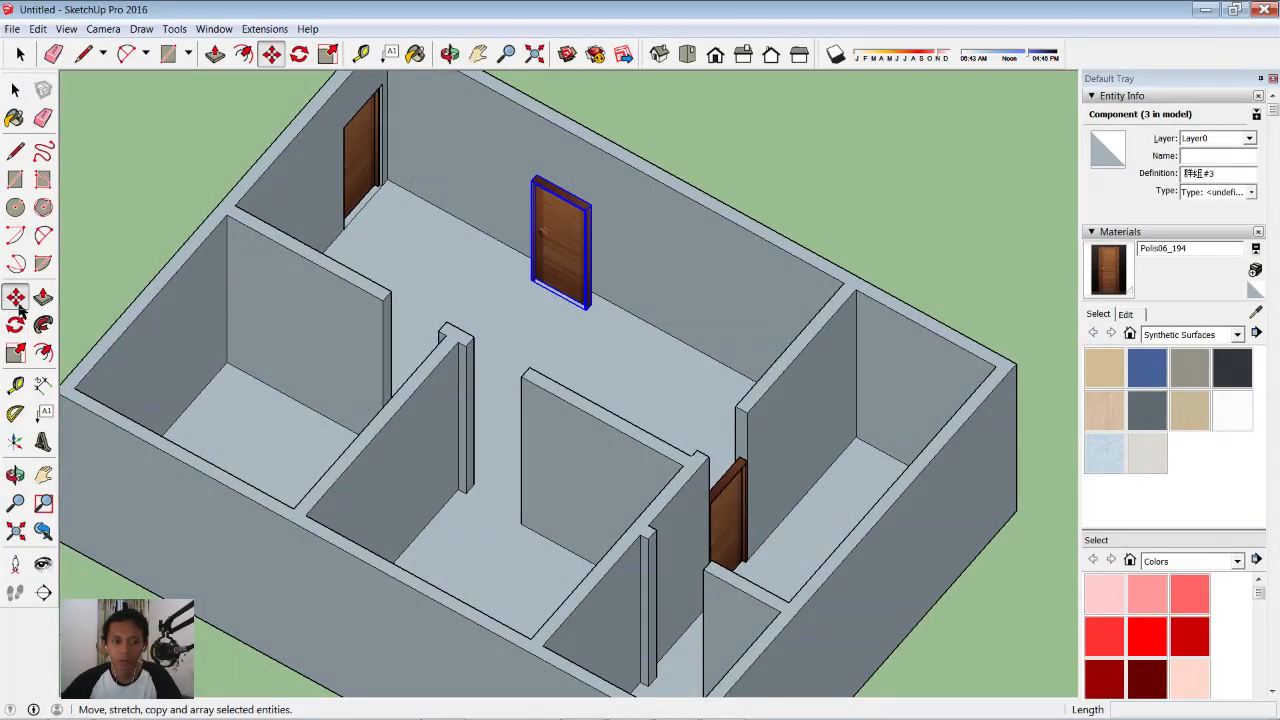
{"action": "scroll", "coordinate": [598, 320], "scroll_direction": "up", "scroll_amount": 5}
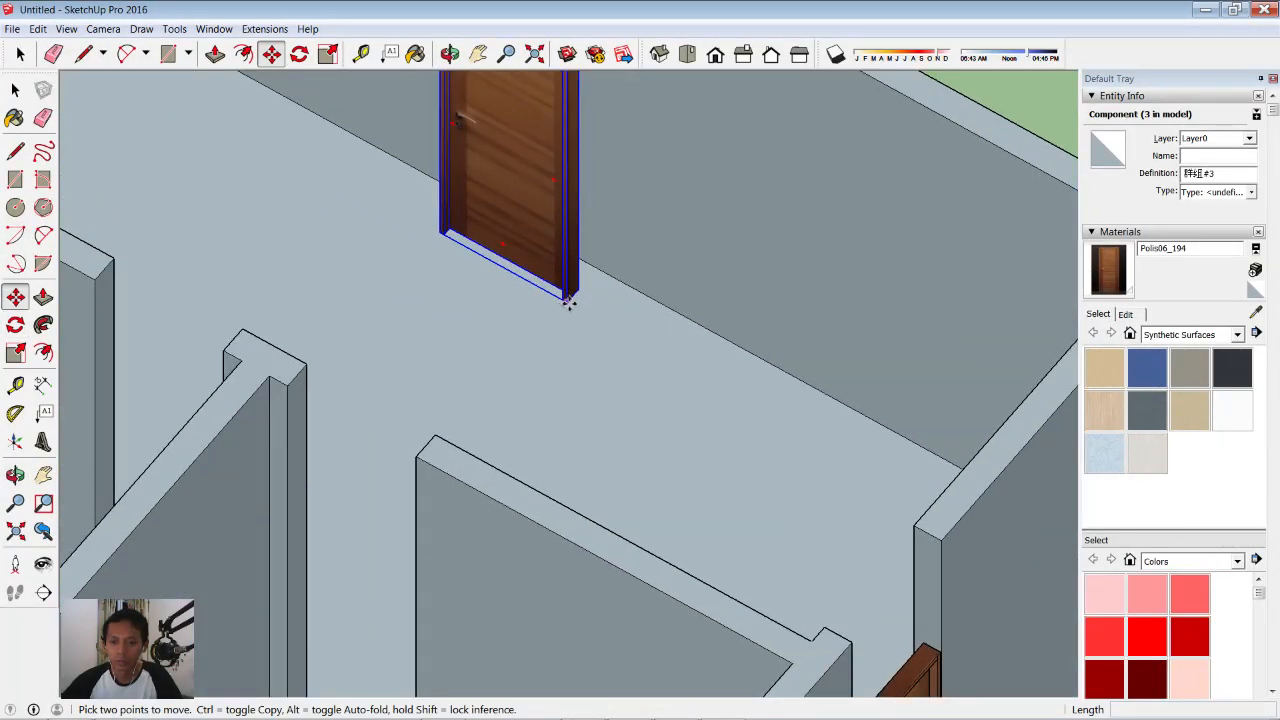
{"action": "left_click", "coordinate": [440, 231]}
{"action": "scroll", "coordinate": [421, 266], "scroll_direction": "down", "scroll_amount": 4}
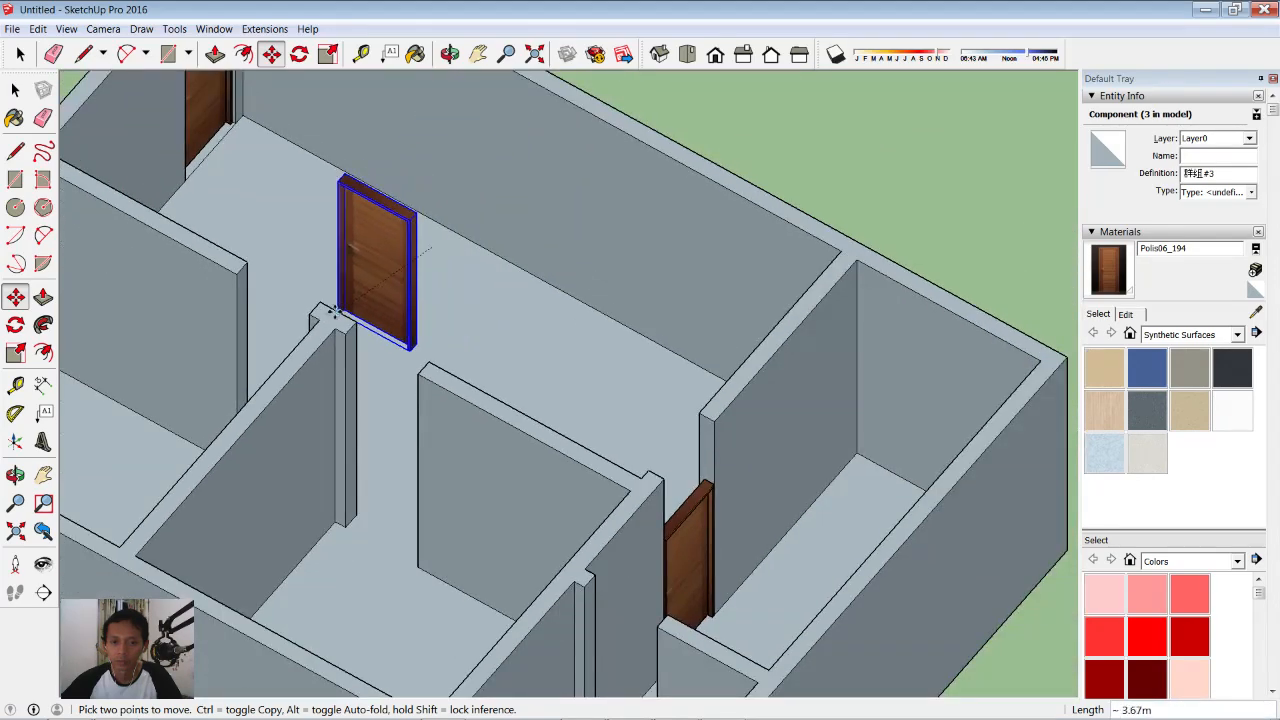
{"action": "middle_click_drag", "start_coordinate": [318, 332], "coordinate": [557, 366], "text": "shift"}
{"action": "scroll", "coordinate": [557, 420], "scroll_direction": "up", "scroll_amount": 6}
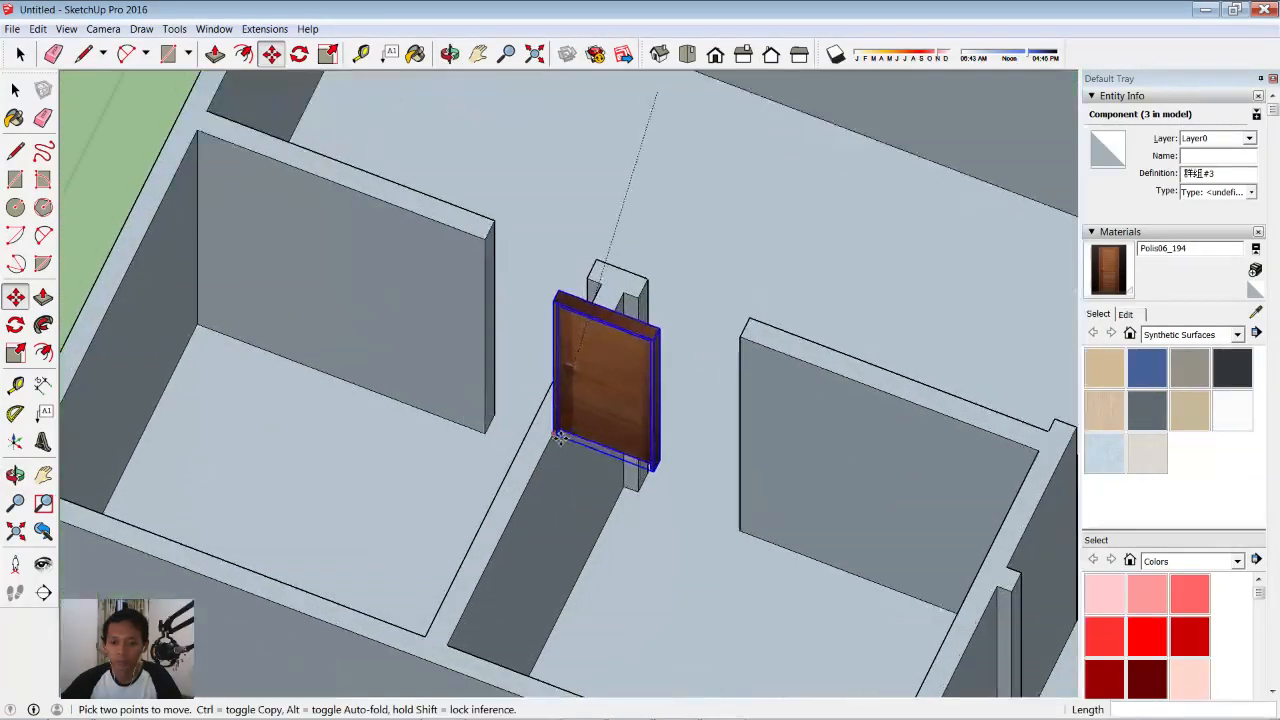
{"action": "left_click", "coordinate": [470, 436]}
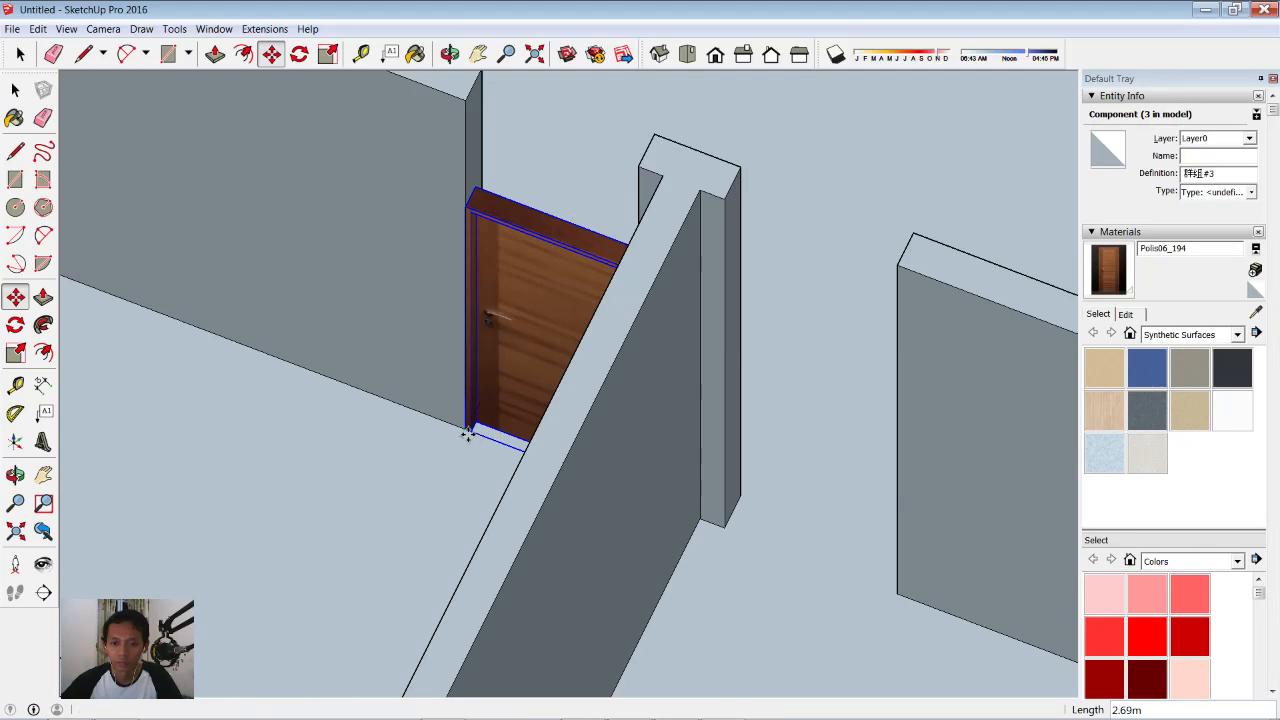
- Copy the bedroom door by its lower corner onto the floor corner of the adjacent bedroom's opening
{"action": "scroll", "coordinate": [588, 350], "scroll_direction": "down", "scroll_amount": 4}
{"action": "middle_click_drag", "start_coordinate": [608, 292], "coordinate": [800, 280]}
{"action": "scroll", "coordinate": [563, 423], "scroll_direction": "up", "scroll_amount": 8}
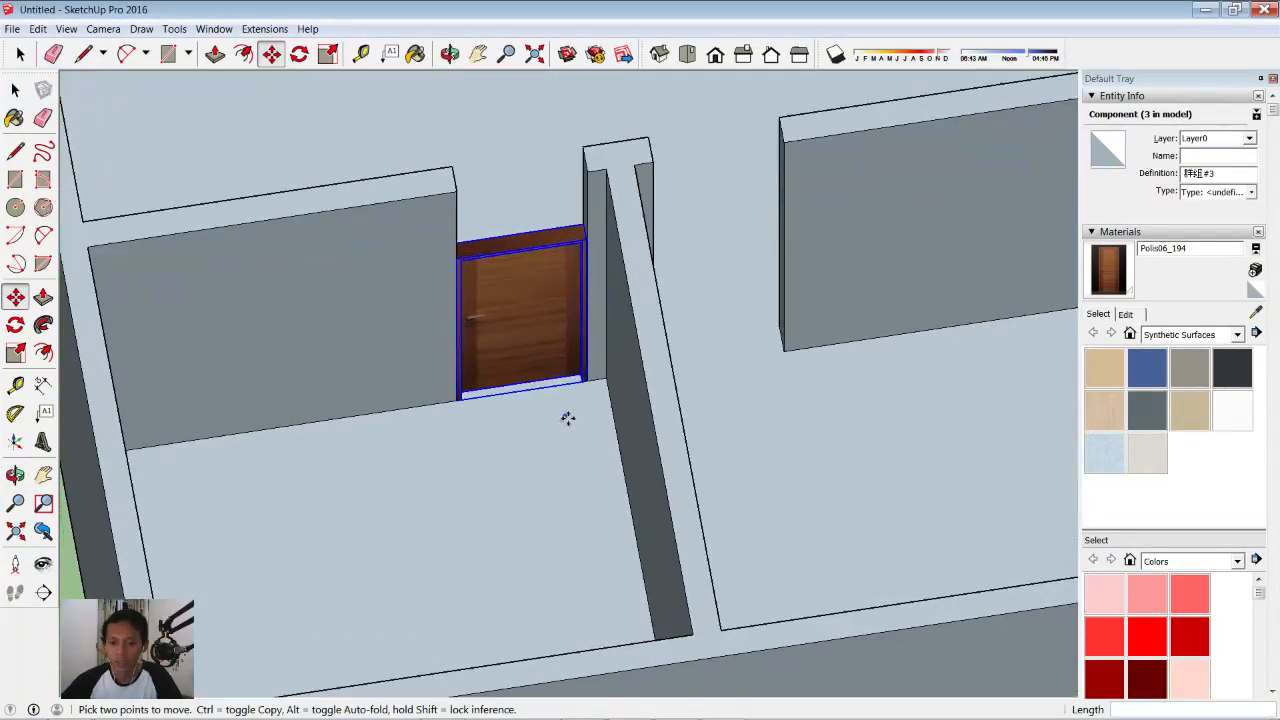
{"action": "left_click", "coordinate": [583, 369]}
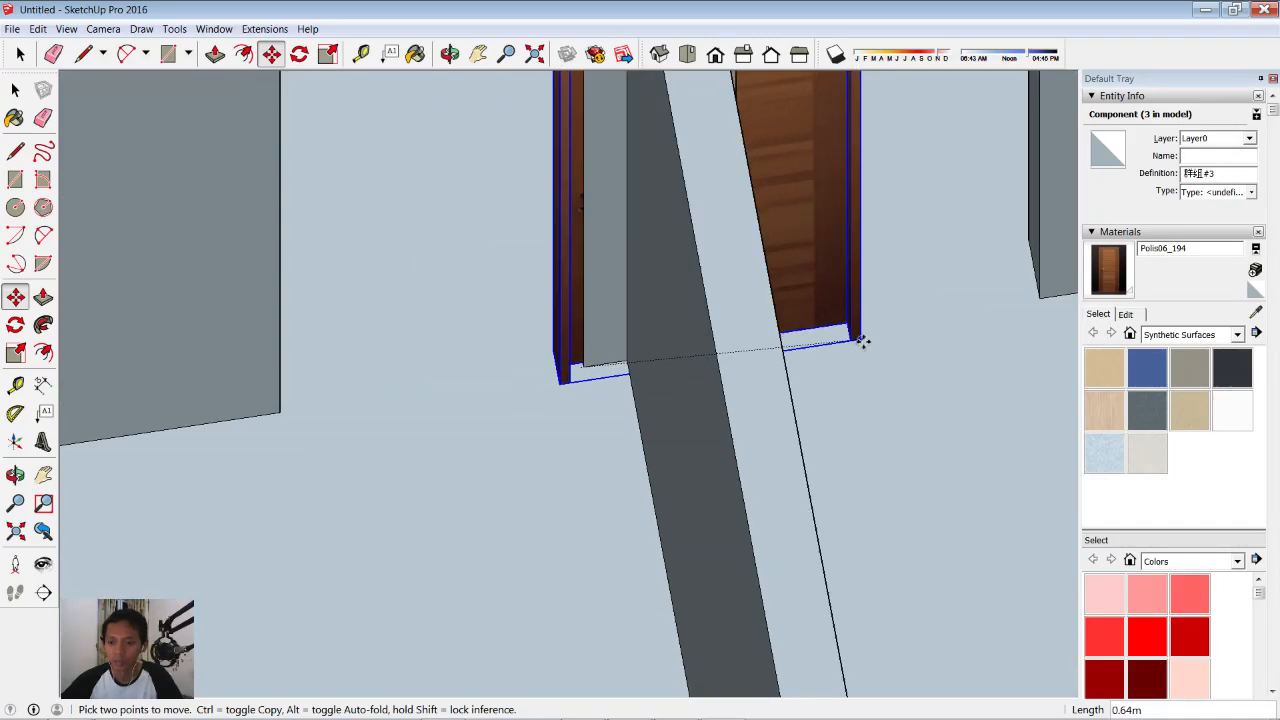
{"action": "key", "text": "ctrl"}
{"action": "left_click", "coordinate": [1049, 304]}
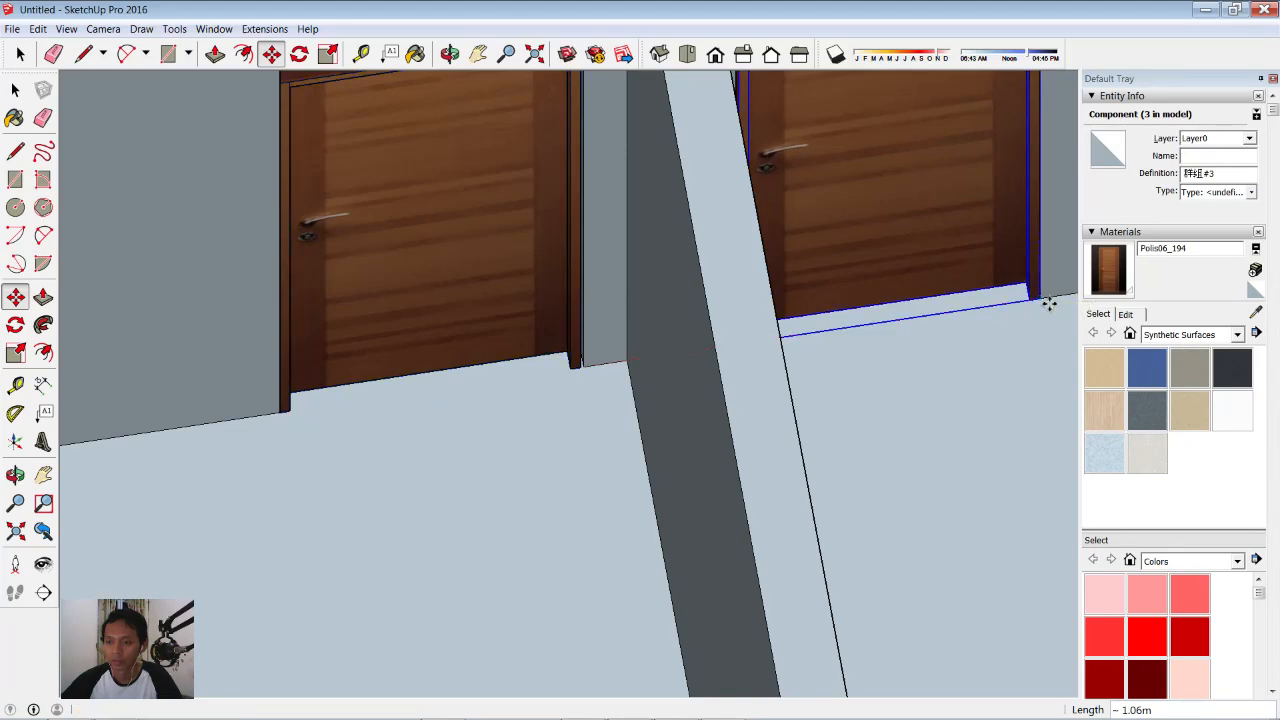
- Draw a rectangle across the wall thickness on the opening's side face, just above the first bedroom's door
{"action": "scroll", "coordinate": [889, 315], "scroll_direction": "down", "scroll_amount": 7}
{"action": "middle_click_drag", "start_coordinate": [889, 317], "coordinate": [774, 275]}
{"action": "middle_click_drag", "start_coordinate": [860, 259], "coordinate": [74, 342], "text": "shift"}
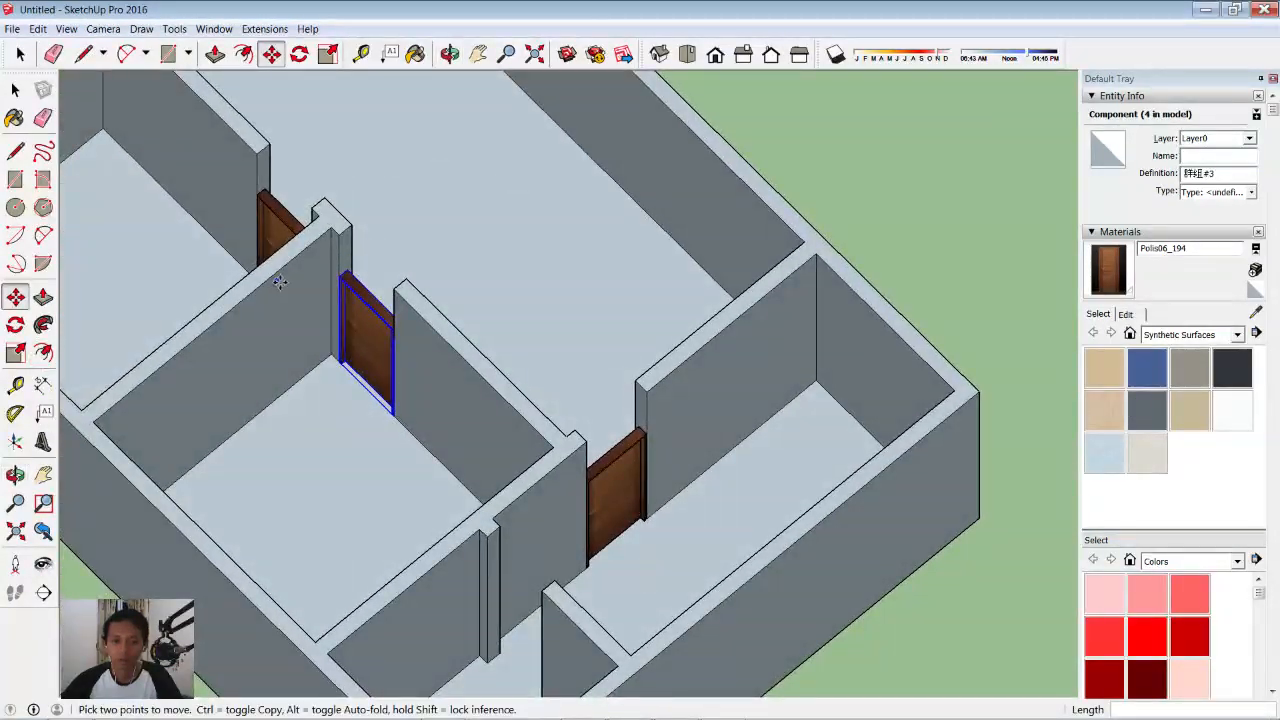
{"action": "middle_click_drag", "start_coordinate": [280, 287], "coordinate": [309, 149]}
{"action": "scroll", "coordinate": [234, 209], "scroll_direction": "up", "scroll_amount": 8}
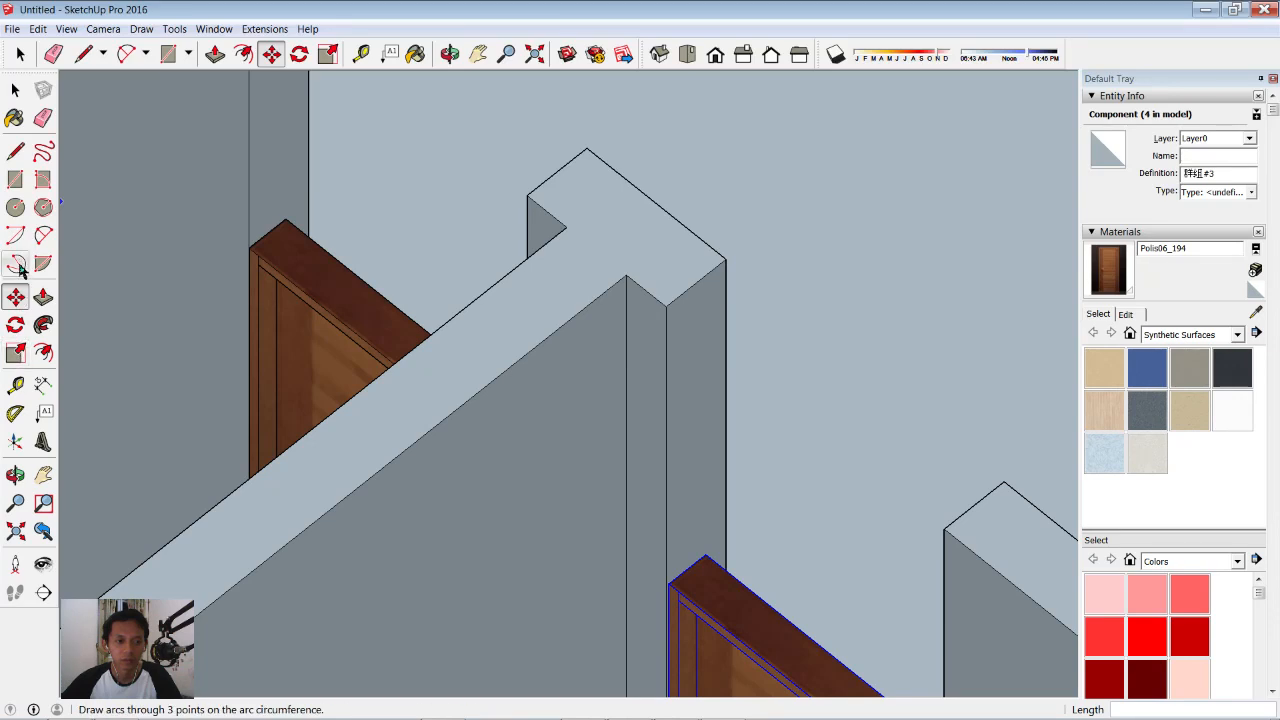
{"action": "left_click", "coordinate": [15, 179]}
{"action": "scroll", "coordinate": [250, 205], "scroll_direction": "up", "scroll_amount": 3}
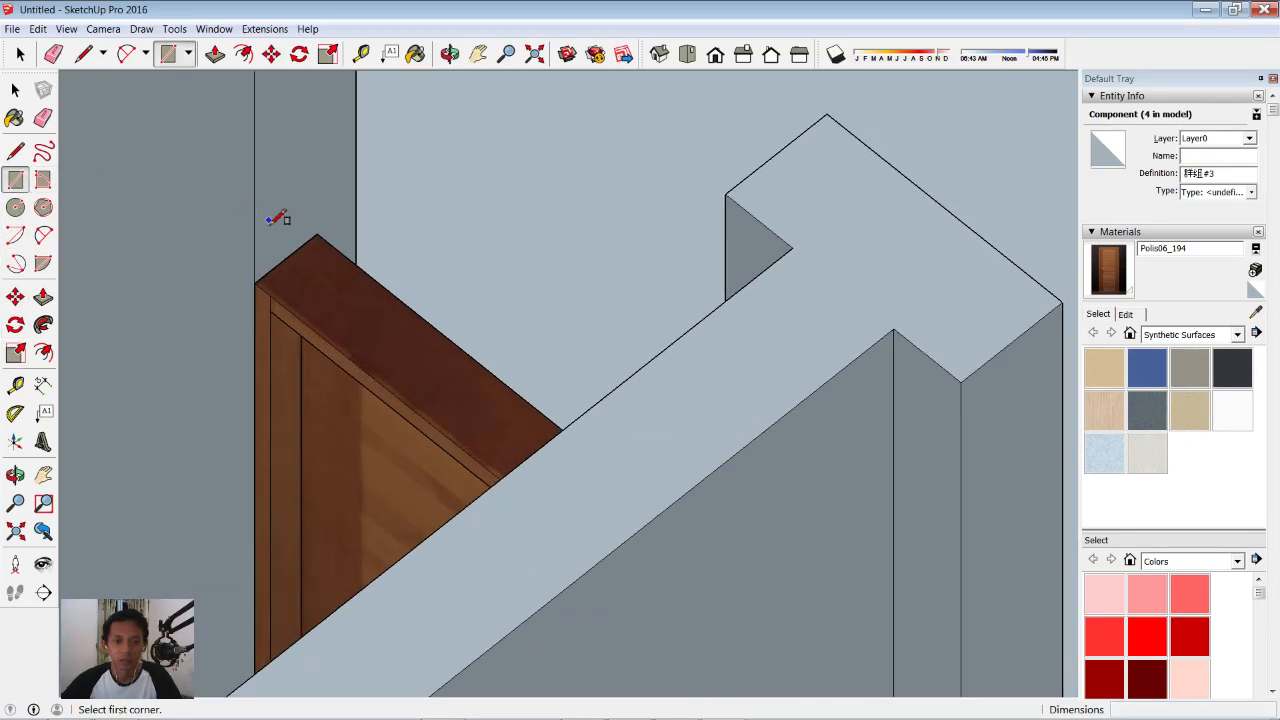
{"action": "left_click", "coordinate": [255, 232]}
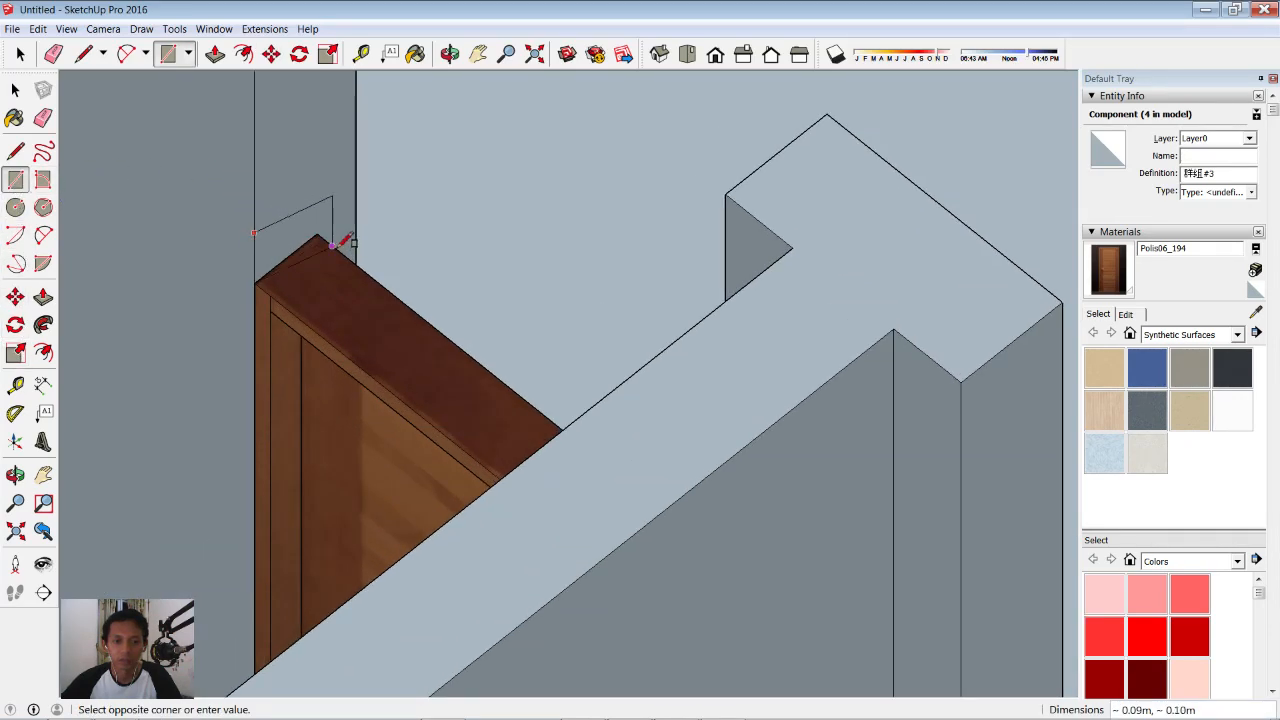
{"action": "key", "text": "Escape"}
- Extrude the rectangle across the opening above the first bedroom's door and raise its top face about 0.72 m to the wall top
{"action": "middle_click_drag", "start_coordinate": [365, 200], "coordinate": [580, 240]}
{"action": "left_click", "coordinate": [43, 297]}
{"action": "left_click", "coordinate": [236, 340]}
{"action": "middle_click_drag", "start_coordinate": [420, 344], "coordinate": [650, 338]}
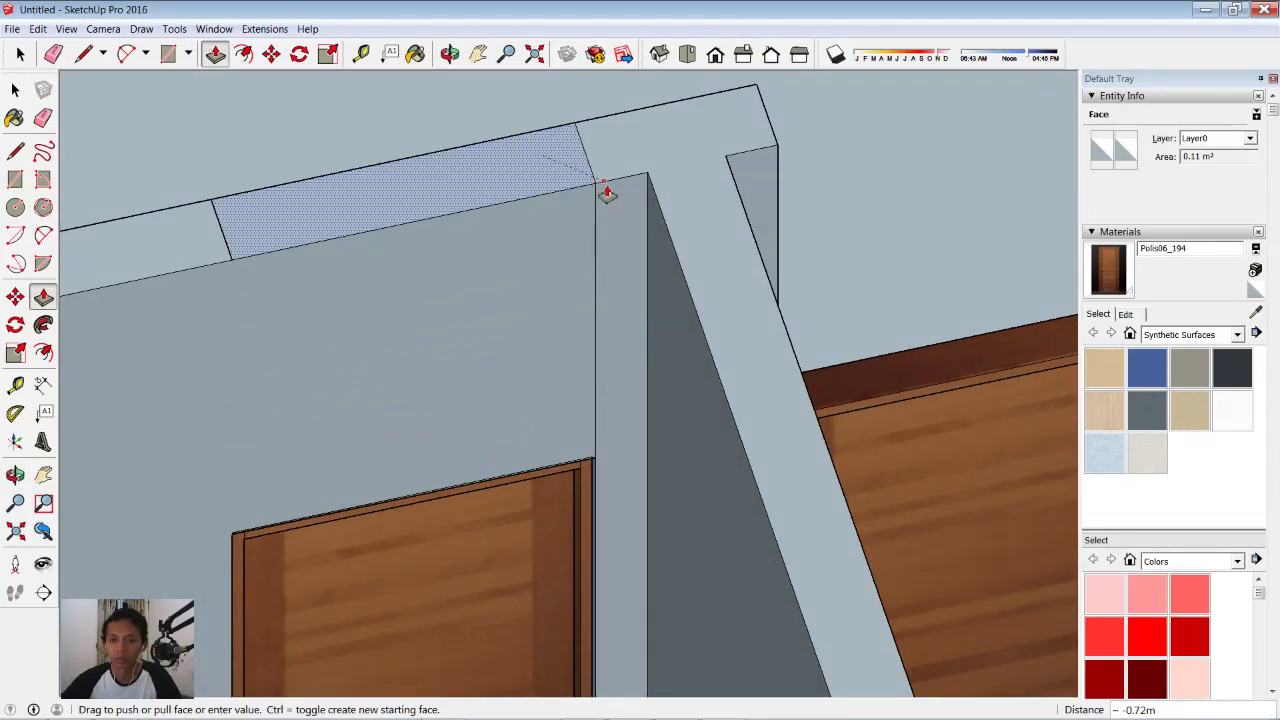
{"action": "left_click", "coordinate": [597, 193]}
- Erase the seam lines where the new wall piece above the first bedroom's door meets the existing walls
{"action": "left_click", "coordinate": [42, 118]}
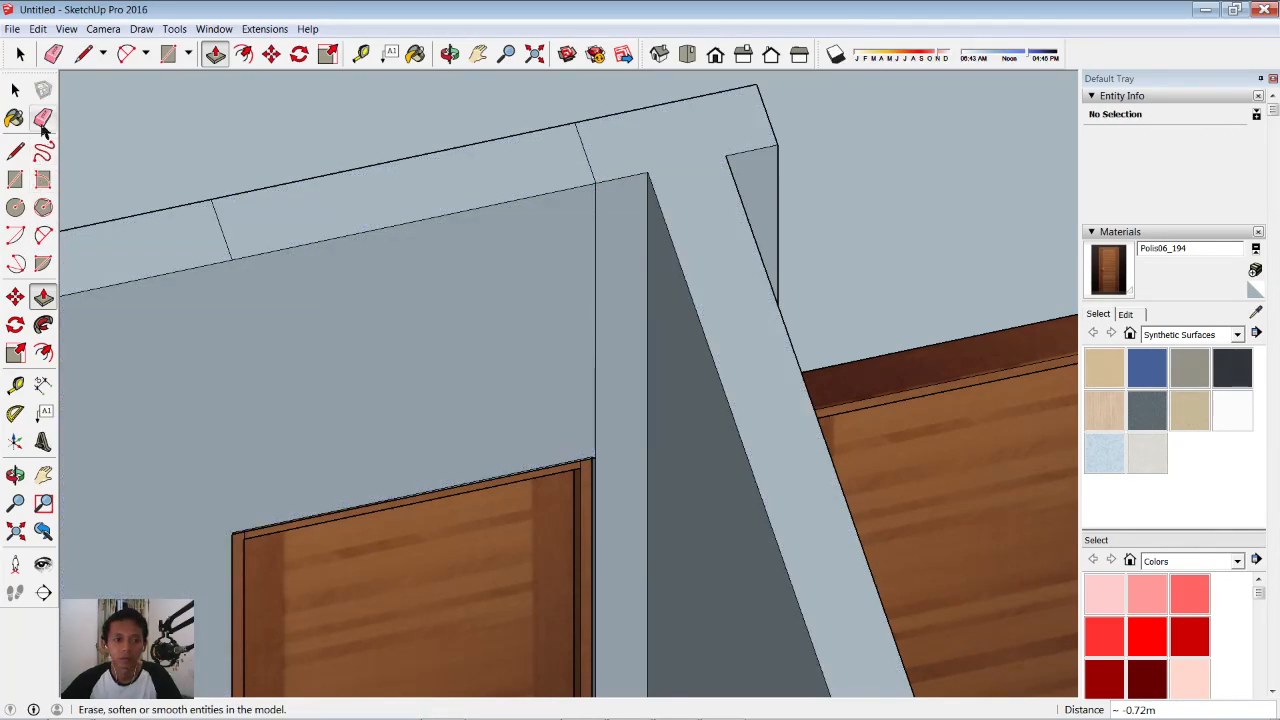
{"action": "left_click_drag", "start_coordinate": [556, 340], "coordinate": [603, 145]}
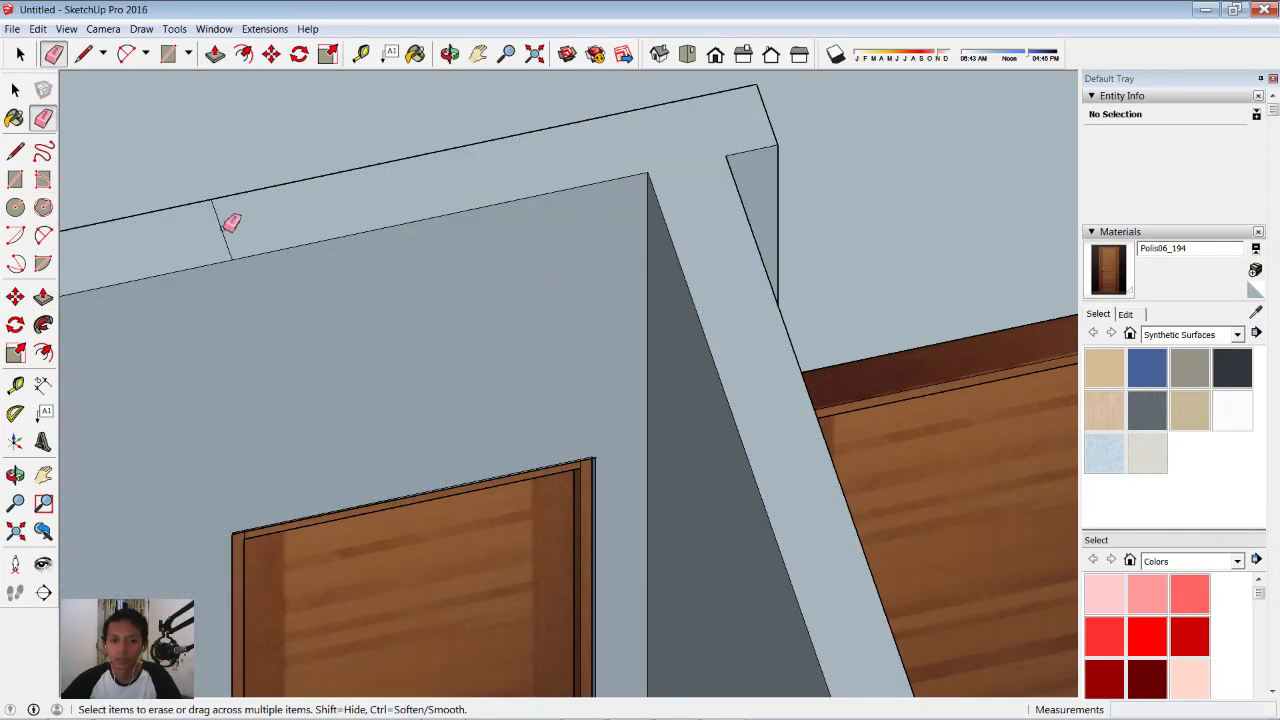
{"action": "scroll", "coordinate": [389, 245], "scroll_direction": "down", "scroll_amount": 5}
- Draw a rectangle about 0.08 by 0.15 m on the opening's side face, just above the adjacent bedroom's door
{"action": "mouse_move", "coordinate": [269, 297]}
{"action": "middle_mouse_down"}
{"action": "mouse_move", "coordinate": [720, 323]}
{"action": "mouse_move", "coordinate": [646, 335]}
{"action": "mouse_move", "coordinate": [733, 392]}
{"action": "middle_mouse_up"}
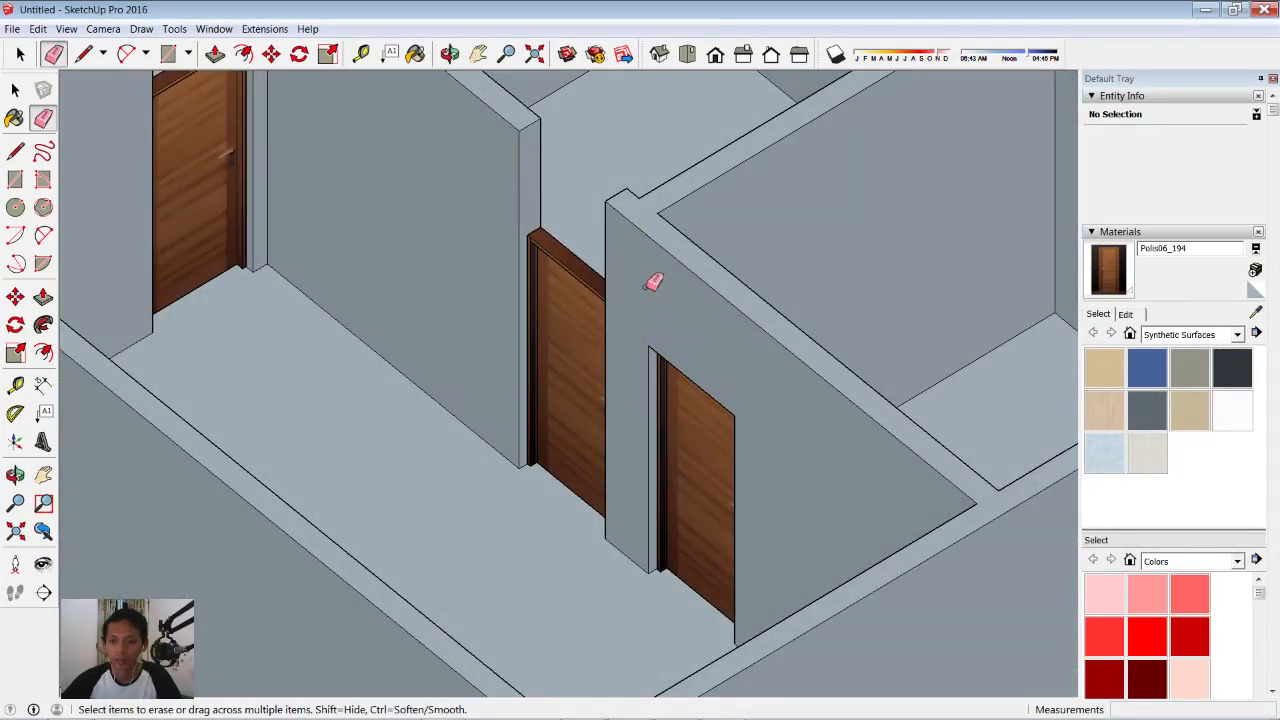
{"action": "middle_click_drag", "start_coordinate": [651, 282], "coordinate": [614, 257]}
{"action": "scroll", "coordinate": [571, 237], "scroll_direction": "up", "scroll_amount": 8}
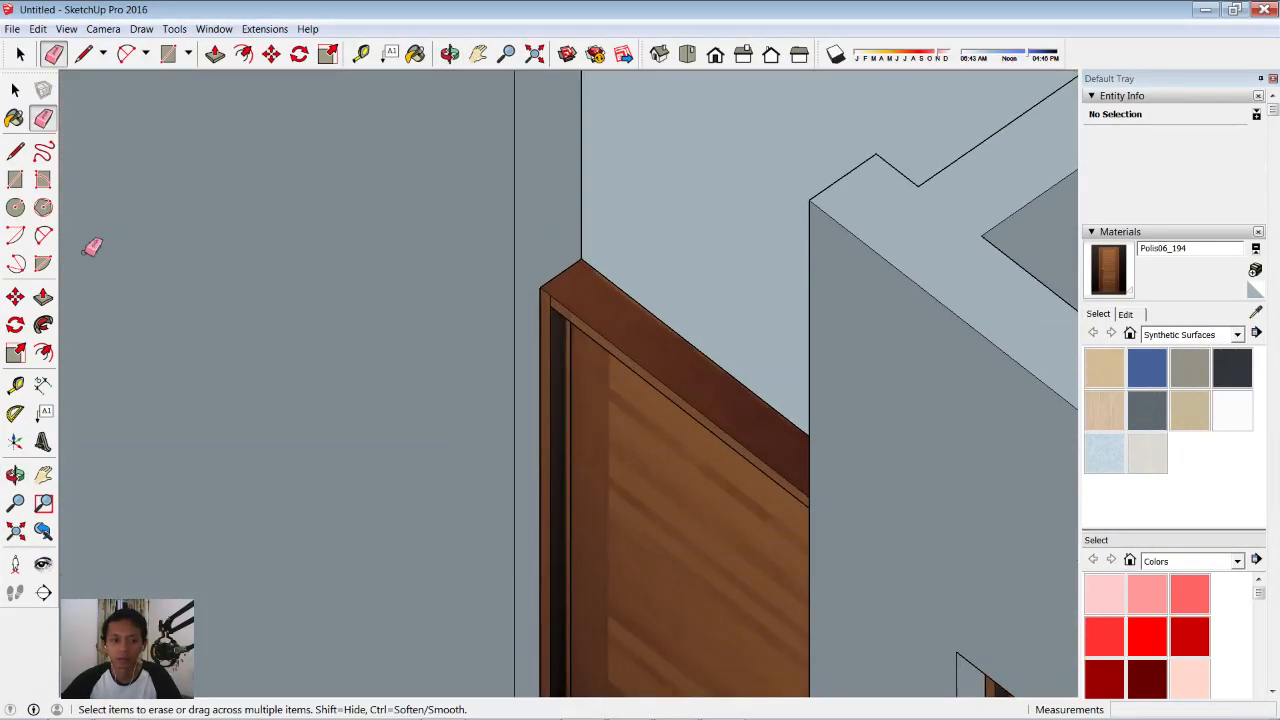
{"action": "left_click", "coordinate": [15, 179]}
{"action": "scroll", "coordinate": [645, 249], "scroll_direction": "up", "scroll_amount": 1}
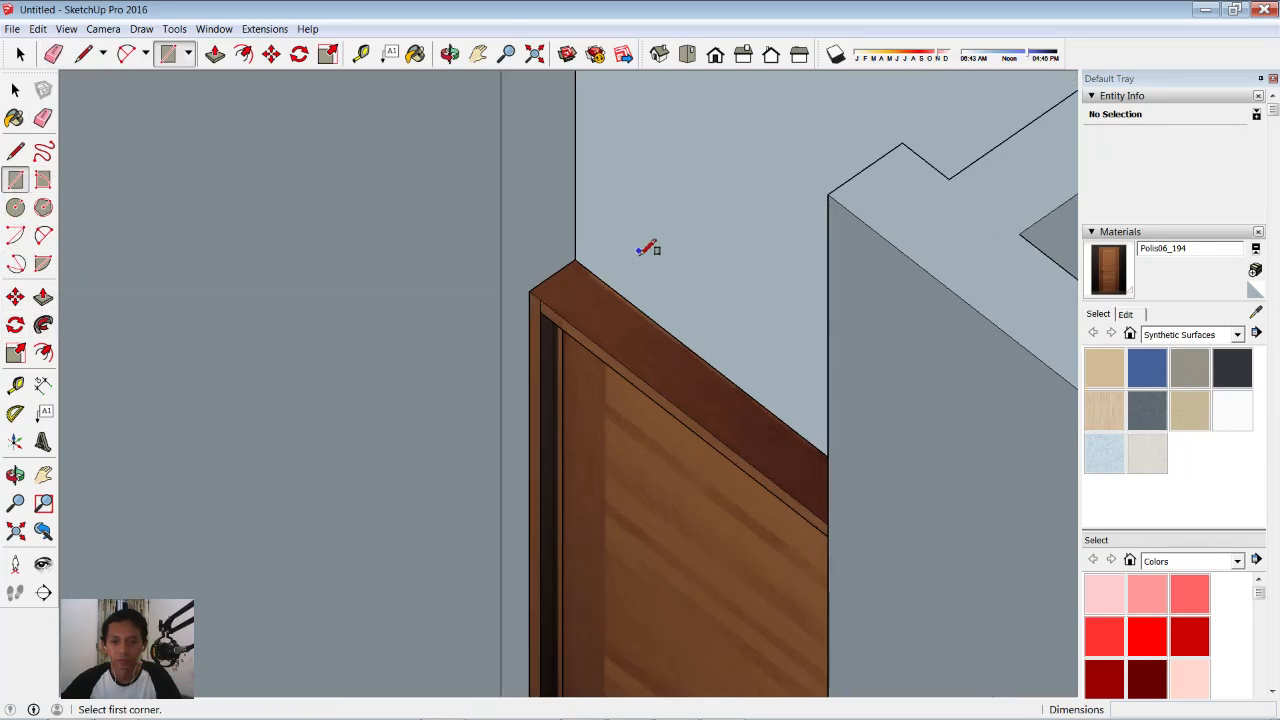
{"action": "scroll", "coordinate": [645, 249], "scroll_direction": "up", "scroll_amount": 2}
{"action": "left_click", "coordinate": [550, 216]}
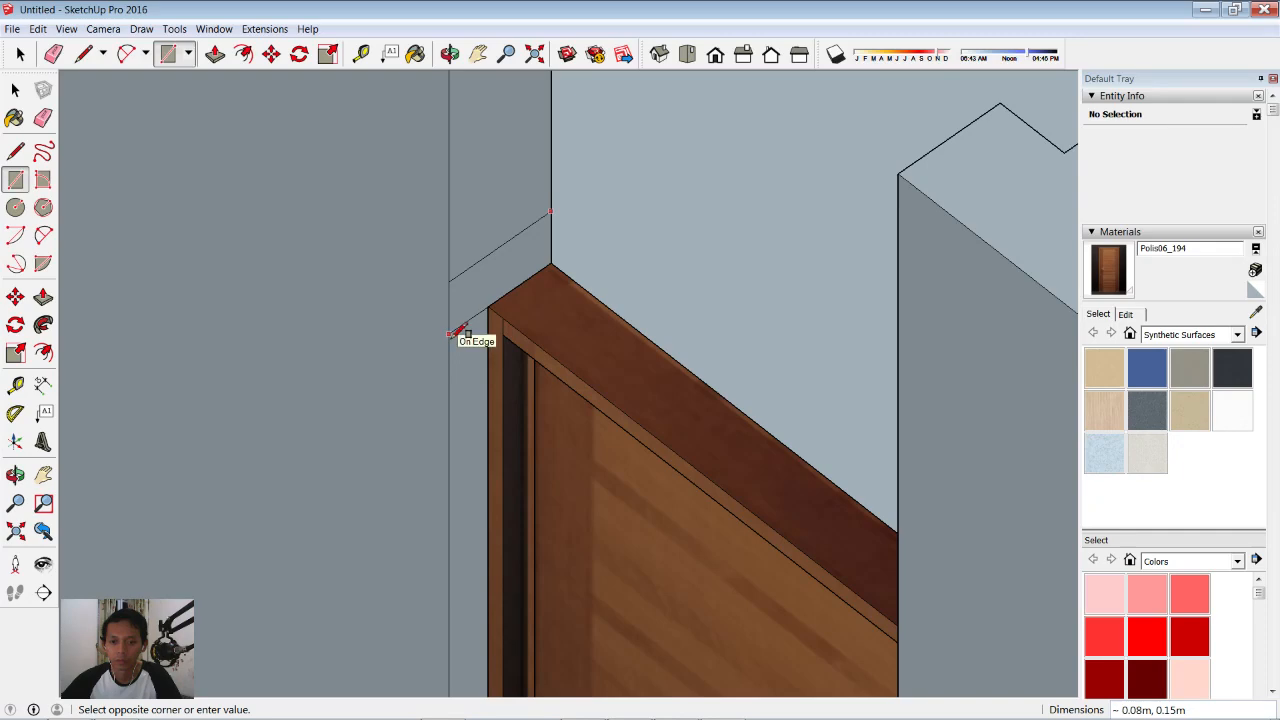
{"action": "left_click", "coordinate": [458, 333]}
- Extrude the rectangle 0.70 m across the adjacent bedroom's opening and raise its top face about 0.72 m to the wall top
{"action": "middle_click_drag", "start_coordinate": [458, 333], "coordinate": [220, 266]}
{"action": "left_click", "coordinate": [43, 298]}
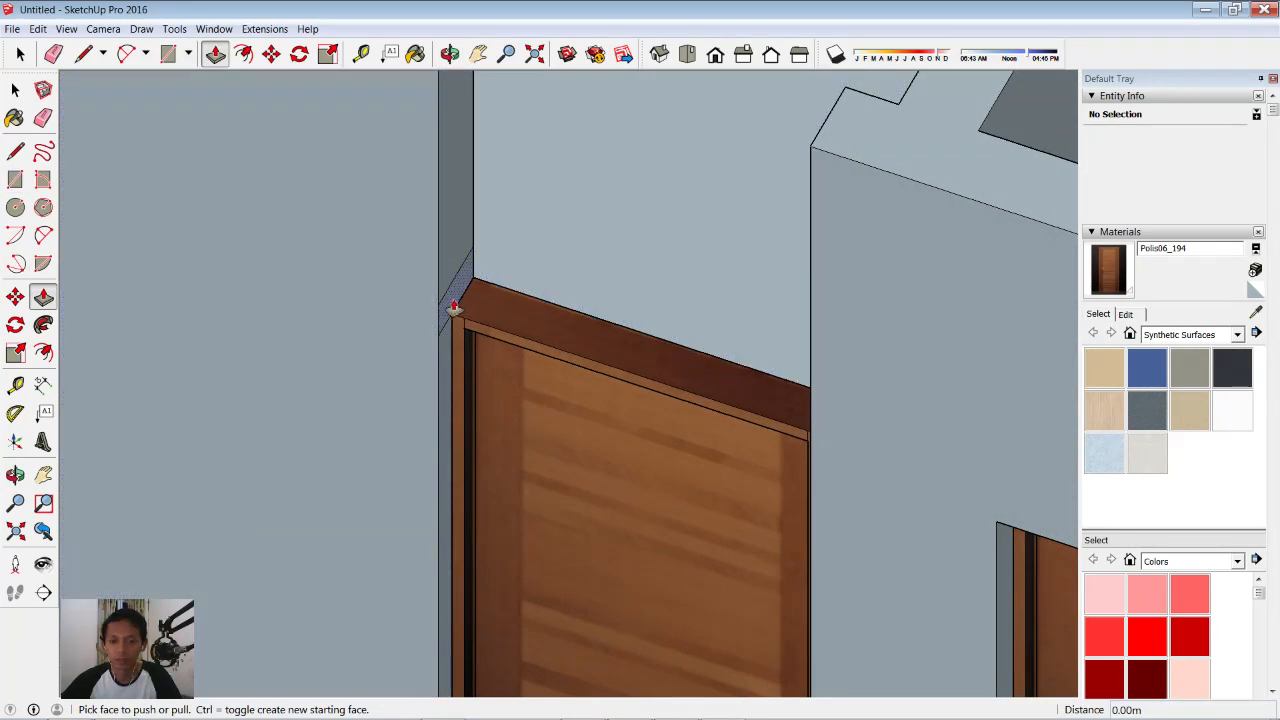
{"action": "left_click", "coordinate": [457, 306]}
{"action": "left_click", "coordinate": [812, 160]}
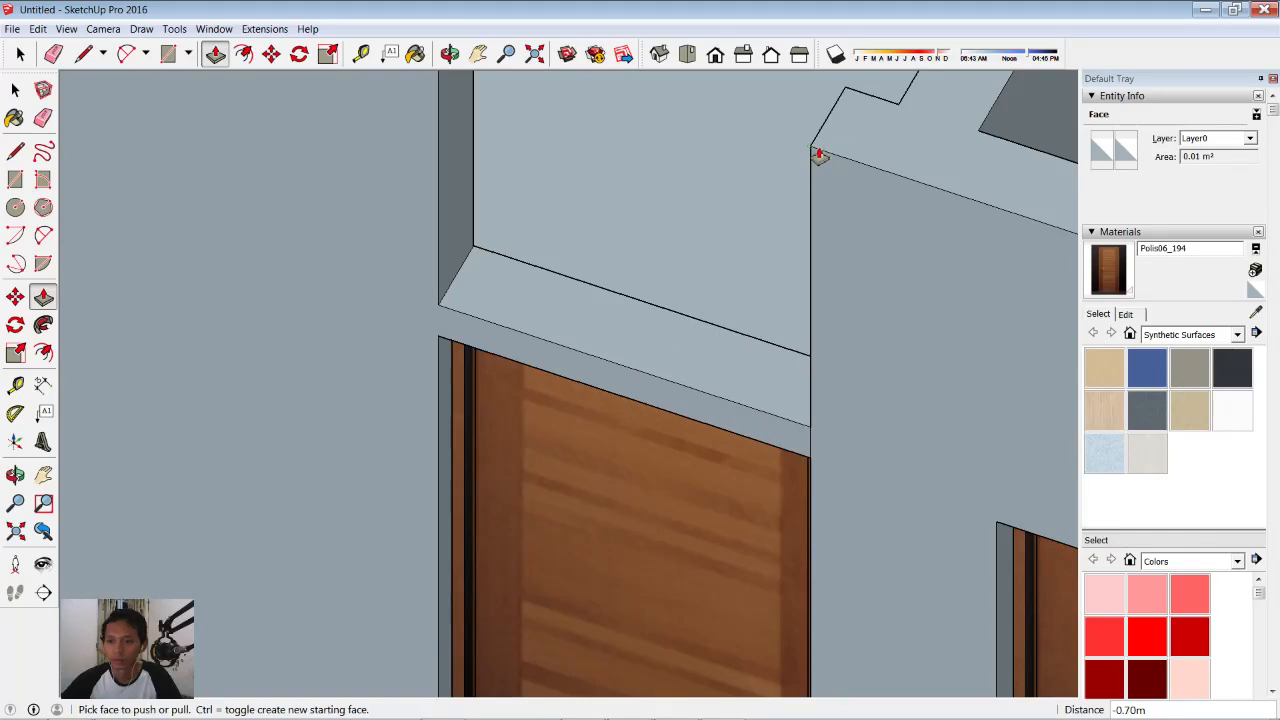
{"action": "left_click", "coordinate": [663, 346]}
{"action": "left_click", "coordinate": [817, 150]}
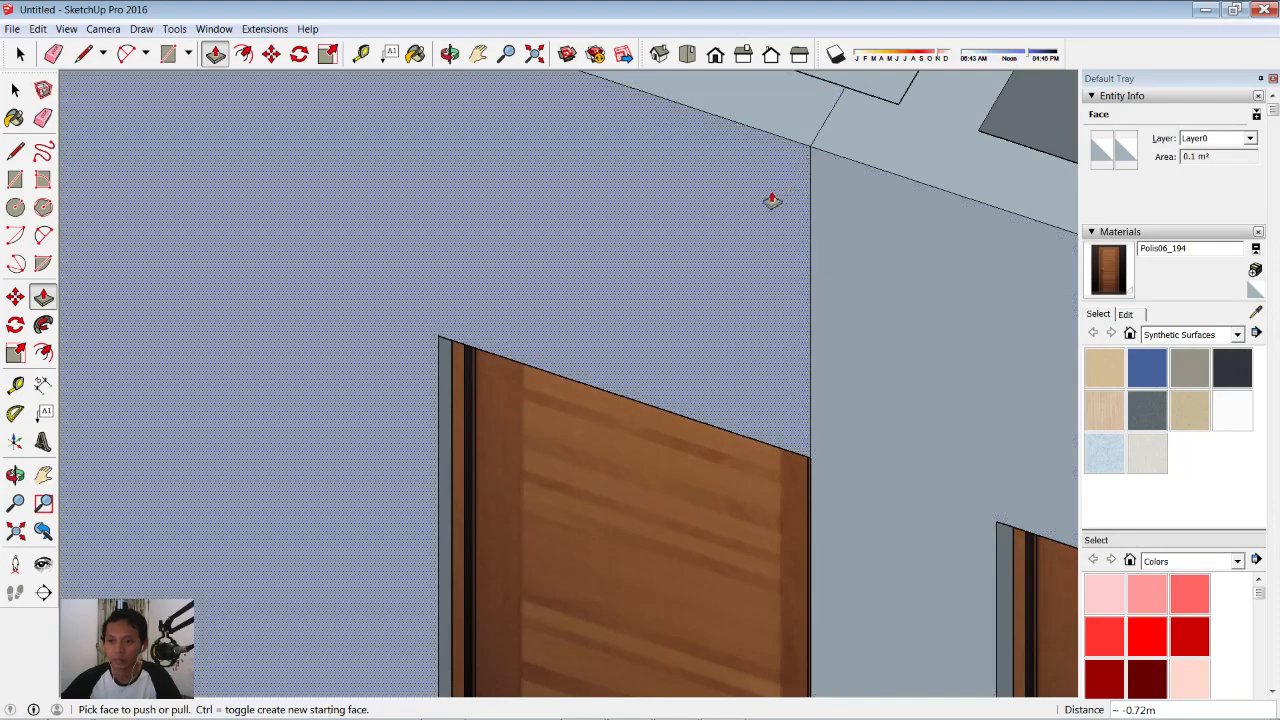
- Erase the seam lines left around the new wall piece above the adjacent bedroom's door
{"action": "scroll", "coordinate": [766, 207], "scroll_direction": "down", "scroll_amount": 3}
{"action": "left_click", "coordinate": [43, 118]}
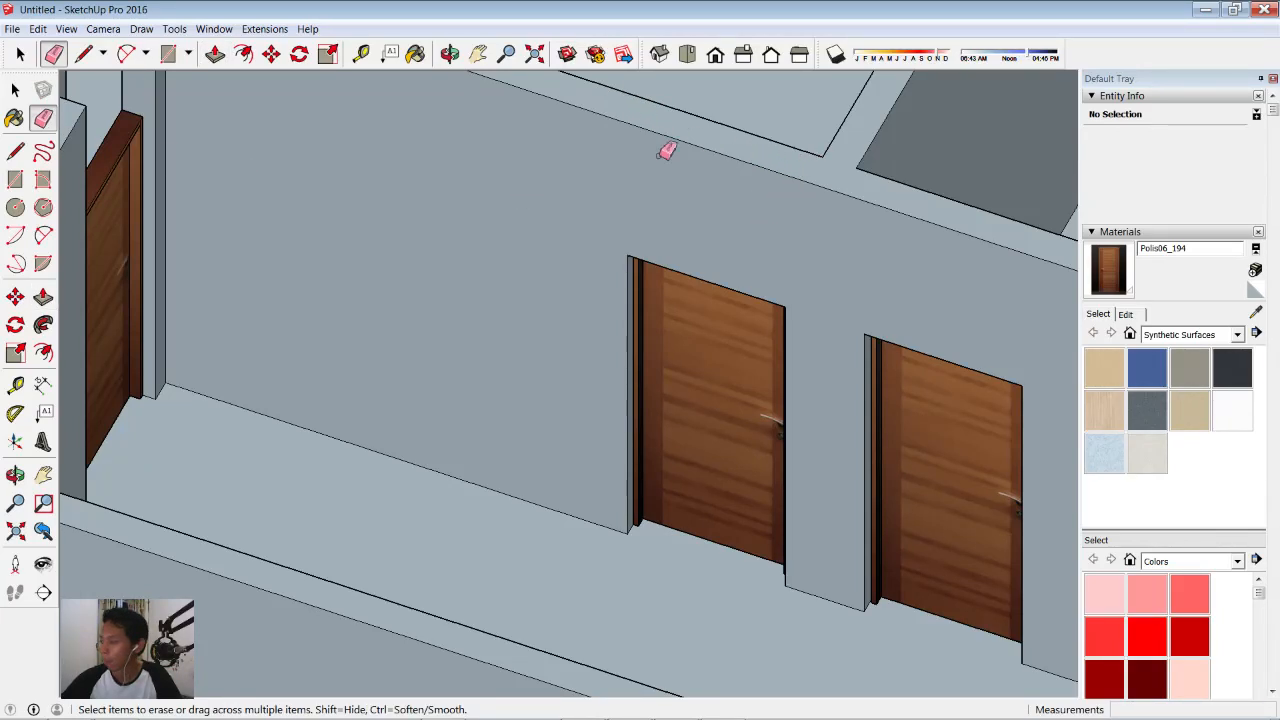
{"action": "scroll", "coordinate": [775, 212], "scroll_direction": "down", "scroll_amount": 2}
{"action": "mouse_move", "coordinate": [775, 212]}
{"action": "middle_mouse_down"}
{"action": "mouse_move", "coordinate": [774, 240]}
{"action": "mouse_move", "coordinate": [500, 243]}
{"action": "mouse_move", "coordinate": [723, 207]}
{"action": "mouse_move", "coordinate": [251, 171]}
{"action": "mouse_move", "coordinate": [429, 257]}
{"action": "mouse_move", "coordinate": [386, 206]}
{"action": "middle_mouse_up"}
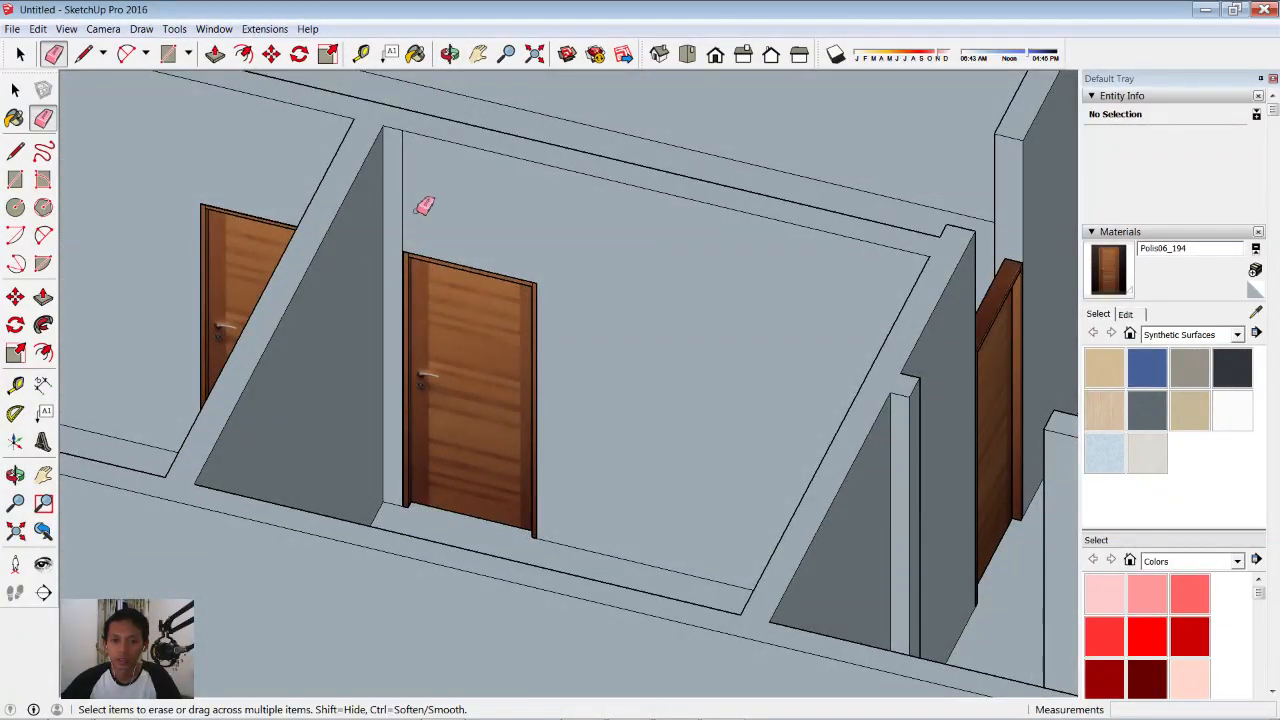
- Draw a rectangle across the wall thickness on the opening's side face, just above the long side room's door
{"action": "scroll", "coordinate": [531, 209], "scroll_direction": "down", "scroll_amount": 5}
{"action": "middle_click_drag", "start_coordinate": [766, 234], "coordinate": [686, 271]}
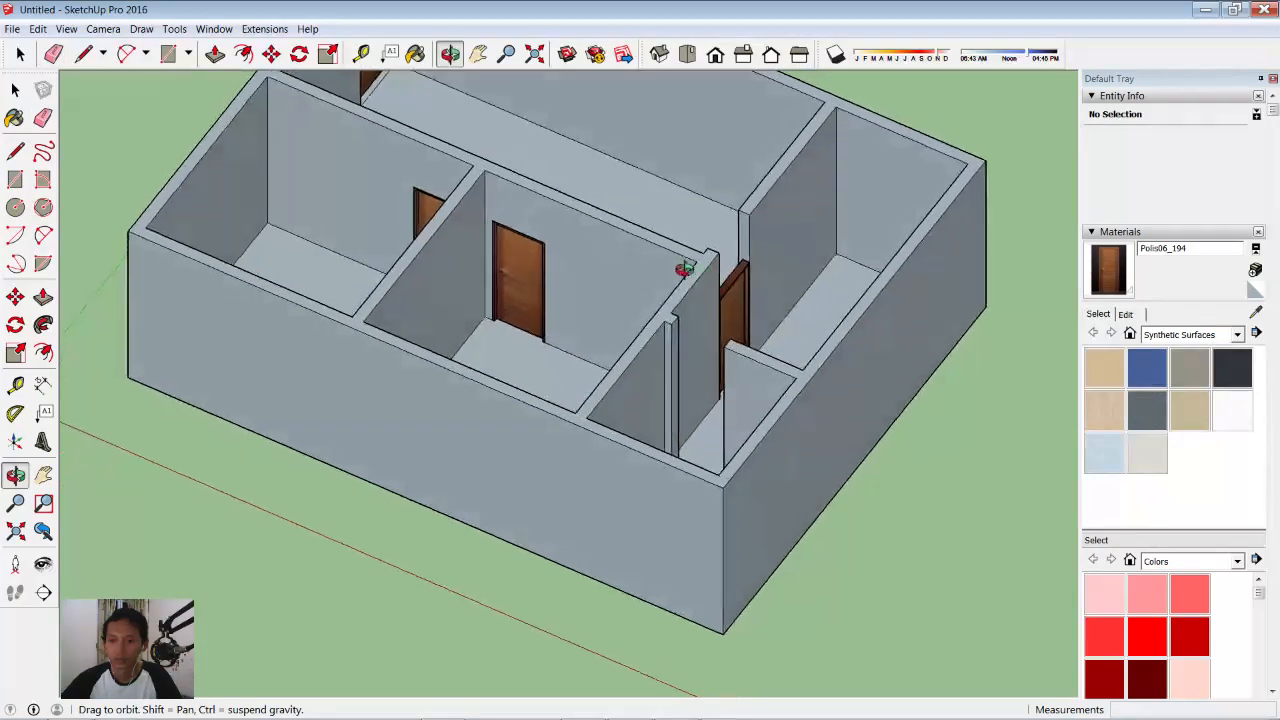
{"action": "scroll", "coordinate": [791, 258], "scroll_direction": "up", "scroll_amount": 5}
{"action": "scroll", "coordinate": [791, 258], "scroll_direction": "up", "scroll_amount": 6}
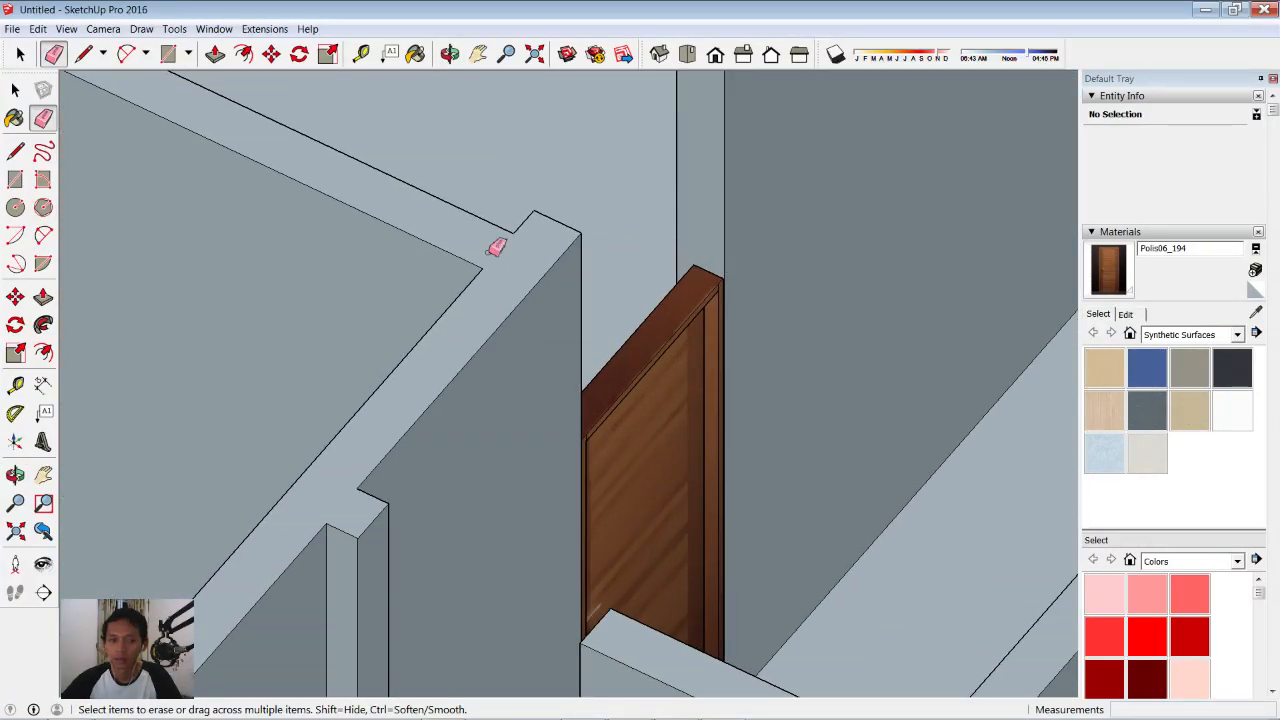
{"action": "left_click", "coordinate": [15, 179]}
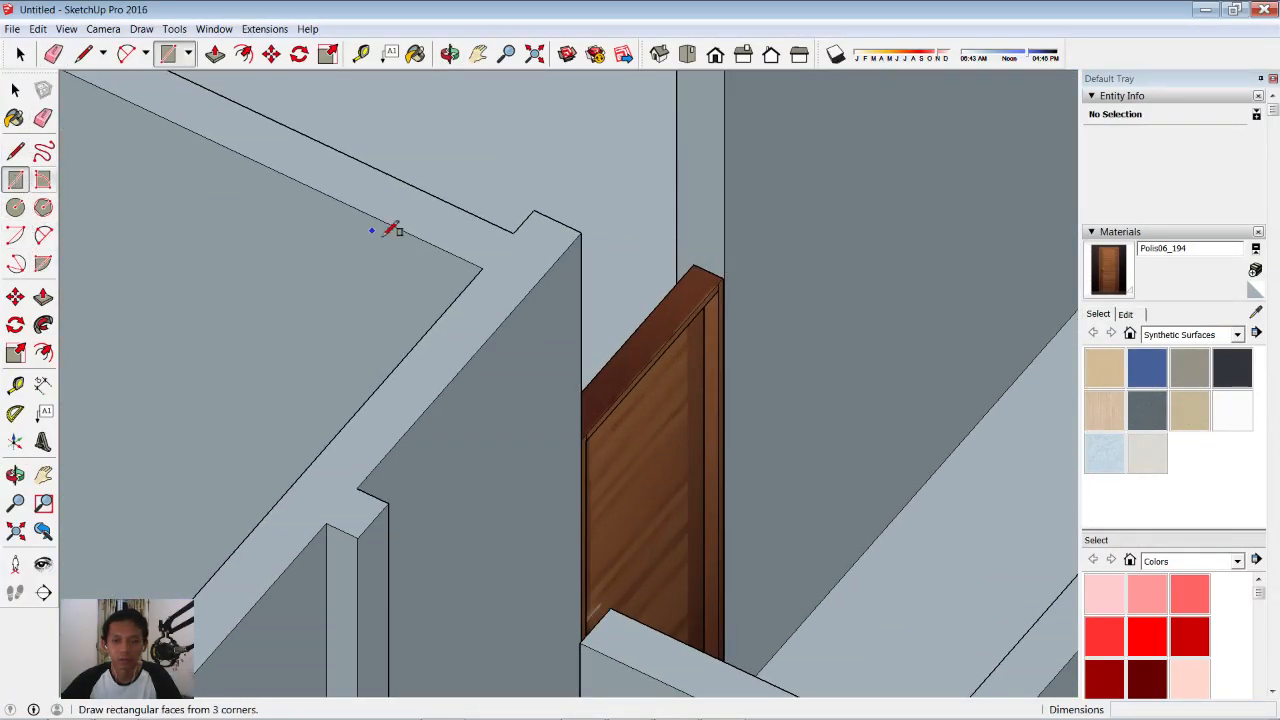
{"action": "scroll", "coordinate": [745, 254], "scroll_direction": "up", "scroll_amount": 2}
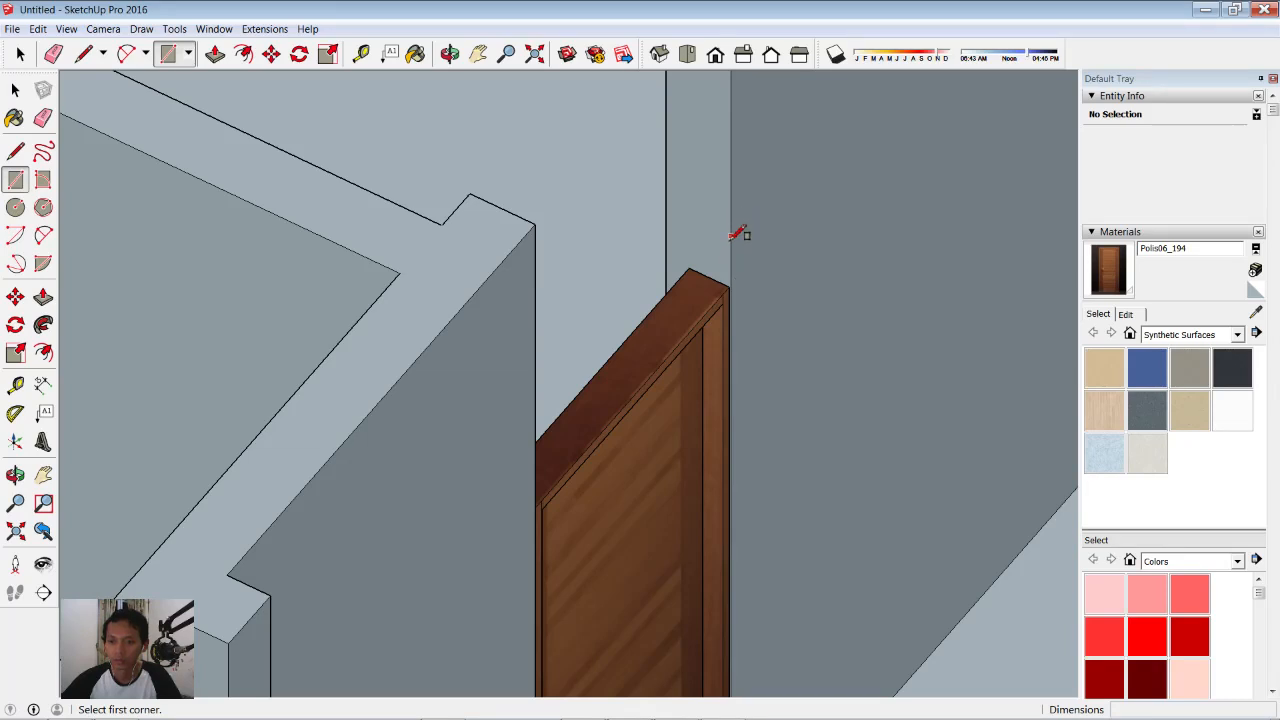
{"action": "left_click", "coordinate": [730, 249]}
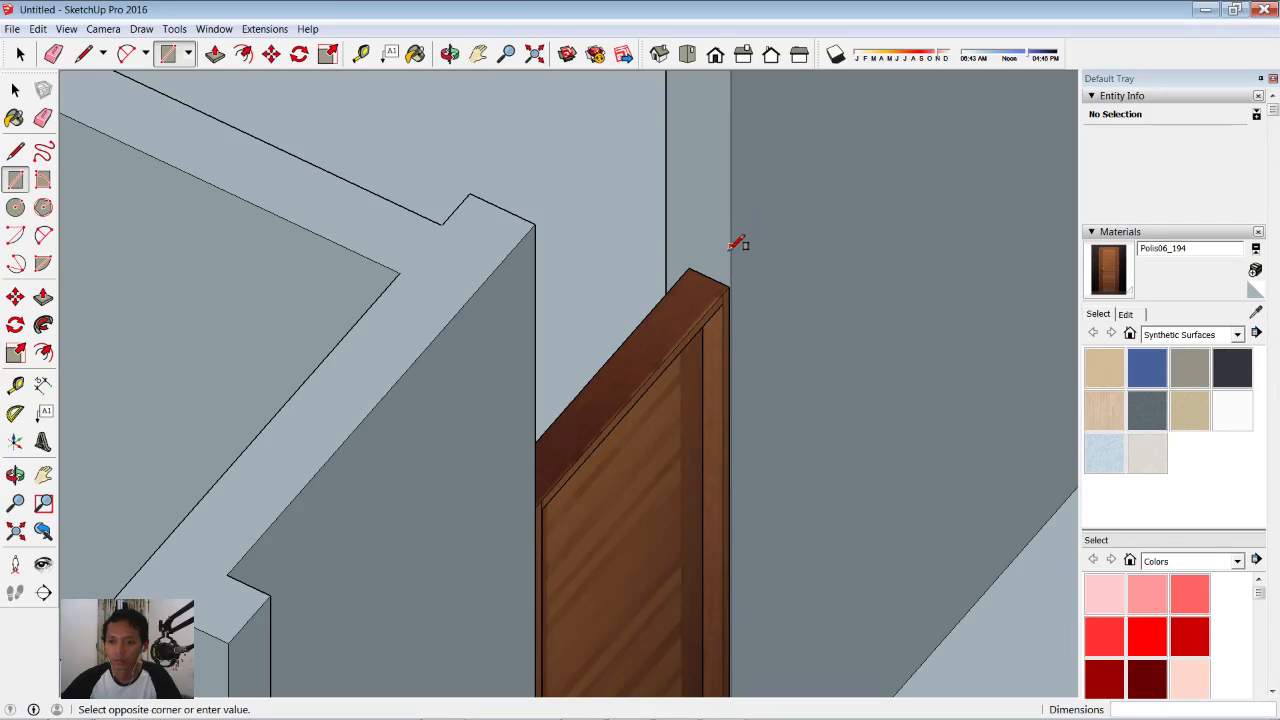
{"action": "left_click", "coordinate": [673, 255]}
- Extrude the rectangle 0.70 m across the side room's opening and raise its top face about 0.70 m to the wall top
{"action": "middle_click_drag", "start_coordinate": [673, 255], "coordinate": [826, 259]}
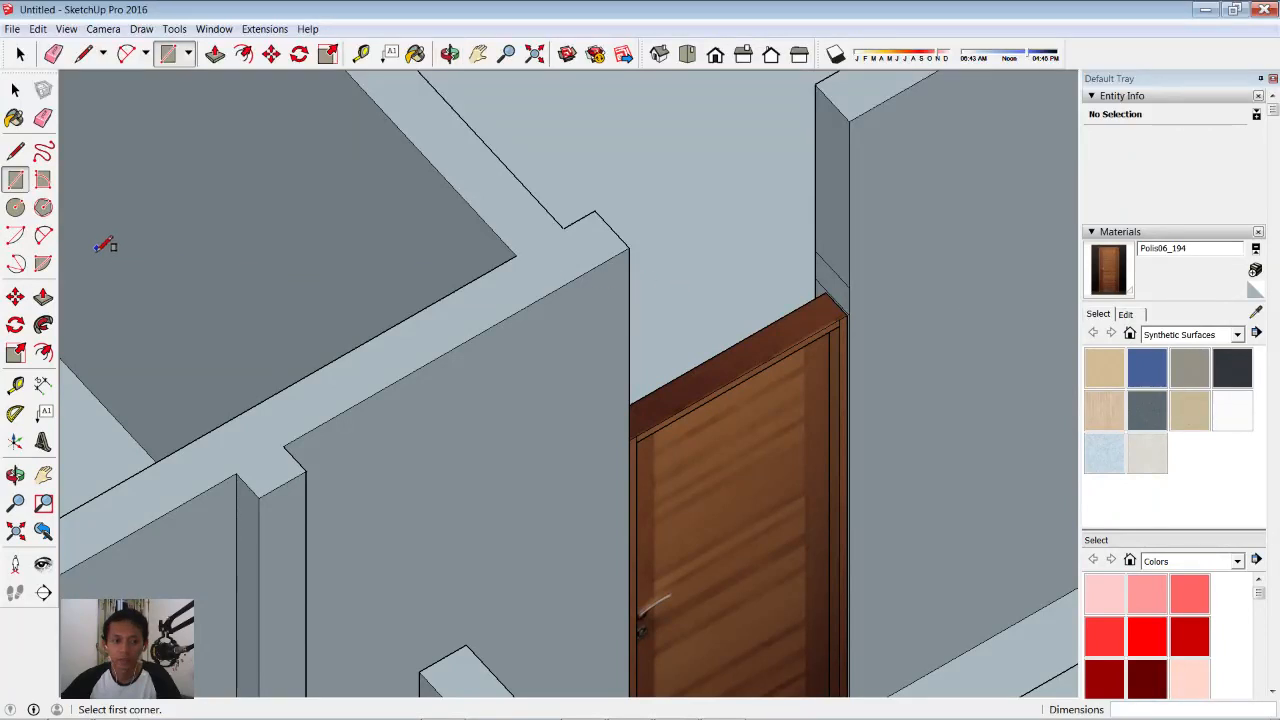
{"action": "left_click", "coordinate": [43, 296]}
{"action": "left_click_drag", "start_coordinate": [857, 303], "coordinate": [640, 272]}
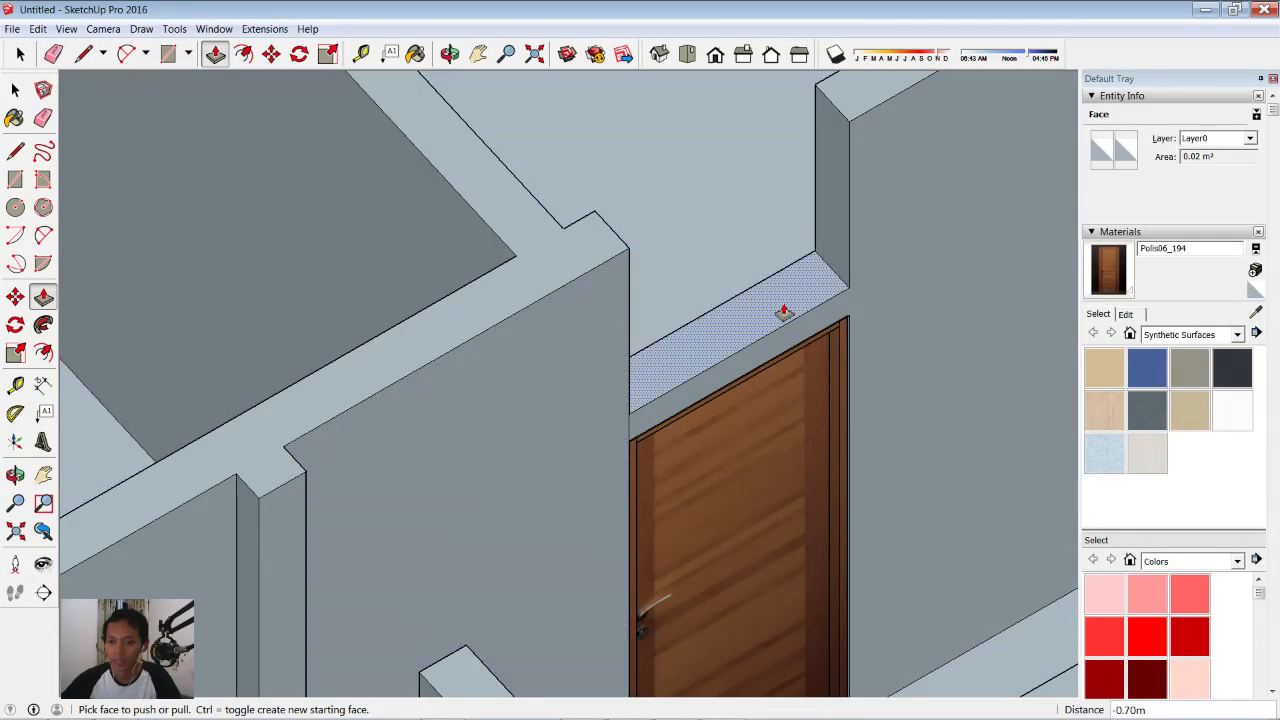
{"action": "left_click_drag", "start_coordinate": [784, 312], "coordinate": [851, 130]}
- Erase the seam lines left around the new wall piece above the long side room's door
{"action": "scroll", "coordinate": [851, 130], "scroll_direction": "down", "scroll_amount": 3}
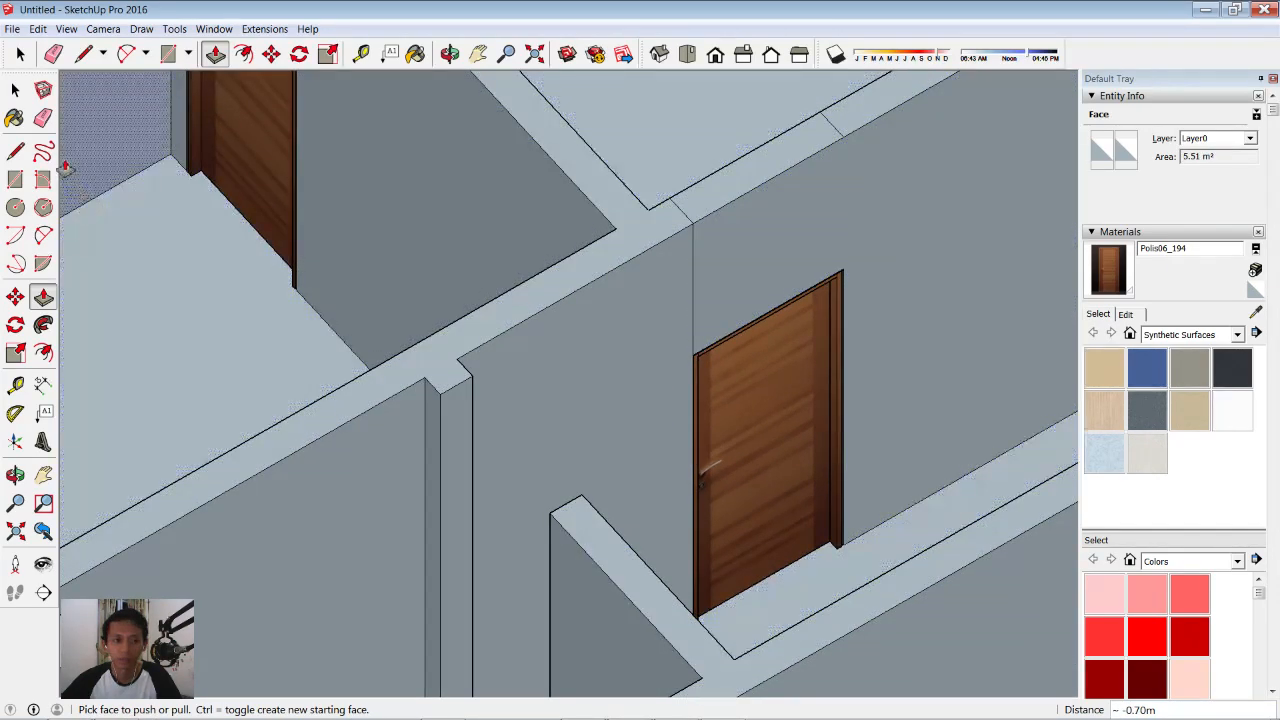
{"action": "left_click", "coordinate": [41, 121]}
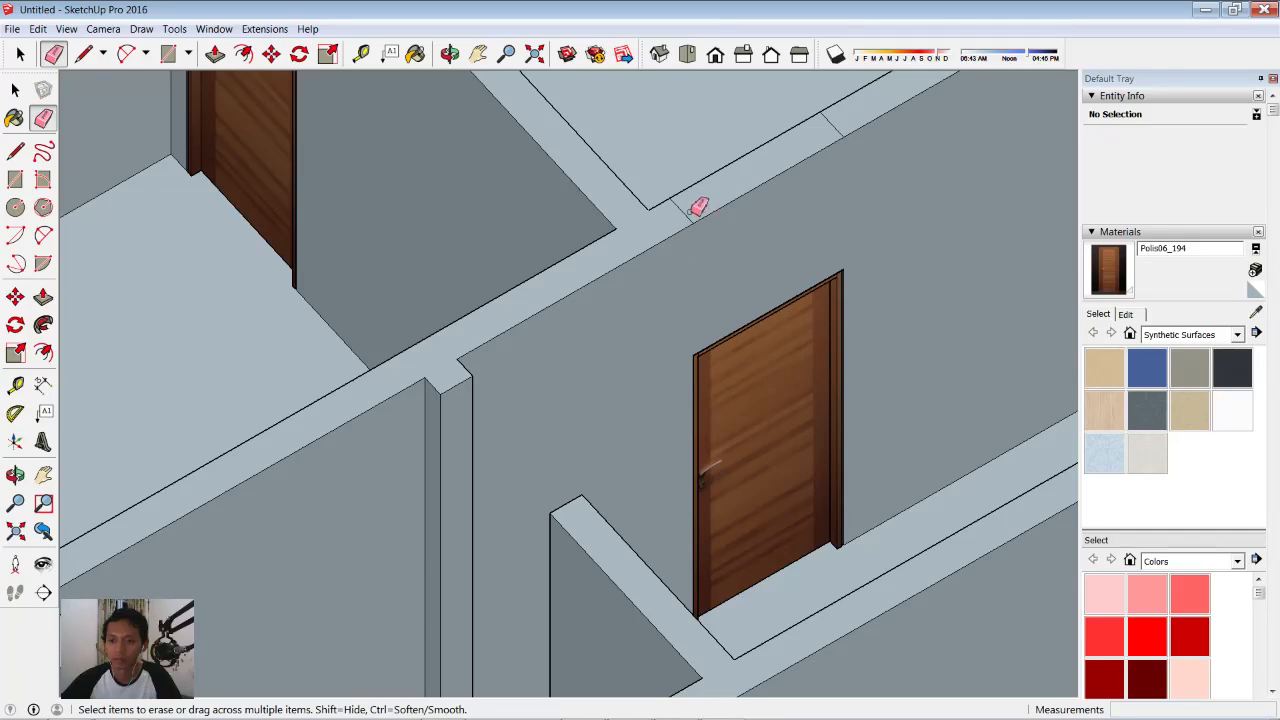
{"action": "mouse_move", "coordinate": [570, 262]}
{"action": "middle_mouse_down"}
{"action": "mouse_move", "coordinate": [717, 303]}
{"action": "mouse_move", "coordinate": [865, 285]}
{"action": "middle_mouse_up"}
- Inspect the house from several sides for openings that still lack a door, including the small corner room
{"action": "middle_click_drag", "start_coordinate": [586, 256], "coordinate": [843, 206]}
{"action": "scroll", "coordinate": [843, 206], "scroll_direction": "down", "scroll_amount": 1}
{"action": "scroll", "coordinate": [585, 153], "scroll_direction": "down", "scroll_amount": 2}
{"action": "mouse_move", "coordinate": [543, 220]}
{"action": "middle_mouse_down"}
{"action": "mouse_move", "coordinate": [629, 287]}
{"action": "mouse_move", "coordinate": [600, 283]}
{"action": "mouse_move", "coordinate": [823, 258]}
{"action": "mouse_move", "coordinate": [693, 203]}
{"action": "mouse_move", "coordinate": [829, 240]}
{"action": "mouse_move", "coordinate": [391, 246]}
{"action": "mouse_move", "coordinate": [749, 289]}
{"action": "mouse_move", "coordinate": [689, 334]}
{"action": "middle_mouse_up"}
{"action": "scroll", "coordinate": [625, 201], "scroll_direction": "down", "scroll_amount": 5}
{"action": "scroll", "coordinate": [523, 254], "scroll_direction": "up", "scroll_amount": 5}
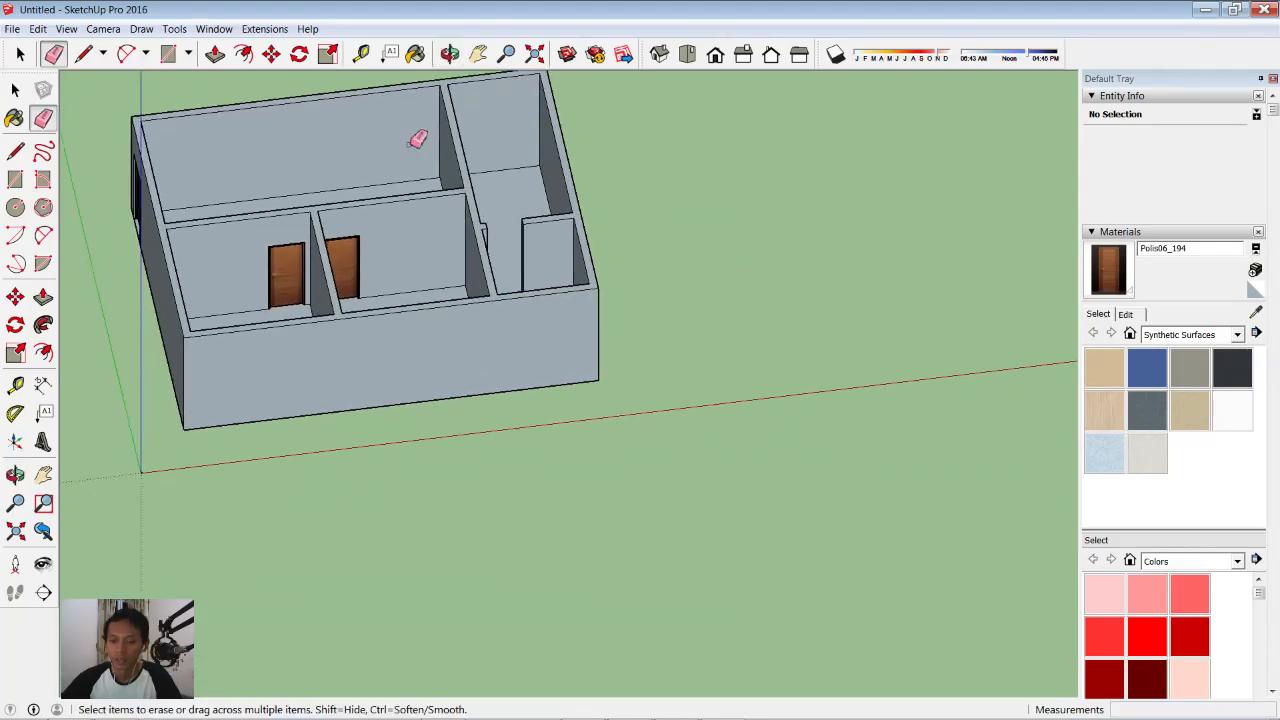
{"action": "mouse_move", "coordinate": [508, 241]}
{"action": "middle_mouse_down"}
{"action": "mouse_move", "coordinate": [471, 246]}
{"action": "mouse_move", "coordinate": [561, 289]}
{"action": "middle_mouse_up"}
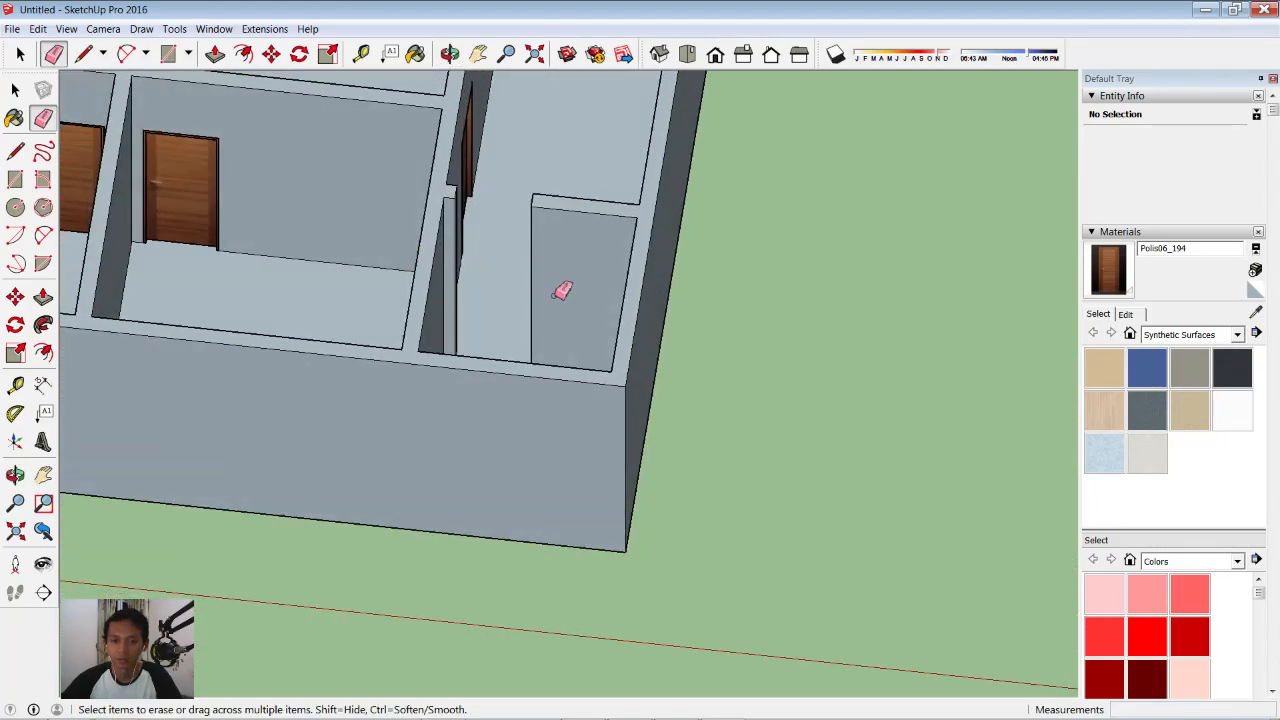
{"action": "scroll", "coordinate": [516, 316], "scroll_direction": "down", "scroll_amount": 2}
{"action": "mouse_move", "coordinate": [519, 212]}
{"action": "middle_mouse_down"}
{"action": "mouse_move", "coordinate": [500, 306]}
{"action": "mouse_move", "coordinate": [485, 316]}
{"action": "mouse_move", "coordinate": [474, 253]}
{"action": "middle_mouse_up"}
{"action": "scroll", "coordinate": [527, 289], "scroll_direction": "up", "scroll_amount": 2}
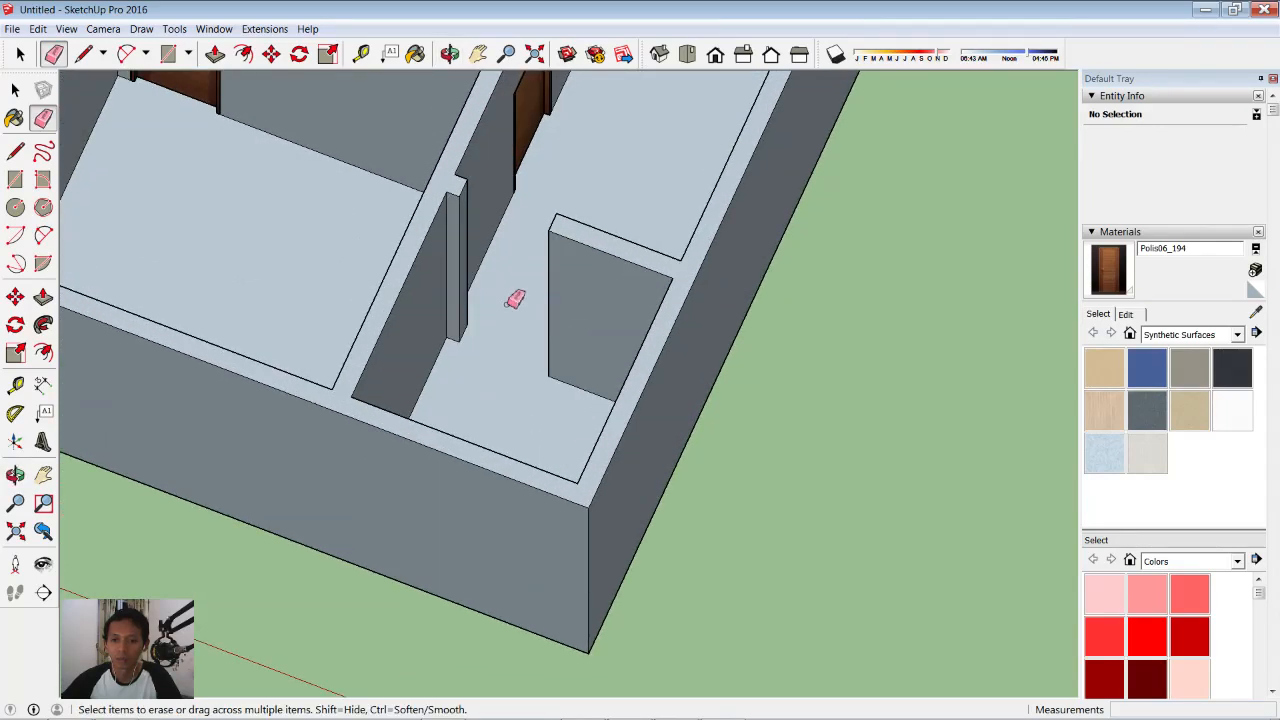
{"action": "scroll", "coordinate": [513, 292], "scroll_direction": "down", "scroll_amount": 1}
- Switch to the 3D Warehouse page in the browser, close the wood door preview and search for DOOR BATHROOM
{"action": "mouse_move", "coordinate": [383, 710]}
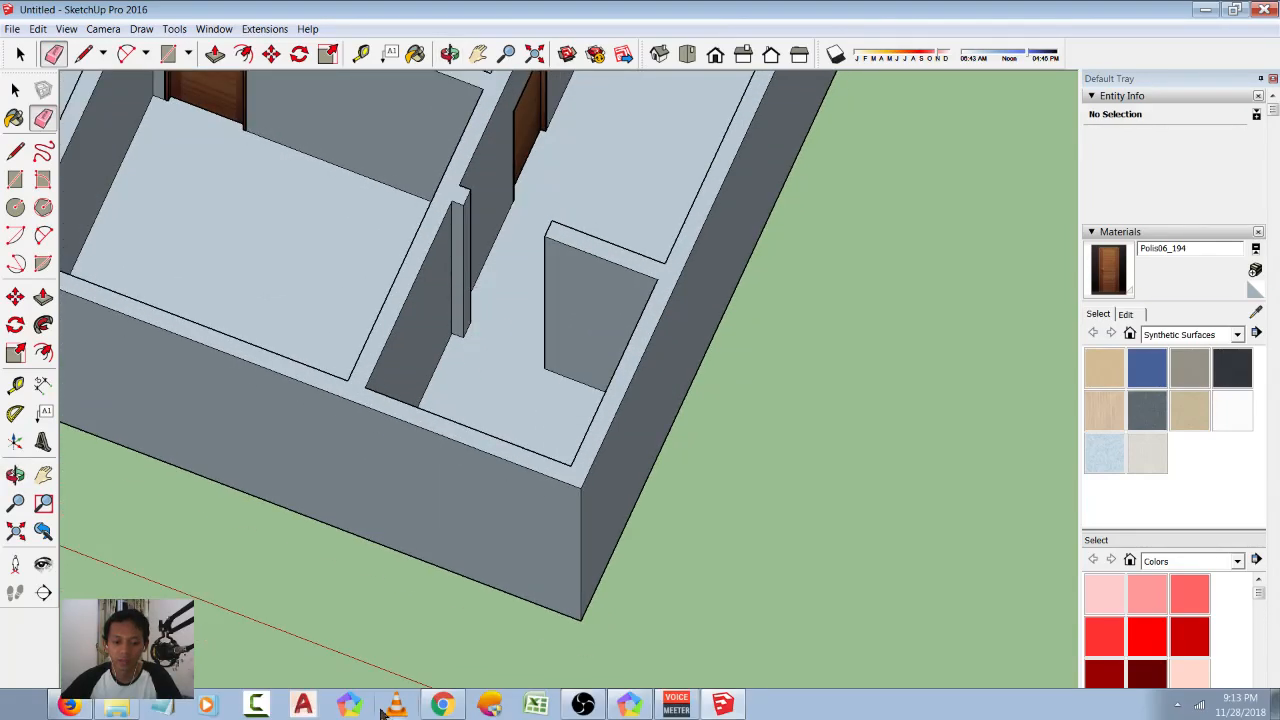
{"action": "left_click", "coordinate": [115, 708]}
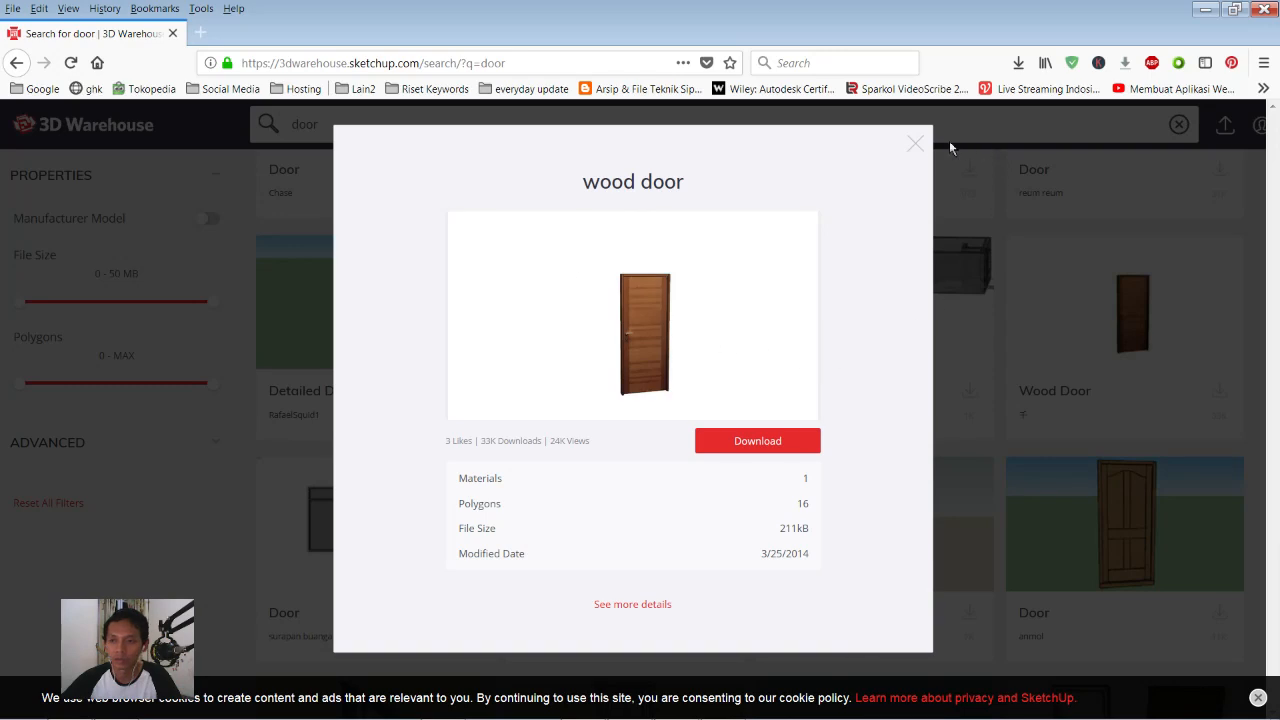
{"action": "left_click", "coordinate": [911, 148]}
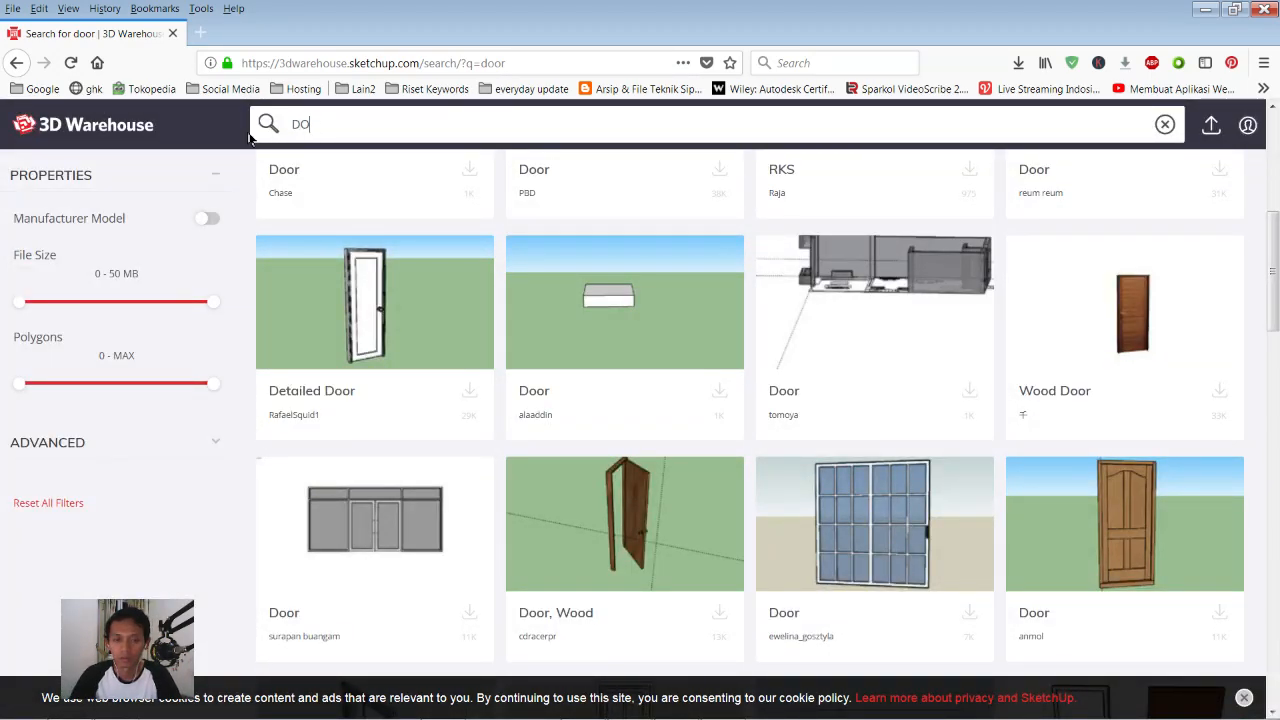
{"action": "type", "text": "HROOM"}
{"action": "key", "text": "Return"}
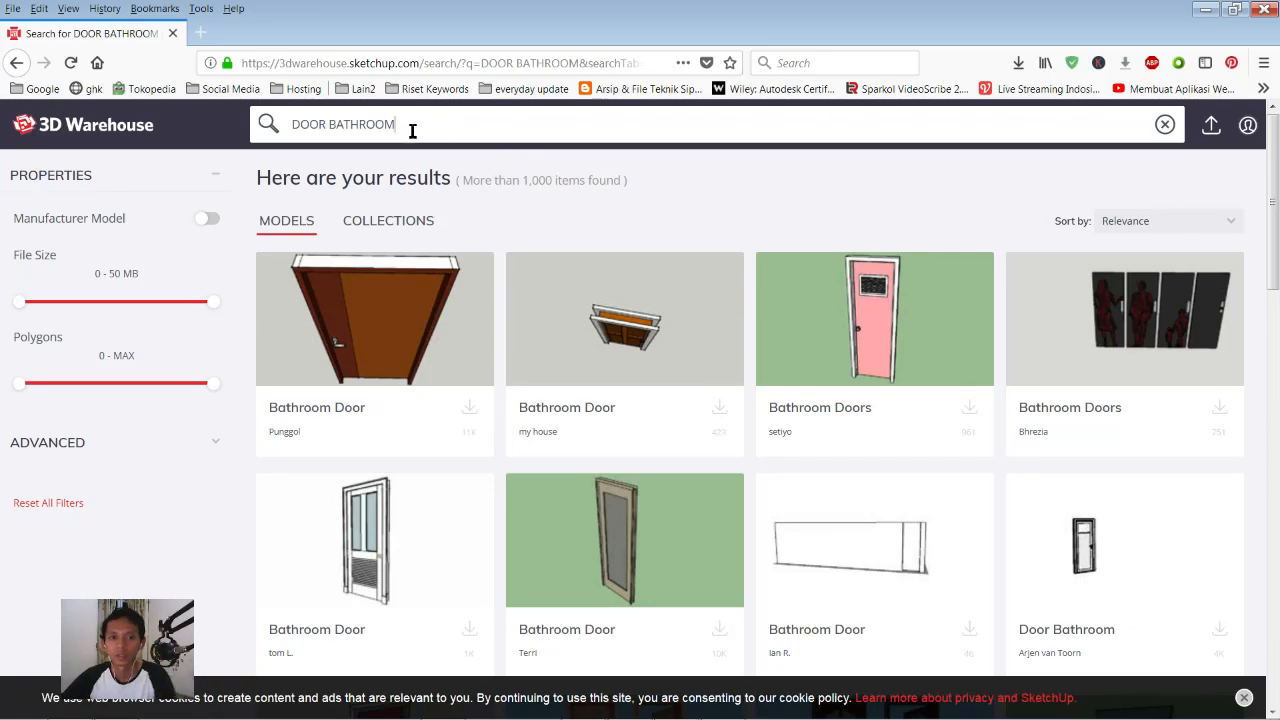
- Browse the DOOR BATHROOM results and download the red framed bathroom doors model with the louvre as a SketchUp 2016 file
{"action": "left_click", "coordinate": [72, 63]}
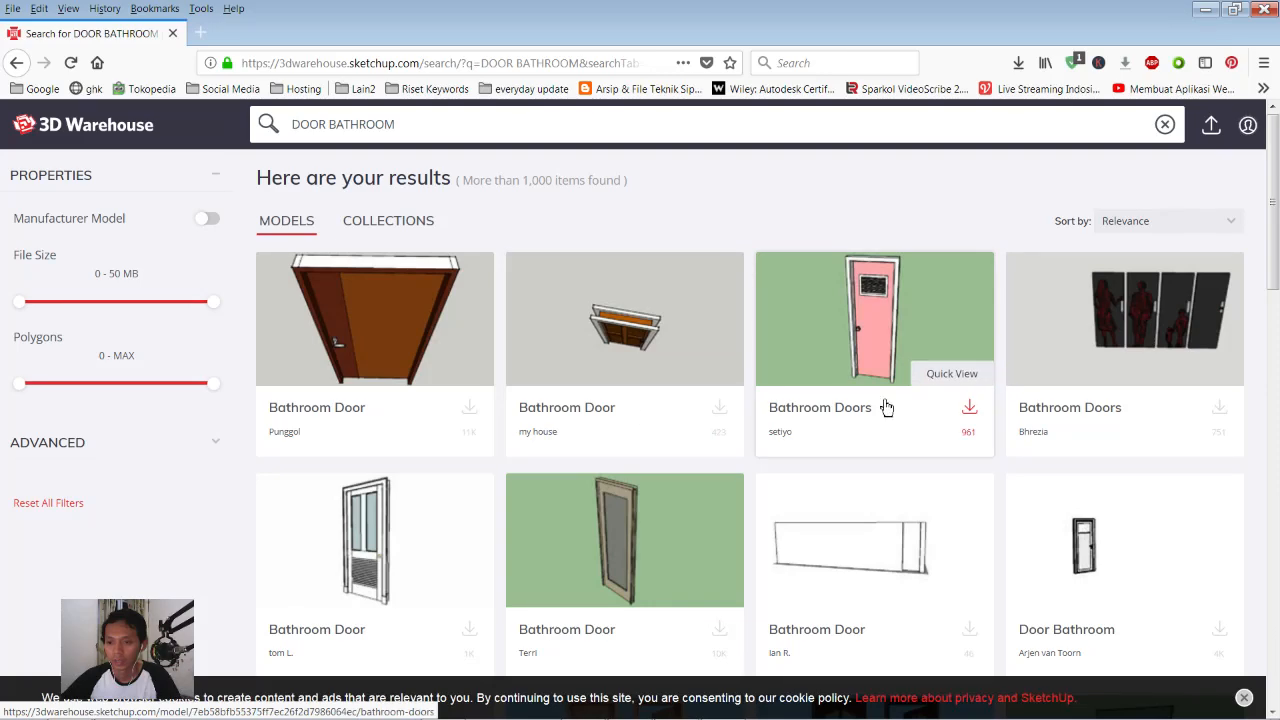
{"action": "scroll", "coordinate": [878, 398], "scroll_direction": "down", "scroll_amount": 5}
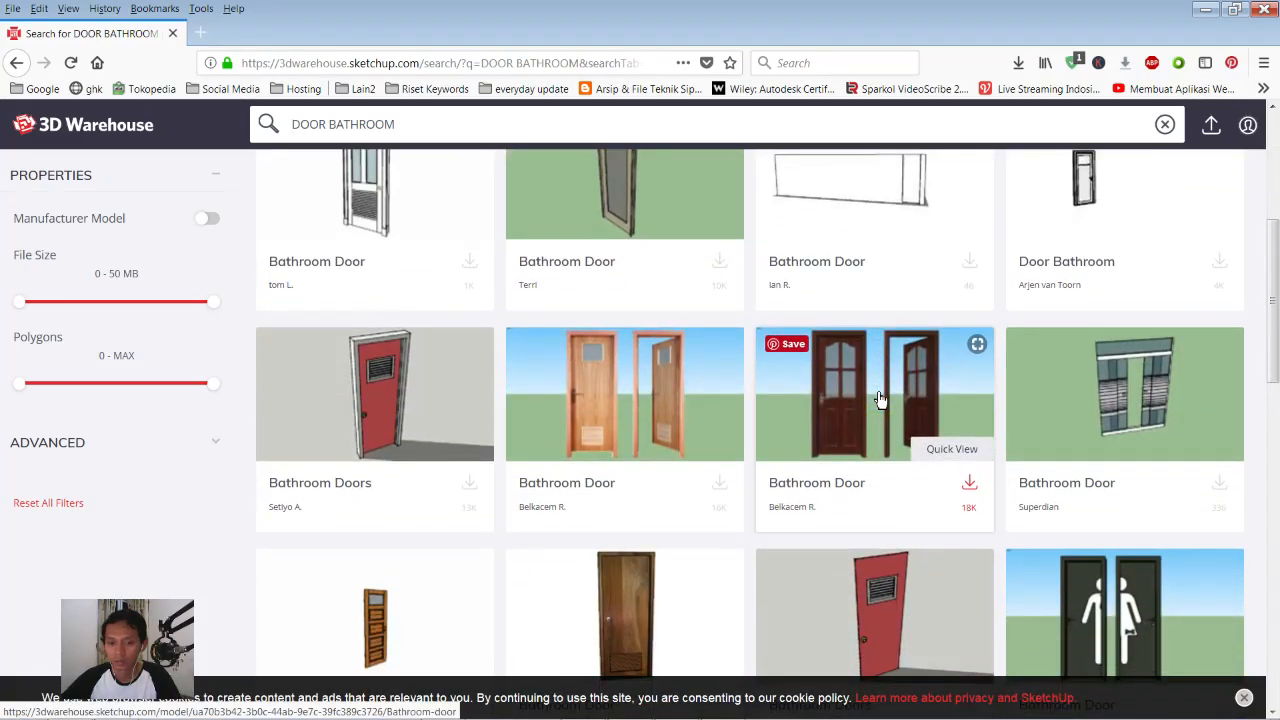
{"action": "scroll", "coordinate": [878, 398], "scroll_direction": "down", "scroll_amount": 1}
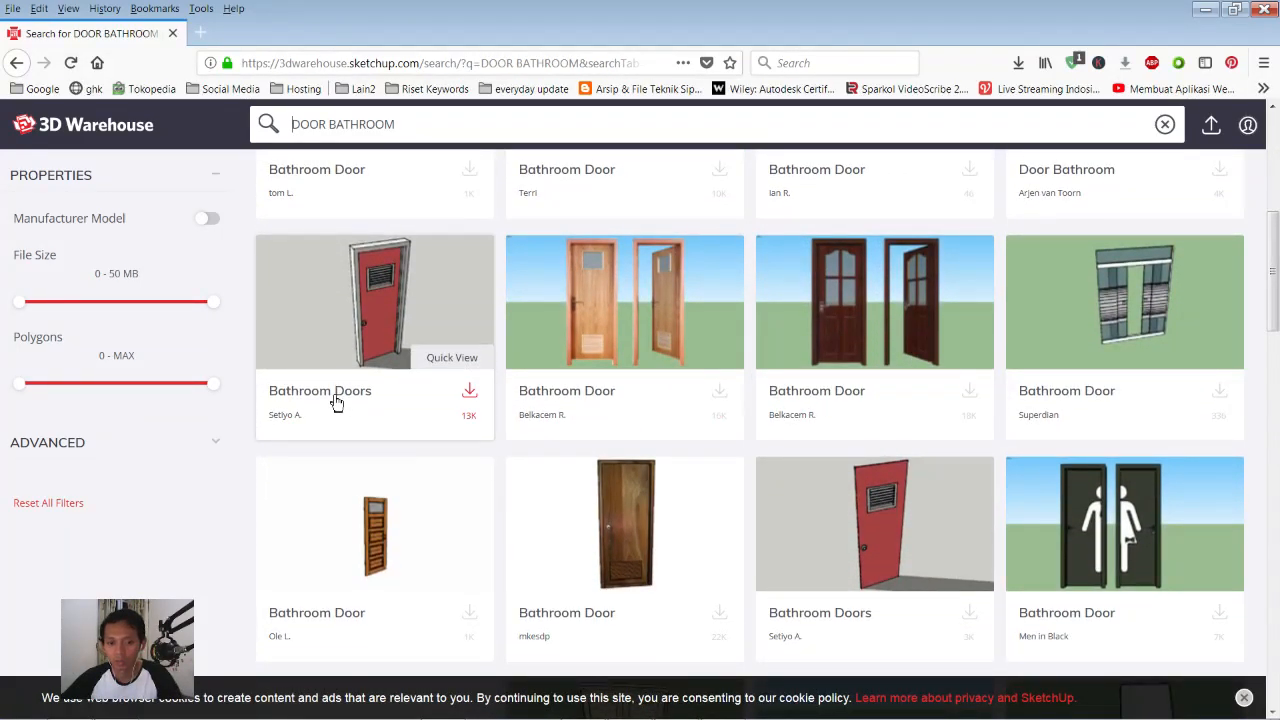
{"action": "left_click", "coordinate": [451, 357]}
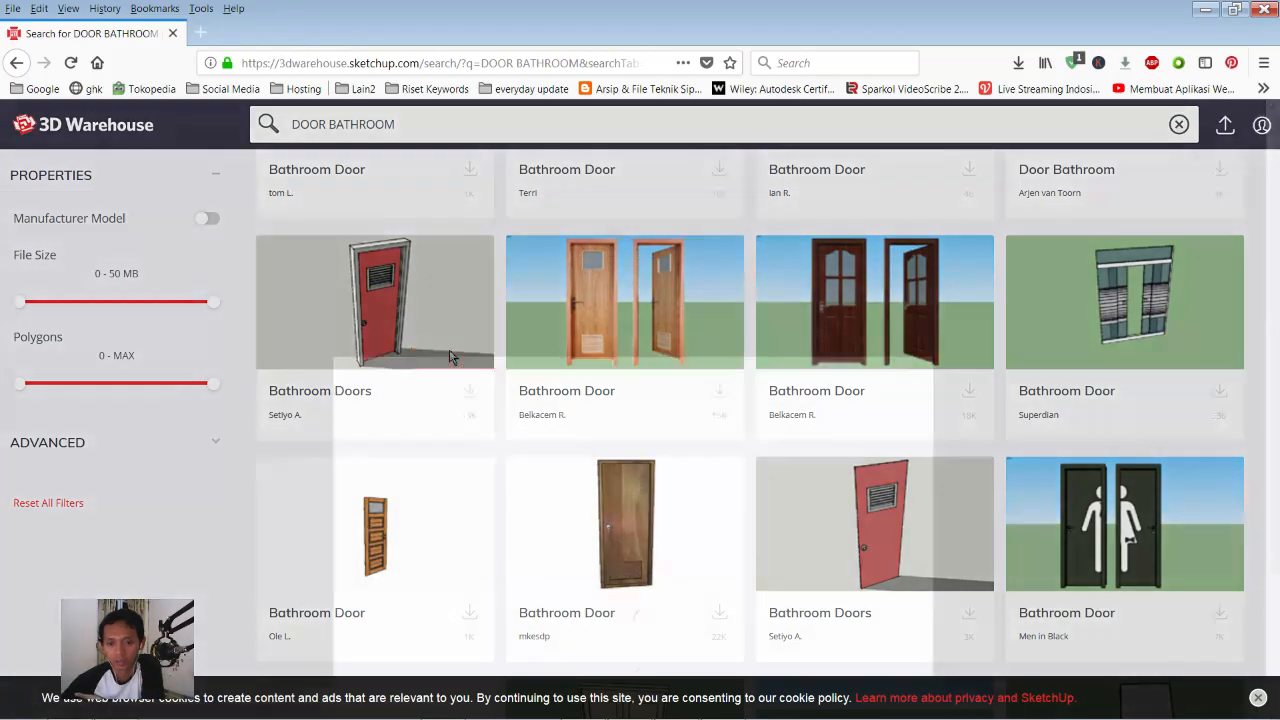
{"action": "left_click", "coordinate": [801, 443]}
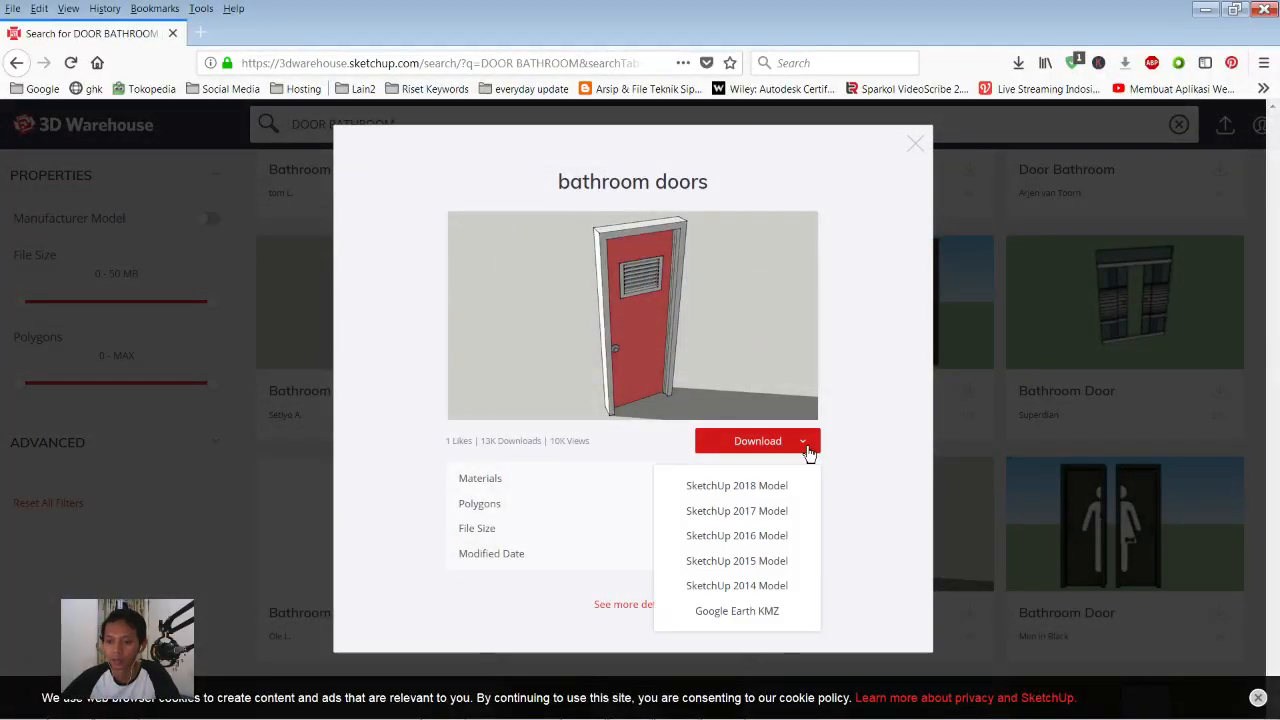
{"action": "left_click", "coordinate": [729, 538]}
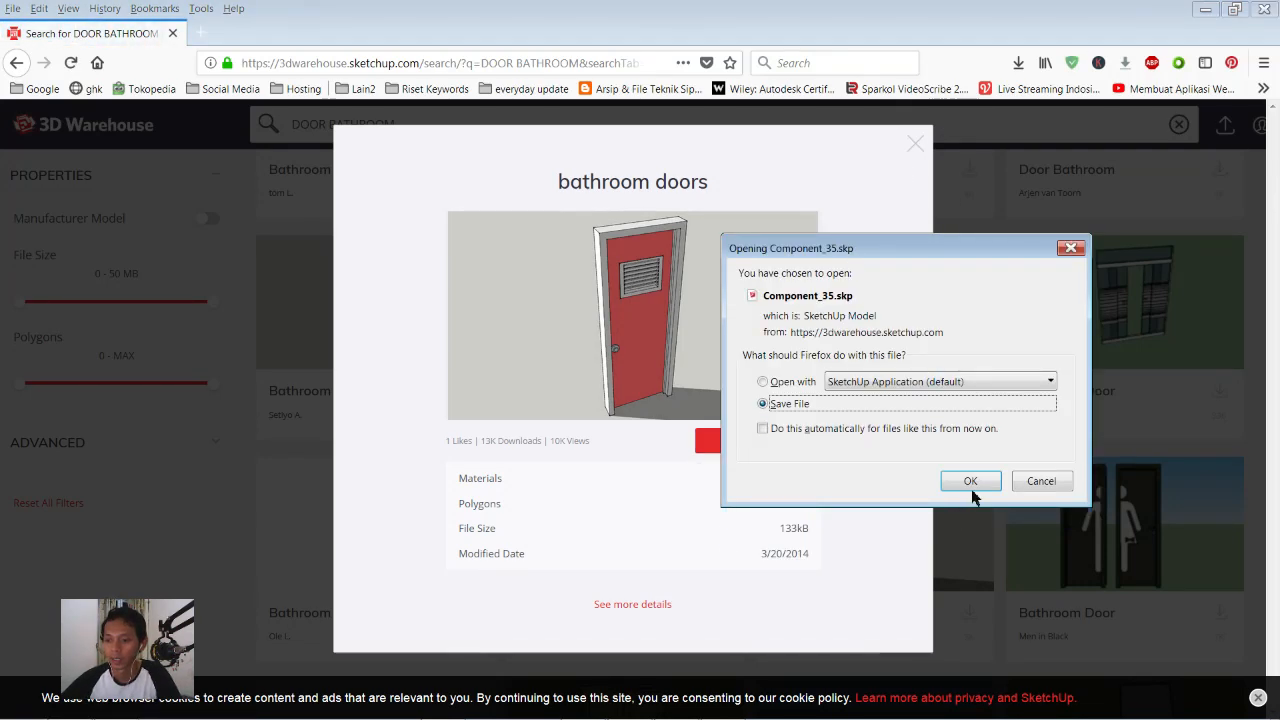
{"action": "left_click", "coordinate": [970, 488]}
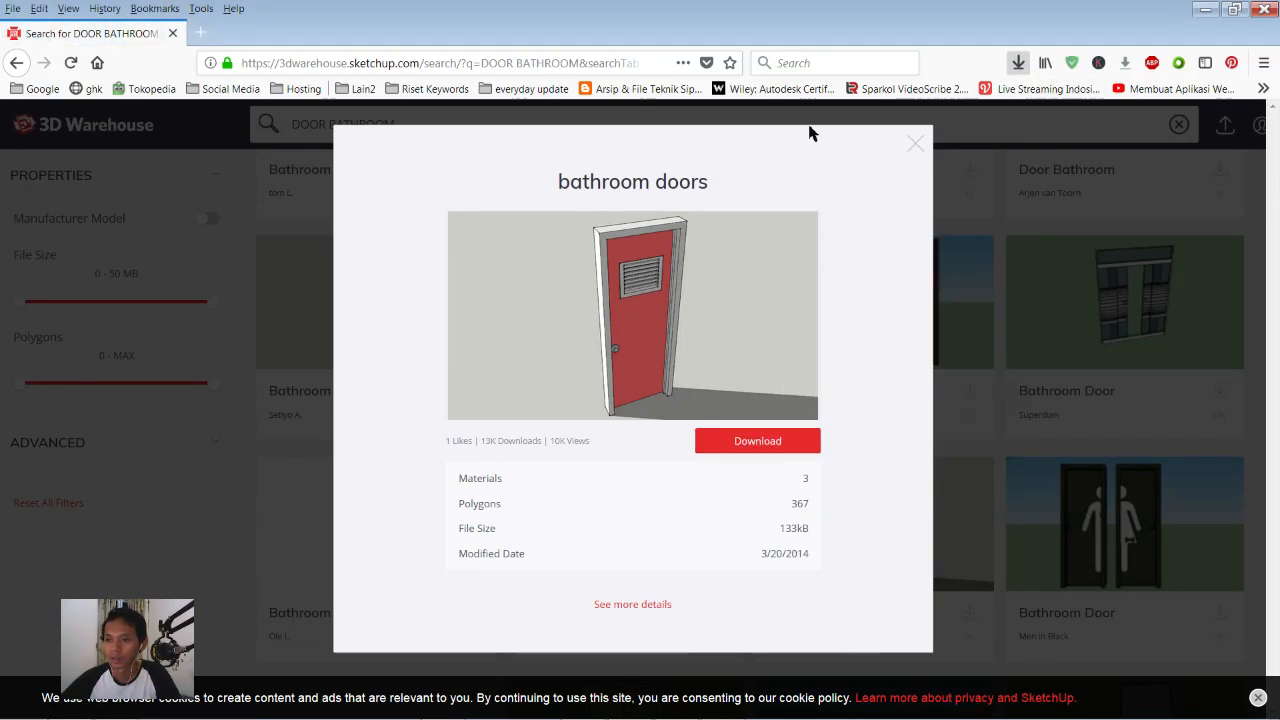
- Return to SketchUp and import the downloaded Component_35.skp door into the house model
{"action": "left_click", "coordinate": [1205, 9]}
{"action": "left_click", "coordinate": [12, 29]}
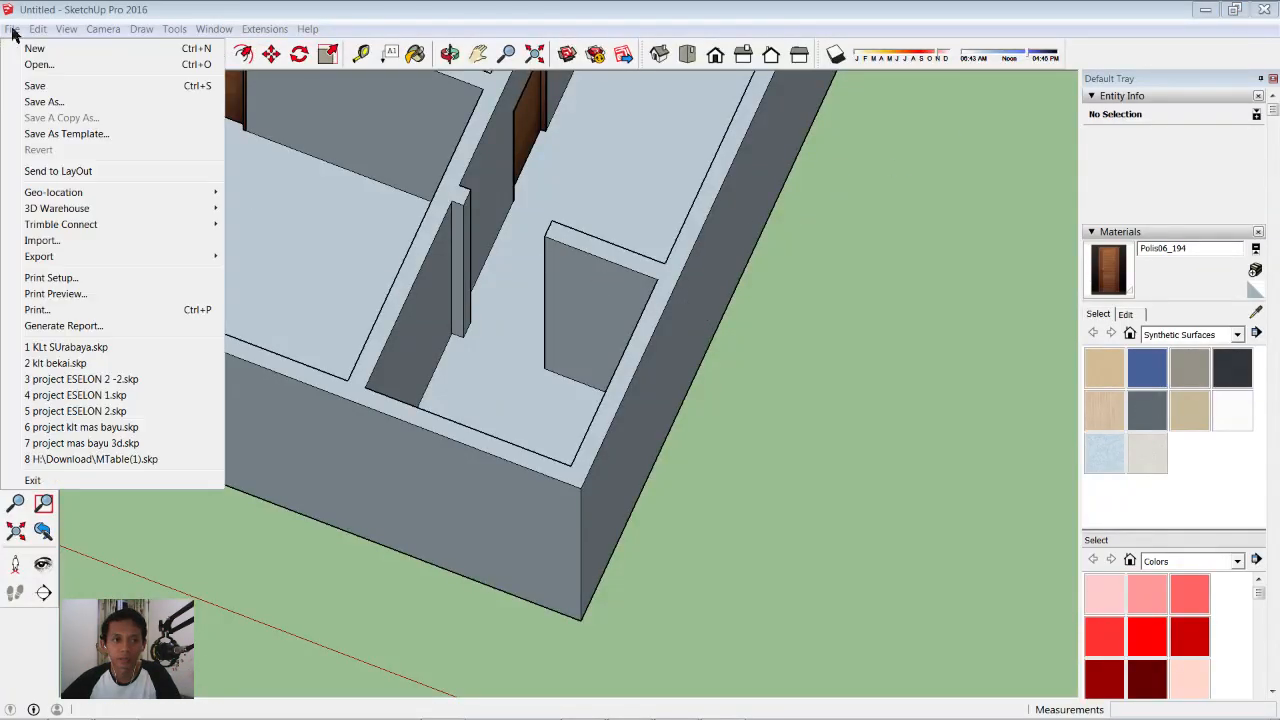
{"action": "left_click", "coordinate": [40, 240]}
{"action": "left_click", "coordinate": [607, 313]}
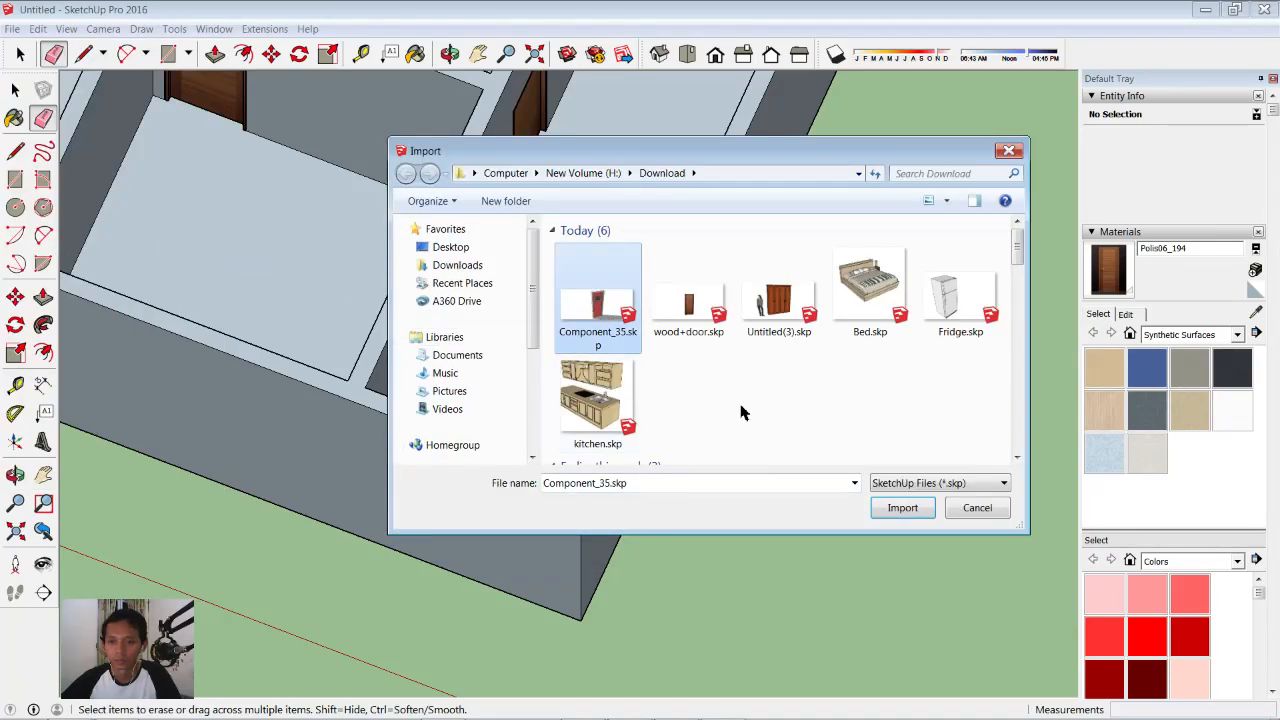
{"action": "left_click", "coordinate": [902, 508]}
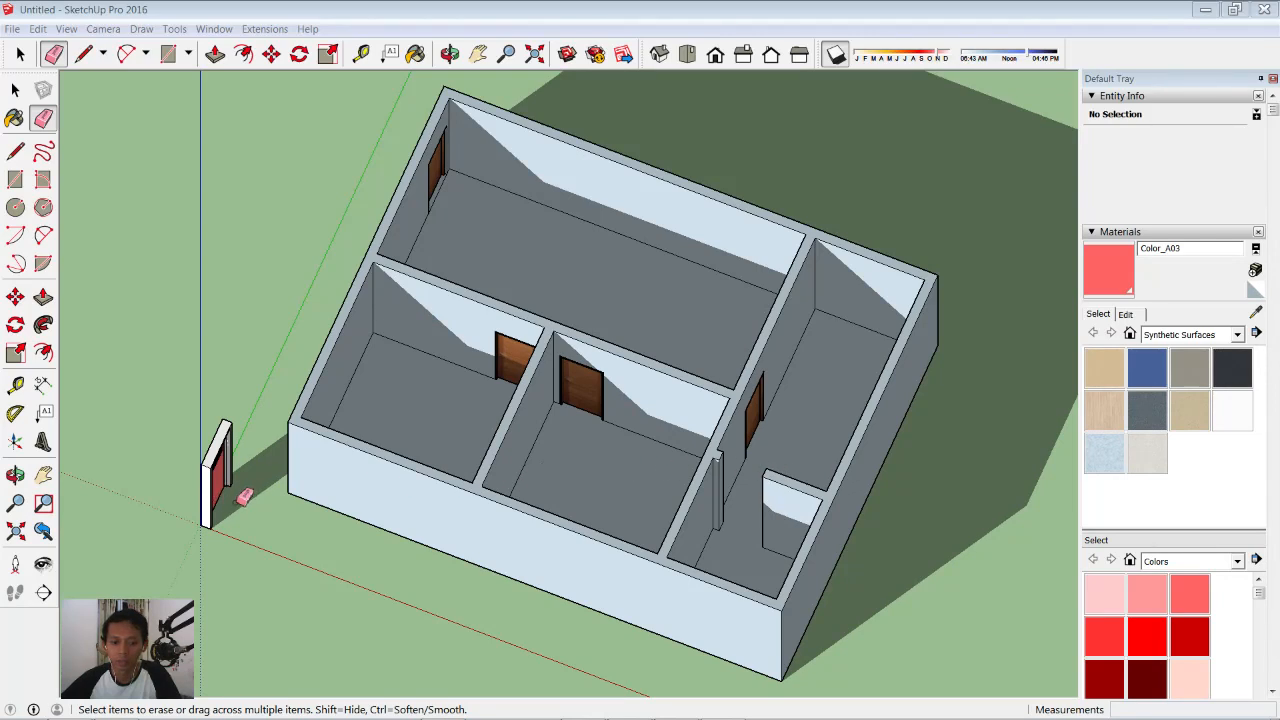
- Rotate the imported red bathroom door 90° on the ground plane so it lines up with the corner room's opening
{"action": "left_click", "coordinate": [12, 88]}
{"action": "left_click", "coordinate": [12, 92]}
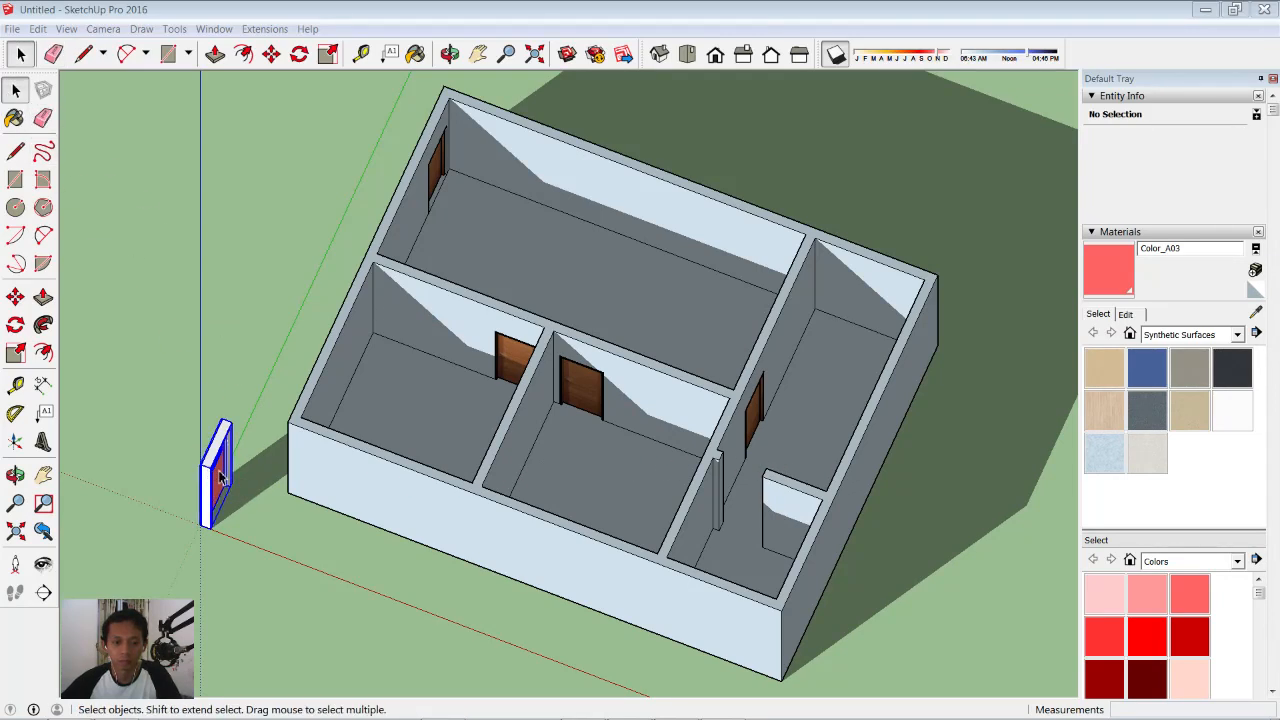
{"action": "left_click", "coordinate": [216, 477]}
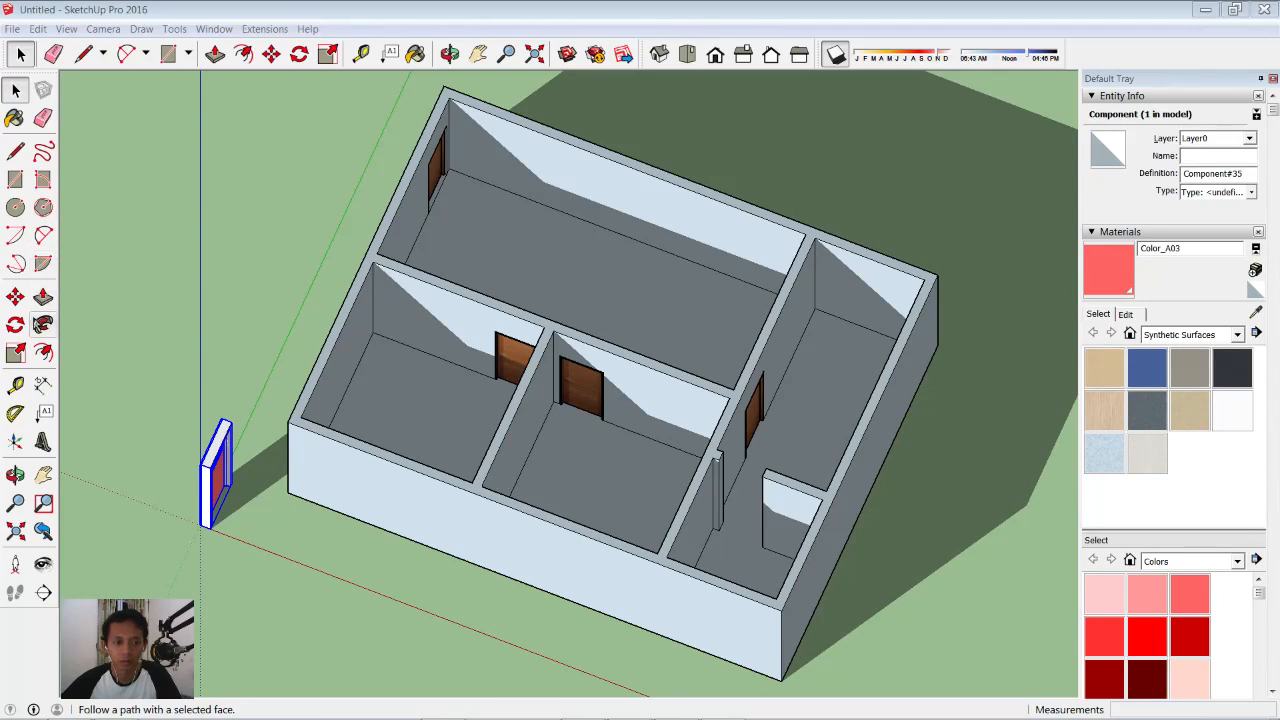
{"action": "left_click", "coordinate": [15, 325]}
{"action": "left_click", "coordinate": [231, 527]}
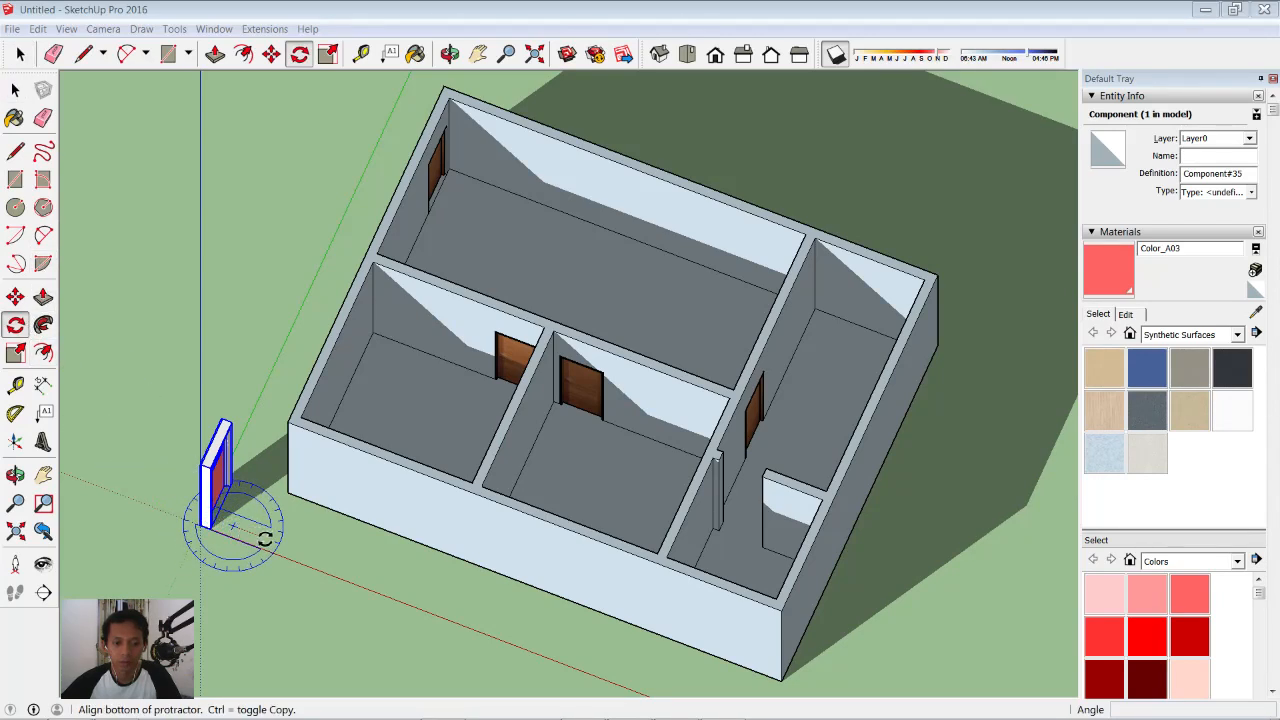
{"action": "left_click", "coordinate": [263, 534]}
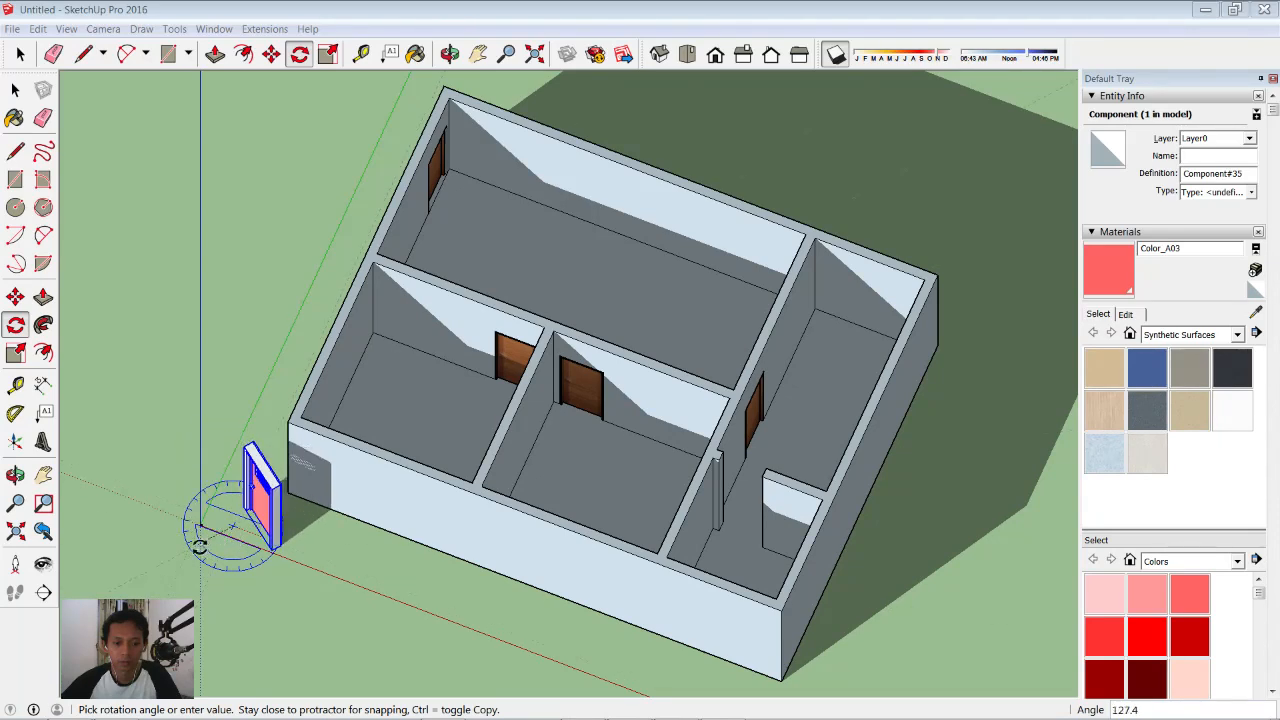
{"action": "left_click", "coordinate": [213, 585]}
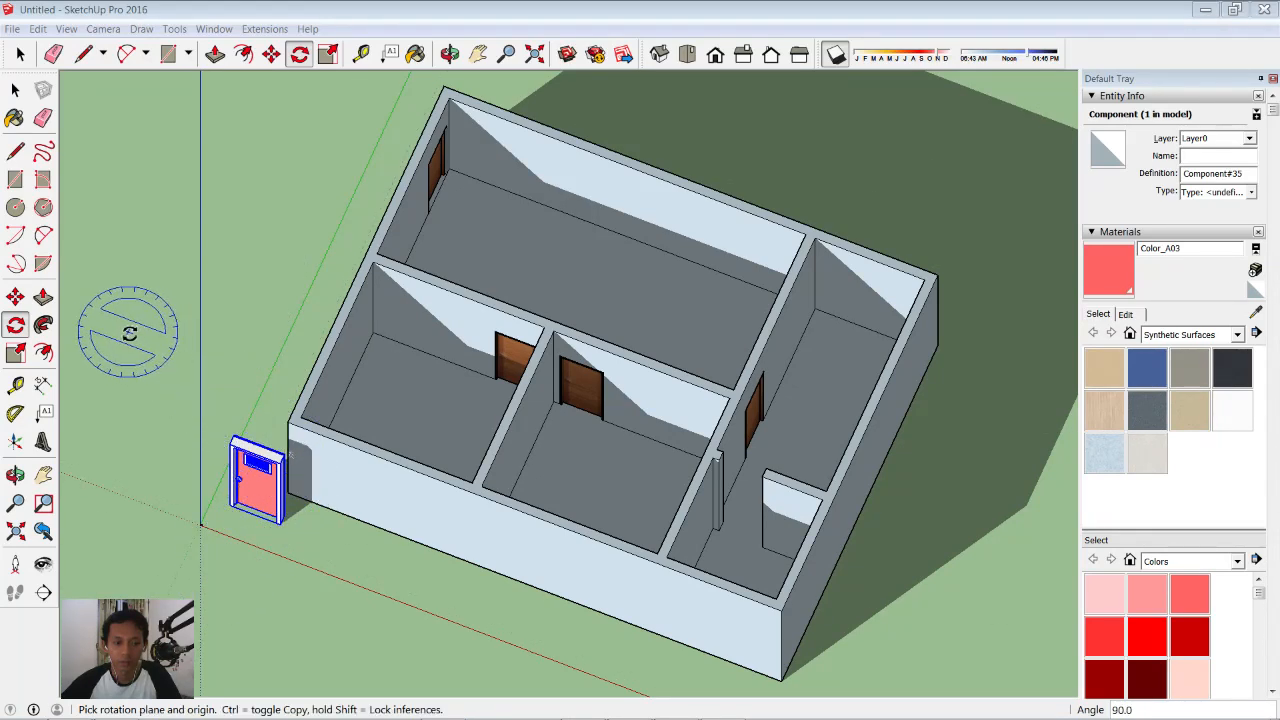
- Move the red door by its bottom frame corner to the floor corner of the small corner room's opening
{"action": "left_click", "coordinate": [15, 297]}
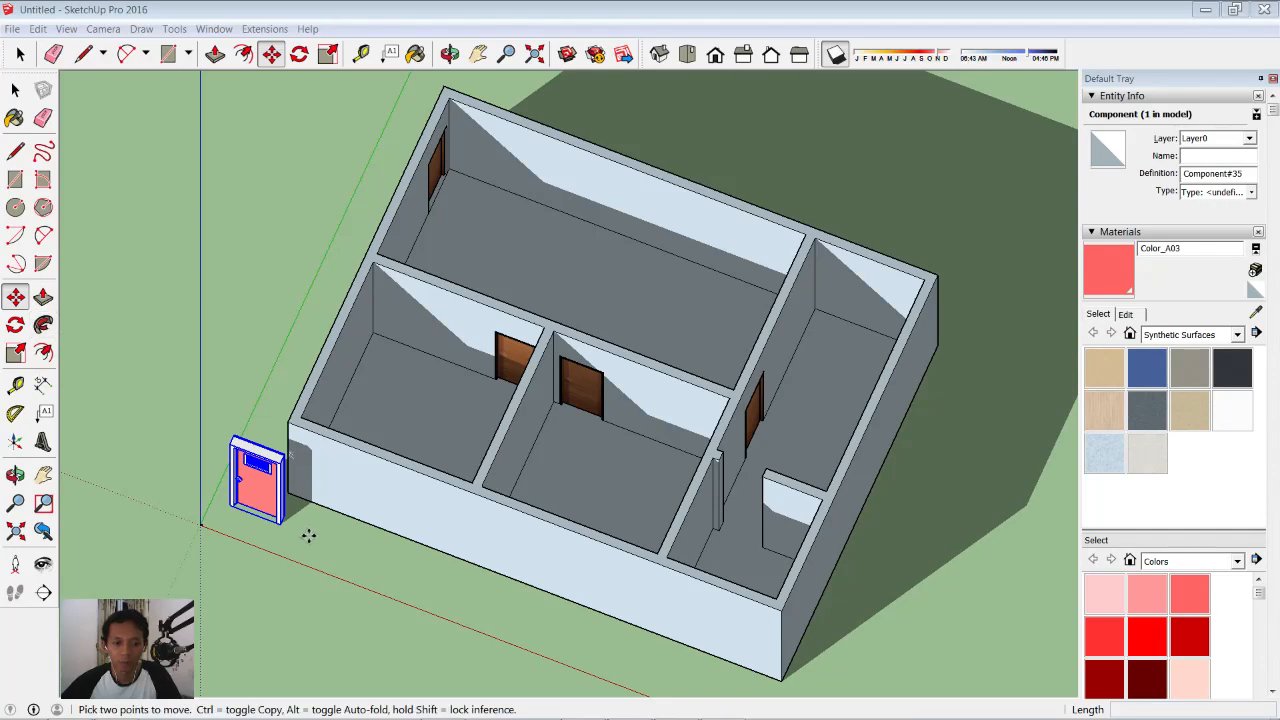
{"action": "scroll", "coordinate": [295, 530], "scroll_direction": "up", "scroll_amount": 2}
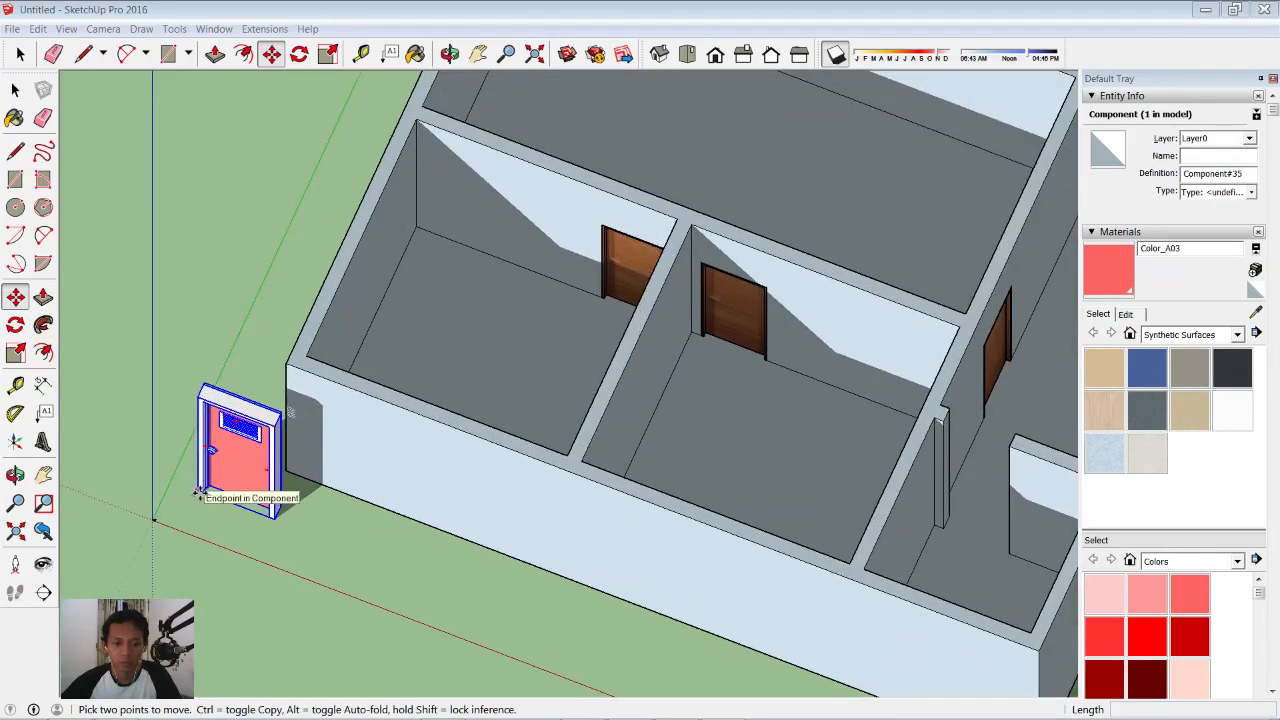
{"action": "left_click", "coordinate": [197, 494]}
{"action": "scroll", "coordinate": [968, 531], "scroll_direction": "down", "scroll_amount": 3}
{"action": "scroll", "coordinate": [957, 540], "scroll_direction": "up", "scroll_amount": 5}
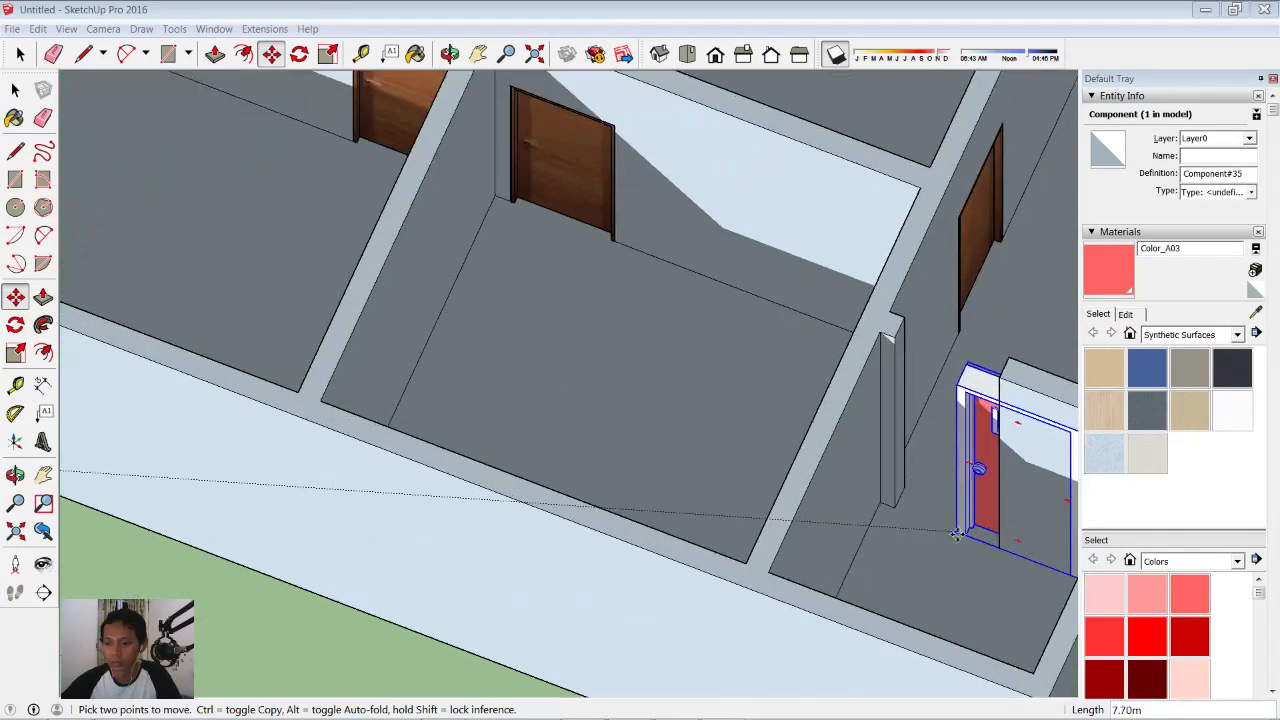
{"action": "left_click", "coordinate": [896, 506]}
{"action": "scroll", "coordinate": [978, 470], "scroll_direction": "down", "scroll_amount": 2}
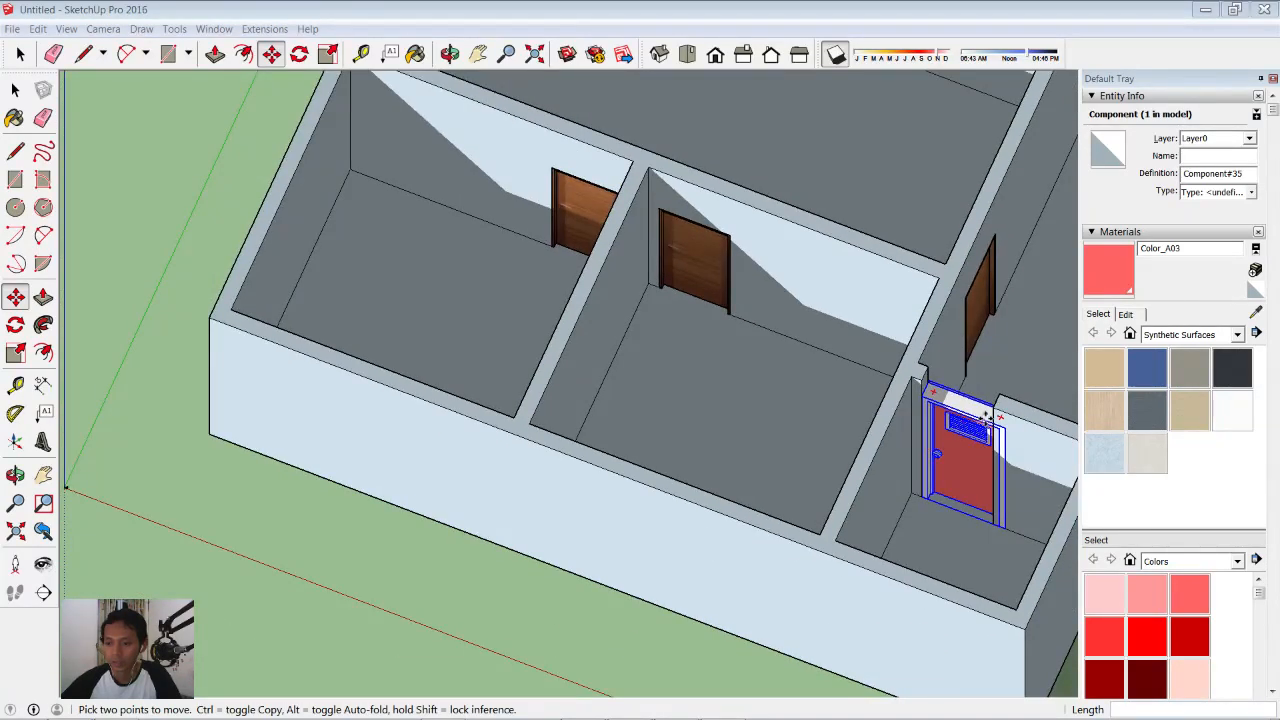
- Scale the red bathroom door to fit the width of the corner room's opening and the wall thickness
{"action": "middle_click_drag", "start_coordinate": [988, 418], "coordinate": [531, 364]}
{"action": "scroll", "coordinate": [531, 364], "scroll_direction": "up", "scroll_amount": 1}
{"action": "left_click", "coordinate": [18, 352]}
{"action": "scroll", "coordinate": [727, 371], "scroll_direction": "up", "scroll_amount": 2}
{"action": "scroll", "coordinate": [726, 372], "scroll_direction": "up", "scroll_amount": 1}
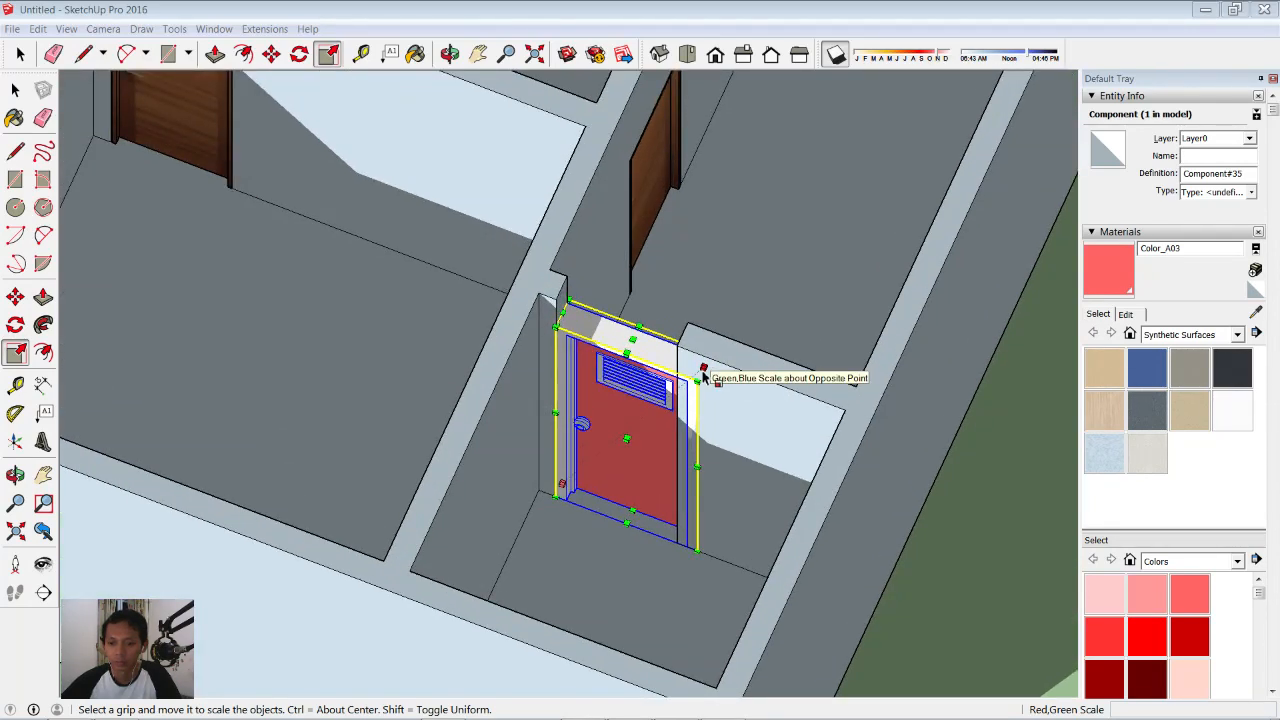
{"action": "left_click_drag", "start_coordinate": [704, 373], "coordinate": [683, 391]}
- Draw a rectangle about 0.15 m by 0.12 m on the opening's wall end, just above the red door frame
{"action": "scroll", "coordinate": [682, 412], "scroll_direction": "down", "scroll_amount": 3}
{"action": "middle_click_drag", "start_coordinate": [682, 417], "coordinate": [629, 298]}
{"action": "scroll", "coordinate": [628, 300], "scroll_direction": "up", "scroll_amount": 2}
{"action": "scroll", "coordinate": [629, 300], "scroll_direction": "up", "scroll_amount": 2}
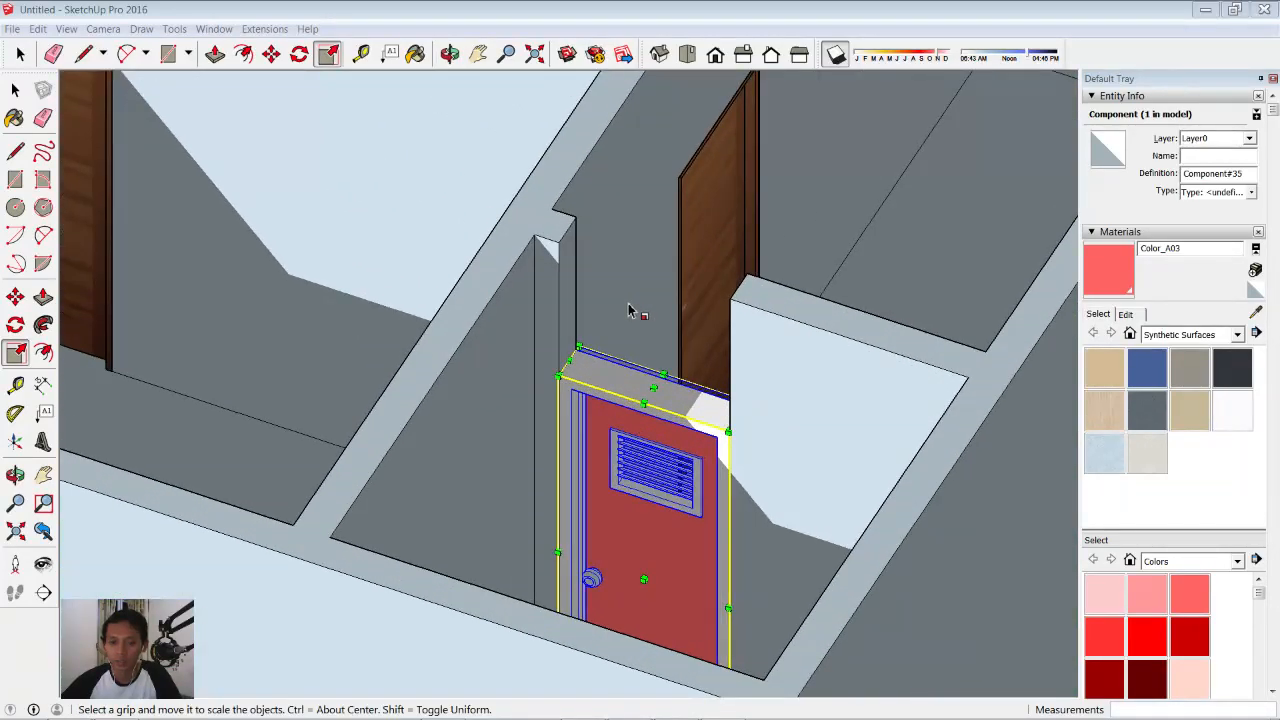
{"action": "left_click", "coordinate": [15, 179]}
{"action": "middle_click_drag", "start_coordinate": [604, 343], "coordinate": [520, 344]}
{"action": "scroll", "coordinate": [551, 340], "scroll_direction": "up", "scroll_amount": 3}
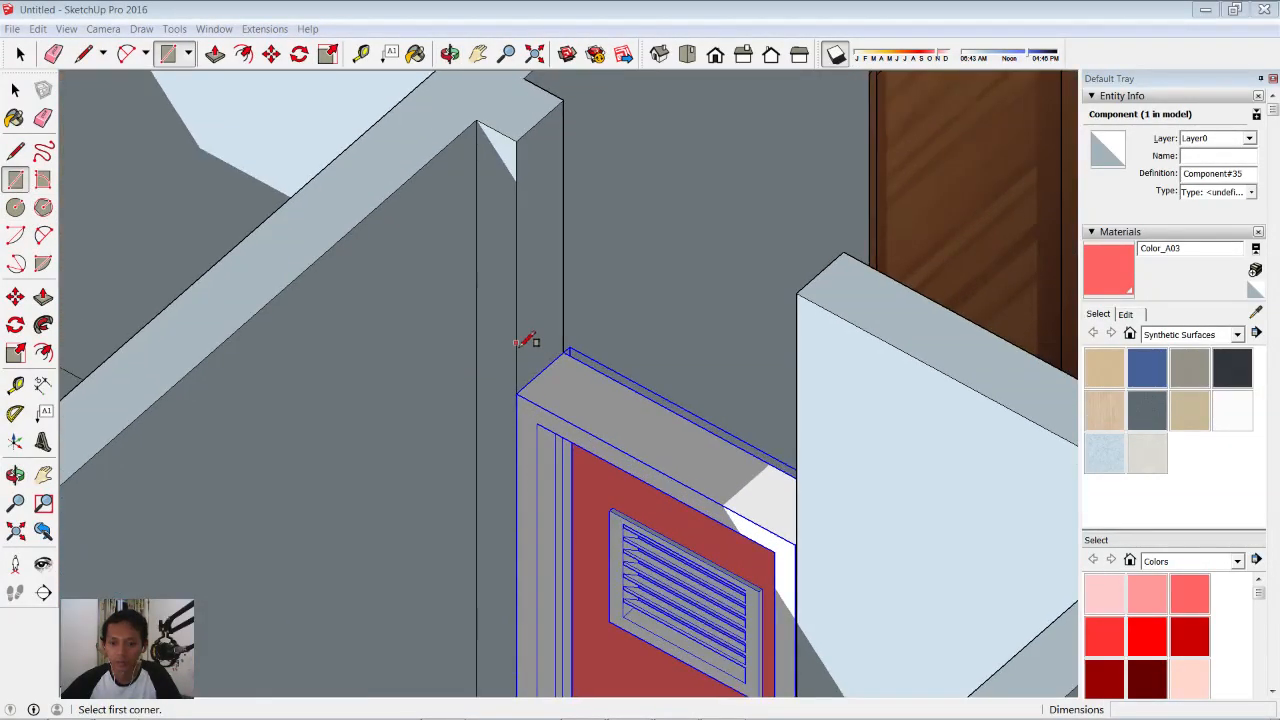
{"action": "left_click", "coordinate": [516, 343]}
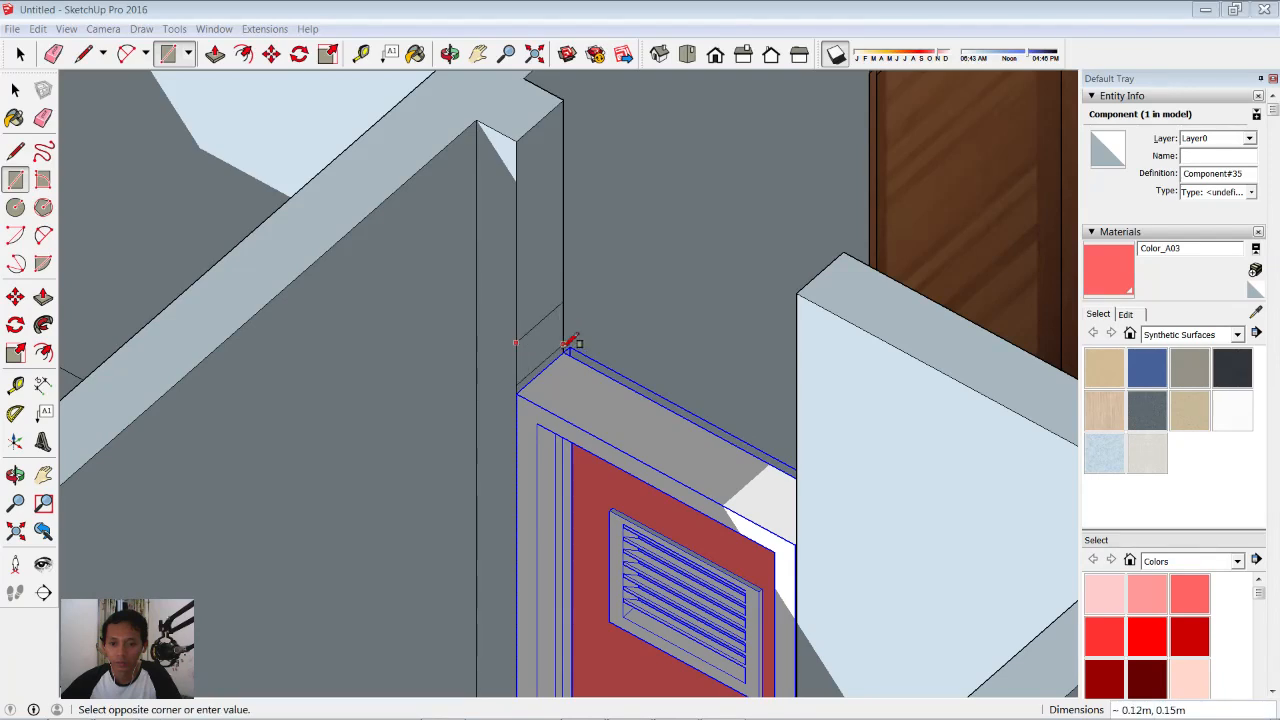
{"action": "left_click", "coordinate": [571, 350]}
- Extrude the rectangle across the opening above the red door and raise its top face about 0.55 m to the wall top
{"action": "scroll", "coordinate": [560, 345], "scroll_direction": "down", "scroll_amount": 3}
{"action": "left_click", "coordinate": [43, 297]}
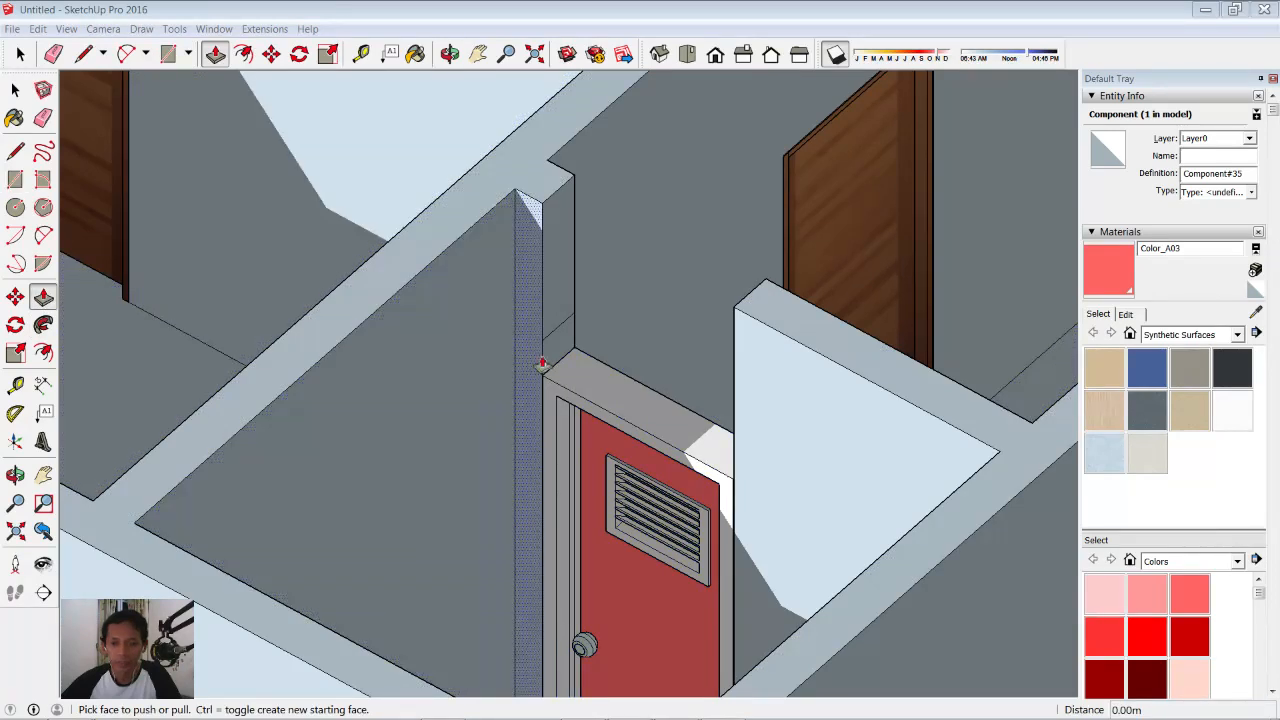
{"action": "left_click_drag", "start_coordinate": [557, 354], "coordinate": [785, 330]}
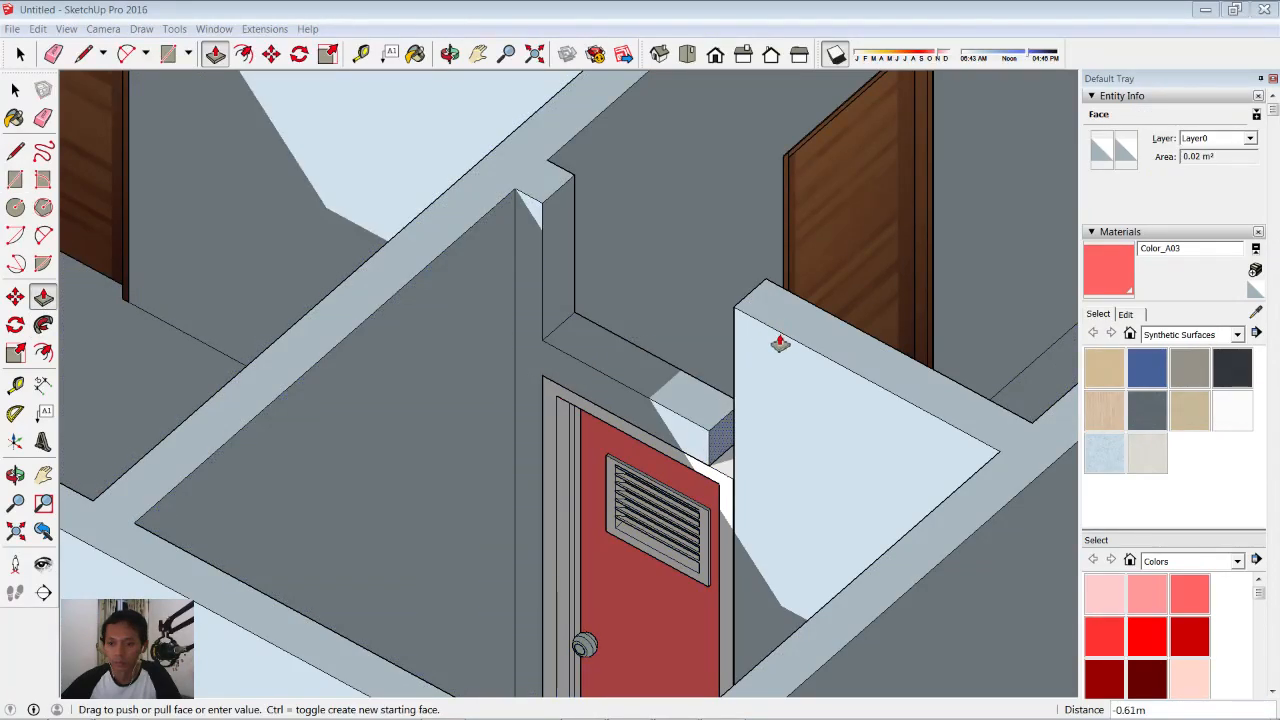
{"action": "left_click", "coordinate": [738, 324]}
{"action": "left_click", "coordinate": [651, 385]}
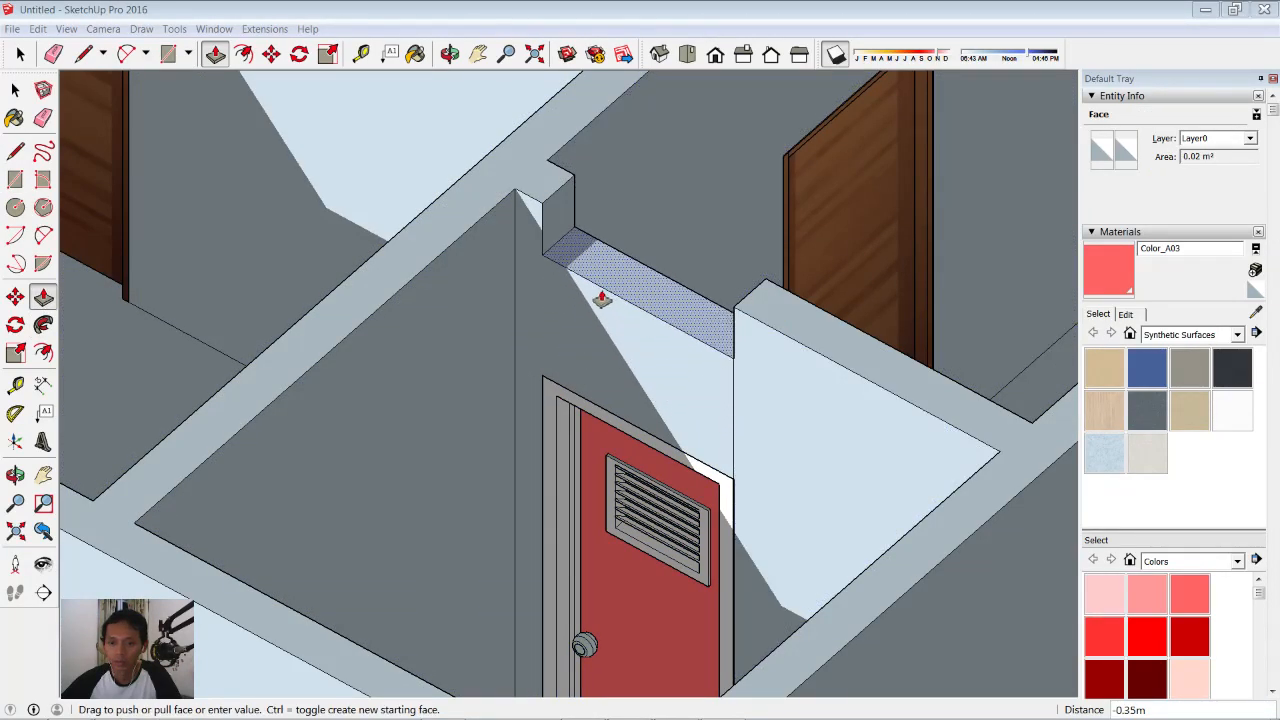
{"action": "left_click", "coordinate": [547, 214]}
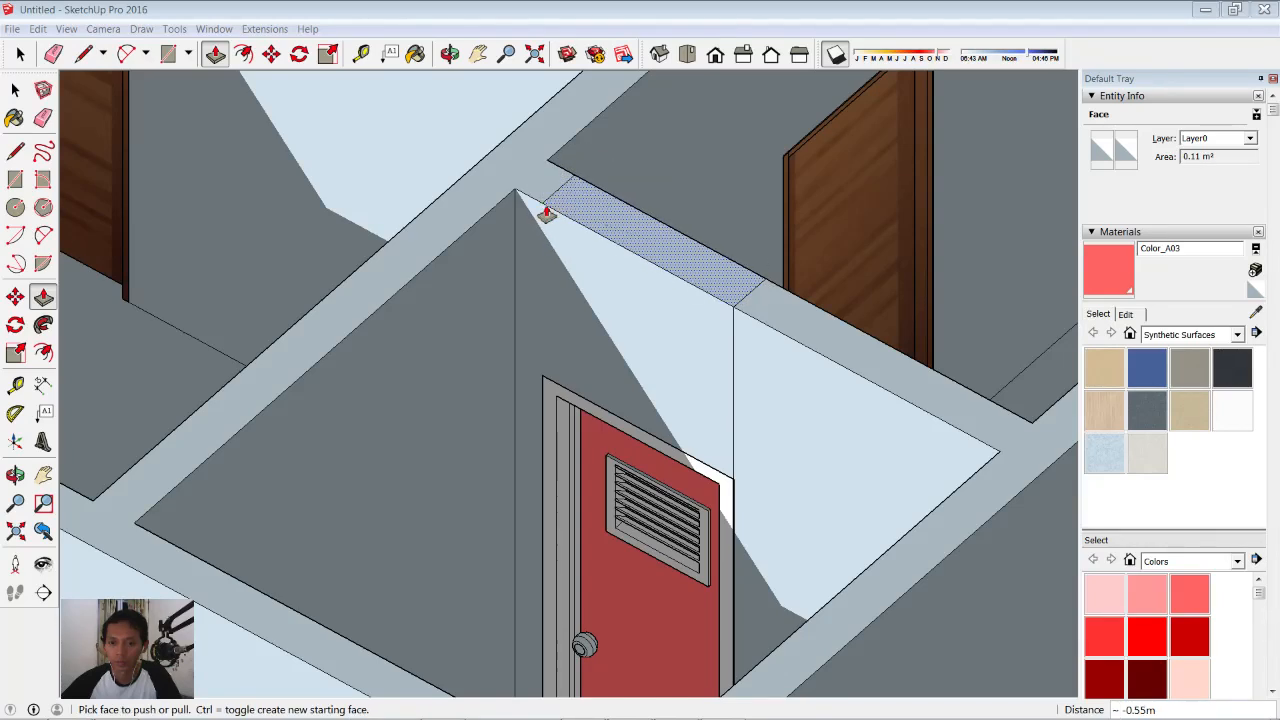
- Erase the seam lines around the new wall piece above the red bathroom door and check its other side
{"action": "left_click", "coordinate": [43, 118]}
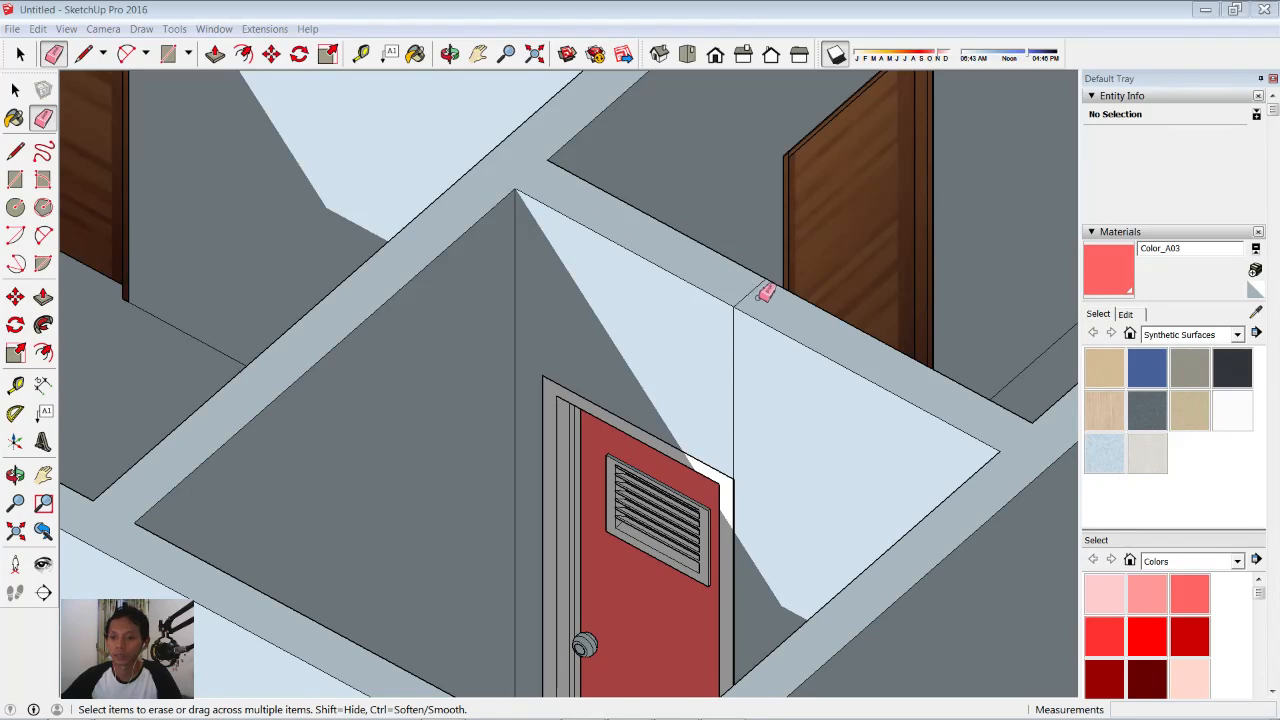
{"action": "left_click_drag", "start_coordinate": [738, 372], "coordinate": [702, 360]}
{"action": "scroll", "coordinate": [766, 326], "scroll_direction": "down", "scroll_amount": 3}
{"action": "mouse_move", "coordinate": [771, 328]}
{"action": "middle_mouse_down"}
{"action": "mouse_move", "coordinate": [374, 321]}
{"action": "mouse_move", "coordinate": [236, 294]}
{"action": "middle_mouse_up"}
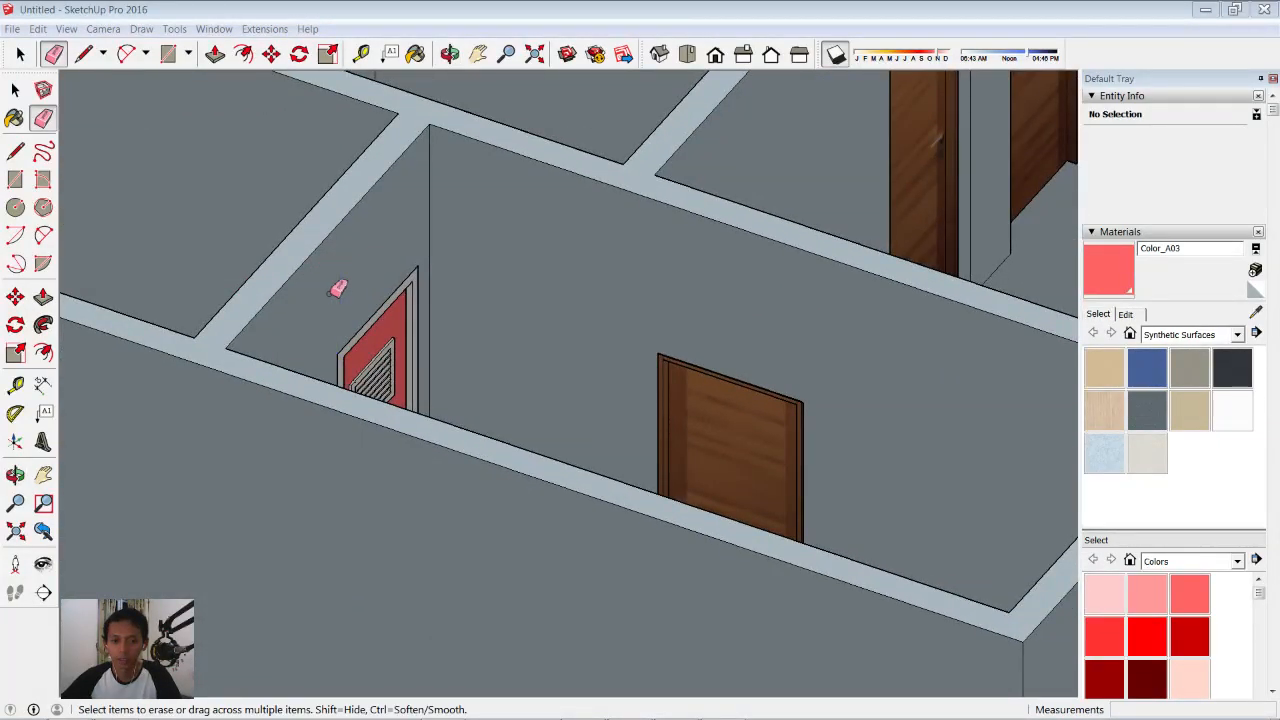
- Import Bed.skp from the Download folder and place the bed in the front corner room nearest the origin
{"action": "scroll", "coordinate": [523, 249], "scroll_direction": "down", "scroll_amount": 5}
{"action": "mouse_move", "coordinate": [543, 249]}
{"action": "middle_mouse_down"}
{"action": "mouse_move", "coordinate": [669, 363]}
{"action": "mouse_move", "coordinate": [489, 276]}
{"action": "mouse_move", "coordinate": [774, 360]}
{"action": "mouse_move", "coordinate": [671, 380]}
{"action": "mouse_move", "coordinate": [221, 217]}
{"action": "mouse_move", "coordinate": [666, 223]}
{"action": "mouse_move", "coordinate": [677, 323]}
{"action": "mouse_move", "coordinate": [671, 294]}
{"action": "middle_mouse_up"}
{"action": "scroll", "coordinate": [671, 294], "scroll_direction": "up", "scroll_amount": 3}
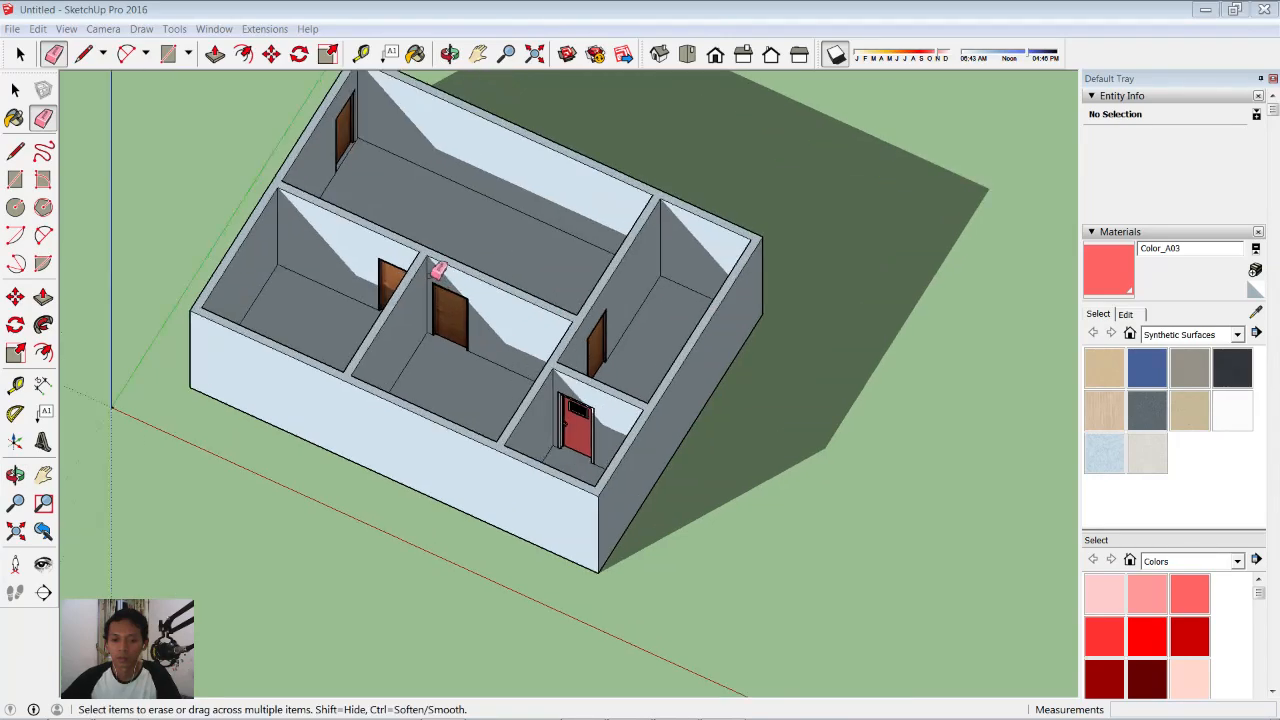
{"action": "scroll", "coordinate": [438, 271], "scroll_direction": "down", "scroll_amount": 2}
{"action": "mouse_move", "coordinate": [563, 266]}
{"action": "middle_mouse_down"}
{"action": "mouse_move", "coordinate": [577, 309]}
{"action": "mouse_move", "coordinate": [632, 278]}
{"action": "mouse_move", "coordinate": [574, 349]}
{"action": "mouse_move", "coordinate": [522, 322]}
{"action": "mouse_move", "coordinate": [546, 260]}
{"action": "mouse_move", "coordinate": [580, 286]}
{"action": "middle_mouse_up"}
{"action": "scroll", "coordinate": [632, 278], "scroll_direction": "up", "scroll_amount": 2}
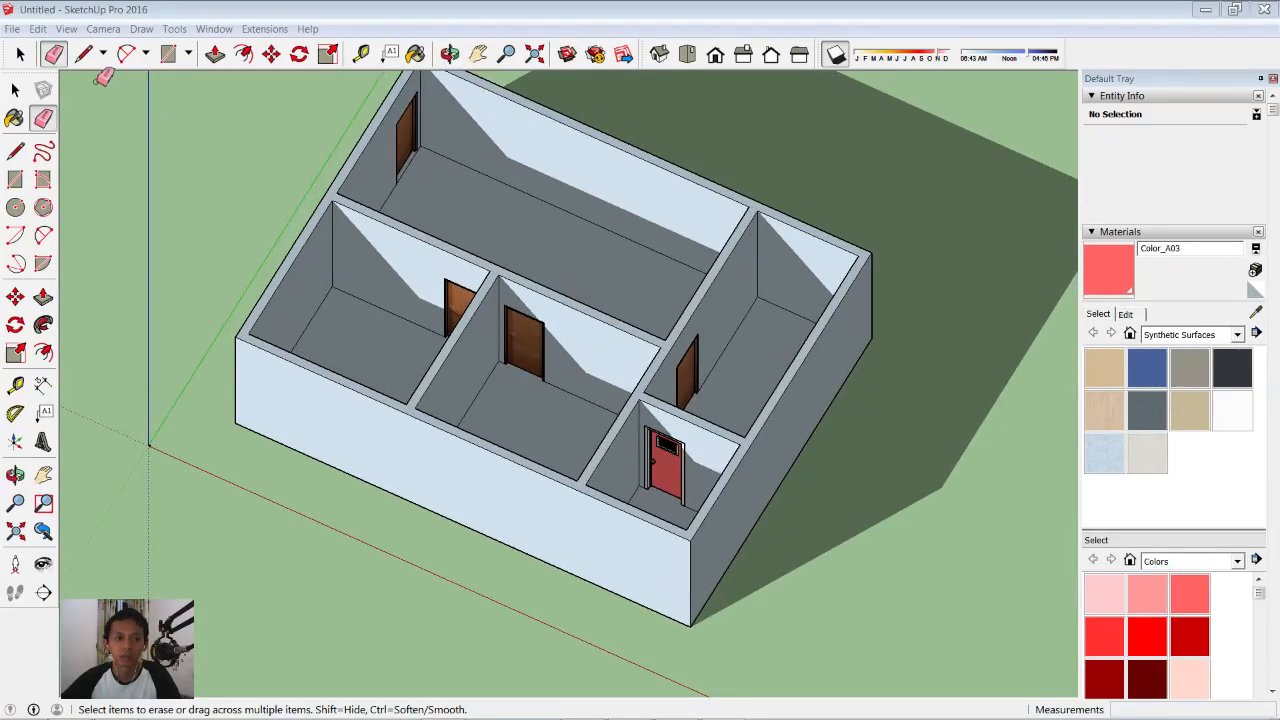
{"action": "left_click", "coordinate": [12, 28]}
{"action": "left_click", "coordinate": [42, 240]}
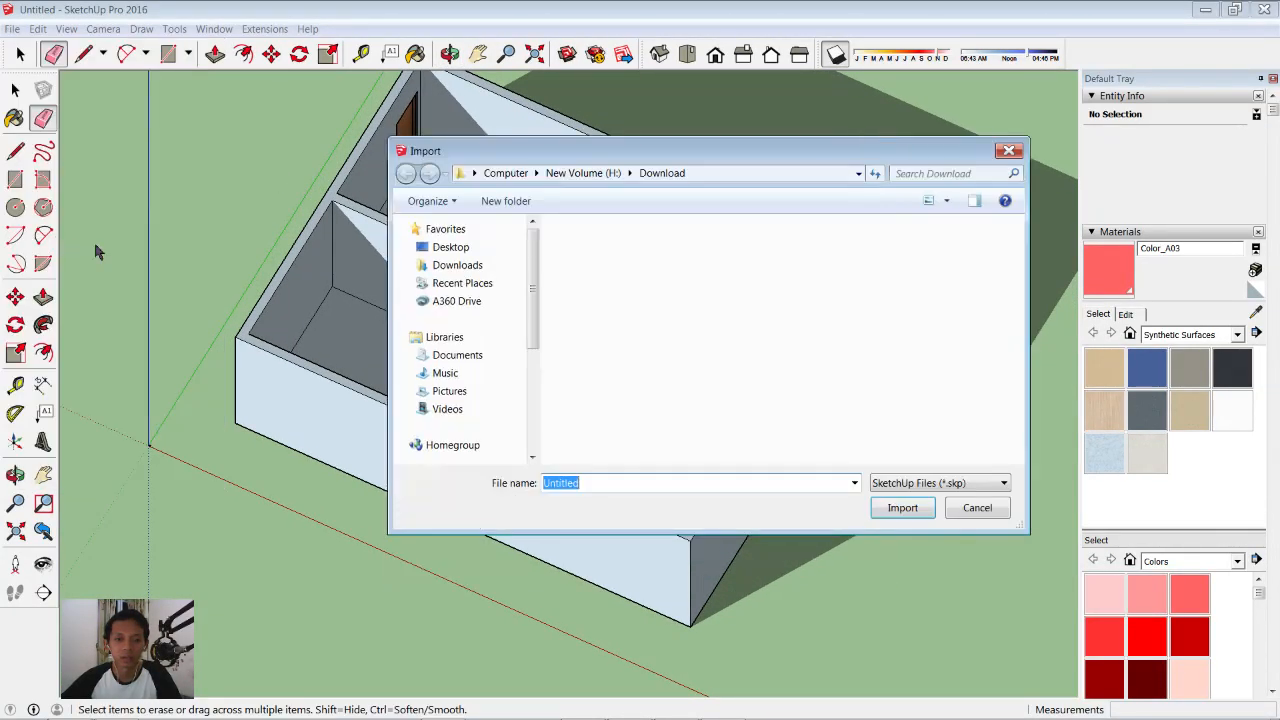
{"action": "left_click", "coordinate": [876, 290]}
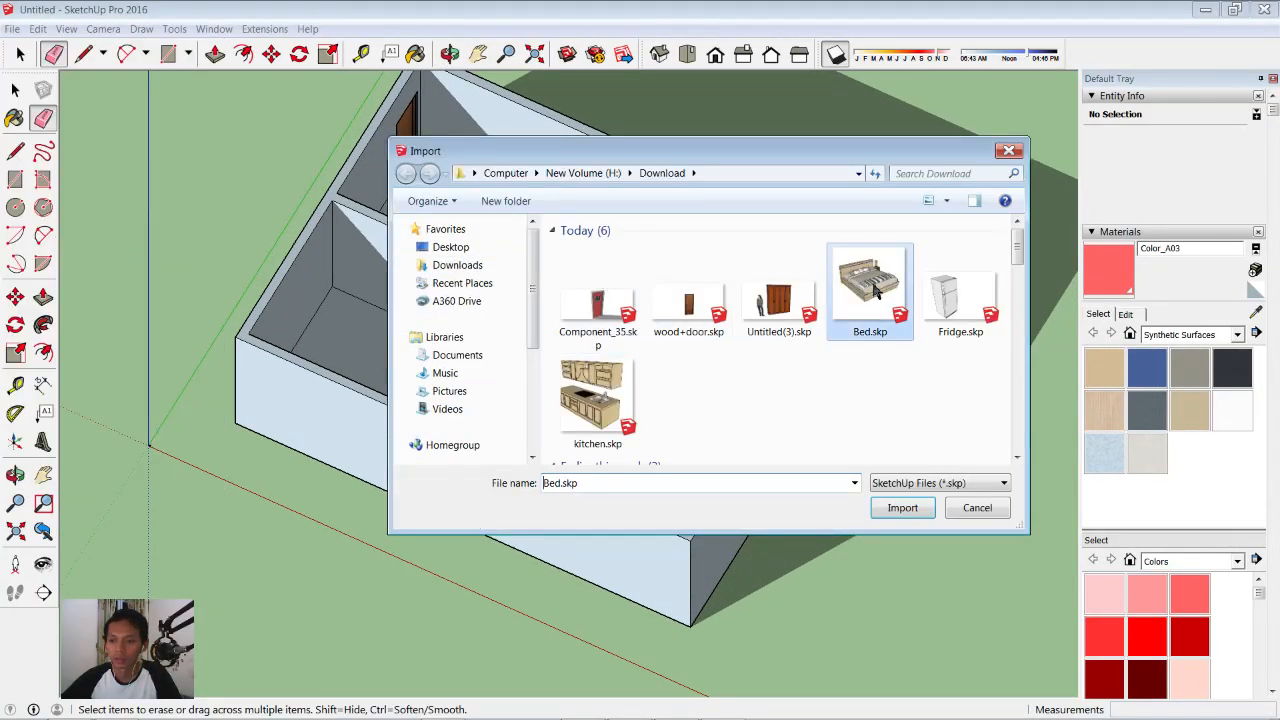
{"action": "left_click", "coordinate": [903, 508]}
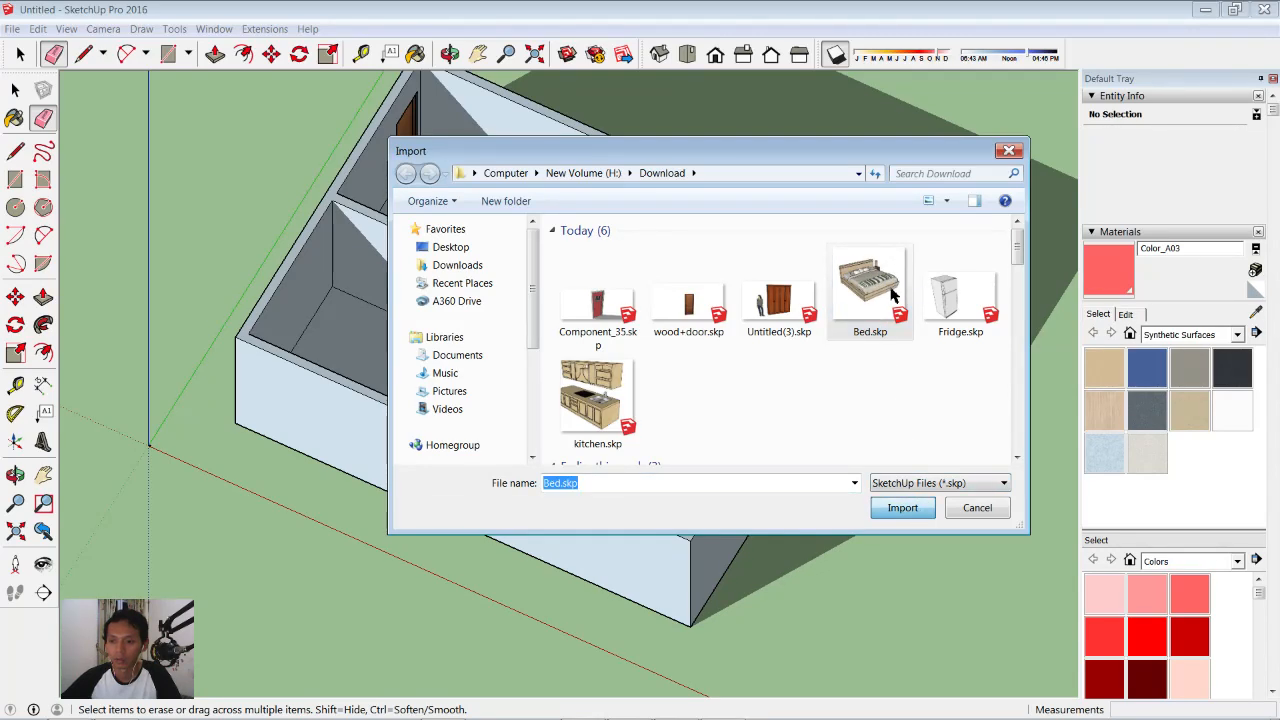
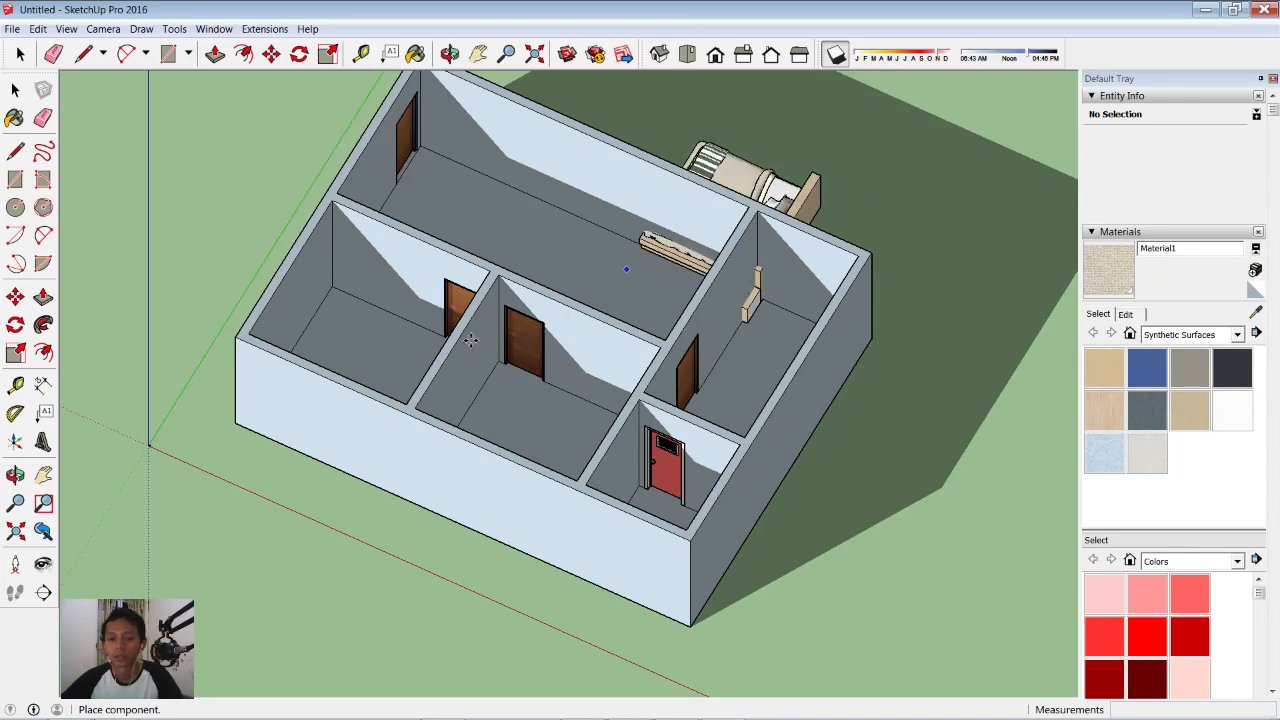
{"action": "left_click", "coordinate": [354, 364]}
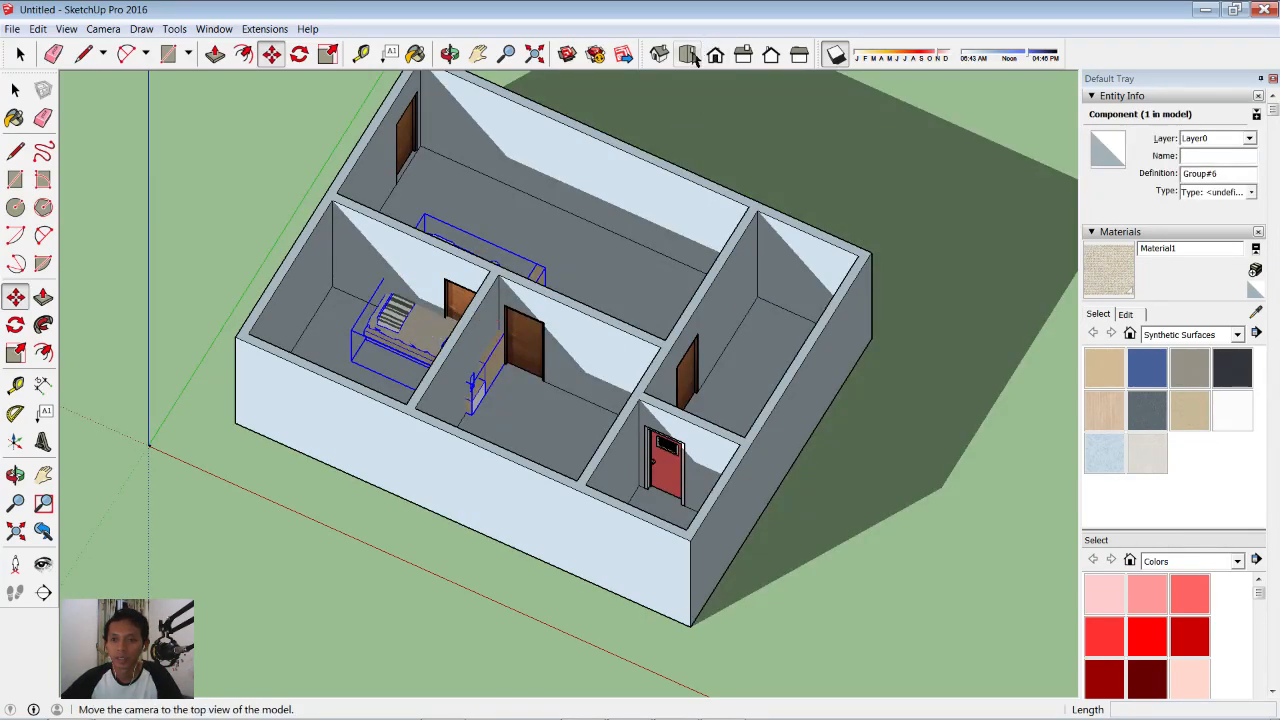
- Switch to the top view and rotate the bed in plan about a point just beyond its long side
{"action": "left_click", "coordinate": [688, 57]}
{"action": "scroll", "coordinate": [505, 330], "scroll_direction": "up", "scroll_amount": 3}
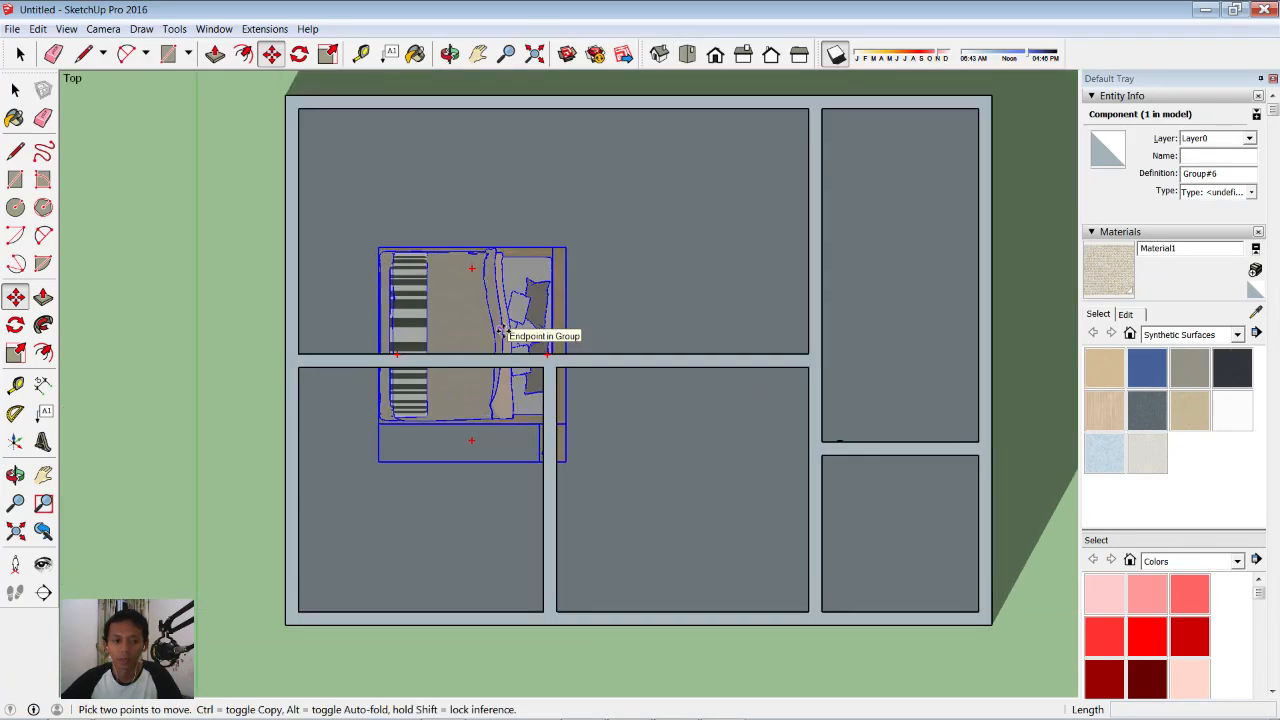
{"action": "left_click", "coordinate": [16, 328]}
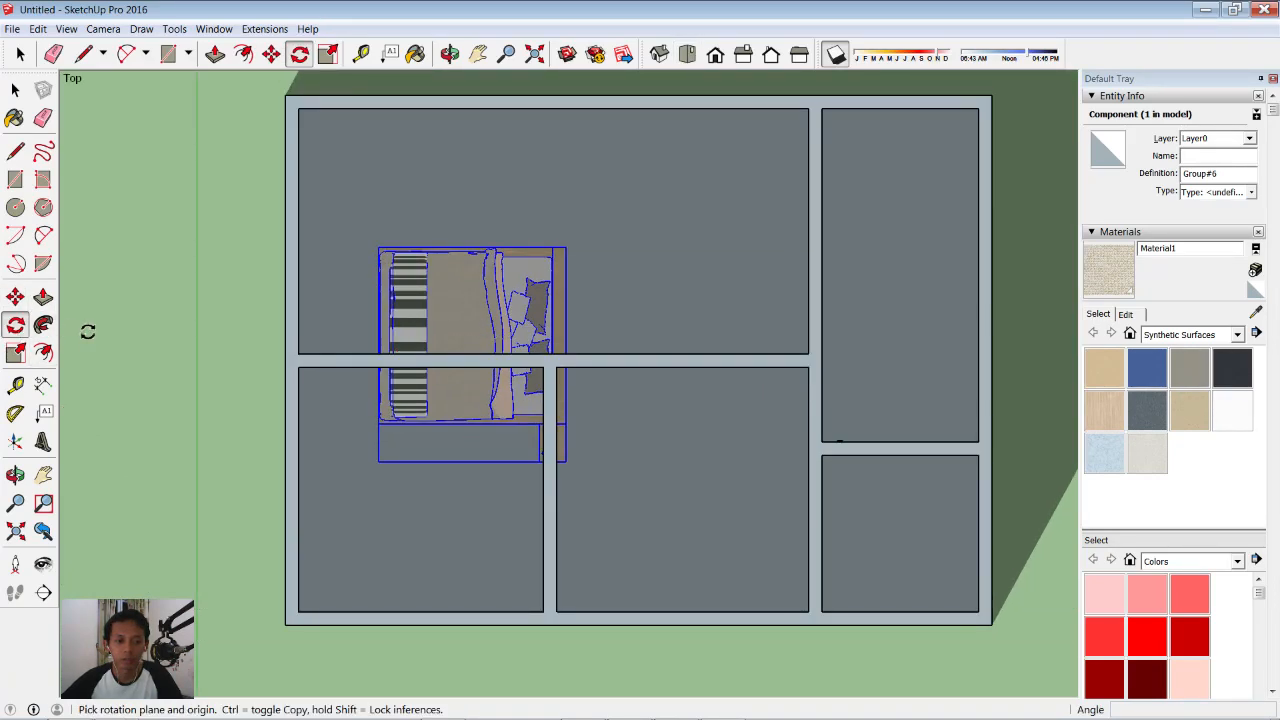
{"action": "left_click", "coordinate": [469, 231]}
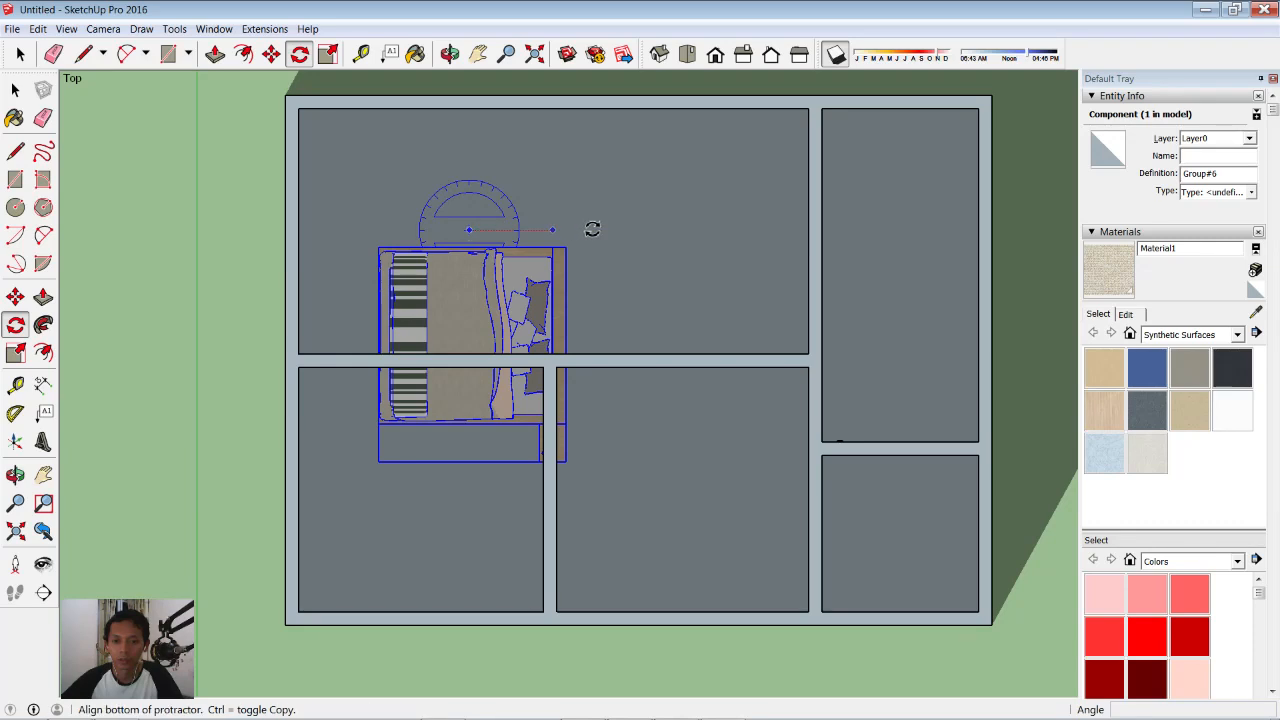
- Rotate the bed 90 degrees and move it into the lower-left room with its headboard against the outer wall
{"action": "left_click", "coordinate": [591, 230]}
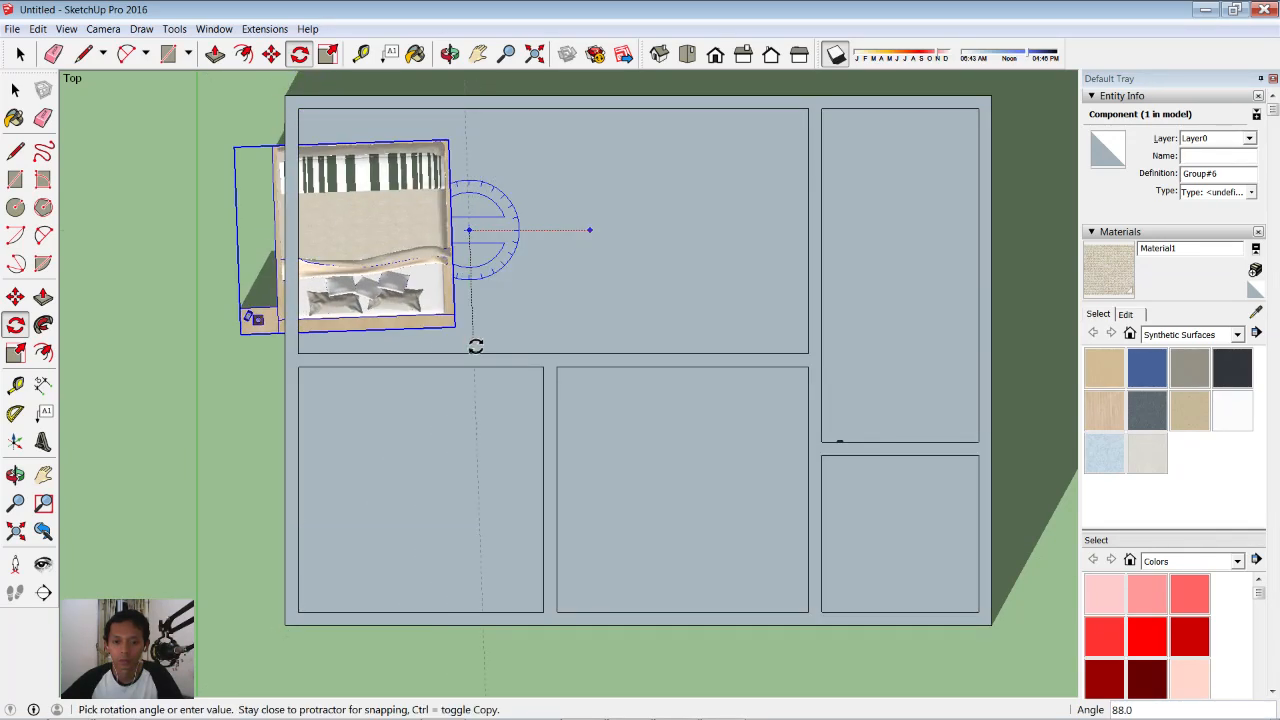
{"action": "left_click", "coordinate": [471, 345]}
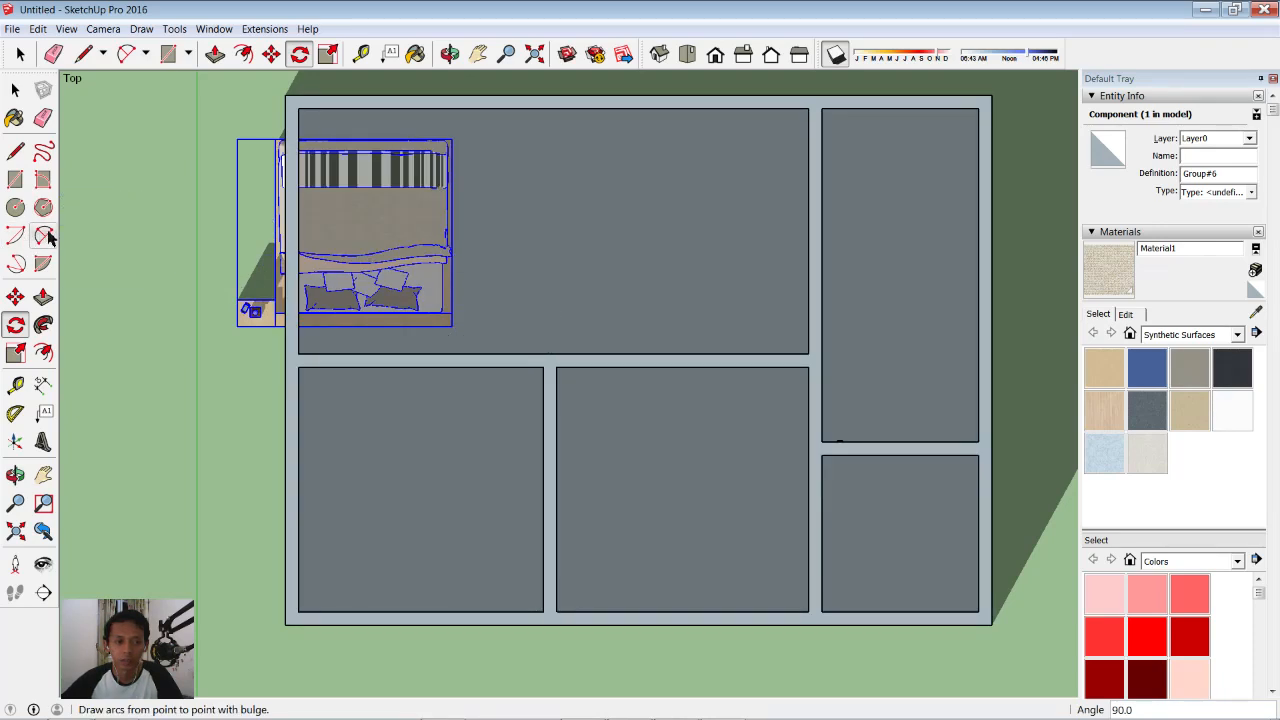
{"action": "left_click", "coordinate": [15, 297]}
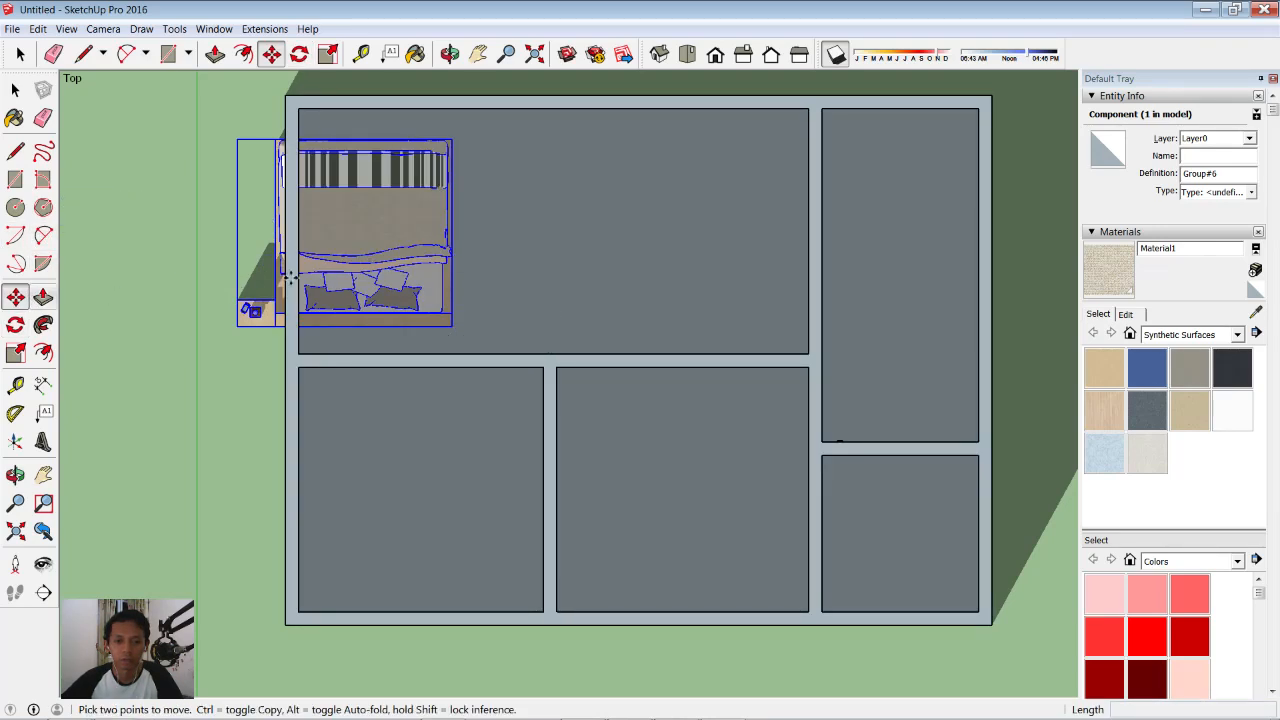
{"action": "left_click", "coordinate": [373, 212]}
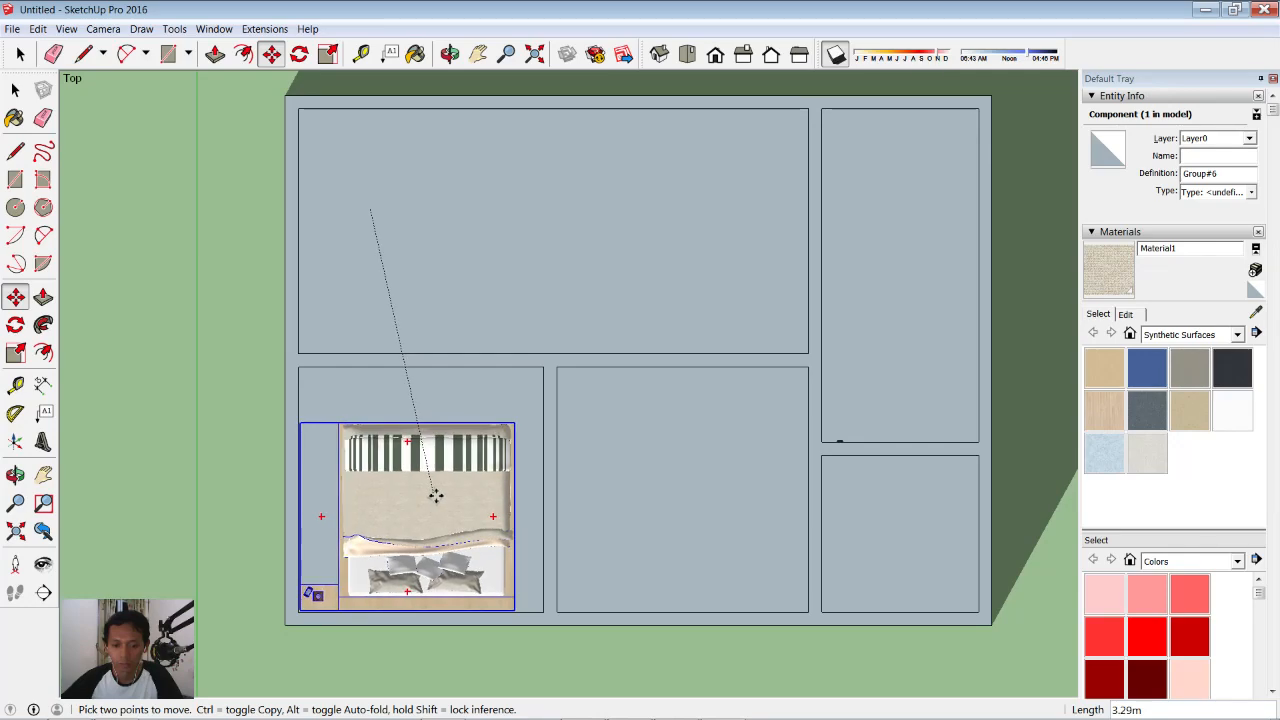
{"action": "left_click", "coordinate": [436, 496]}
- Move the bed about 0.32 m along the outer wall until its side meets the wall between the two bedrooms
{"action": "middle_click_drag", "start_coordinate": [549, 486], "coordinate": [477, 471]}
{"action": "scroll", "coordinate": [486, 494], "scroll_direction": "up", "scroll_amount": 3}
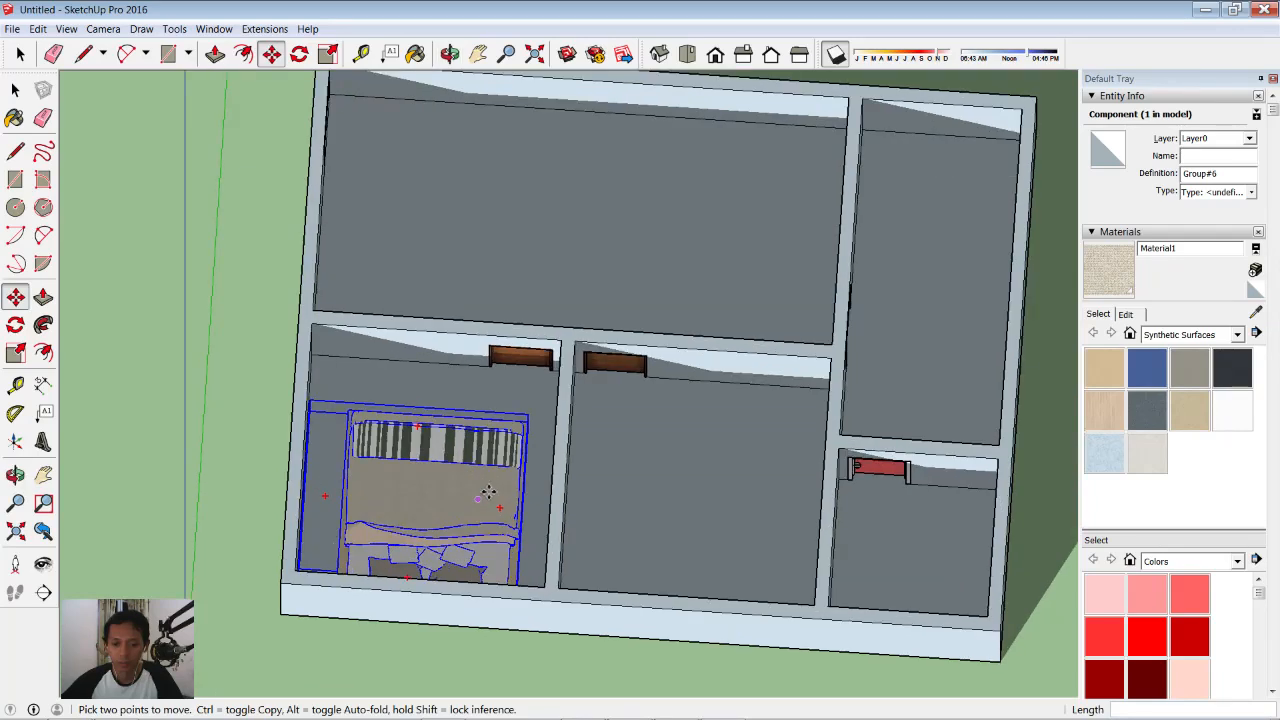
{"action": "left_click", "coordinate": [688, 56]}
{"action": "scroll", "coordinate": [495, 500], "scroll_direction": "up", "scroll_amount": 2}
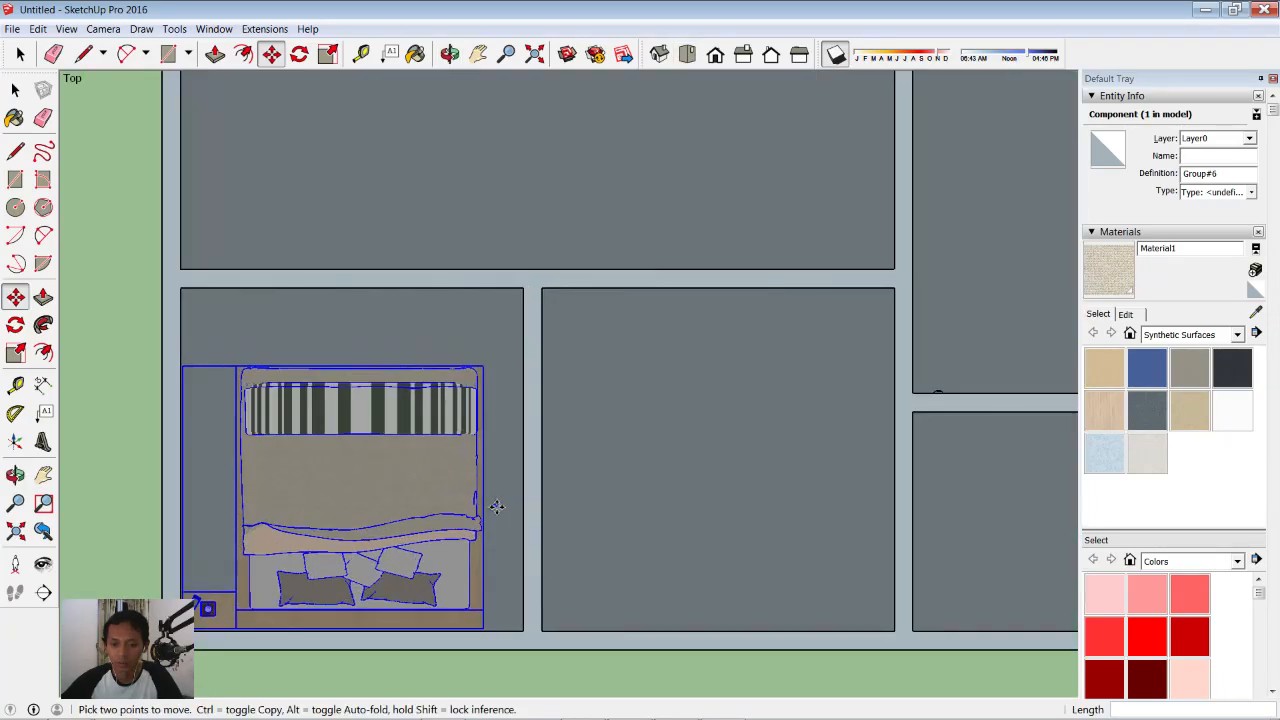
{"action": "left_click", "coordinate": [405, 324]}
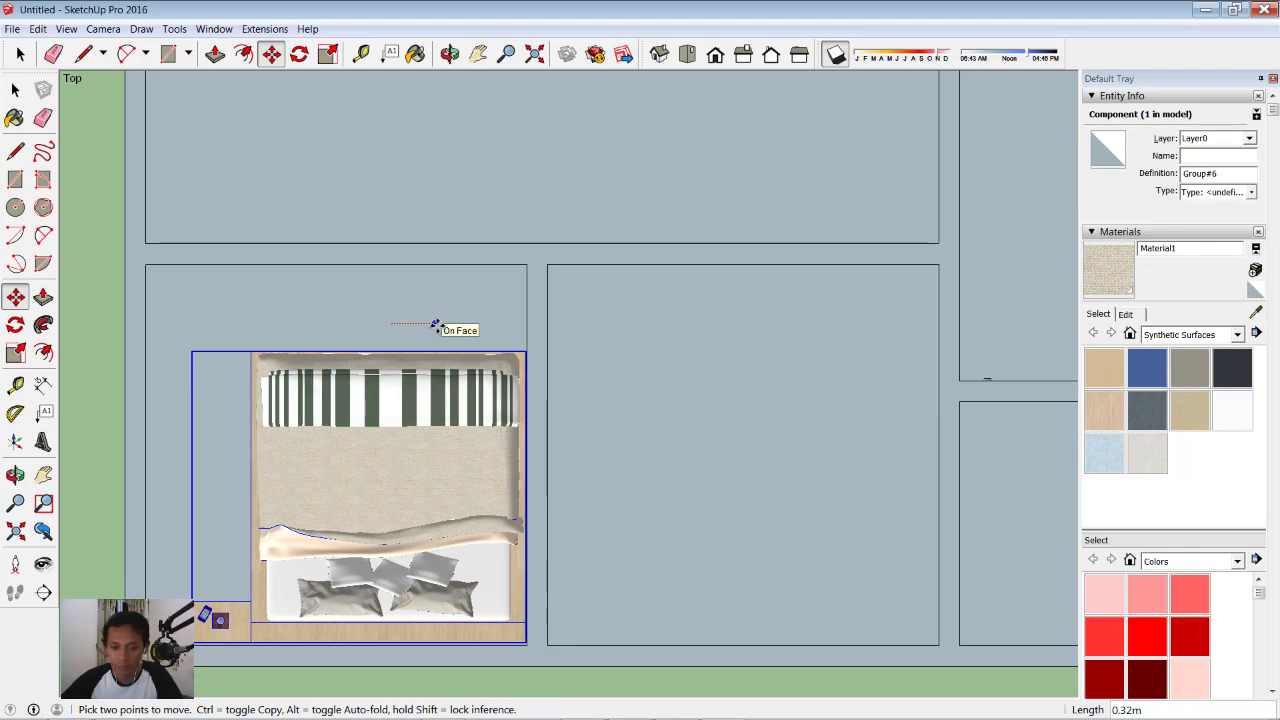
{"action": "left_click", "coordinate": [434, 323]}
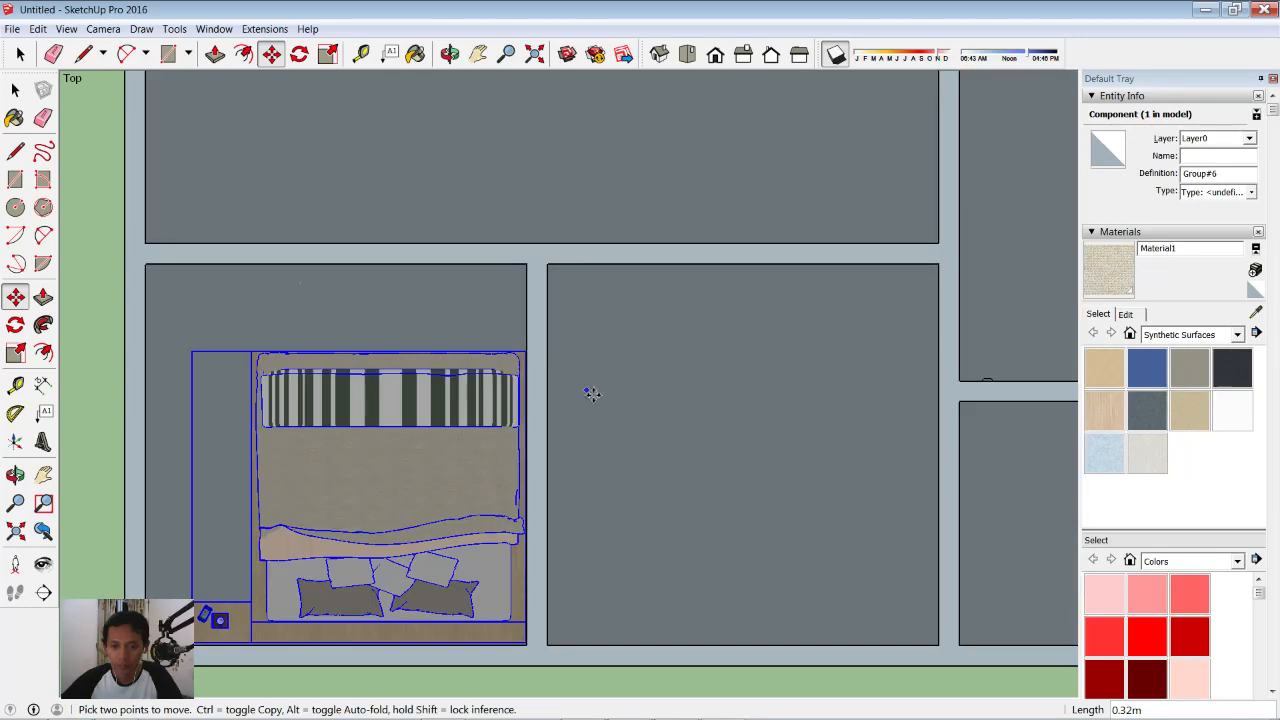
- Copy the bed about 2.63 m sideways into the adjacent middle bedroom
{"action": "scroll", "coordinate": [590, 395], "scroll_direction": "down", "scroll_amount": 1}
{"action": "scroll", "coordinate": [443, 477], "scroll_direction": "up", "scroll_amount": 1}
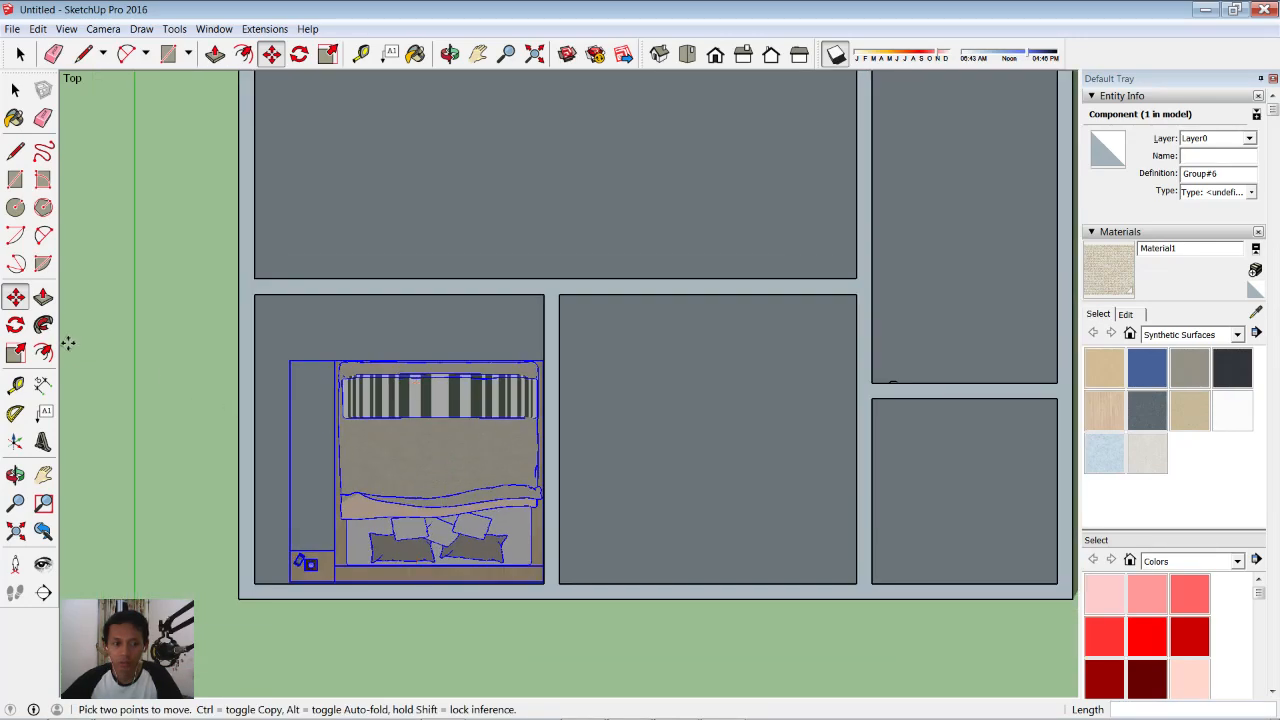
{"action": "left_click", "coordinate": [474, 338]}
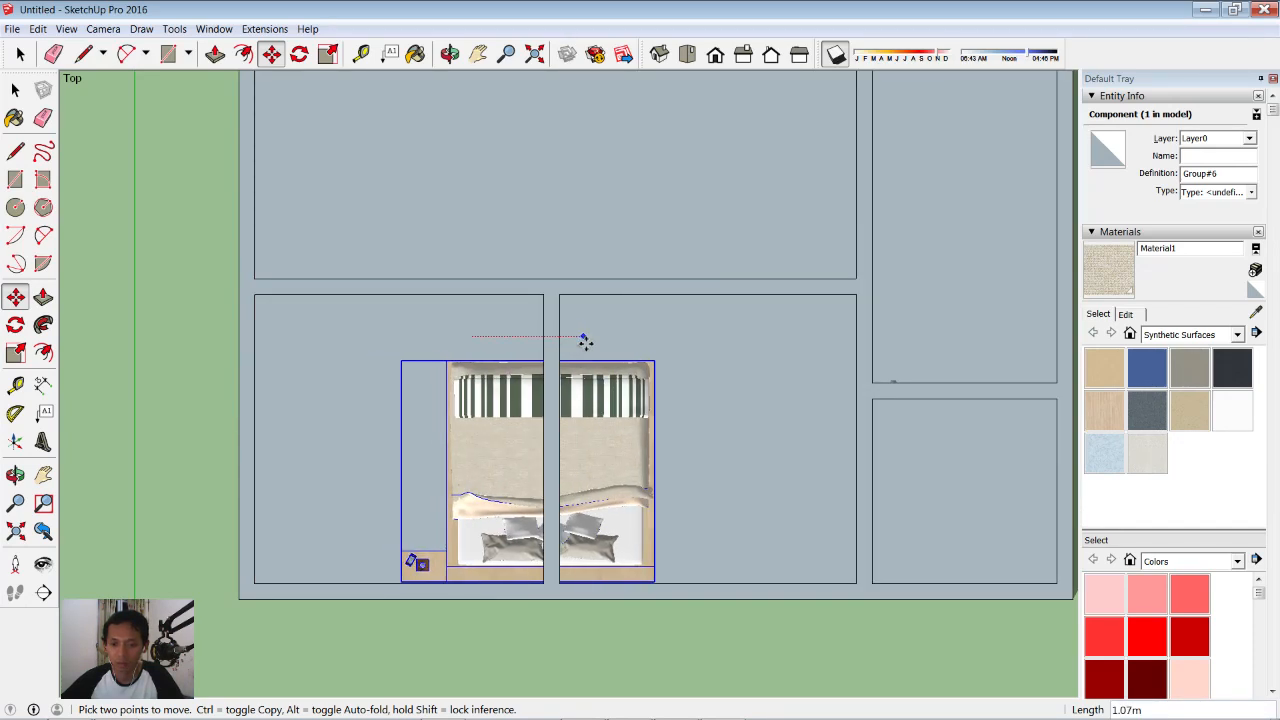
{"action": "key", "text": "ctrl"}
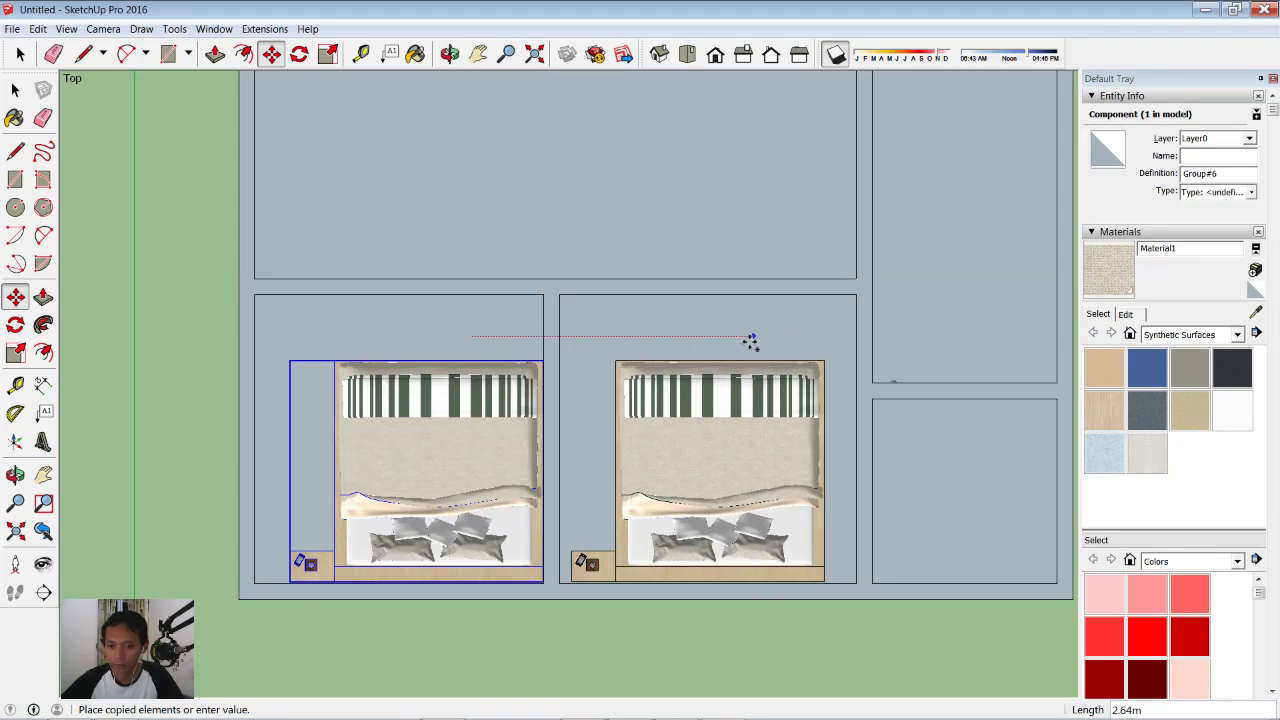
{"action": "left_click", "coordinate": [748, 343]}
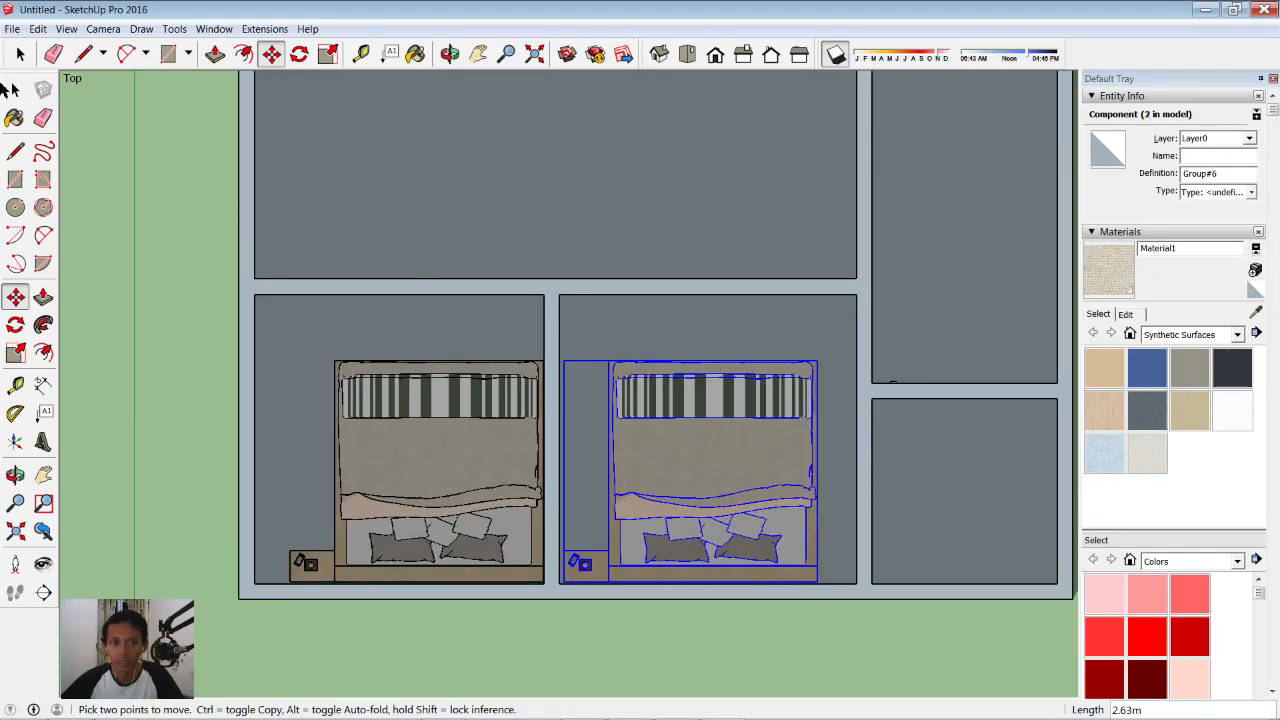
- Make the copied bed component unique so it can be edited independently of the original
{"action": "left_click", "coordinate": [24, 55]}
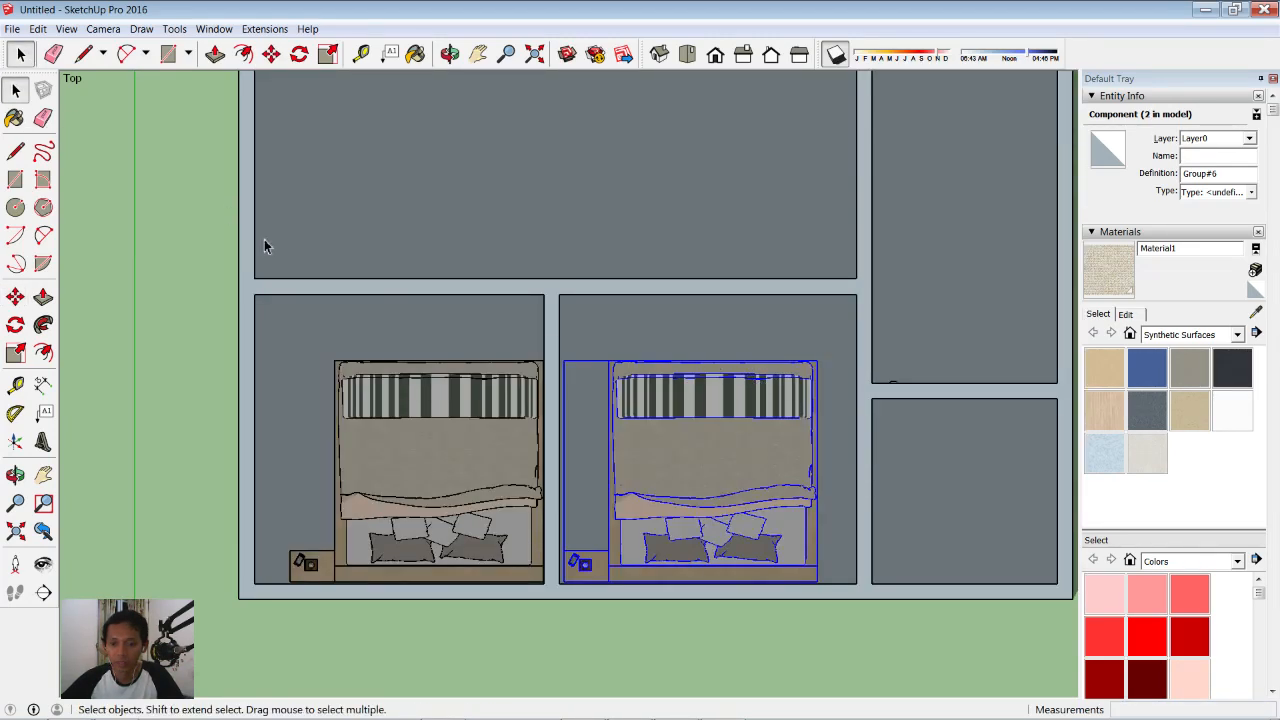
{"action": "right_click", "coordinate": [713, 443]}
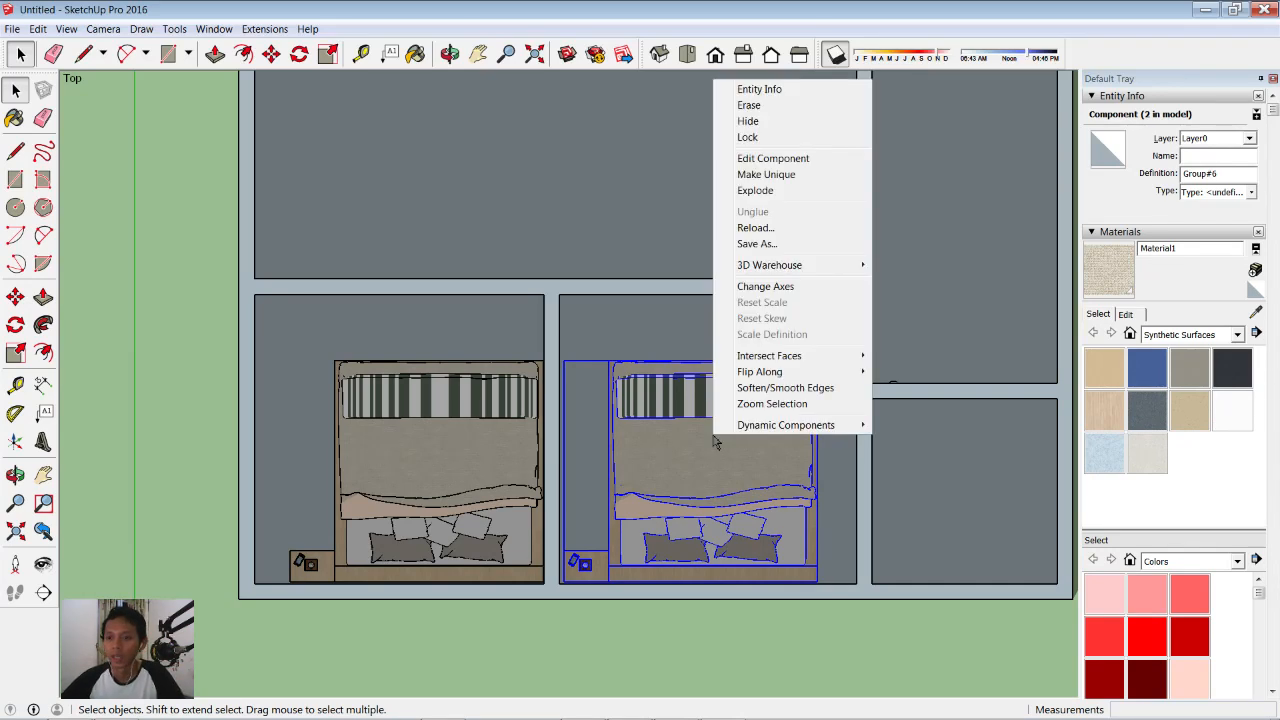
{"action": "left_click", "coordinate": [766, 174]}
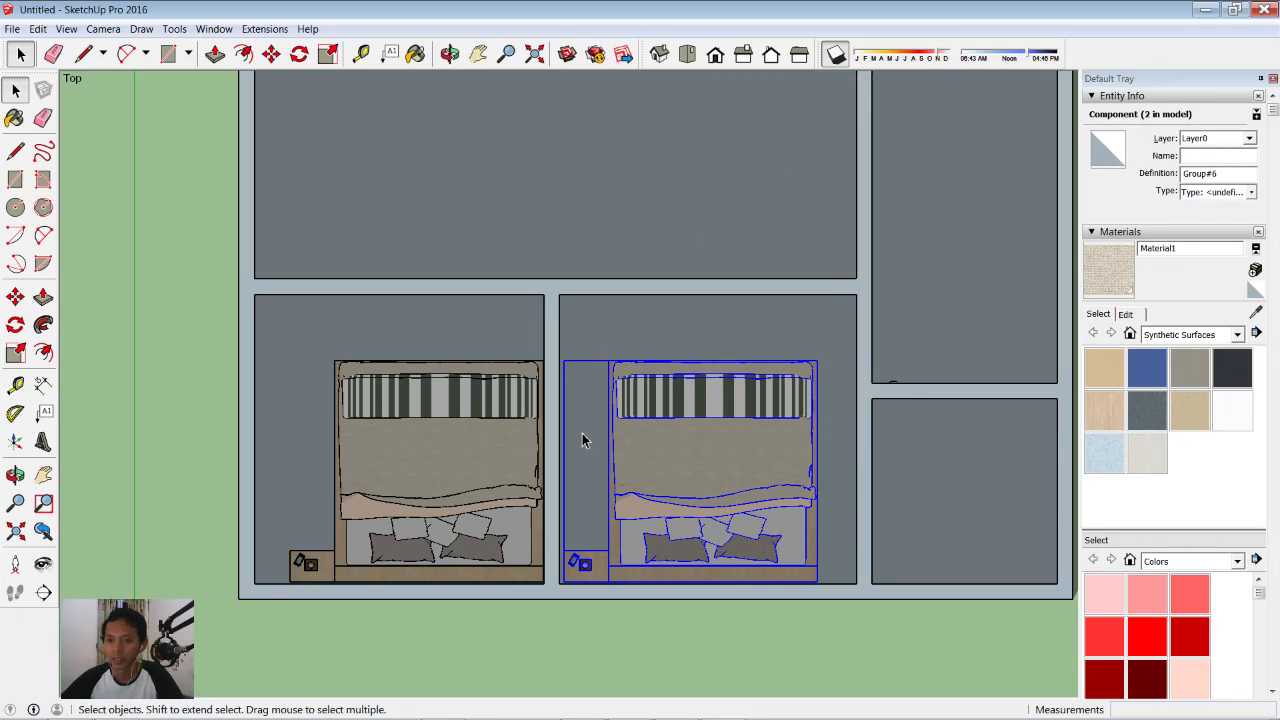
- Inside the copied bed component, move the nightstand group about 2.44 m to the opposite side of the bed
{"action": "double_click", "coordinate": [699, 463]}
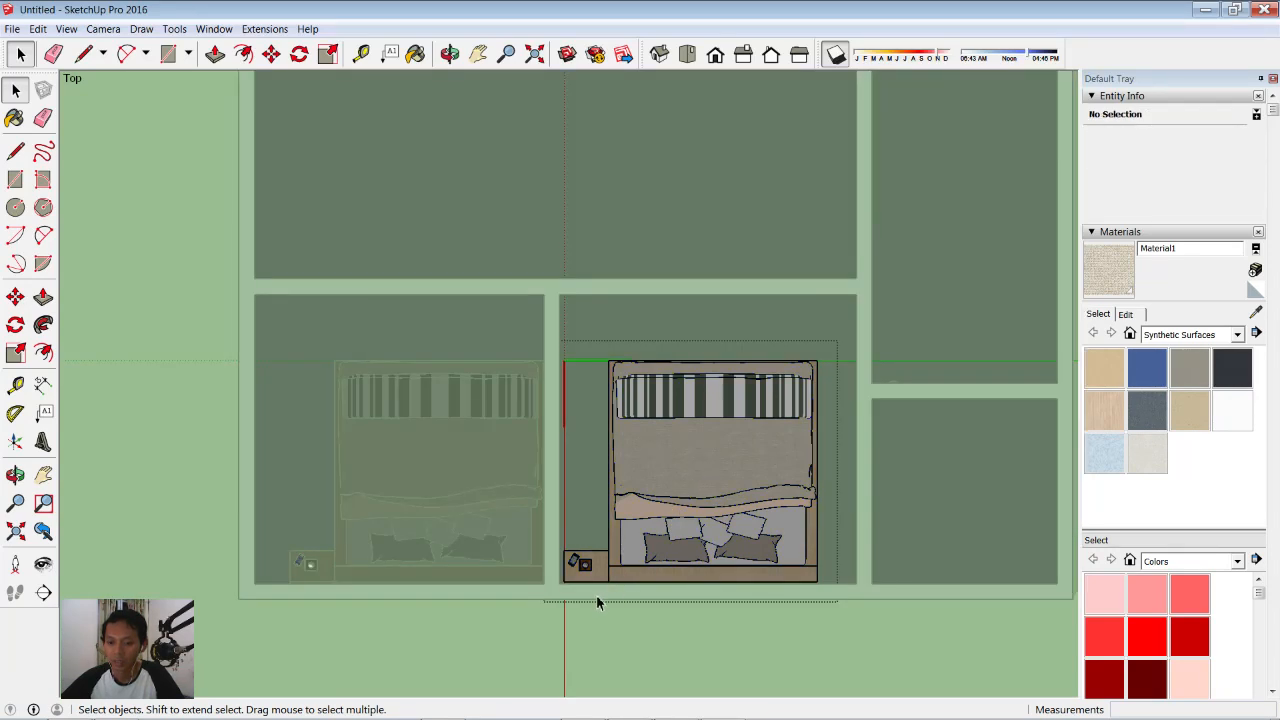
{"action": "left_click", "coordinate": [594, 567]}
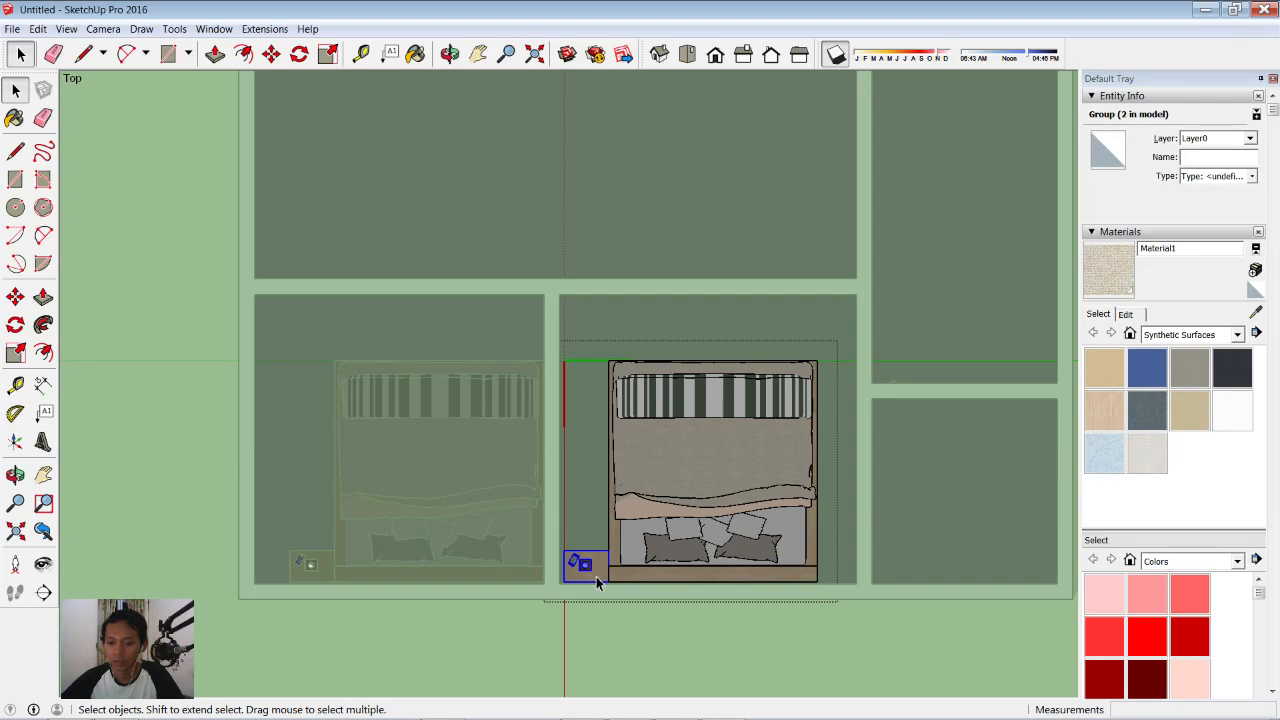
{"action": "left_click", "coordinate": [15, 297]}
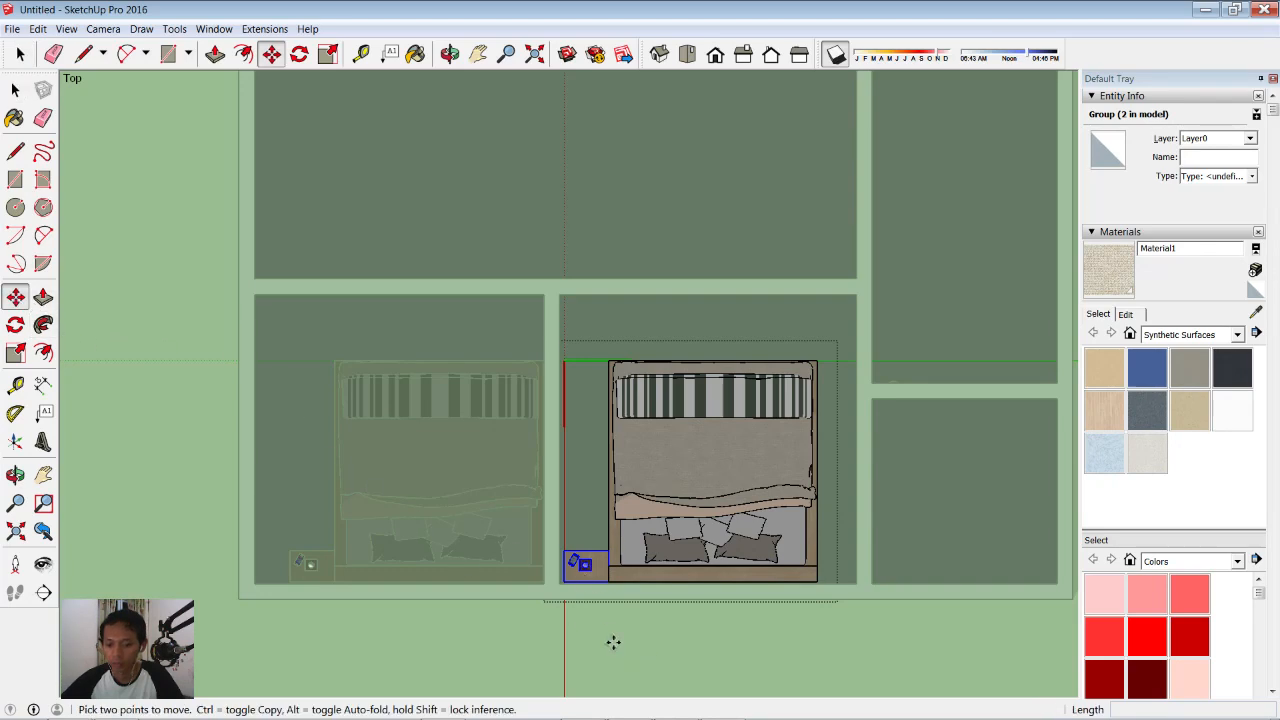
{"action": "left_click", "coordinate": [683, 642]}
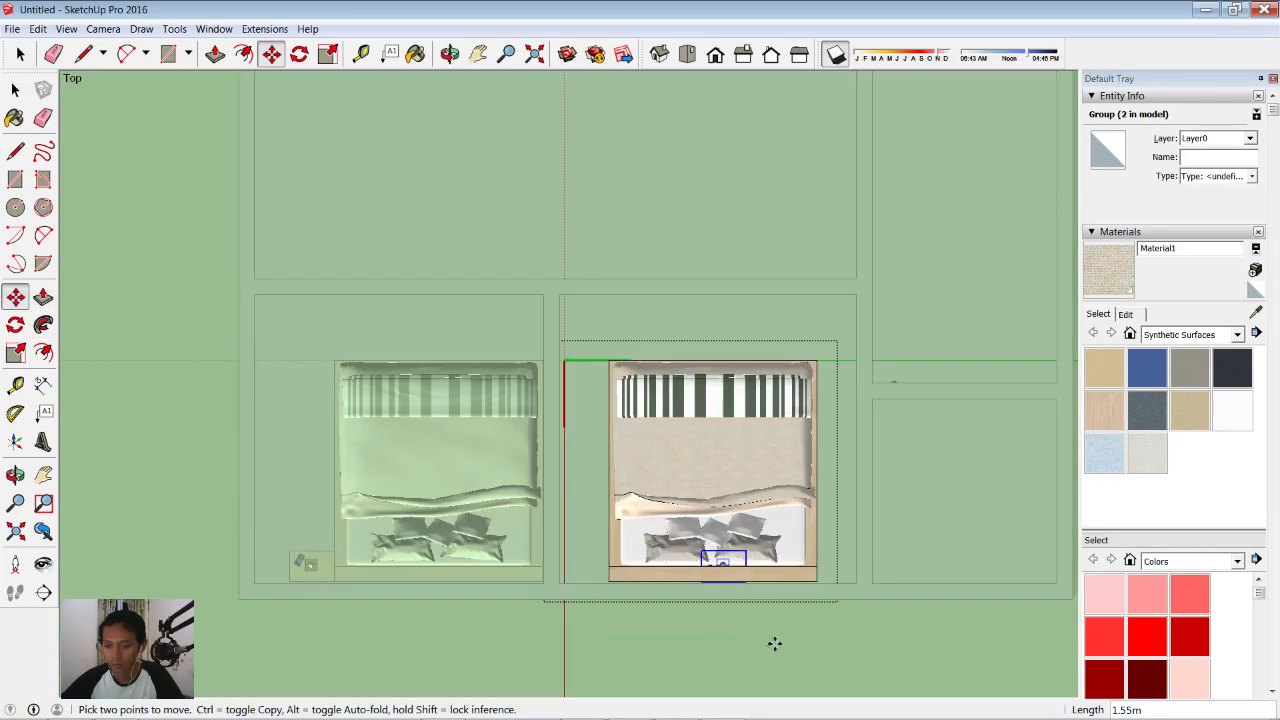
{"action": "left_click", "coordinate": [864, 650]}
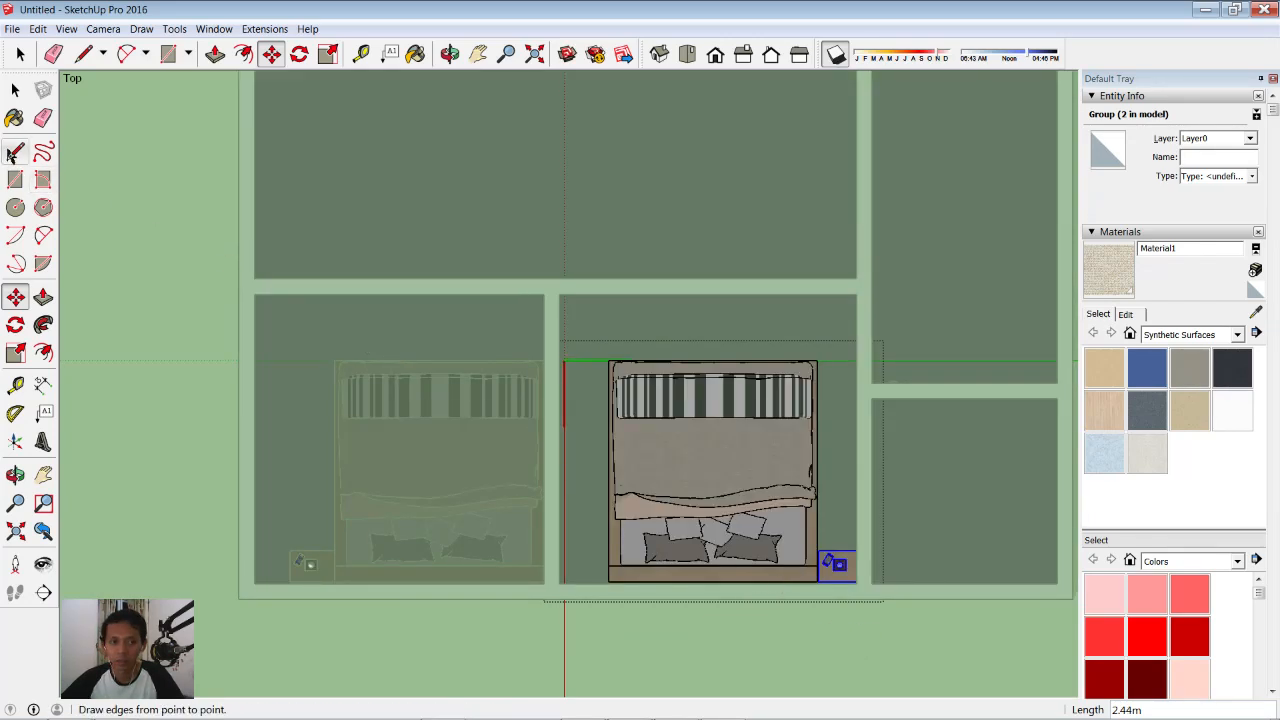
- Leave the bed component and move the copied bed about 0.45 m toward the wall shared by the two bedrooms
{"action": "left_click", "coordinate": [15, 90]}
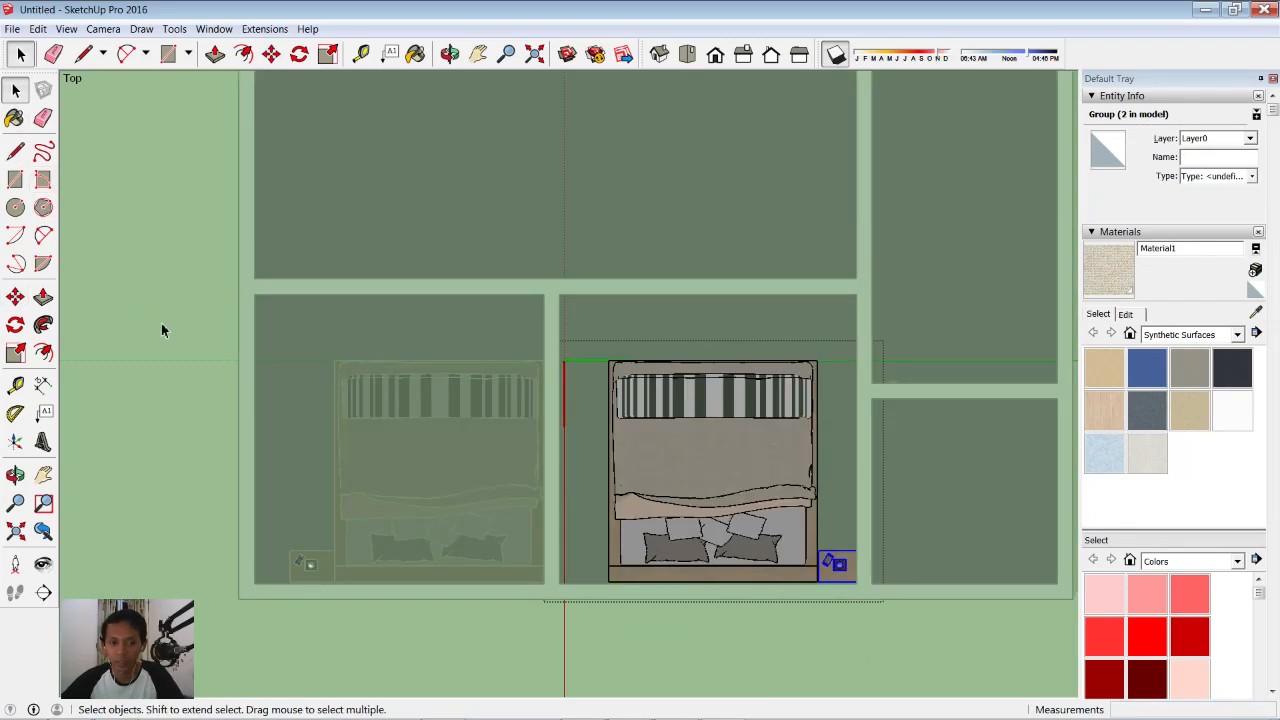
{"action": "left_click", "coordinate": [717, 452]}
{"action": "left_click", "coordinate": [16, 298]}
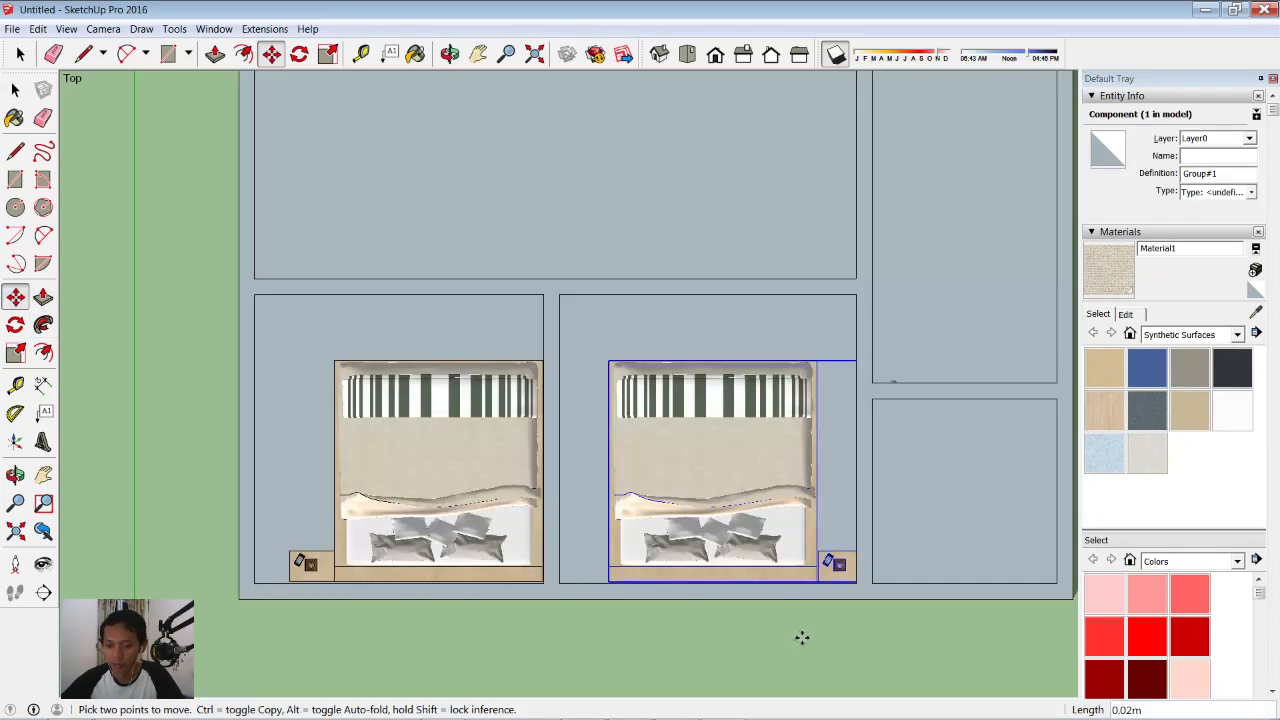
{"action": "left_click", "coordinate": [800, 634]}
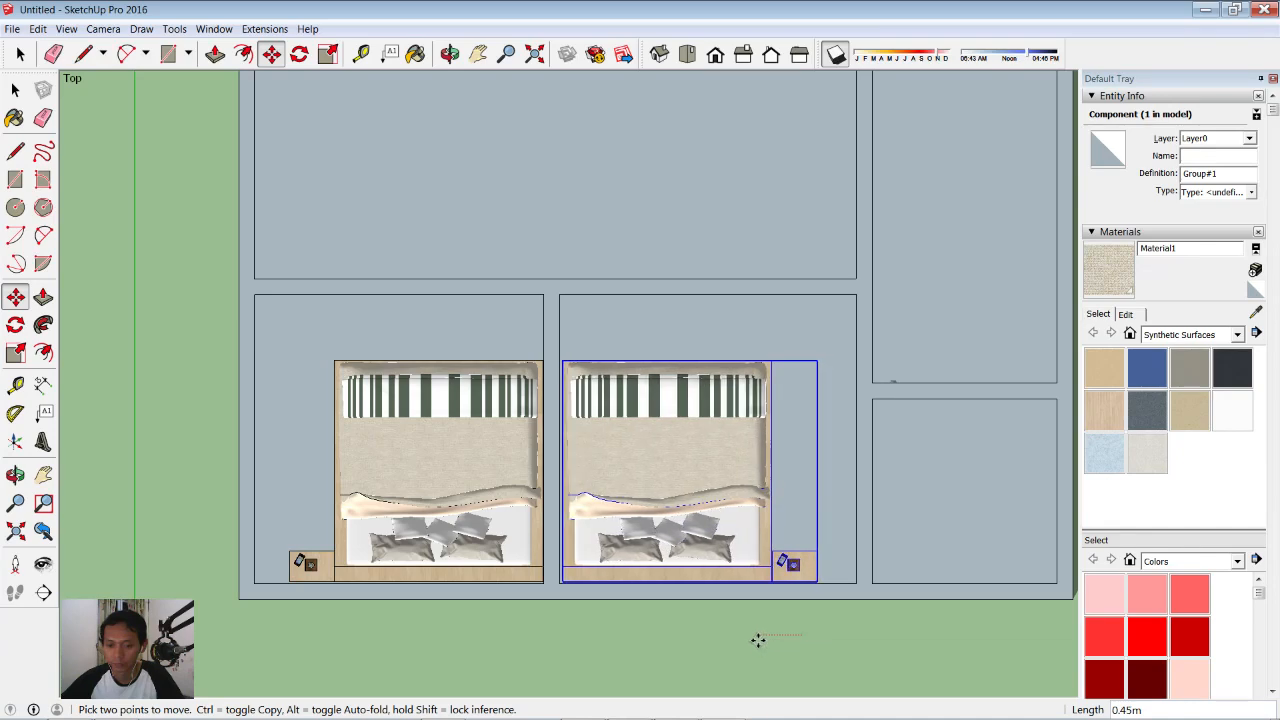
{"action": "left_click", "coordinate": [758, 641]}
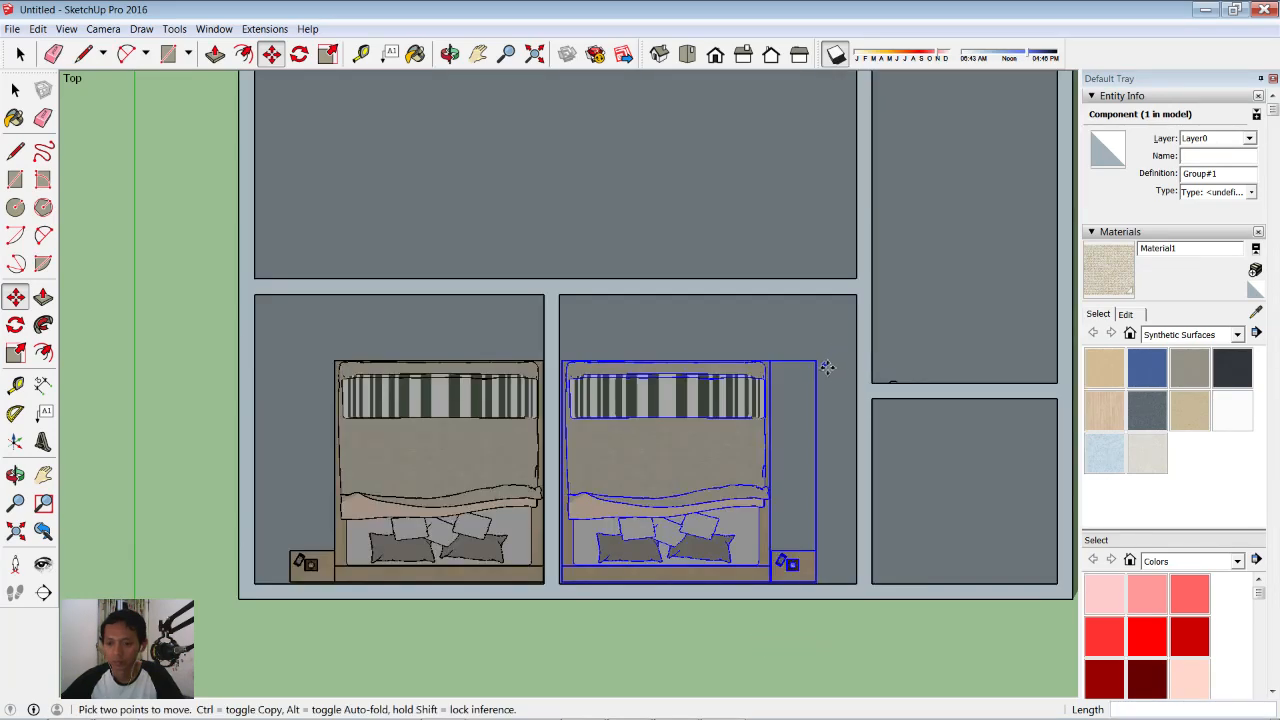
- Import the wardrobe model Untitled(3).skp and place it in the large upper room
{"action": "scroll", "coordinate": [826, 367], "scroll_direction": "down", "scroll_amount": 1}
{"action": "middle_click_drag", "start_coordinate": [860, 341], "coordinate": [734, 360], "text": "shift"}
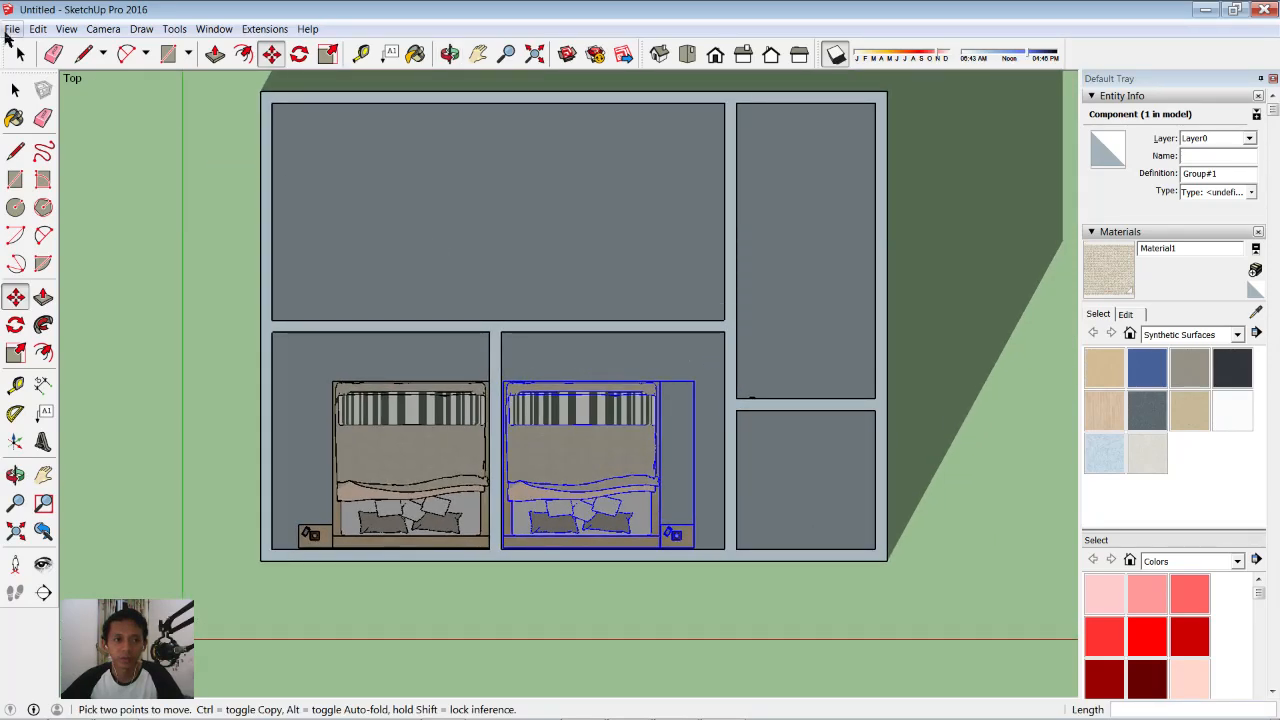
{"action": "left_click", "coordinate": [10, 29]}
{"action": "left_click", "coordinate": [66, 240]}
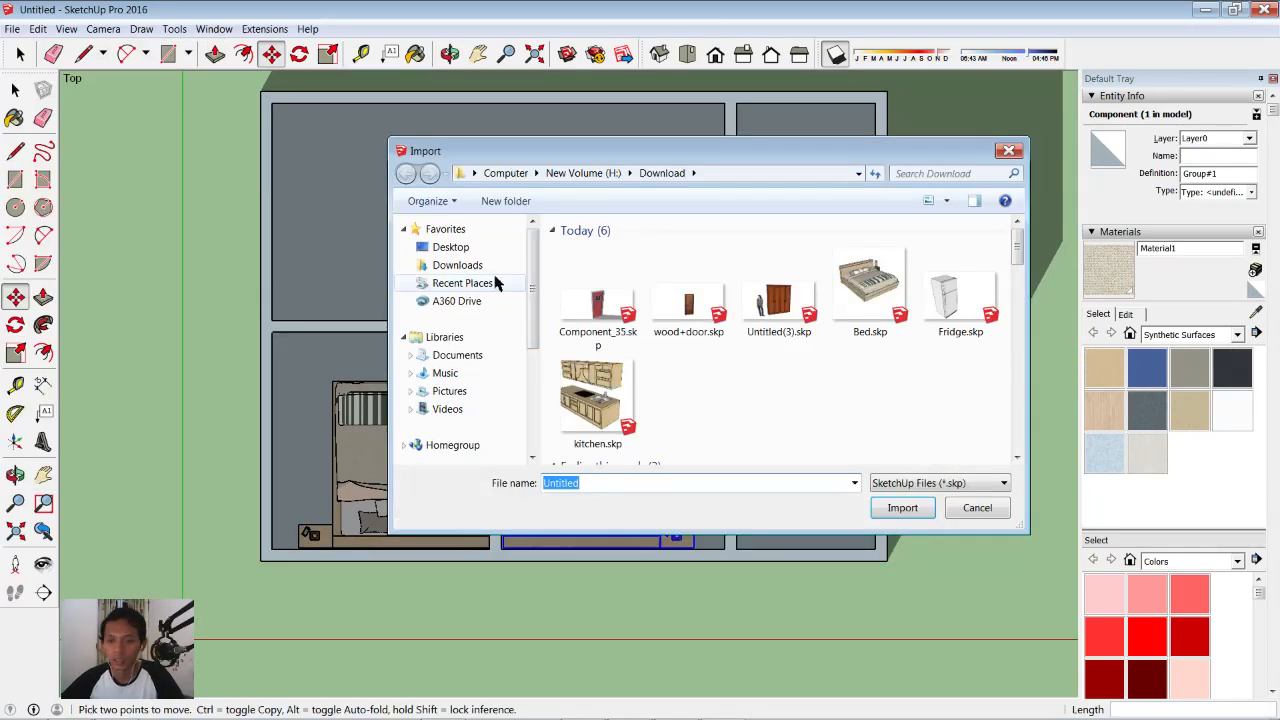
{"action": "left_click", "coordinate": [782, 304]}
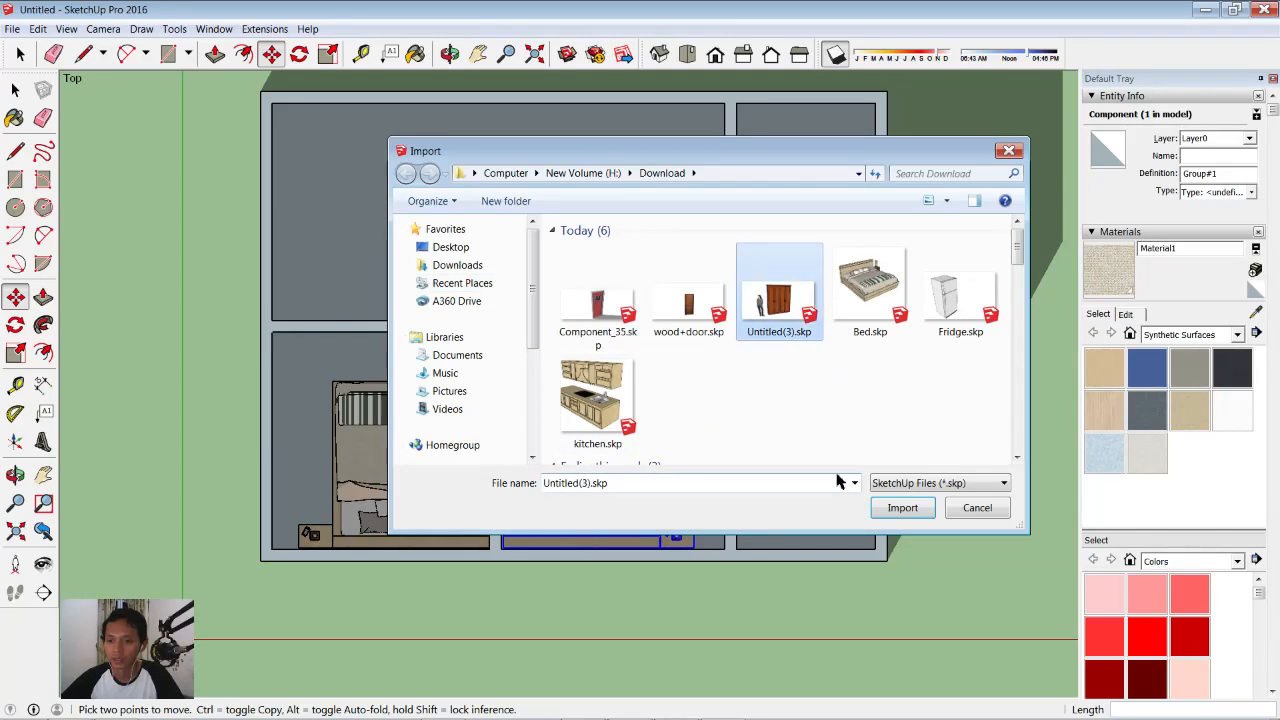
{"action": "left_click", "coordinate": [913, 516]}
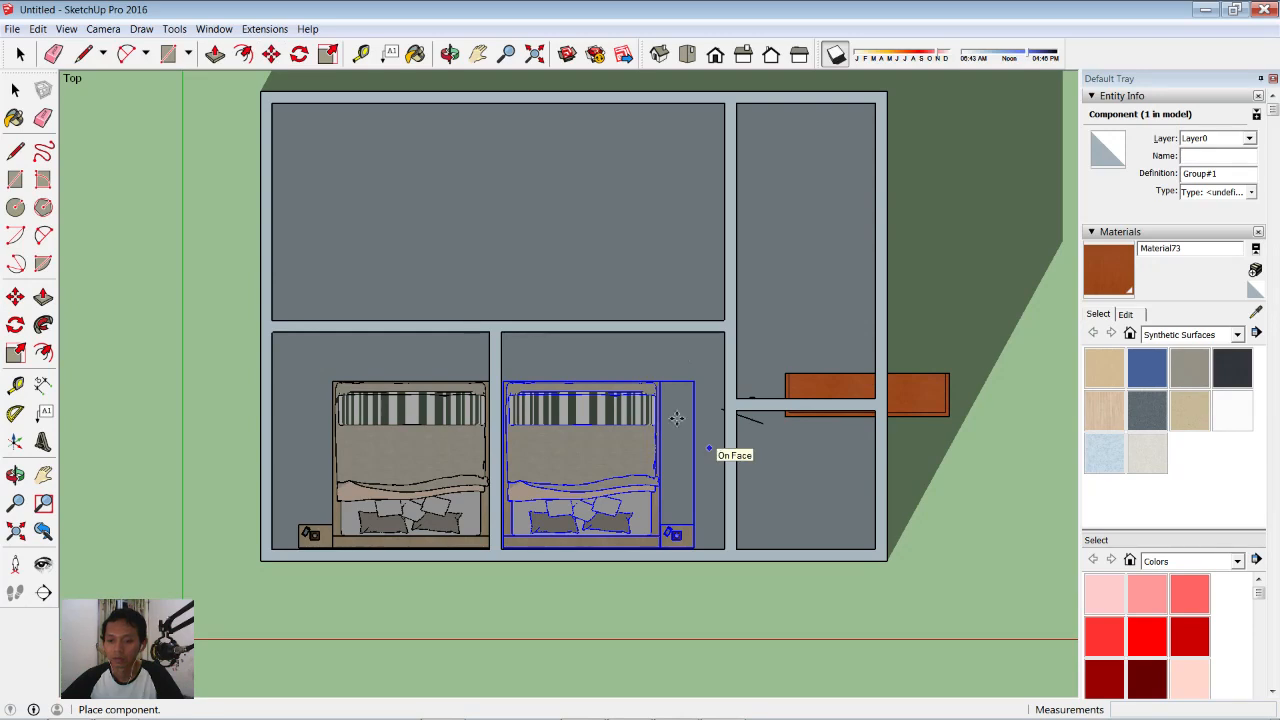
{"action": "scroll", "coordinate": [469, 401], "scroll_direction": "up", "scroll_amount": 1}
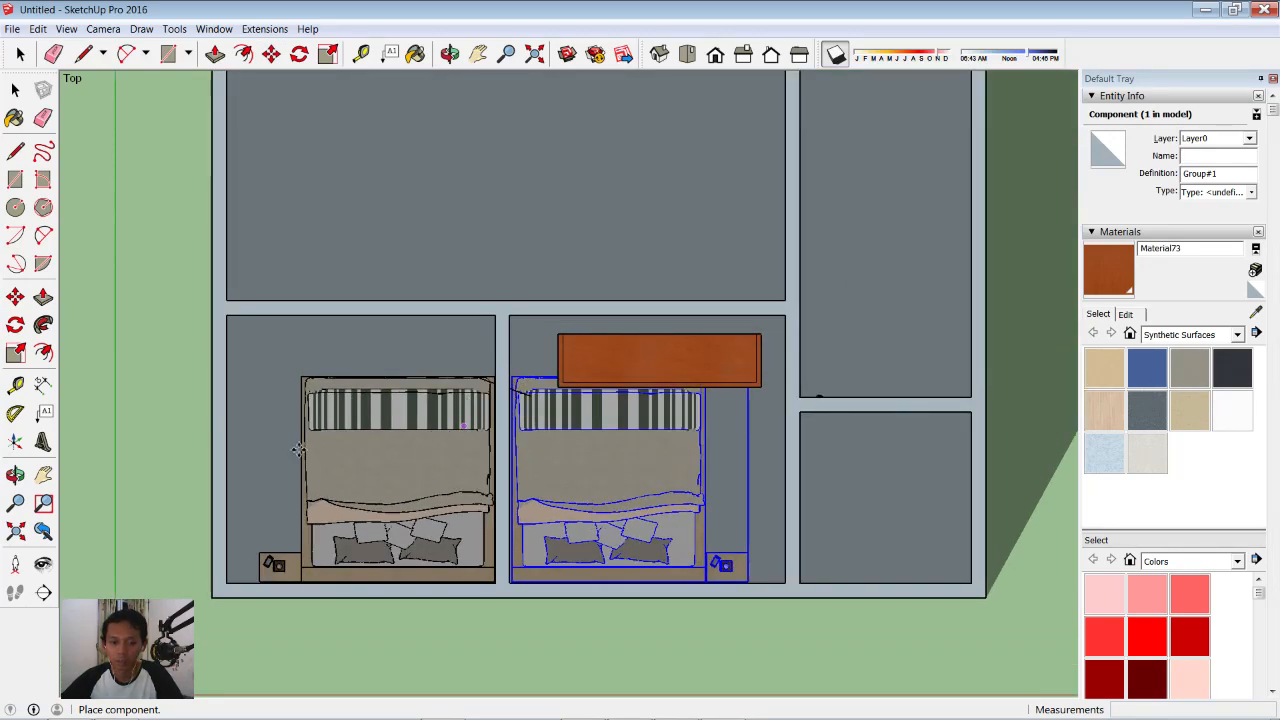
{"action": "left_click", "coordinate": [285, 277]}
{"action": "key", "text": "m"}
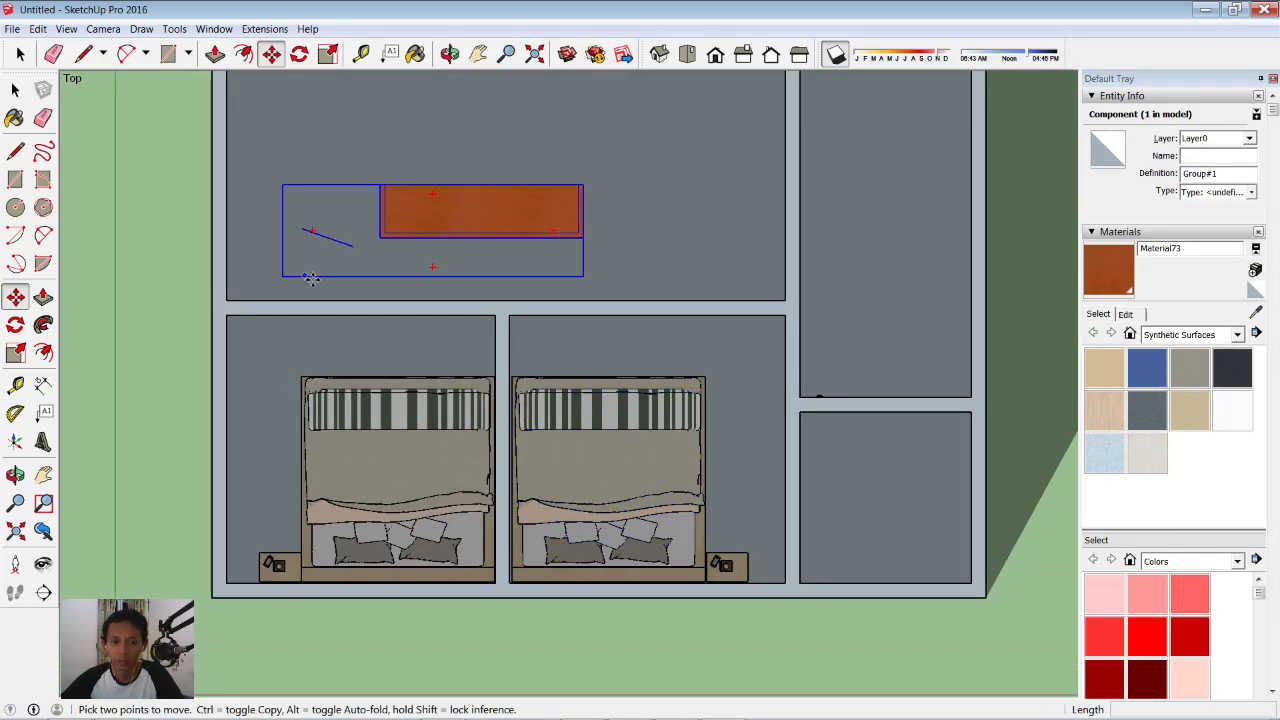
- Delete the human figure inside the wardrobe component, return to the top view and close the component
{"action": "middle_click_drag", "start_coordinate": [546, 403], "coordinate": [356, 243]}
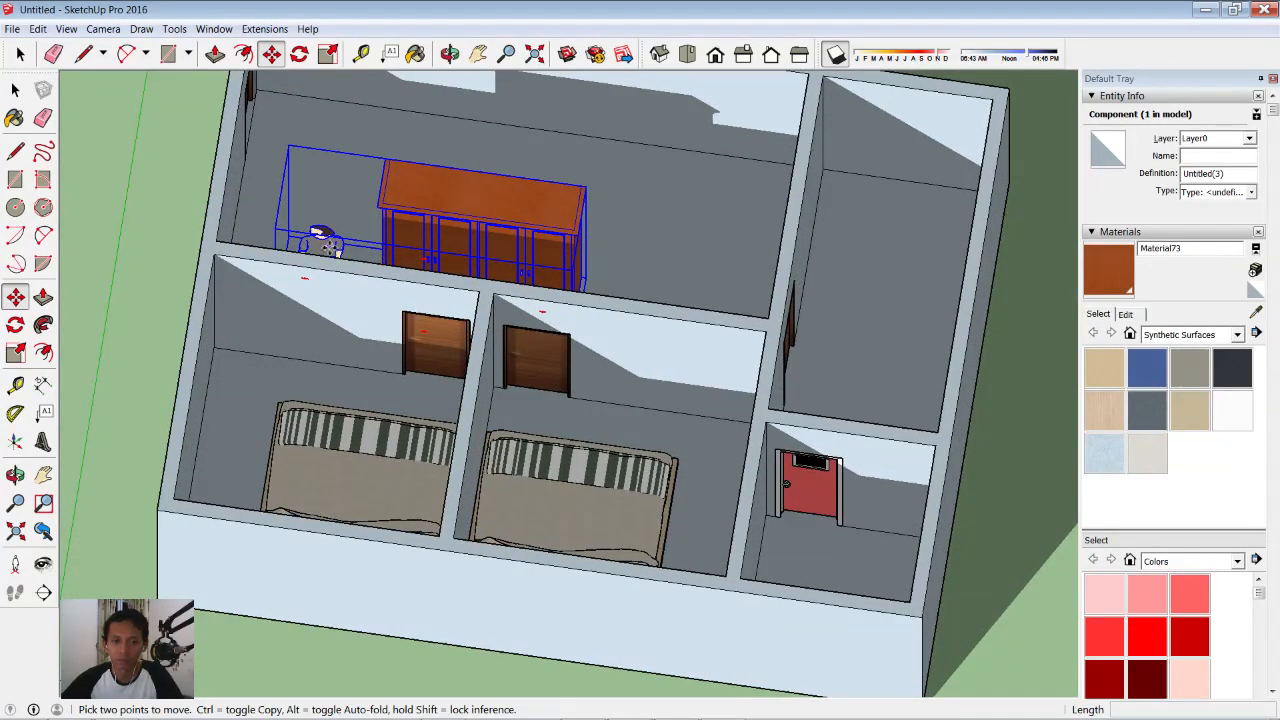
{"action": "left_click", "coordinate": [15, 90]}
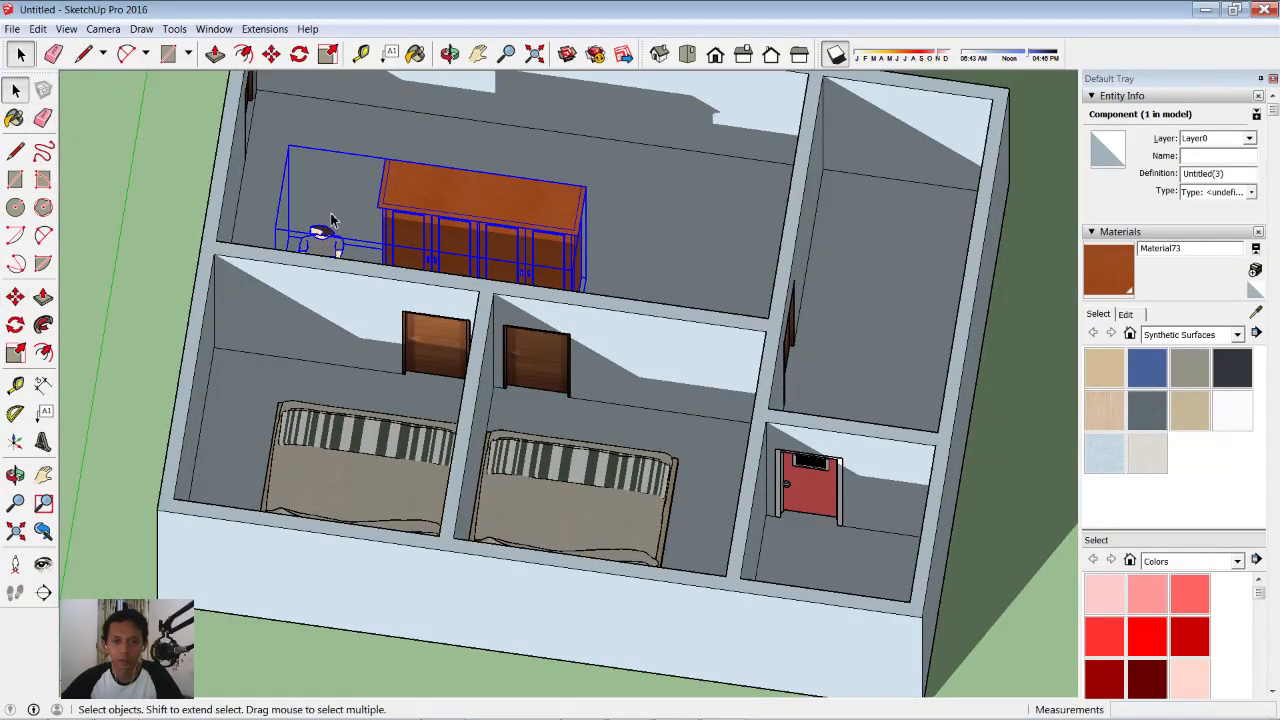
{"action": "double_click", "coordinate": [455, 225]}
{"action": "left_click", "coordinate": [323, 247]}
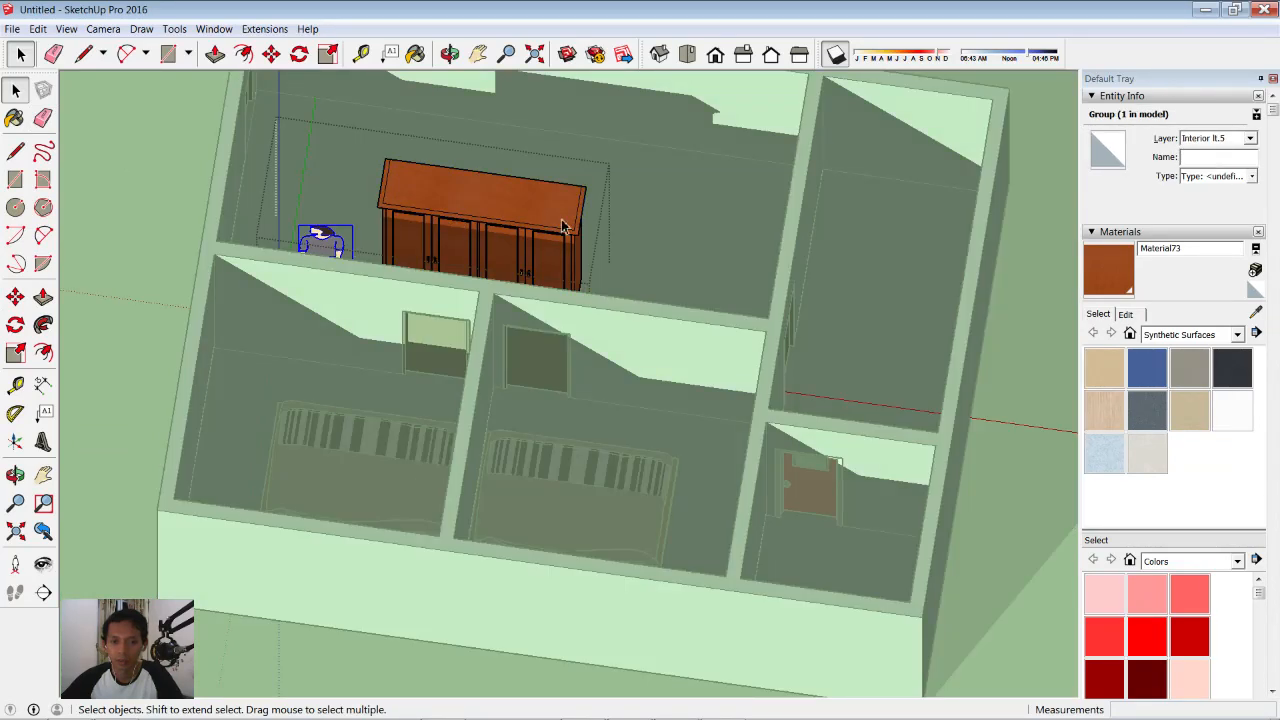
{"action": "key", "text": "Delete"}
{"action": "middle_click_drag", "start_coordinate": [612, 276], "coordinate": [618, 363], "text": "shift"}
{"action": "left_click", "coordinate": [687, 55]}
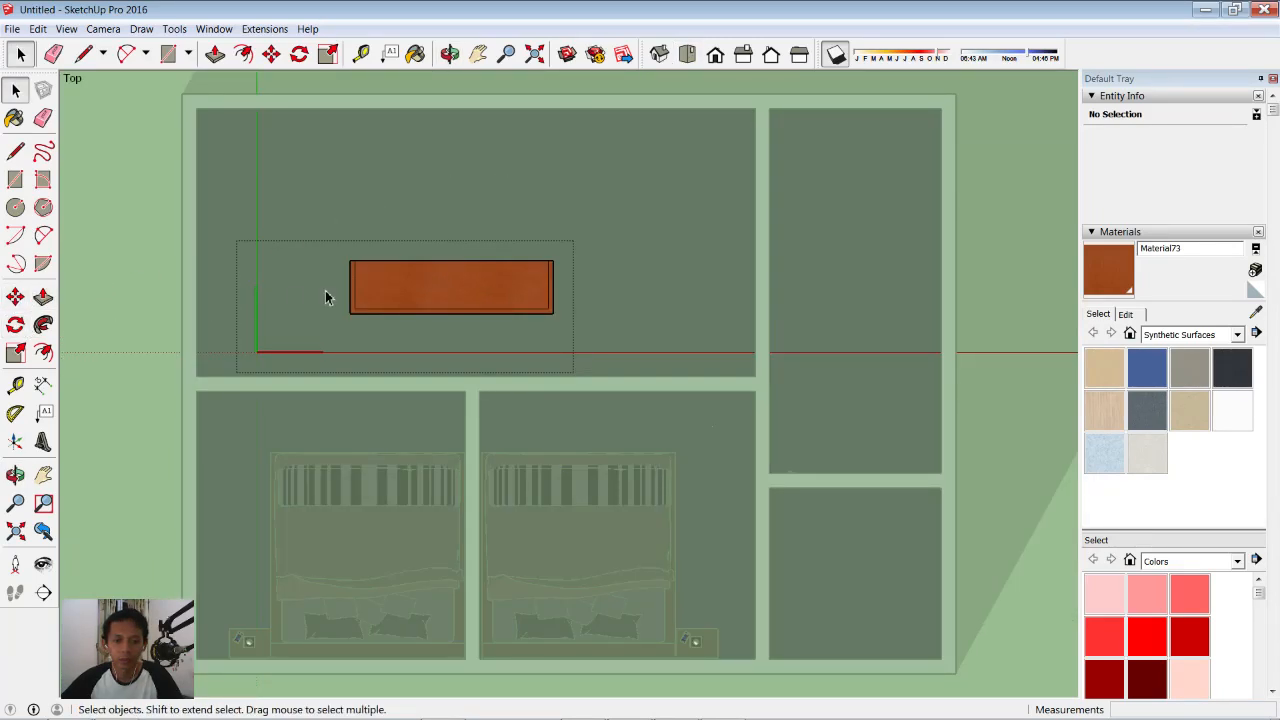
{"action": "left_click", "coordinate": [334, 206]}
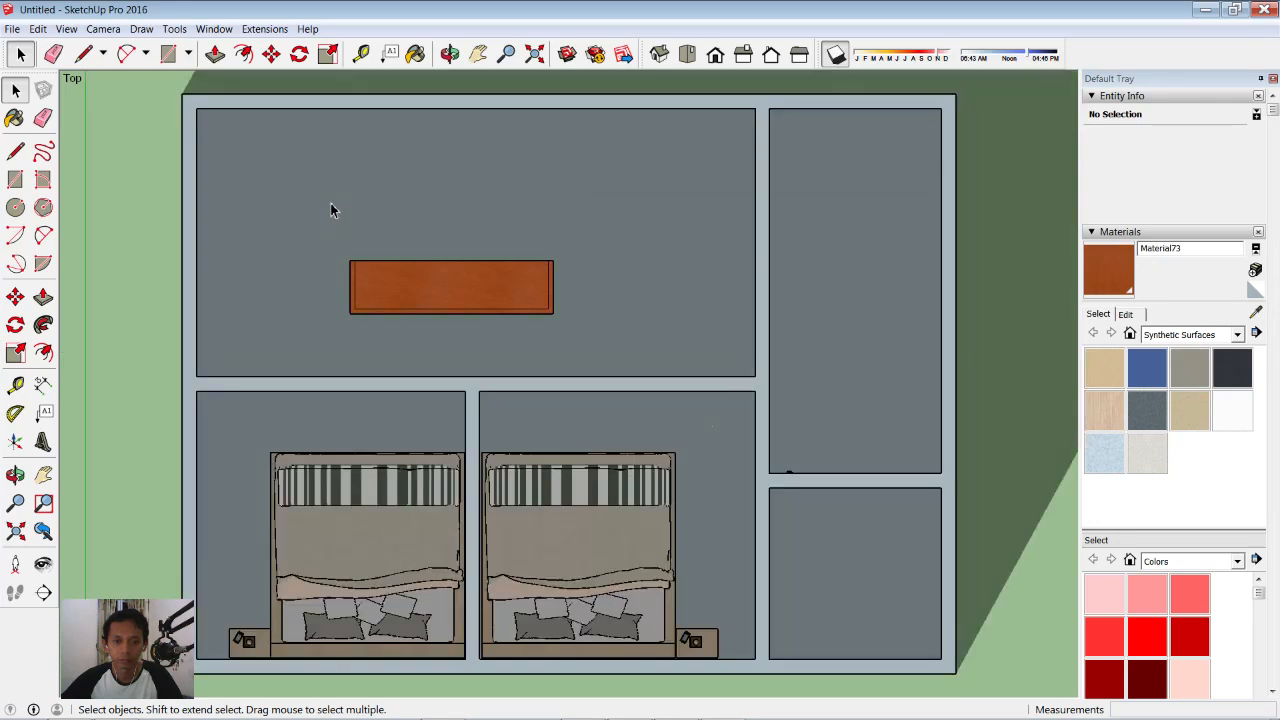
- Rotate the wardrobe in the large upper room a quarter turn so it runs parallel to the bedroom side walls
{"action": "left_click", "coordinate": [445, 289]}
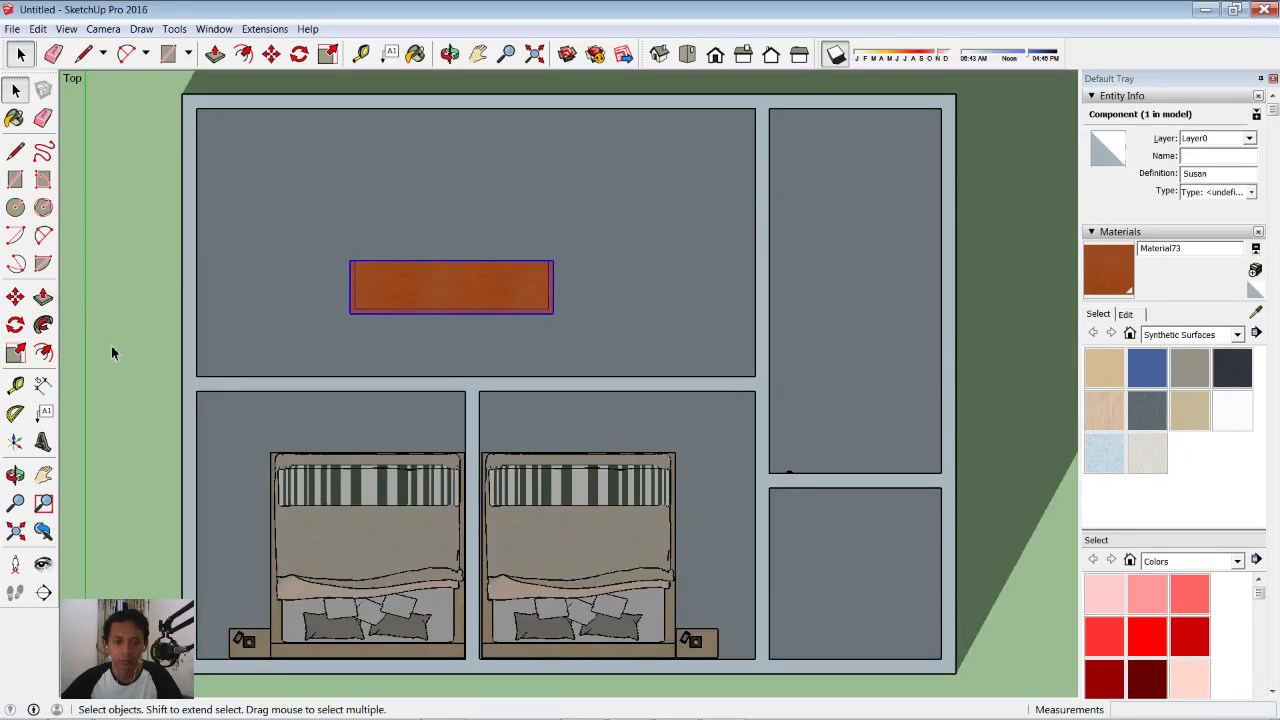
{"action": "left_click", "coordinate": [18, 328]}
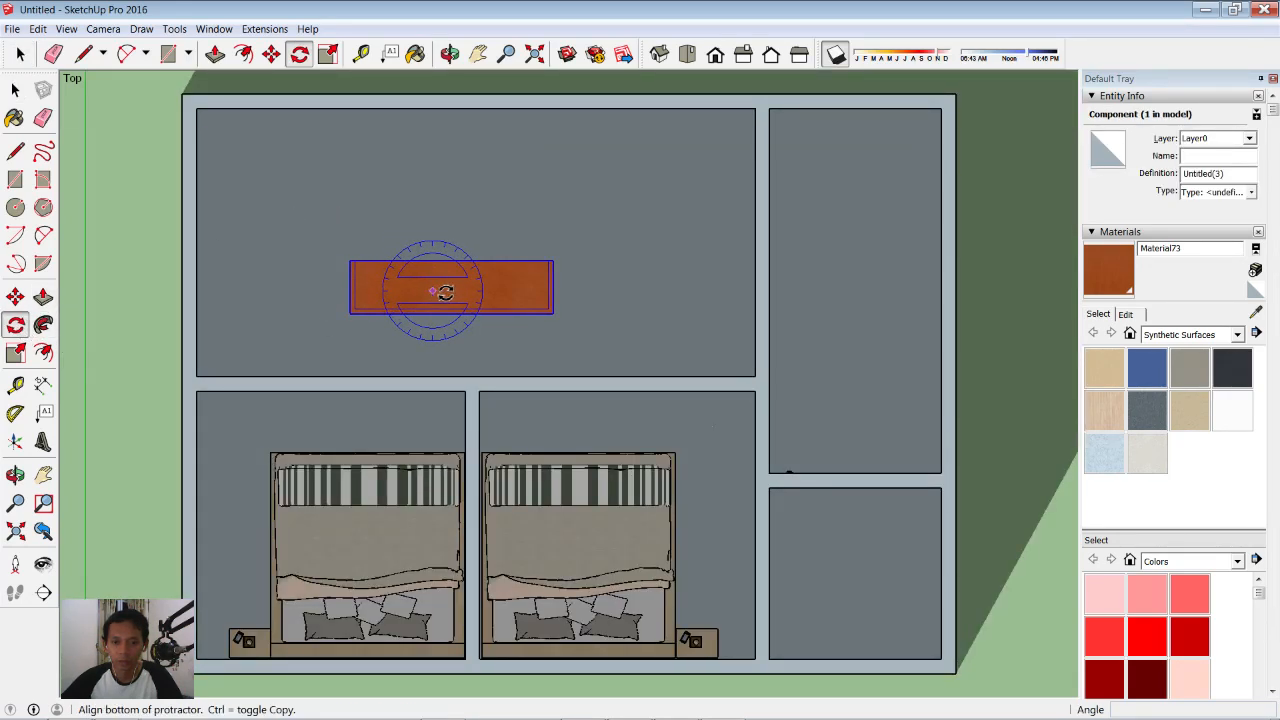
{"action": "left_click", "coordinate": [497, 291]}
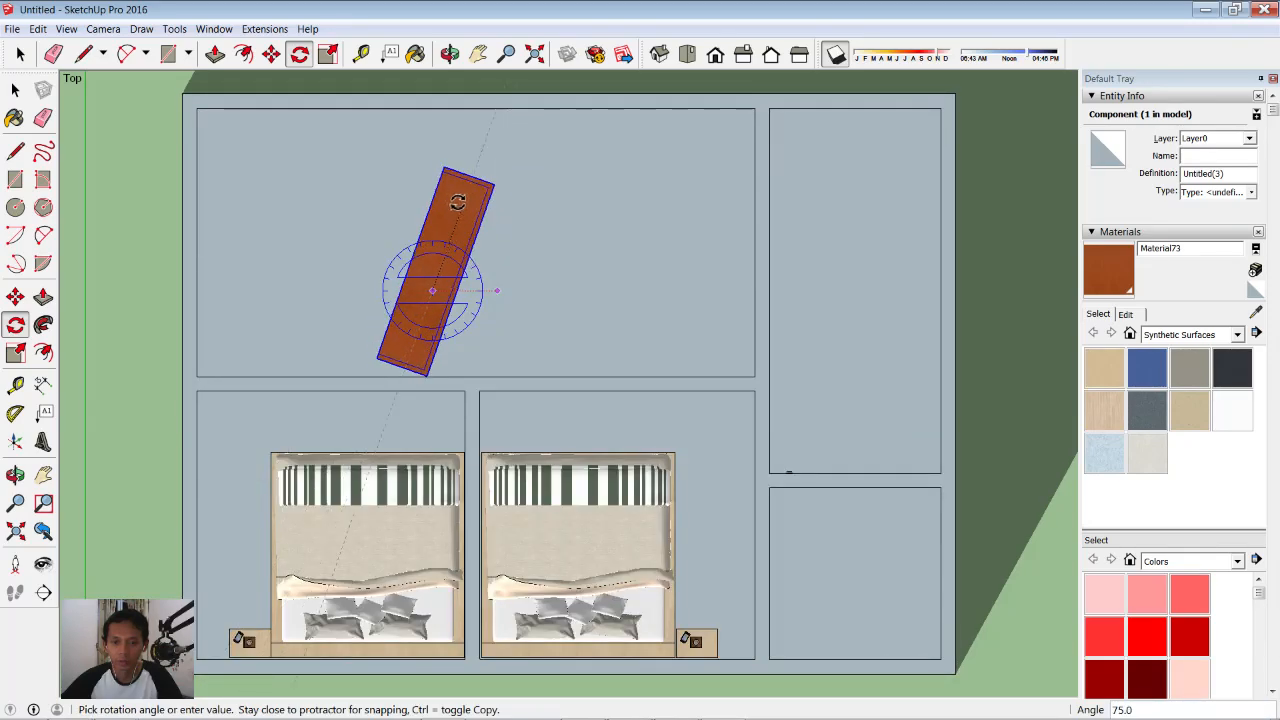
{"action": "left_click", "coordinate": [491, 283]}
{"action": "middle_click_drag", "start_coordinate": [491, 283], "coordinate": [634, 330]}
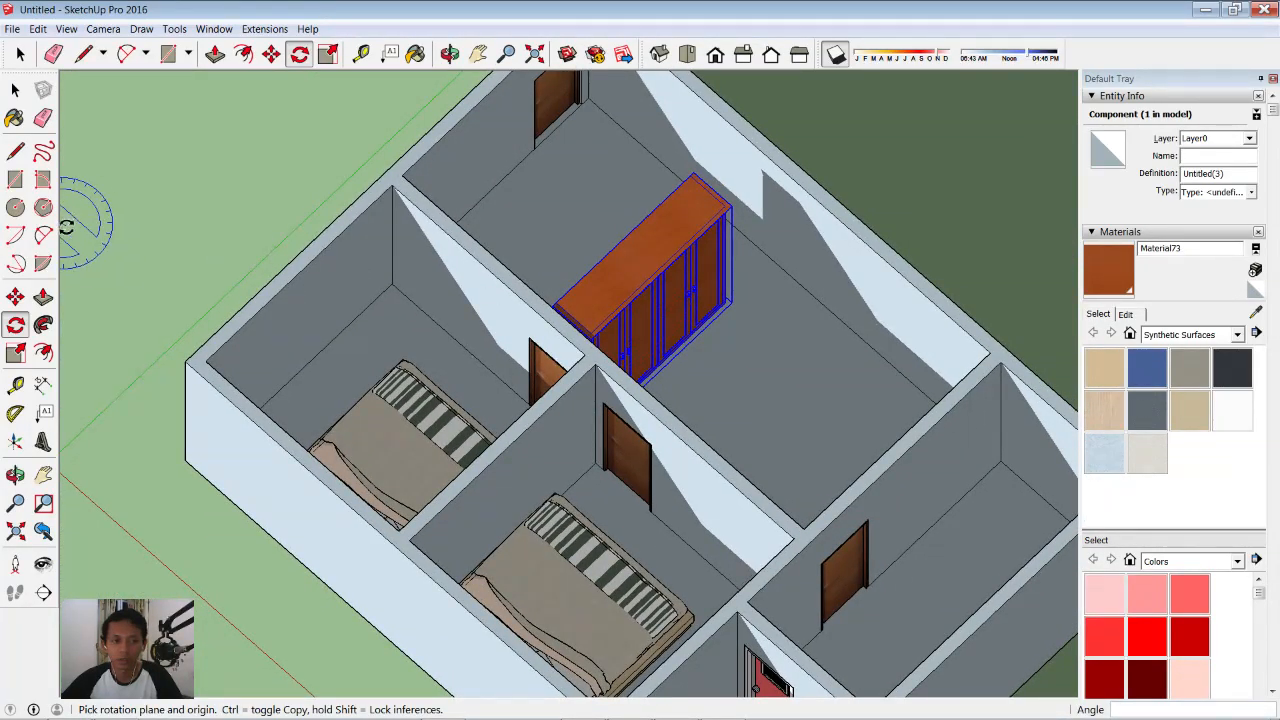
- Move the wardrobe about 3 m from the large room into the bedroom with the outer side wall, beside the bed
{"action": "left_click", "coordinate": [15, 297]}
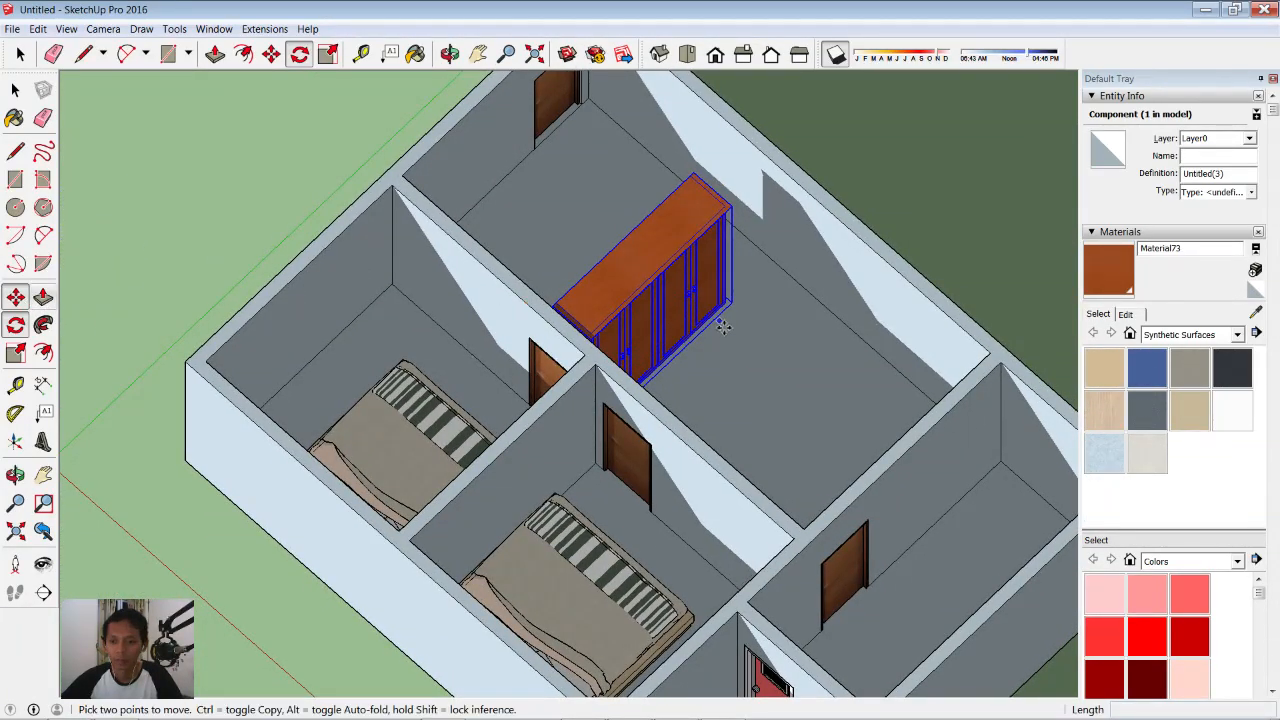
{"action": "left_click", "coordinate": [723, 323]}
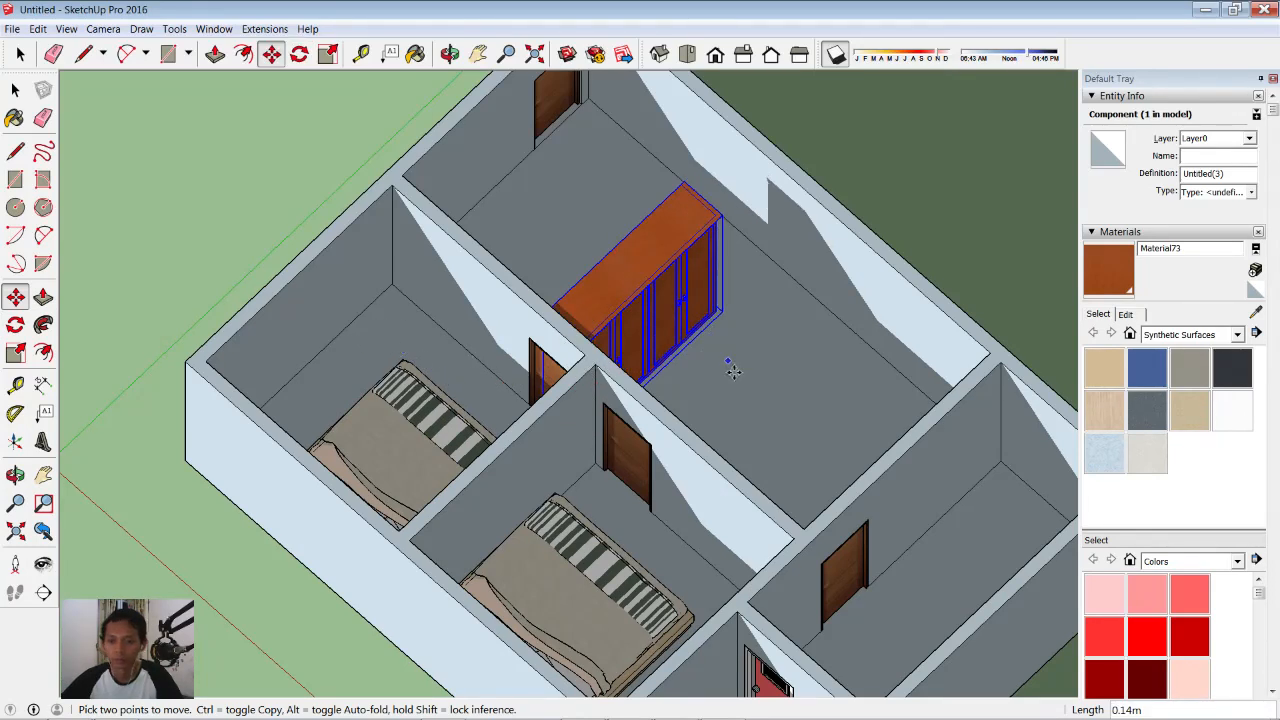
{"action": "left_click", "coordinate": [729, 362]}
{"action": "left_click", "coordinate": [15, 90]}
{"action": "left_click", "coordinate": [667, 265]}
{"action": "key", "text": "m"}
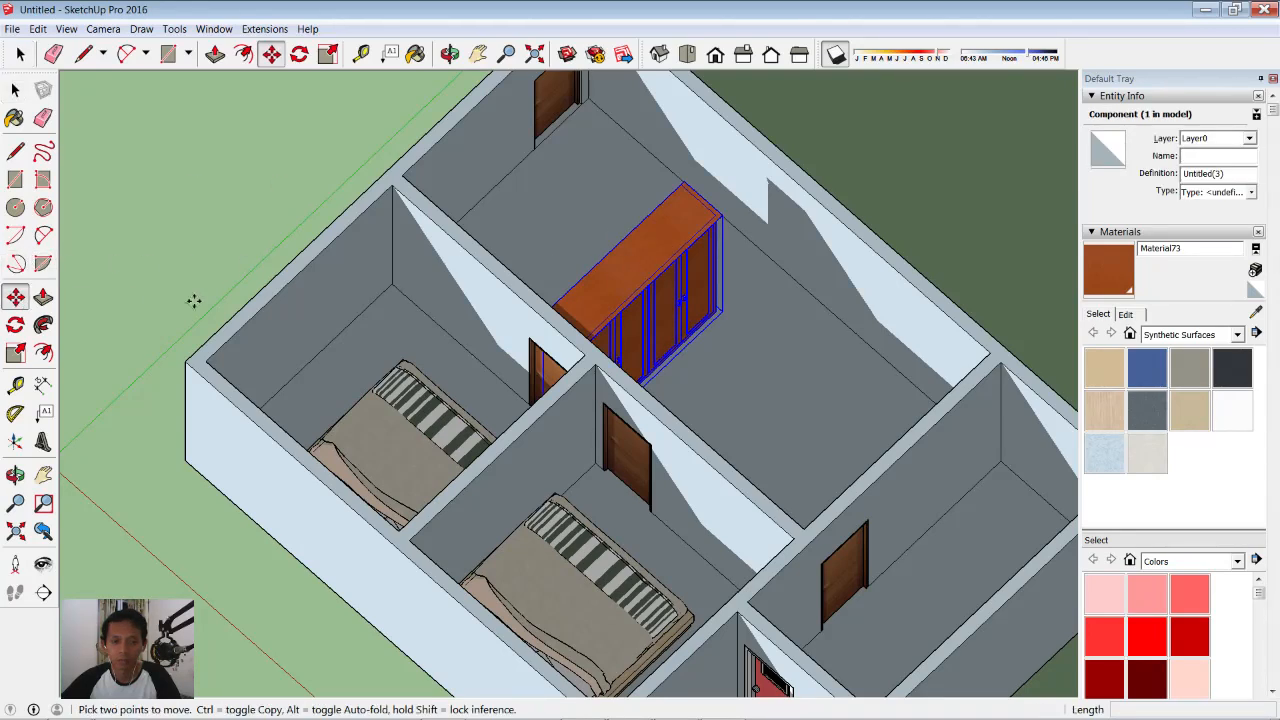
{"action": "left_click", "coordinate": [737, 368]}
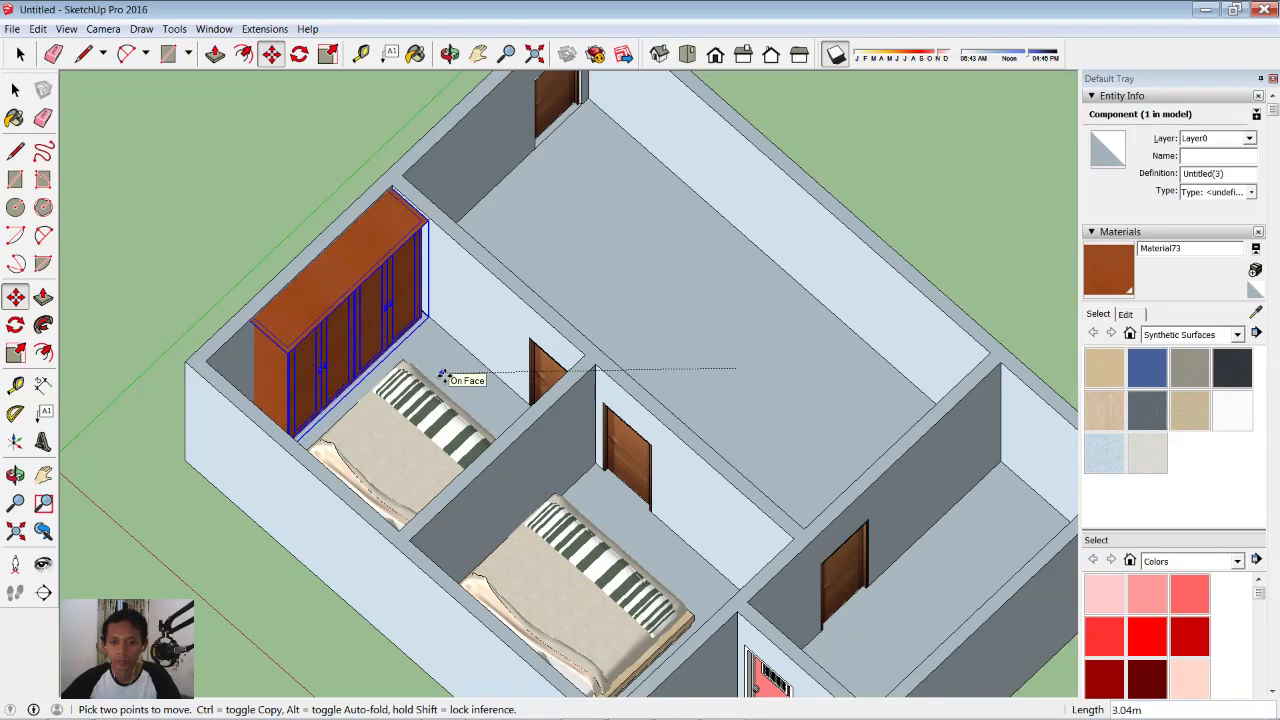
{"action": "left_click", "coordinate": [443, 375]}
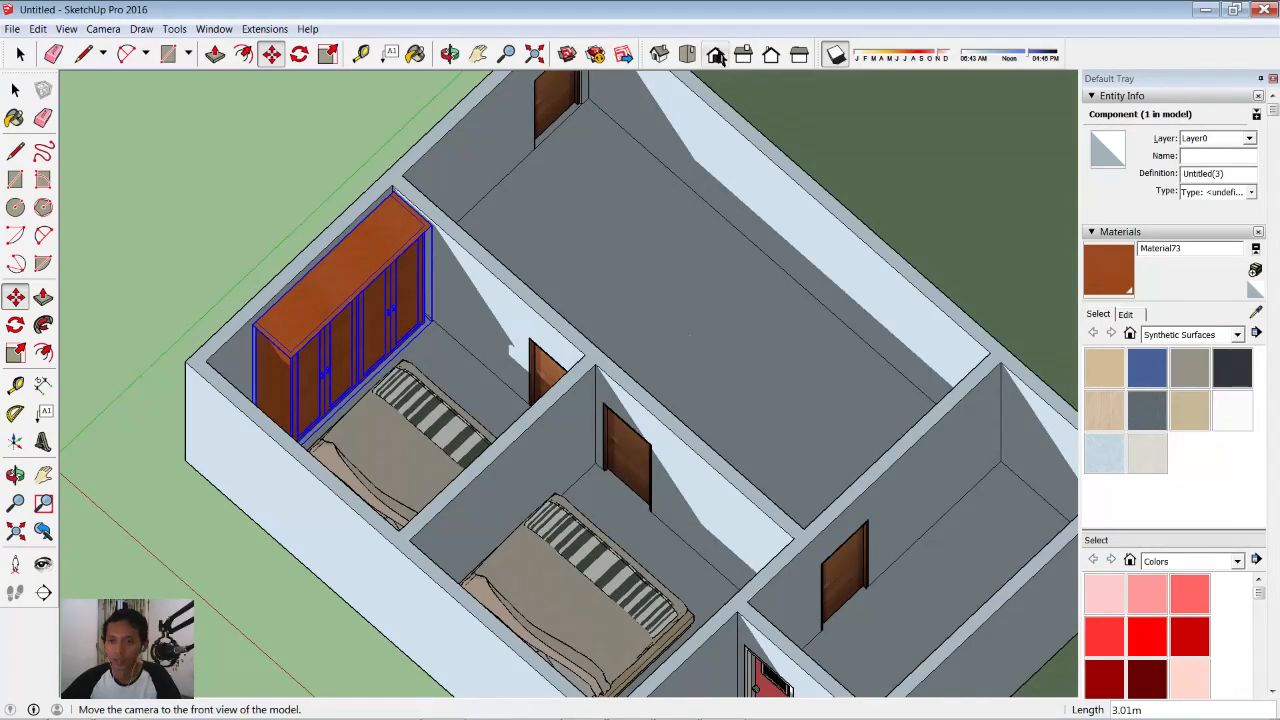
- In top view, nudge the wardrobe closer into the corner of the bedroom against the outer wall
{"action": "left_click", "coordinate": [688, 55]}
{"action": "scroll", "coordinate": [300, 465], "scroll_direction": "up", "scroll_amount": 4}
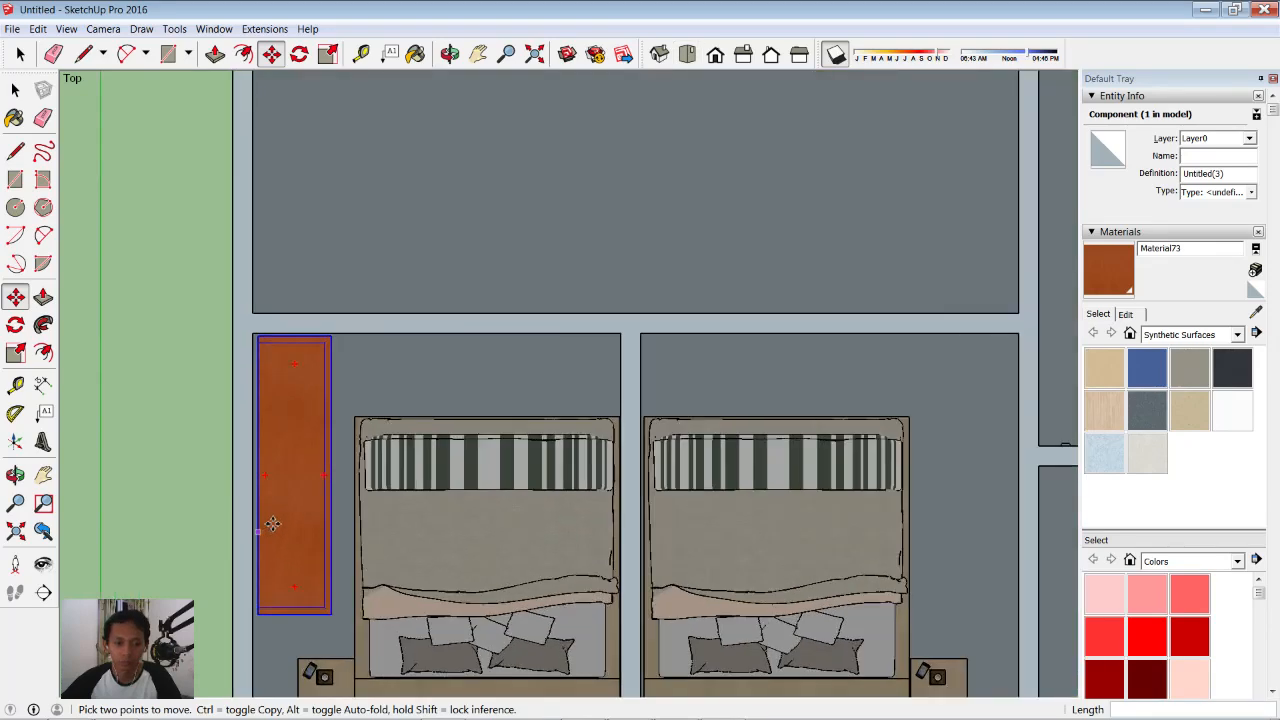
{"action": "scroll", "coordinate": [311, 470], "scroll_direction": "up", "scroll_amount": 1}
{"action": "left_click", "coordinate": [474, 350]}
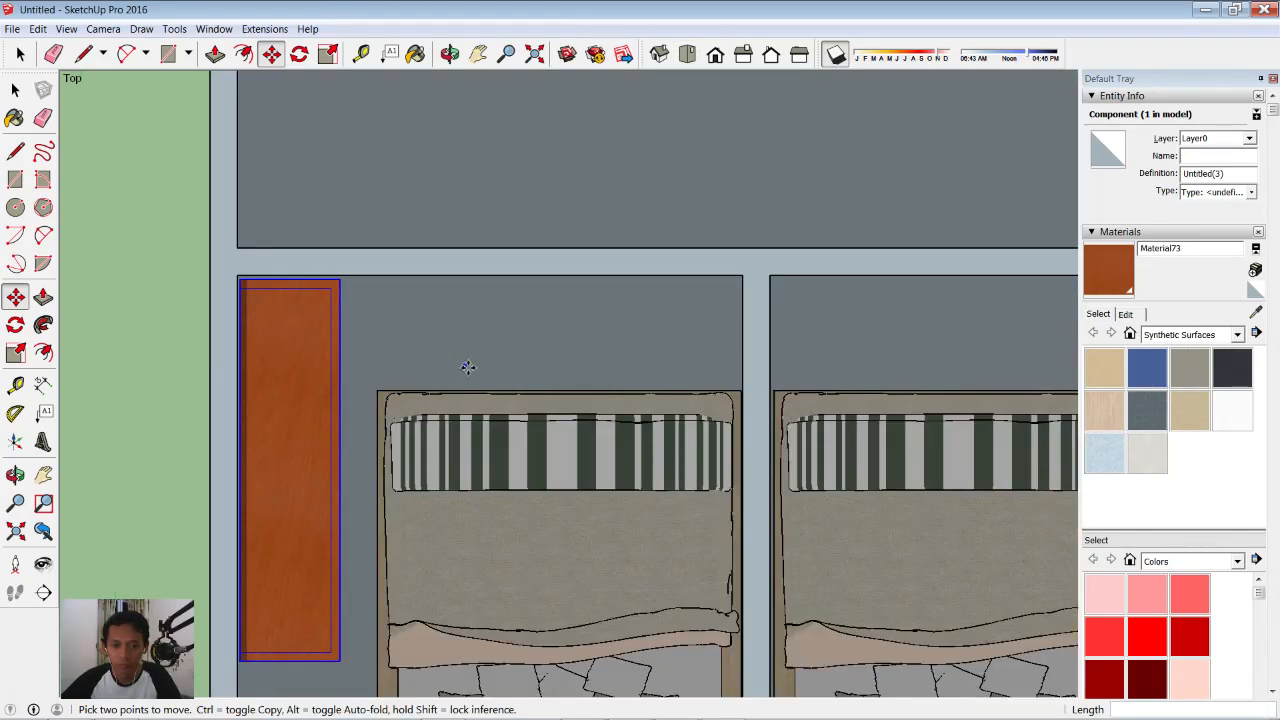
- Copy the wardrobe about 5.02 m straight across into the neighbouring bedroom, on the far side of the bed
{"action": "scroll", "coordinate": [467, 367], "scroll_direction": "down", "scroll_amount": 3}
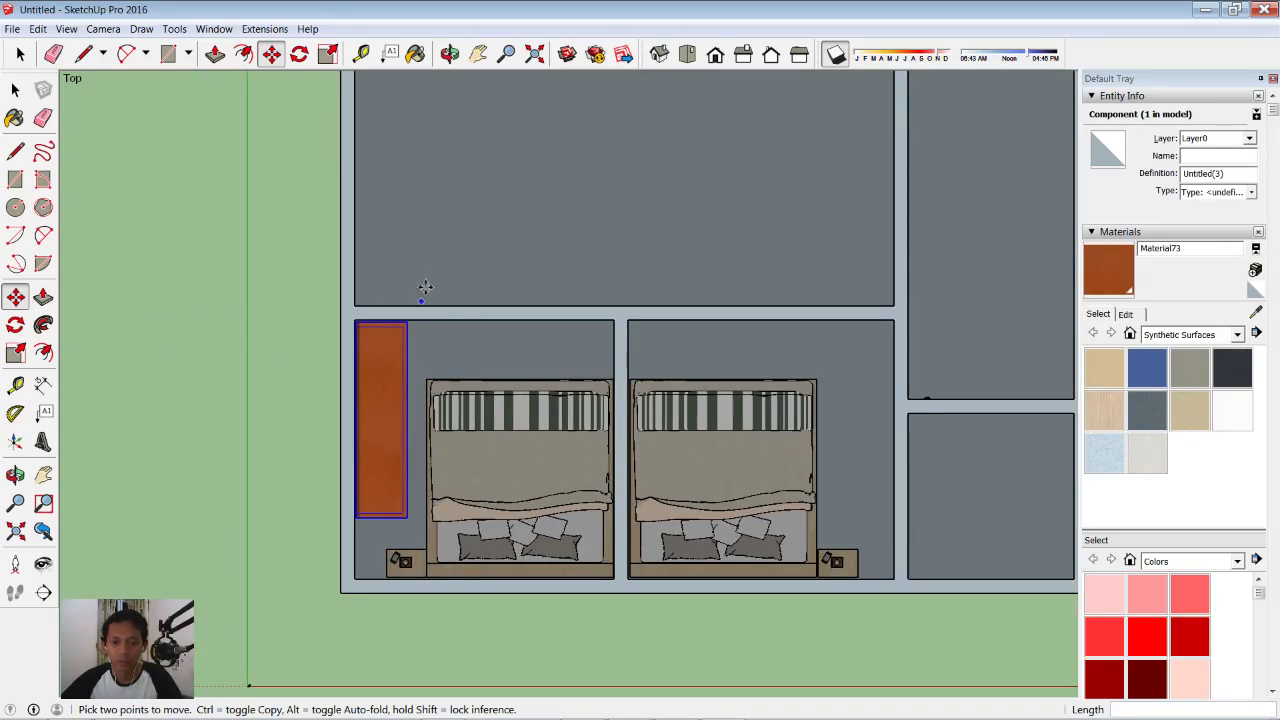
{"action": "key", "text": "ctrl"}
{"action": "left_click", "coordinate": [411, 259]}
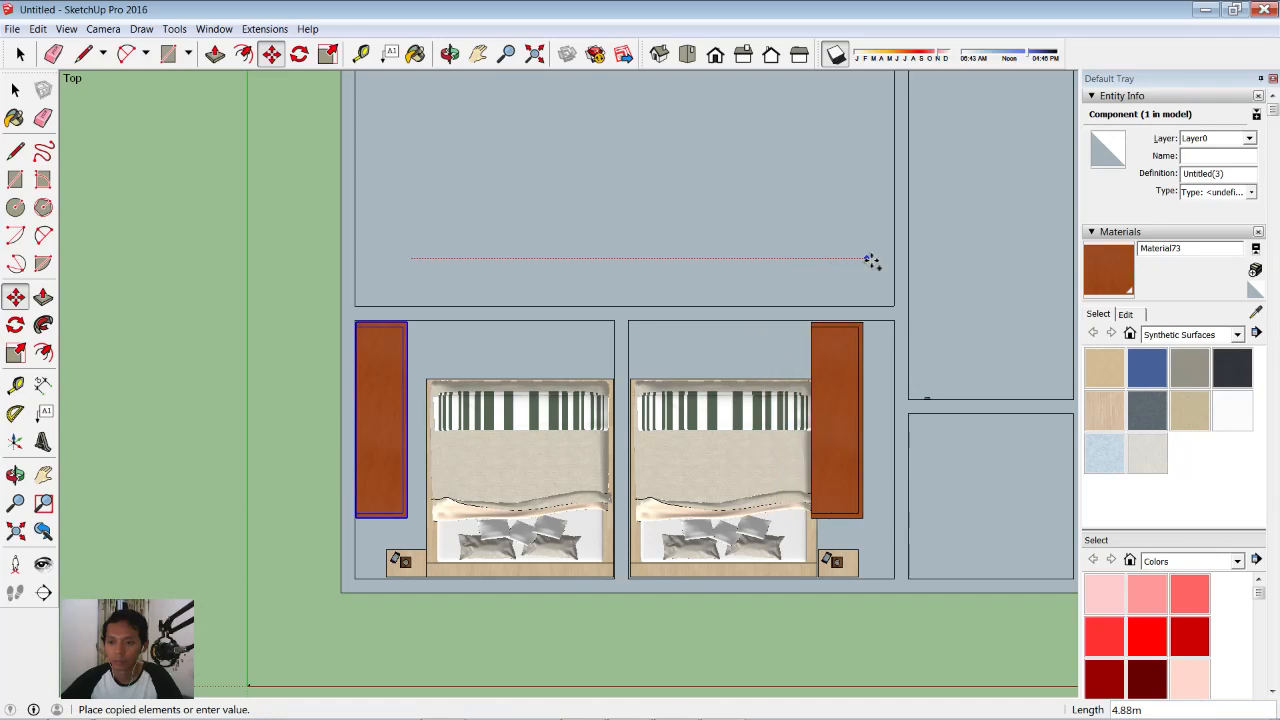
{"action": "left_click", "coordinate": [881, 261]}
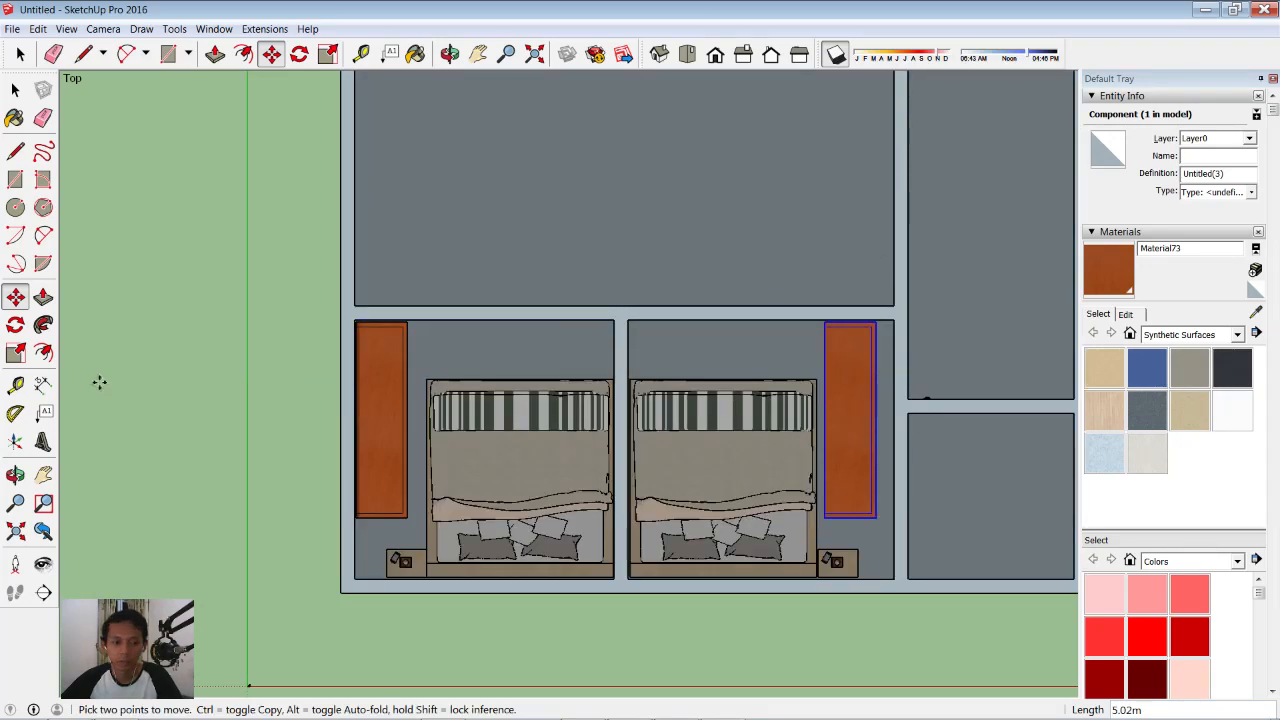
- Rotate the copied wardrobe half a turn so its doors face the bed
{"action": "left_click", "coordinate": [15, 325]}
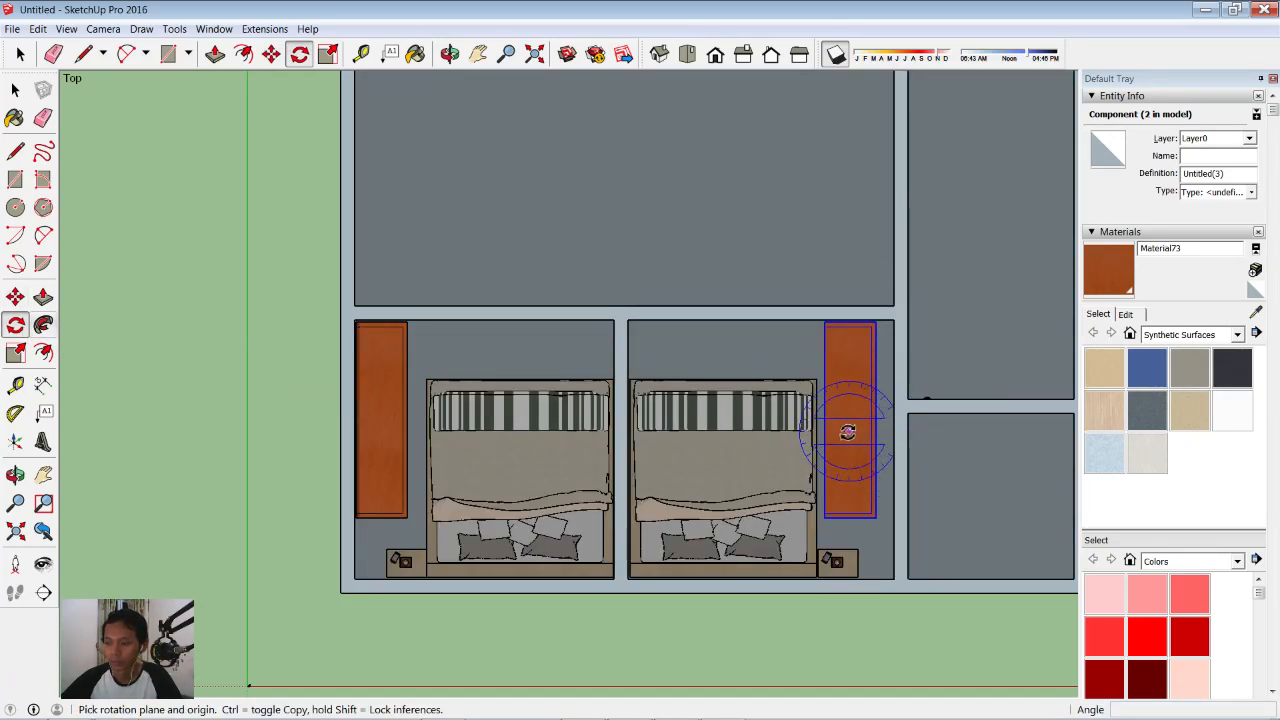
{"action": "left_click", "coordinate": [828, 424]}
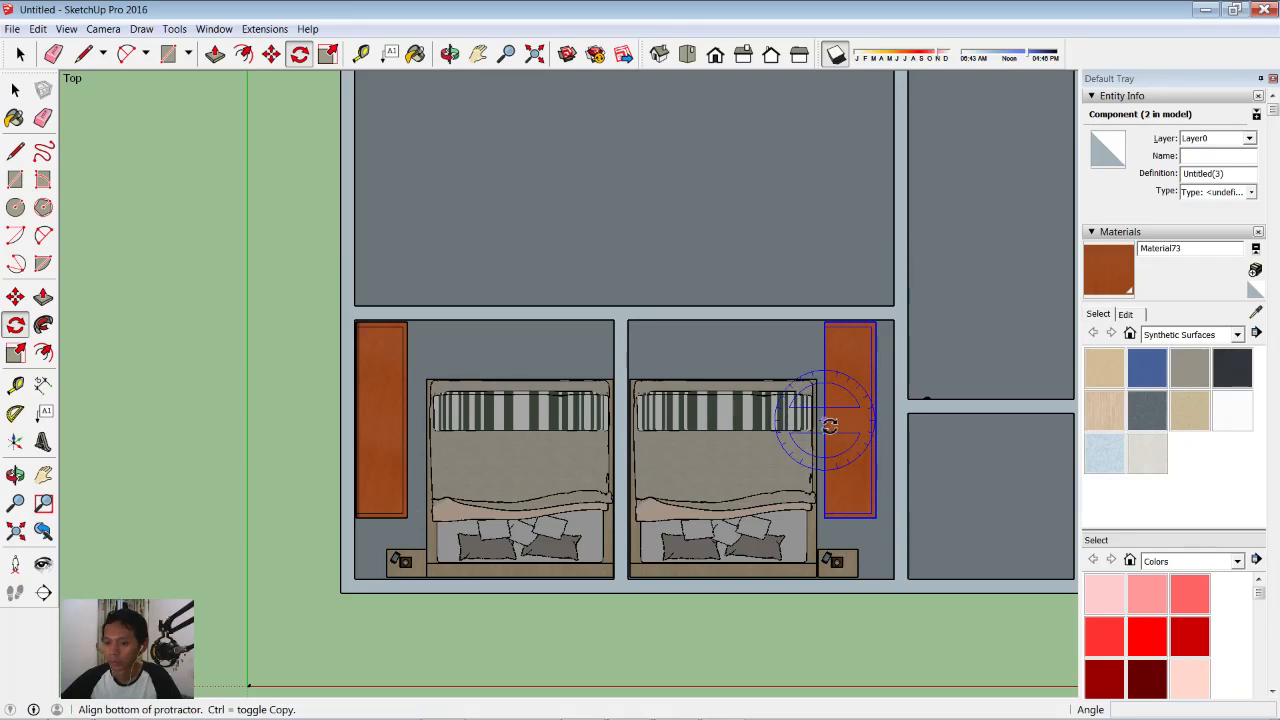
{"action": "left_click", "coordinate": [885, 418]}
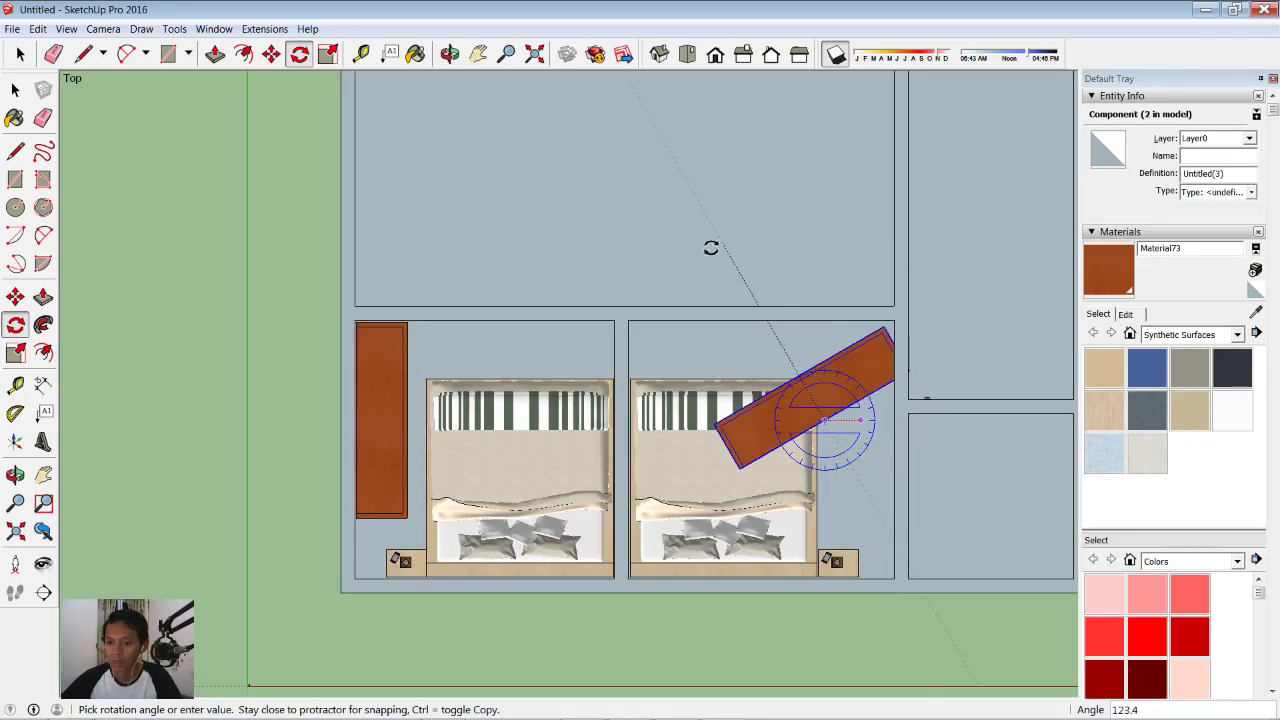
{"action": "left_click", "coordinate": [627, 422]}
{"action": "key", "text": "o"}
{"action": "left_click_drag", "start_coordinate": [849, 451], "coordinate": [832, 383]}
{"action": "key", "text": "q"}
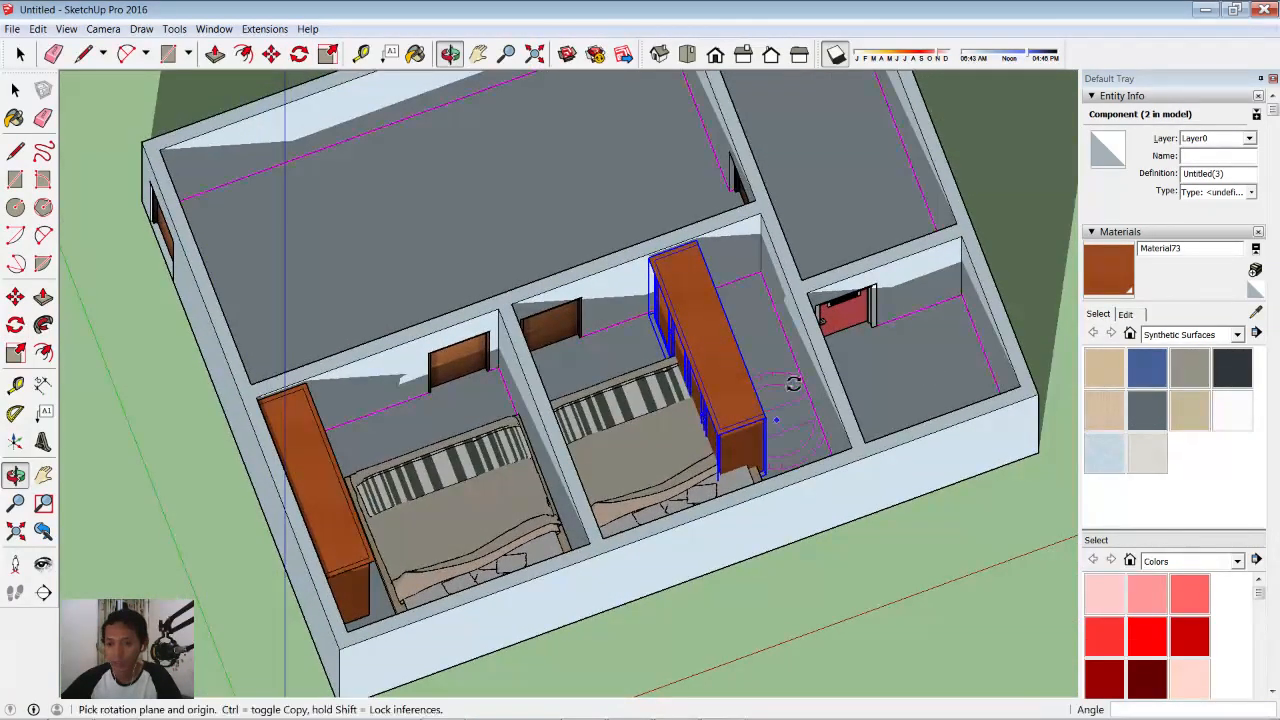
- Move the copied wardrobe about 0.72 m along the red axis, up against the bedroom's side wall
{"action": "left_click", "coordinate": [15, 296]}
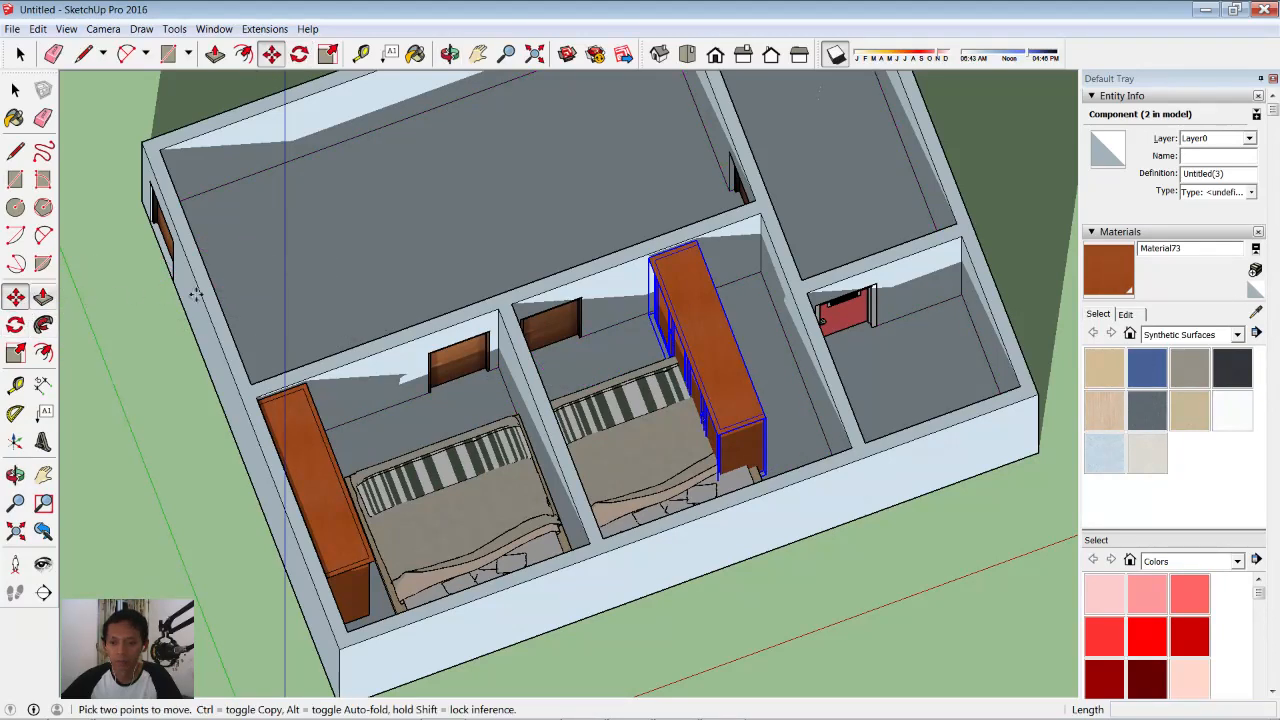
{"action": "left_click", "coordinate": [510, 241]}
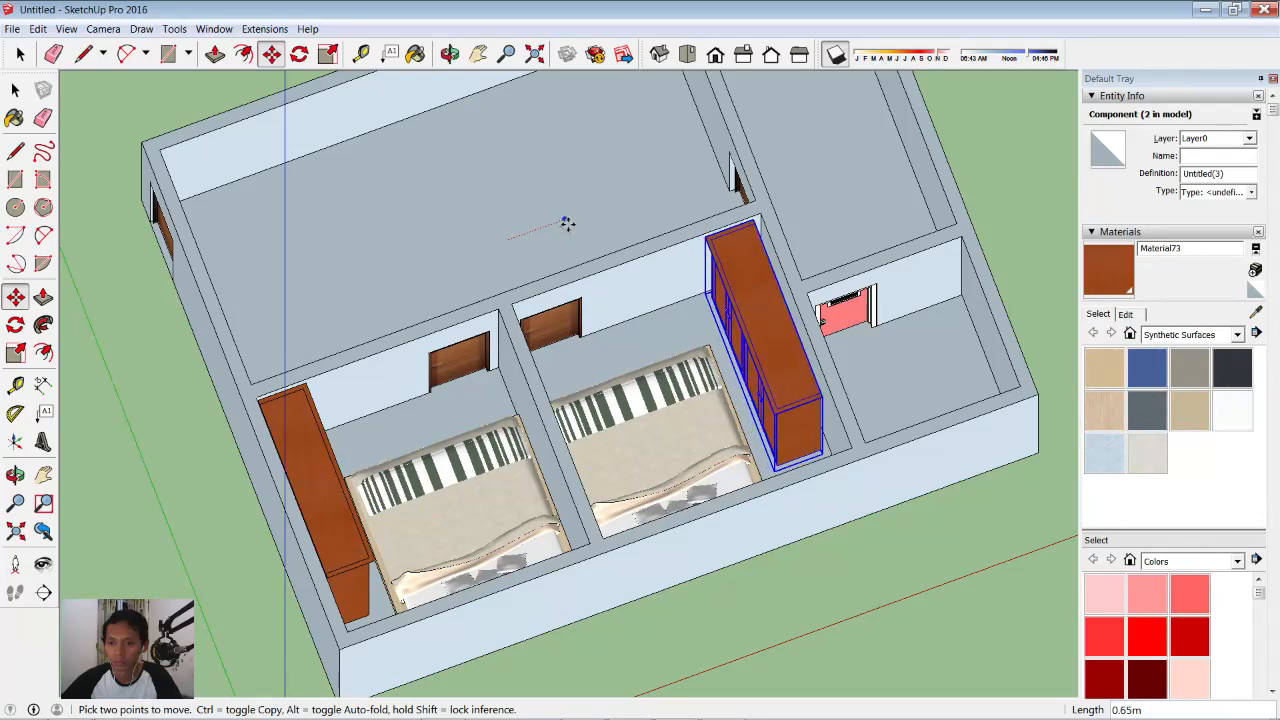
{"action": "left_click", "coordinate": [572, 221]}
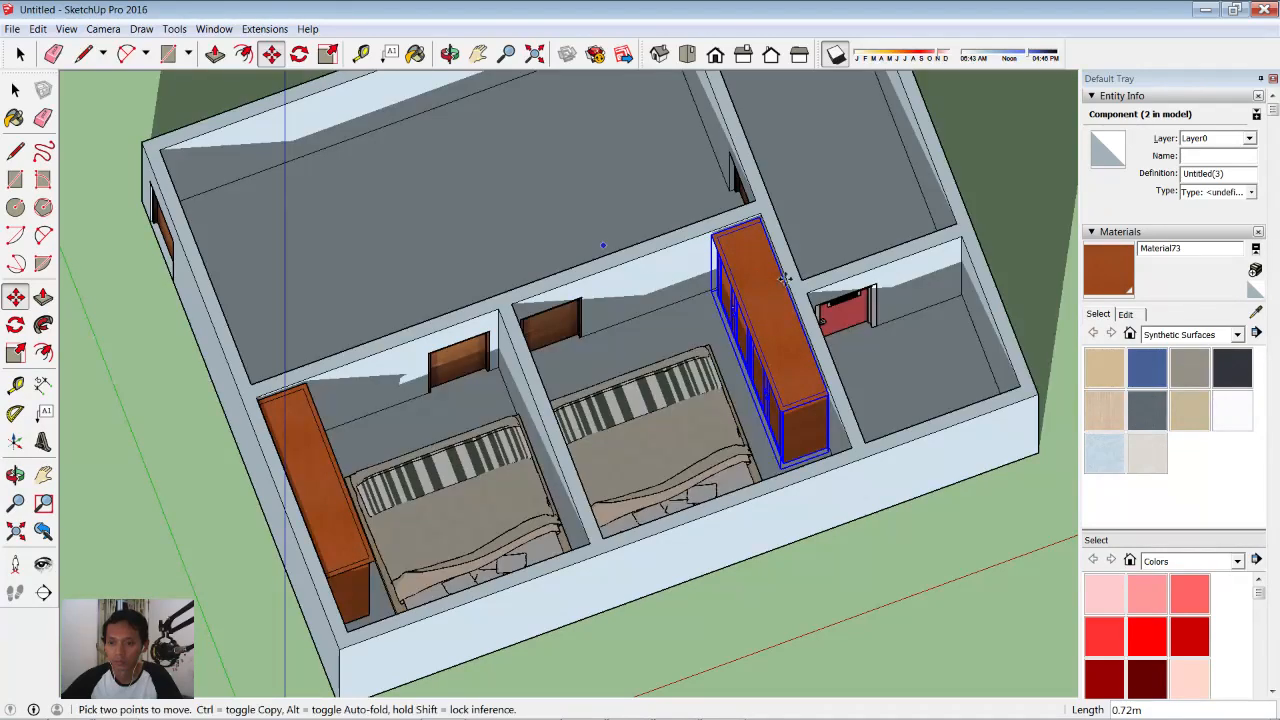
- Import the model kitchen.skp and place it at the narrow room beside the large upper room
{"action": "scroll", "coordinate": [806, 280], "scroll_direction": "down", "scroll_amount": 4}
{"action": "middle_click_drag", "start_coordinate": [760, 290], "coordinate": [724, 274]}
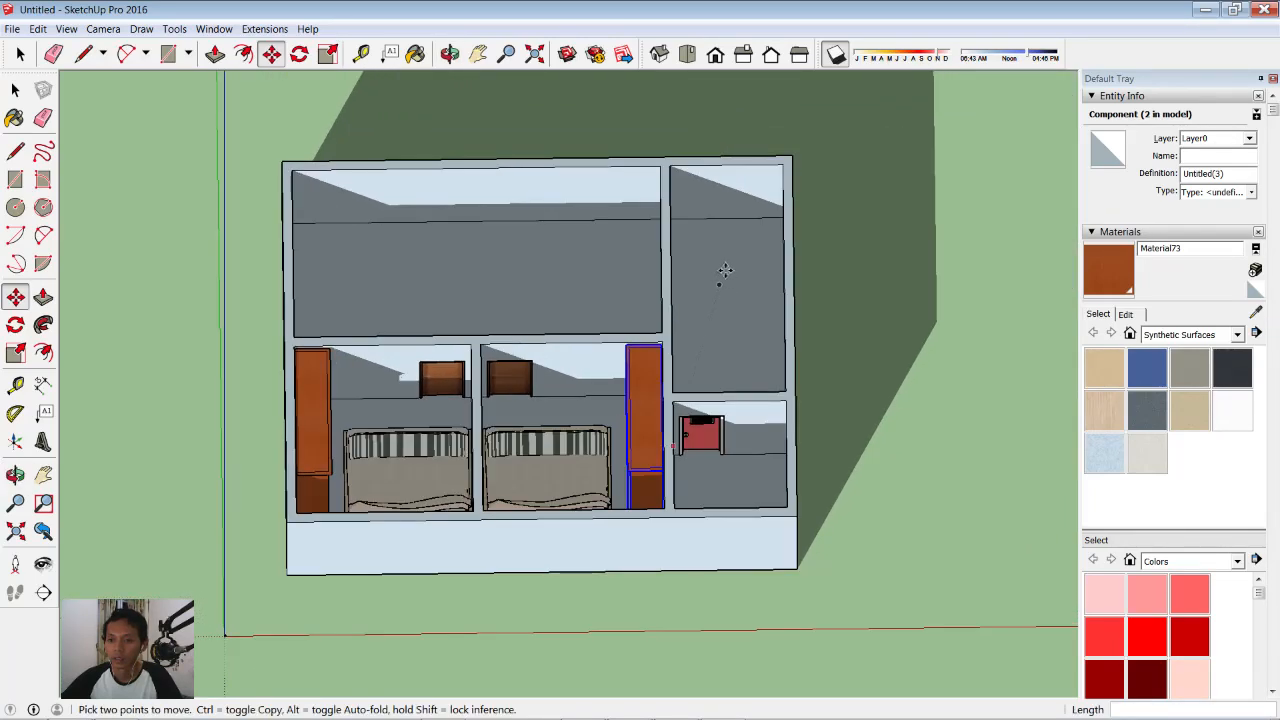
{"action": "left_click", "coordinate": [12, 28]}
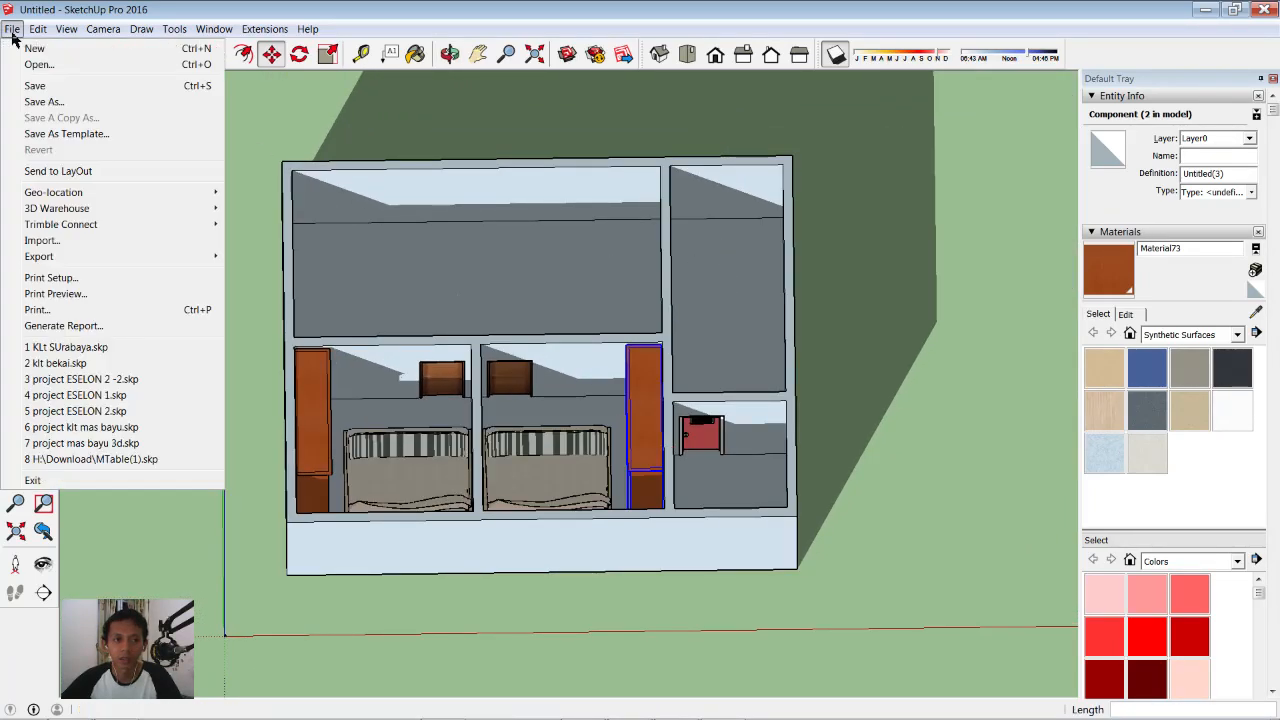
{"action": "left_click", "coordinate": [62, 242]}
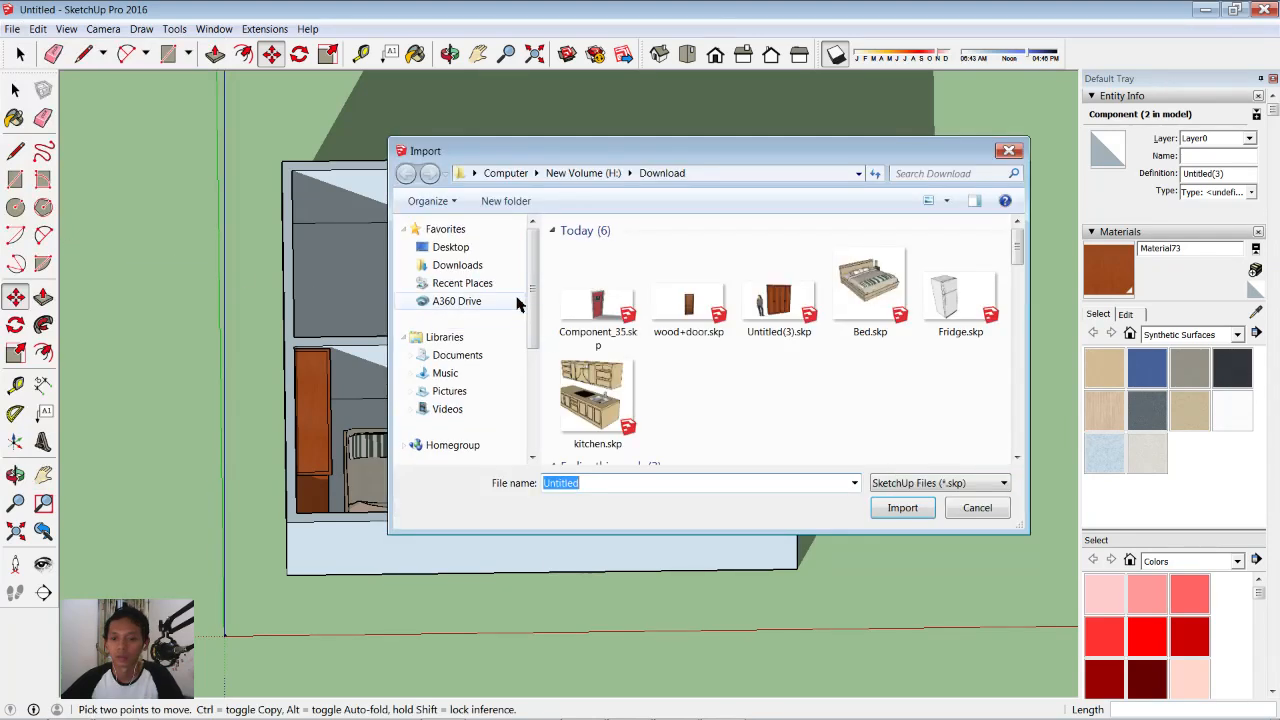
{"action": "left_click", "coordinate": [608, 395]}
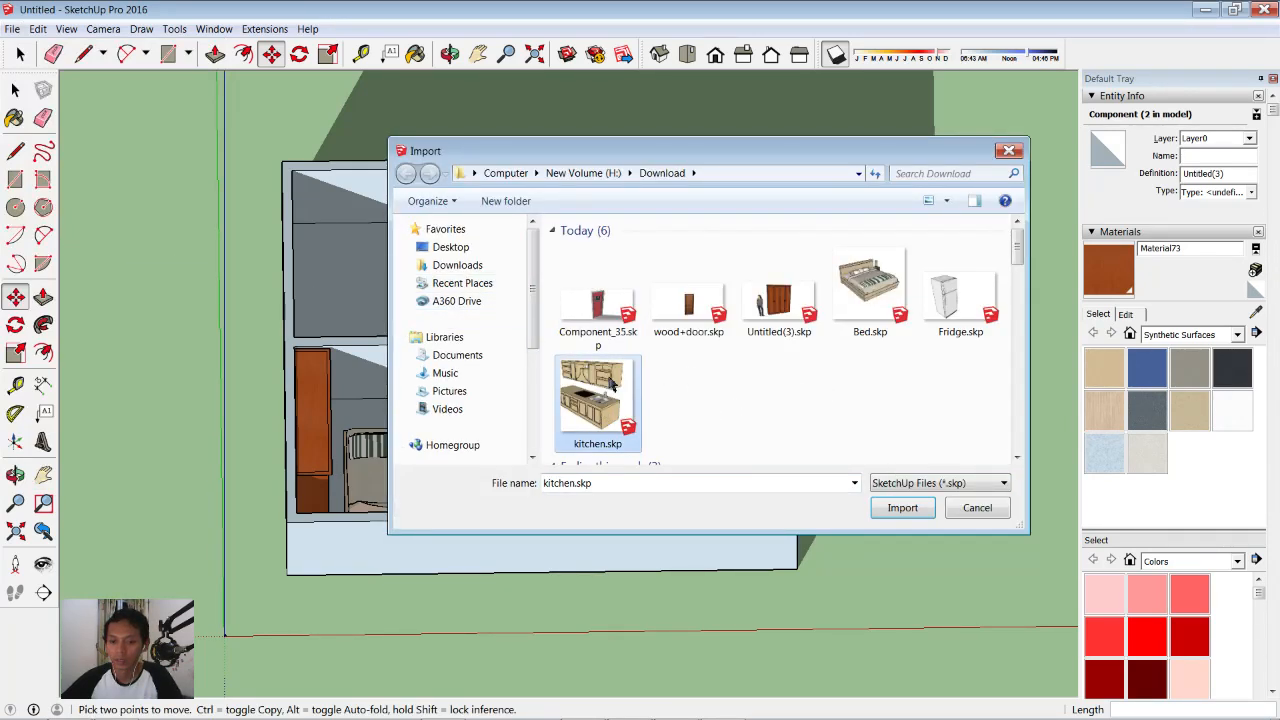
{"action": "left_click", "coordinate": [903, 508]}
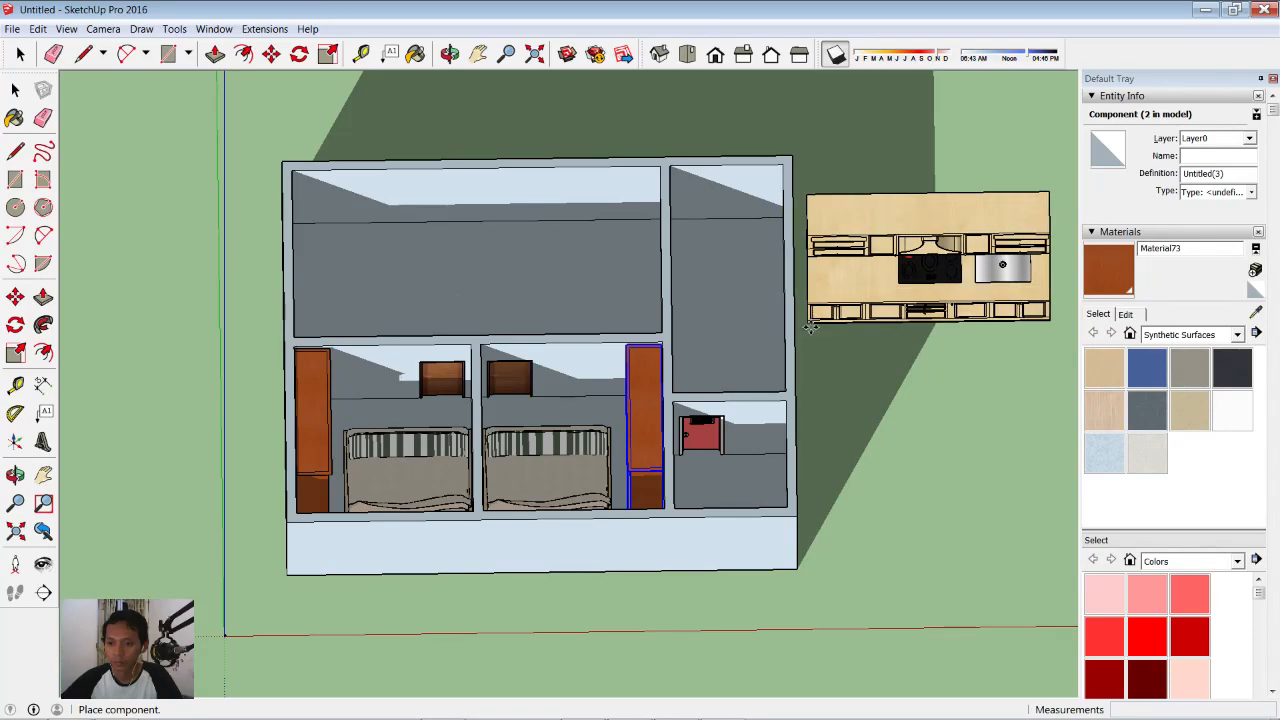
{"action": "left_click", "coordinate": [728, 327]}
- Scale the kitchen unit down uniformly to 0.50 from its upper corner
{"action": "middle_click_drag", "start_coordinate": [843, 343], "coordinate": [300, 320]}
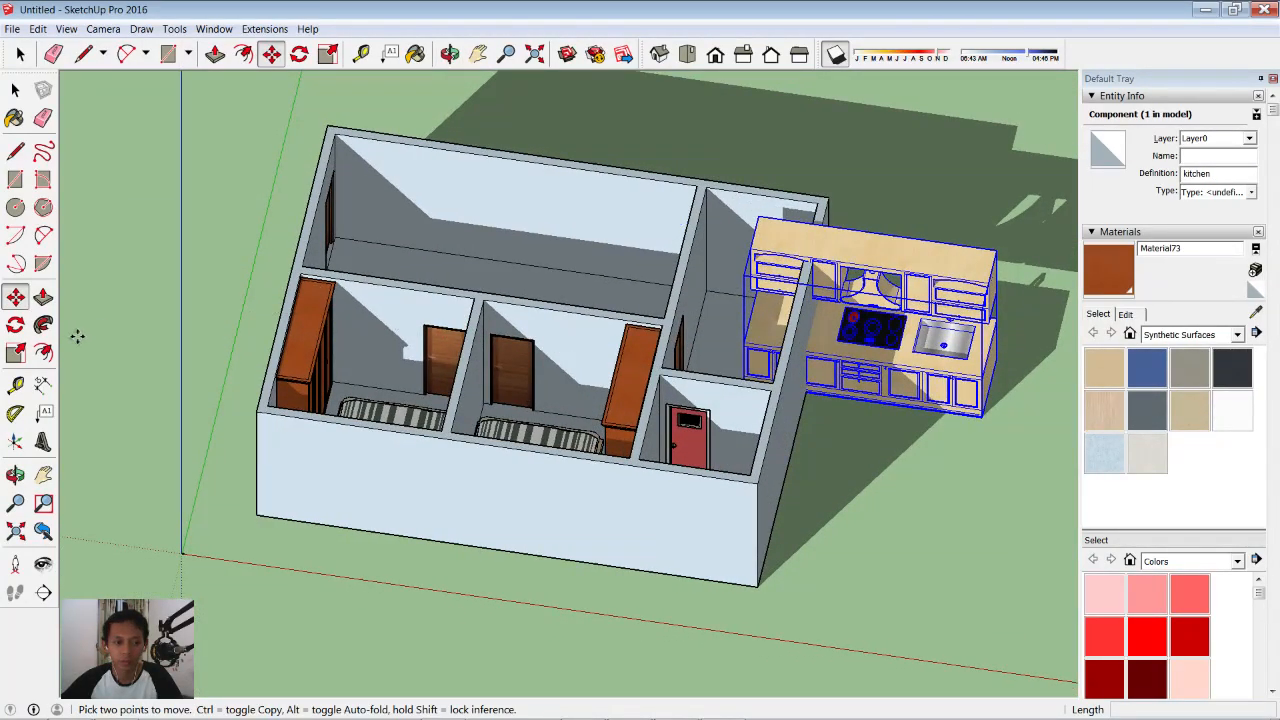
{"action": "left_click", "coordinate": [15, 352]}
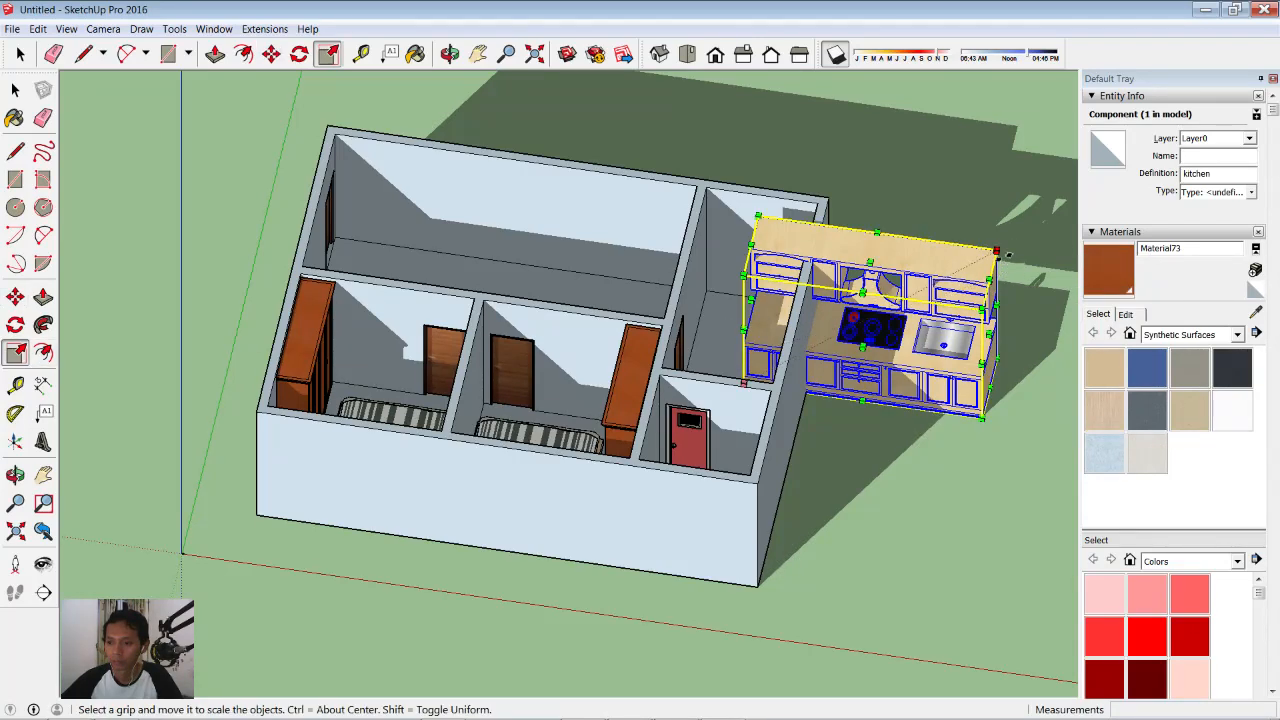
{"action": "left_click_drag", "start_coordinate": [1007, 254], "coordinate": [873, 303]}
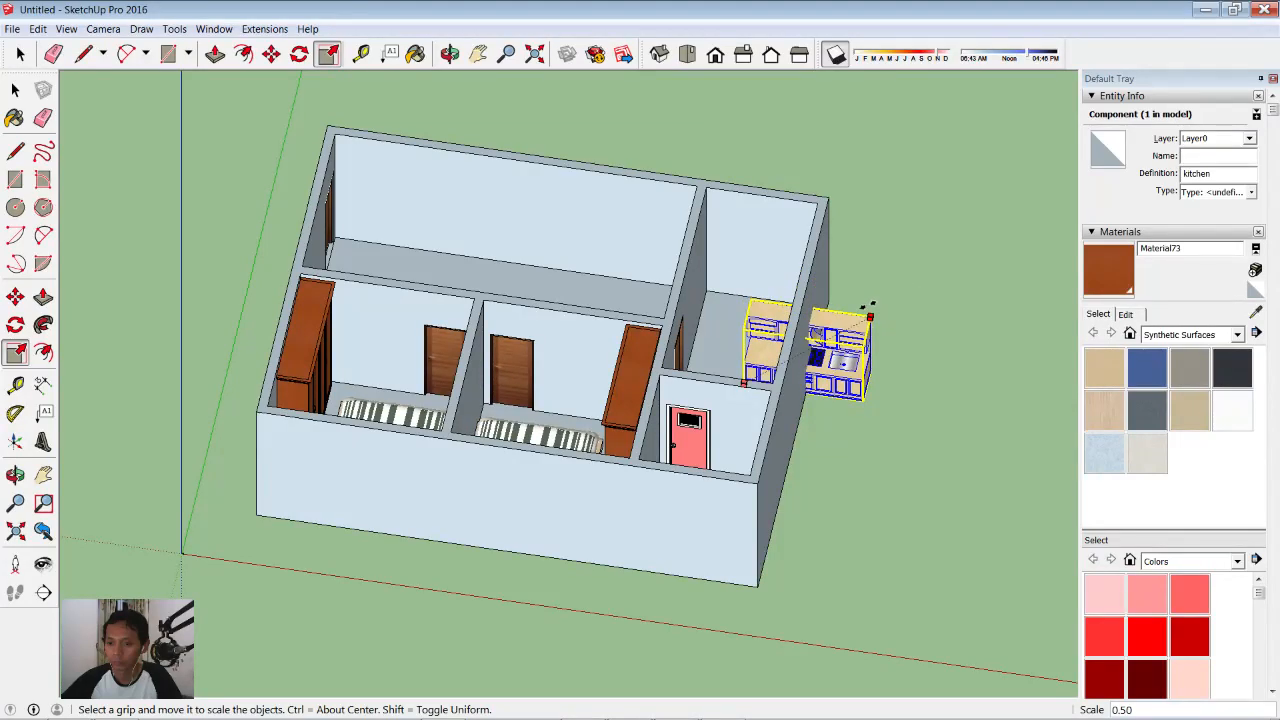
{"action": "left_click_drag", "start_coordinate": [740, 383], "coordinate": [740, 383]}
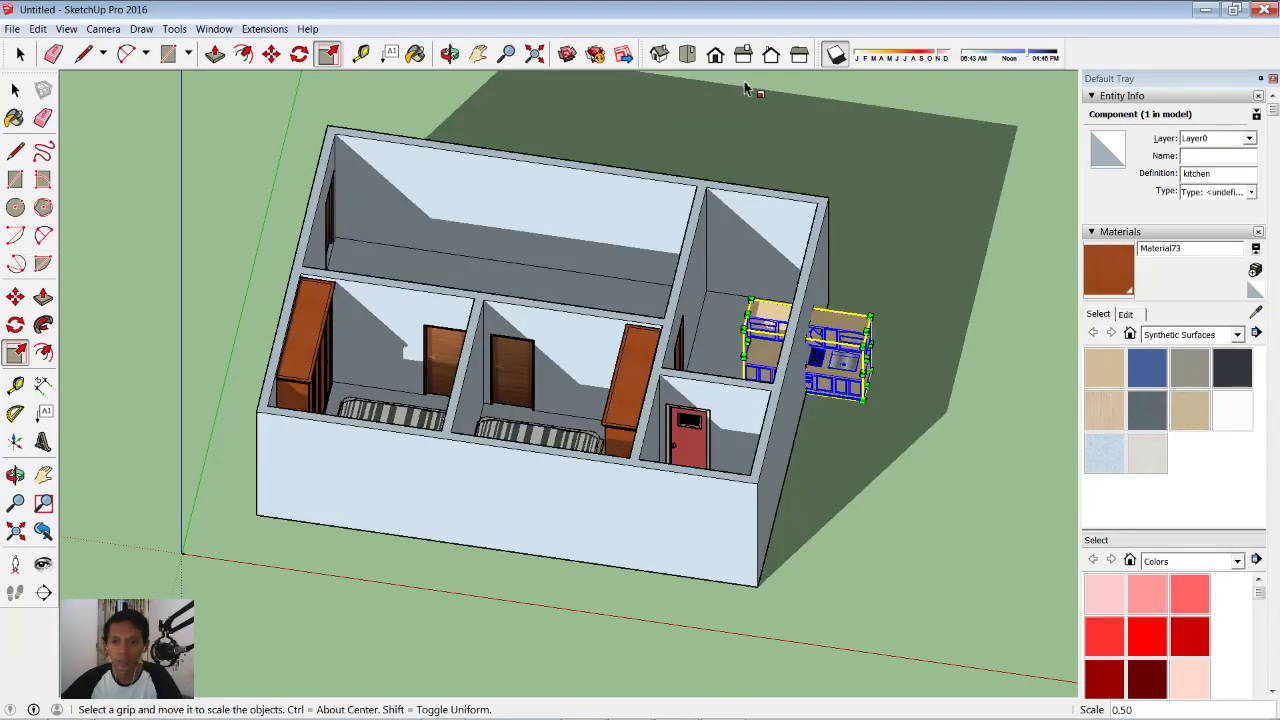
- In top view, rotate the kitchen unit 90 degrees so it runs parallel to the narrow room's outer wall
{"action": "left_click", "coordinate": [687, 55]}
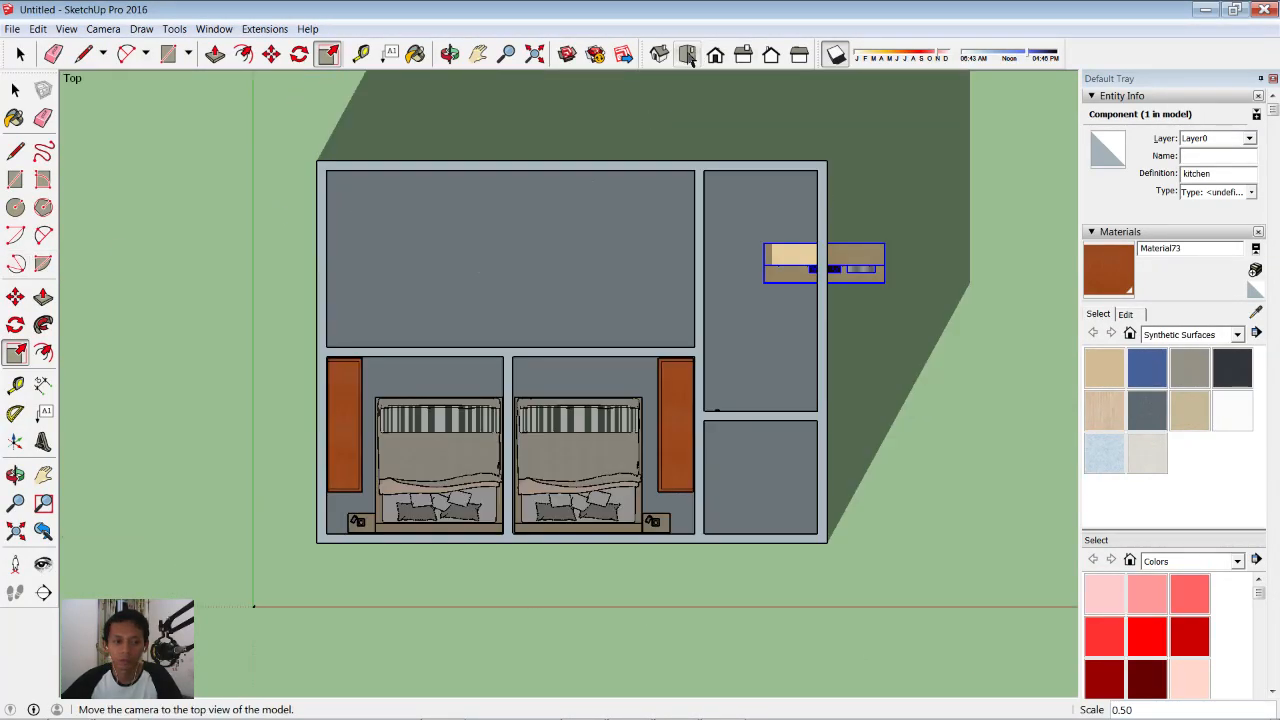
{"action": "left_click", "coordinate": [15, 325]}
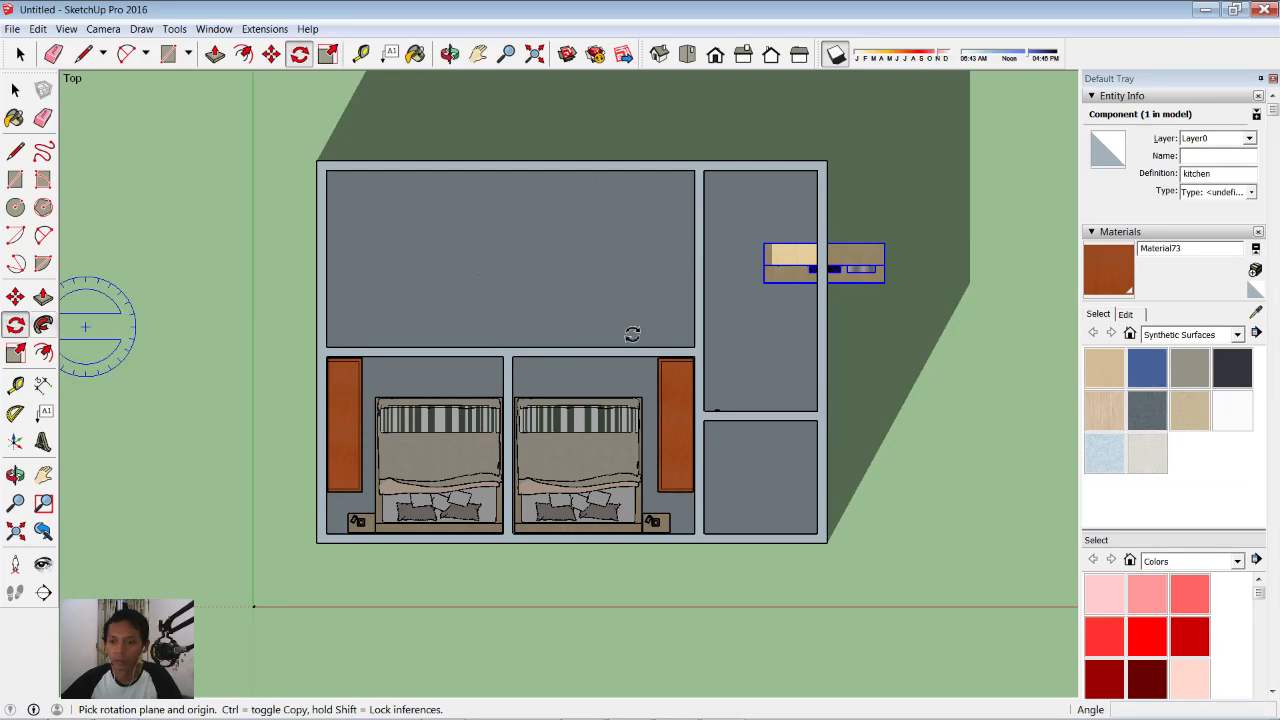
{"action": "left_click", "coordinate": [870, 238]}
{"action": "left_click", "coordinate": [907, 238]}
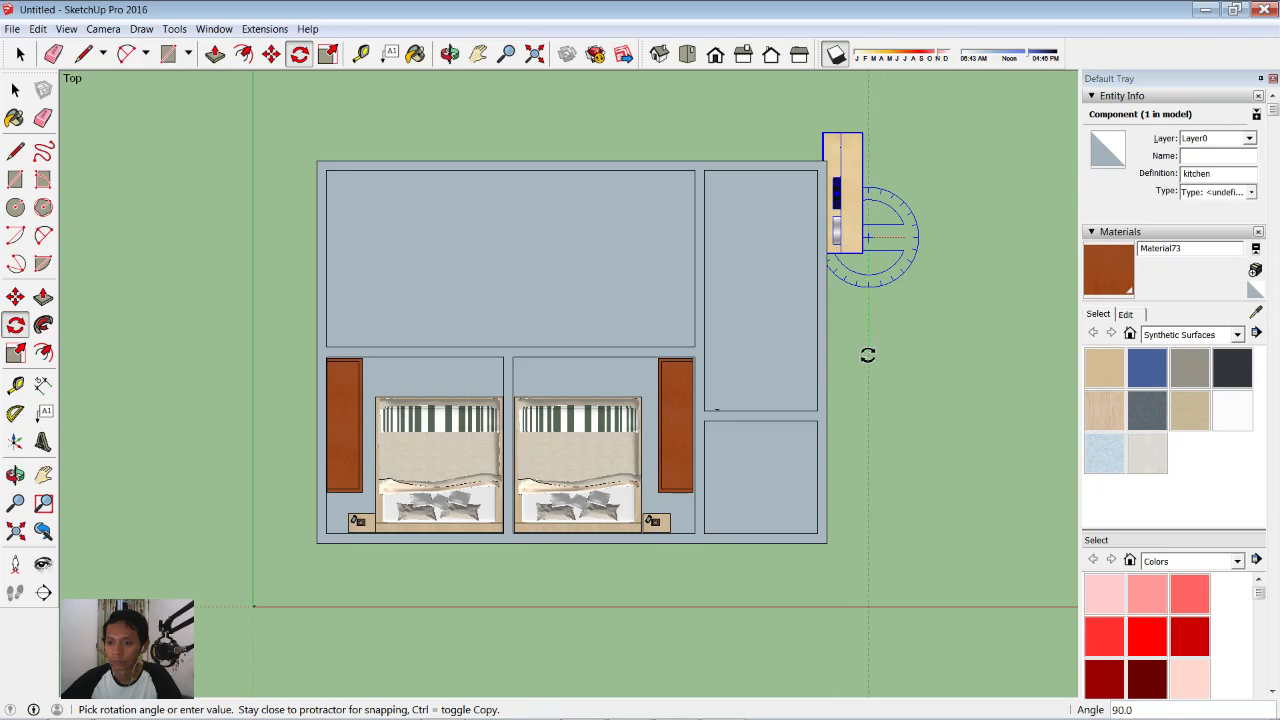
{"action": "left_click", "coordinate": [915, 236]}
- Move the kitchen unit about 0.95 m into the upper corner of the narrow room, against its outer wall
{"action": "scroll", "coordinate": [898, 187], "scroll_direction": "up", "scroll_amount": 4}
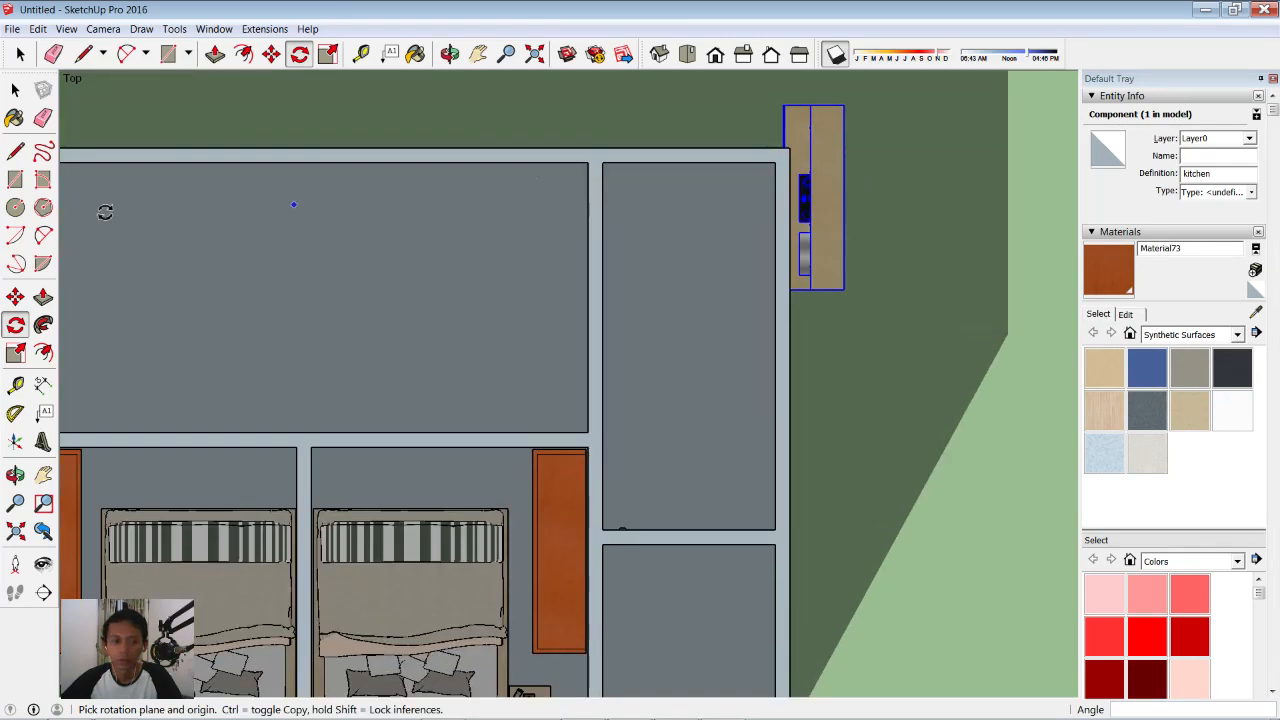
{"action": "left_click", "coordinate": [15, 297]}
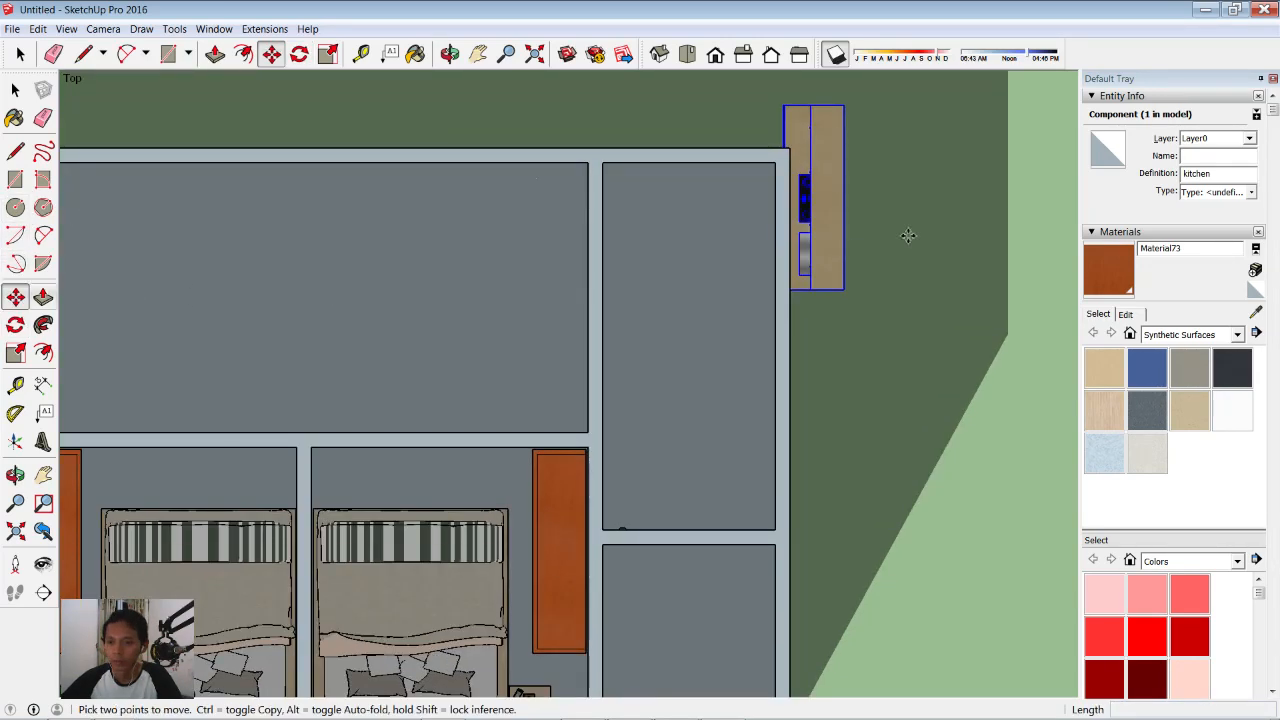
{"action": "left_click", "coordinate": [951, 180]}
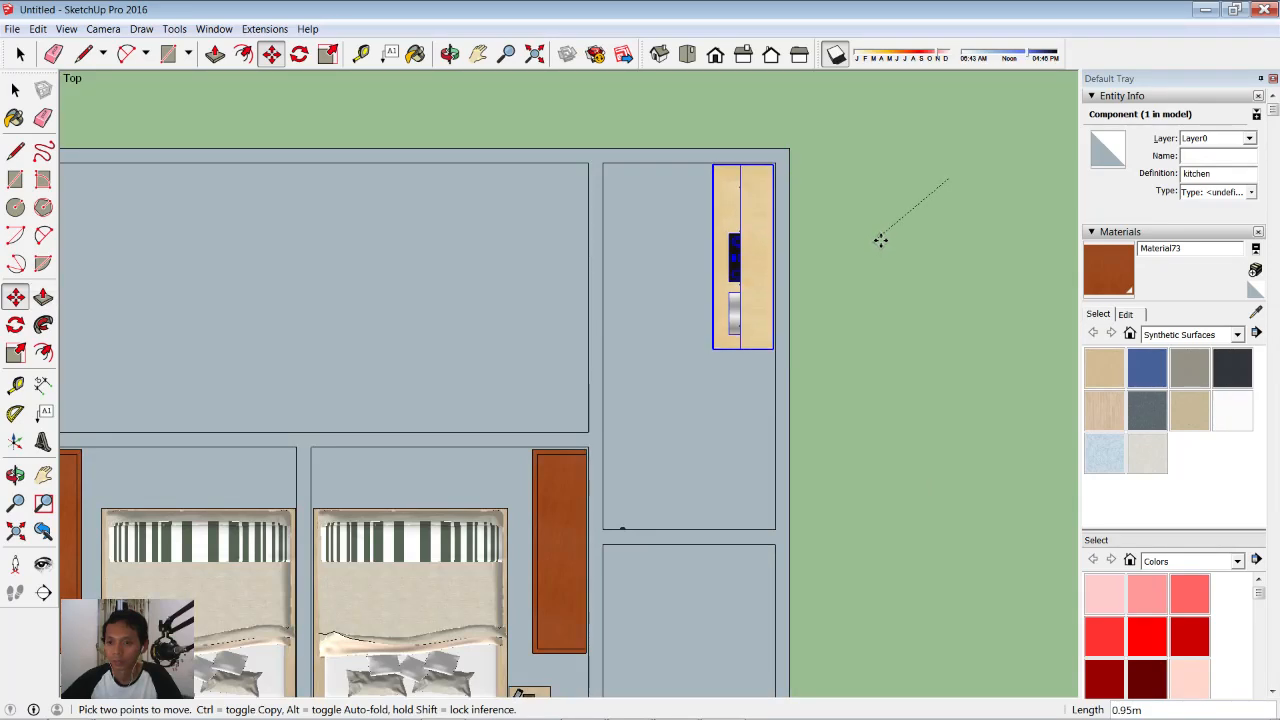
- Import the model Fridge.skp and place it in the narrow room at the end of the kitchen unit
{"action": "middle_click_drag", "start_coordinate": [880, 240], "coordinate": [651, 318]}
{"action": "middle_click_drag", "start_coordinate": [704, 277], "coordinate": [775, 250]}
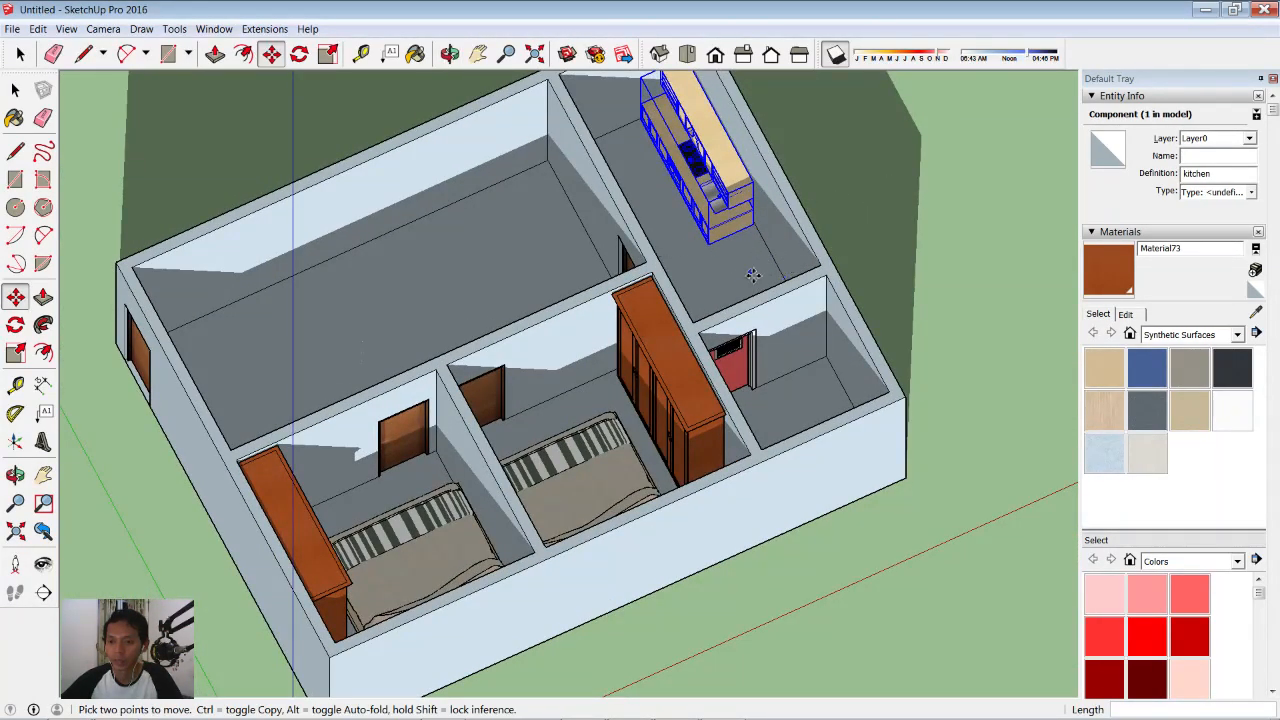
{"action": "left_click", "coordinate": [17, 30]}
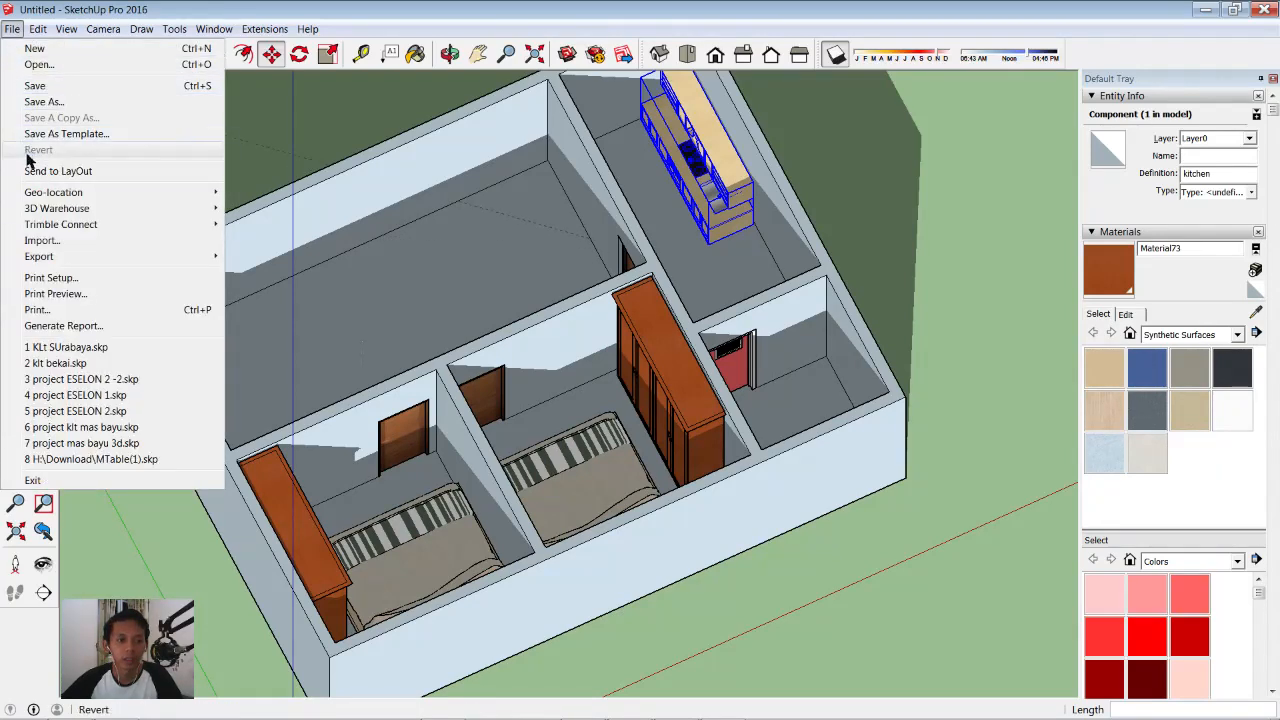
{"action": "left_click", "coordinate": [55, 243]}
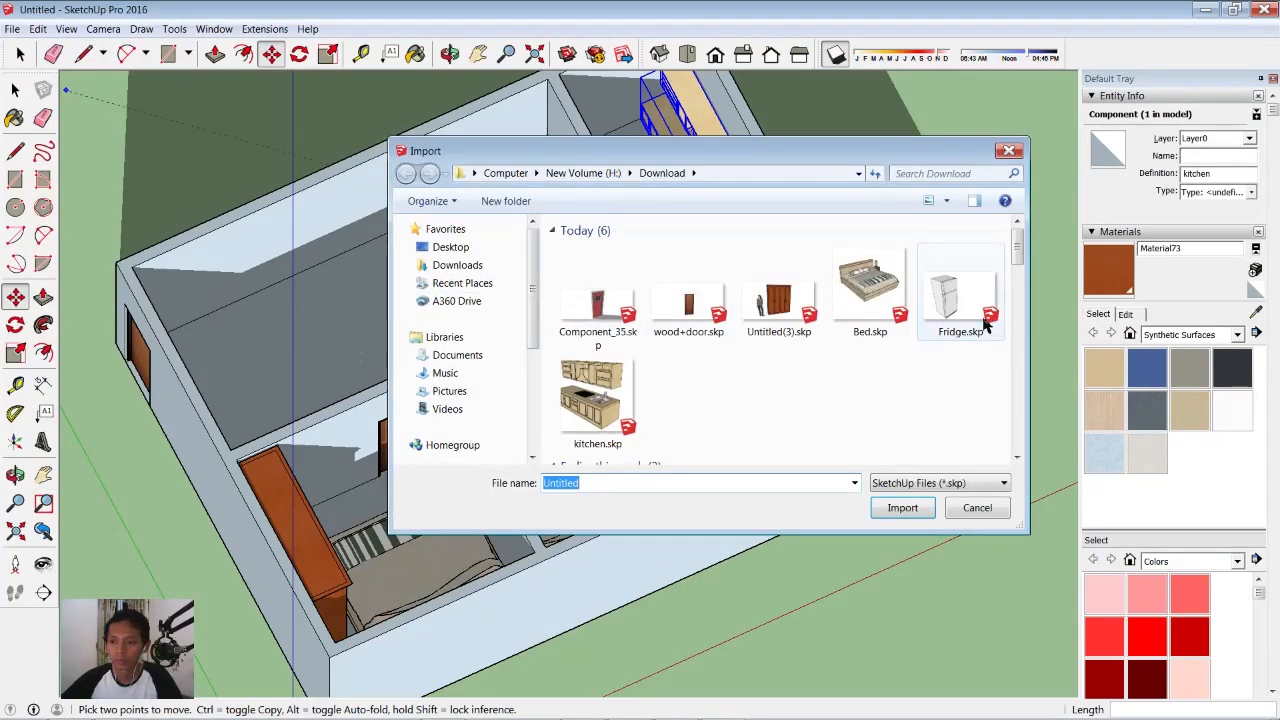
{"action": "left_click", "coordinate": [953, 314]}
{"action": "left_click", "coordinate": [904, 513]}
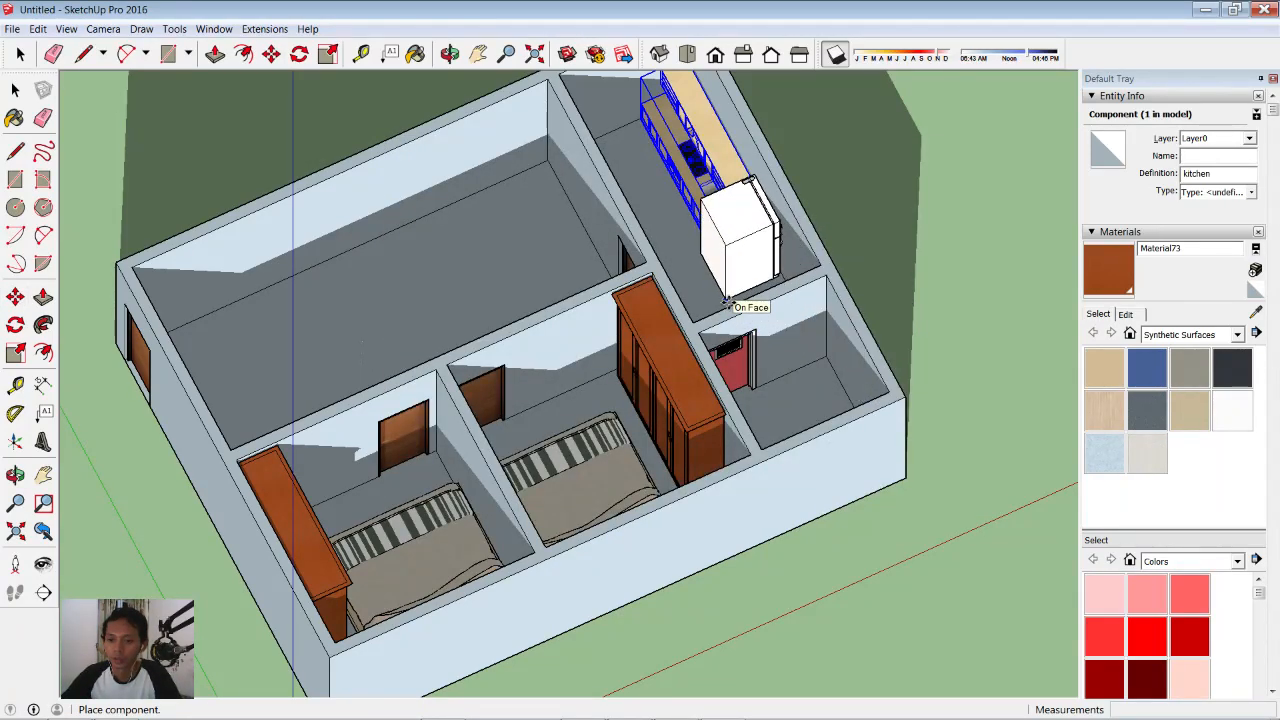
{"action": "left_click", "coordinate": [755, 232]}
- In top view, rotate the fridge 180 degrees so its door faces into the narrow room
{"action": "scroll", "coordinate": [755, 232], "scroll_direction": "up", "scroll_amount": 2}
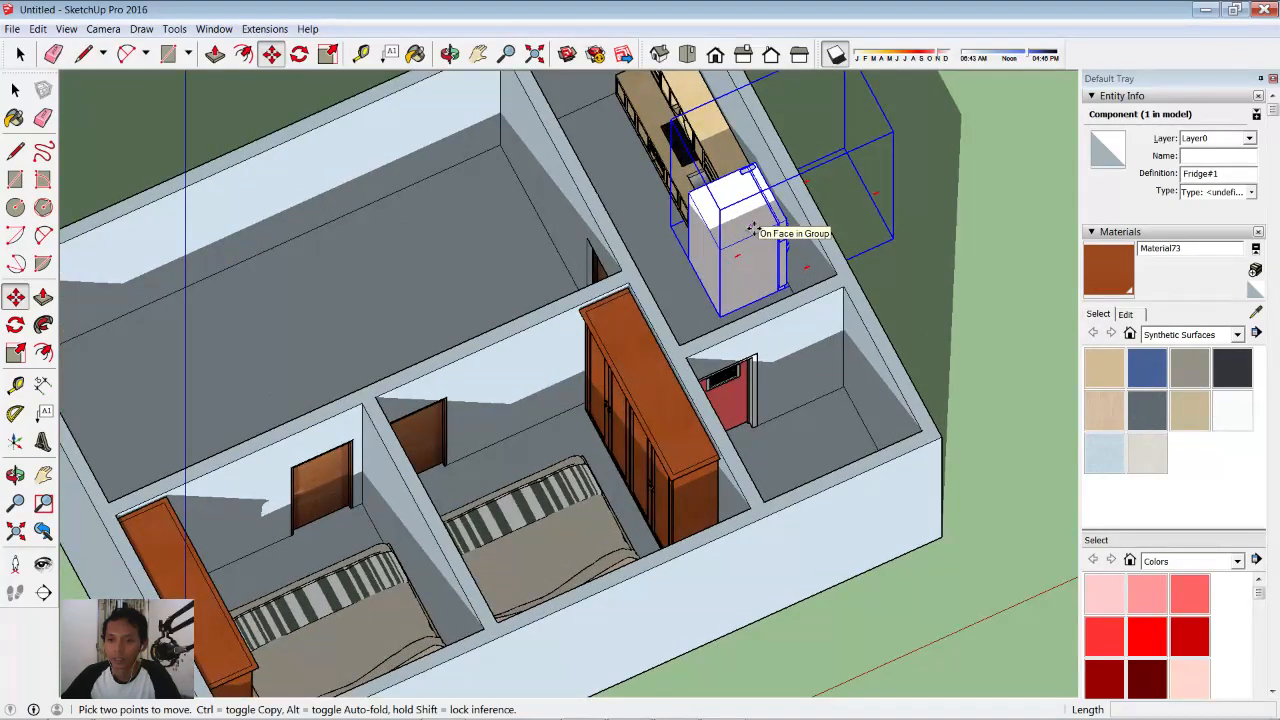
{"action": "left_click", "coordinate": [688, 54]}
{"action": "left_click", "coordinate": [15, 324]}
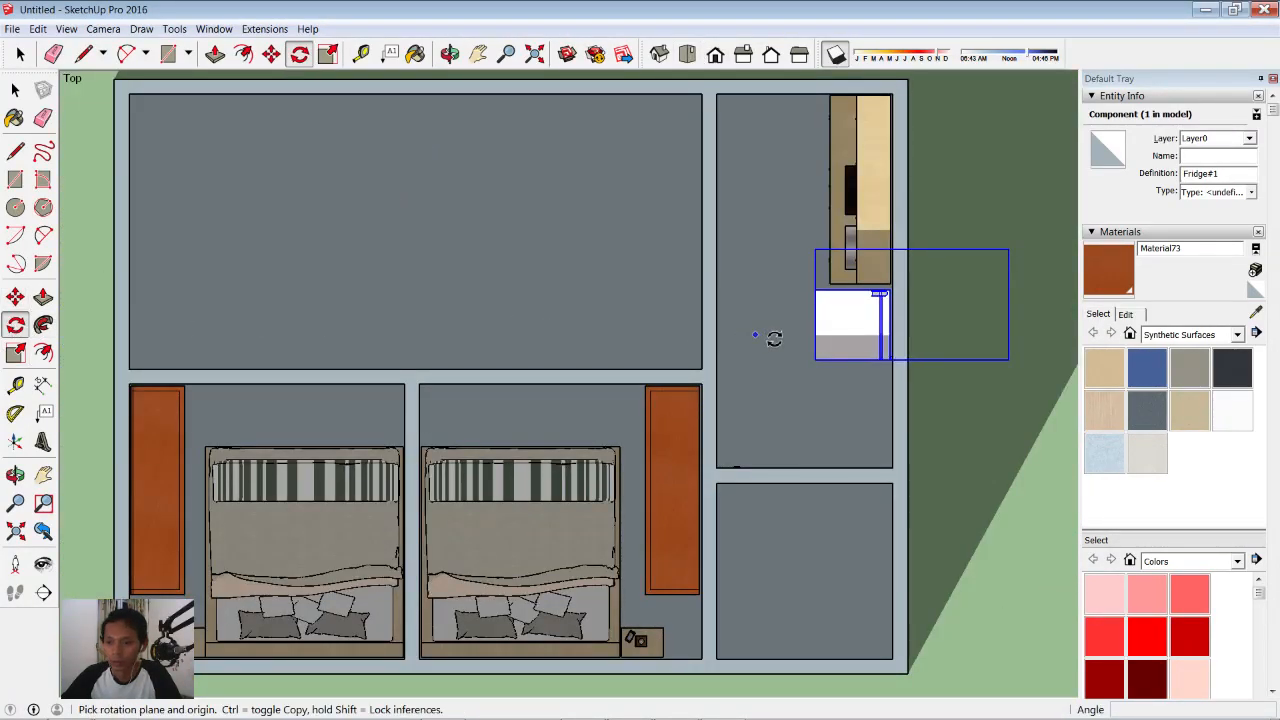
{"action": "left_click_drag", "start_coordinate": [847, 336], "coordinate": [907, 338]}
{"action": "left_click", "coordinate": [977, 340]}
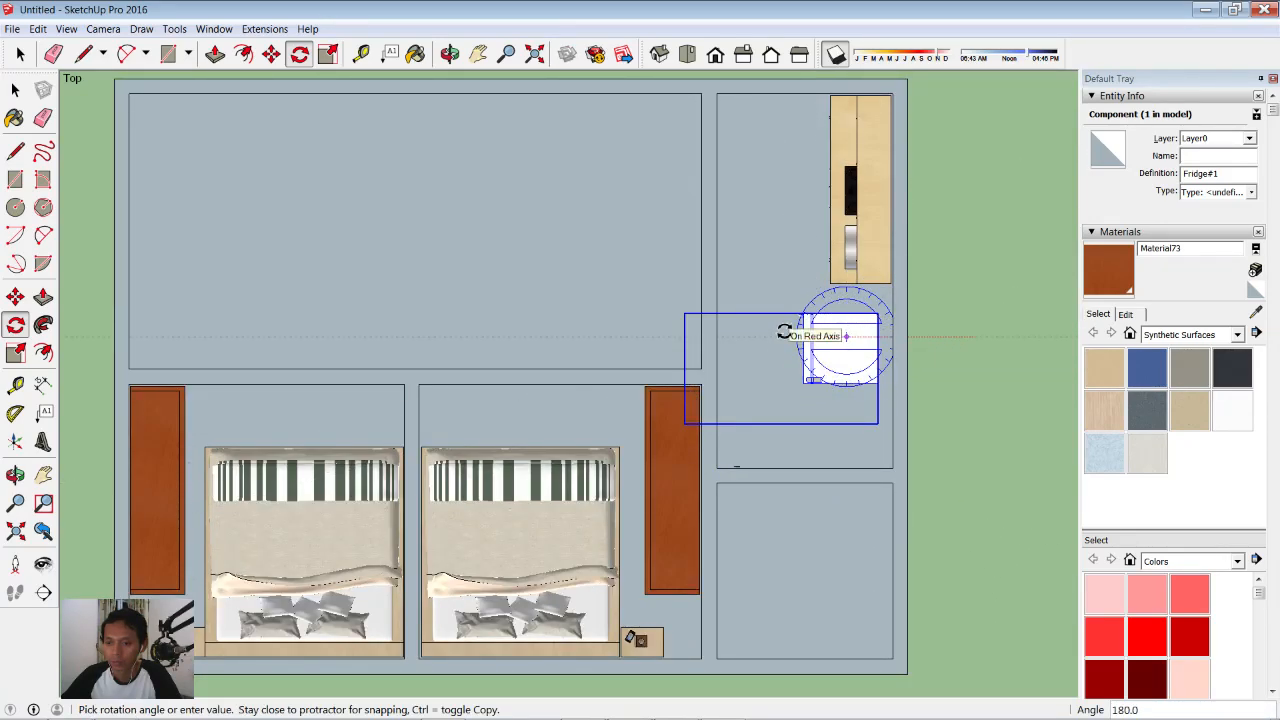
{"action": "left_click", "coordinate": [886, 337]}
- Scale the fridge down uniformly to about 0.78 from its upper corner
{"action": "middle_click_drag", "start_coordinate": [743, 396], "coordinate": [943, 248]}
{"action": "scroll", "coordinate": [789, 252], "scroll_direction": "up", "scroll_amount": 3}
{"action": "middle_click_drag", "start_coordinate": [789, 254], "coordinate": [800, 230]}
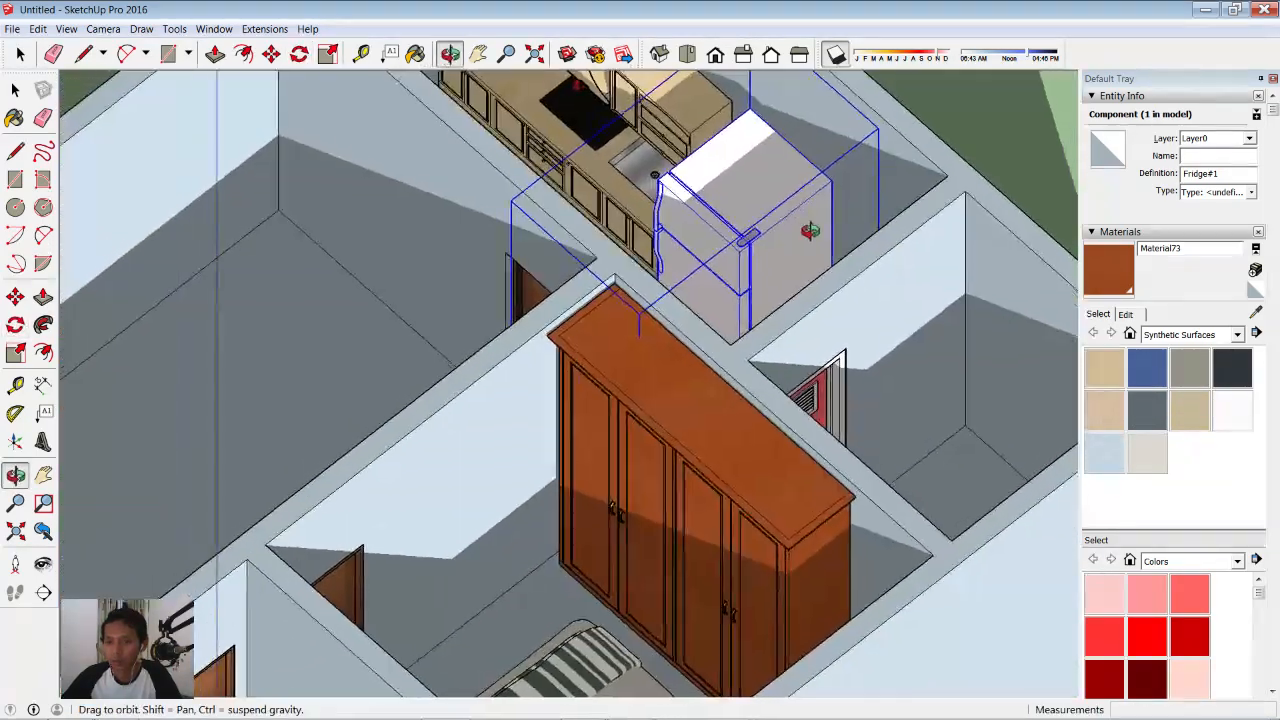
{"action": "key", "text": "q"}
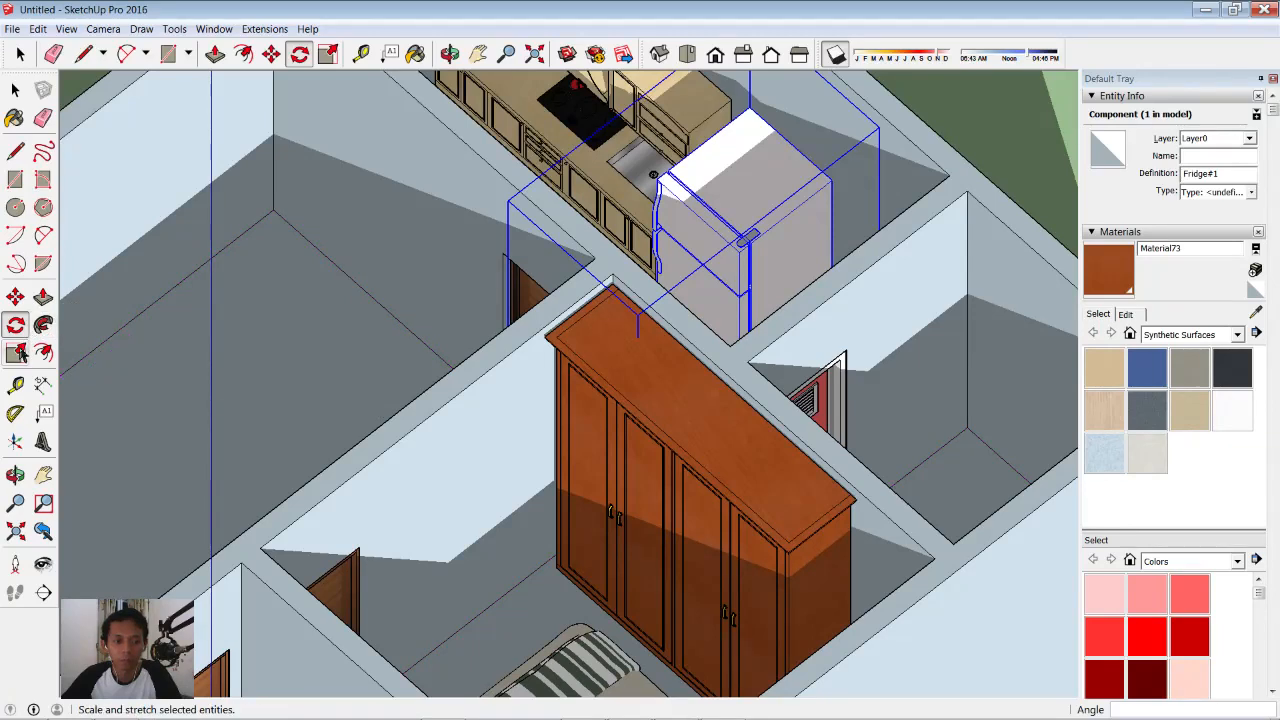
{"action": "left_click", "coordinate": [15, 352]}
{"action": "left_click_drag", "start_coordinate": [876, 128], "coordinate": [797, 201]}
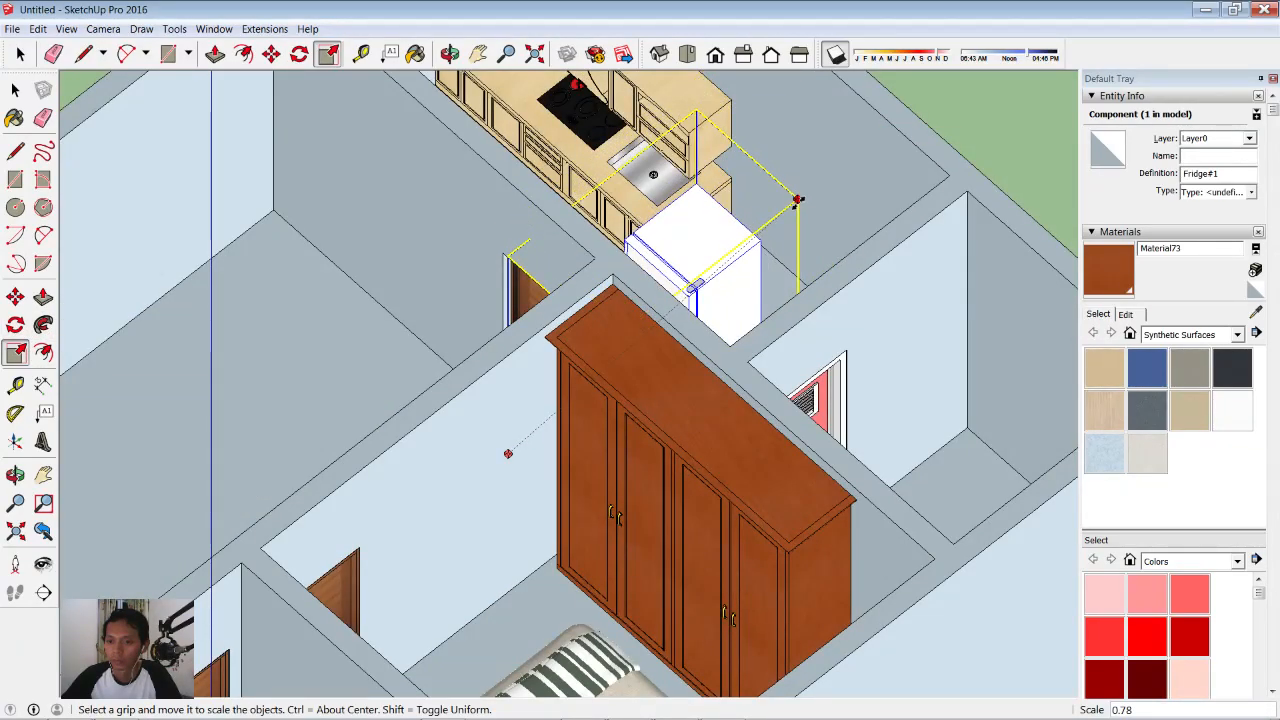
- In top view, move the fridge about 0.56 m along the red axis, up against the narrow room's outer wall
{"action": "middle_click_drag", "start_coordinate": [799, 256], "coordinate": [778, 91]}
{"action": "left_click", "coordinate": [687, 55]}
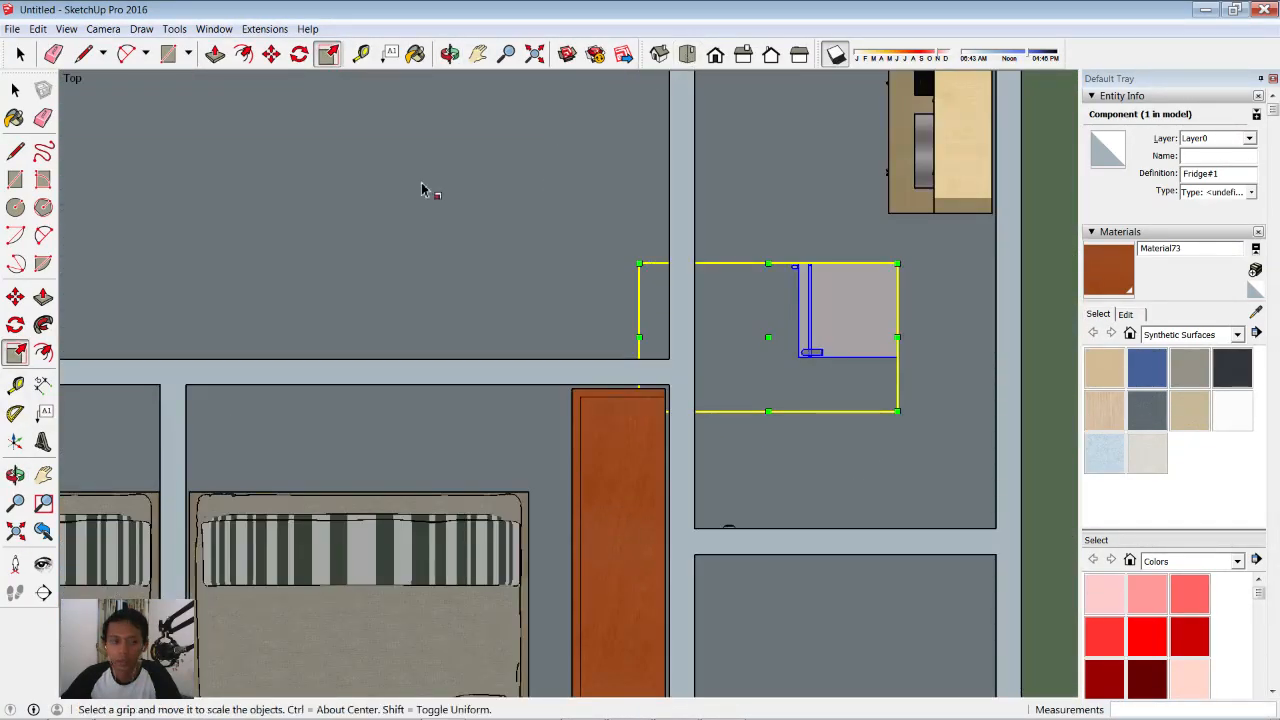
{"action": "left_click", "coordinate": [15, 297]}
{"action": "middle_click_drag", "start_coordinate": [810, 320], "coordinate": [704, 268], "text": "shift"}
{"action": "left_click", "coordinate": [945, 250]}
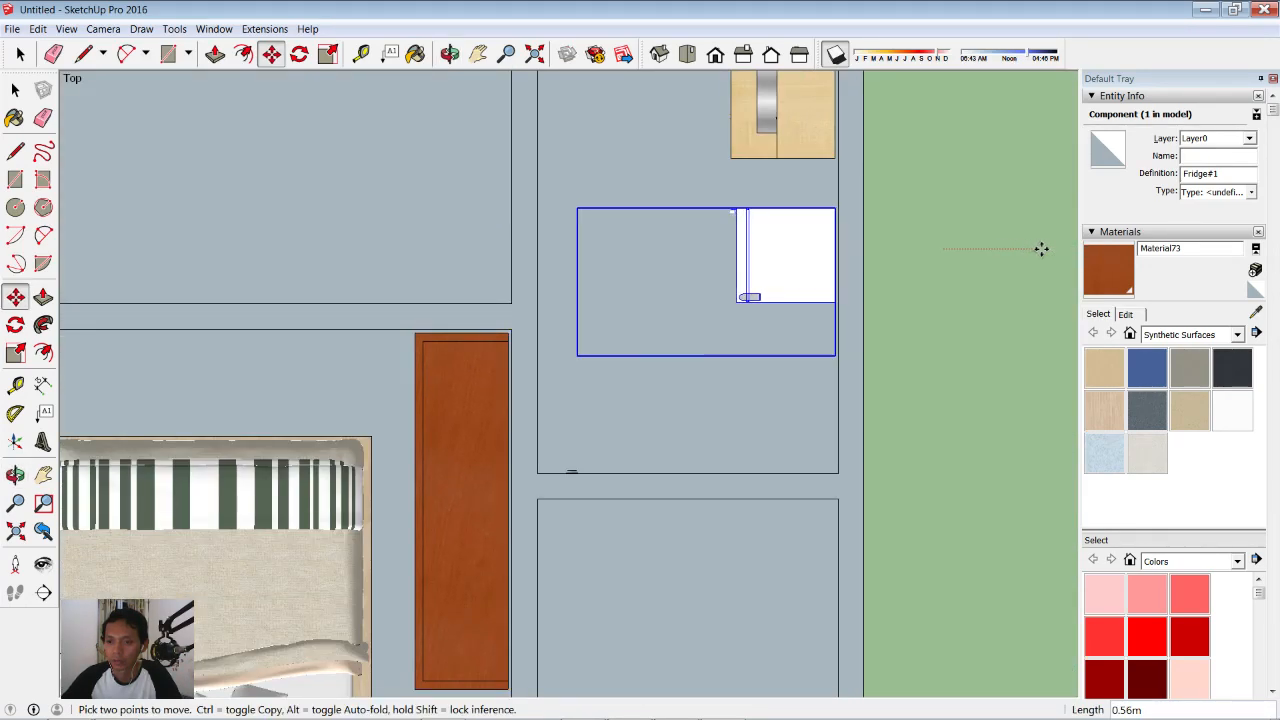
- Import the model Toilet+Bowel.skp and place it in the small room below the kitchen
{"action": "scroll", "coordinate": [906, 240], "scroll_direction": "down", "scroll_amount": 5}
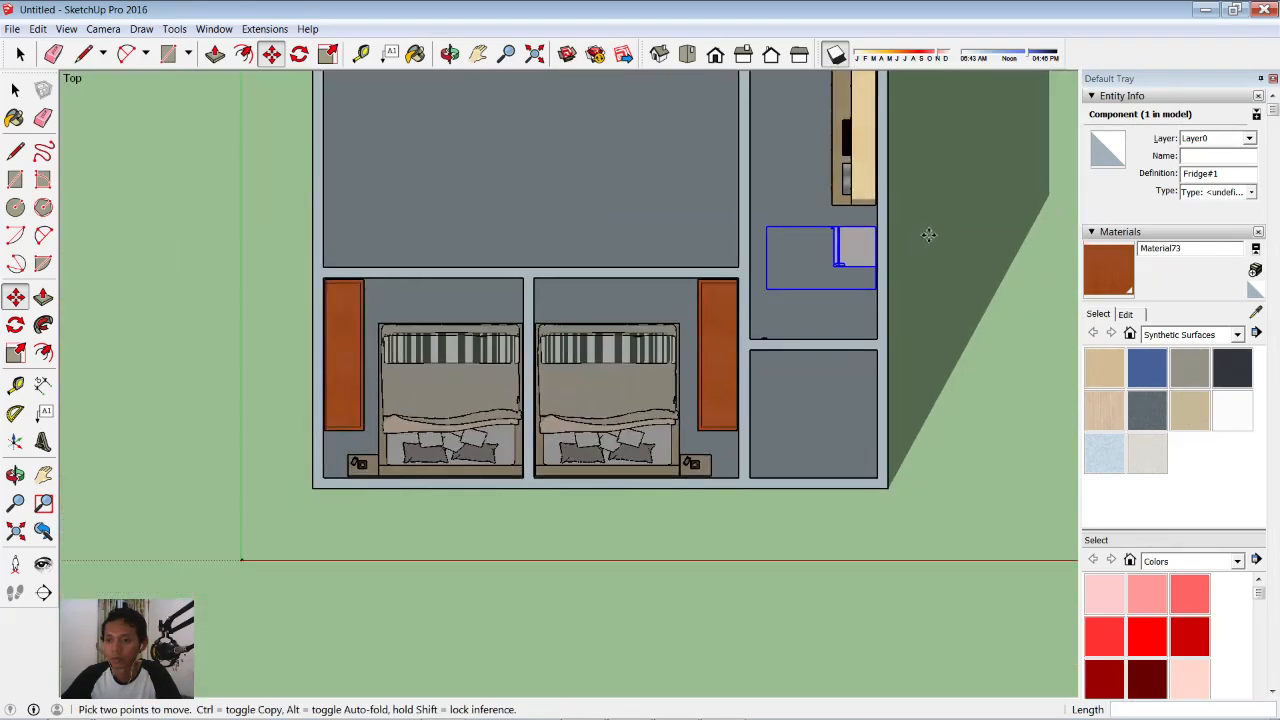
{"action": "middle_click_drag", "start_coordinate": [945, 195], "coordinate": [855, 175], "text": "shift"}
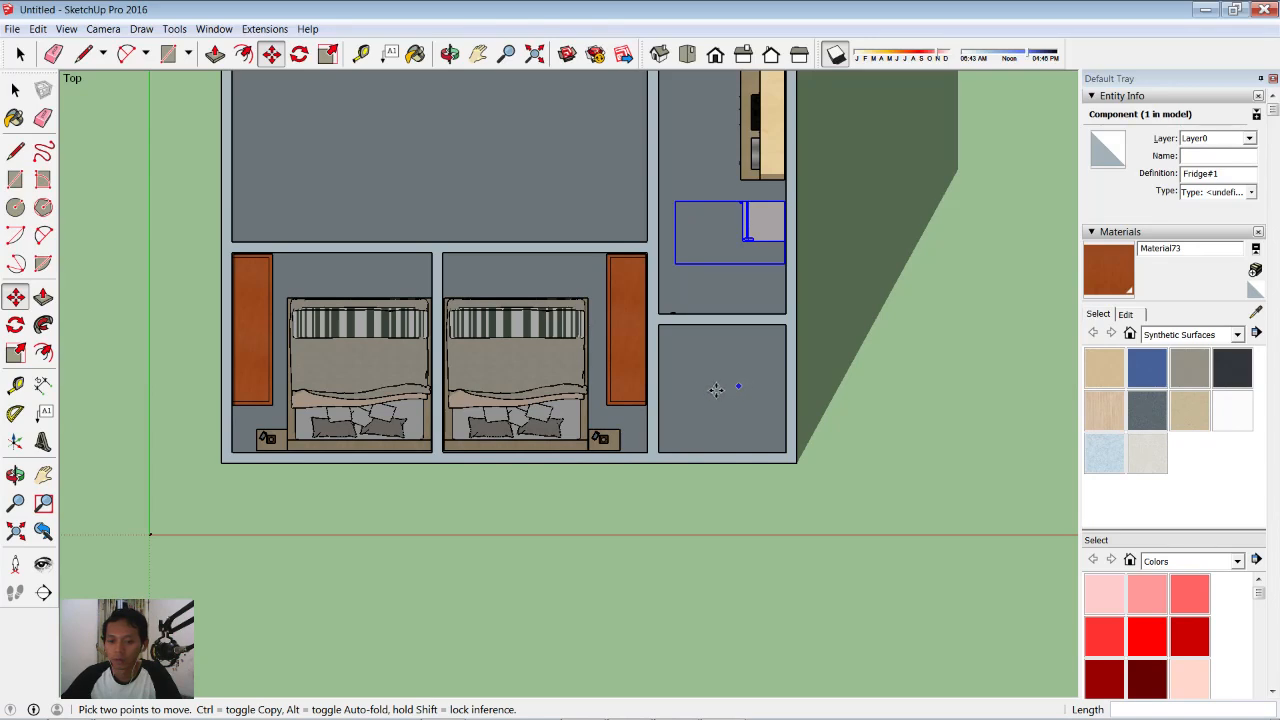
{"action": "left_click", "coordinate": [12, 28]}
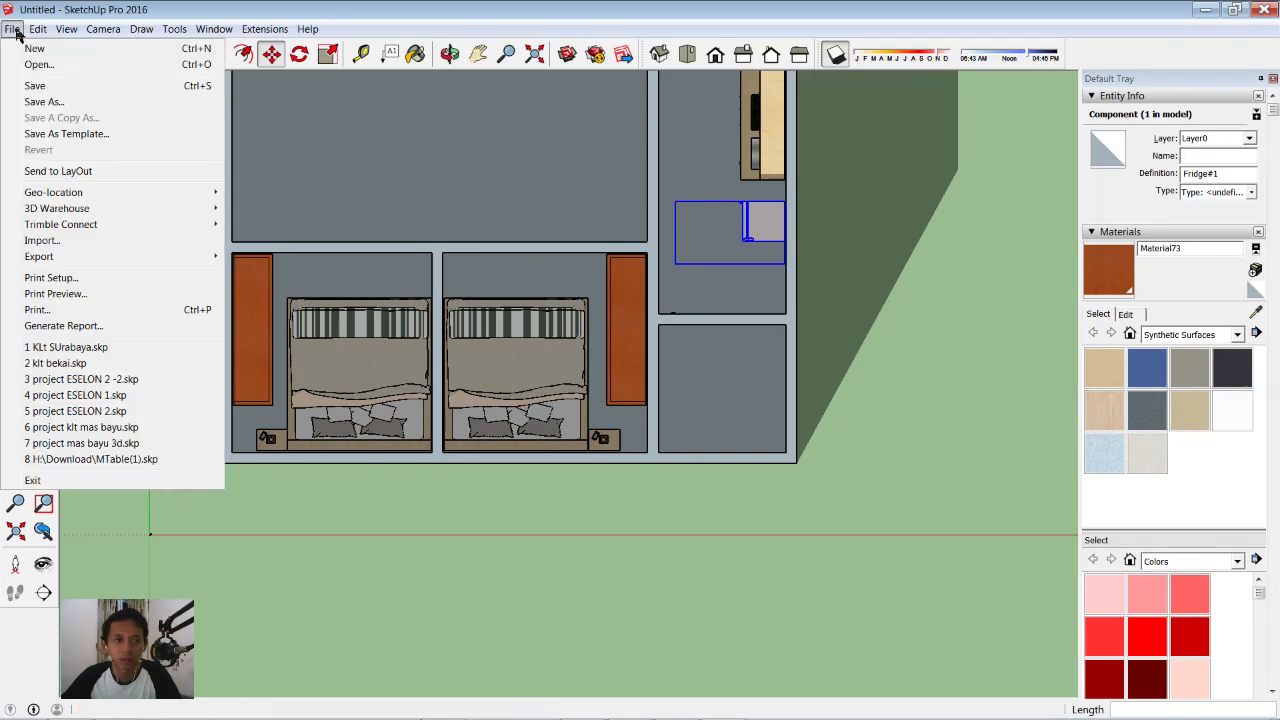
{"action": "left_click", "coordinate": [60, 251]}
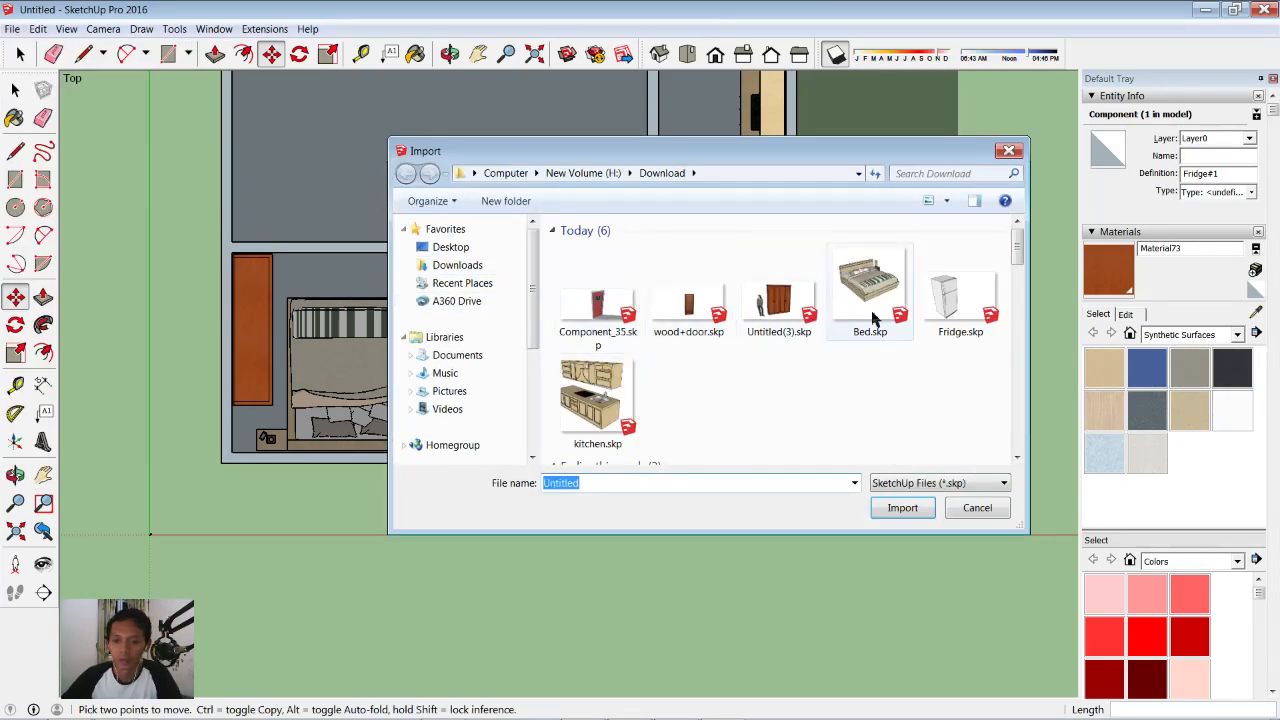
{"action": "left_click_drag", "start_coordinate": [1018, 251], "coordinate": [1018, 362]}
{"action": "left_click", "coordinate": [612, 397]}
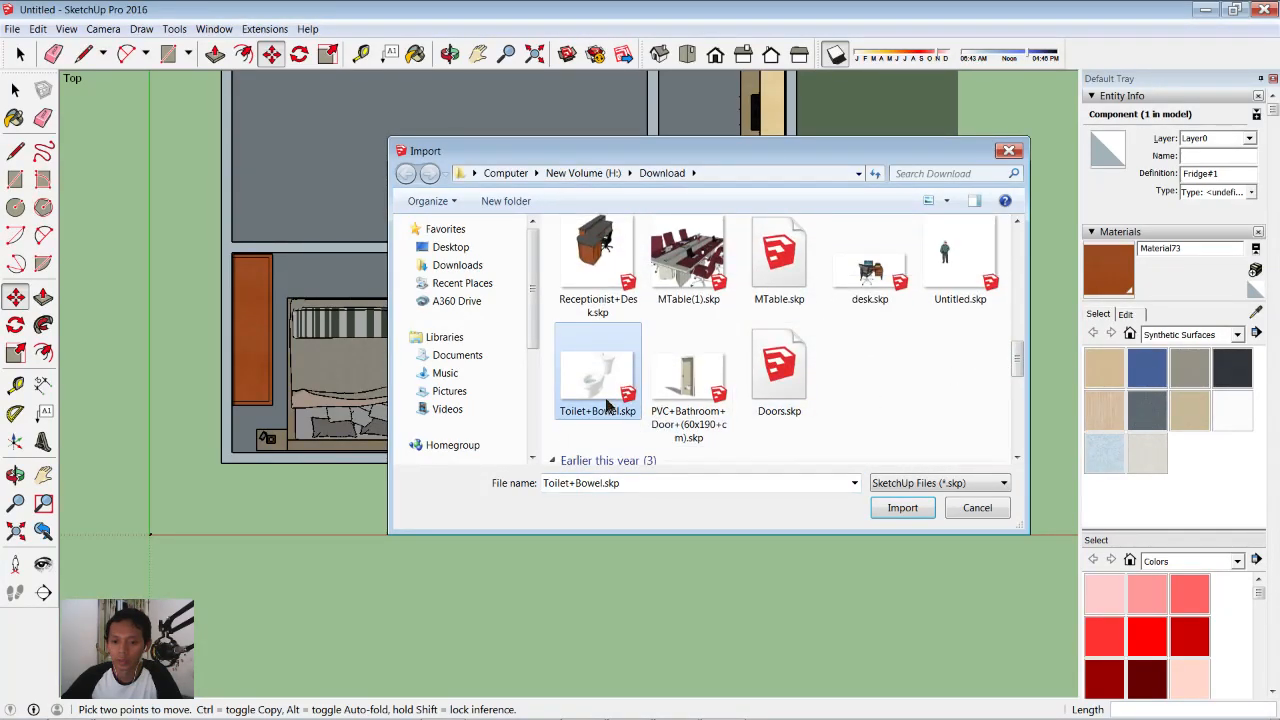
{"action": "left_click", "coordinate": [902, 510]}
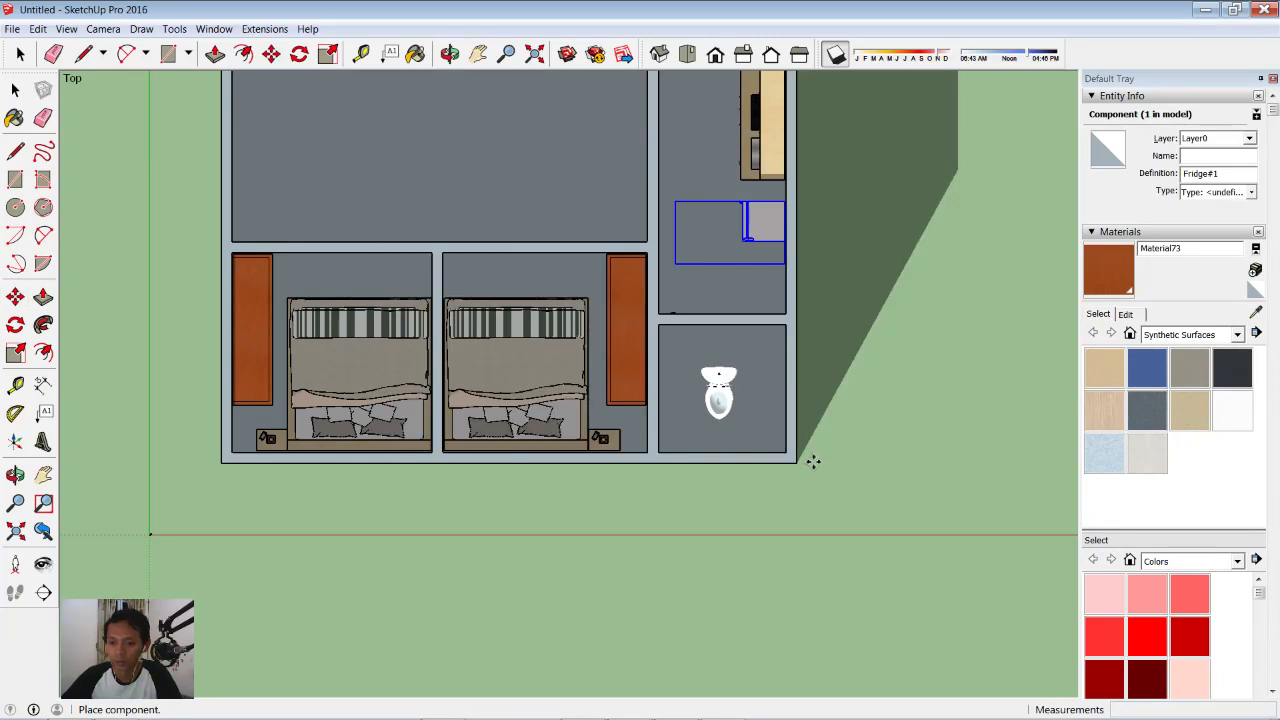
{"action": "scroll", "coordinate": [809, 480], "scroll_direction": "up", "scroll_amount": 2}
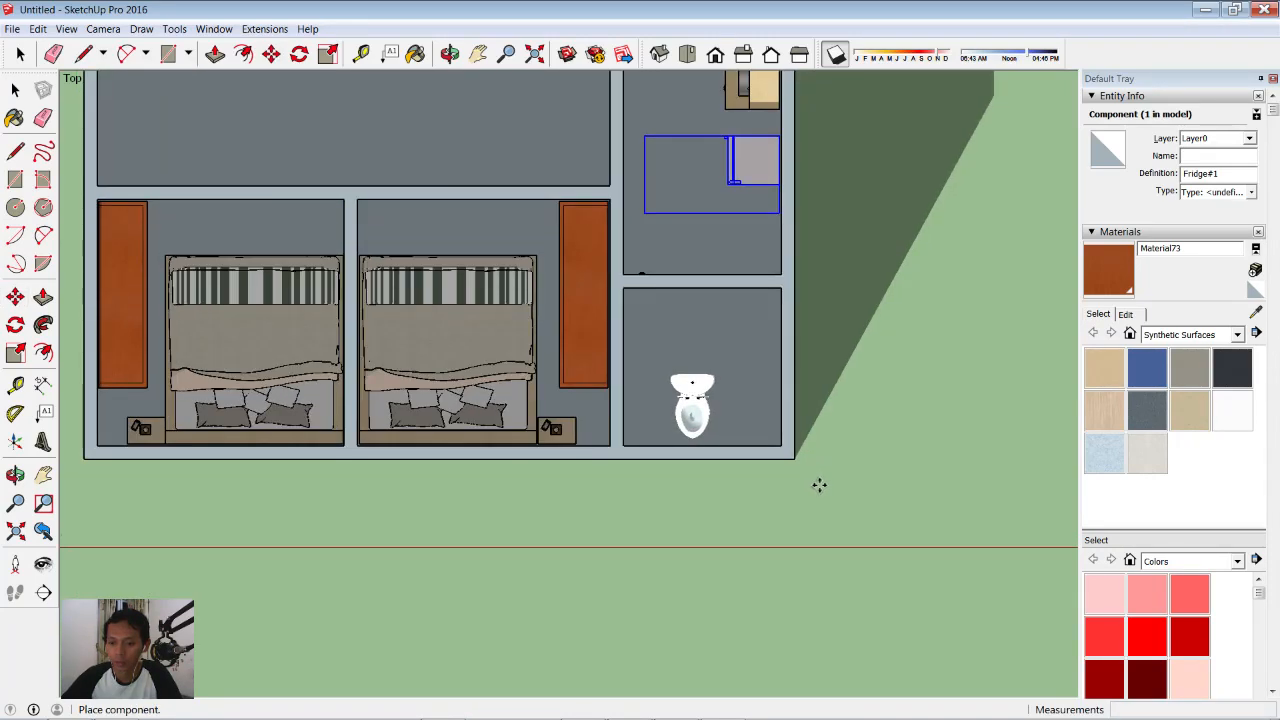
{"action": "left_click", "coordinate": [823, 487]}
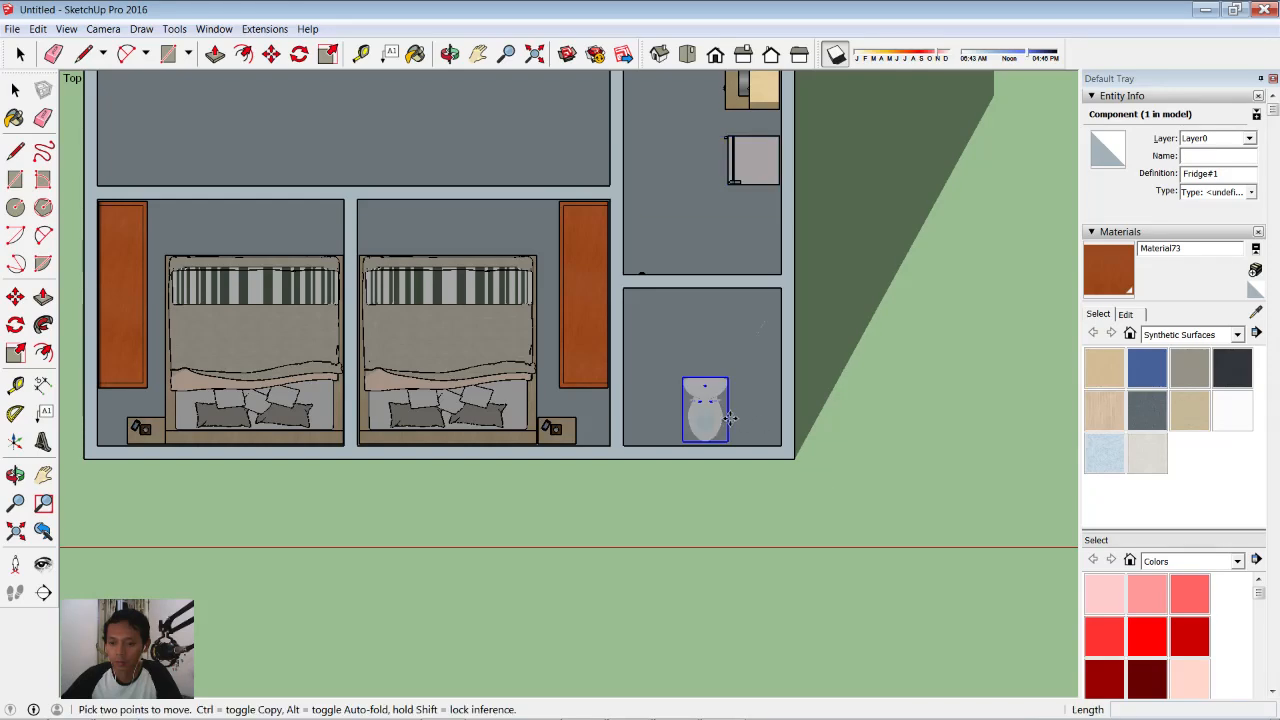
- Rotate the toilet 180 degrees so its bowl points toward the kitchen side of the small room
{"action": "scroll", "coordinate": [722, 416], "scroll_direction": "up", "scroll_amount": 2}
{"action": "left_click", "coordinate": [14, 328]}
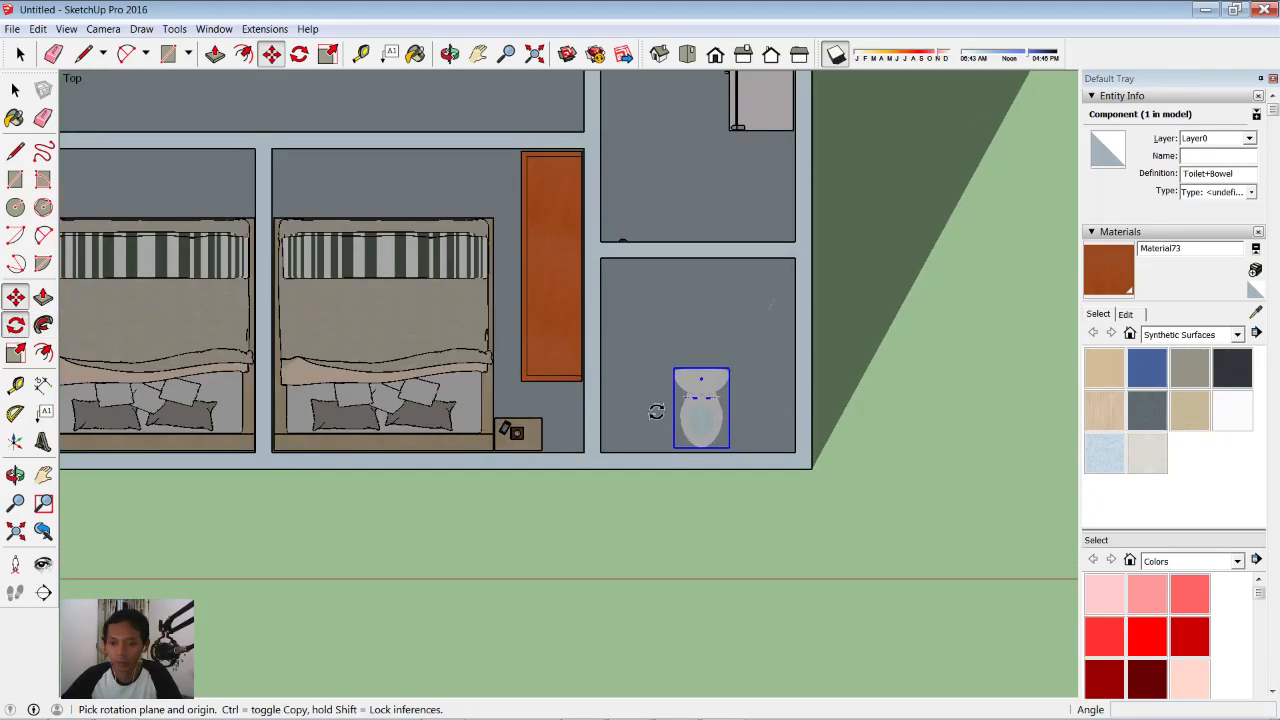
{"action": "left_click", "coordinate": [695, 352]}
{"action": "left_click", "coordinate": [762, 356]}
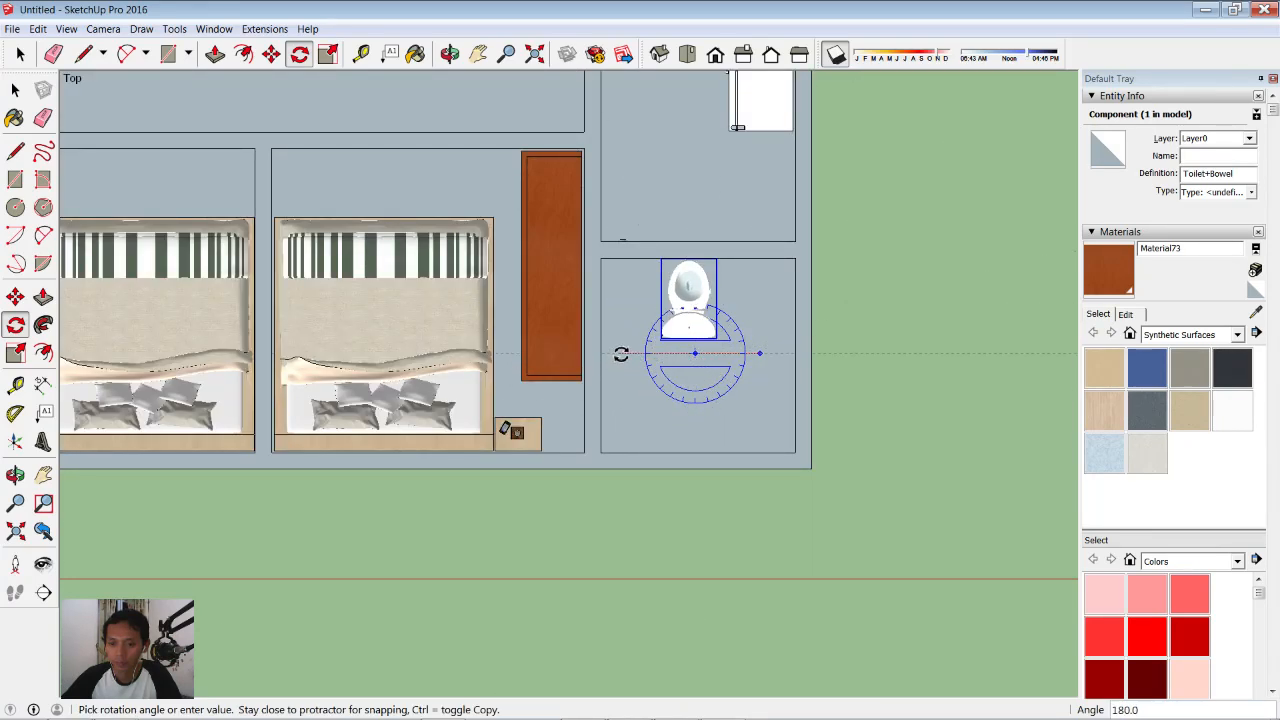
{"action": "left_click", "coordinate": [634, 355]}
- Move the toilet about 1.04 m along the green axis so its tank sits against the small room's outer wall
{"action": "scroll", "coordinate": [776, 323], "scroll_direction": "up", "scroll_amount": 1}
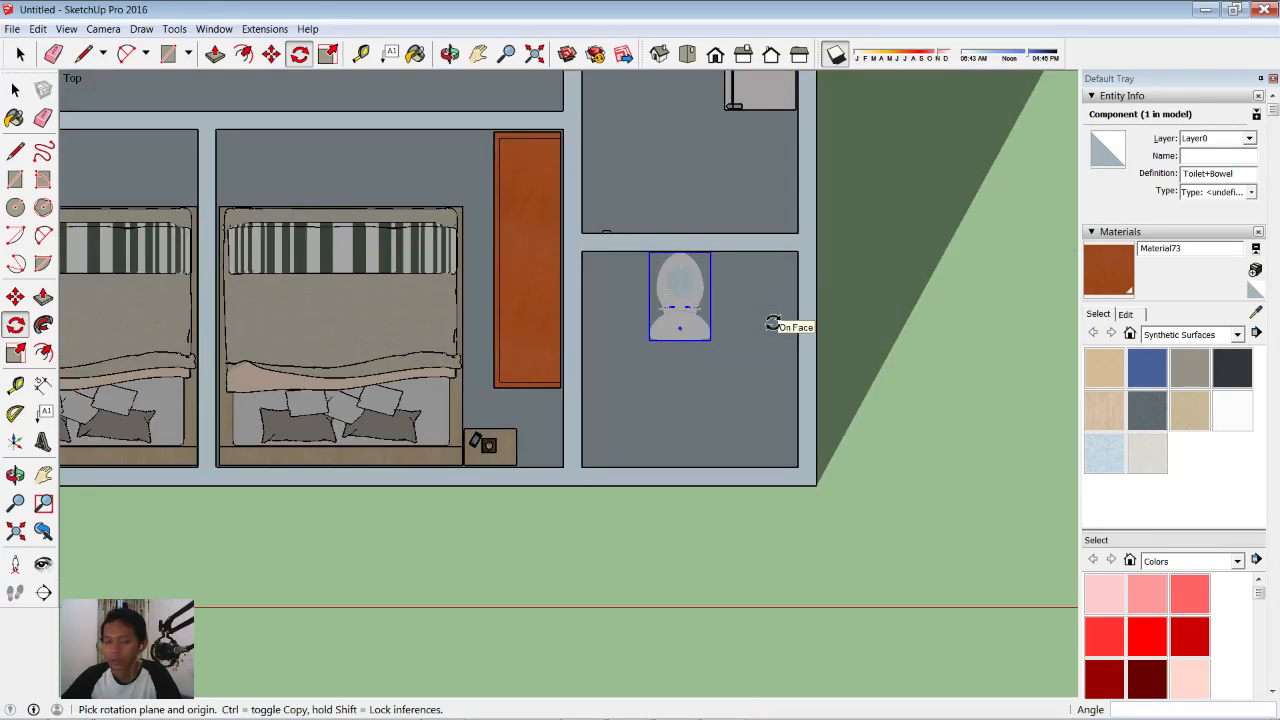
{"action": "scroll", "coordinate": [772, 323], "scroll_direction": "up", "scroll_amount": 1}
{"action": "left_click", "coordinate": [15, 297]}
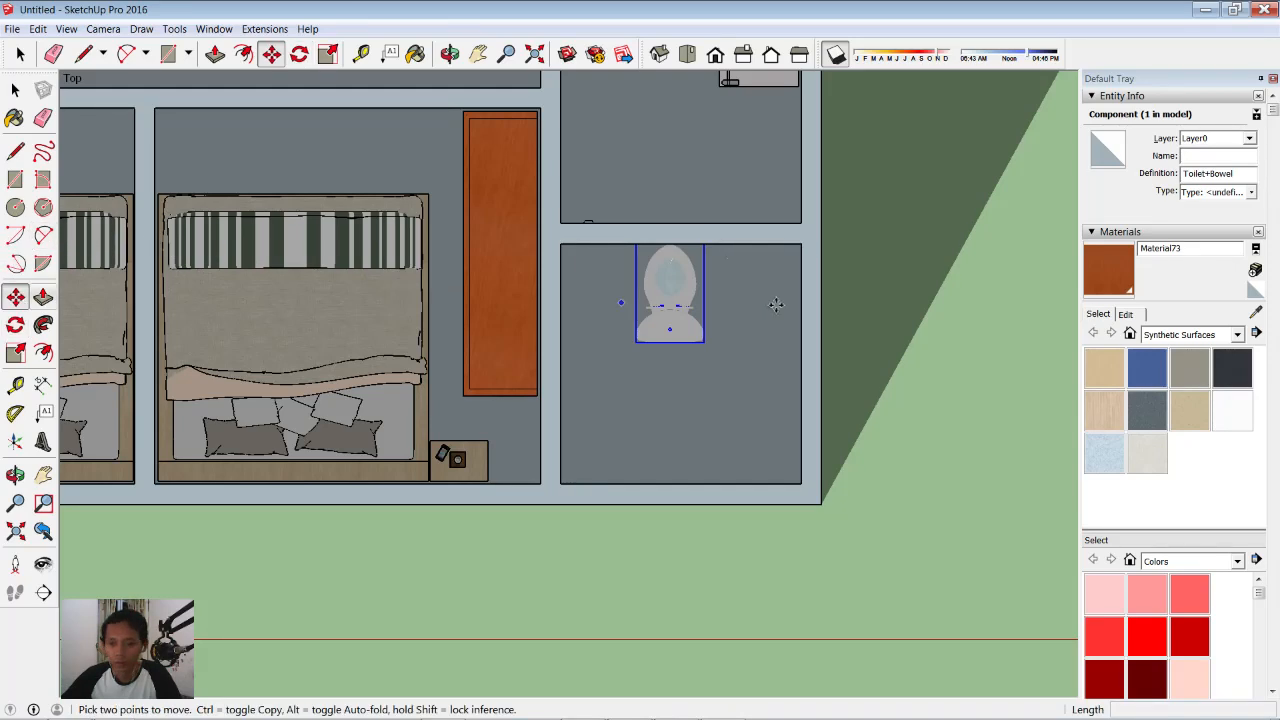
{"action": "left_click", "coordinate": [864, 277]}
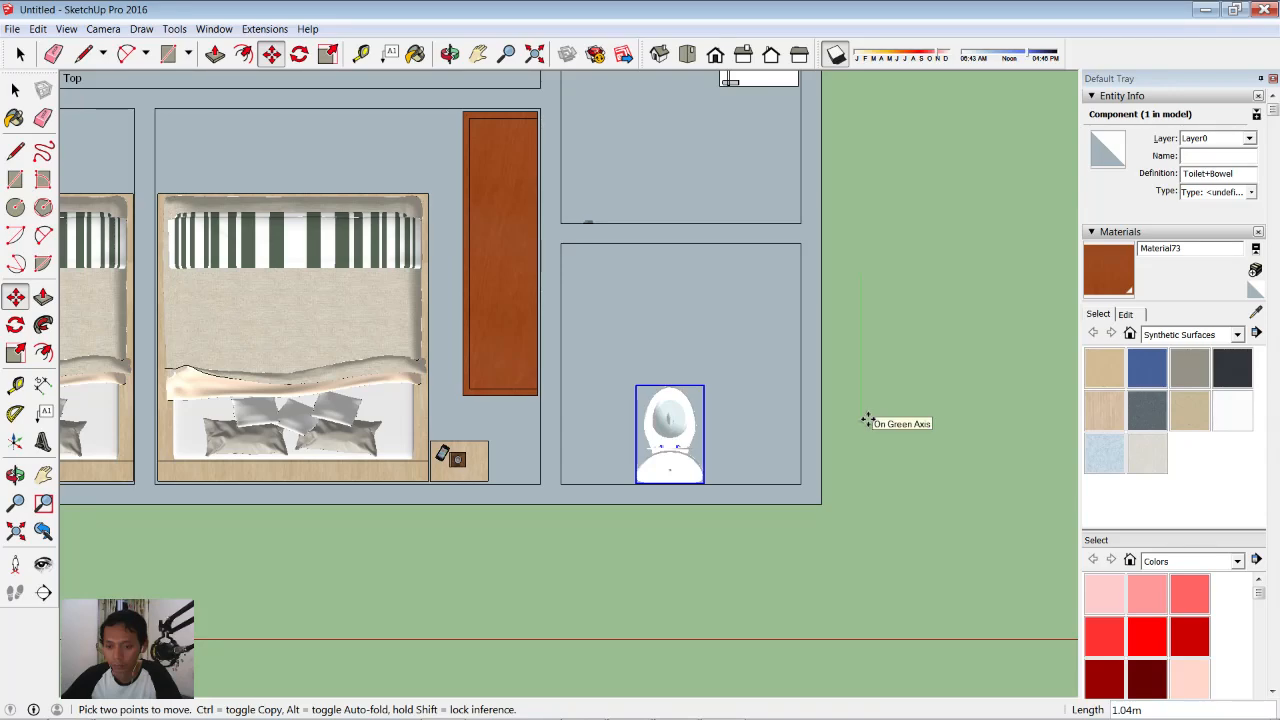
- Import the sofa set sofa11.skp and place it over the large upper room
{"action": "scroll", "coordinate": [866, 420], "scroll_direction": "down", "scroll_amount": 4}
{"action": "middle_click_drag", "start_coordinate": [709, 237], "coordinate": [717, 407], "text": "shift"}
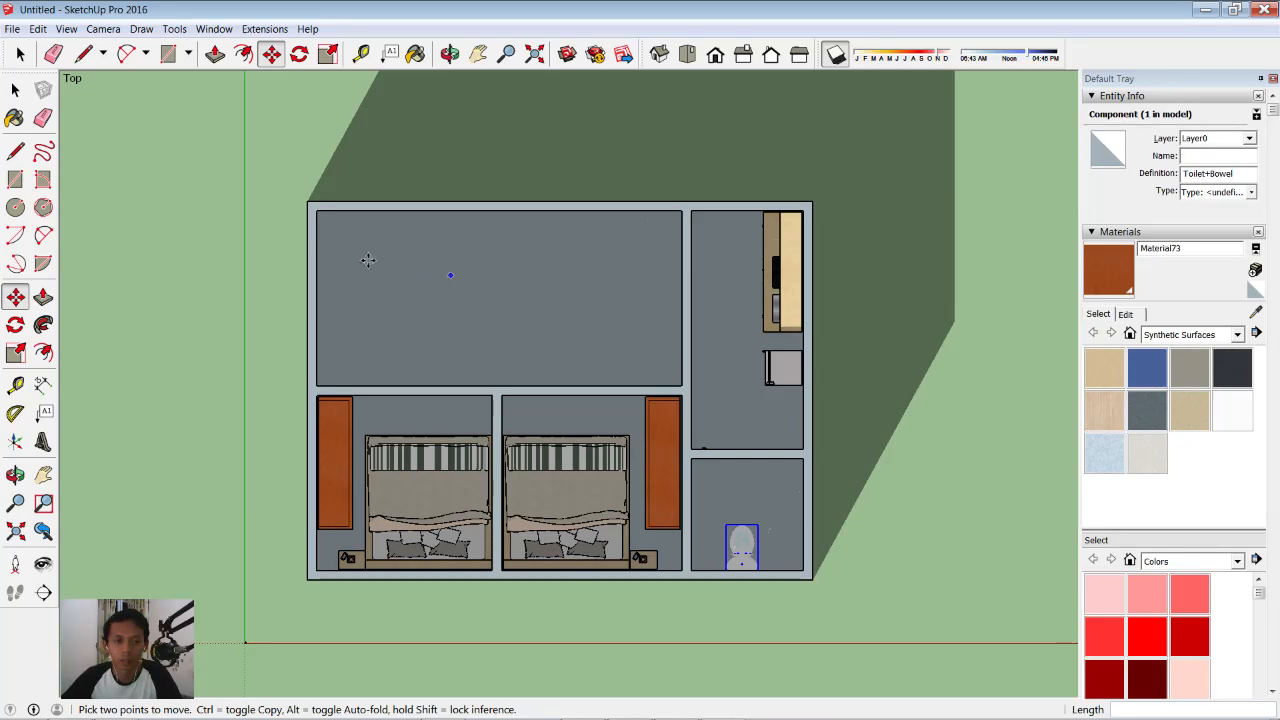
{"action": "left_click", "coordinate": [12, 28]}
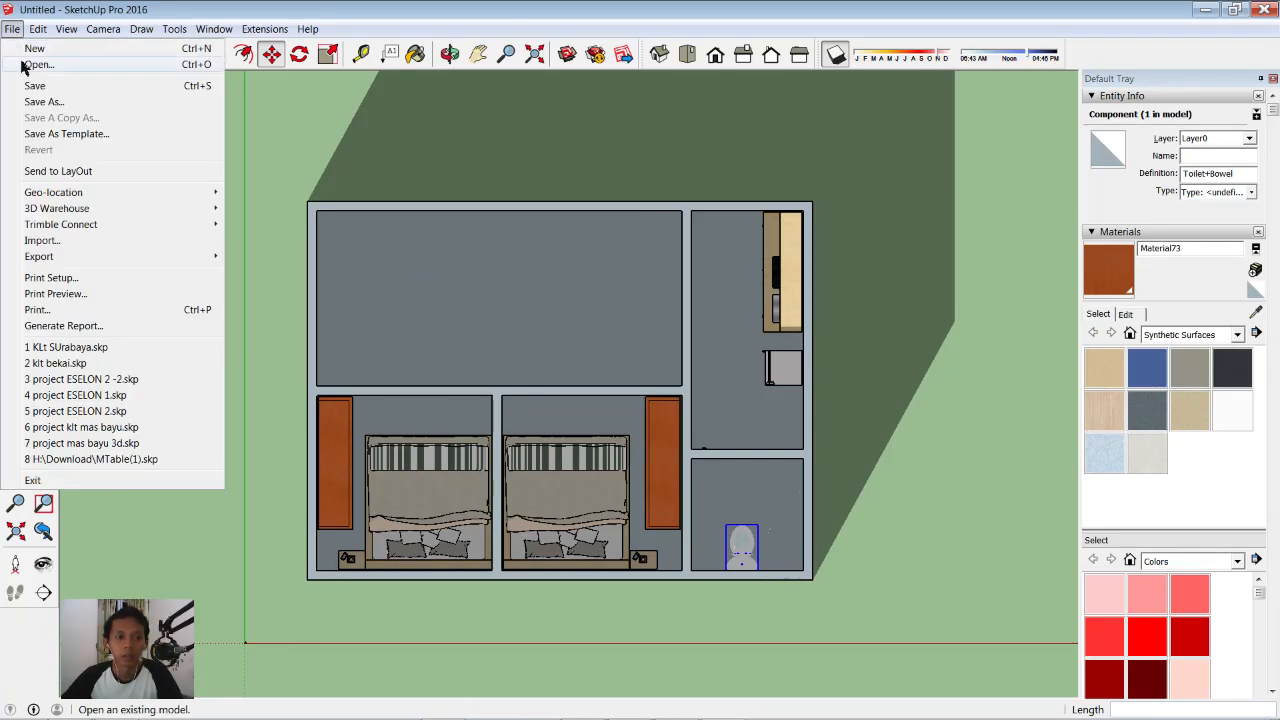
{"action": "left_click", "coordinate": [44, 241]}
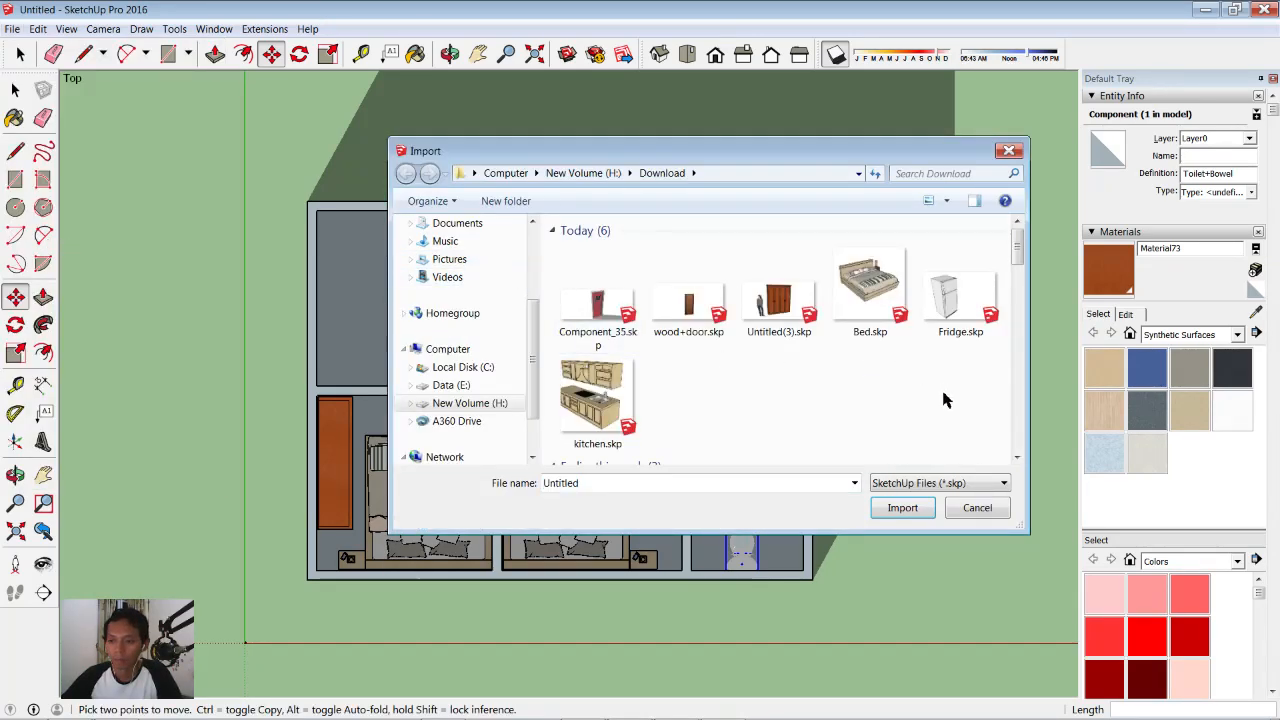
{"action": "scroll", "coordinate": [943, 398], "scroll_direction": "down", "scroll_amount": 6}
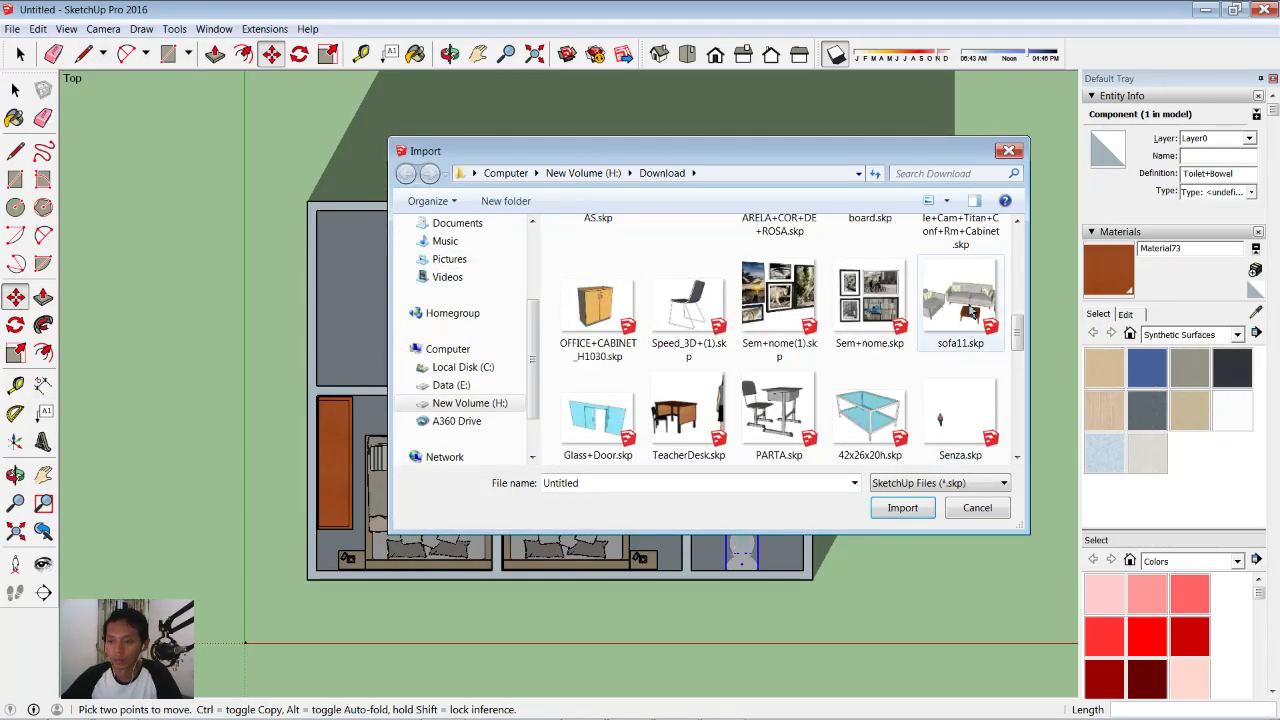
{"action": "left_click", "coordinate": [970, 316]}
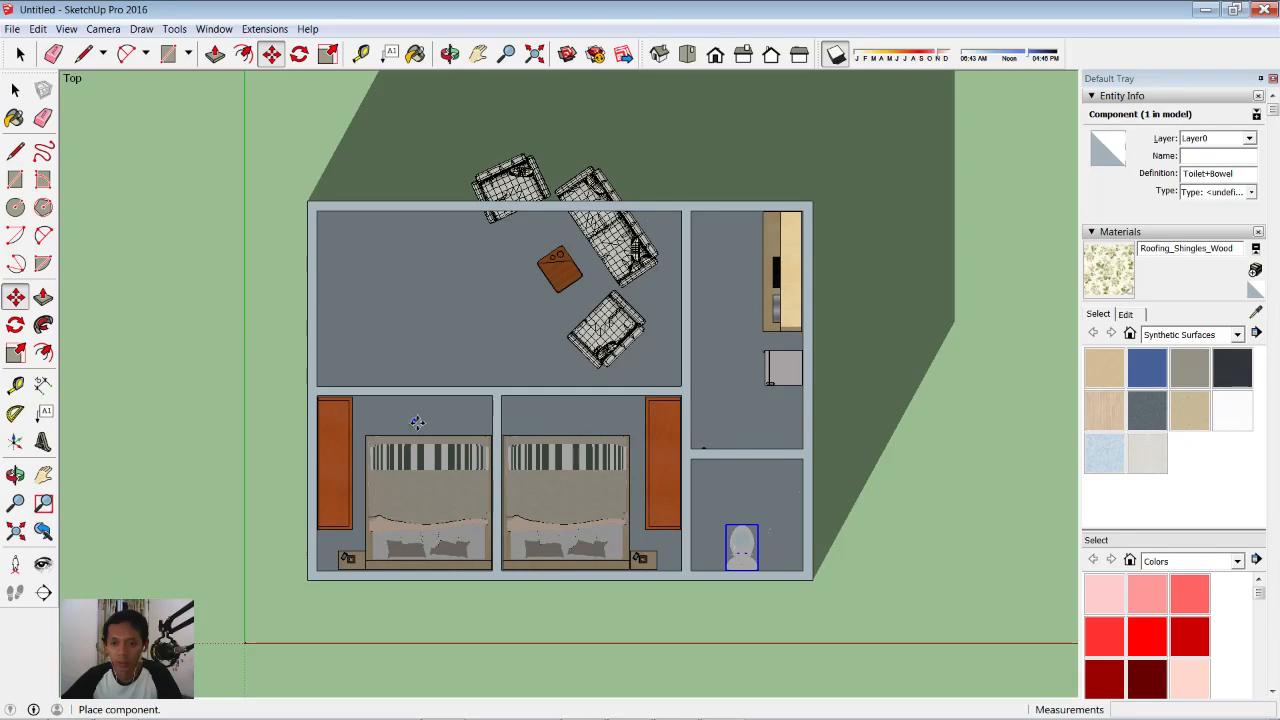
{"action": "left_click", "coordinate": [414, 421]}
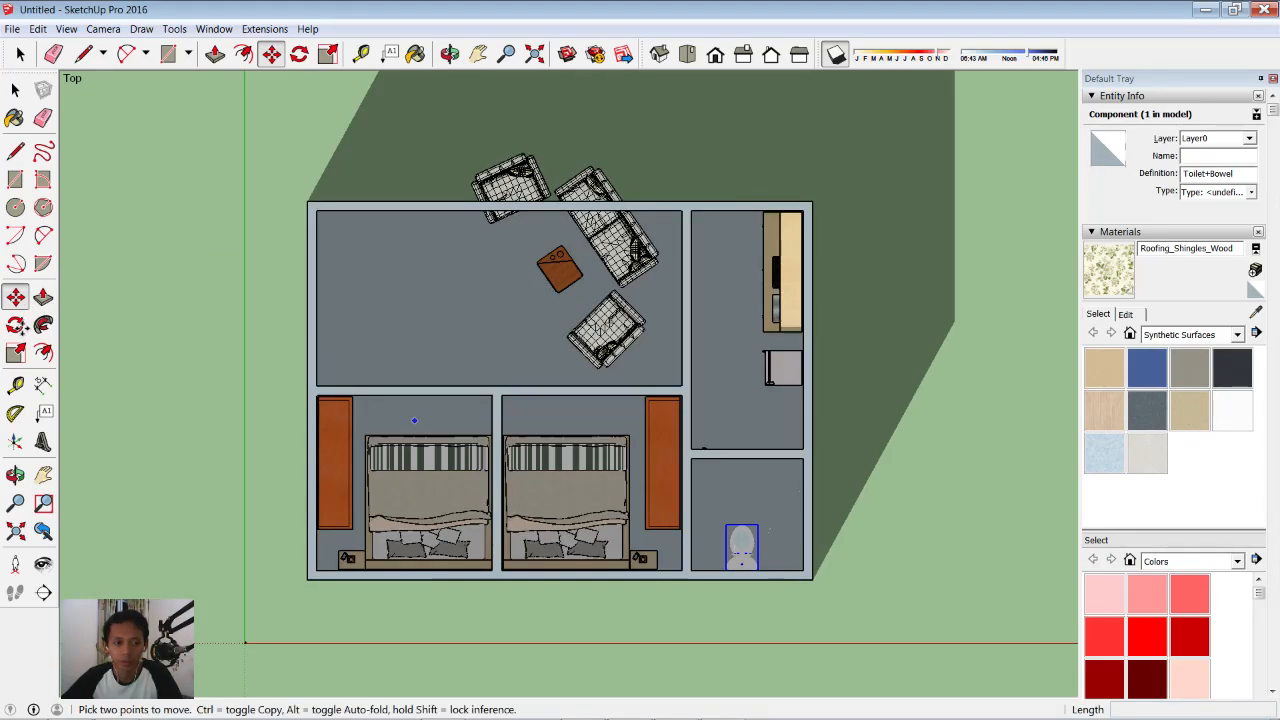
- Rotate the sofa set about 56 degrees so the long sofa runs parallel to the large room's outer wall
{"action": "left_click", "coordinate": [16, 326]}
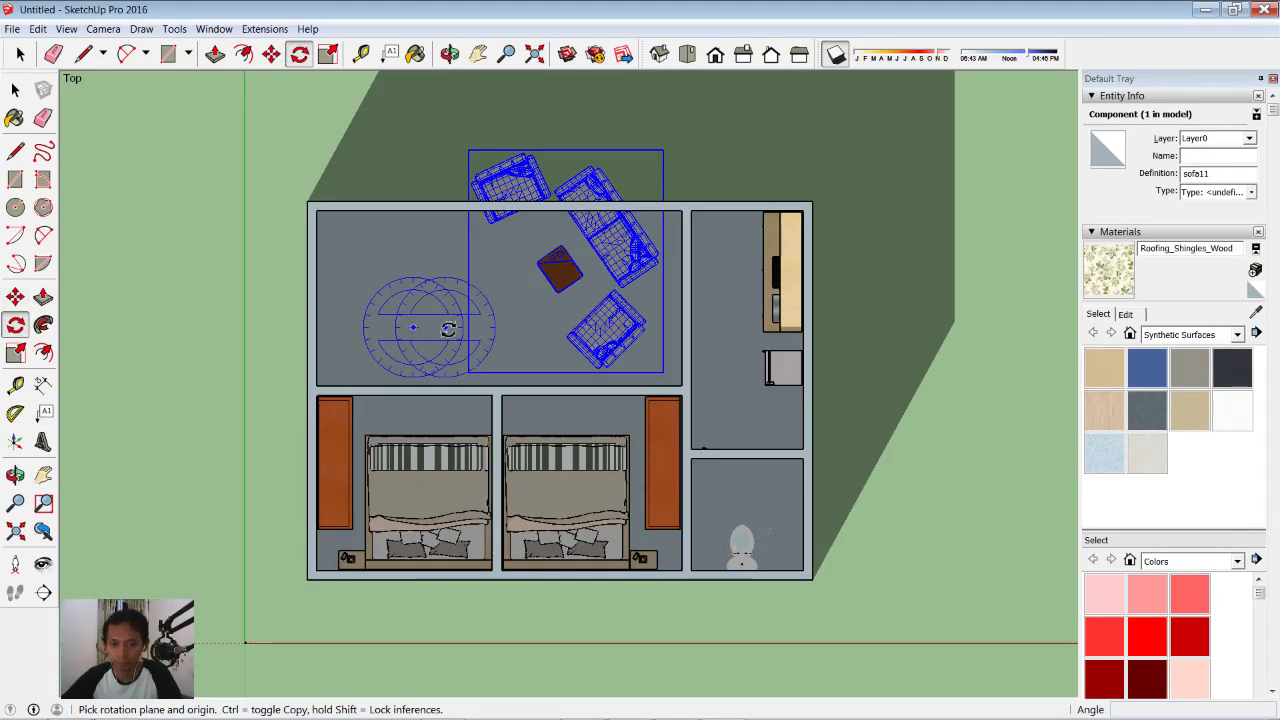
{"action": "left_click", "coordinate": [519, 322]}
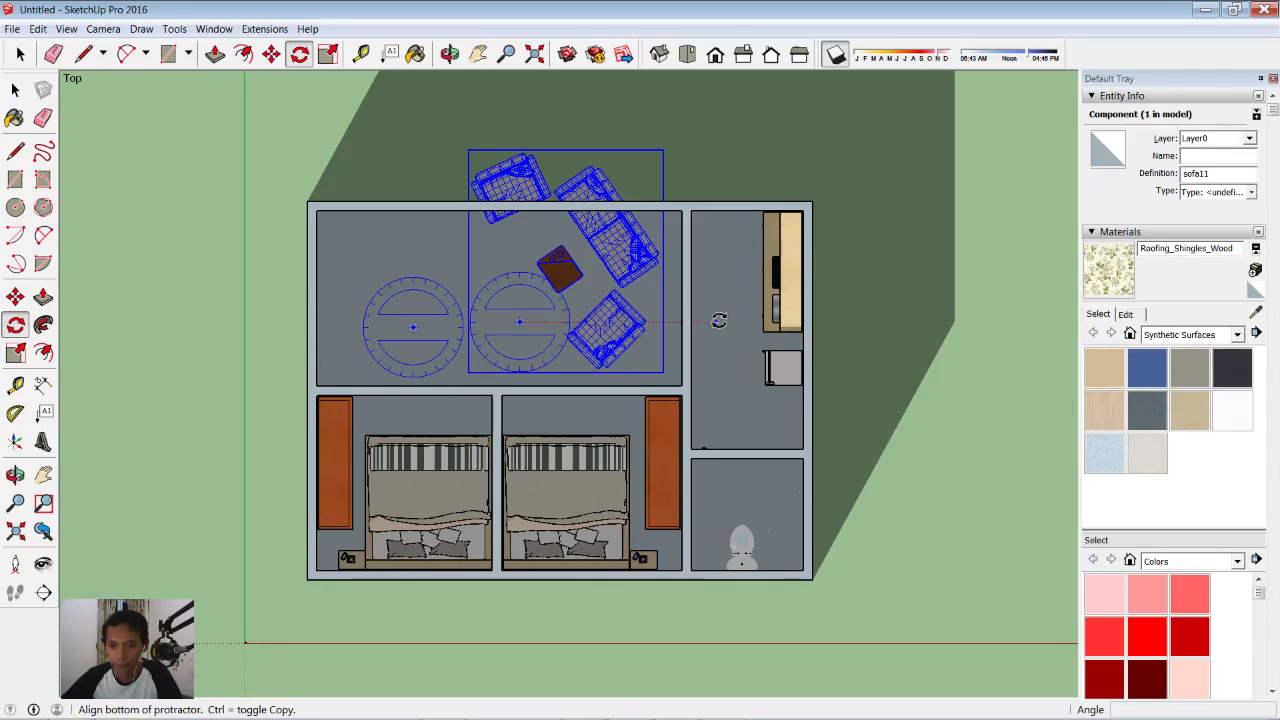
{"action": "left_click", "coordinate": [716, 322]}
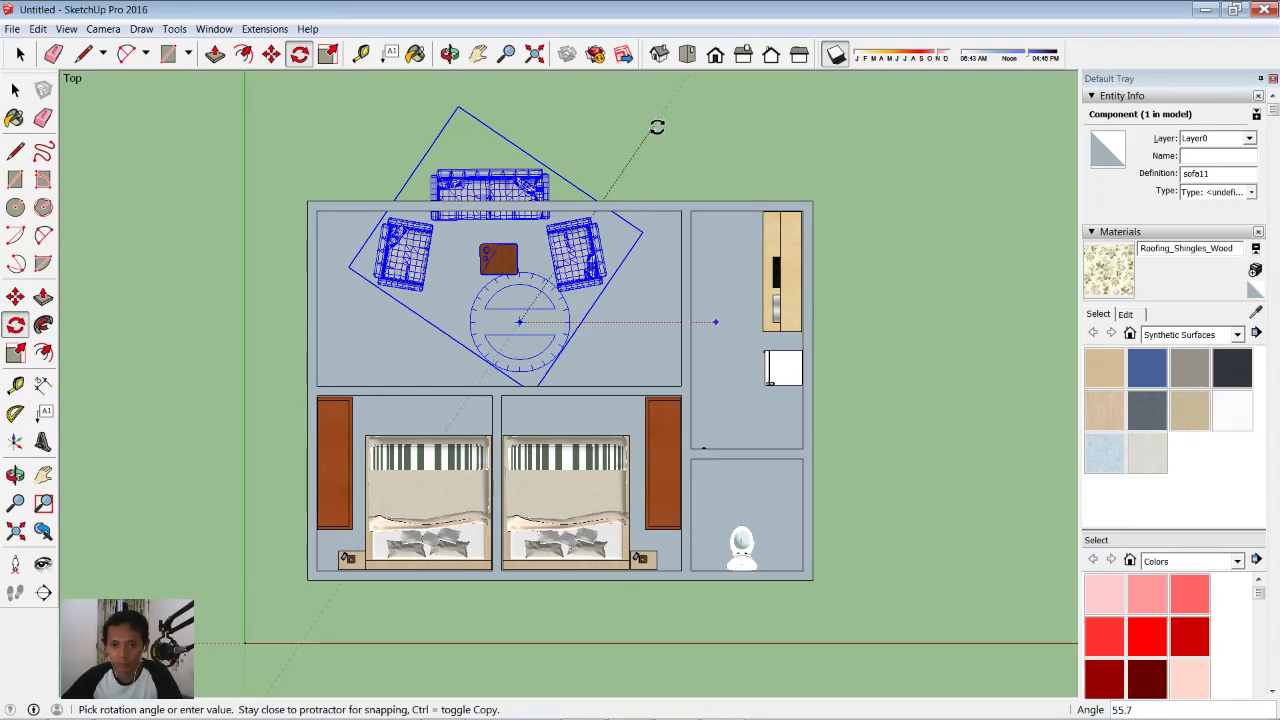
{"action": "left_click", "coordinate": [625, 148]}
- Move the sofa set about 0.87 m so all its seats and the table lie inside the large upper room
{"action": "scroll", "coordinate": [500, 257], "scroll_direction": "up", "scroll_amount": 3}
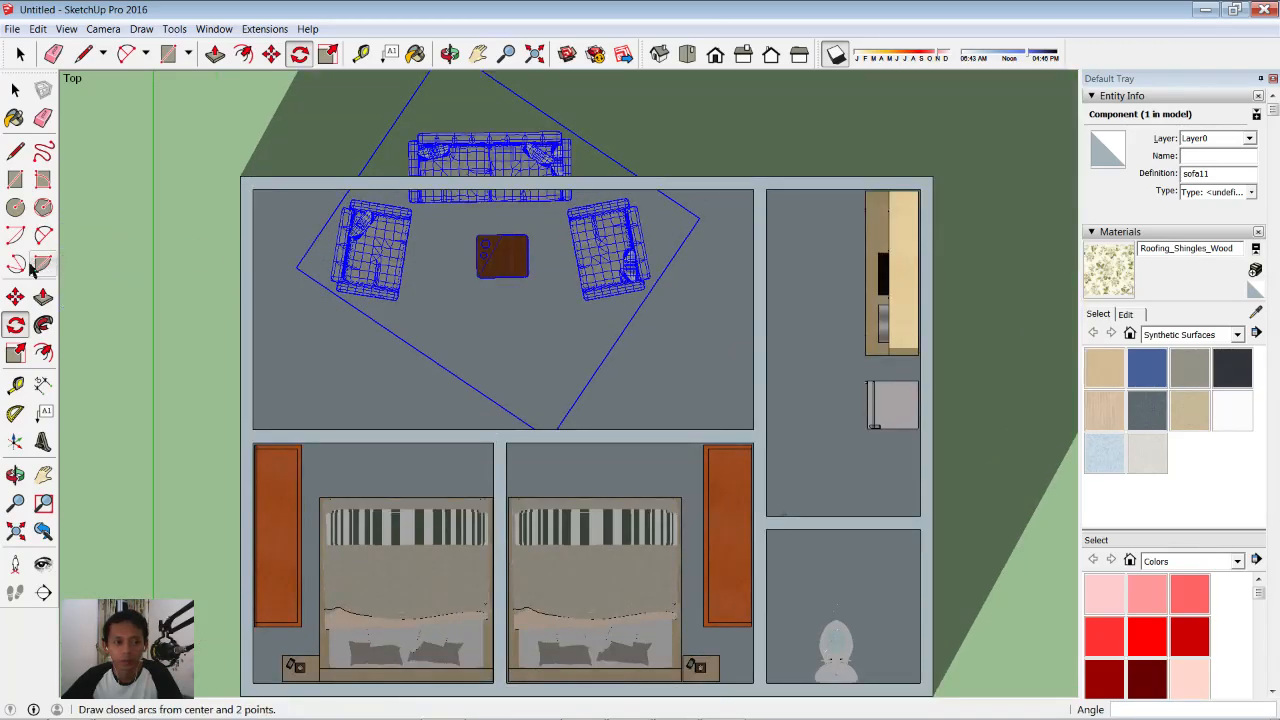
{"action": "left_click", "coordinate": [15, 296]}
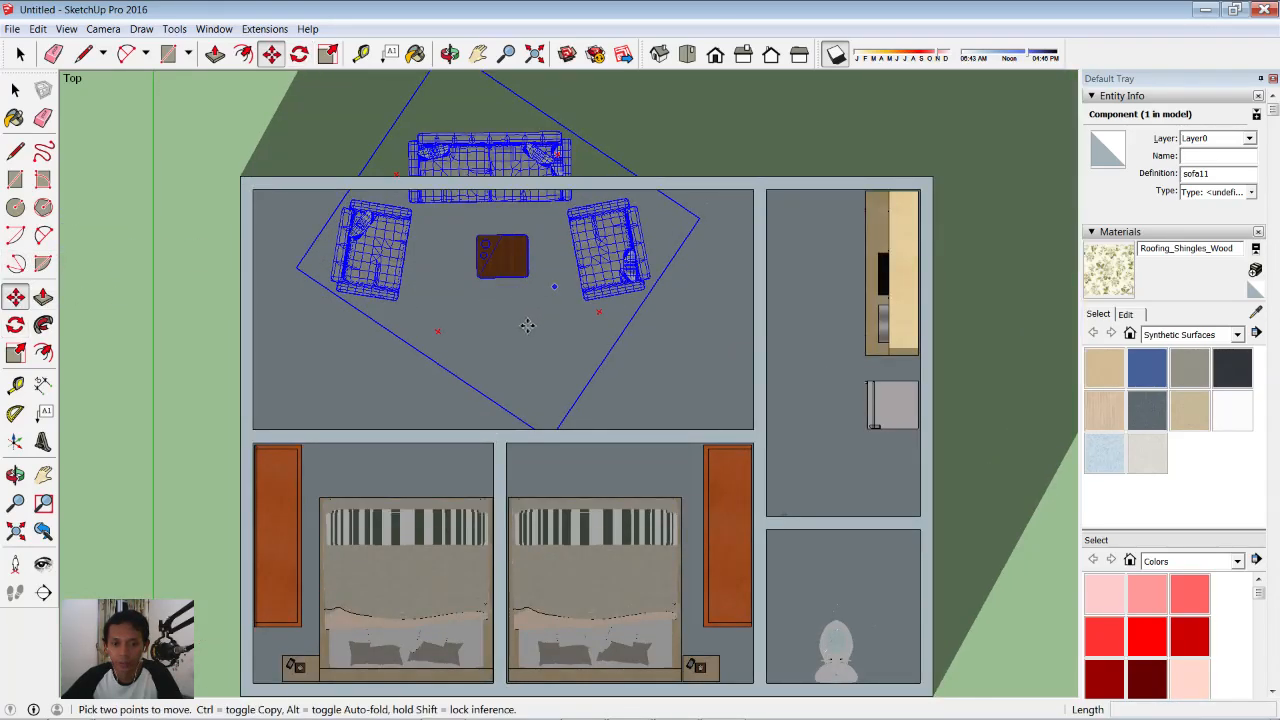
{"action": "left_click", "coordinate": [554, 286]}
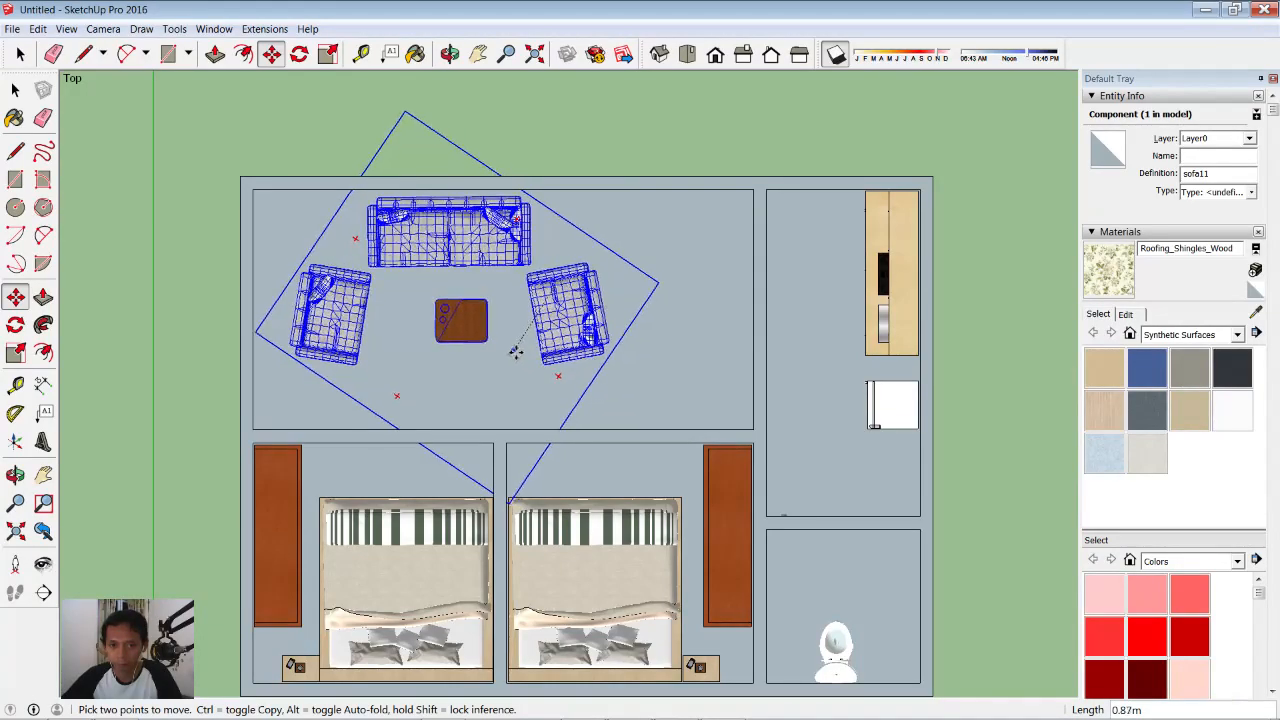
{"action": "left_click", "coordinate": [511, 348]}
- Scale the sofa set down uniformly to about 0.82 of its size
{"action": "middle_click_drag", "start_coordinate": [610, 388], "coordinate": [392, 130]}
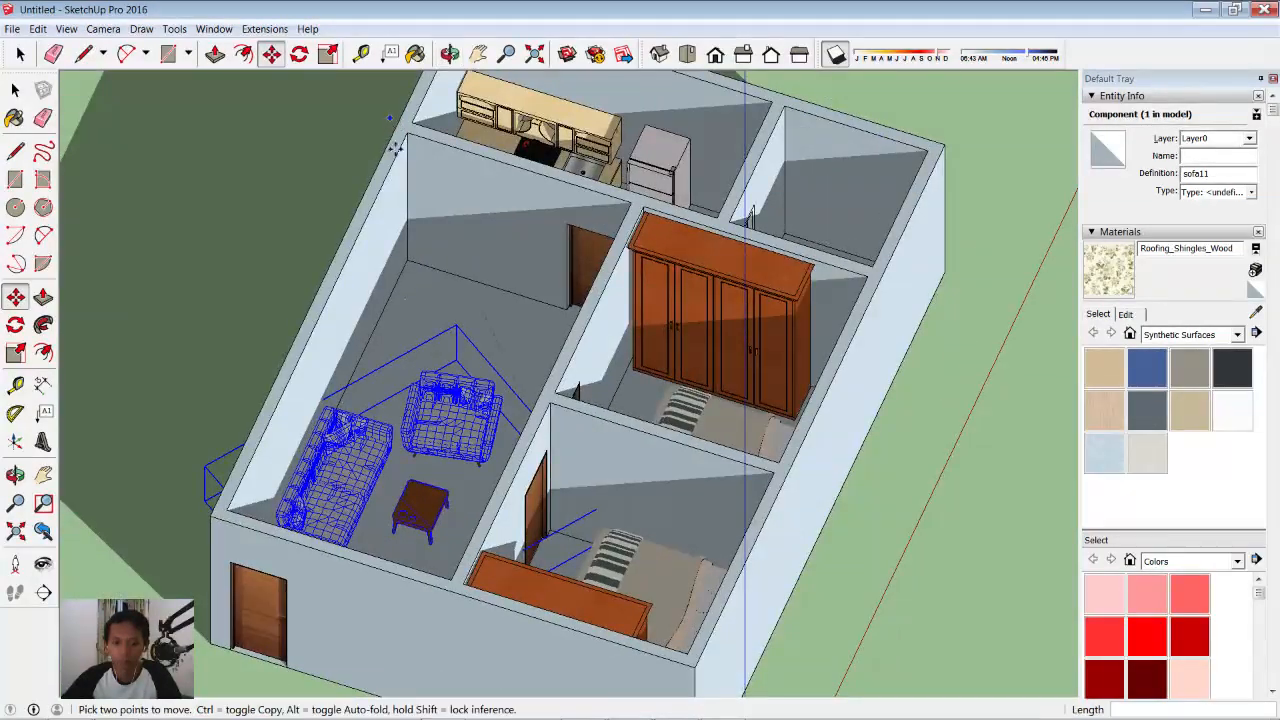
{"action": "middle_click_drag", "start_coordinate": [513, 289], "coordinate": [25, 300]}
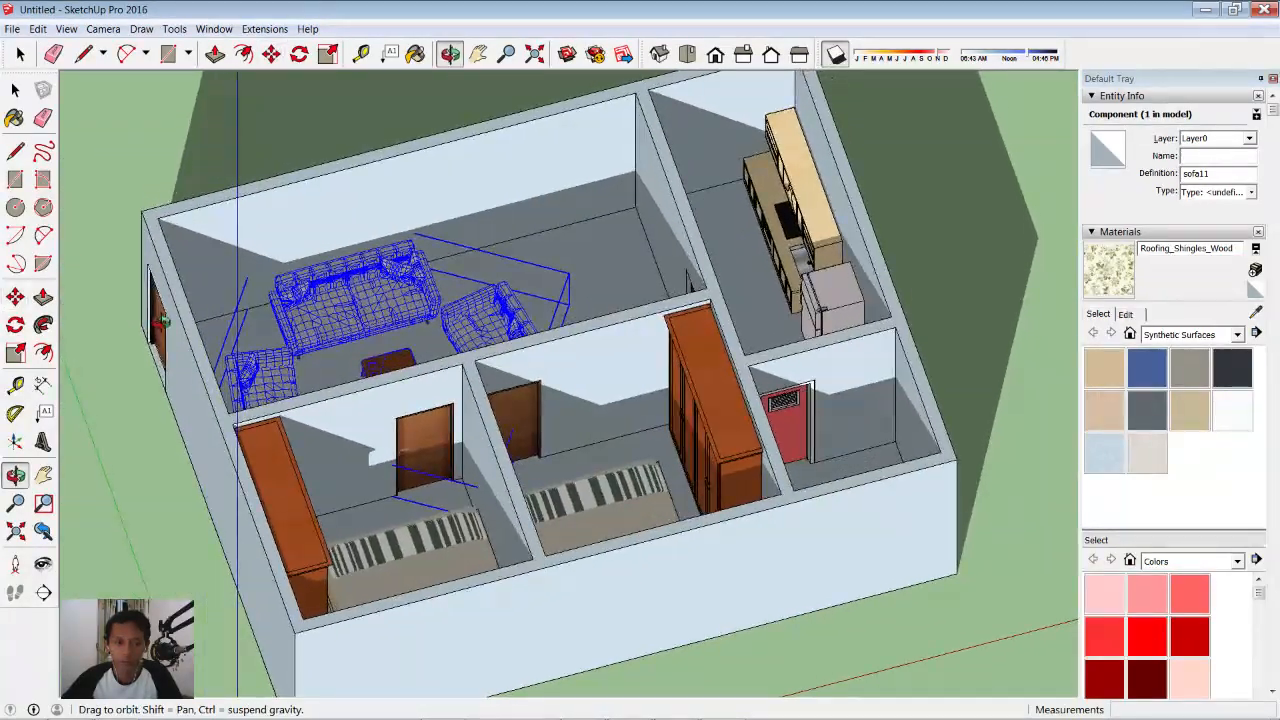
{"action": "left_click", "coordinate": [16, 356]}
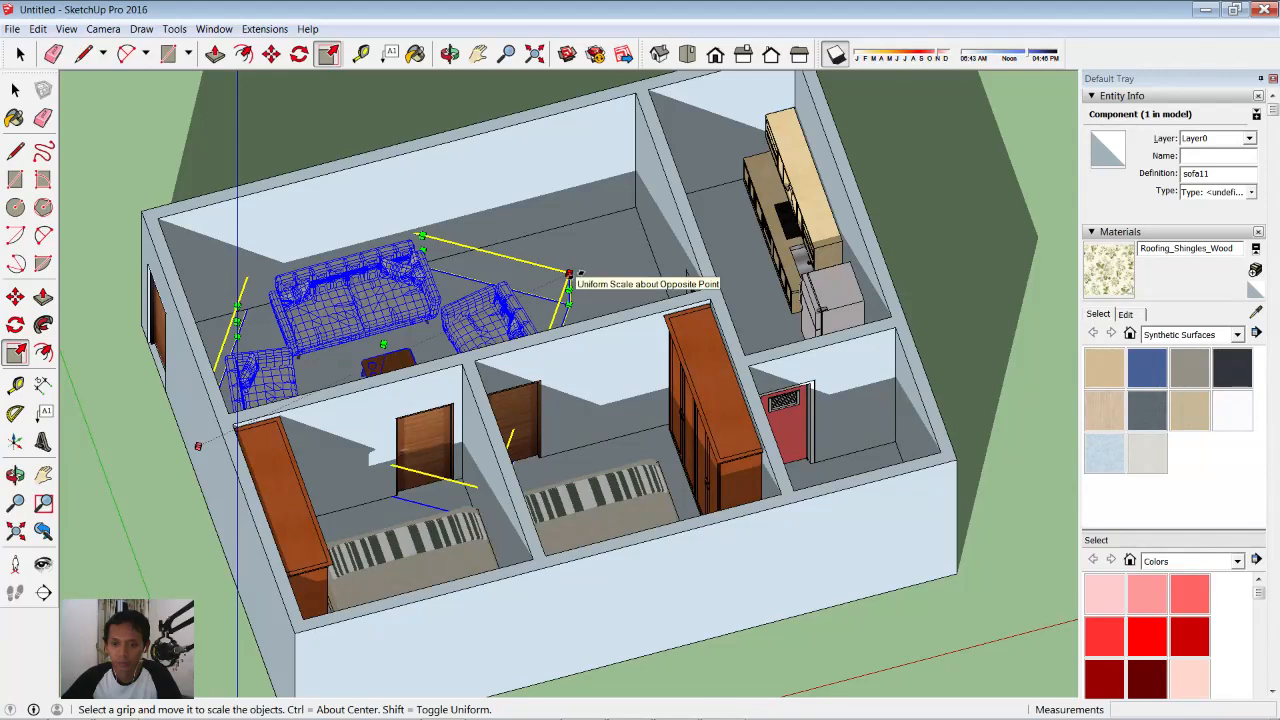
{"action": "left_click", "coordinate": [569, 273]}
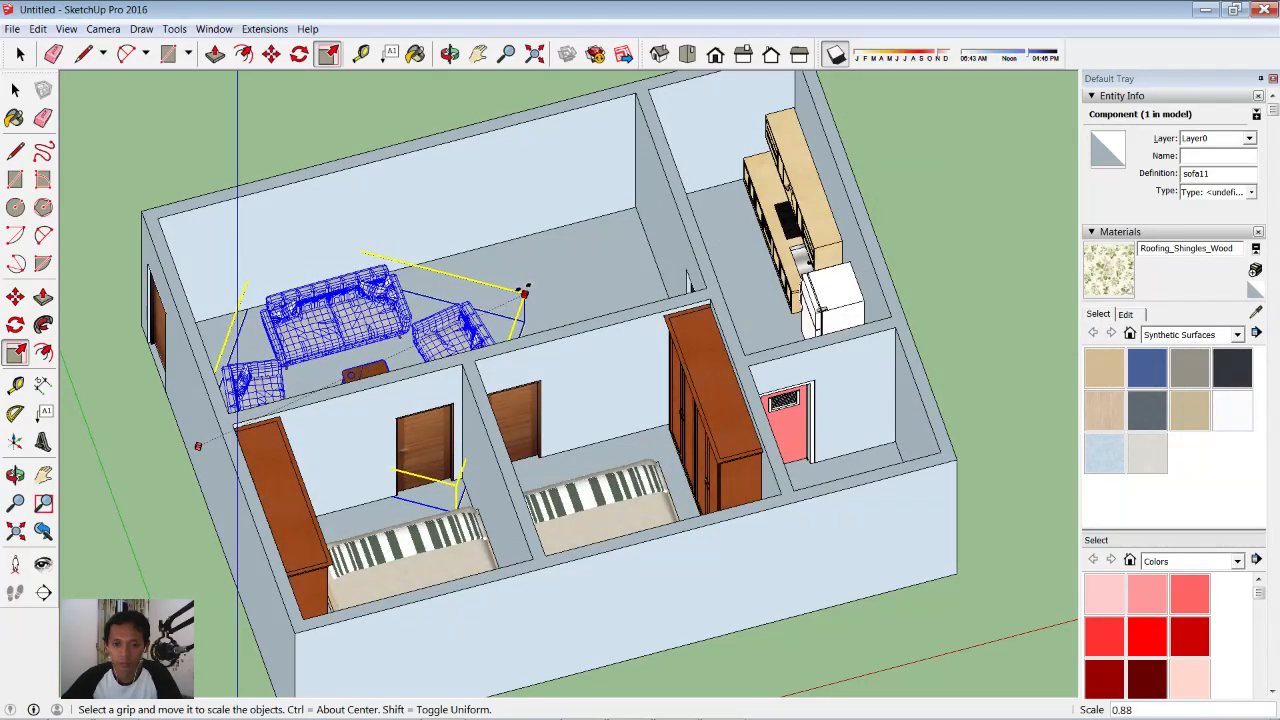
{"action": "left_click", "coordinate": [498, 294]}
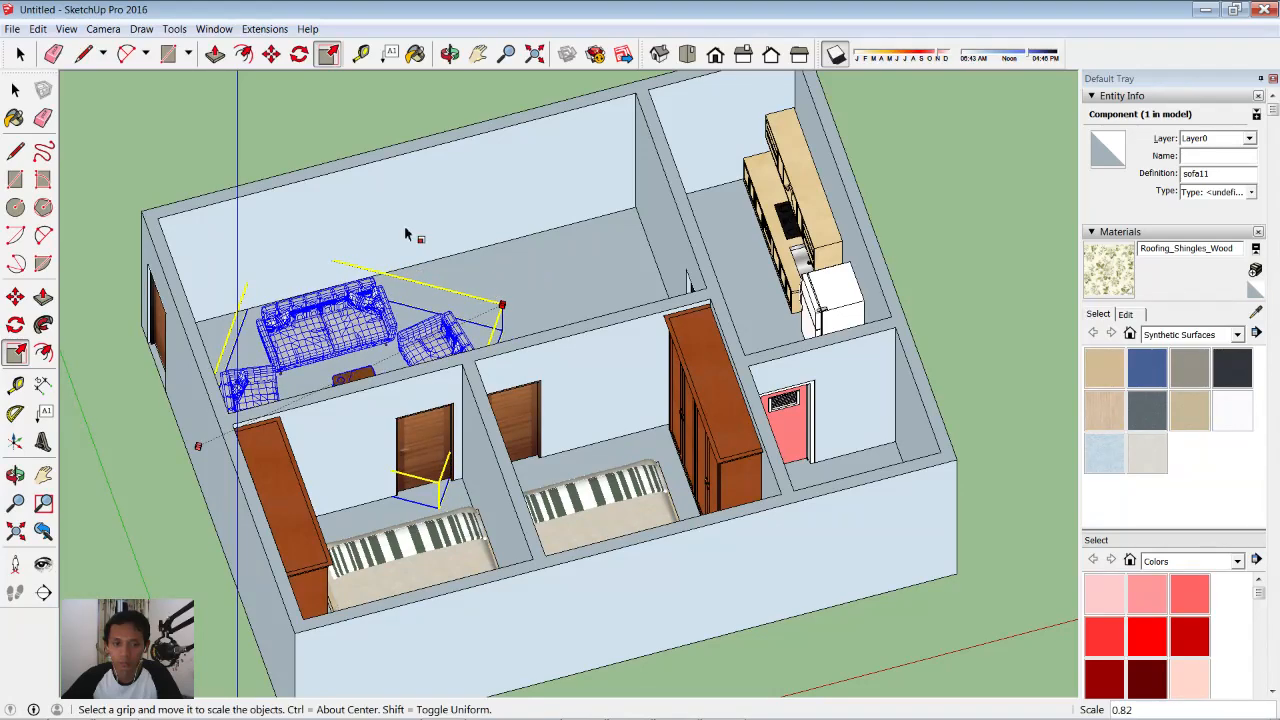
- In top view, move the sofa set closer to the large room's outer wall
{"action": "left_click", "coordinate": [688, 57]}
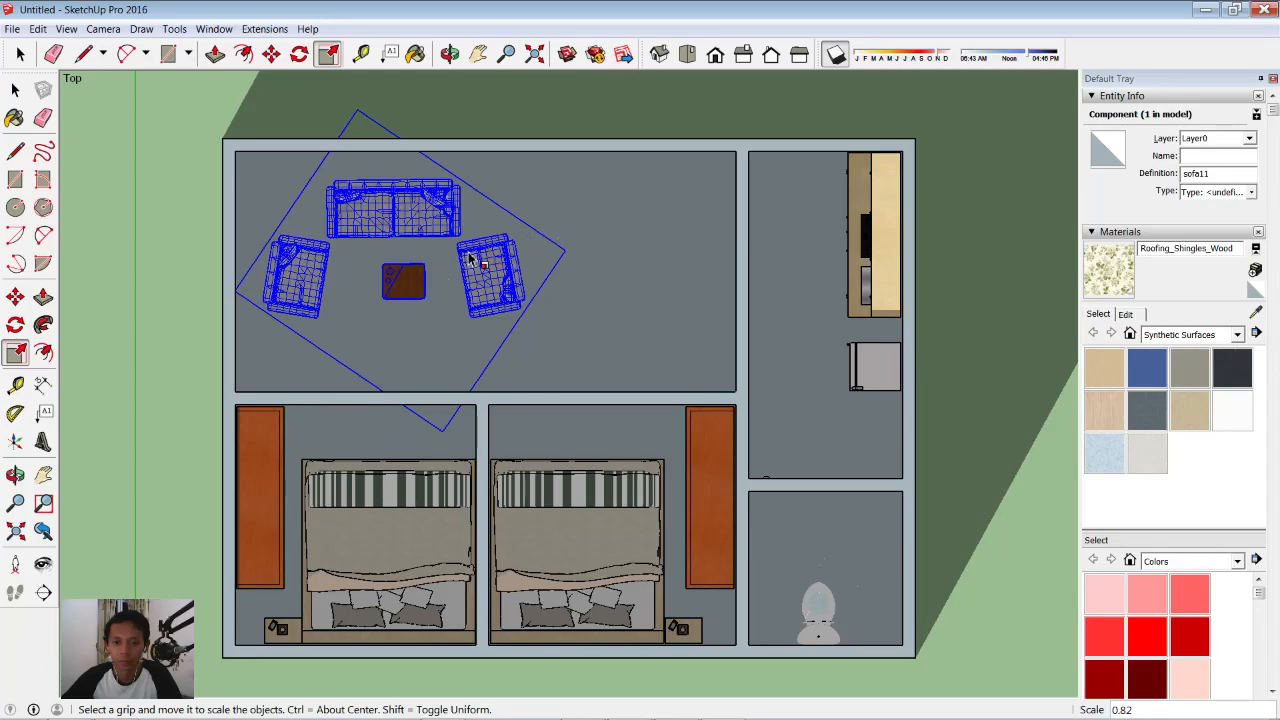
{"action": "left_click", "coordinate": [15, 297]}
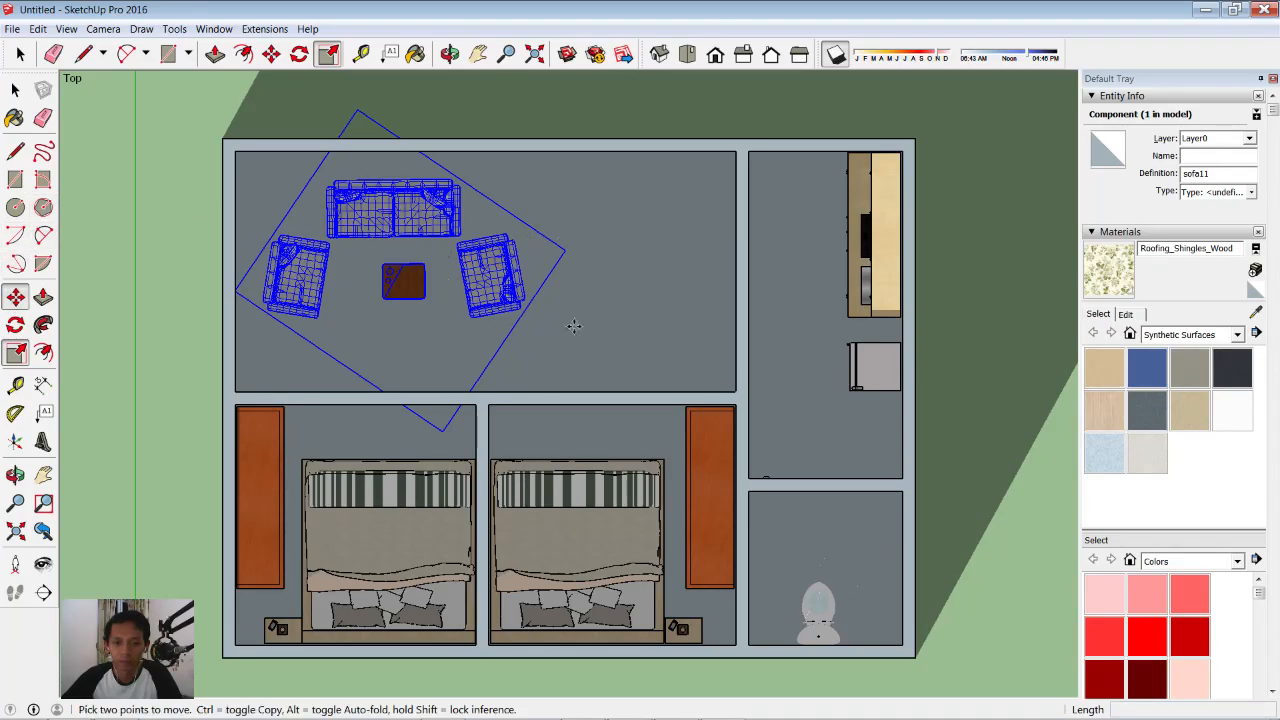
{"action": "left_click", "coordinate": [620, 325]}
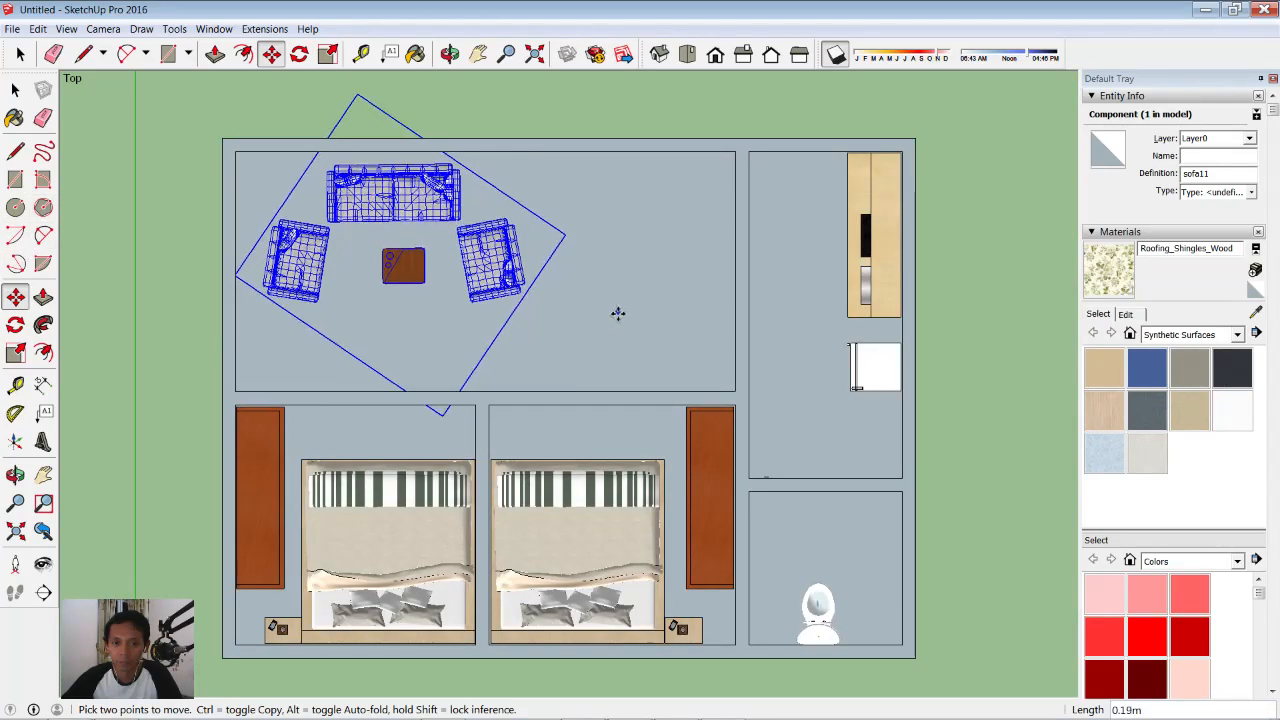
{"action": "middle_click_drag", "start_coordinate": [658, 262], "coordinate": [245, 136]}
{"action": "left_click_drag", "start_coordinate": [353, 195], "coordinate": [525, 292]}
- Rotate the sofa set 180 degrees in top view so the long sofa lies on the bedroom side
{"action": "left_click", "coordinate": [16, 326]}
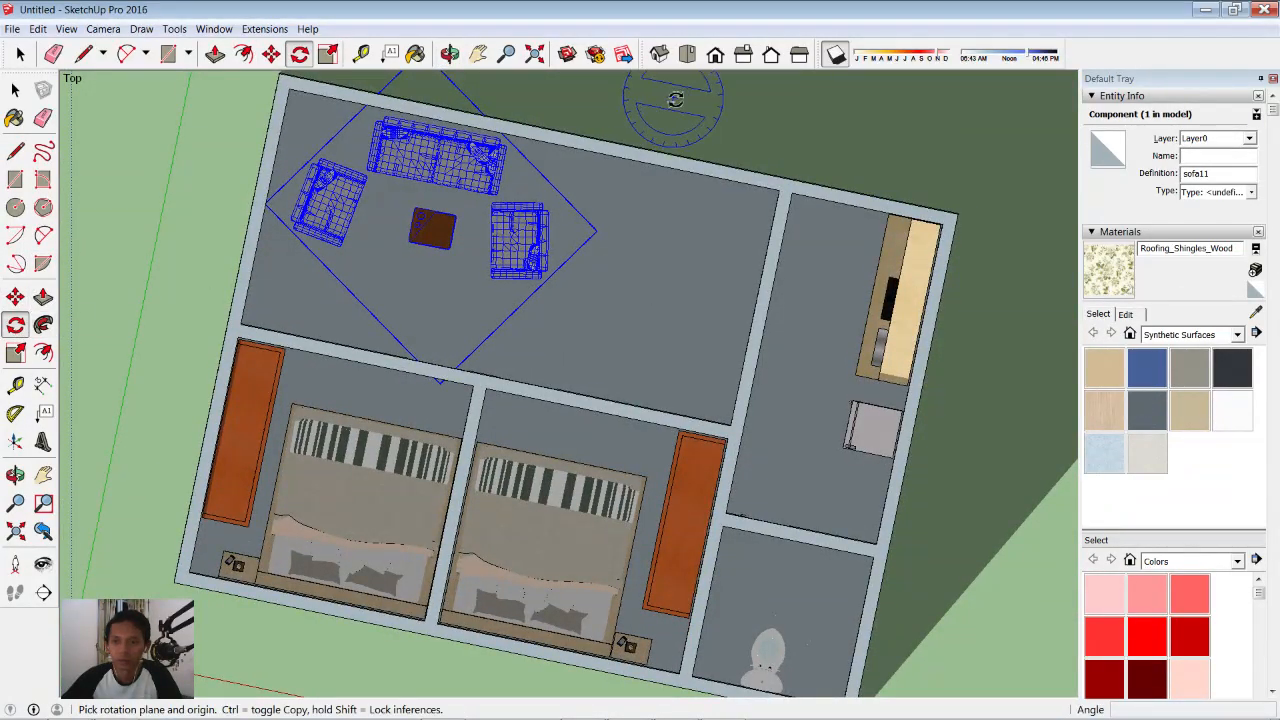
{"action": "left_click", "coordinate": [687, 55]}
{"action": "left_click", "coordinate": [451, 241]}
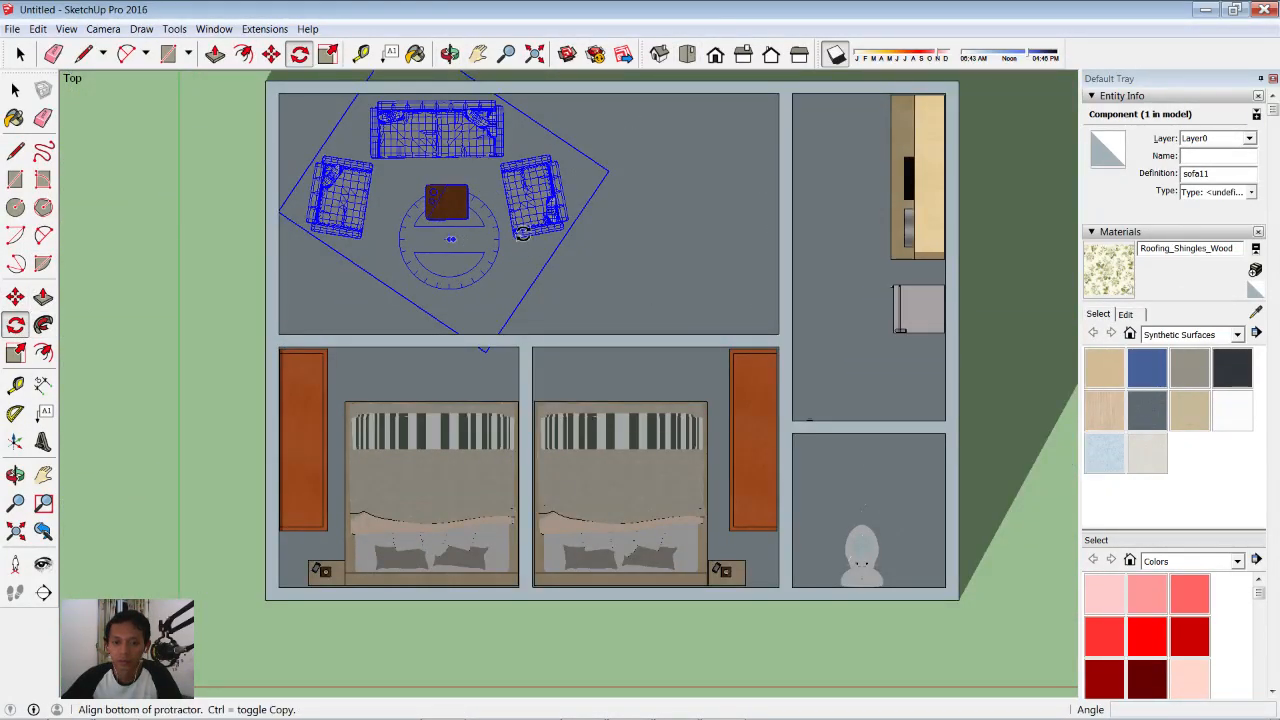
{"action": "left_click", "coordinate": [594, 239]}
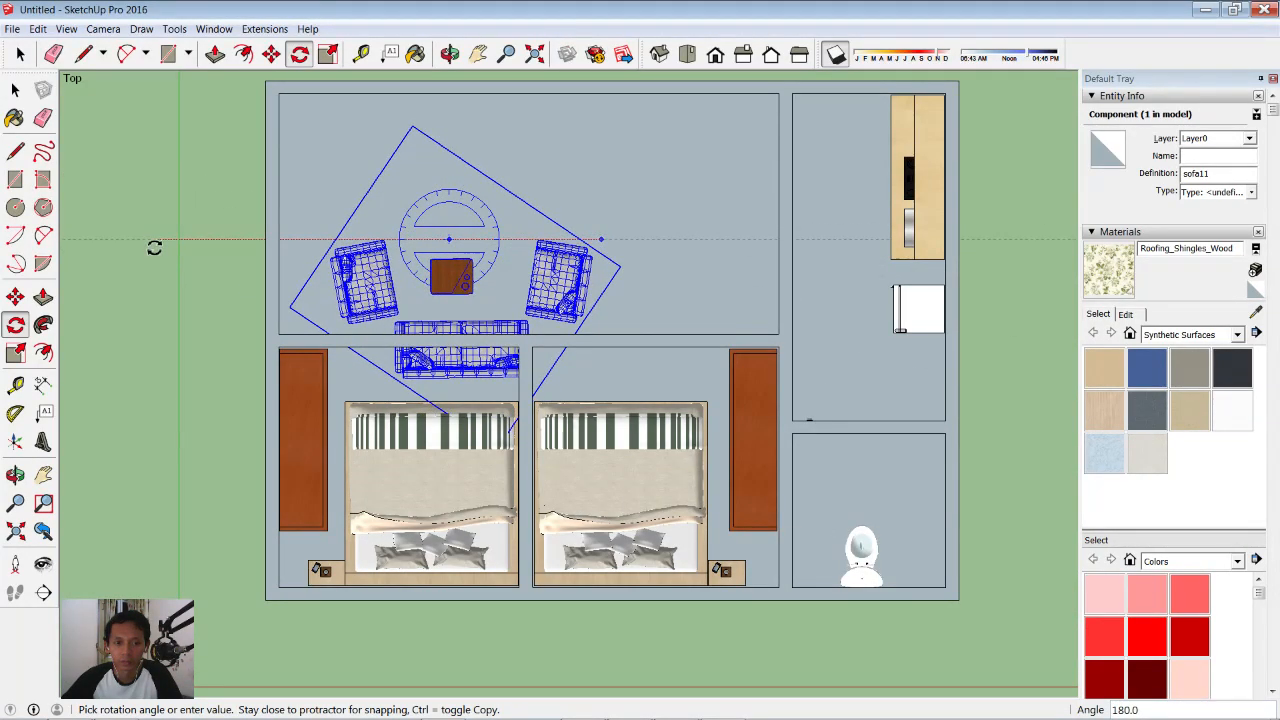
{"action": "left_click", "coordinate": [98, 214]}
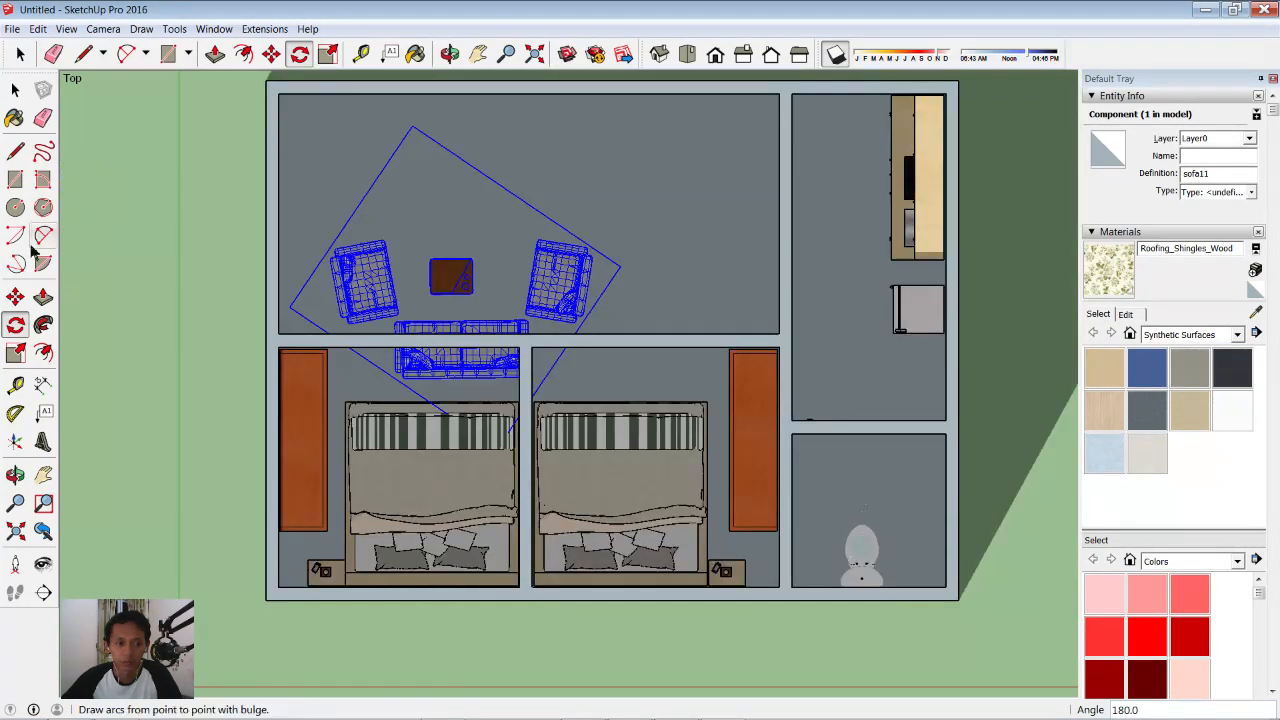
- Move the sofa set about 0.84 m so the long sofa stands inside the large room by the bedroom wall, and clear the selection
{"action": "left_click", "coordinate": [15, 297]}
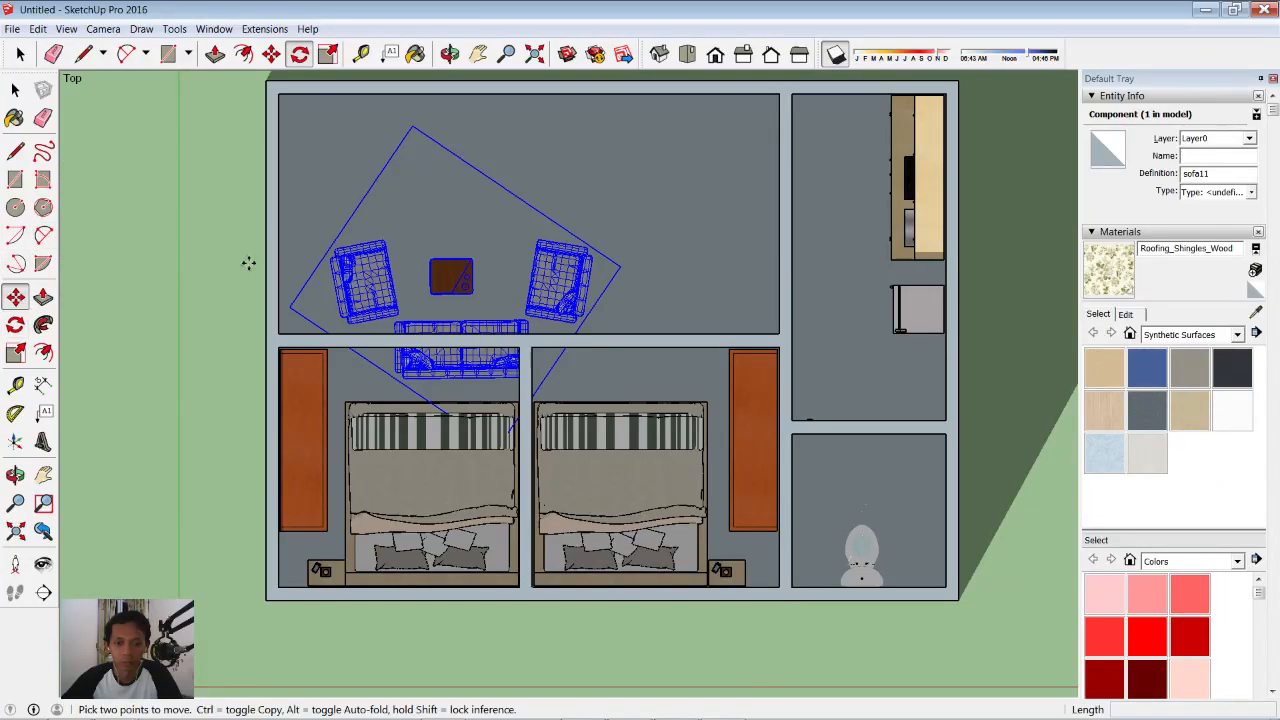
{"action": "left_click", "coordinate": [669, 236]}
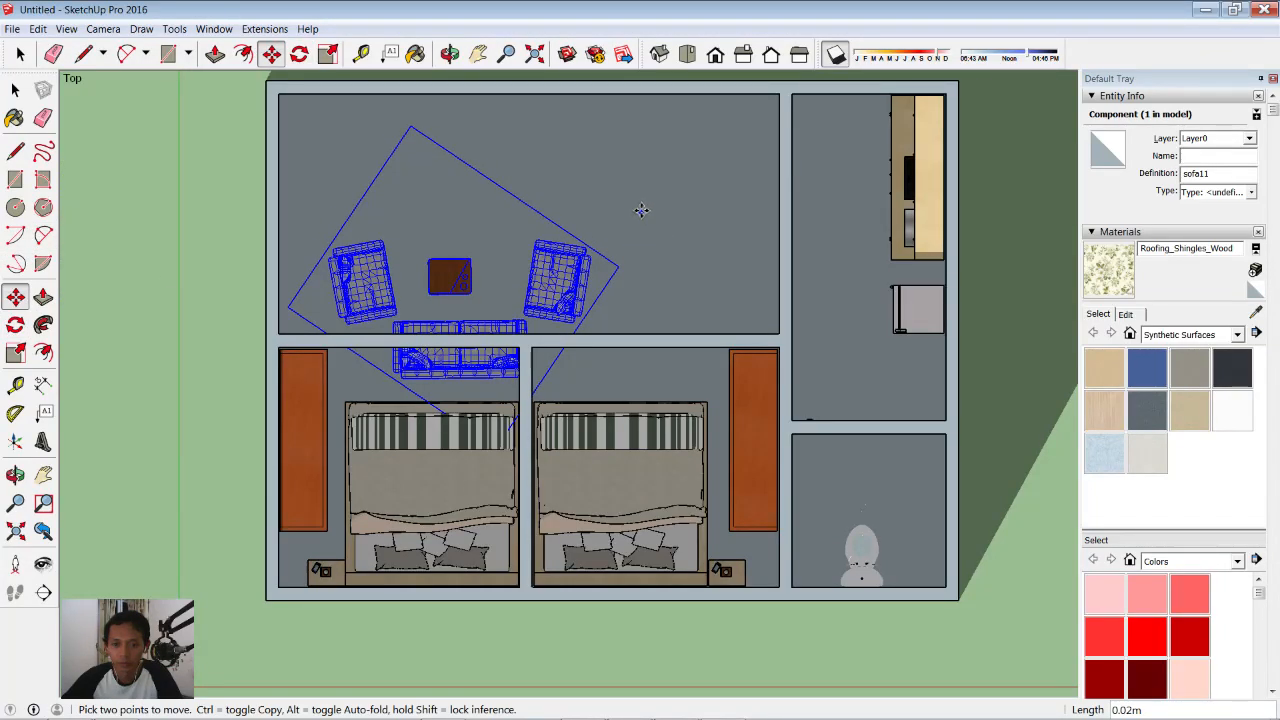
{"action": "left_click", "coordinate": [638, 225]}
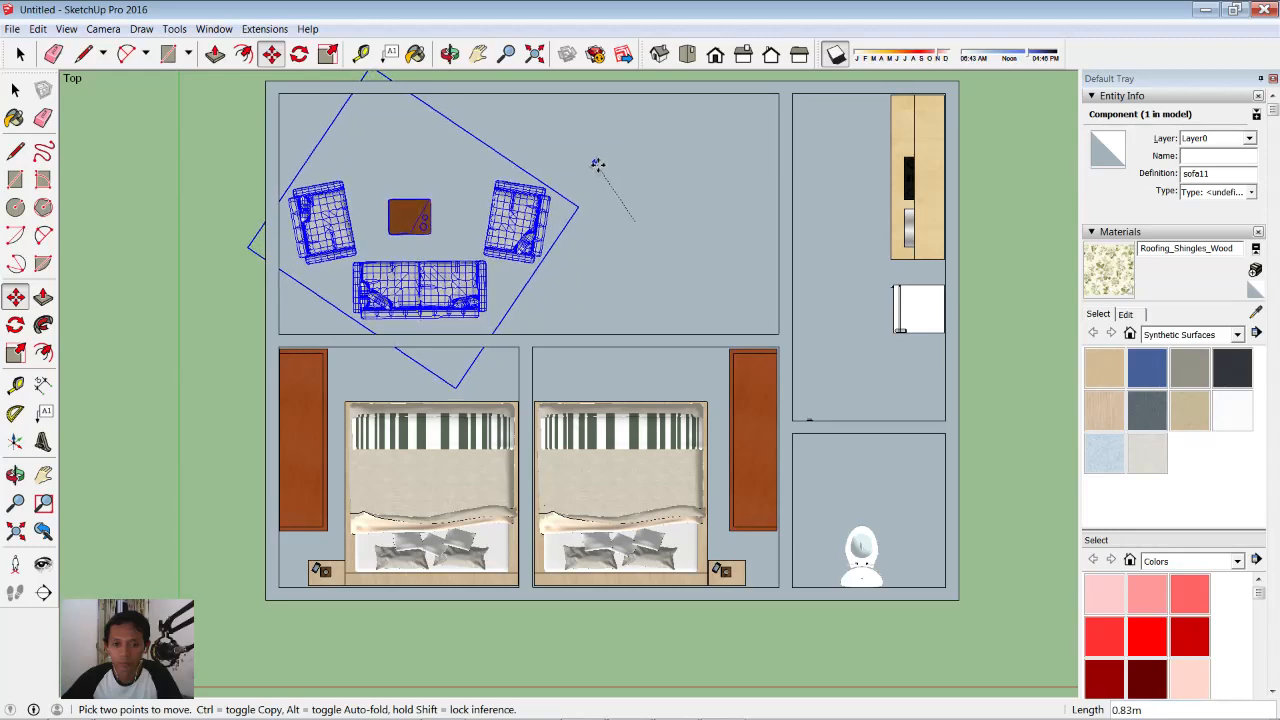
{"action": "left_click", "coordinate": [670, 204]}
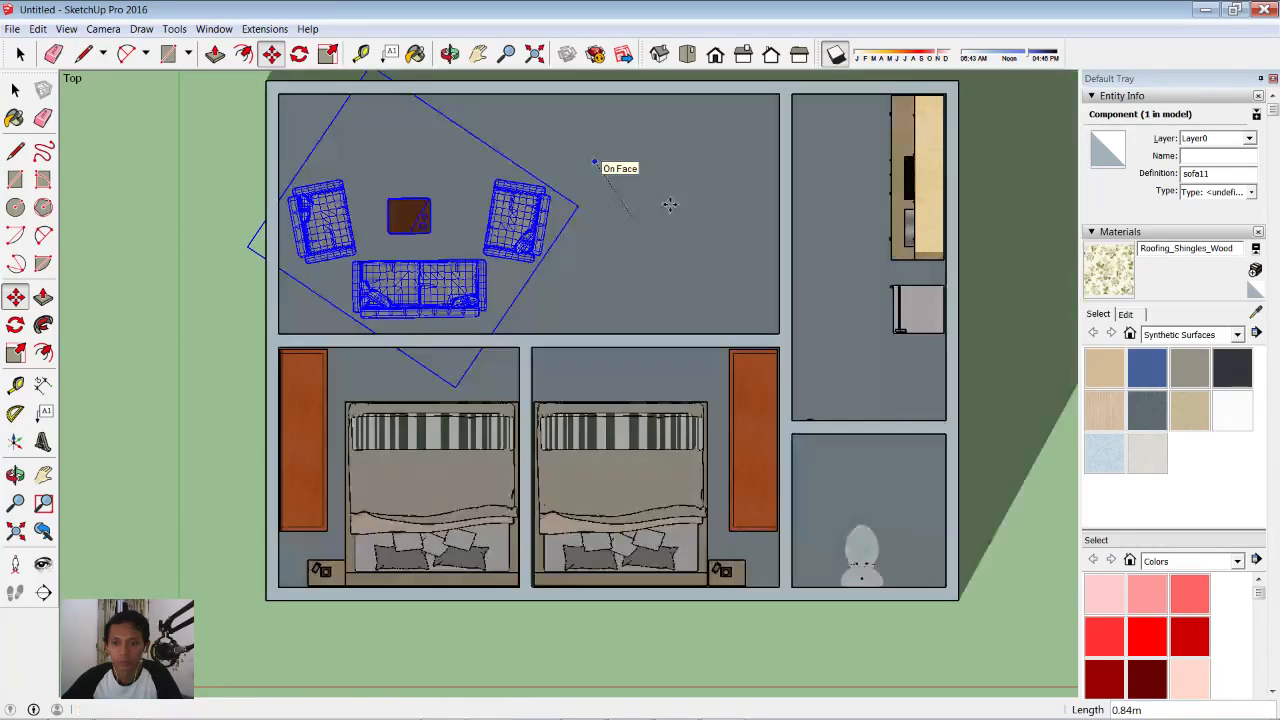
{"action": "scroll", "coordinate": [684, 207], "scroll_direction": "down", "scroll_amount": 2}
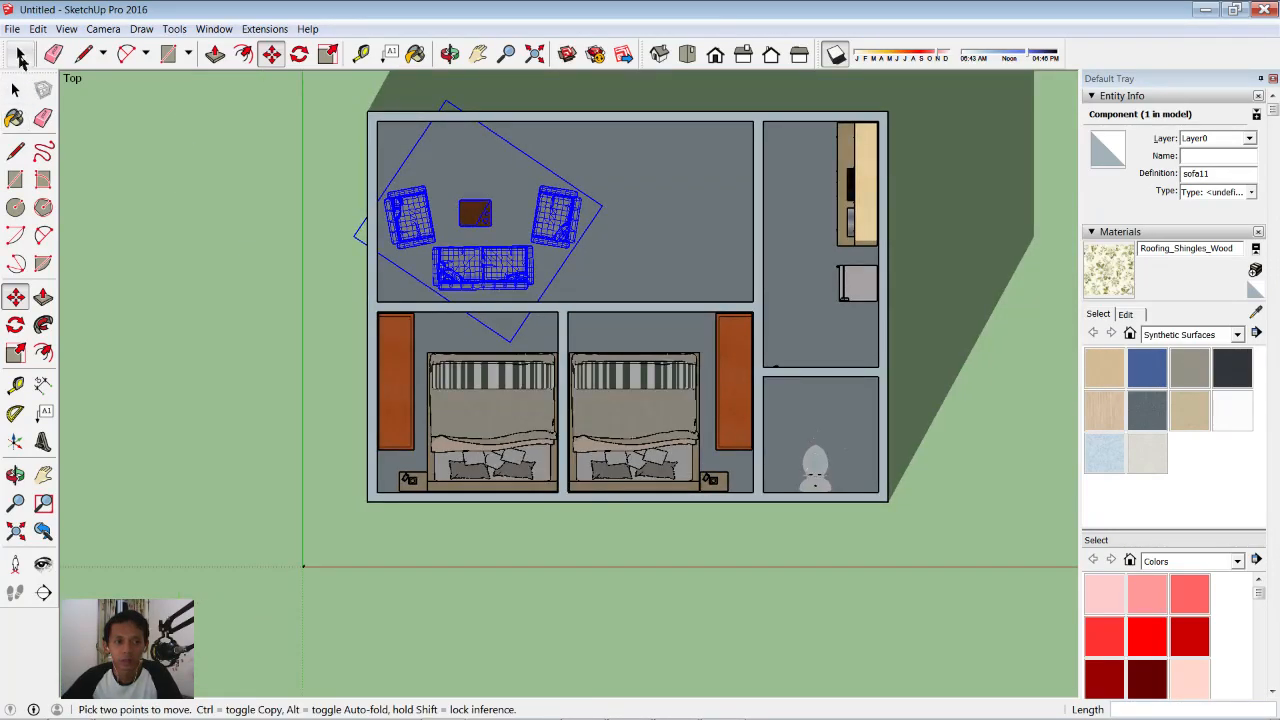
{"action": "left_click", "coordinate": [20, 54]}
{"action": "left_click", "coordinate": [280, 228]}
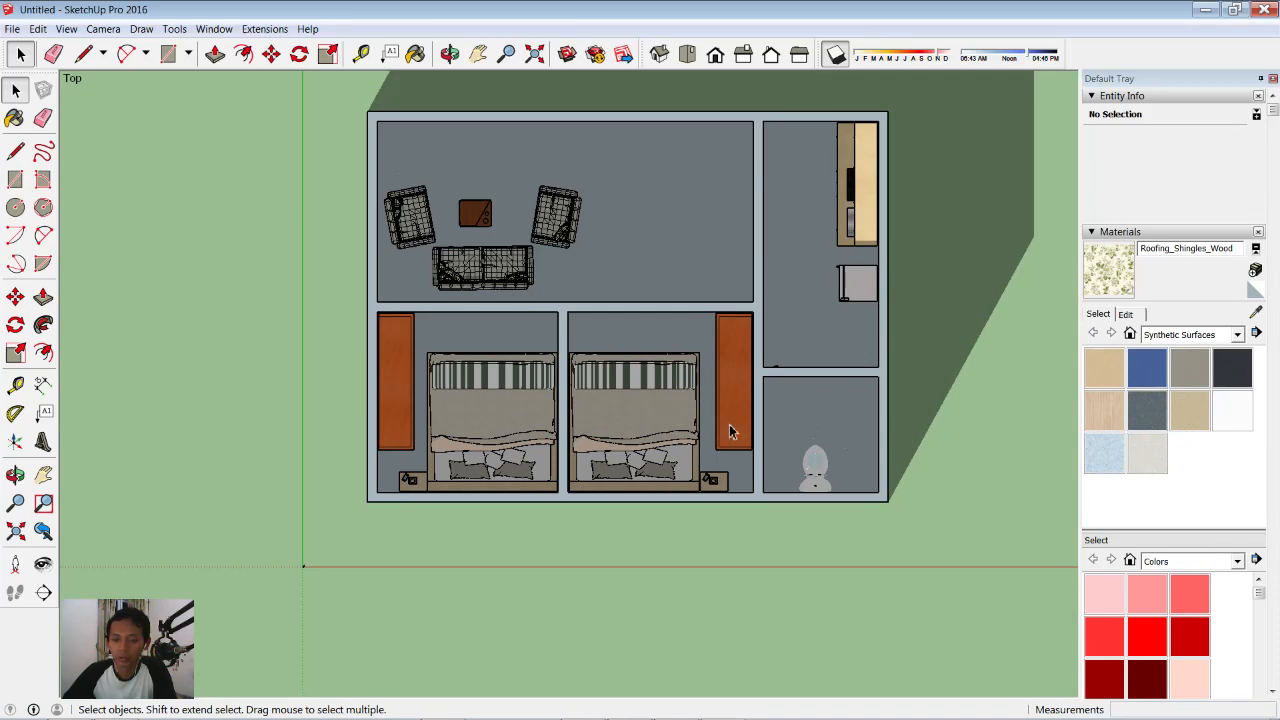
{"action": "mouse_move", "coordinate": [727, 718]}
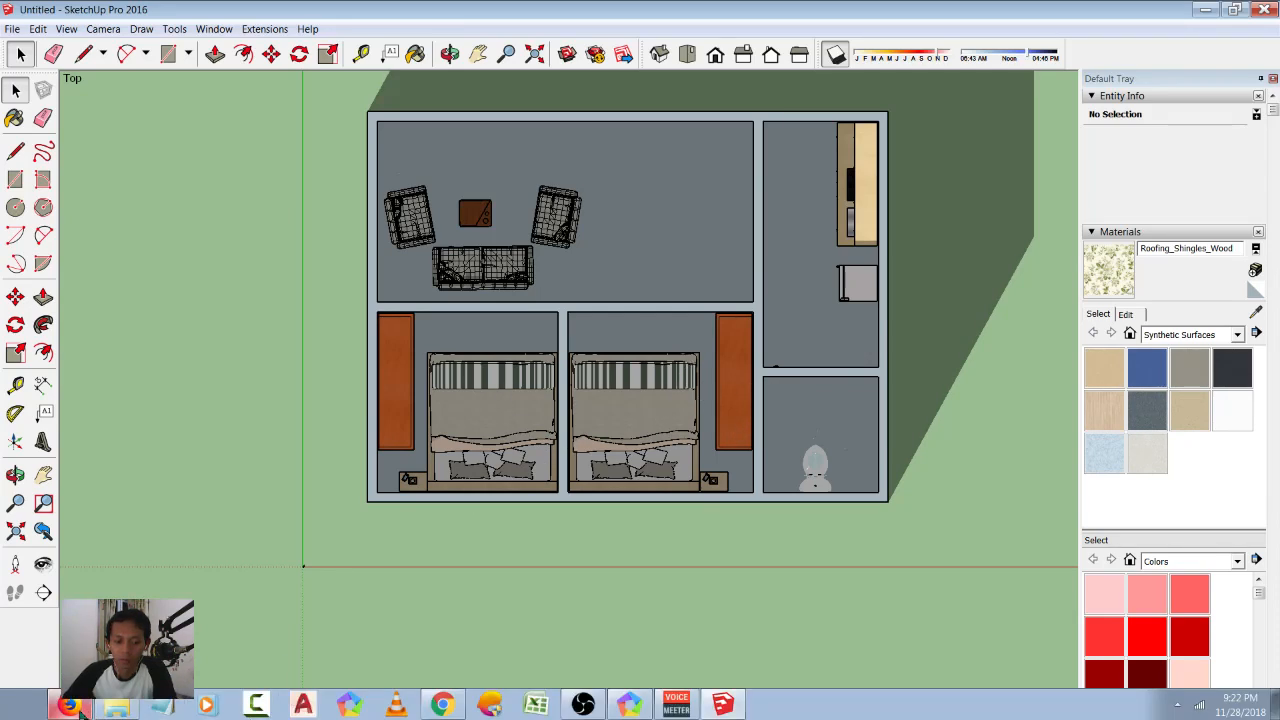
{"action": "left_click", "coordinate": [11, 29]}
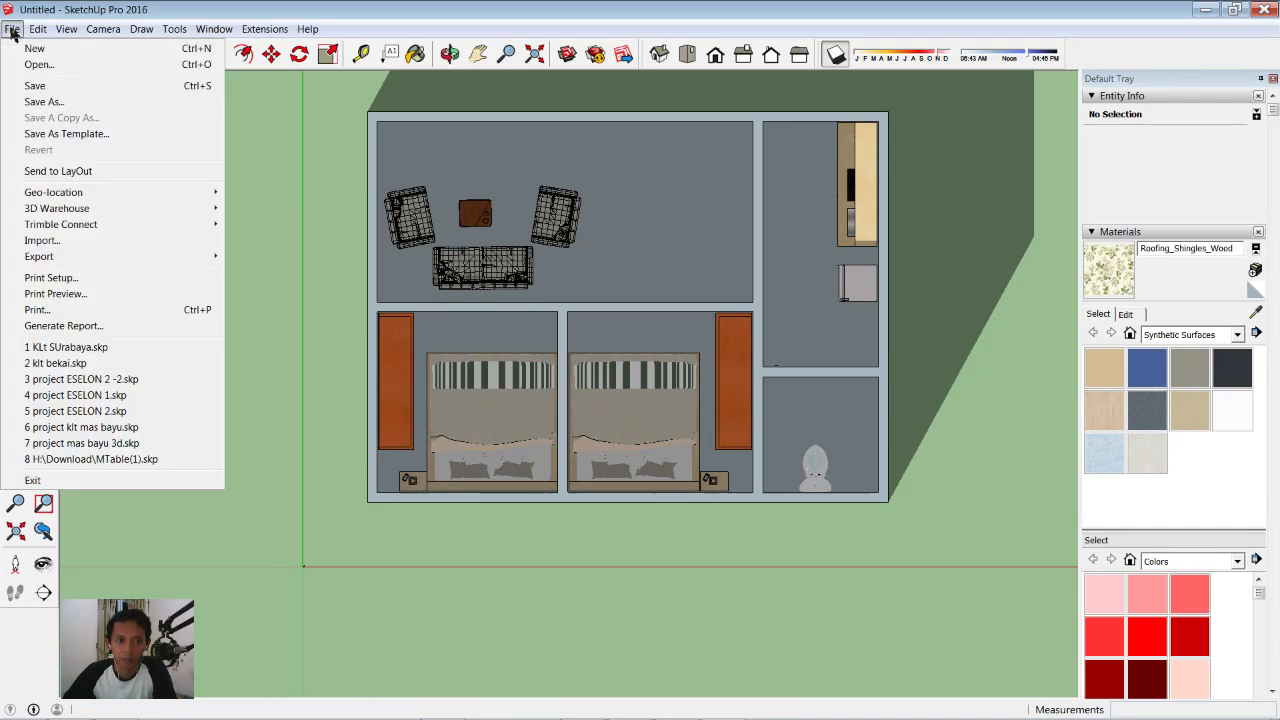
{"action": "mouse_move", "coordinate": [90, 212]}
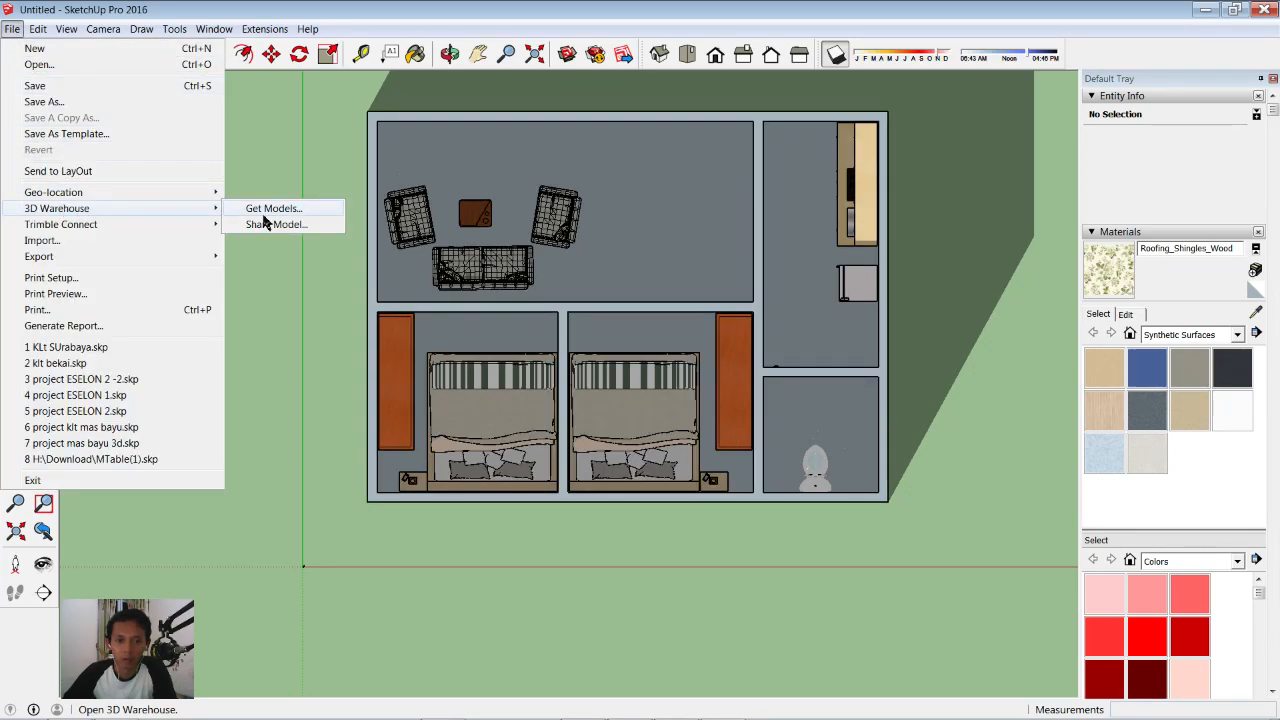
{"action": "left_click", "coordinate": [328, 388]}
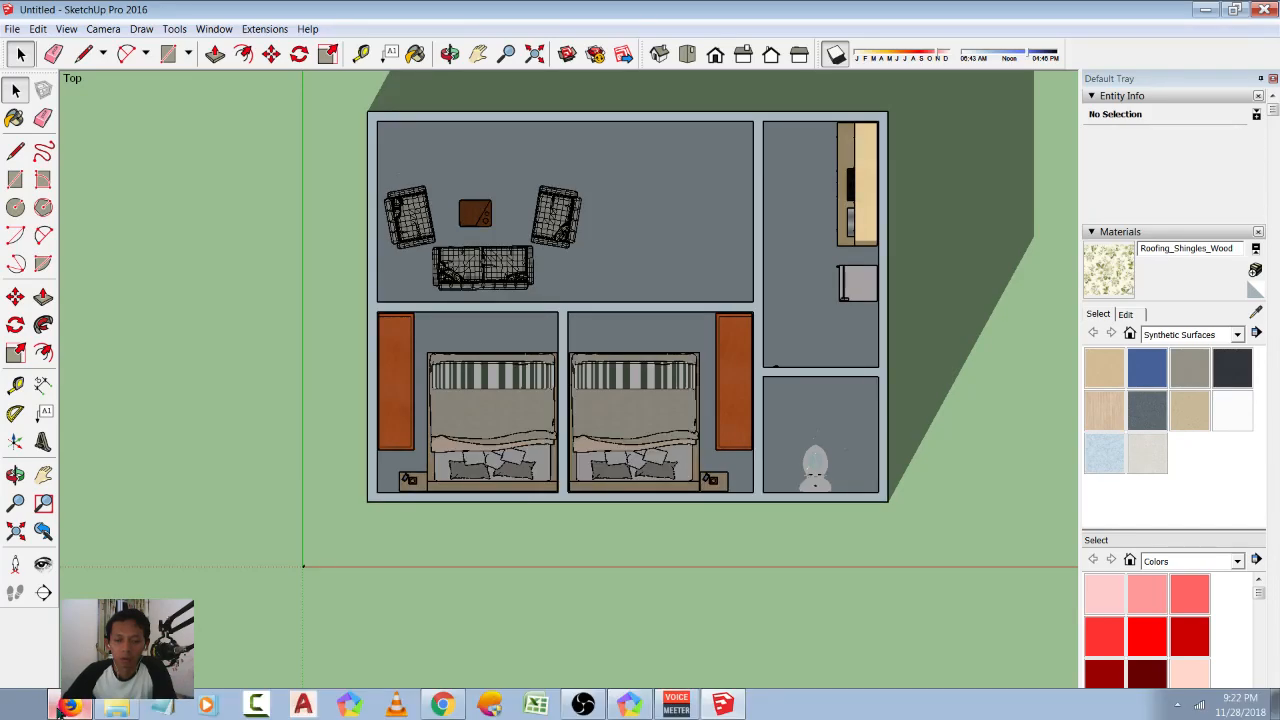
- Switch to the Firefox window with 3D Warehouse and search its models for CHAIR
{"action": "left_click", "coordinate": [355, 706]}
{"action": "left_click", "coordinate": [990, 216]}
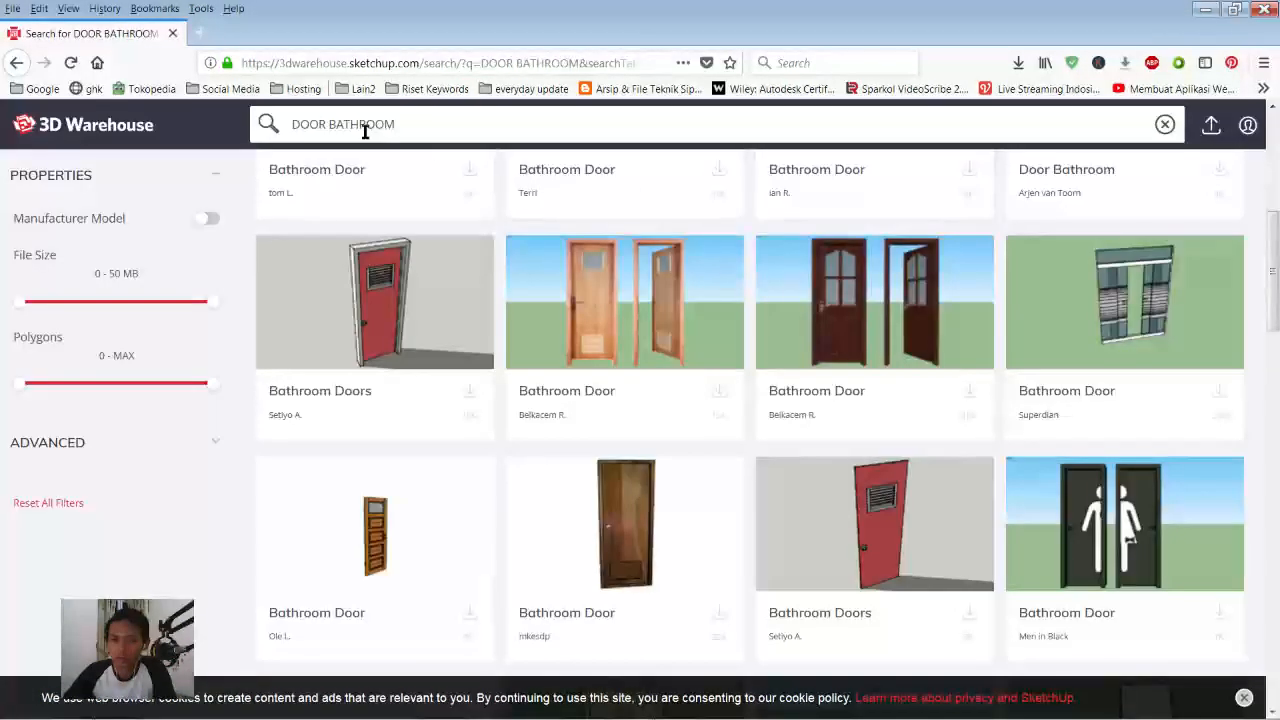
{"action": "scroll", "coordinate": [763, 320], "scroll_direction": "up", "scroll_amount": 3}
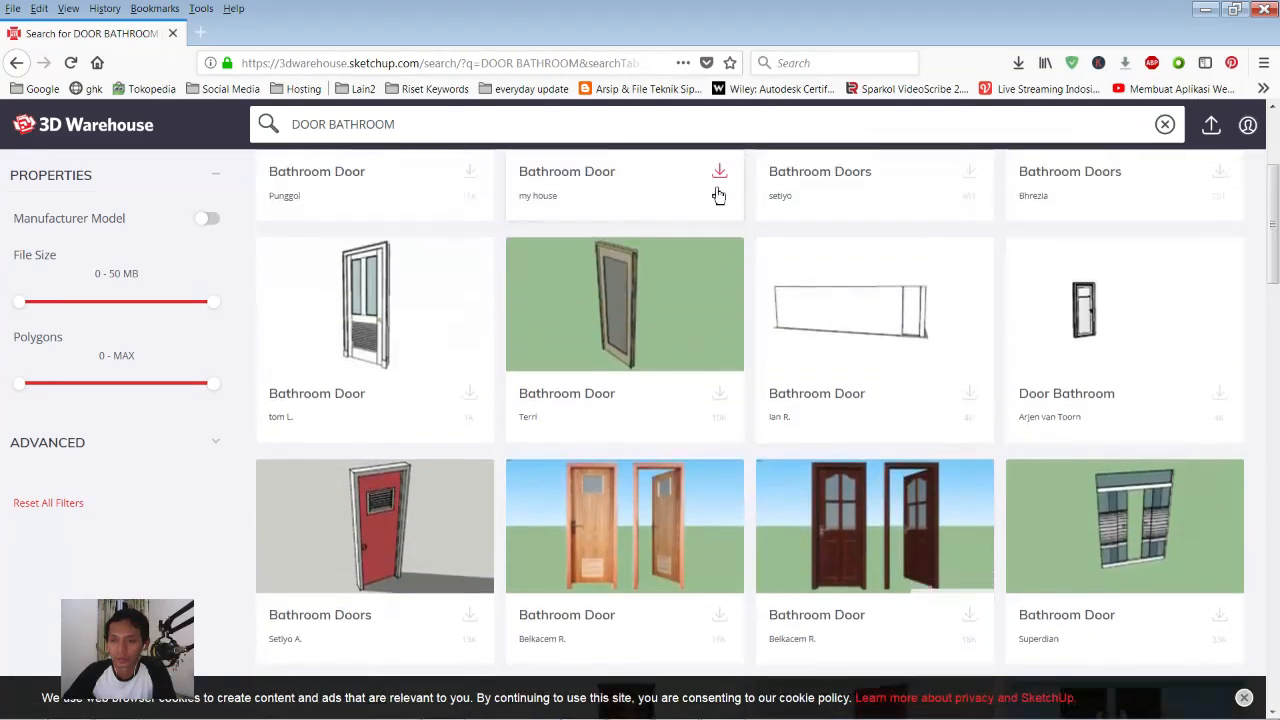
{"action": "scroll", "coordinate": [718, 195], "scroll_direction": "up", "scroll_amount": 1}
{"action": "left_click_drag", "start_coordinate": [388, 127], "coordinate": [258, 126]}
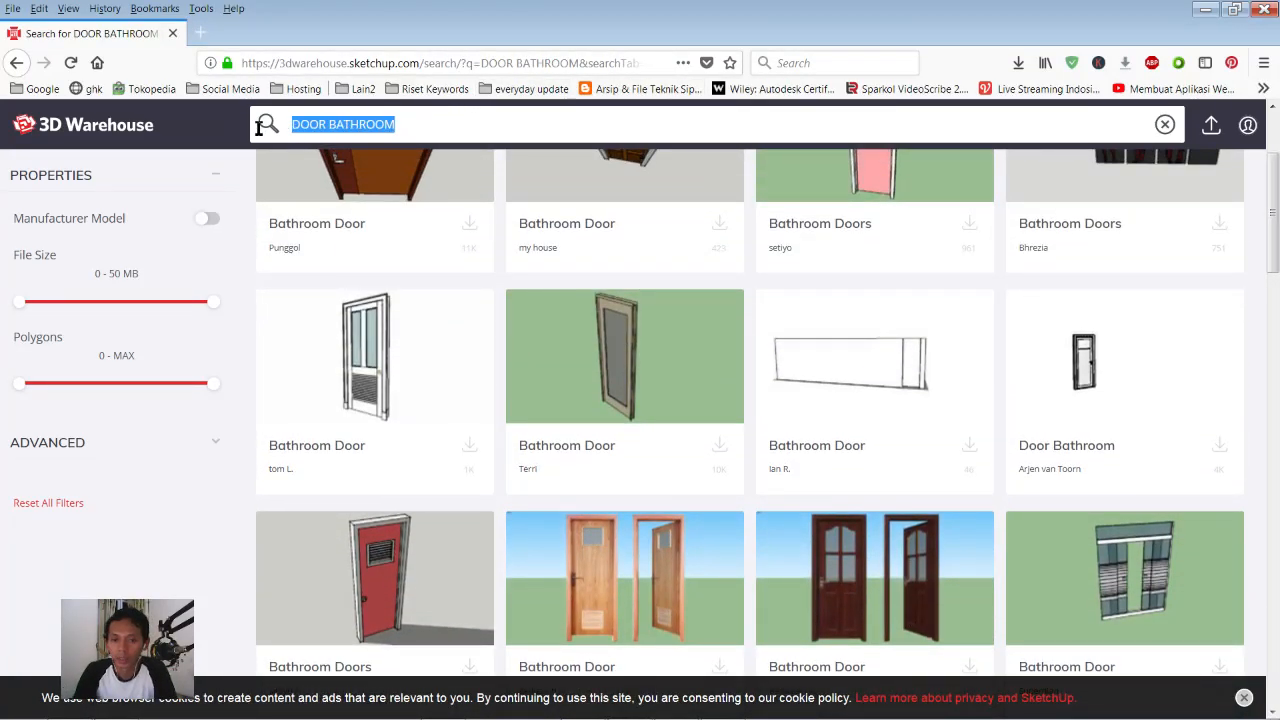
{"action": "type", "text": "CHAIR"}
{"action": "key", "text": "Return"}
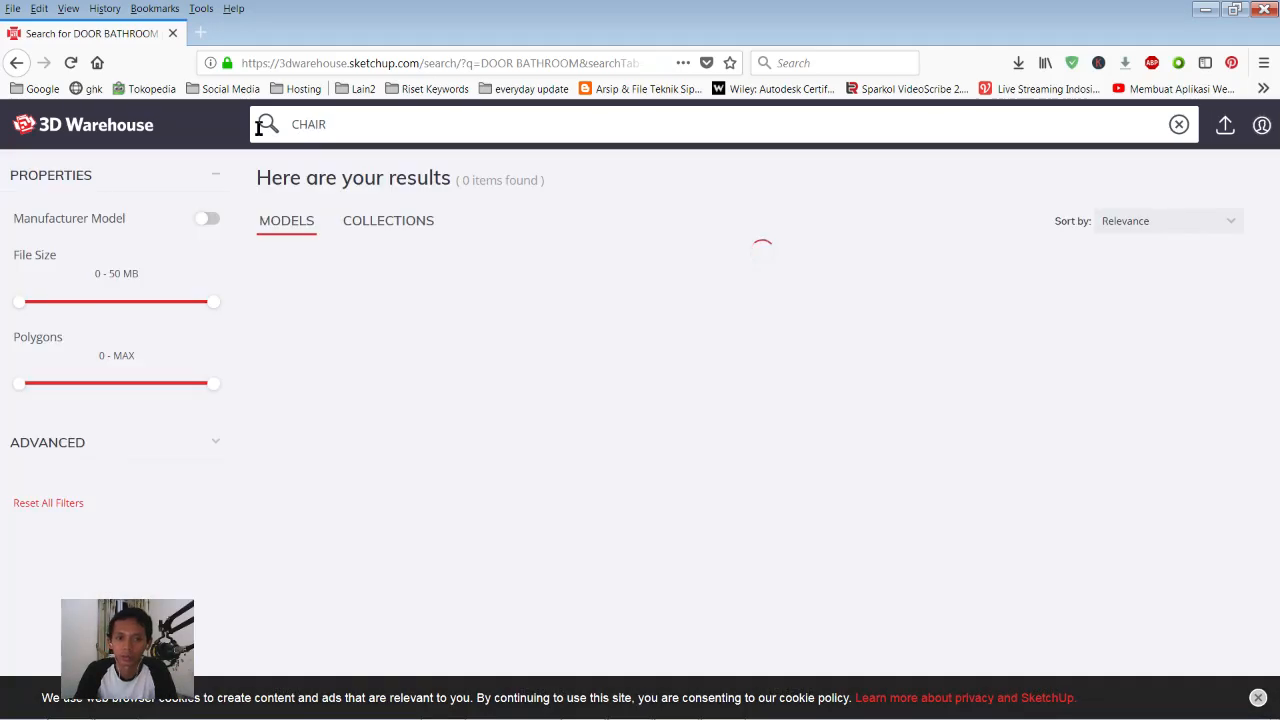
- Look through the chair results and refine the model search to CHAIR 4
{"action": "scroll", "coordinate": [840, 286], "scroll_direction": "down", "scroll_amount": 8}
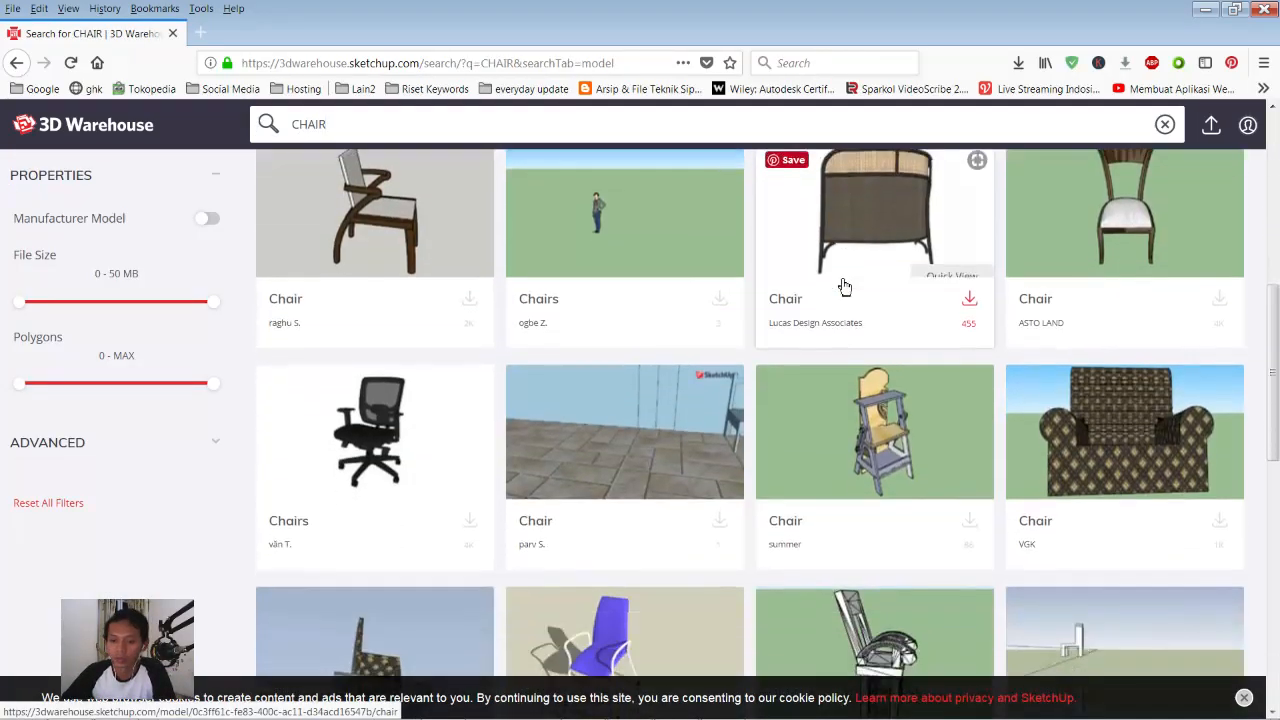
{"action": "scroll", "coordinate": [838, 285], "scroll_direction": "up", "scroll_amount": 4}
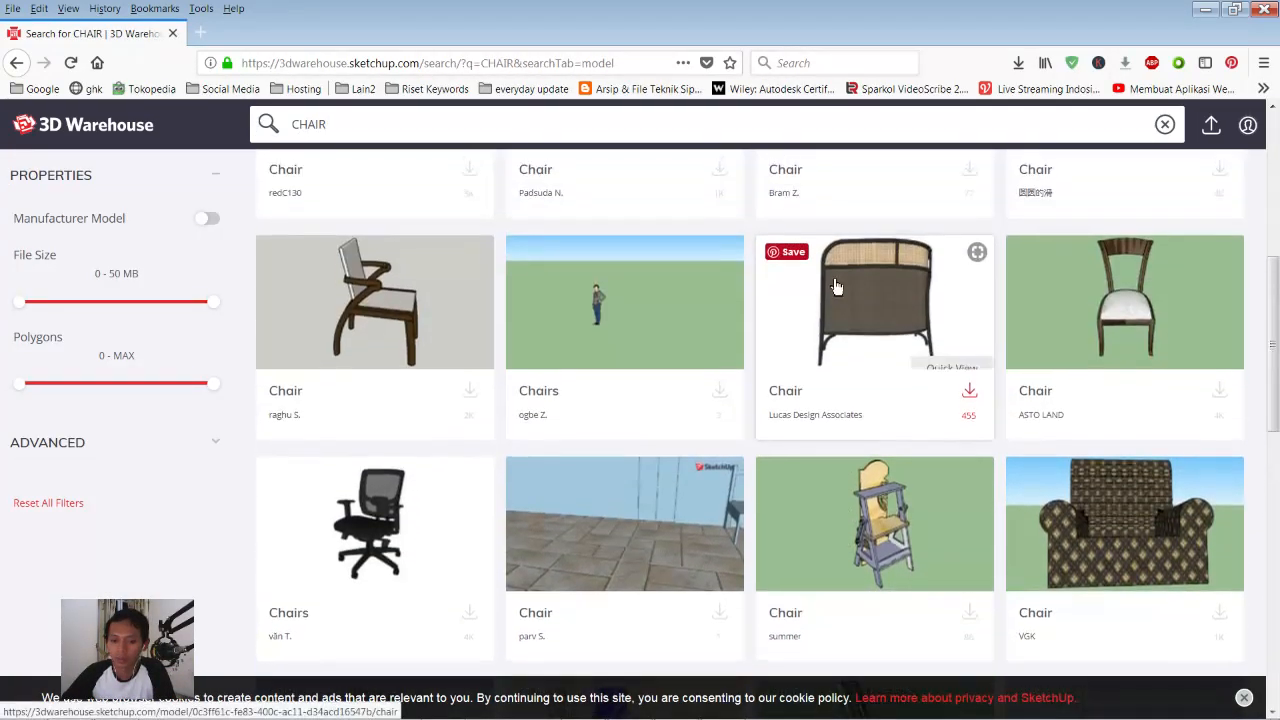
{"action": "left_click", "coordinate": [413, 127]}
{"action": "type", "text": "4"}
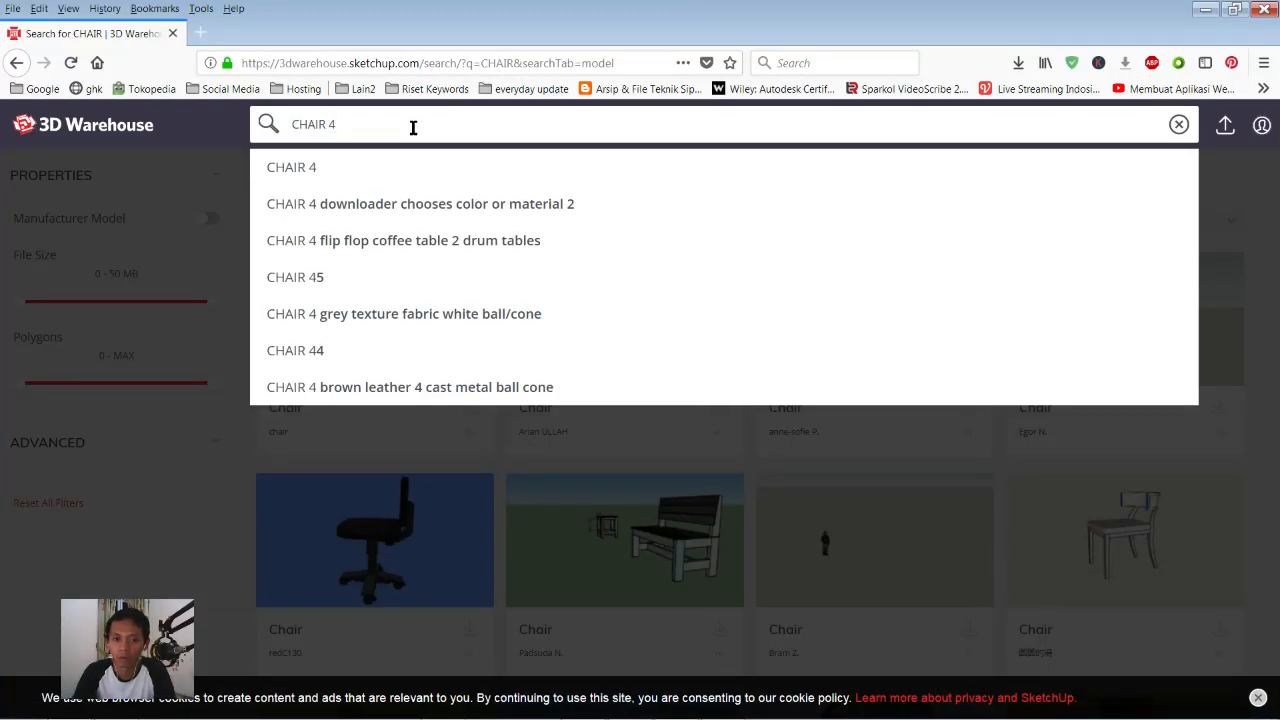
{"action": "key", "text": "Return"}
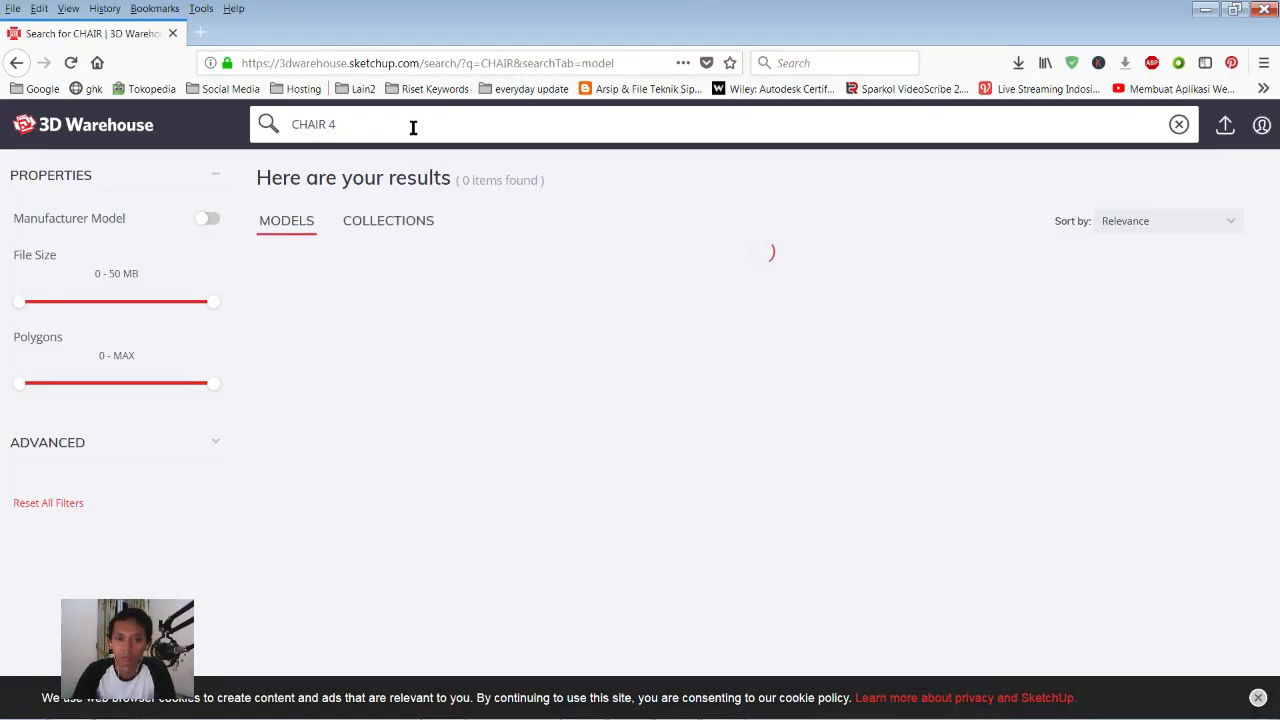
- Find the "Table and 4 chairs" model in the results and download it as a SketchUp 2016 model file
{"action": "scroll", "coordinate": [725, 245], "scroll_direction": "down", "scroll_amount": 5}
{"action": "scroll", "coordinate": [731, 270], "scroll_direction": "down", "scroll_amount": 3}
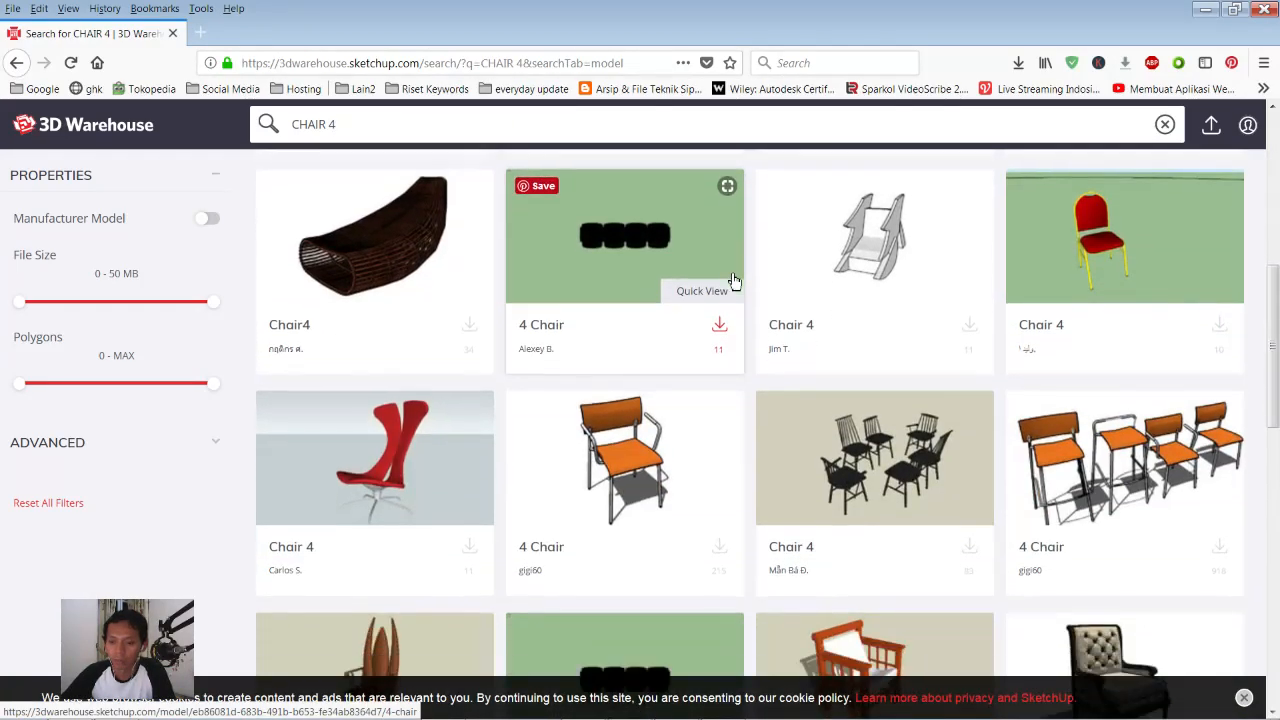
{"action": "scroll", "coordinate": [960, 300], "scroll_direction": "down", "scroll_amount": 8}
{"action": "scroll", "coordinate": [893, 373], "scroll_direction": "down", "scroll_amount": 10}
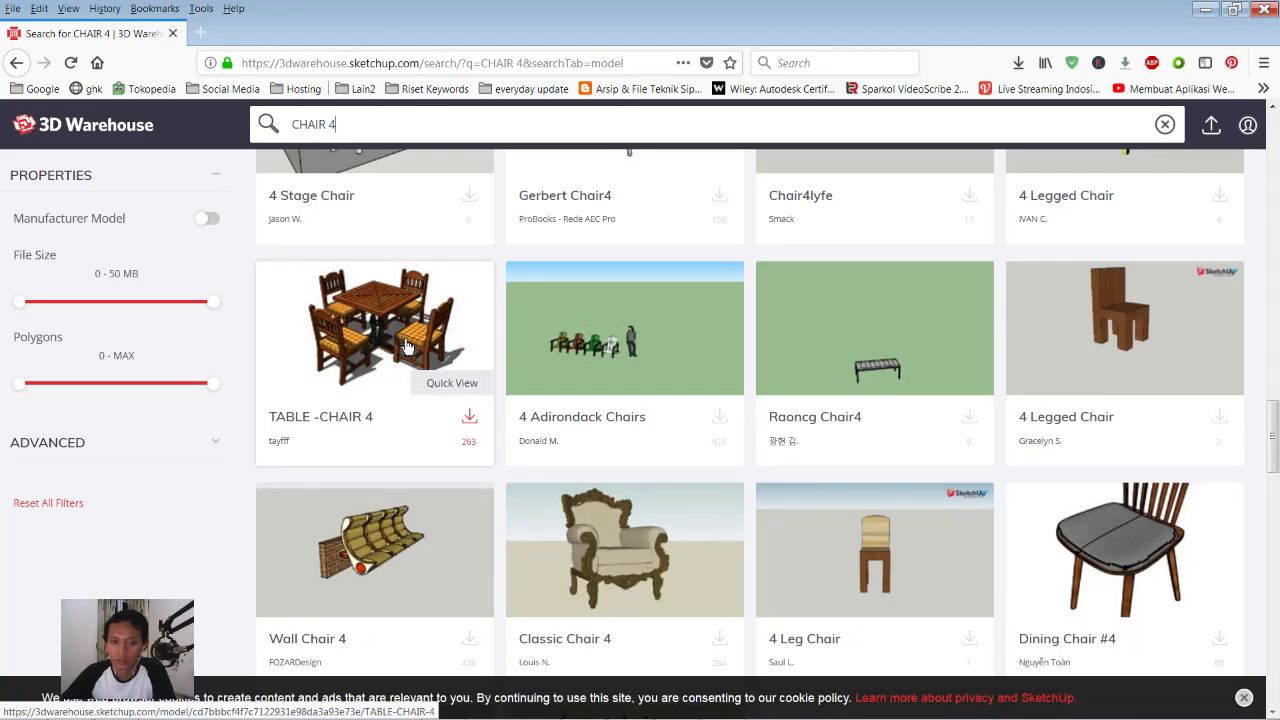
{"action": "scroll", "coordinate": [500, 365], "scroll_direction": "down", "scroll_amount": 8}
{"action": "scroll", "coordinate": [594, 372], "scroll_direction": "up", "scroll_amount": 2}
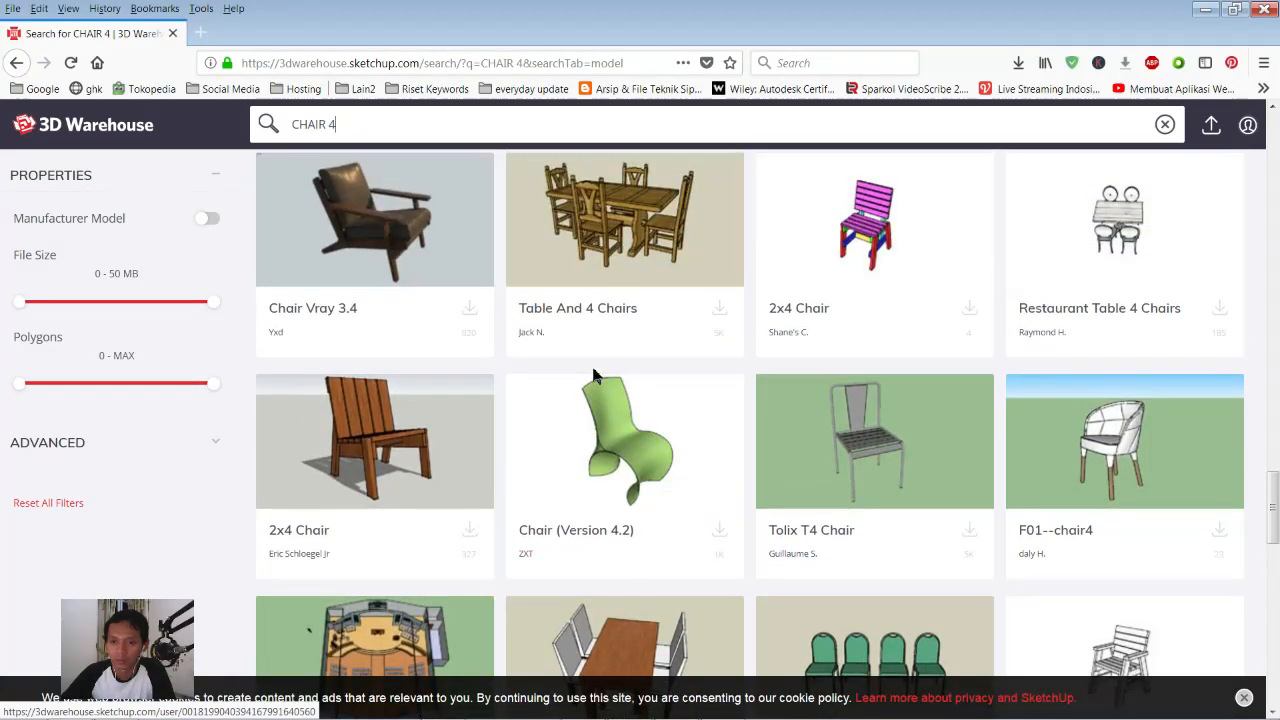
{"action": "scroll", "coordinate": [690, 200], "scroll_direction": "up", "scroll_amount": 2}
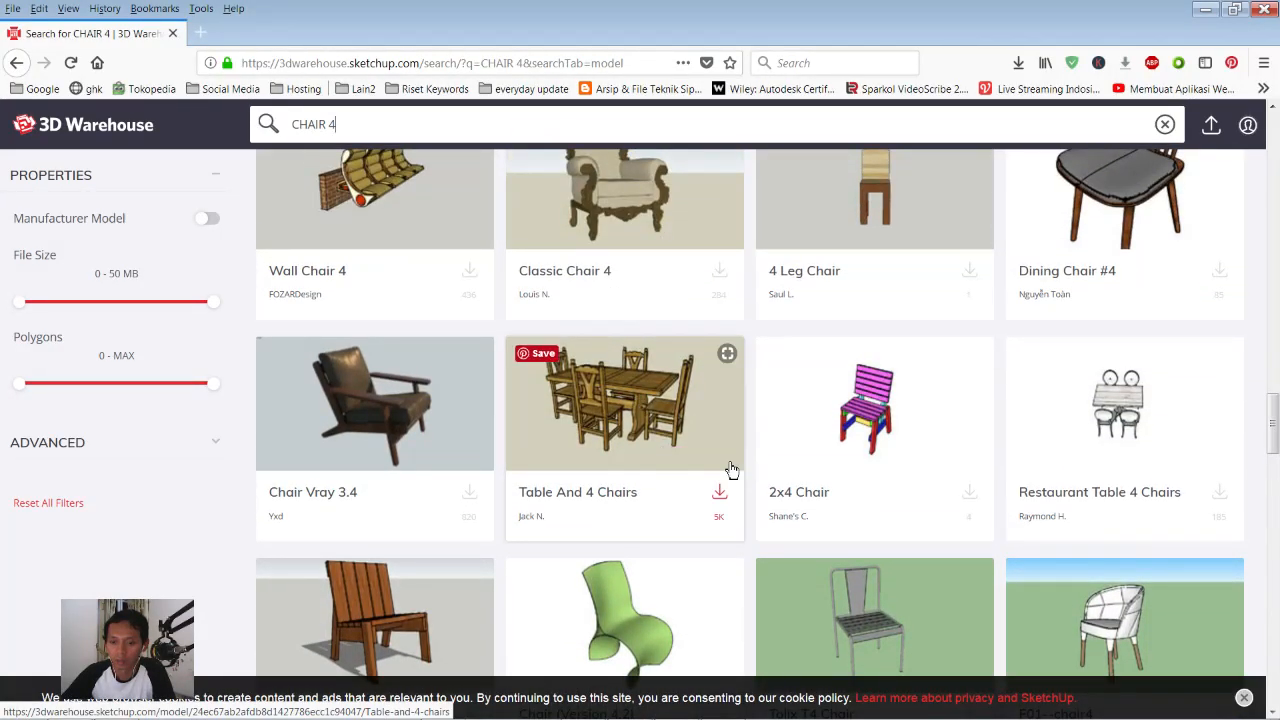
{"action": "left_click", "coordinate": [703, 461]}
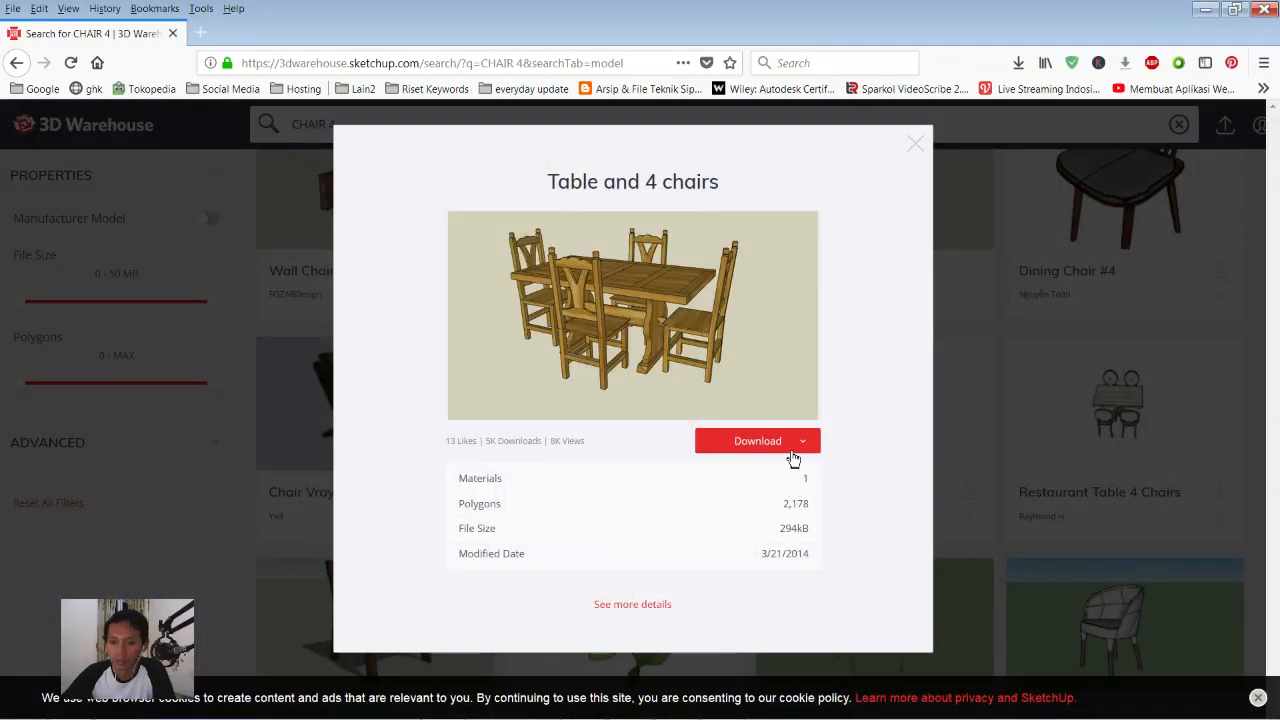
{"action": "left_click", "coordinate": [810, 452]}
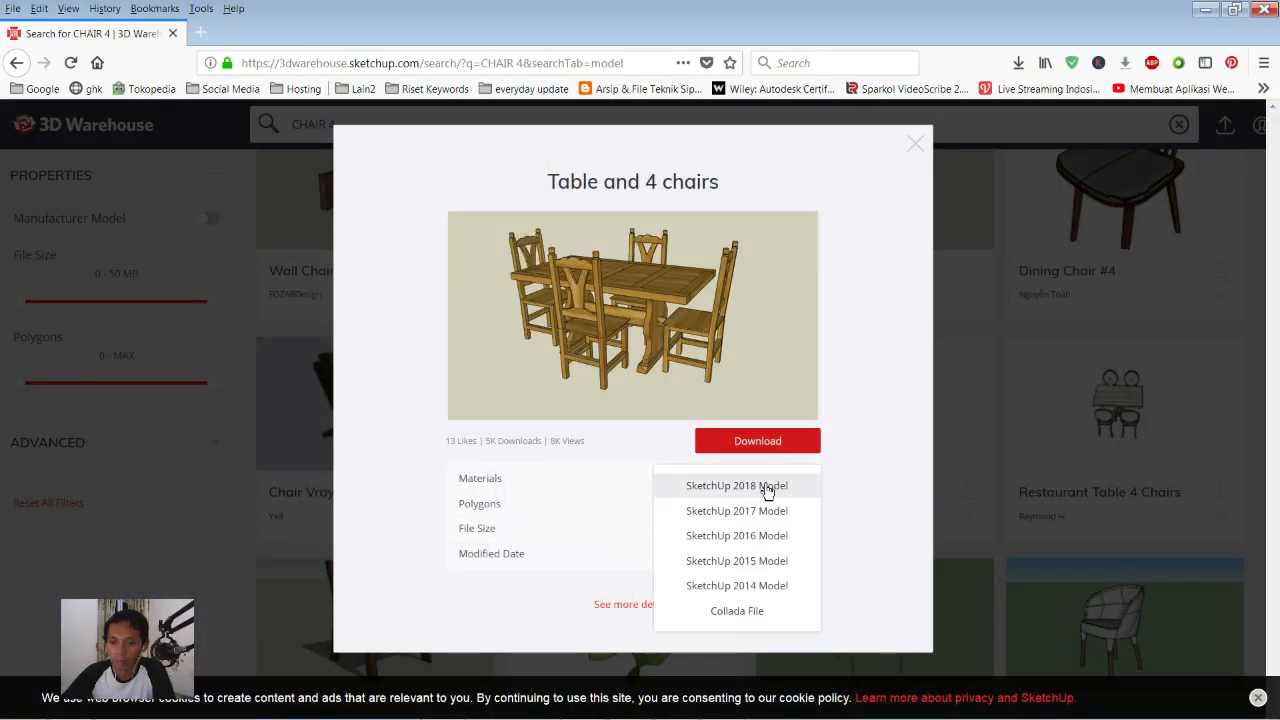
{"action": "left_click", "coordinate": [737, 536]}
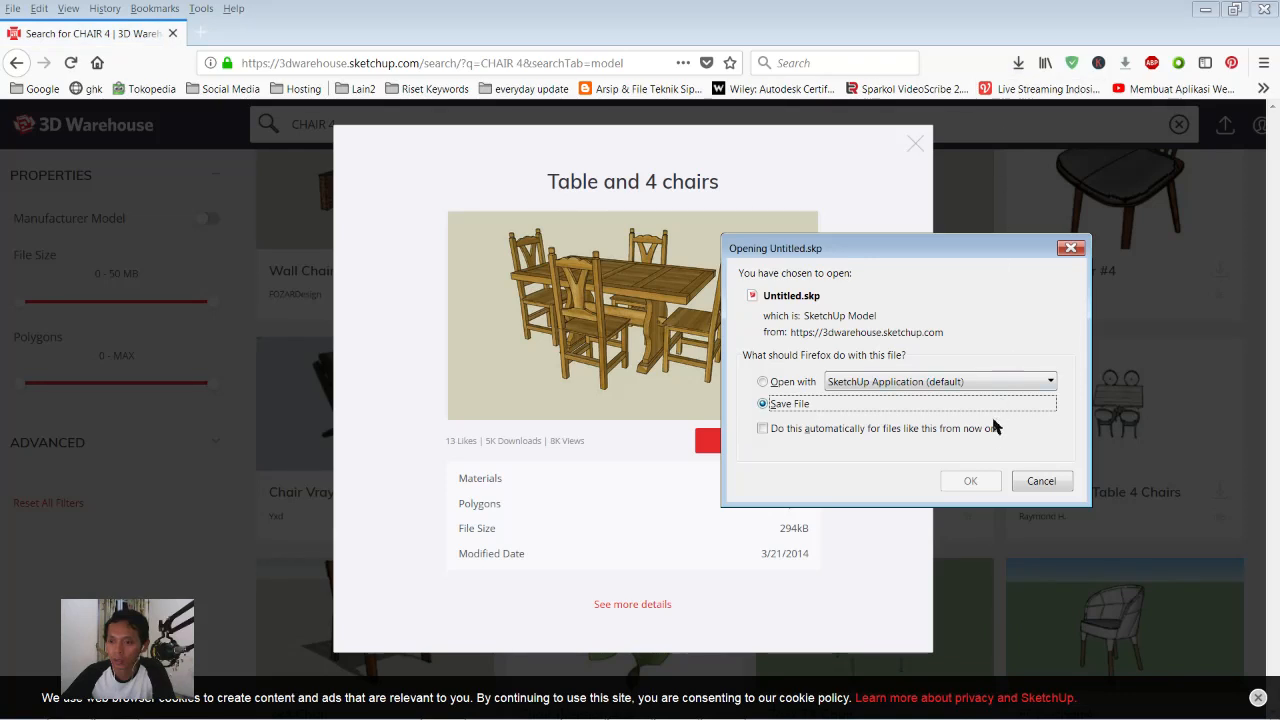
{"action": "left_click", "coordinate": [972, 484]}
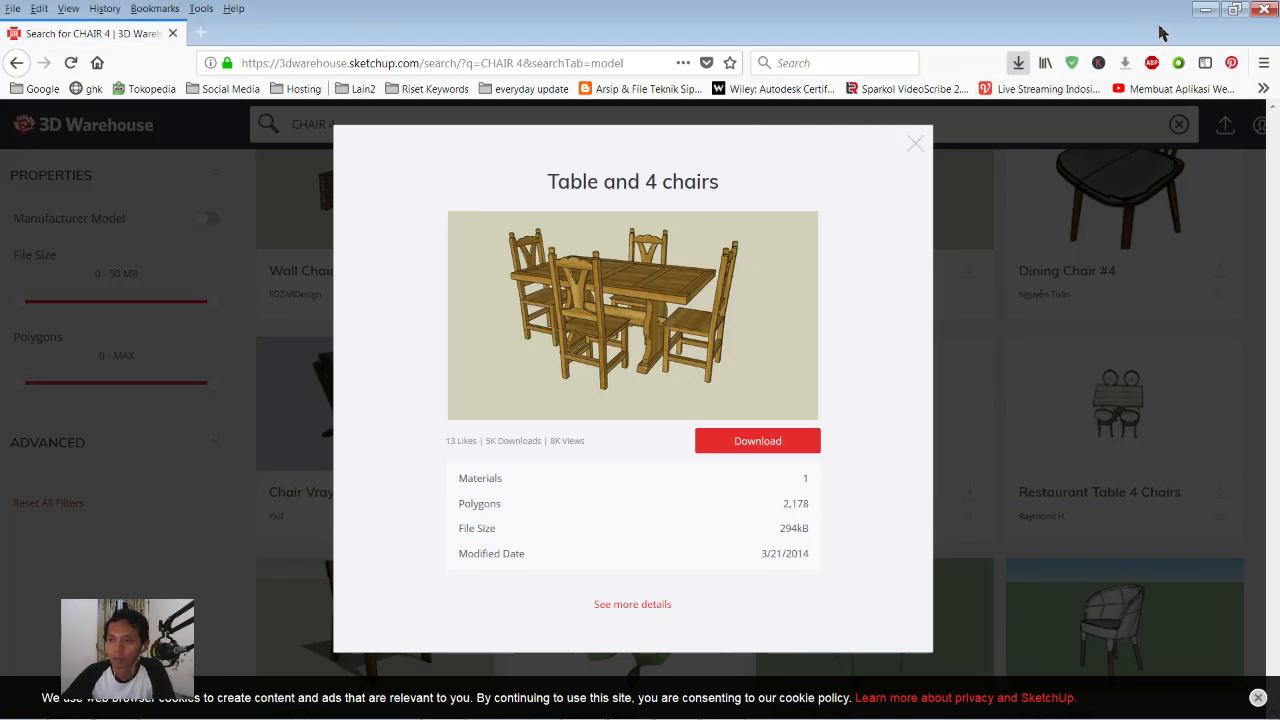
- Switch back to SketchUp, import Untitled(4).skp and place the dining set in the large room, between the sofa set and the kitchen wall
{"action": "left_click", "coordinate": [1206, 10]}
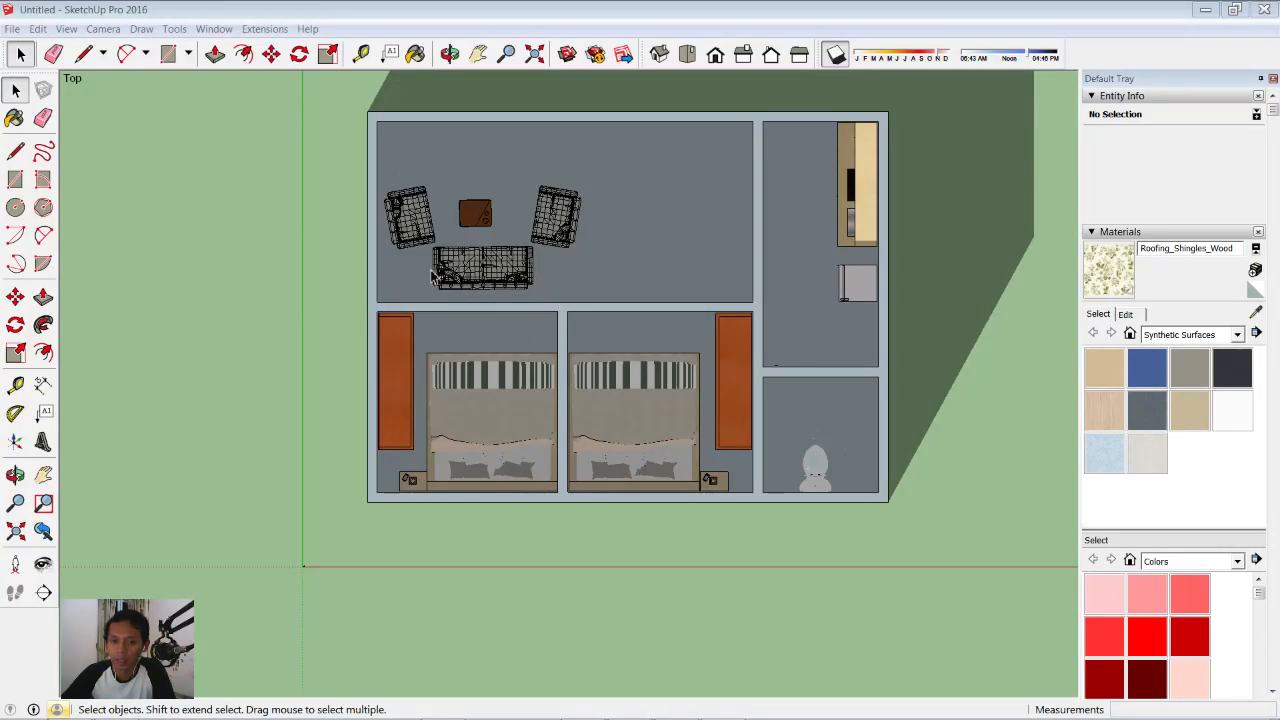
{"action": "left_click", "coordinate": [12, 28]}
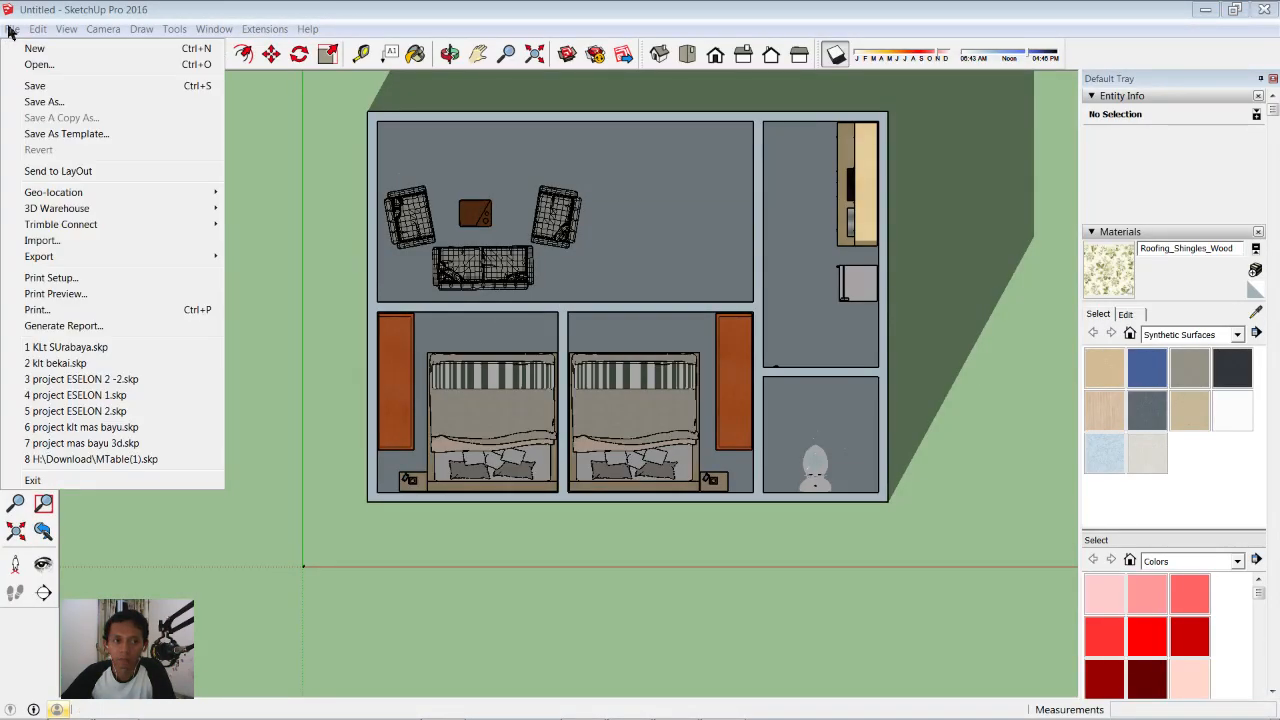
{"action": "left_click", "coordinate": [45, 245]}
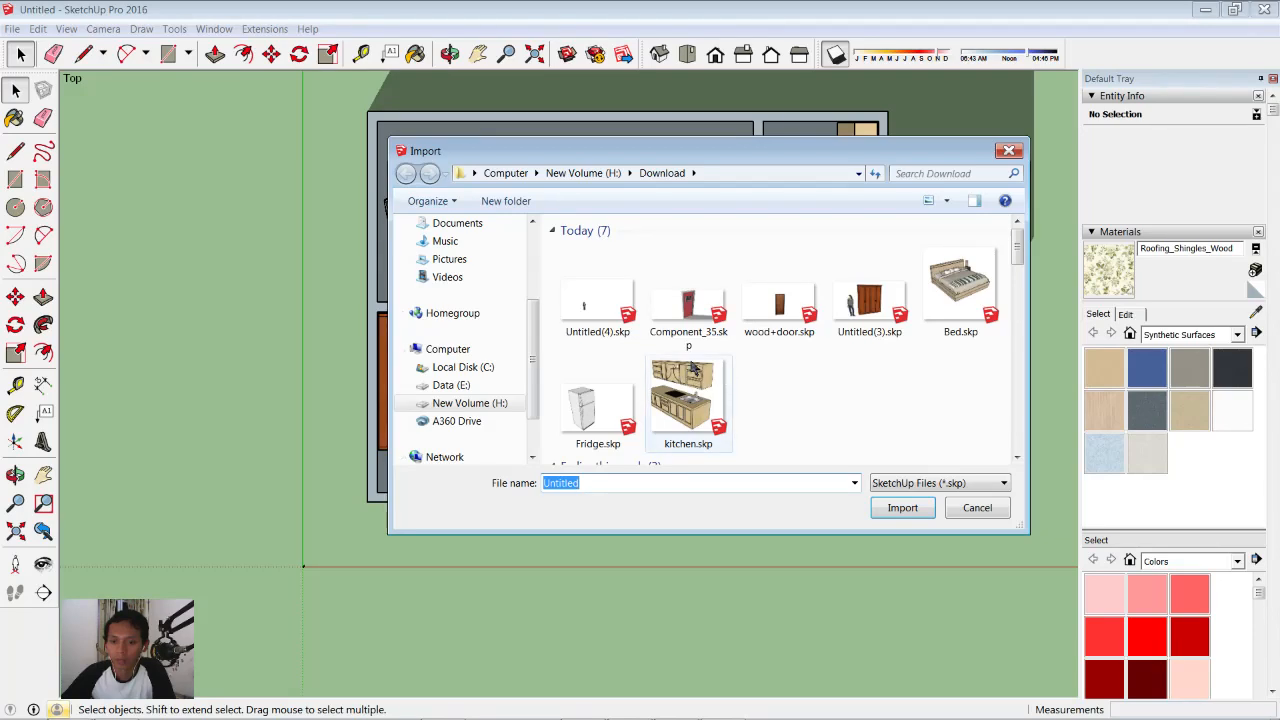
{"action": "left_click", "coordinate": [604, 314]}
{"action": "left_click", "coordinate": [903, 508]}
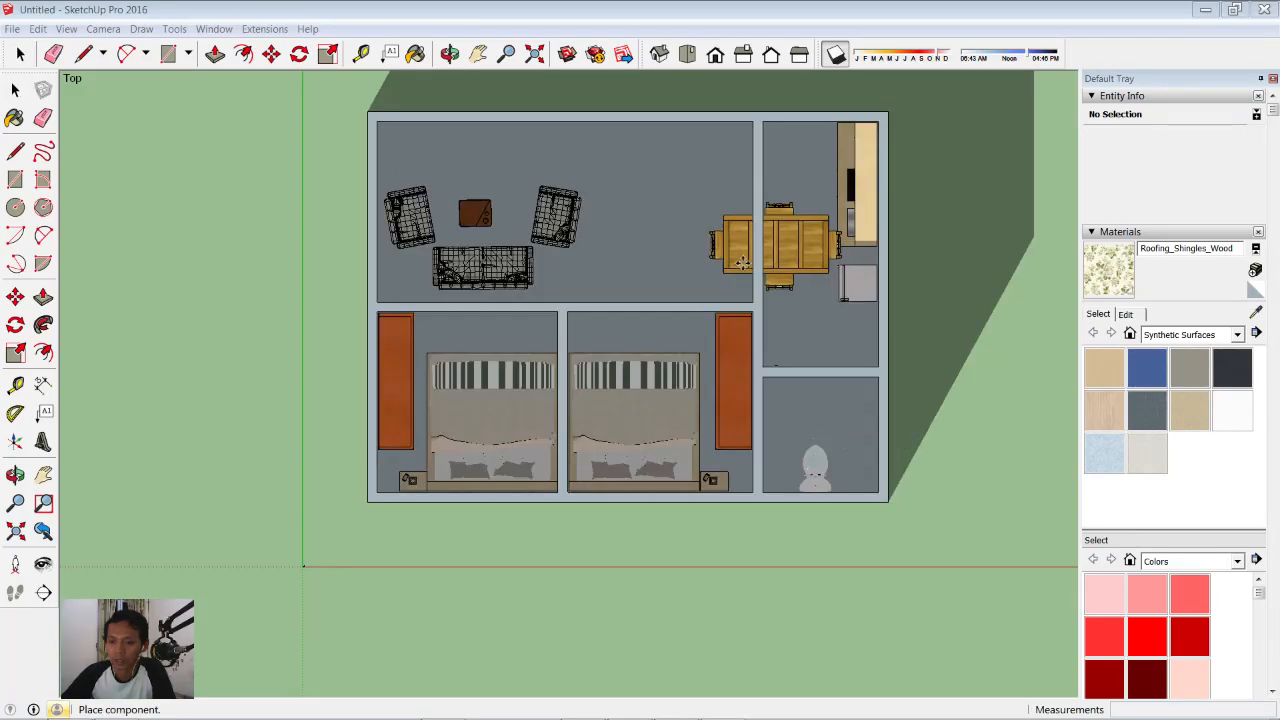
{"action": "left_click", "coordinate": [678, 214]}
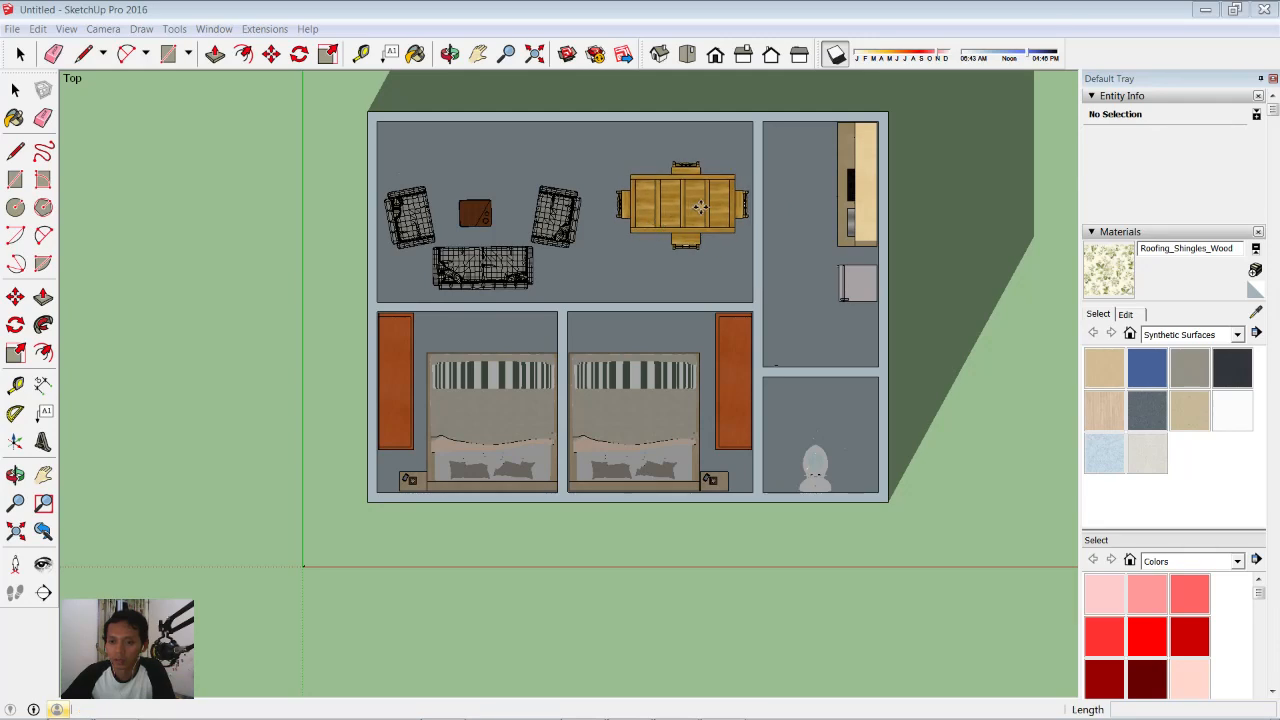
- Rotate the dining set 90 degrees in top view so the table's long side runs parallel to the kitchen wall
{"action": "left_click", "coordinate": [700, 207]}
{"action": "key", "text": "m"}
{"action": "scroll", "coordinate": [705, 209], "scroll_direction": "up", "scroll_amount": 2}
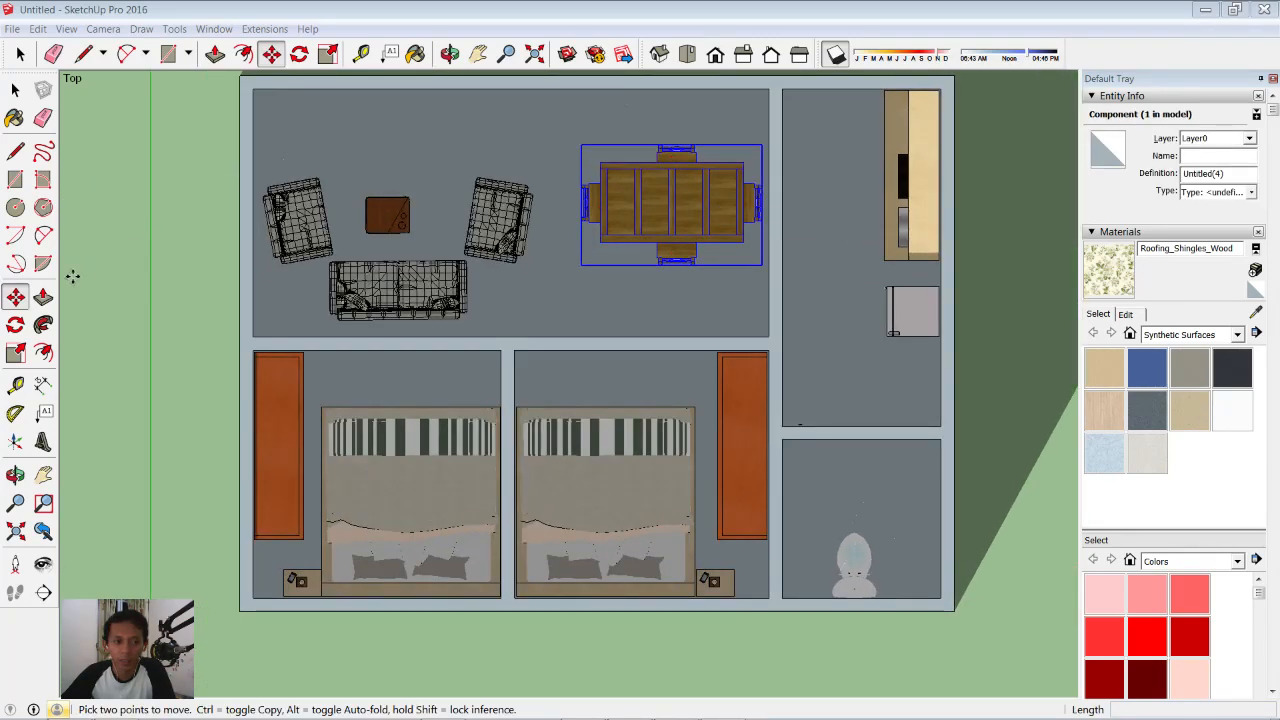
{"action": "left_click", "coordinate": [15, 325]}
{"action": "left_click", "coordinate": [669, 221]}
{"action": "left_click", "coordinate": [725, 219]}
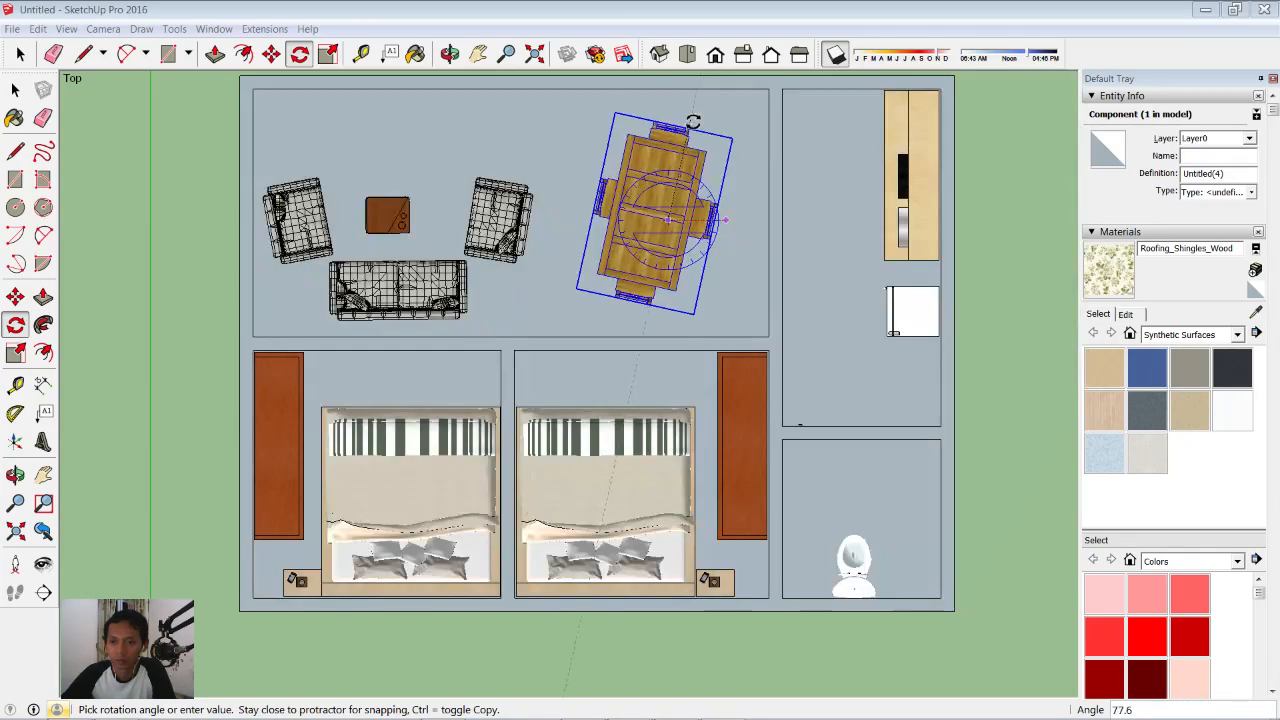
{"action": "left_click", "coordinate": [727, 307]}
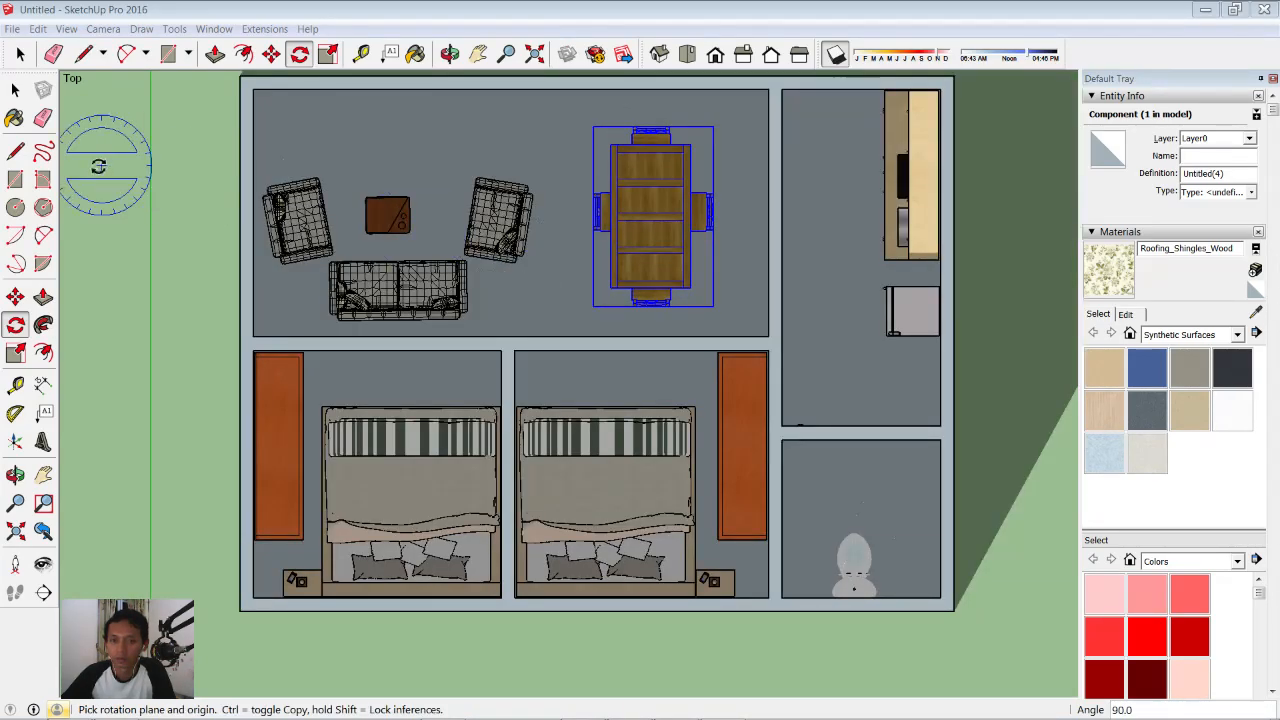
- Move the dining set about 0.40 m toward the kitchen wall and about 0.37 m toward the large room's outer wall
{"action": "key", "text": "m"}
{"action": "left_click", "coordinate": [142, 373]}
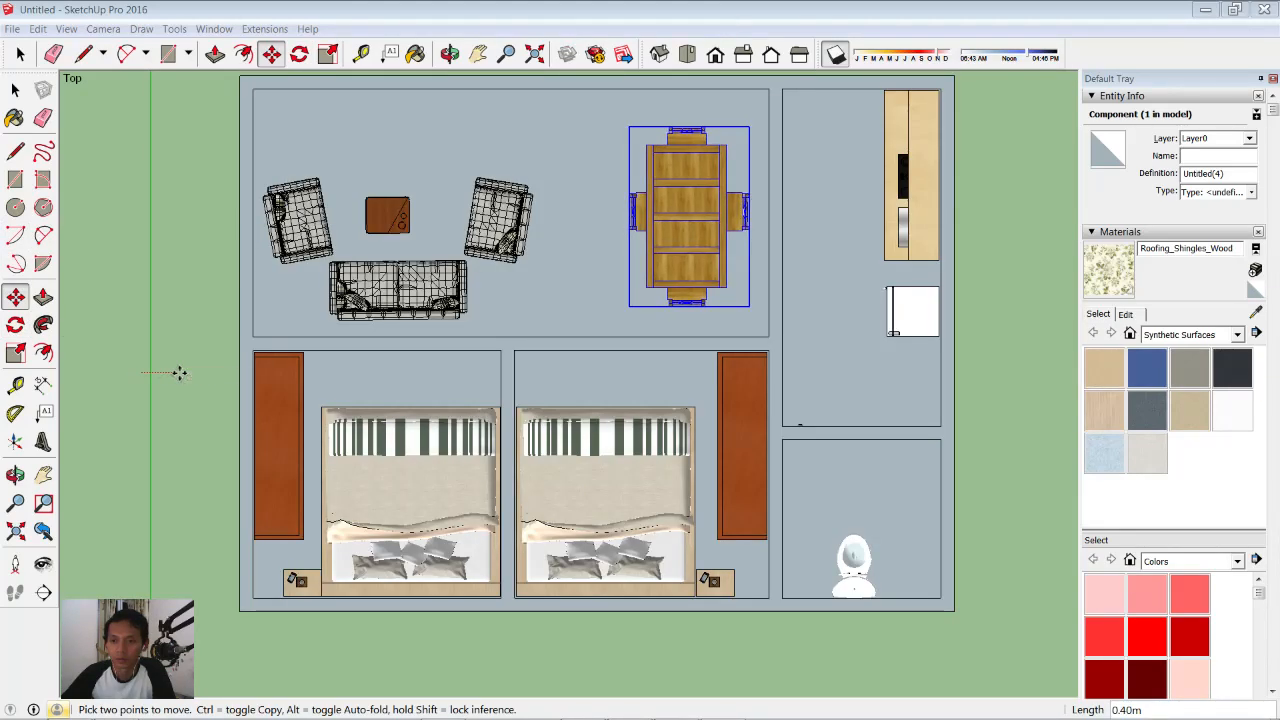
{"action": "left_click", "coordinate": [190, 410]}
{"action": "left_click", "coordinate": [192, 409]}
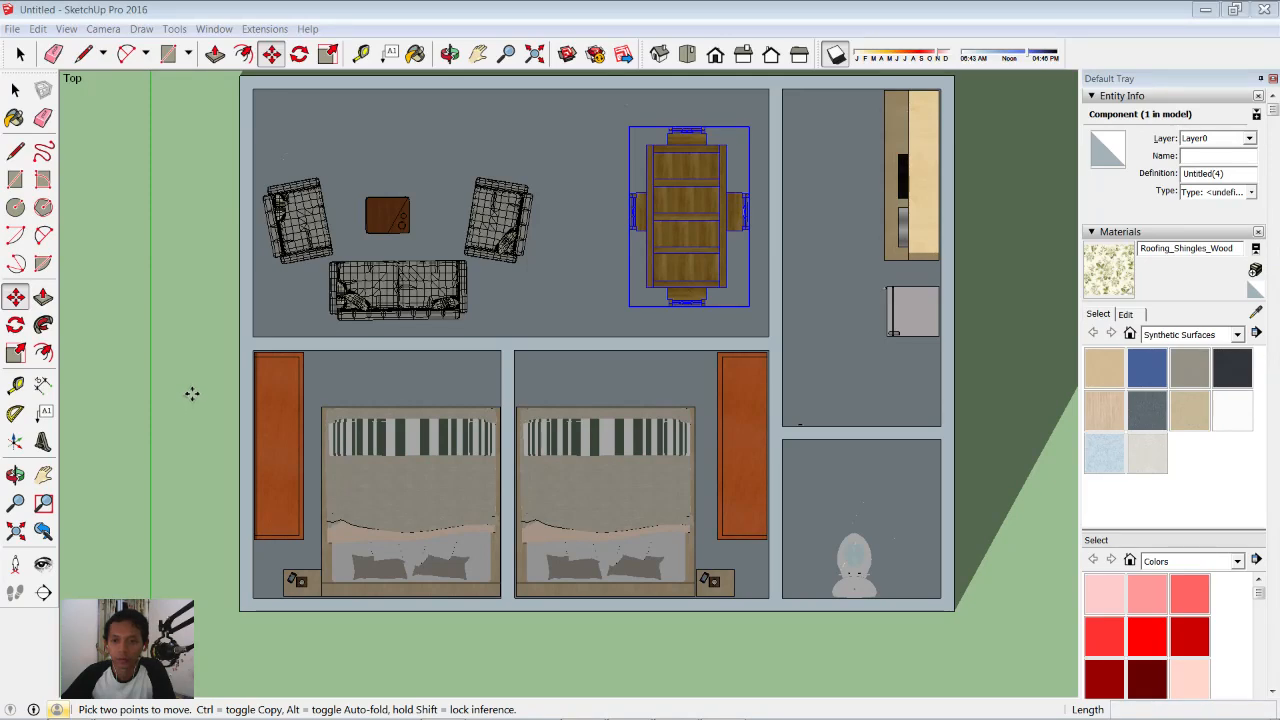
{"action": "left_click", "coordinate": [190, 378]}
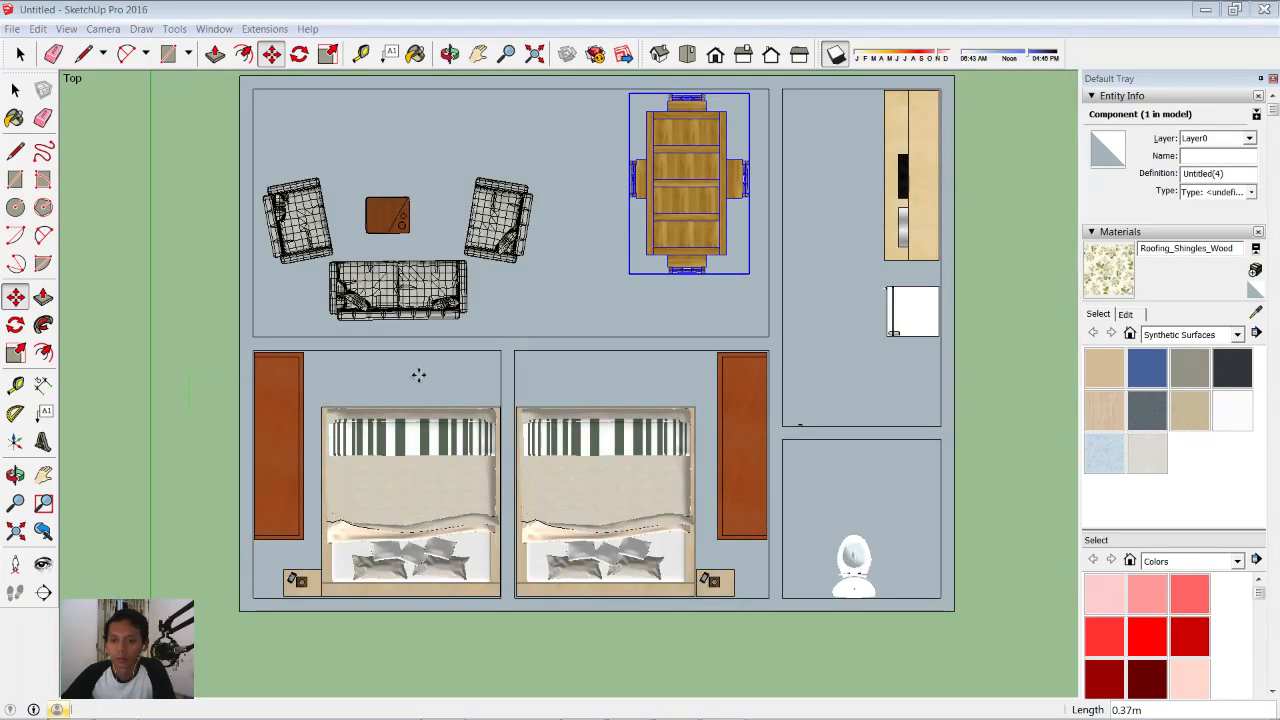
{"action": "scroll", "coordinate": [940, 330], "scroll_direction": "down", "scroll_amount": 2}
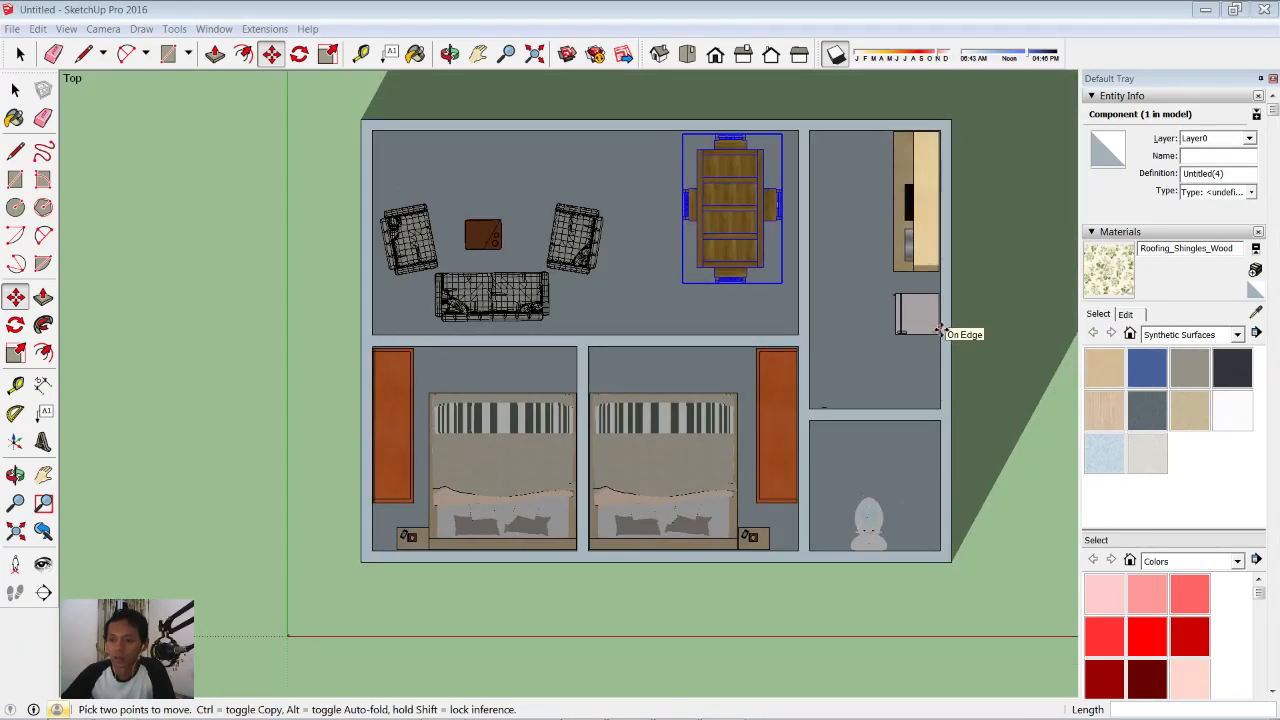
{"action": "middle_click_drag", "start_coordinate": [986, 289], "coordinate": [875, 322], "text": "shift"}
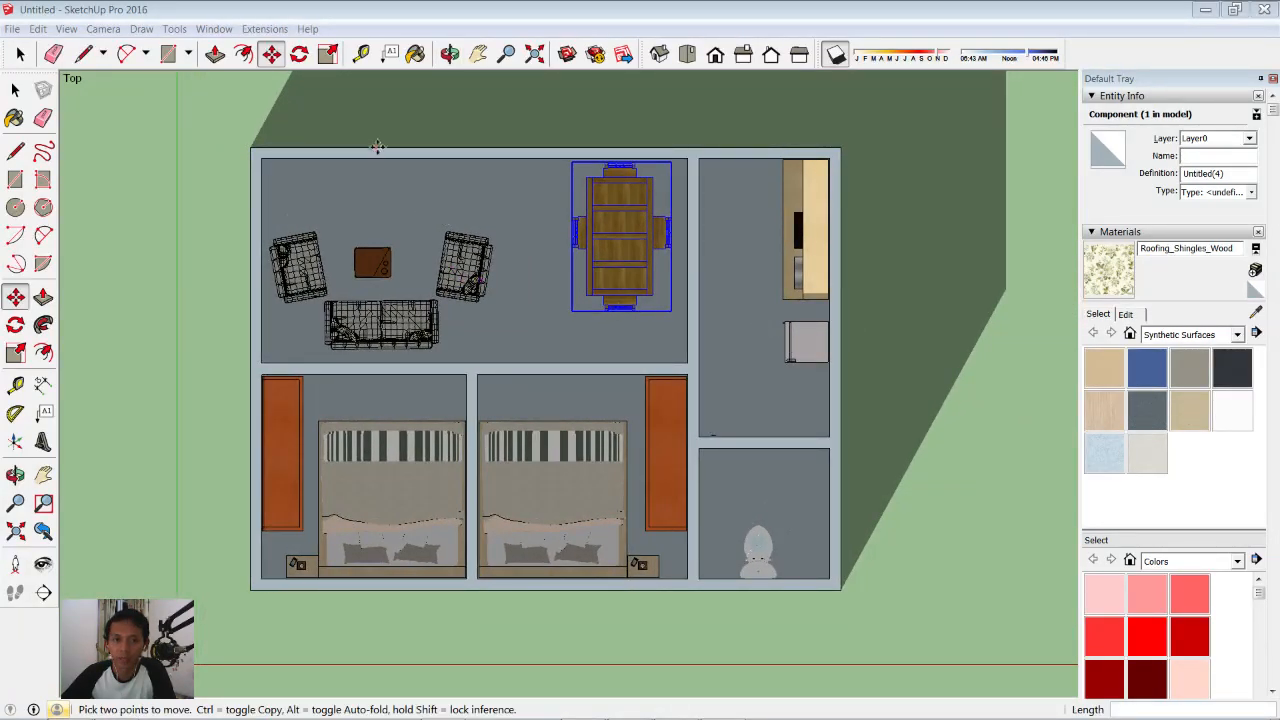
{"action": "left_click", "coordinate": [266, 29]}
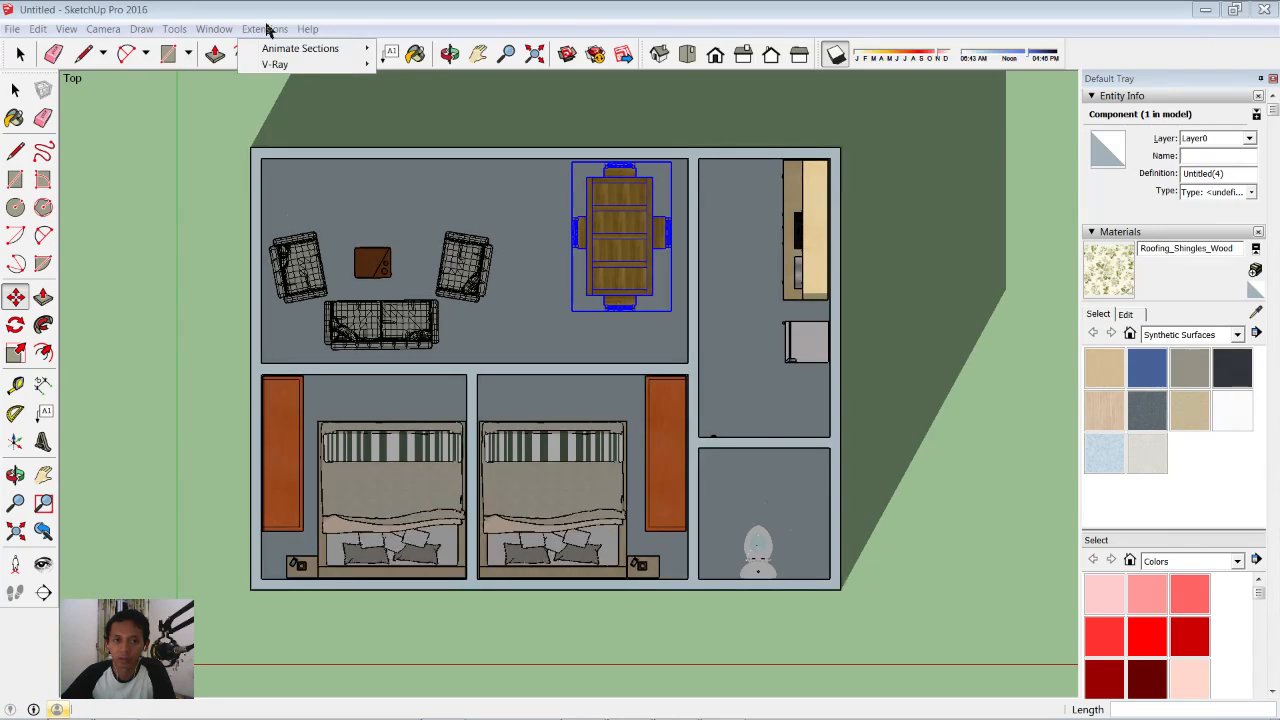
{"action": "mouse_move", "coordinate": [287, 74]}
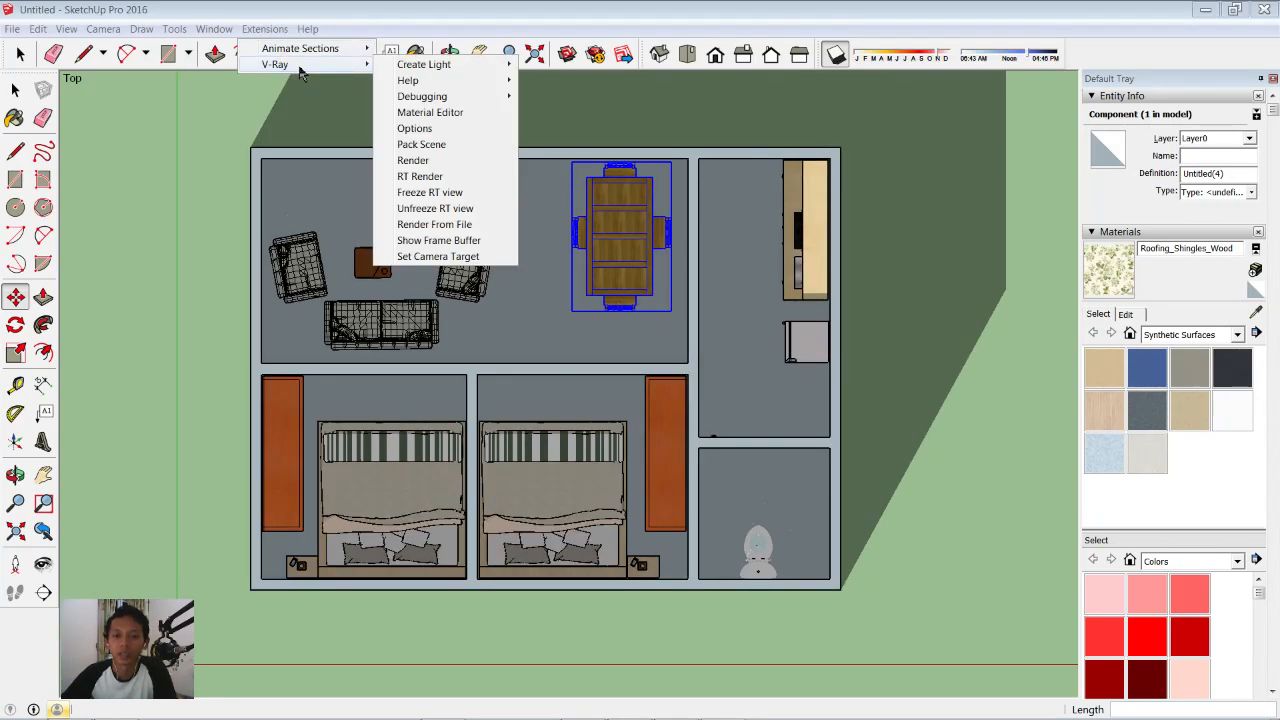
{"action": "left_click", "coordinate": [190, 183]}
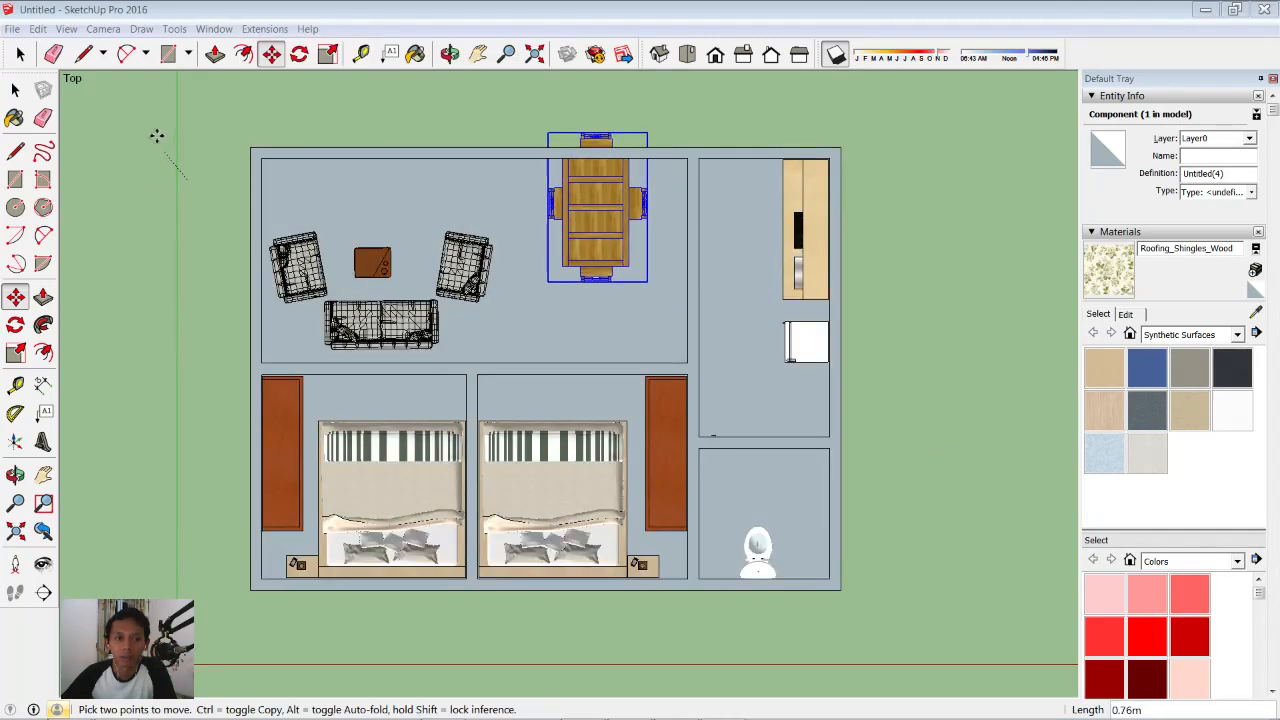
{"action": "key", "text": "Escape"}
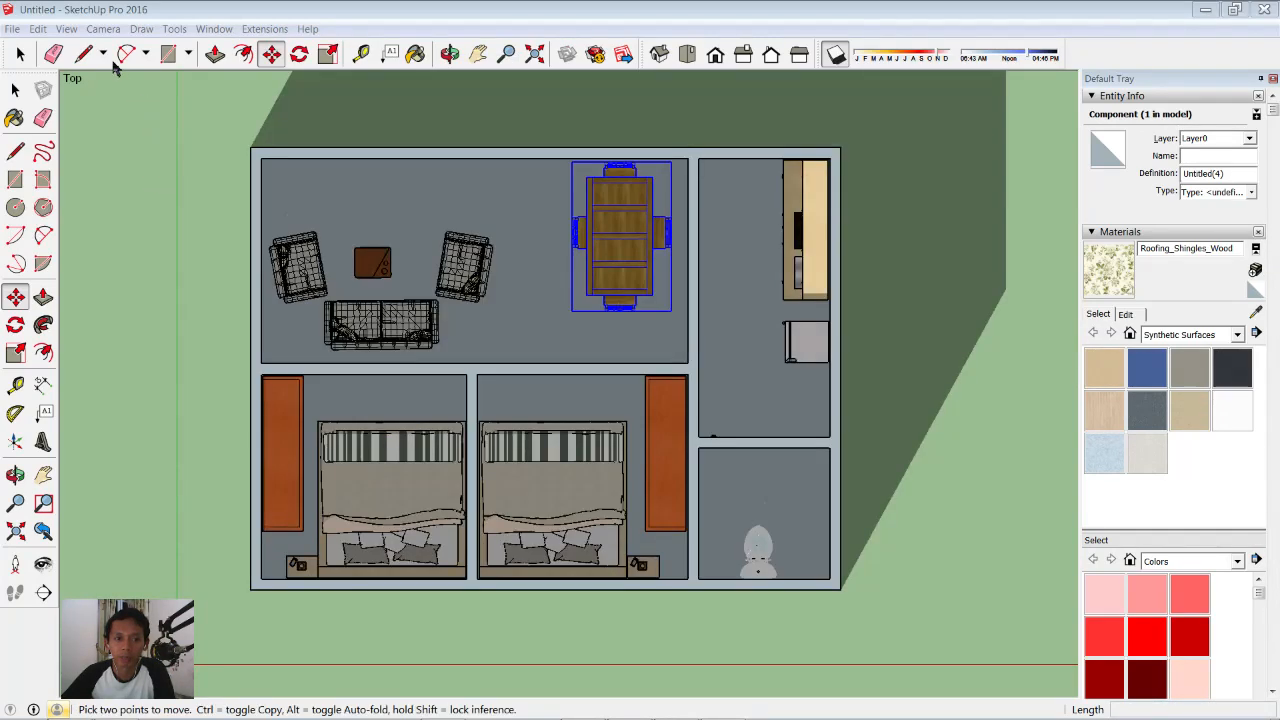
- Switch the camera from parallel projection to perspective and frame the furnished house more closely from the top
{"action": "left_click", "coordinate": [103, 30]}
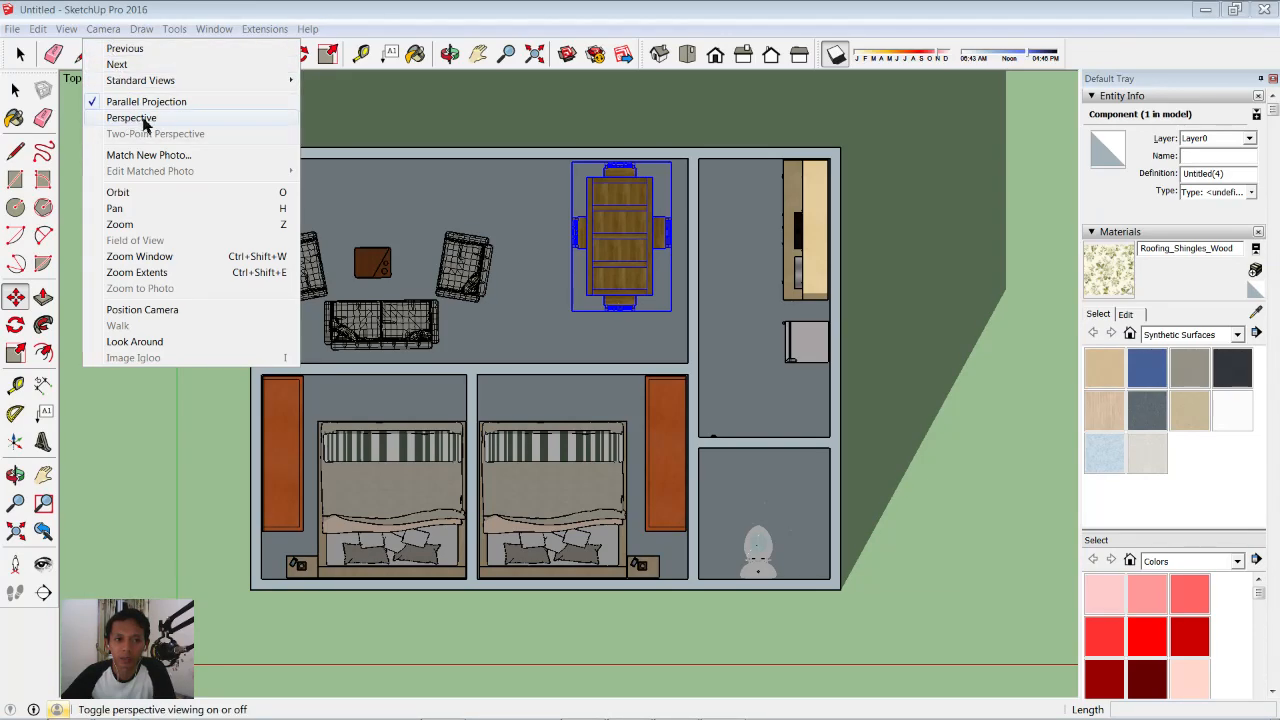
{"action": "left_click", "coordinate": [131, 118]}
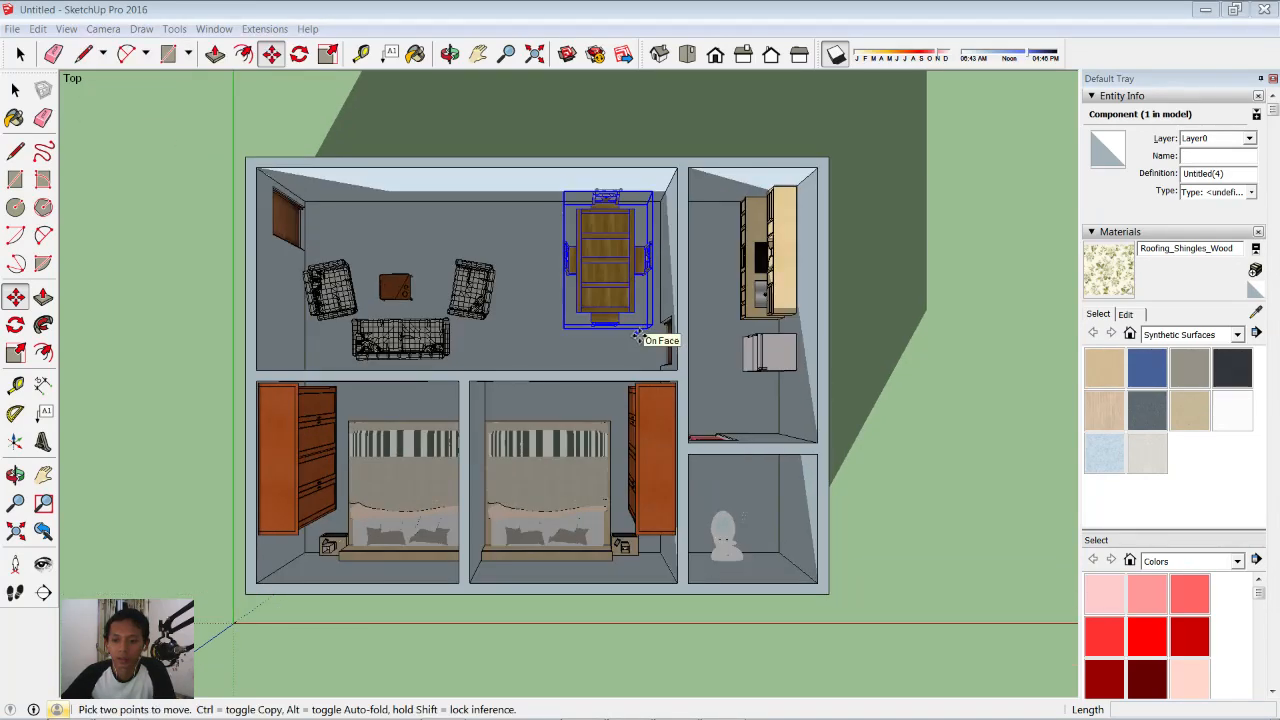
{"action": "scroll", "coordinate": [638, 337], "scroll_direction": "up", "scroll_amount": 2}
{"action": "middle_click_drag", "start_coordinate": [566, 333], "coordinate": [542, 310]}
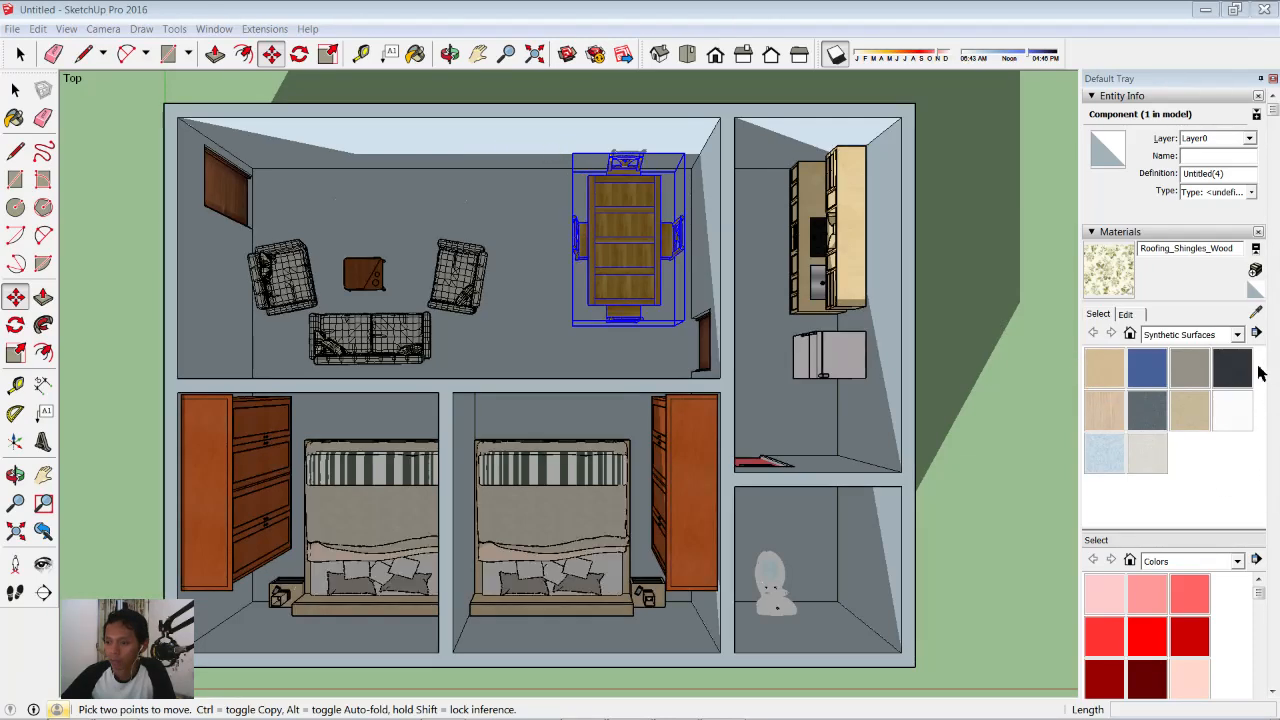
- Paint the large room's outer walls, its wall toward the kitchen and the kitchen's outer walls with the light grey Color M01
{"action": "left_click", "coordinate": [1200, 335]}
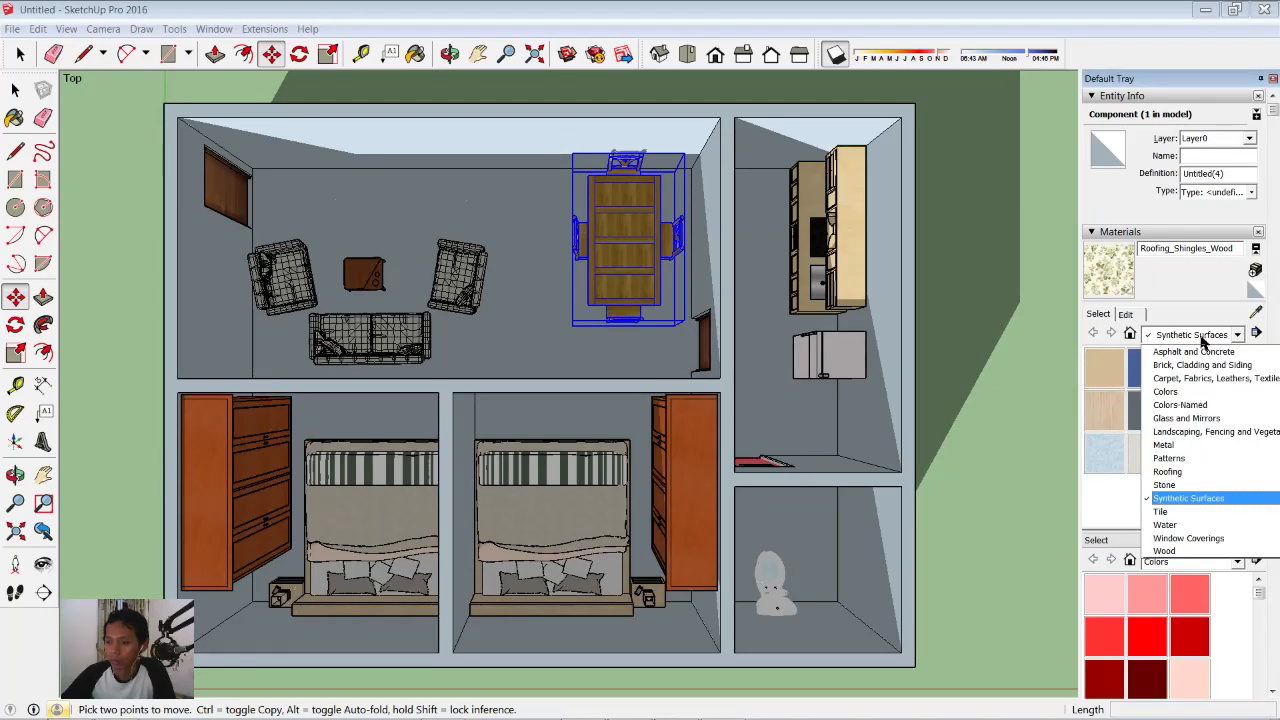
{"action": "left_click", "coordinate": [1103, 514]}
{"action": "left_click_drag", "start_coordinate": [1262, 593], "coordinate": [1266, 706]}
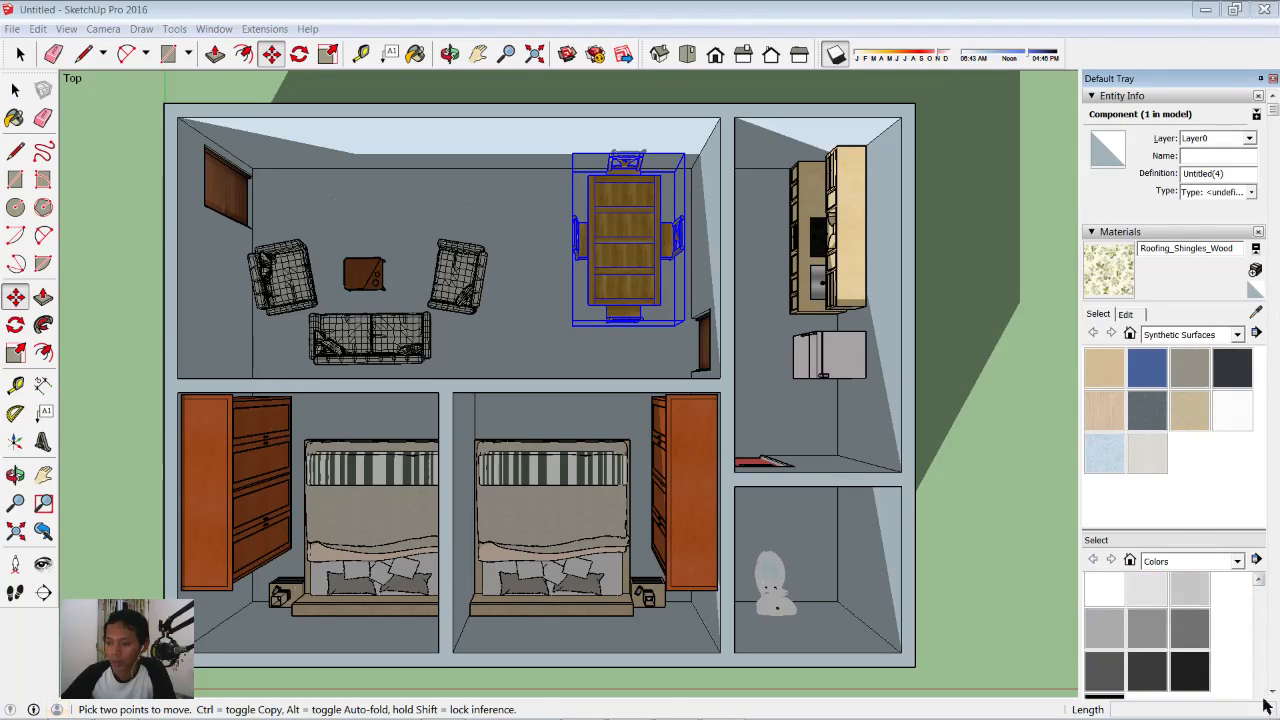
{"action": "left_click", "coordinate": [1148, 598]}
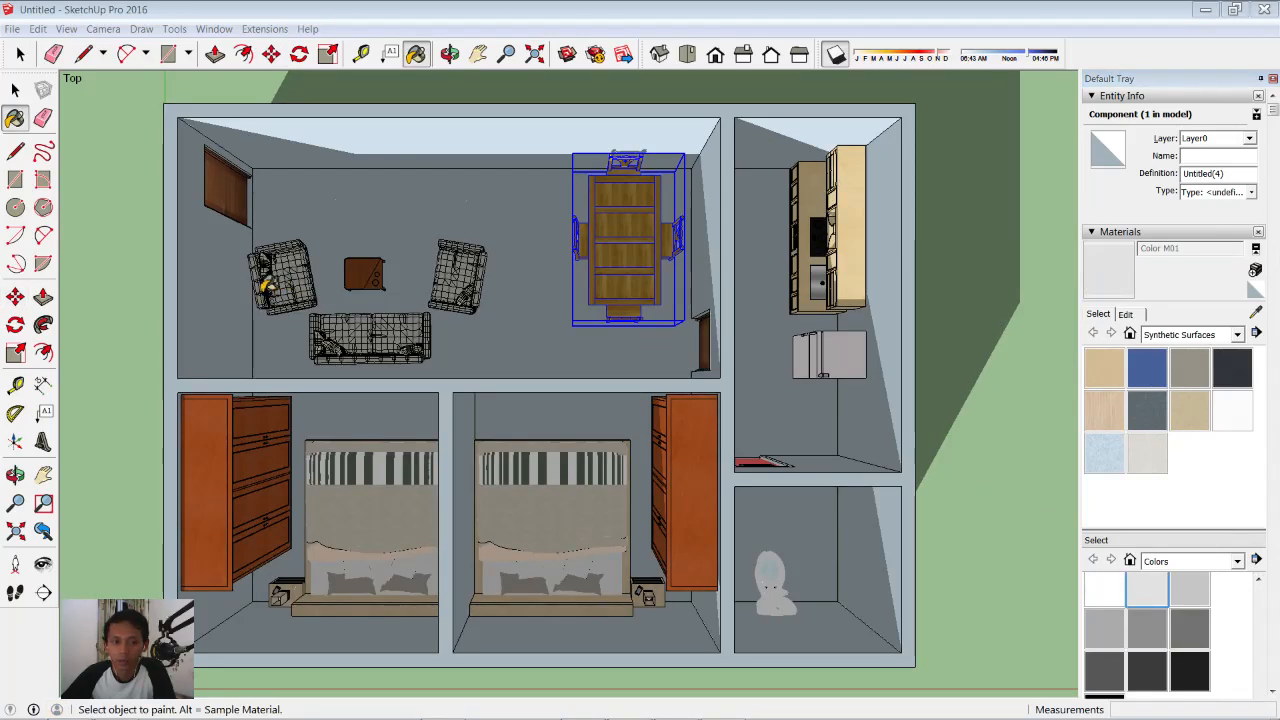
{"action": "left_click", "coordinate": [236, 240]}
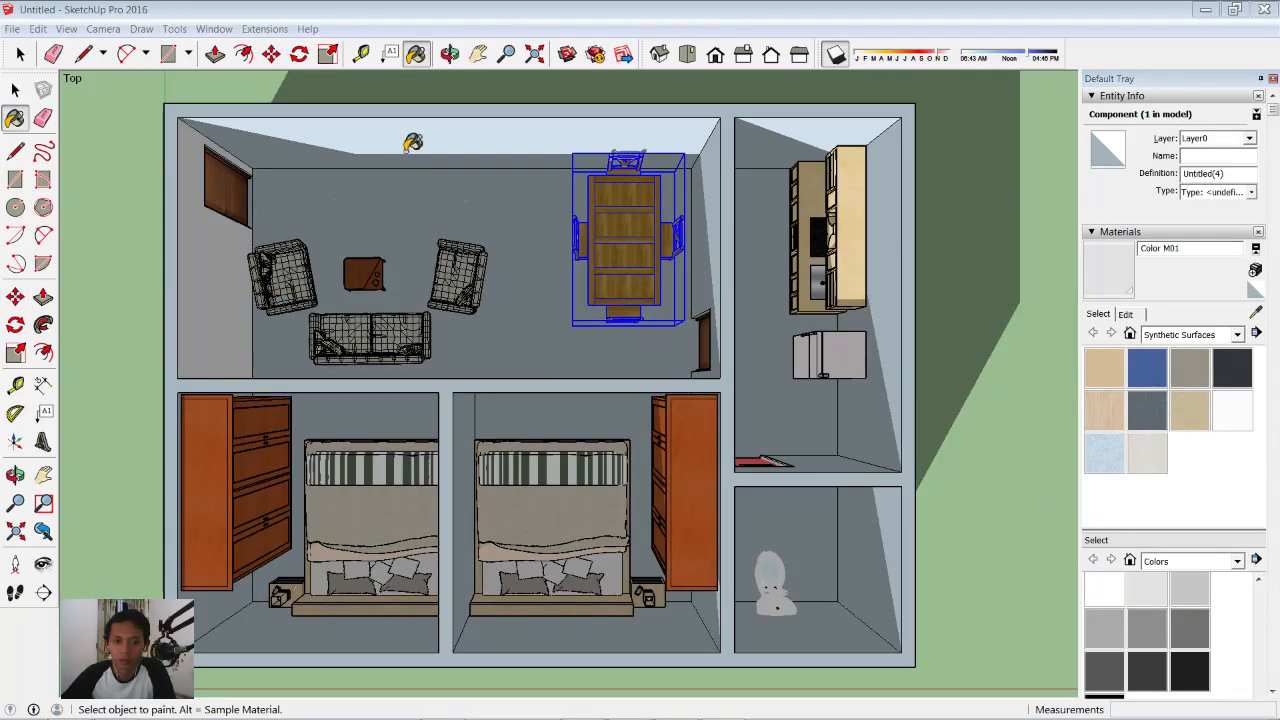
{"action": "left_click", "coordinate": [707, 205]}
{"action": "left_click", "coordinate": [714, 216]}
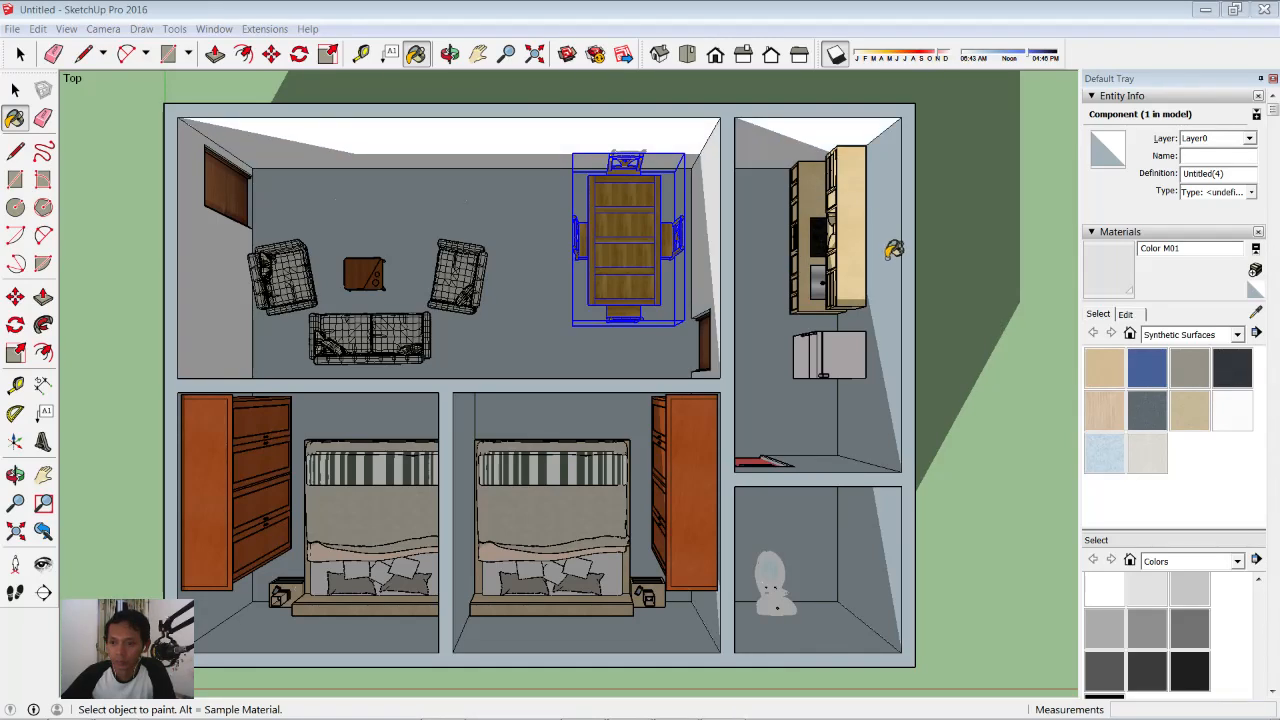
{"action": "left_click", "coordinate": [850, 438]}
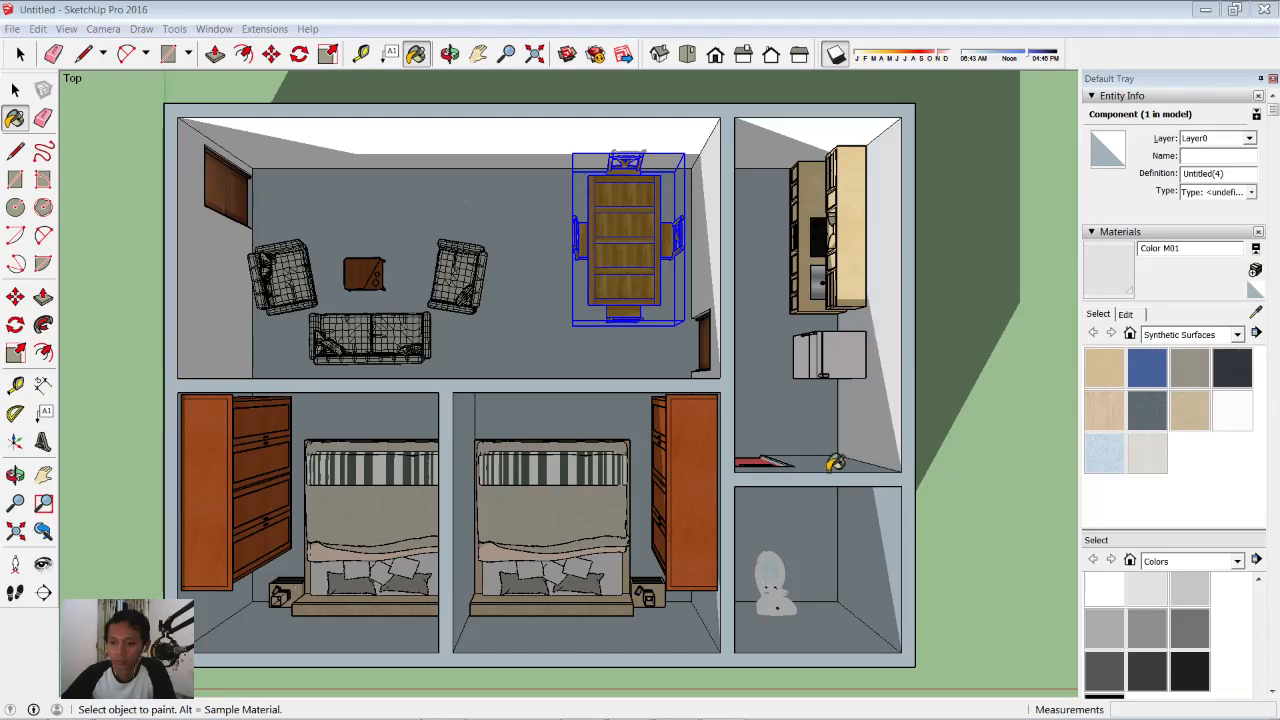
- Paint the kitchen's inner walls, the walls of both bedrooms and the large room's bedroom-side wall with Color M01
{"action": "mouse_move", "coordinate": [737, 403]}
{"action": "middle_mouse_down"}
{"action": "mouse_move", "coordinate": [697, 374]}
{"action": "mouse_move", "coordinate": [646, 389]}
{"action": "mouse_move", "coordinate": [511, 302]}
{"action": "mouse_move", "coordinate": [568, 250]}
{"action": "middle_mouse_up"}
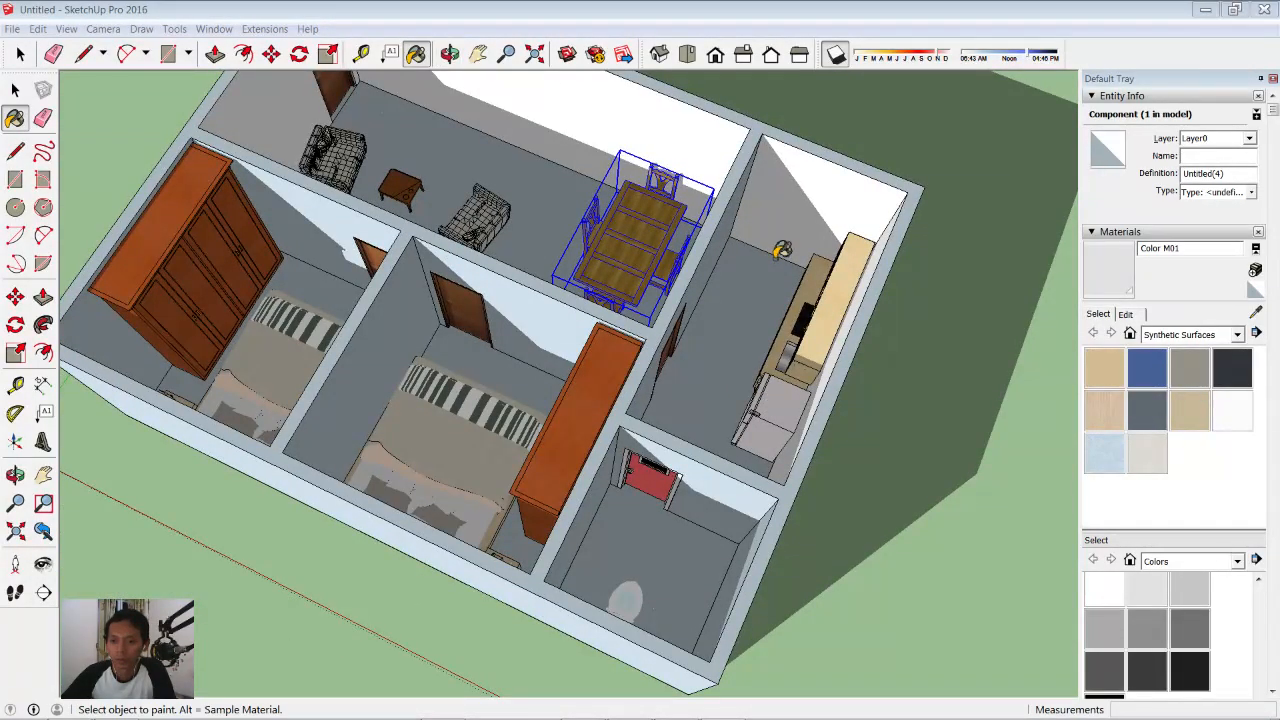
{"action": "left_click", "coordinate": [716, 258]}
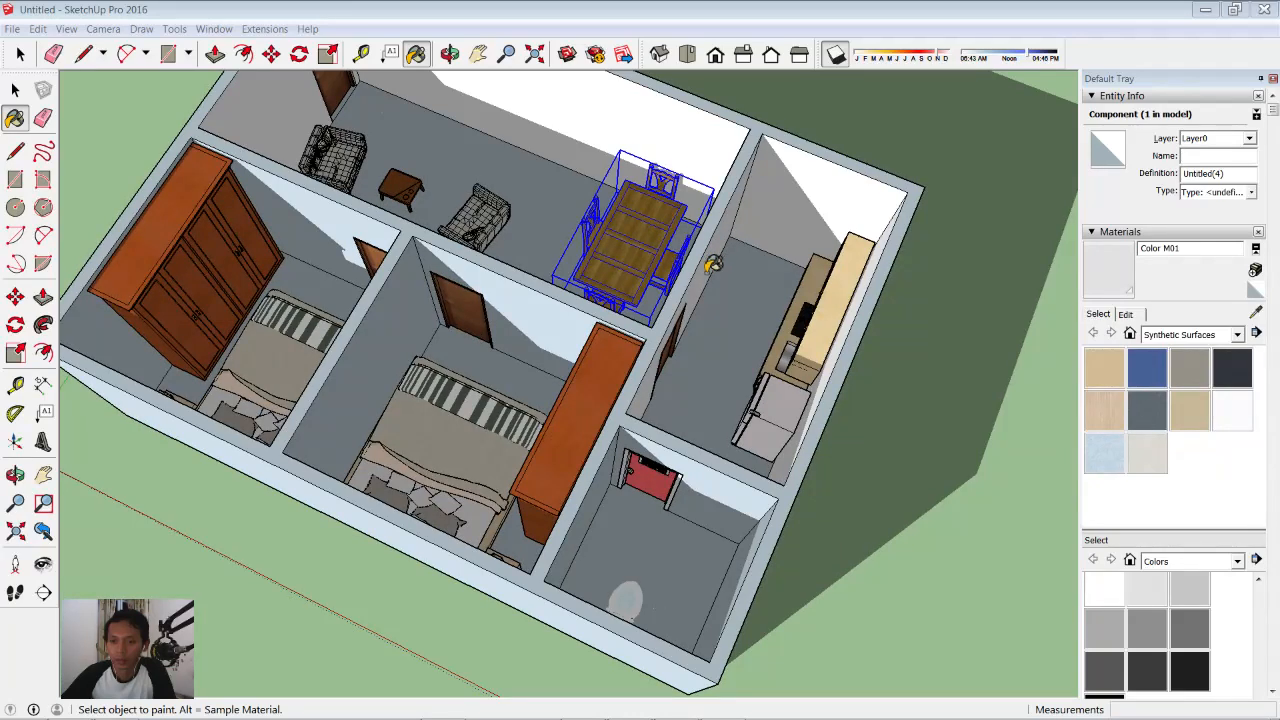
{"action": "left_click", "coordinate": [397, 340]}
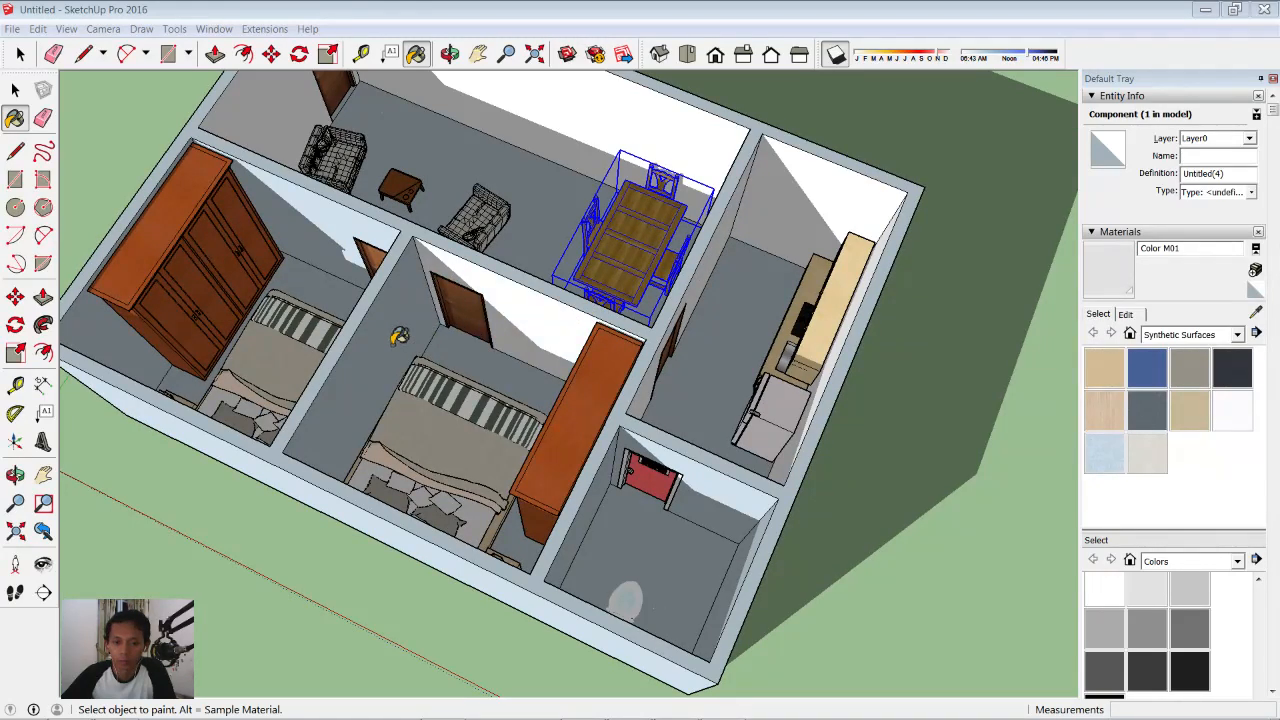
{"action": "left_click", "coordinate": [323, 238]}
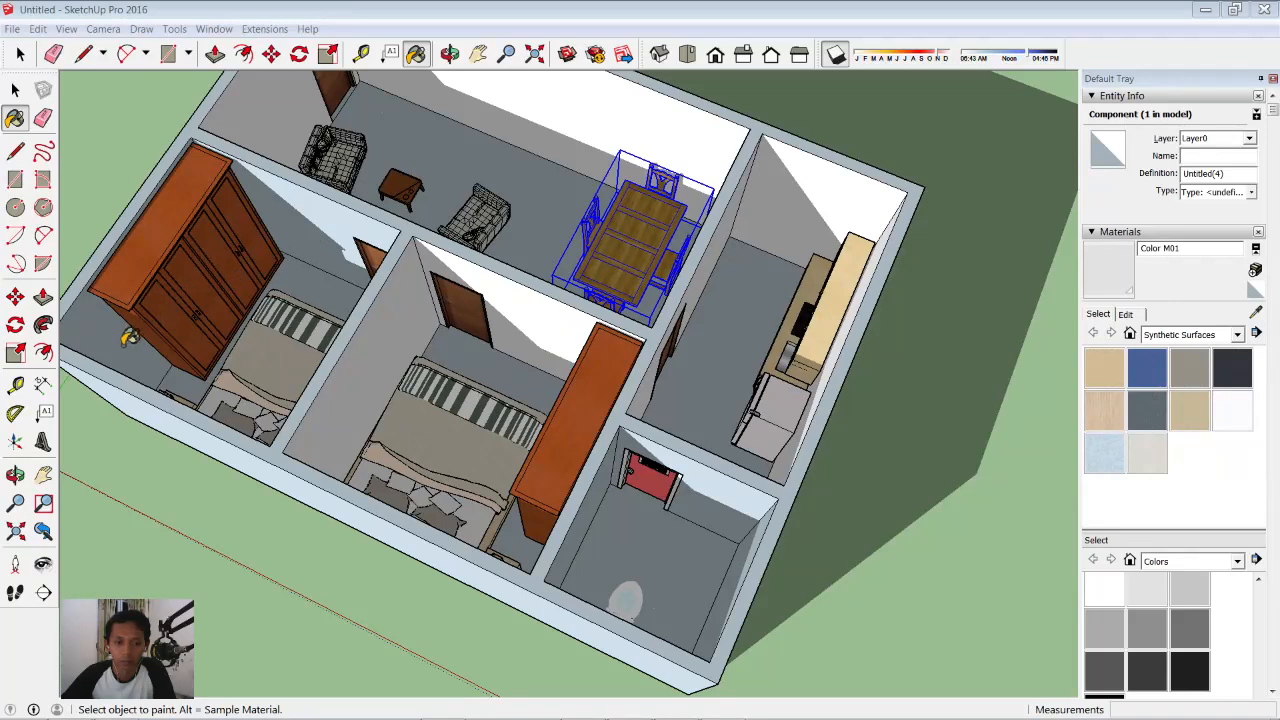
{"action": "mouse_move", "coordinate": [513, 380]}
{"action": "middle_mouse_down"}
{"action": "mouse_move", "coordinate": [720, 410]}
{"action": "mouse_move", "coordinate": [907, 367]}
{"action": "mouse_move", "coordinate": [1050, 313]}
{"action": "middle_mouse_up"}
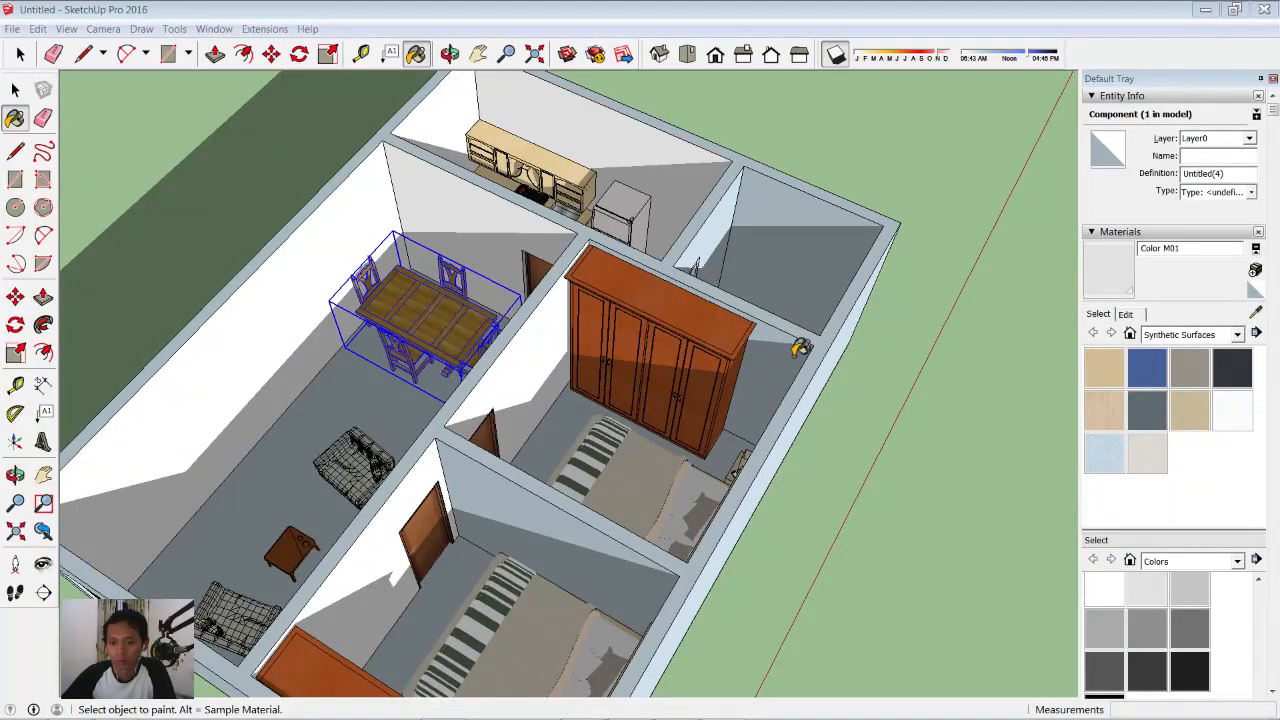
{"action": "mouse_move", "coordinate": [475, 389]}
{"action": "middle_mouse_down"}
{"action": "mouse_move", "coordinate": [752, 390]}
{"action": "mouse_move", "coordinate": [886, 334]}
{"action": "mouse_move", "coordinate": [891, 350]}
{"action": "middle_mouse_up"}
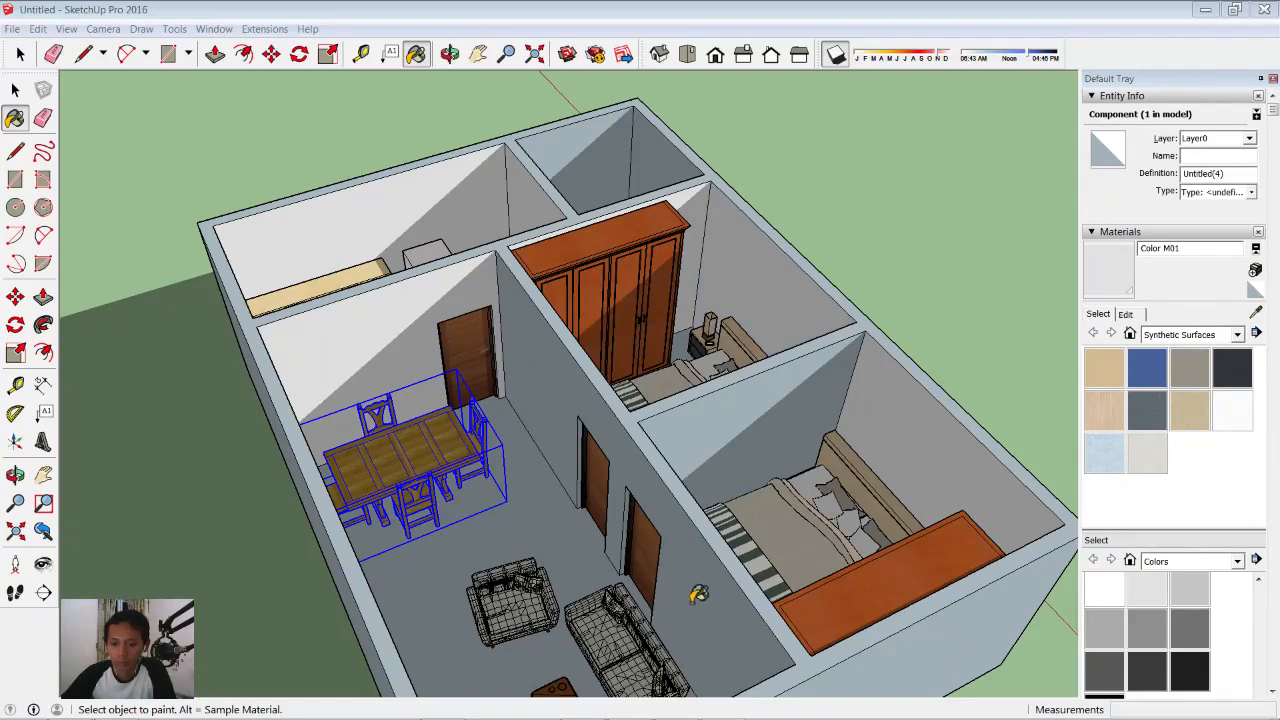
{"action": "left_click", "coordinate": [561, 392]}
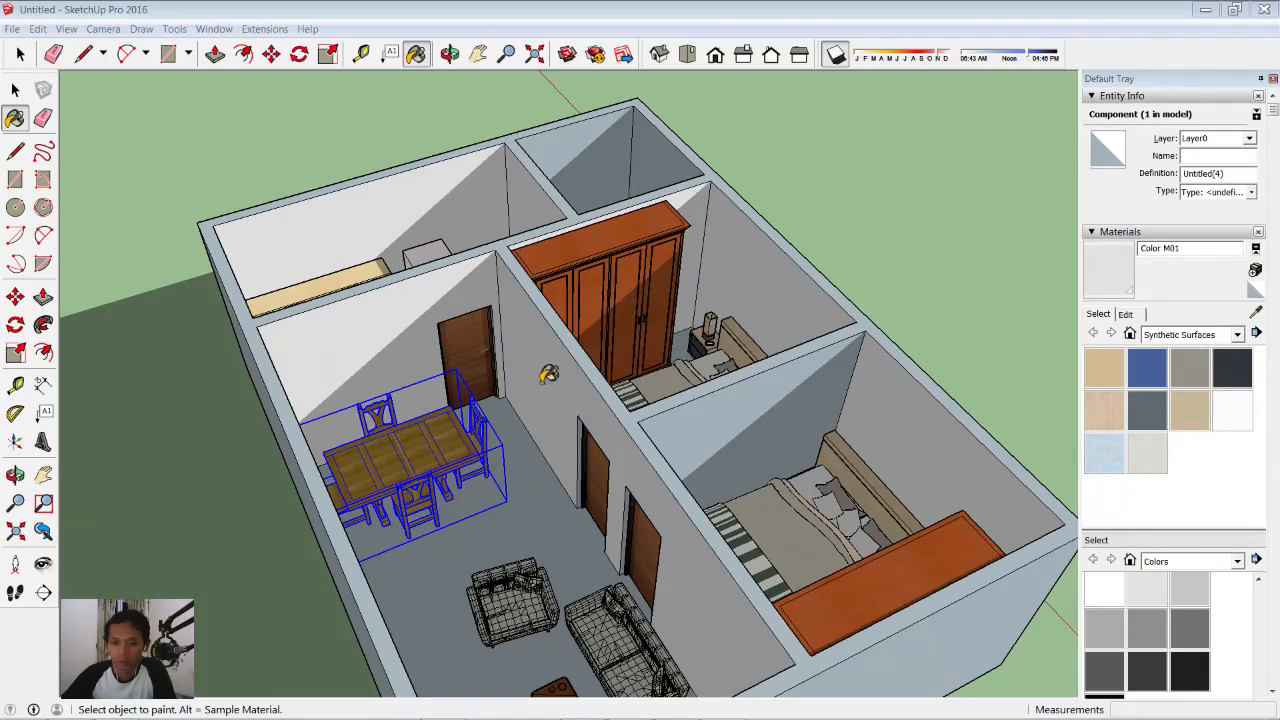
- Paint the bathroom walls with Tile Travertine 2 inch from the Tile material collection
{"action": "mouse_move", "coordinate": [790, 316]}
{"action": "middle_mouse_down"}
{"action": "mouse_move", "coordinate": [600, 400]}
{"action": "mouse_move", "coordinate": [249, 457]}
{"action": "mouse_move", "coordinate": [490, 430]}
{"action": "middle_mouse_up"}
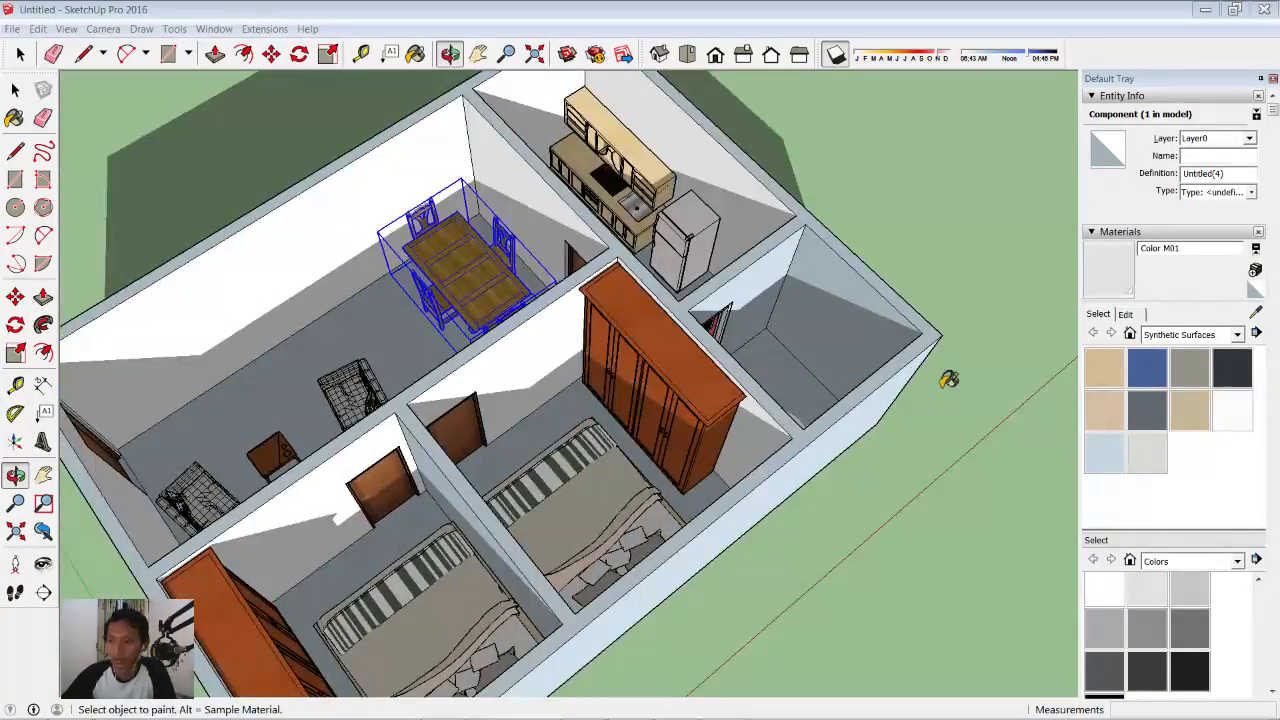
{"action": "left_click", "coordinate": [1190, 334]}
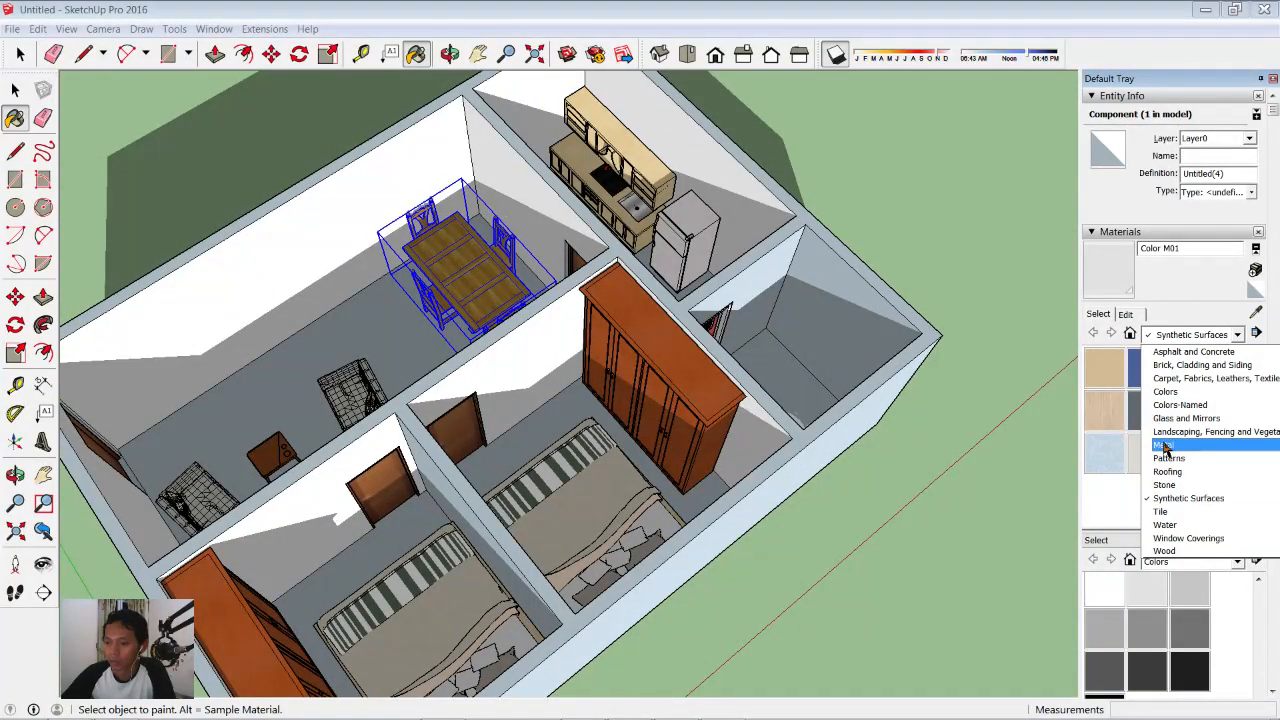
{"action": "left_click", "coordinate": [1205, 487]}
{"action": "left_click", "coordinate": [1190, 335]}
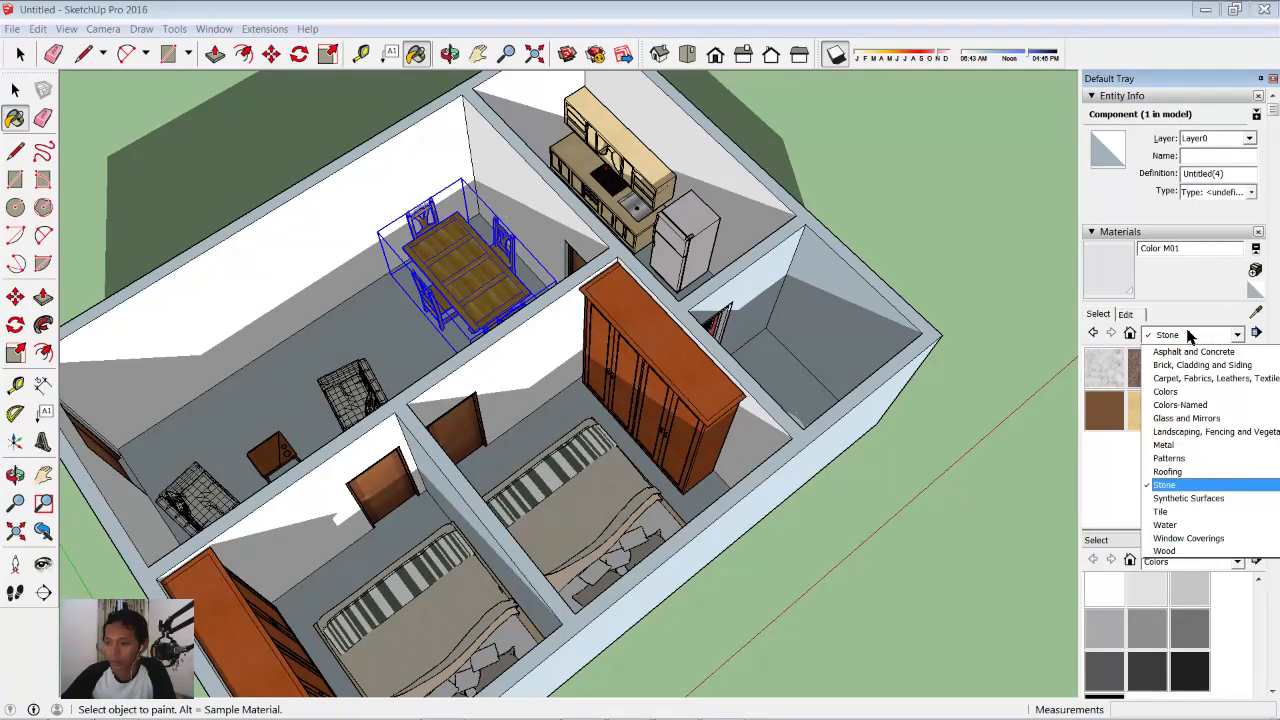
{"action": "left_click", "coordinate": [1196, 512]}
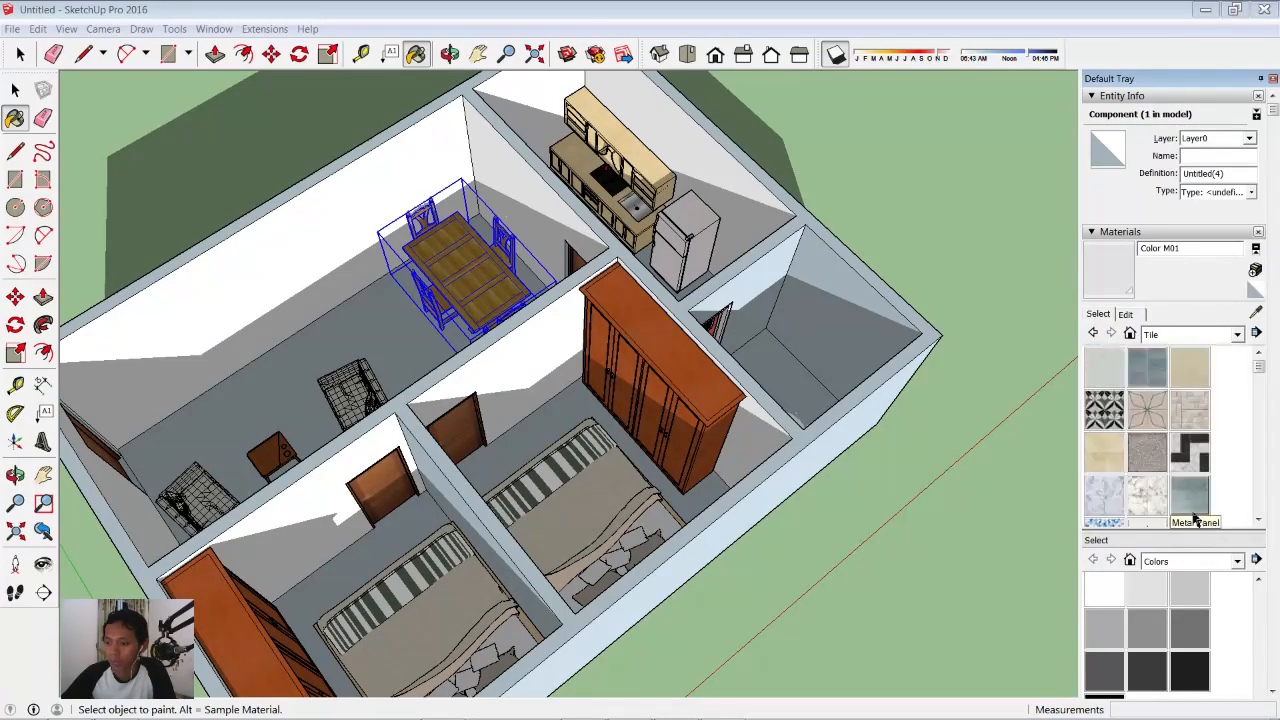
{"action": "left_click_drag", "start_coordinate": [1261, 372], "coordinate": [1263, 460]}
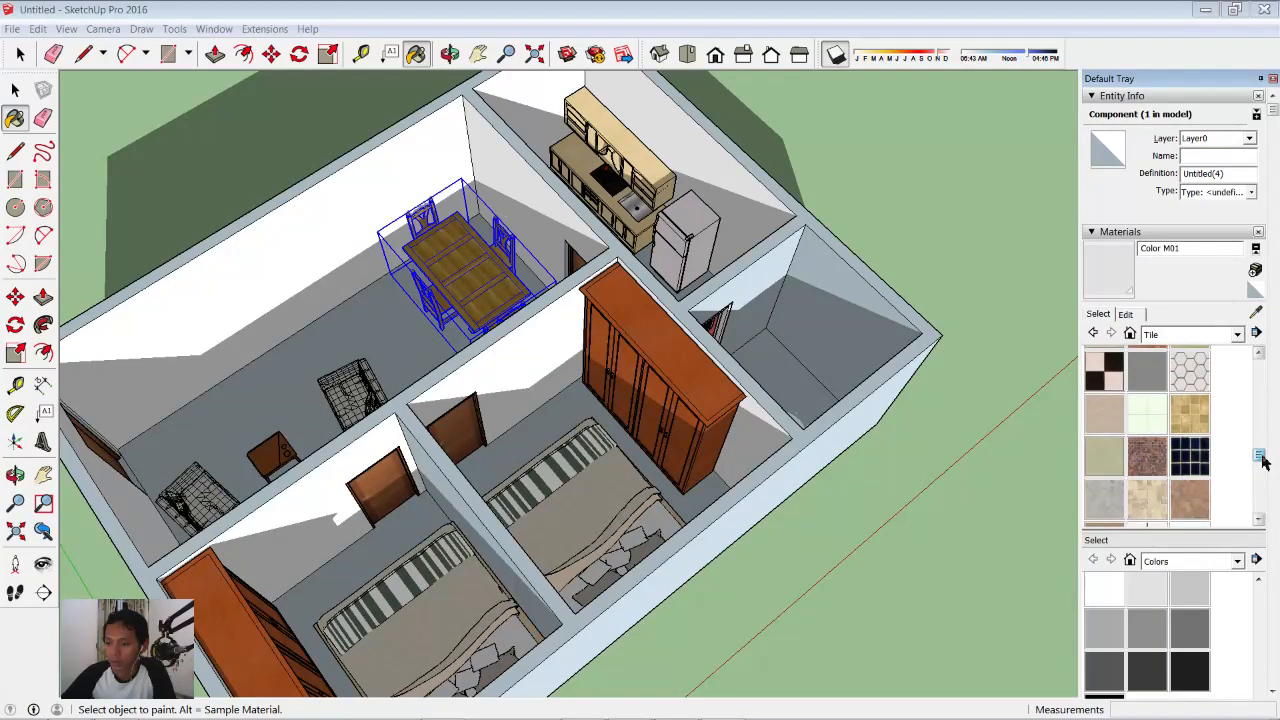
{"action": "left_click", "coordinate": [1106, 500]}
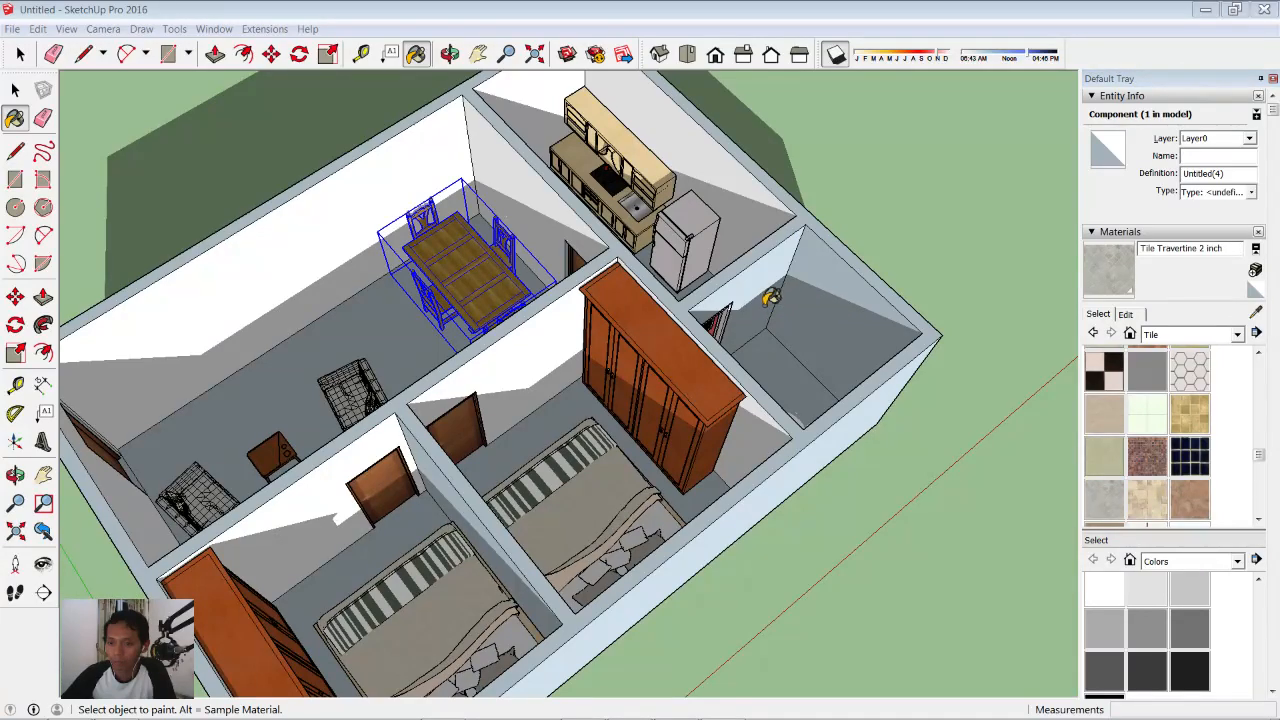
{"action": "mouse_move", "coordinate": [952, 343]}
{"action": "middle_mouse_down"}
{"action": "mouse_move", "coordinate": [917, 365]}
{"action": "mouse_move", "coordinate": [255, 300]}
{"action": "mouse_move", "coordinate": [289, 333]}
{"action": "middle_mouse_up"}
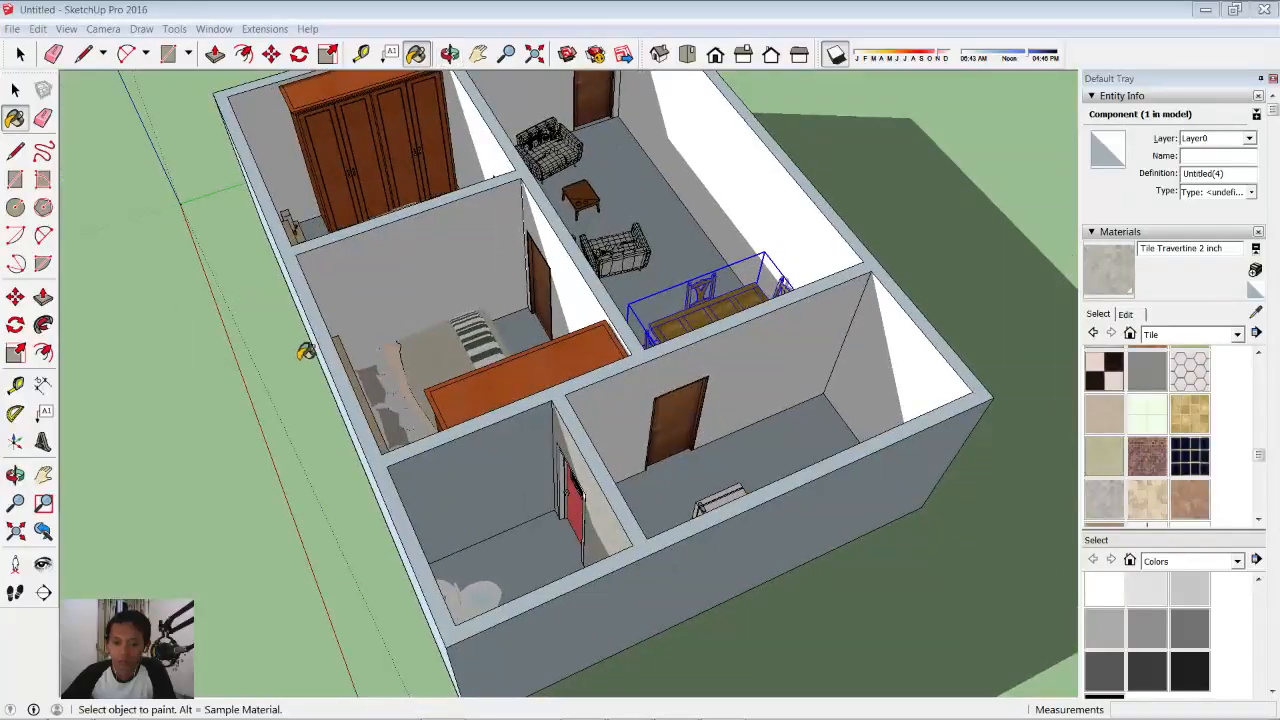
{"action": "mouse_move", "coordinate": [692, 445]}
{"action": "middle_mouse_down"}
{"action": "mouse_move", "coordinate": [546, 457]}
{"action": "mouse_move", "coordinate": [385, 423]}
{"action": "middle_mouse_up"}
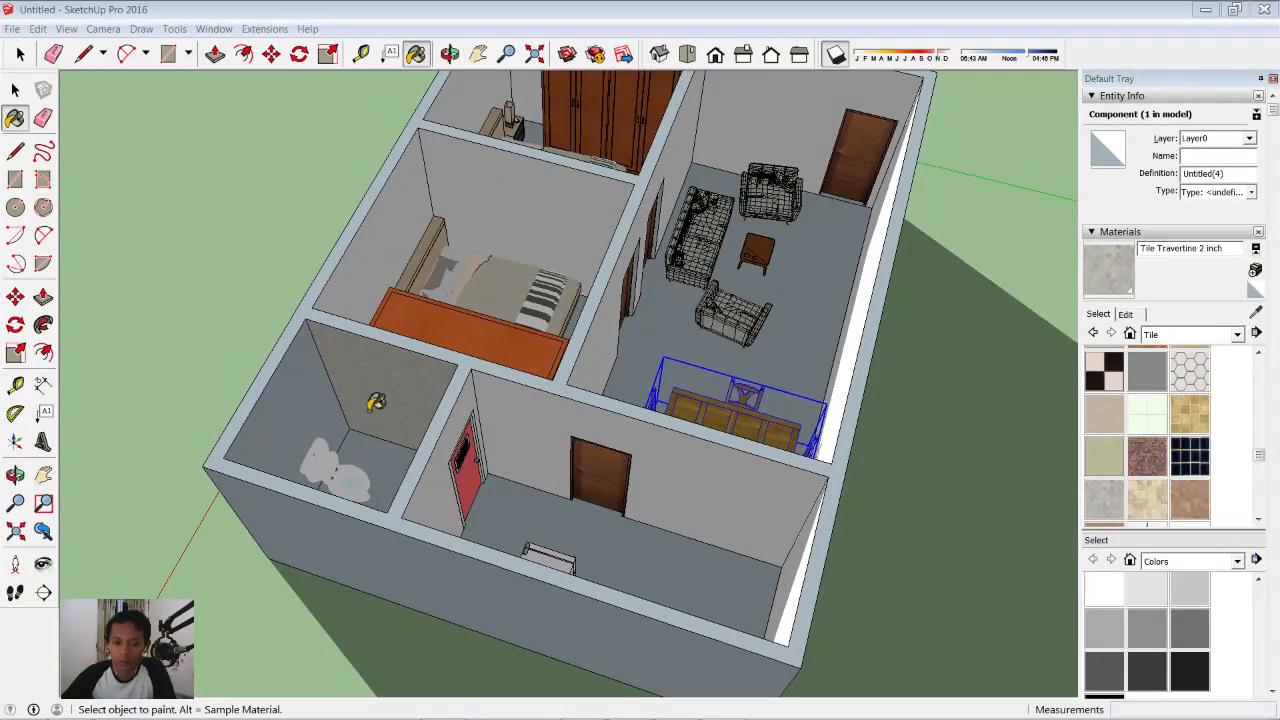
{"action": "mouse_move", "coordinate": [565, 350]}
{"action": "middle_mouse_down"}
{"action": "mouse_move", "coordinate": [590, 385]}
{"action": "mouse_move", "coordinate": [749, 434]}
{"action": "mouse_move", "coordinate": [919, 397]}
{"action": "mouse_move", "coordinate": [989, 429]}
{"action": "mouse_move", "coordinate": [914, 437]}
{"action": "middle_mouse_up"}
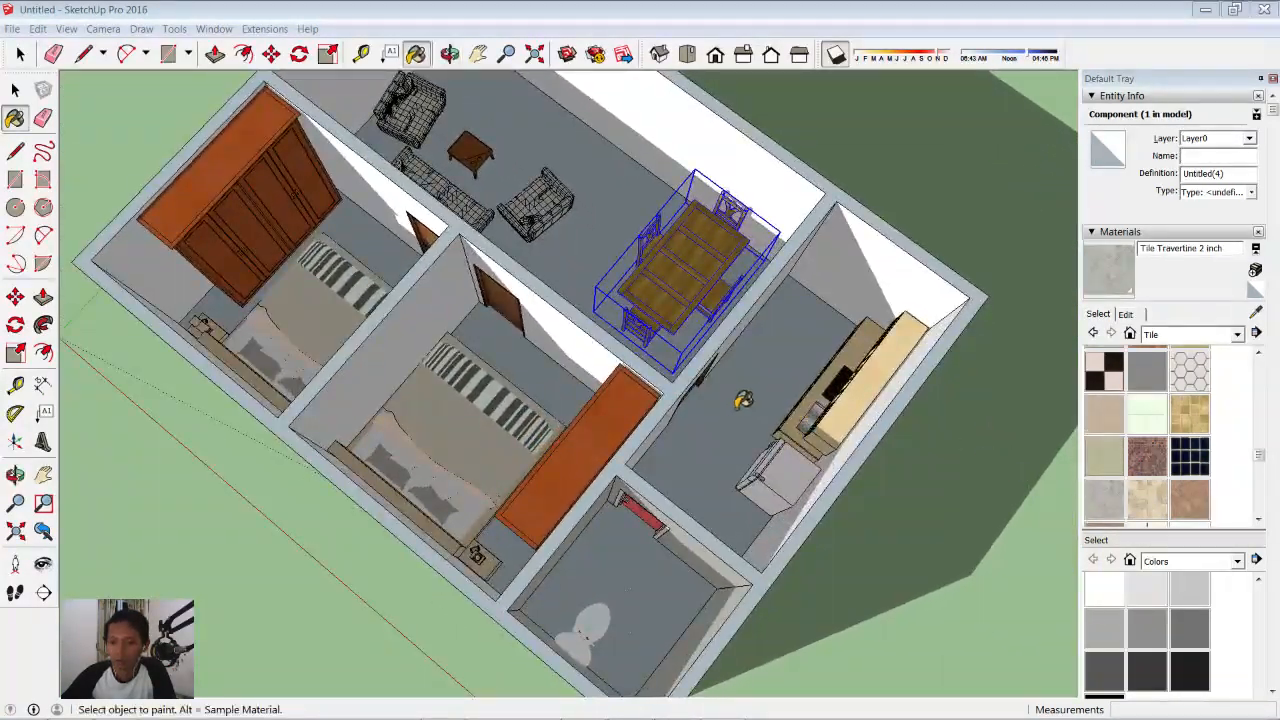
- Paint the continuous floor of the house with the light wood-grain material from the Wood collection
{"action": "scroll", "coordinate": [862, 312], "scroll_direction": "down", "scroll_amount": 1}
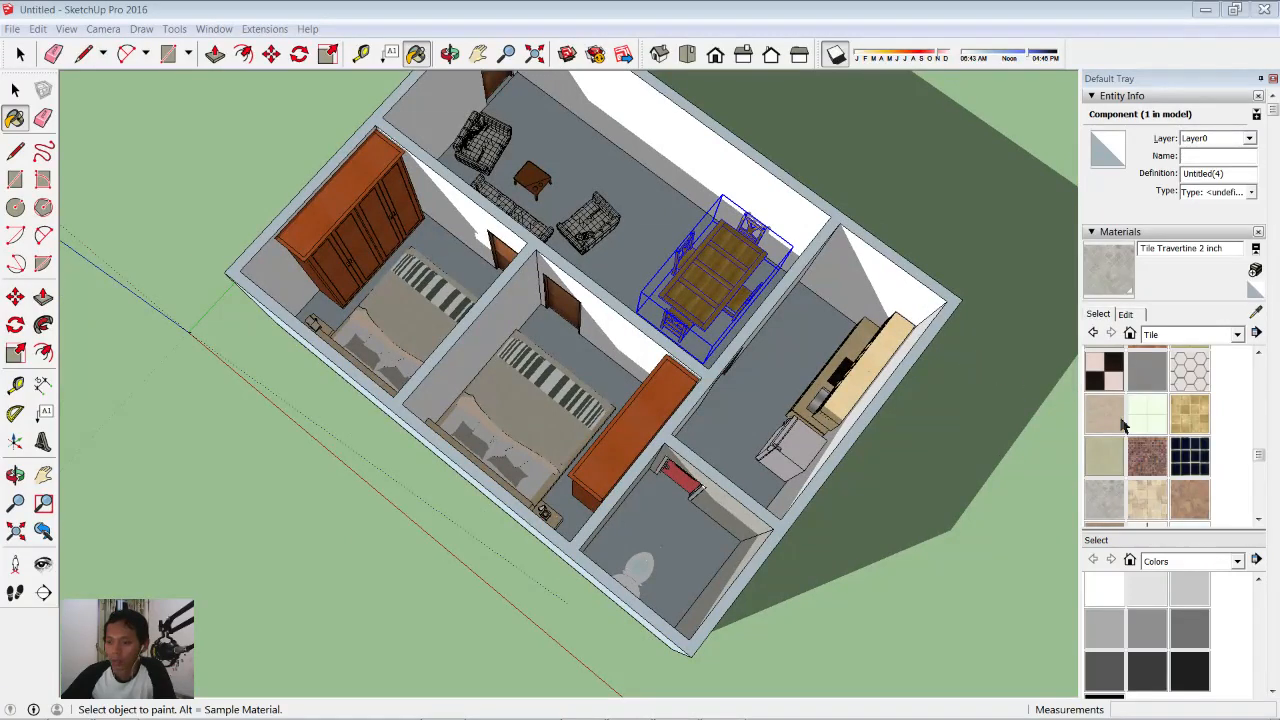
{"action": "left_click", "coordinate": [1200, 334]}
{"action": "left_click", "coordinate": [1163, 557]}
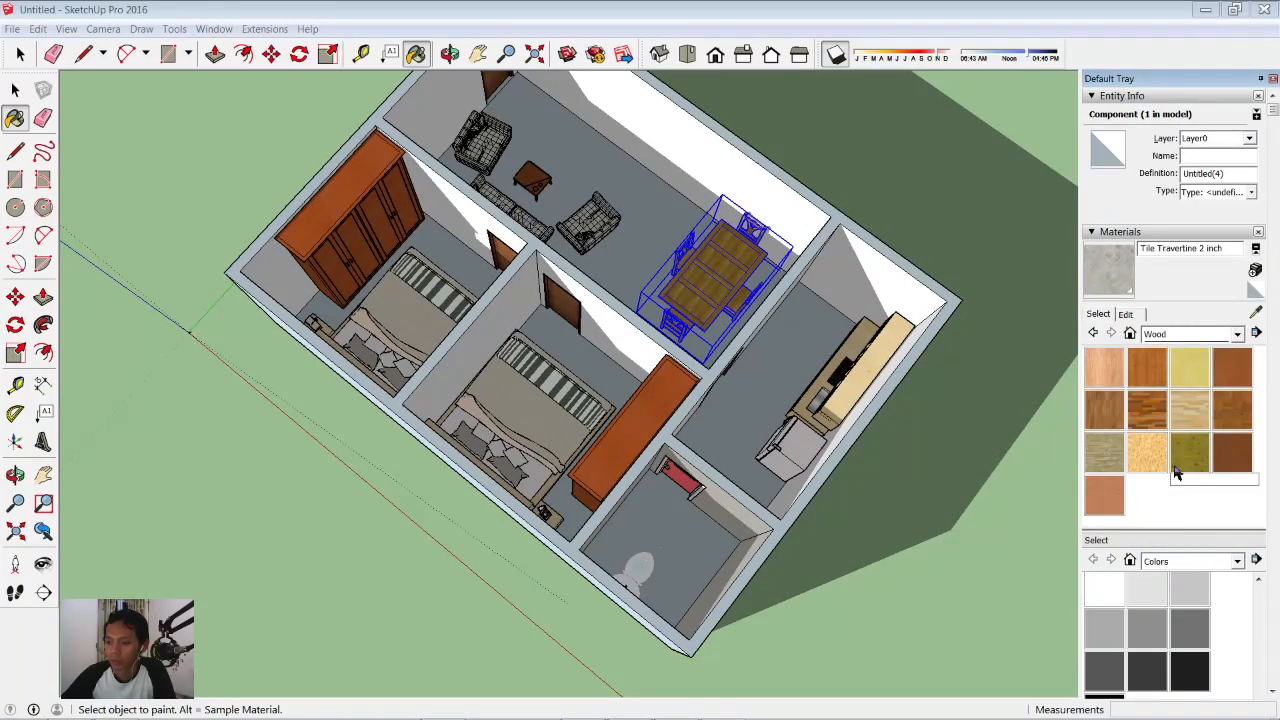
{"action": "left_click", "coordinate": [1105, 370]}
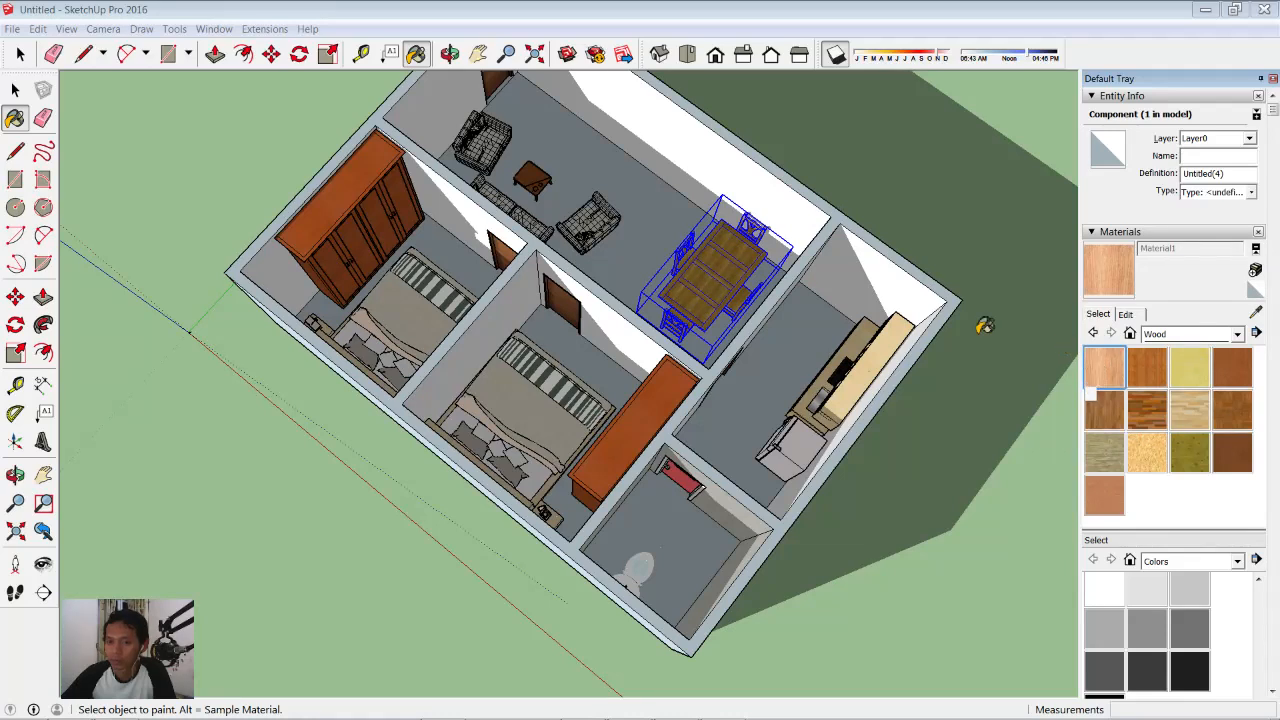
{"action": "left_click", "coordinate": [651, 233]}
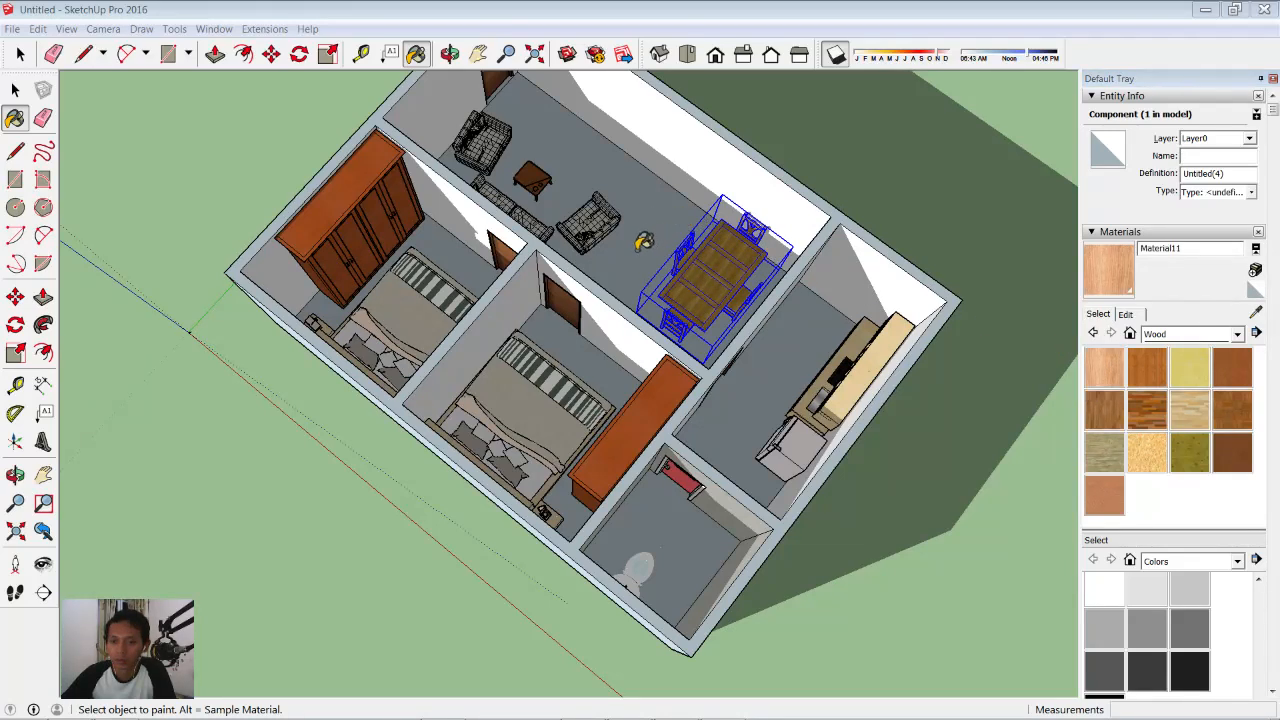
{"action": "left_click", "coordinate": [645, 245]}
- Hide the red bathroom door component to expose its doorway opening
{"action": "scroll", "coordinate": [756, 336], "scroll_direction": "down", "scroll_amount": 2}
{"action": "mouse_move", "coordinate": [750, 418]}
{"action": "middle_mouse_down"}
{"action": "mouse_move", "coordinate": [735, 428]}
{"action": "mouse_move", "coordinate": [706, 330]}
{"action": "middle_mouse_up"}
{"action": "scroll", "coordinate": [694, 484], "scroll_direction": "up", "scroll_amount": 7}
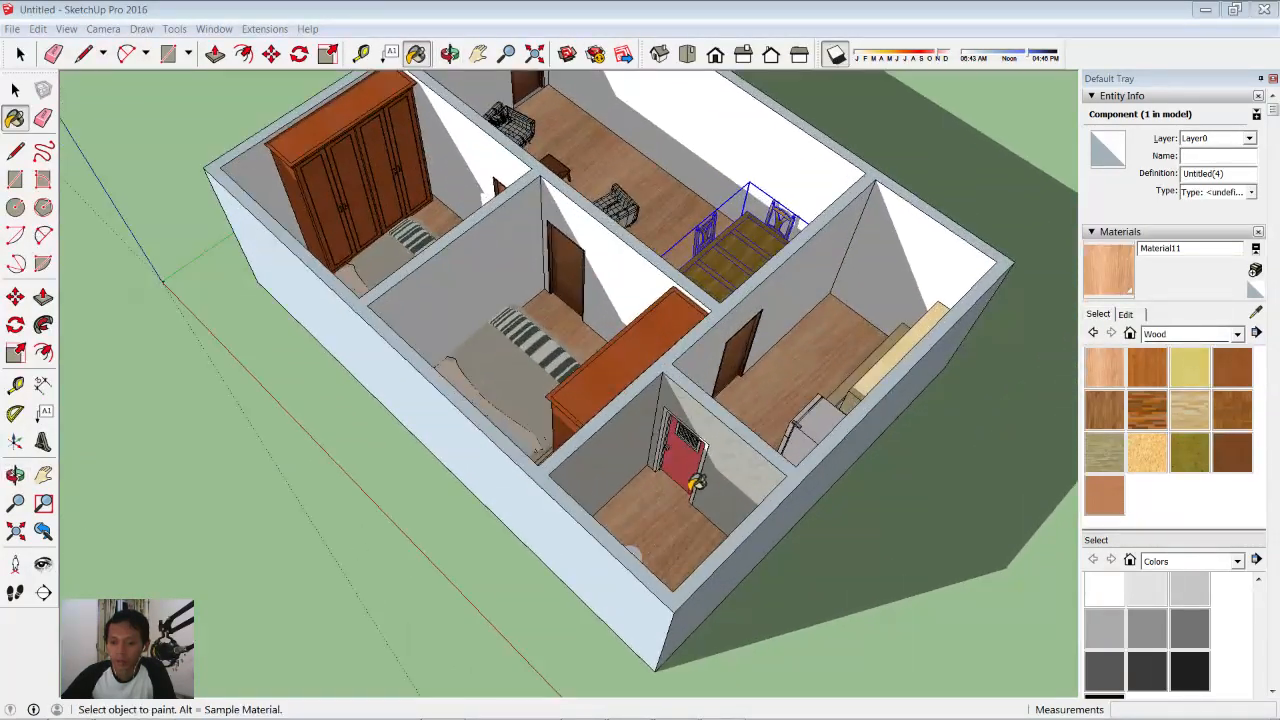
{"action": "left_click", "coordinate": [15, 90]}
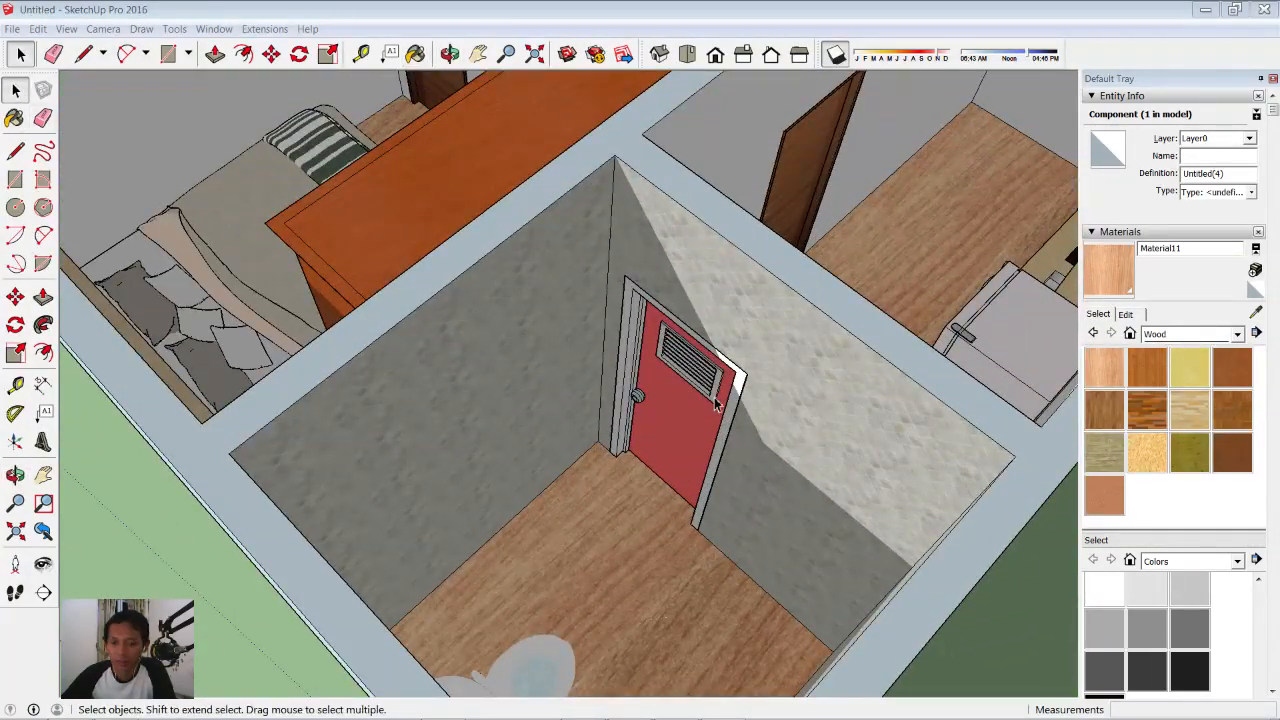
{"action": "left_click", "coordinate": [673, 421]}
{"action": "right_click", "coordinate": [673, 421]}
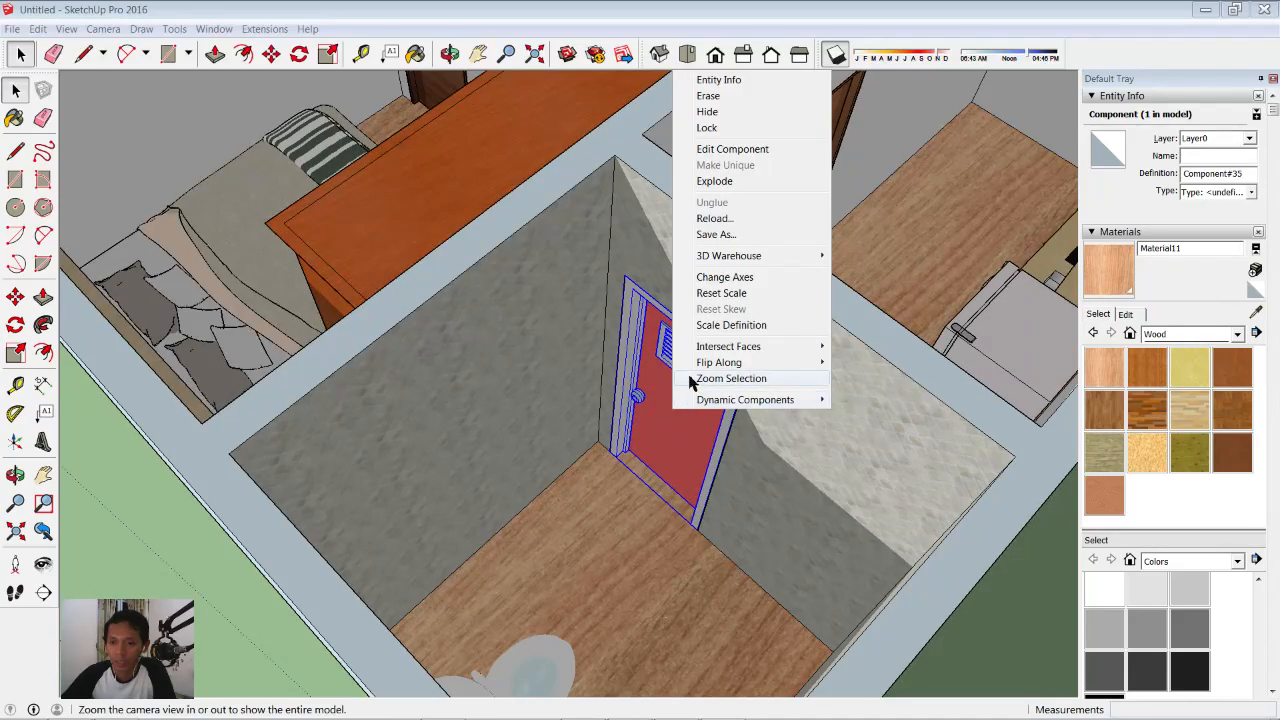
{"action": "left_click", "coordinate": [729, 112]}
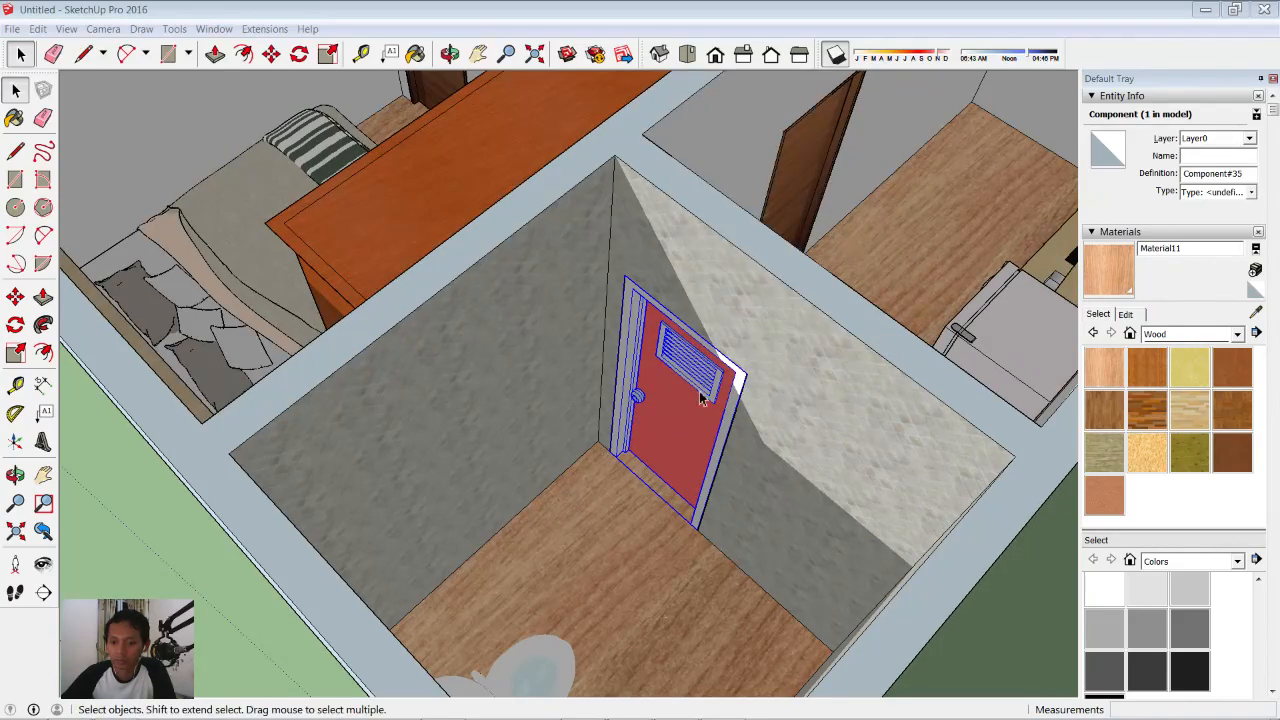
- Draw a 0.70 m line across the floor of the bathroom doorway, from one jamb to the other, dividing the floor face
{"action": "scroll", "coordinate": [656, 456], "scroll_direction": "up", "scroll_amount": 3}
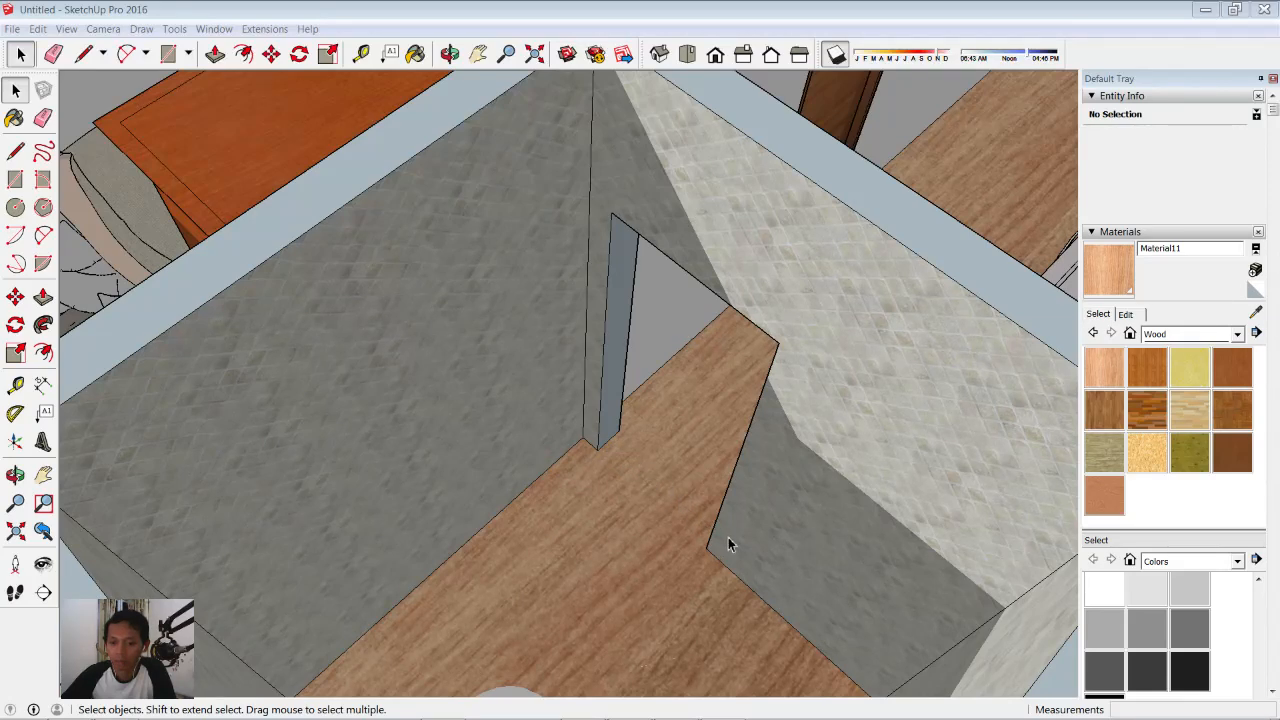
{"action": "left_click", "coordinate": [15, 151]}
{"action": "scroll", "coordinate": [690, 430], "scroll_direction": "up", "scroll_amount": 2}
{"action": "left_click", "coordinate": [566, 452]}
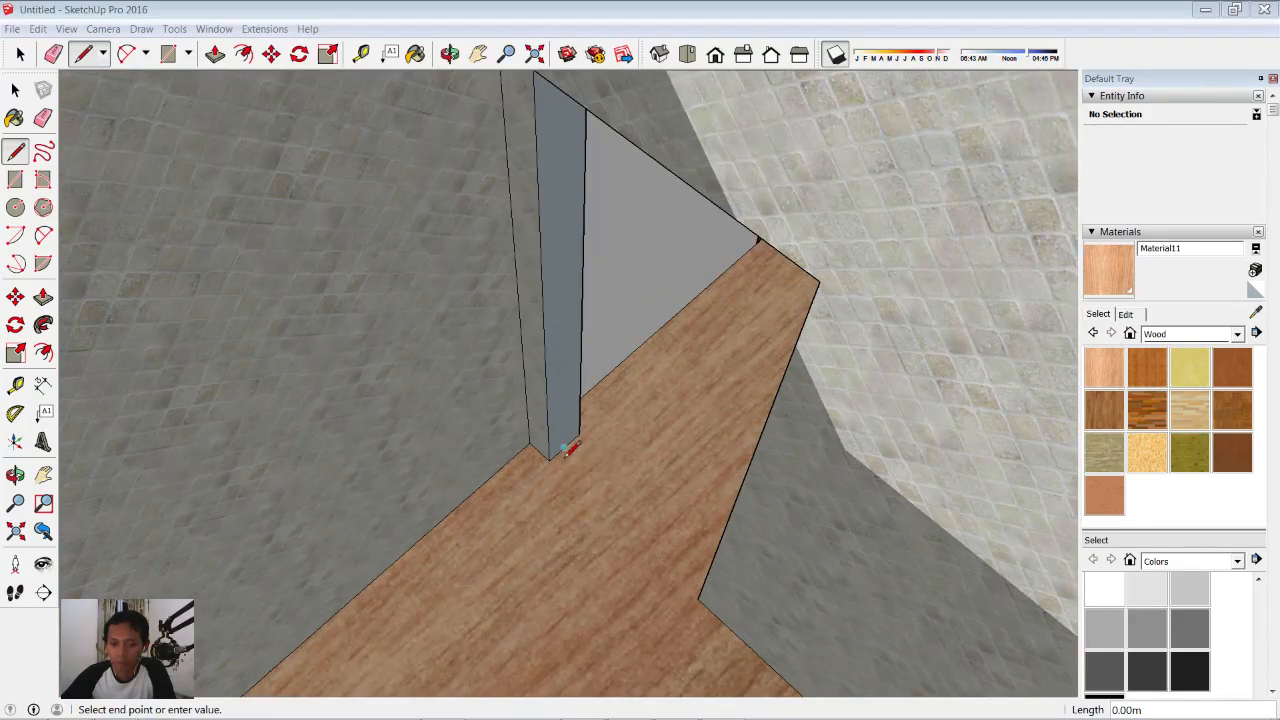
{"action": "middle_click_drag", "start_coordinate": [614, 481], "coordinate": [904, 492]}
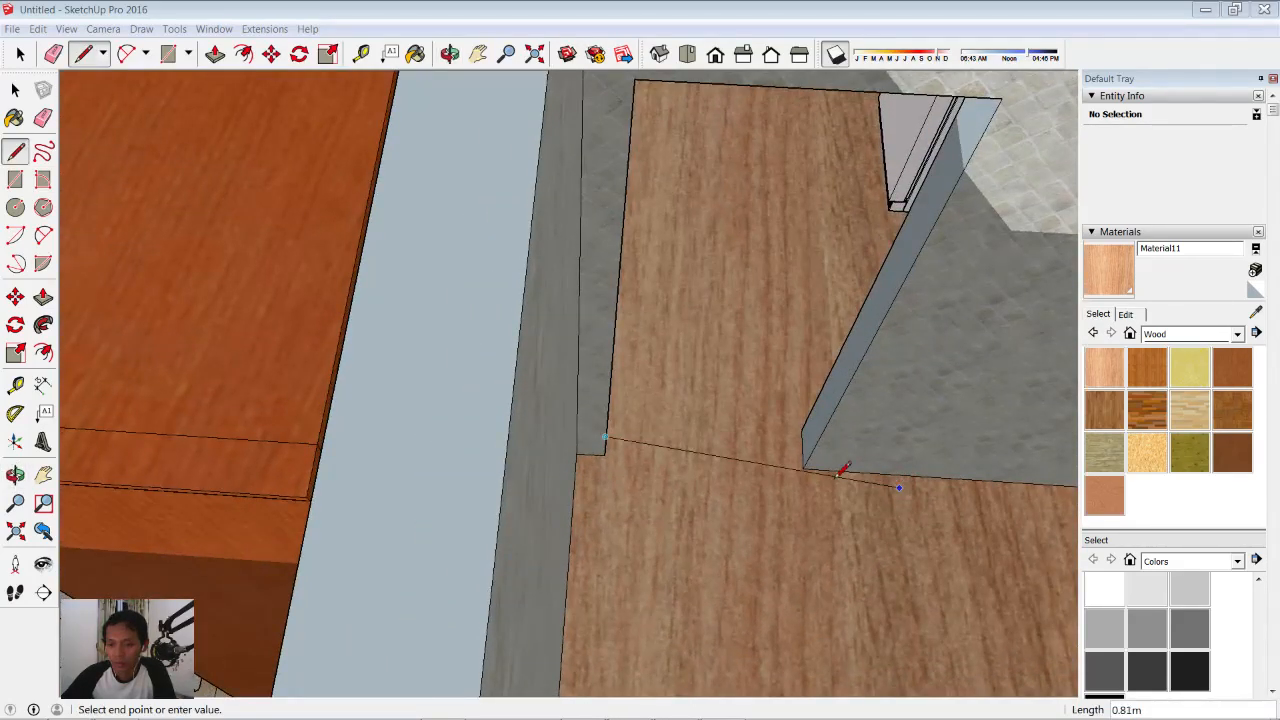
{"action": "left_click", "coordinate": [803, 449]}
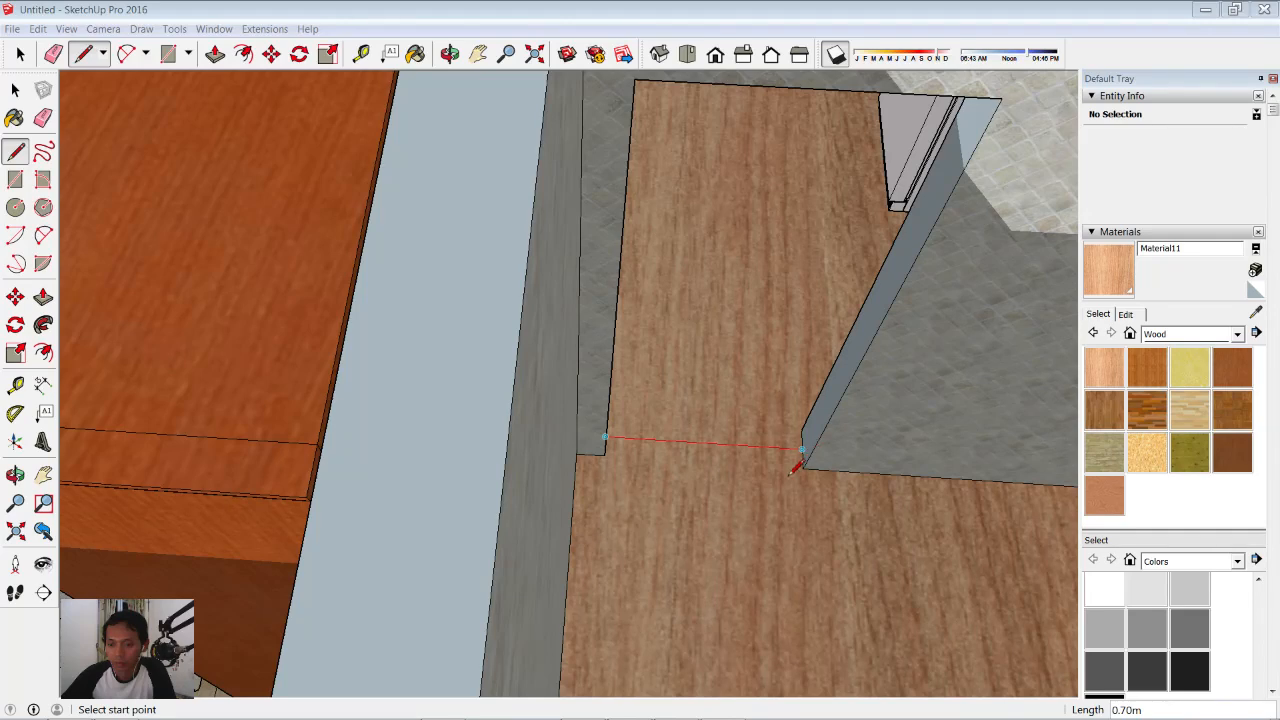
{"action": "scroll", "coordinate": [803, 490], "scroll_direction": "down", "scroll_amount": 5}
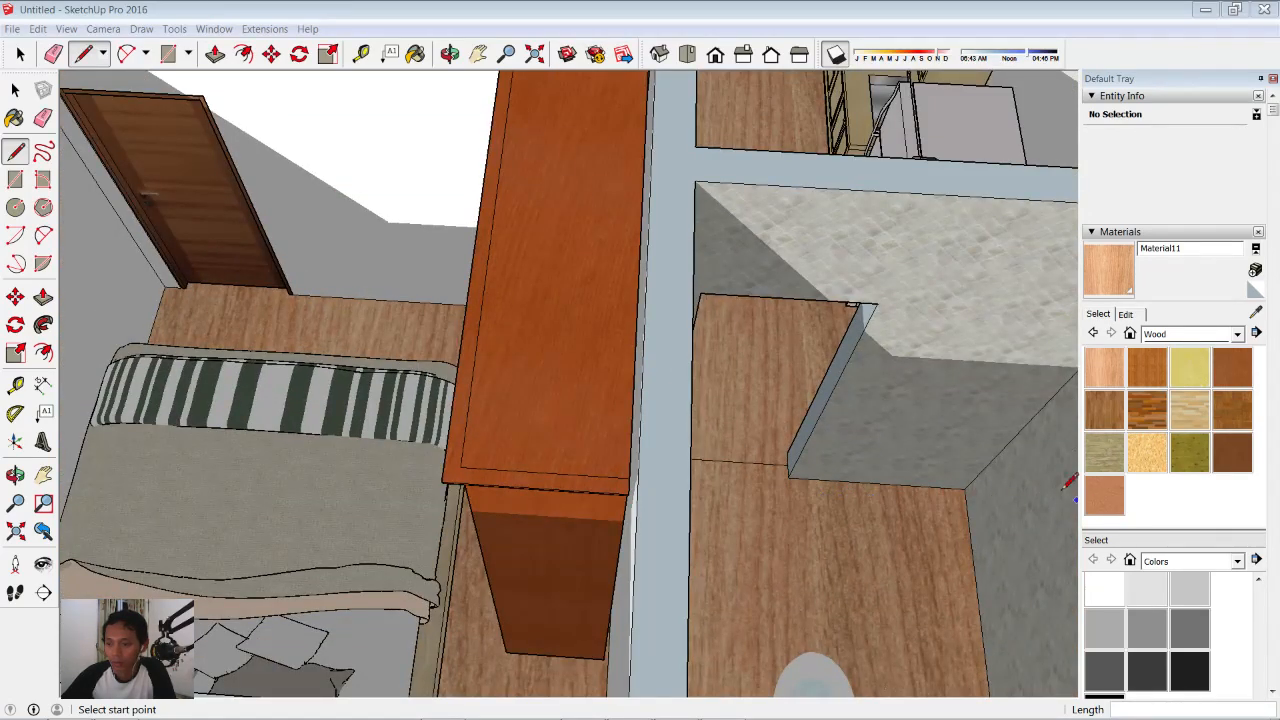
- Paint the bathroom floor face with Square Glass Tile 01 from the Tile material collection
{"action": "left_click", "coordinate": [1189, 335]}
{"action": "left_click", "coordinate": [1185, 513]}
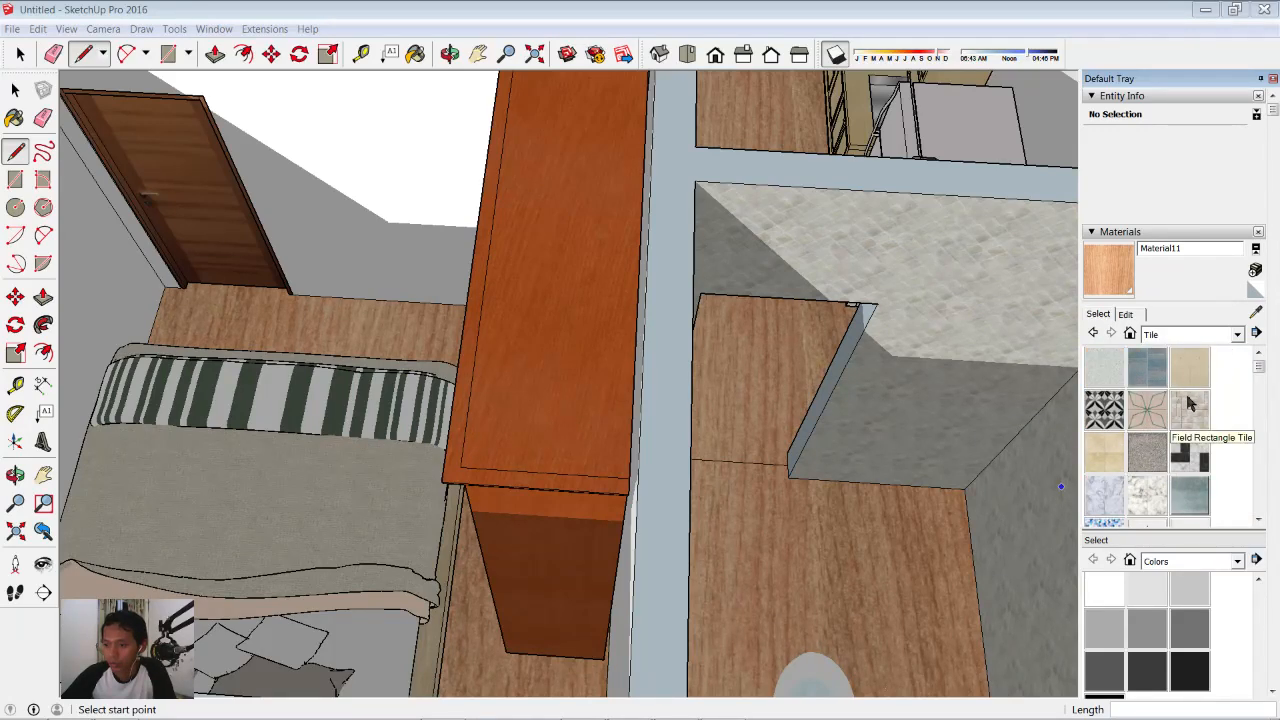
{"action": "left_click_drag", "start_coordinate": [1265, 375], "coordinate": [1265, 418]}
{"action": "left_click", "coordinate": [1104, 432]}
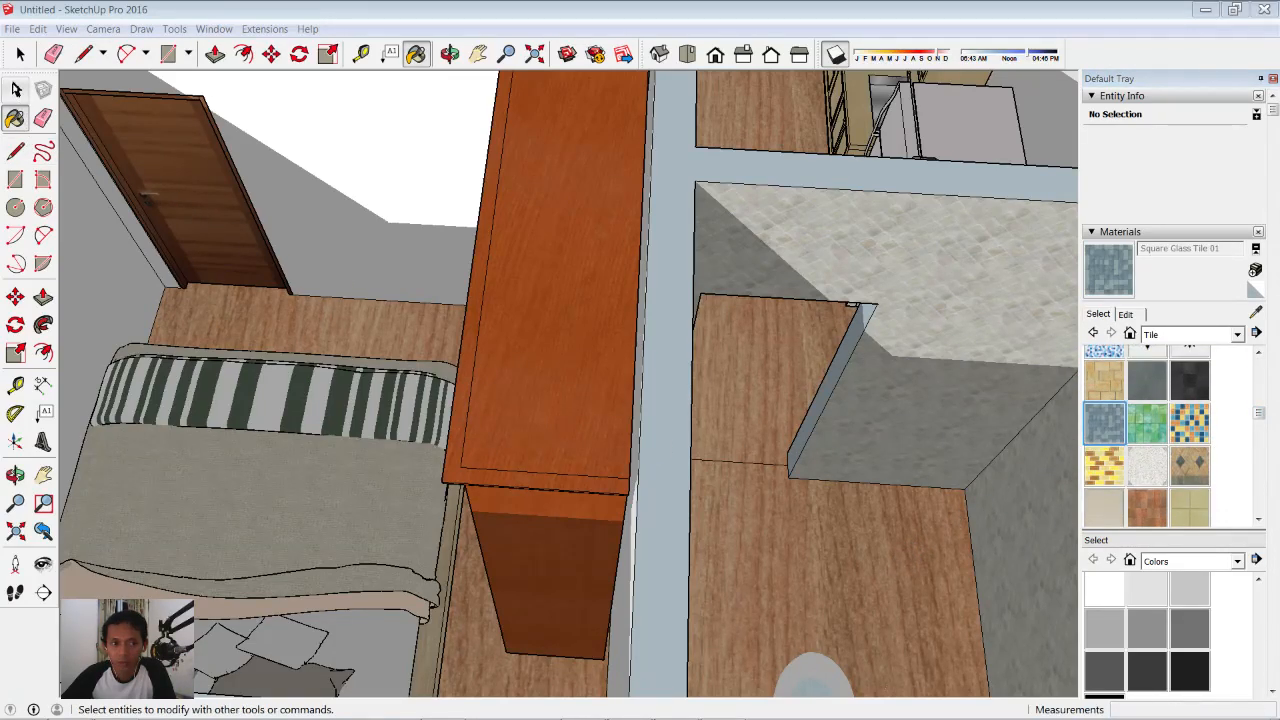
{"action": "key", "text": "space"}
{"action": "left_click", "coordinate": [876, 552]}
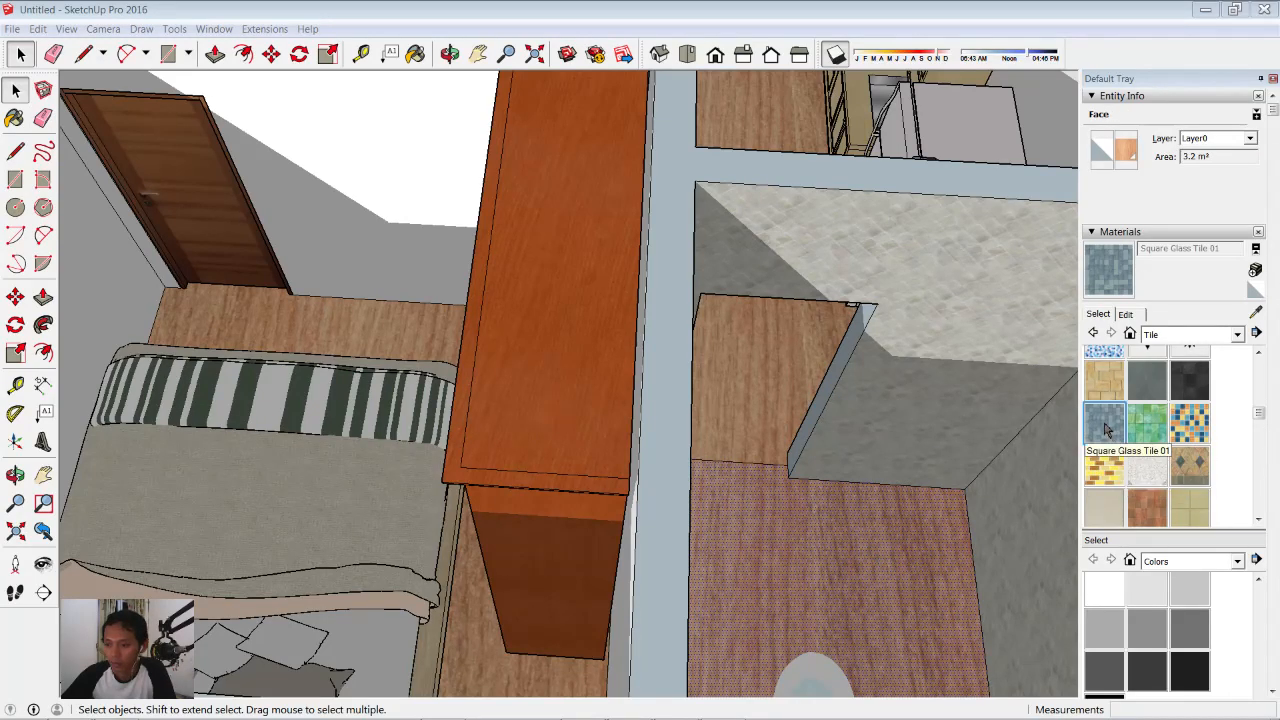
{"action": "key", "text": "b"}
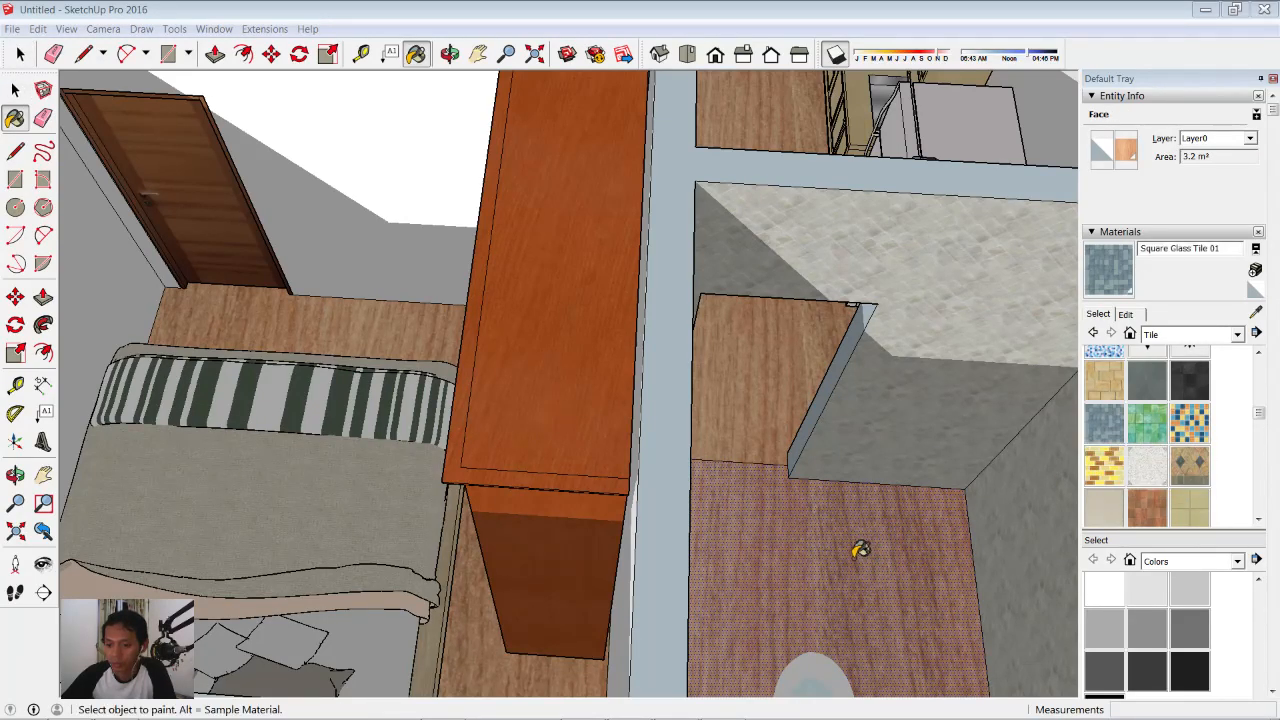
{"action": "left_click", "coordinate": [871, 552]}
{"action": "scroll", "coordinate": [920, 547], "scroll_direction": "down", "scroll_amount": 5}
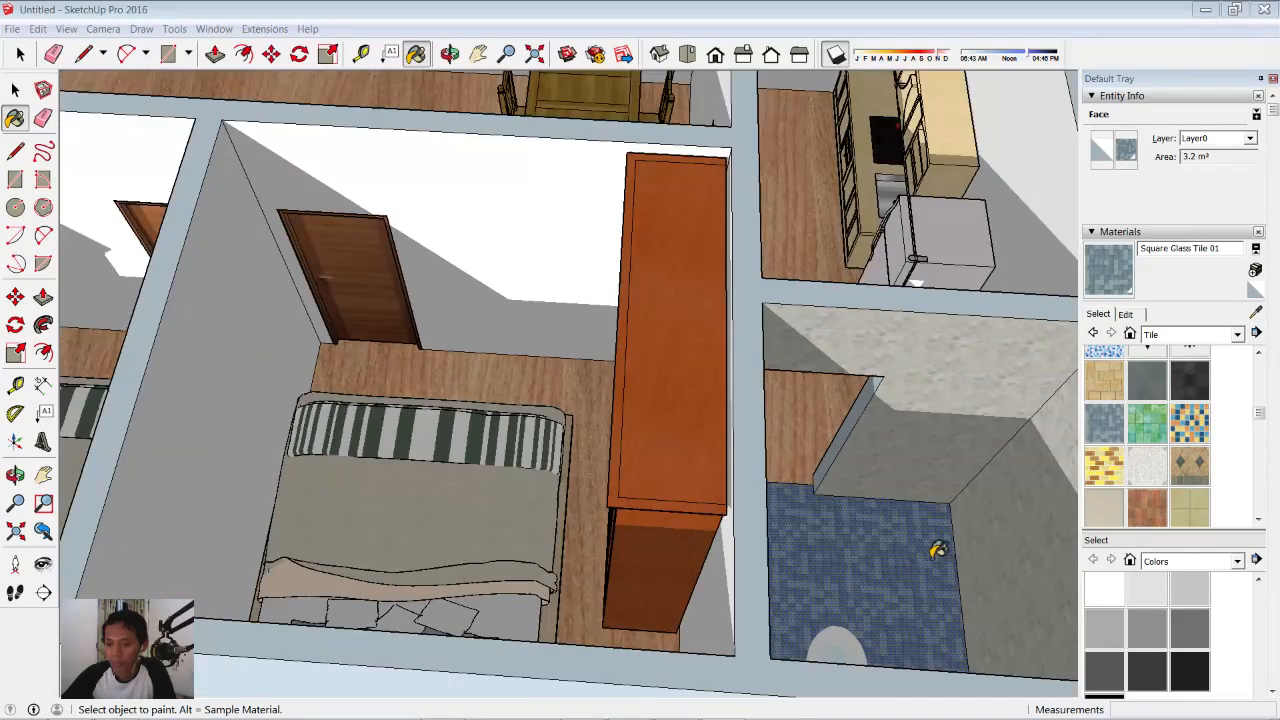
- Unhide all hidden geometry to bring back the red bathroom door
{"action": "left_click", "coordinate": [25, 55]}
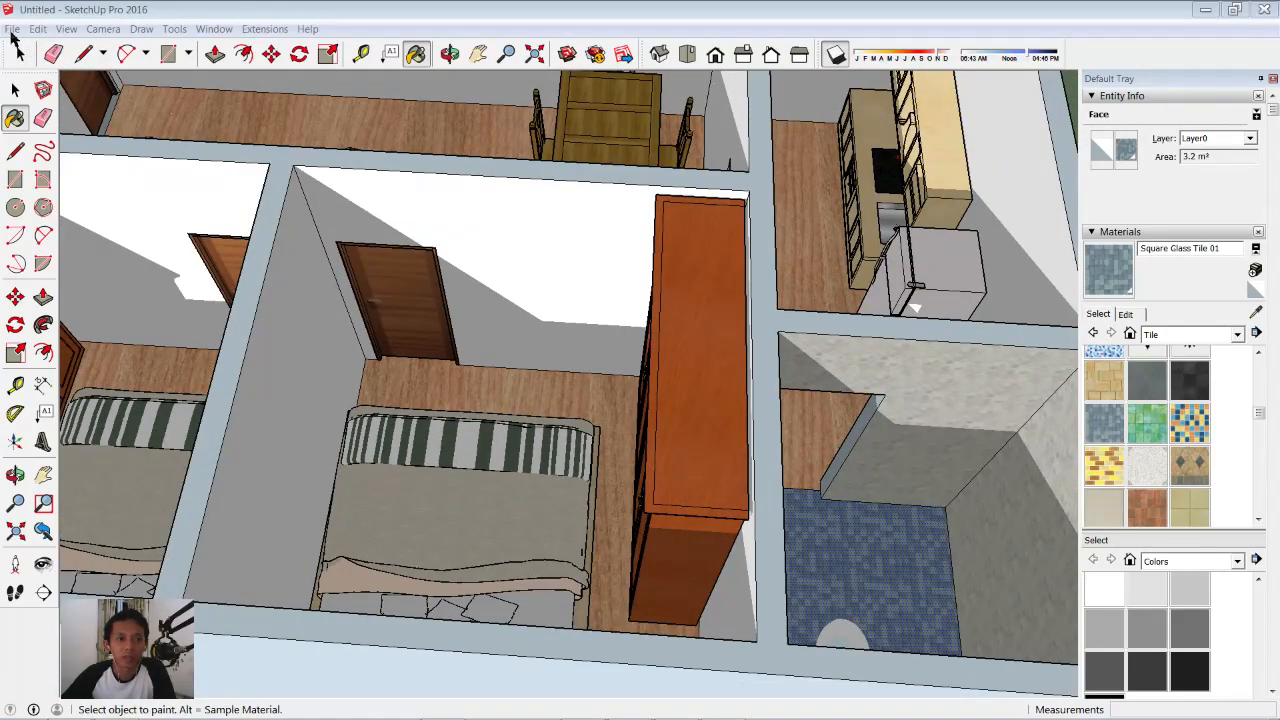
{"action": "left_click", "coordinate": [12, 30]}
{"action": "mouse_move", "coordinate": [34, 31]}
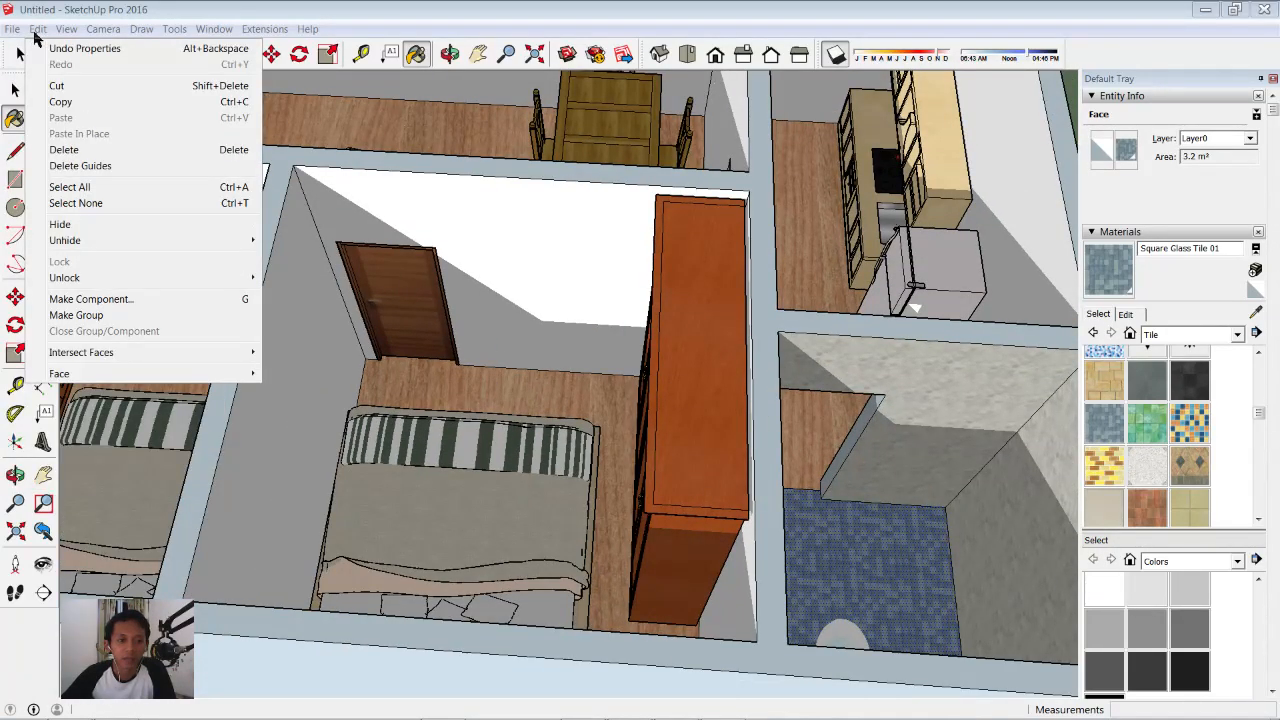
{"action": "mouse_move", "coordinate": [109, 240]}
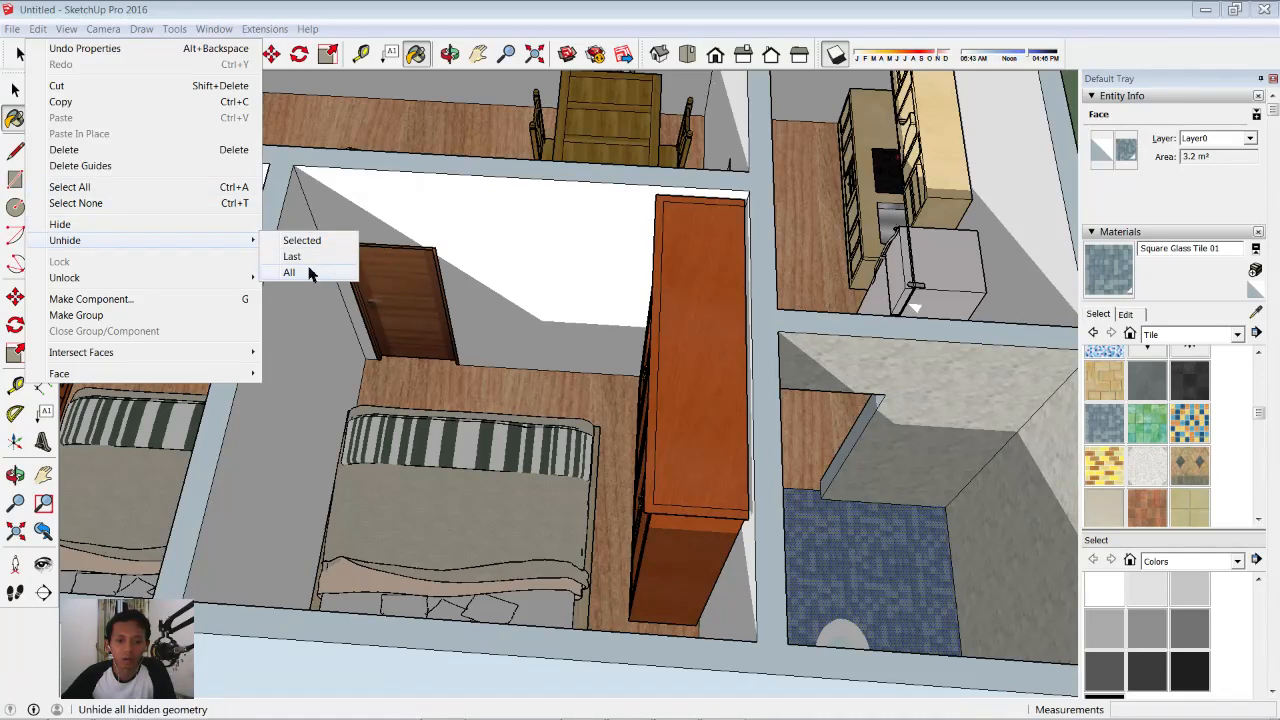
{"action": "left_click", "coordinate": [300, 273]}
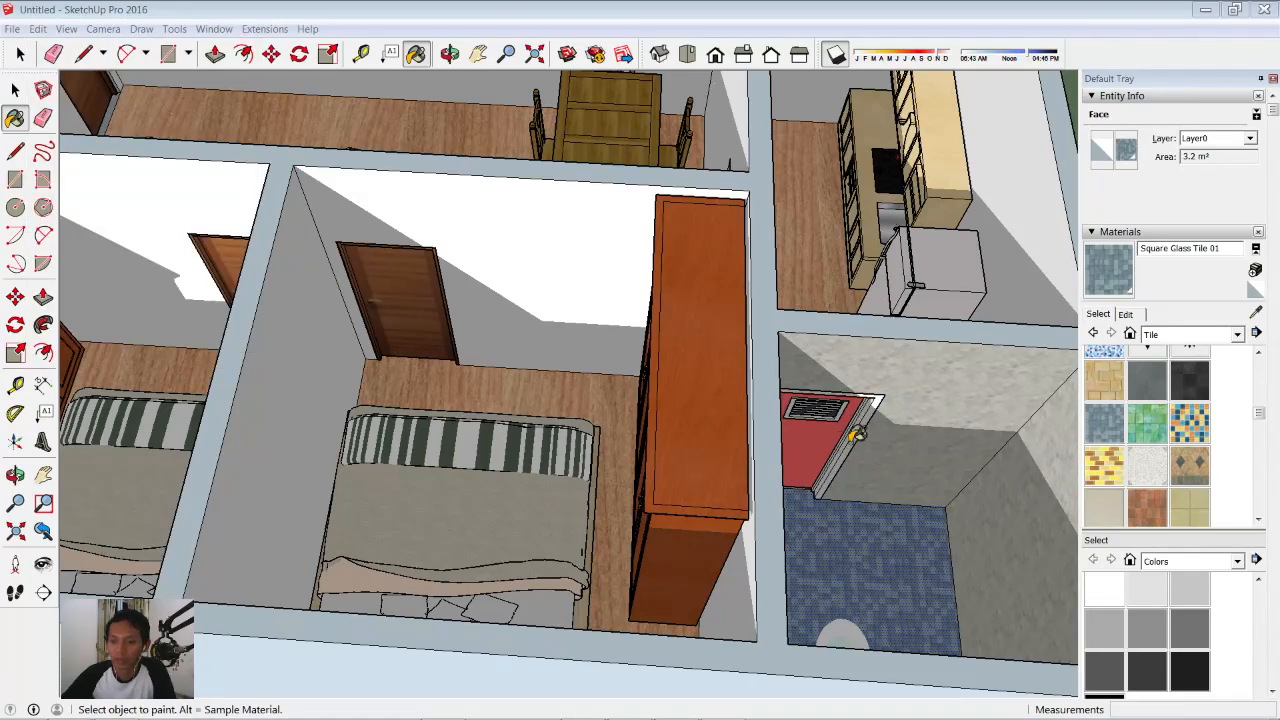
{"action": "scroll", "coordinate": [843, 455], "scroll_direction": "down", "scroll_amount": 6}
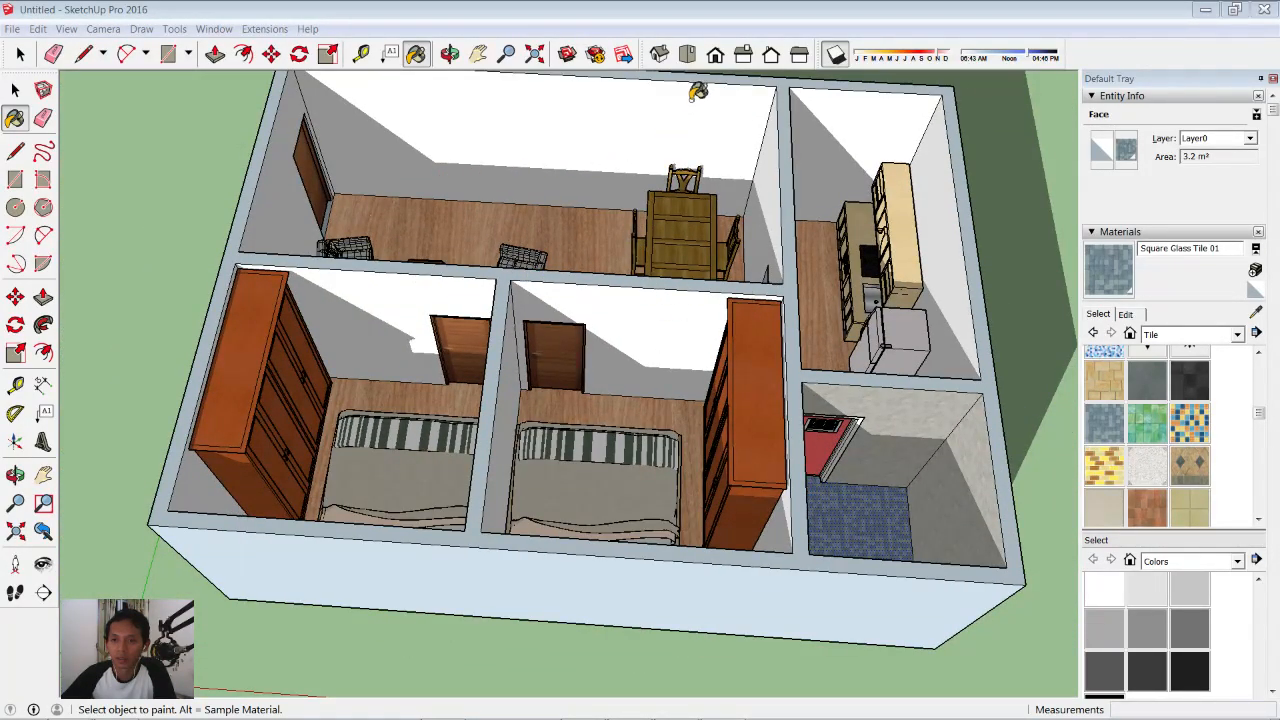
- Frame the whole furnished house in the top view and render it with V-Ray
{"action": "left_click", "coordinate": [687, 58]}
{"action": "scroll", "coordinate": [700, 204], "scroll_direction": "down", "scroll_amount": 2}
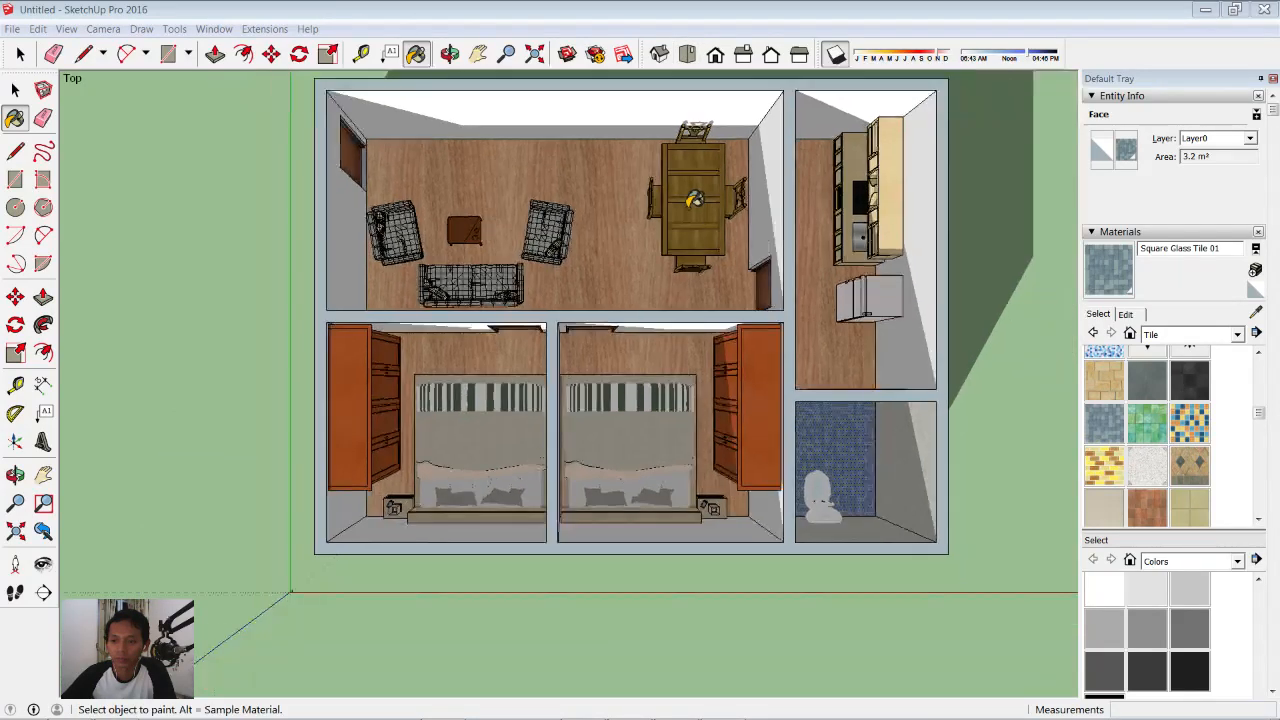
{"action": "middle_click_drag", "start_coordinate": [742, 195], "coordinate": [651, 265], "text": "shift"}
{"action": "scroll", "coordinate": [577, 297], "scroll_direction": "up", "scroll_amount": 2}
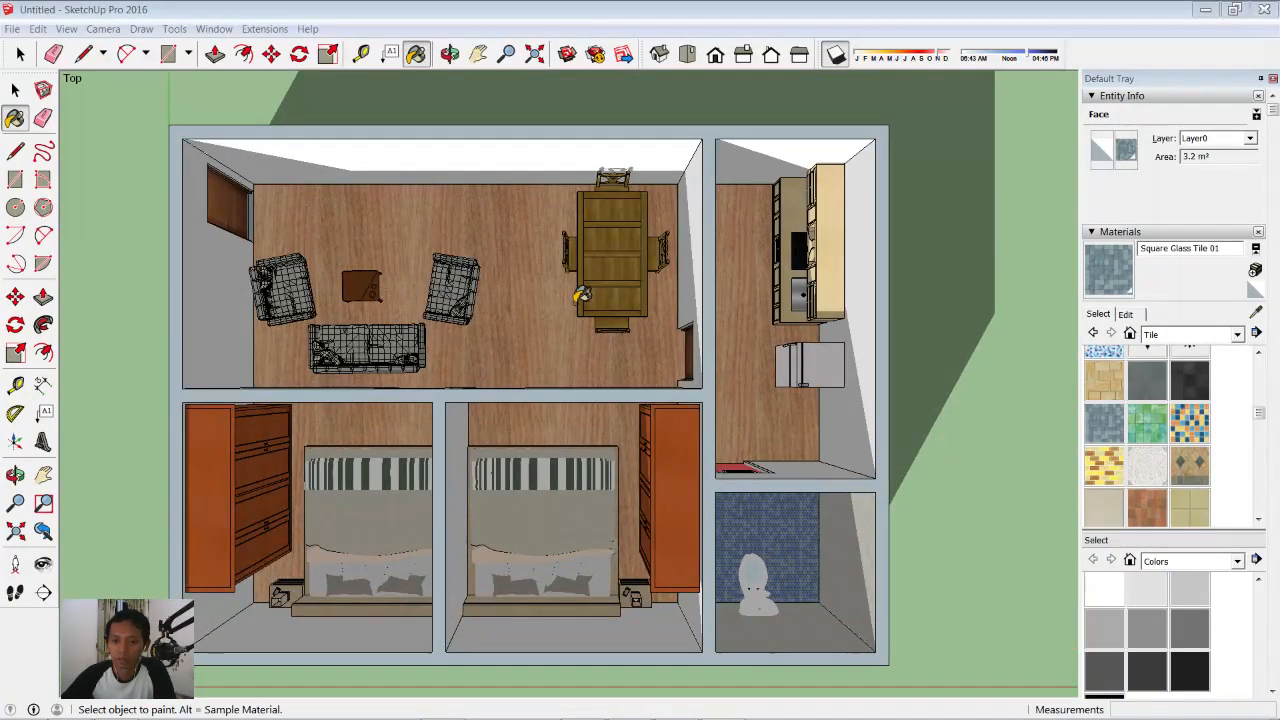
{"action": "middle_click_drag", "start_coordinate": [555, 307], "coordinate": [587, 288], "text": "shift"}
{"action": "scroll", "coordinate": [587, 288], "scroll_direction": "down", "scroll_amount": 1}
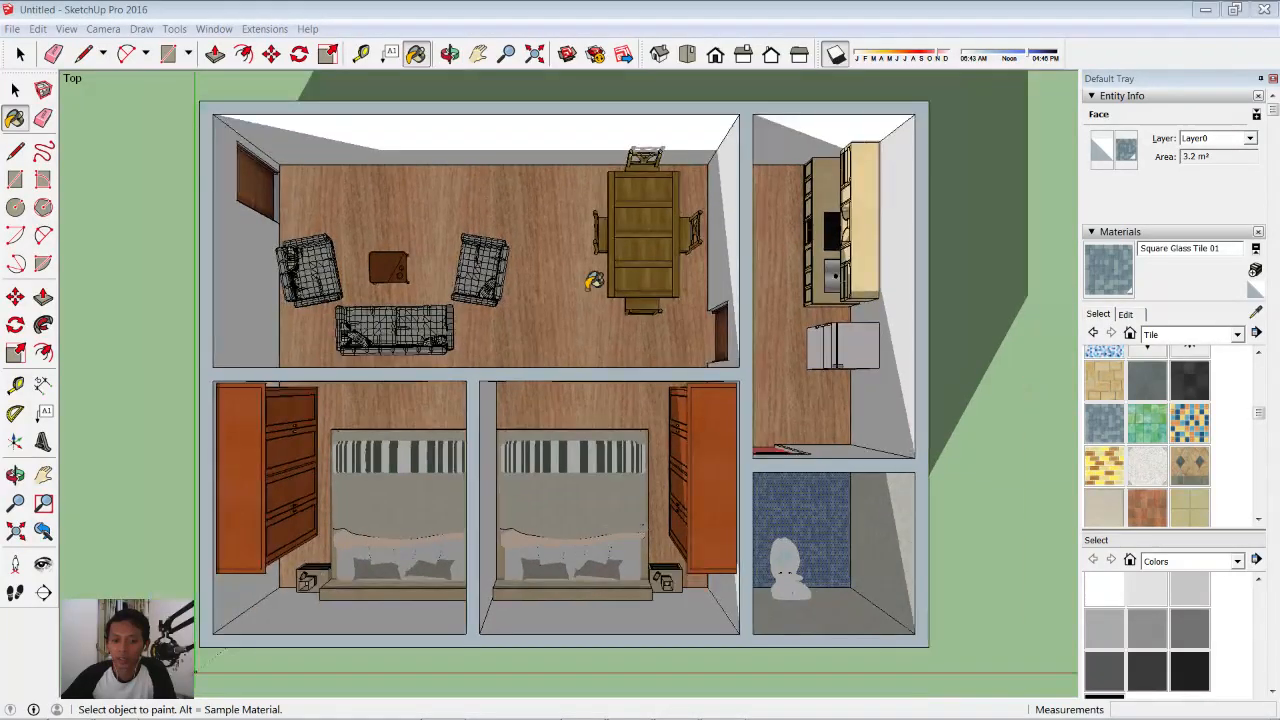
{"action": "left_click", "coordinate": [257, 29]}
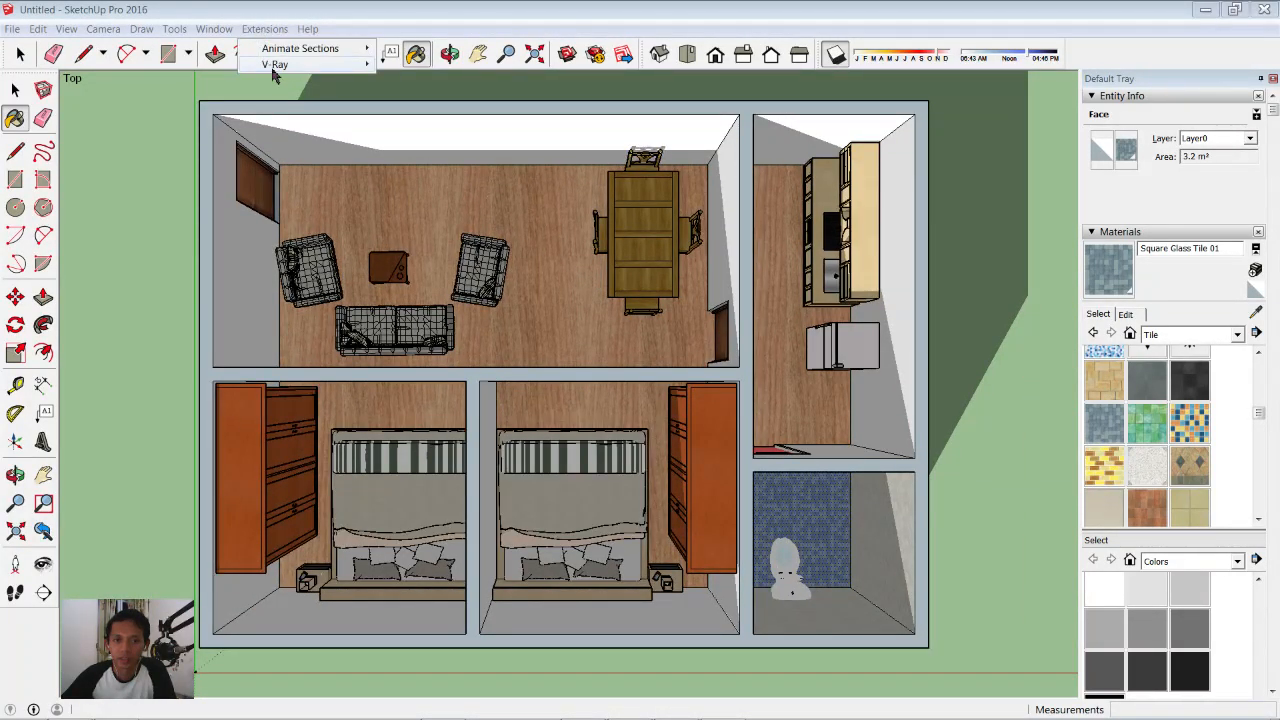
{"action": "mouse_move", "coordinate": [273, 70]}
{"action": "left_click", "coordinate": [420, 164]}
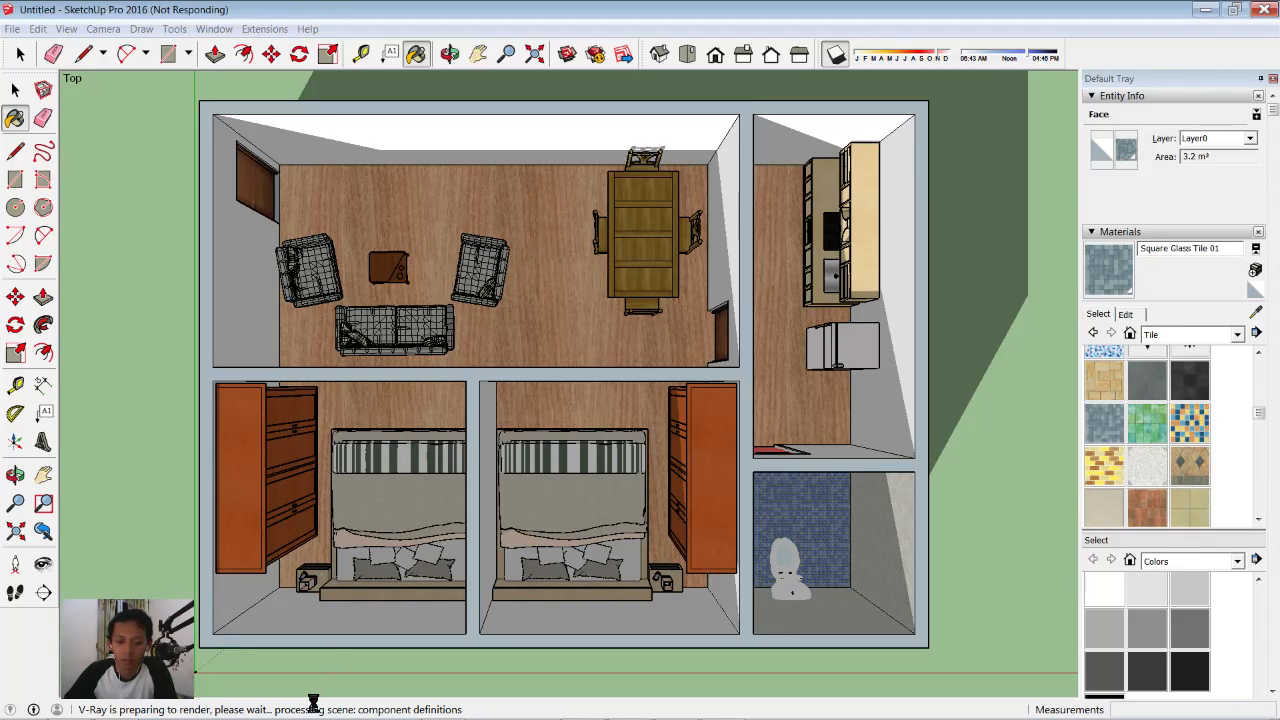
{"action": "mouse_move", "coordinate": [352, 718]}
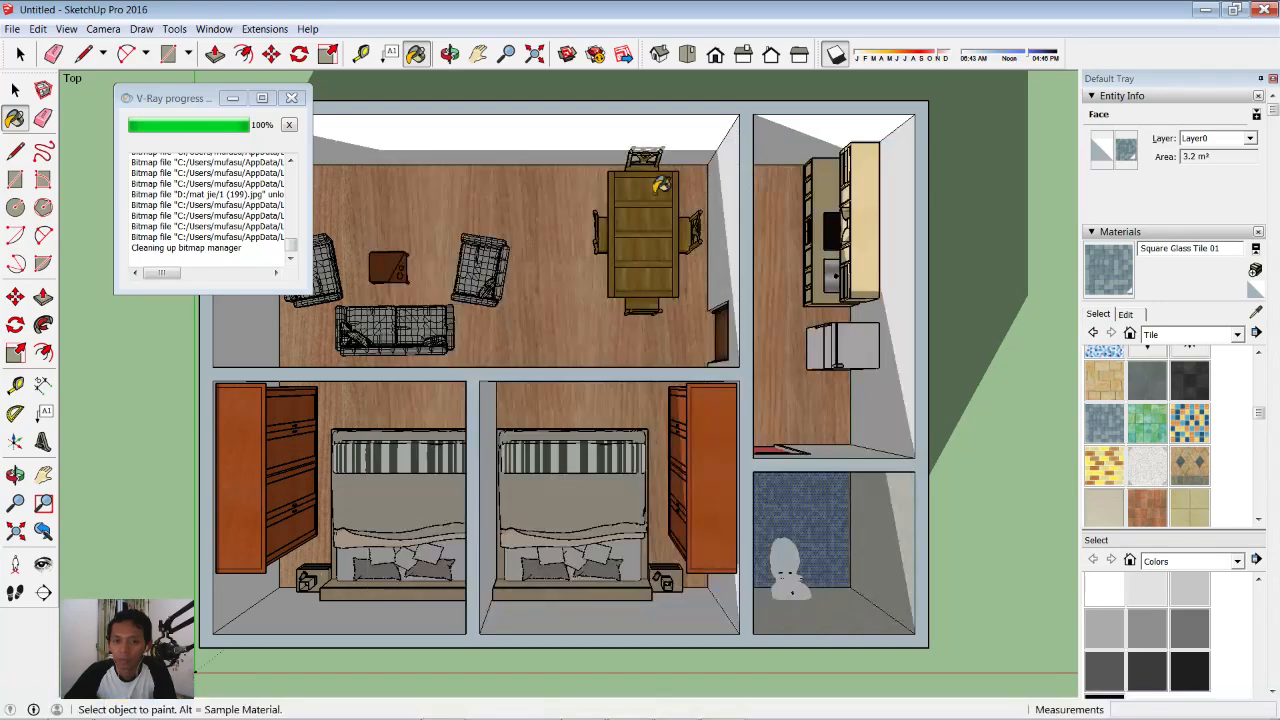
{"action": "left_click", "coordinate": [903, 151]}
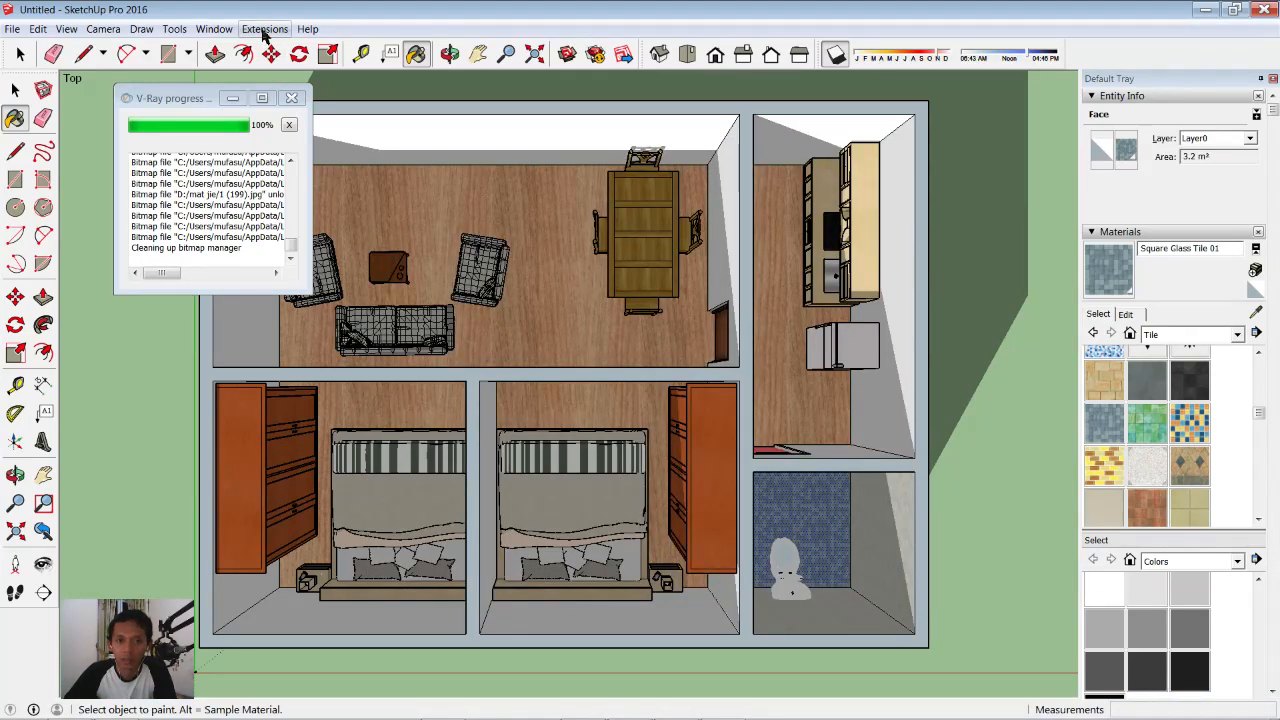
- In the V-Ray options for indirect illumination, set post-processing saturation to 0.1, contrast base to 0.1 and contrast to 5.0
{"action": "left_click", "coordinate": [263, 29]}
{"action": "mouse_move", "coordinate": [300, 64]}
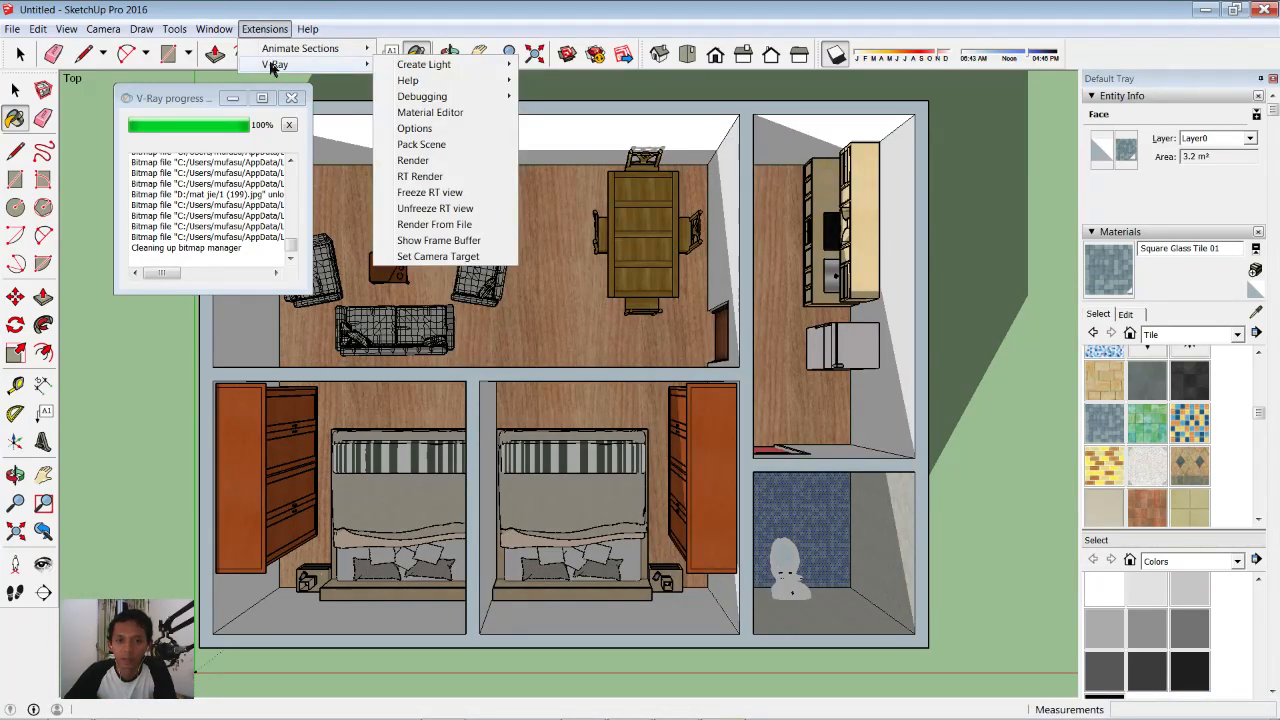
{"action": "left_click", "coordinate": [503, 128]}
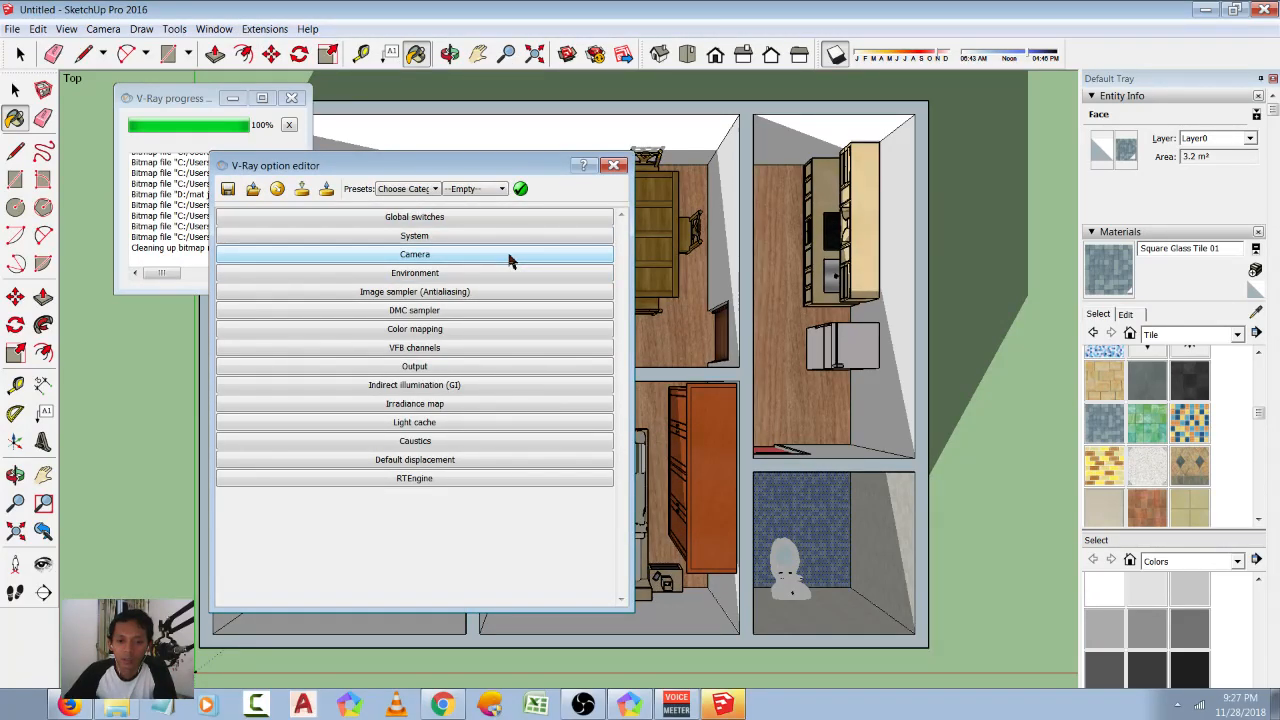
{"action": "left_click", "coordinate": [408, 388]}
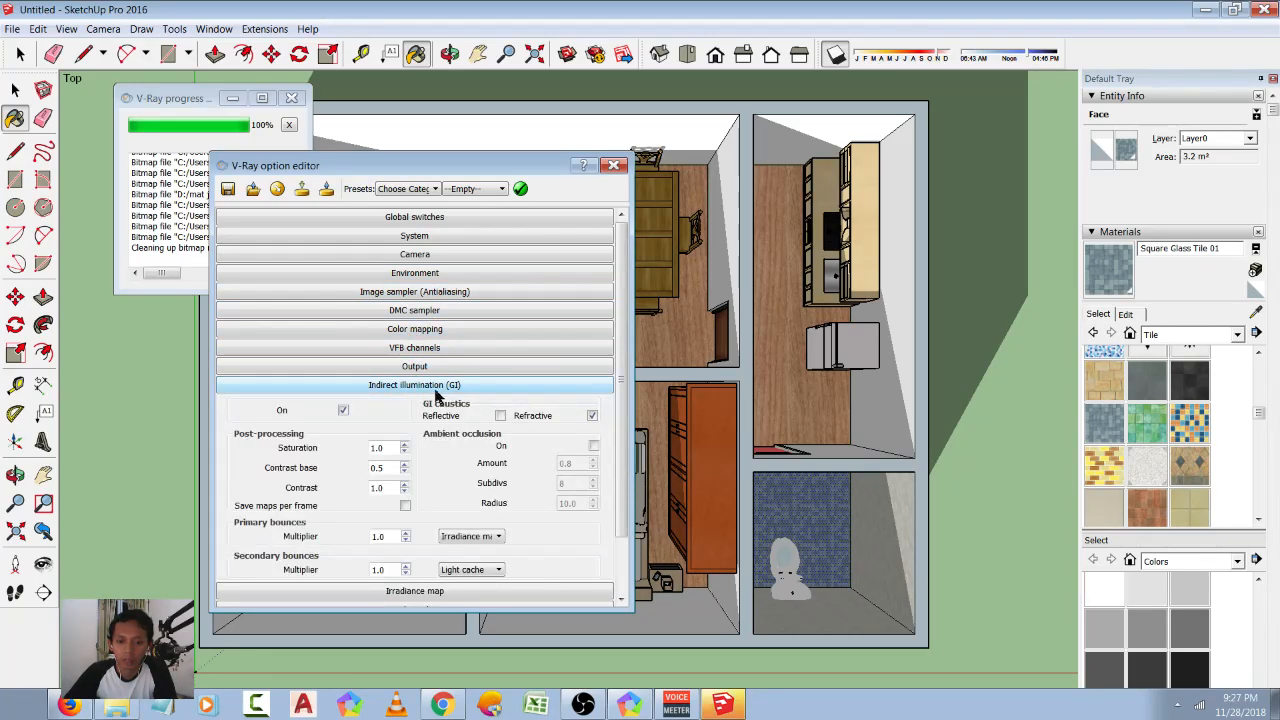
{"action": "type", "text": "0.1"}
{"action": "double_click", "coordinate": [384, 467]}
{"action": "type", "text": "0.1"}
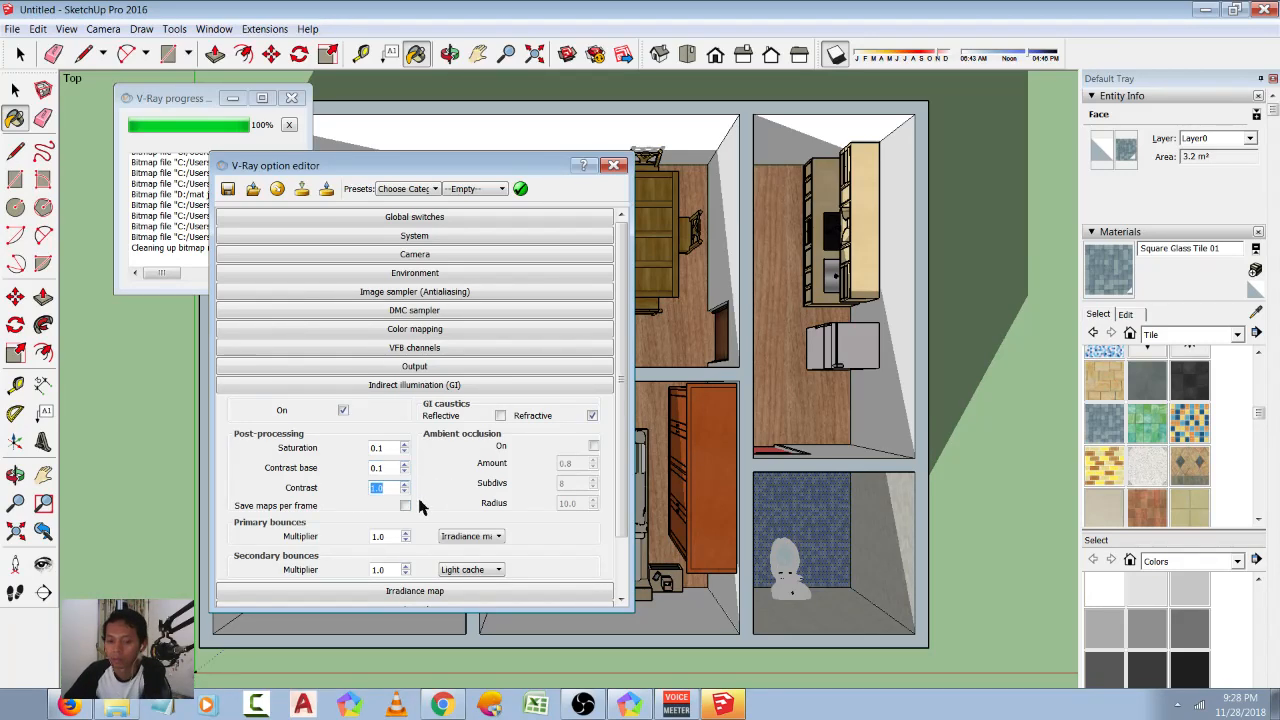
{"action": "type", "text": "5.0"}
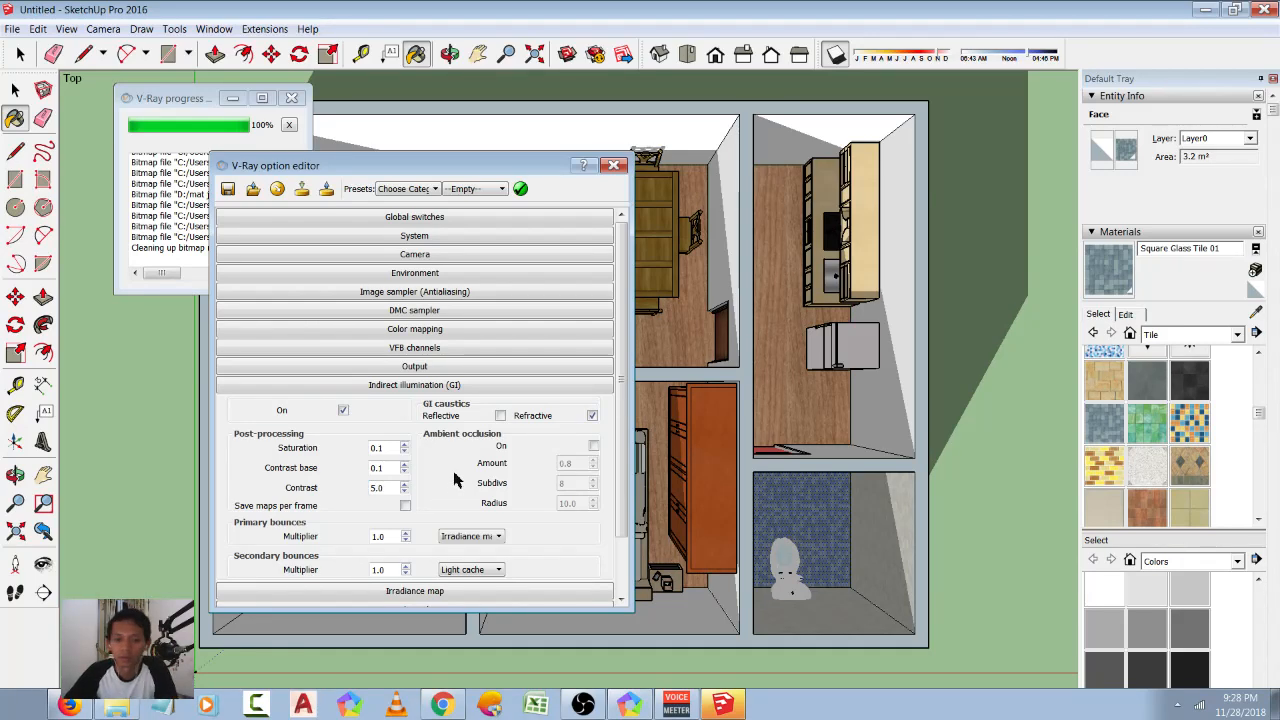
- Set the V-Ray environment's GI skylight colour to a light grey with red, green and blue at 234
{"action": "left_click", "coordinate": [440, 274]}
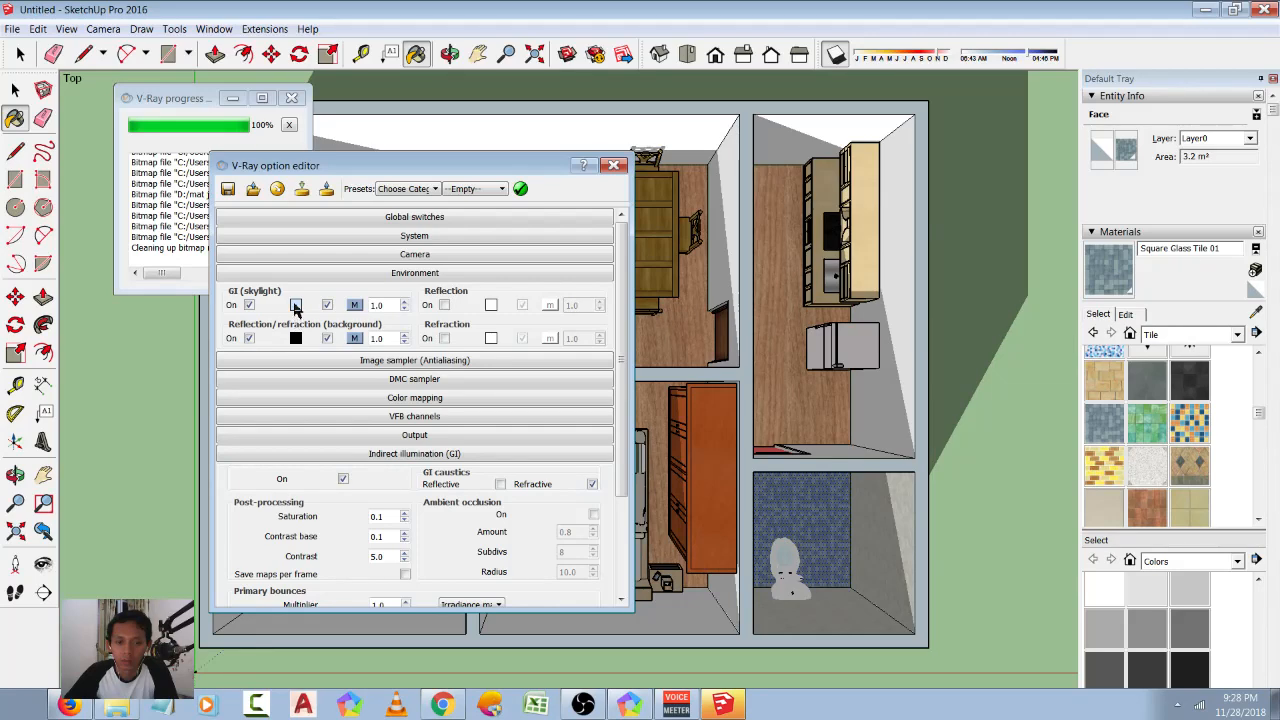
{"action": "left_click", "coordinate": [295, 305]}
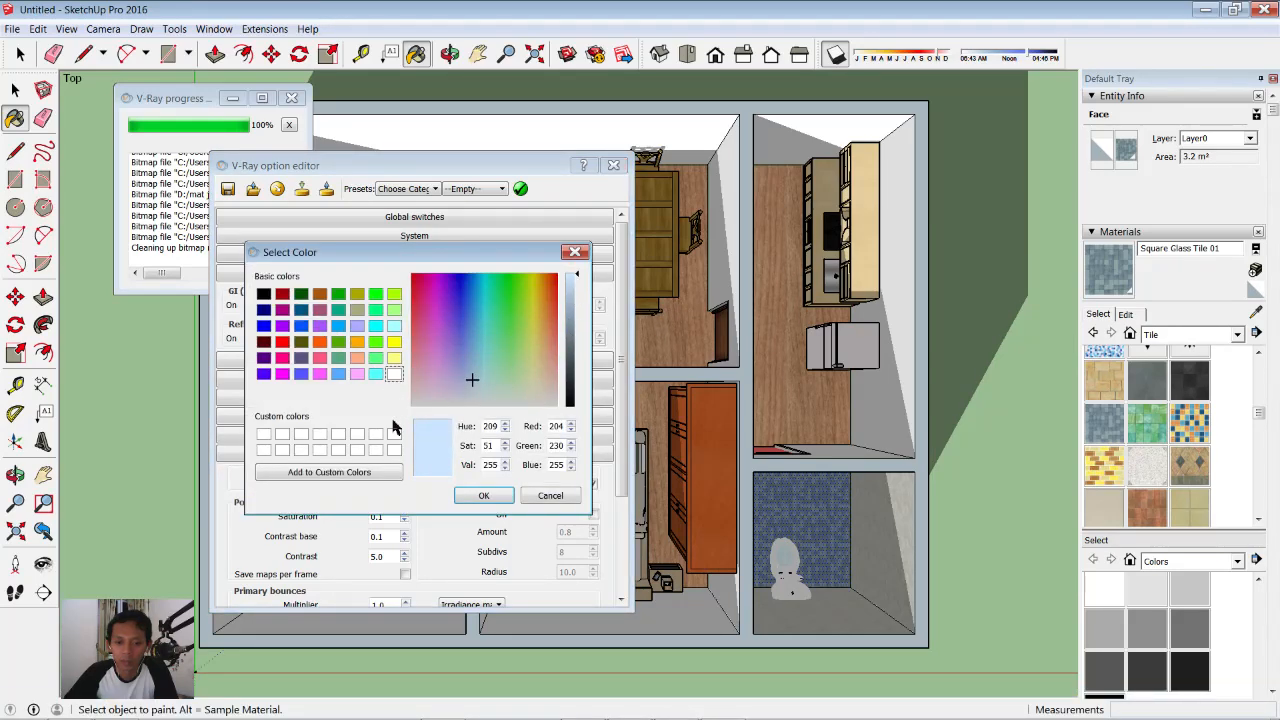
{"action": "left_click", "coordinate": [395, 375]}
{"action": "left_click", "coordinate": [577, 290]}
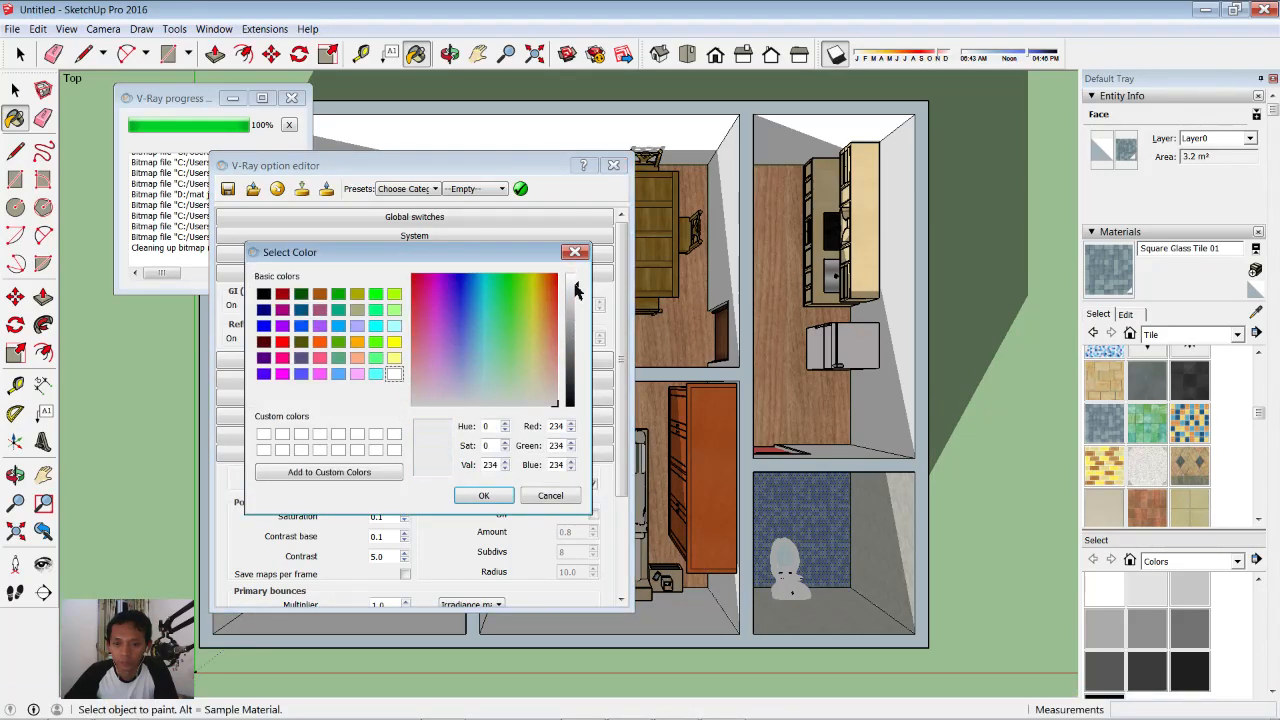
{"action": "left_click", "coordinate": [490, 497]}
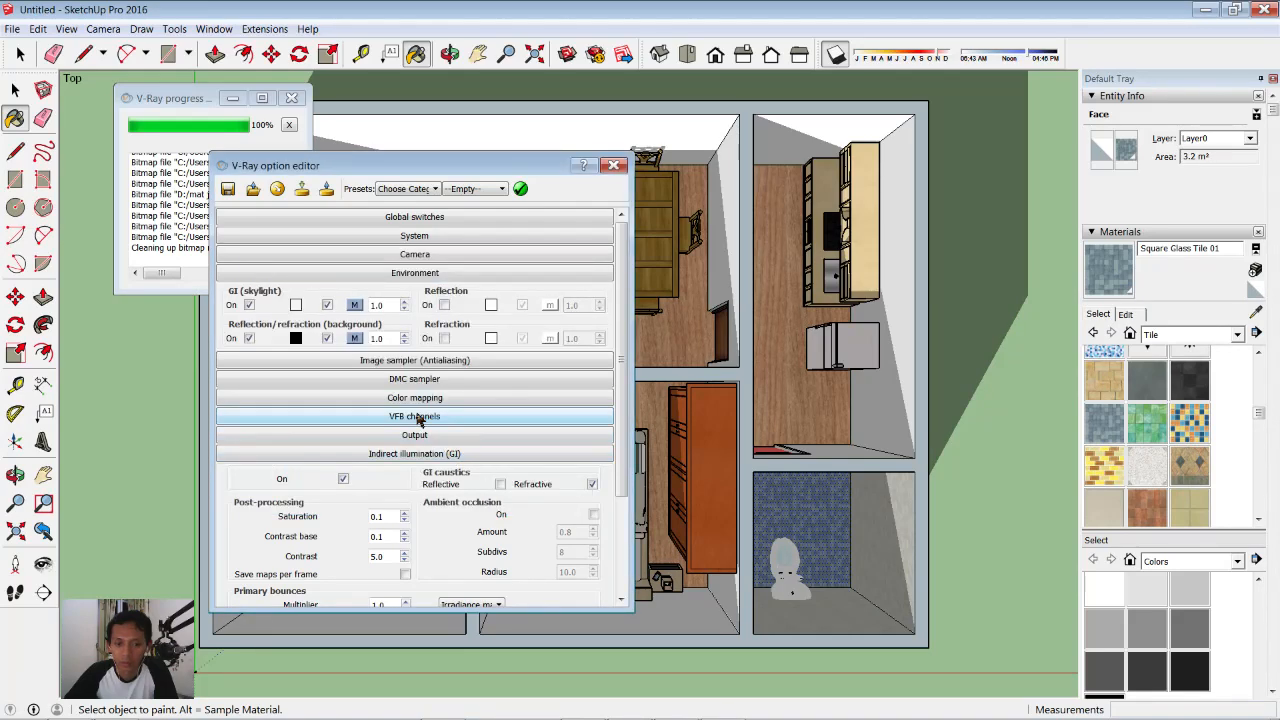
- Set the V-Ray reflection/refraction background colour to a light grey of RGB 230 and close the option editor
{"action": "left_click", "coordinate": [295, 339]}
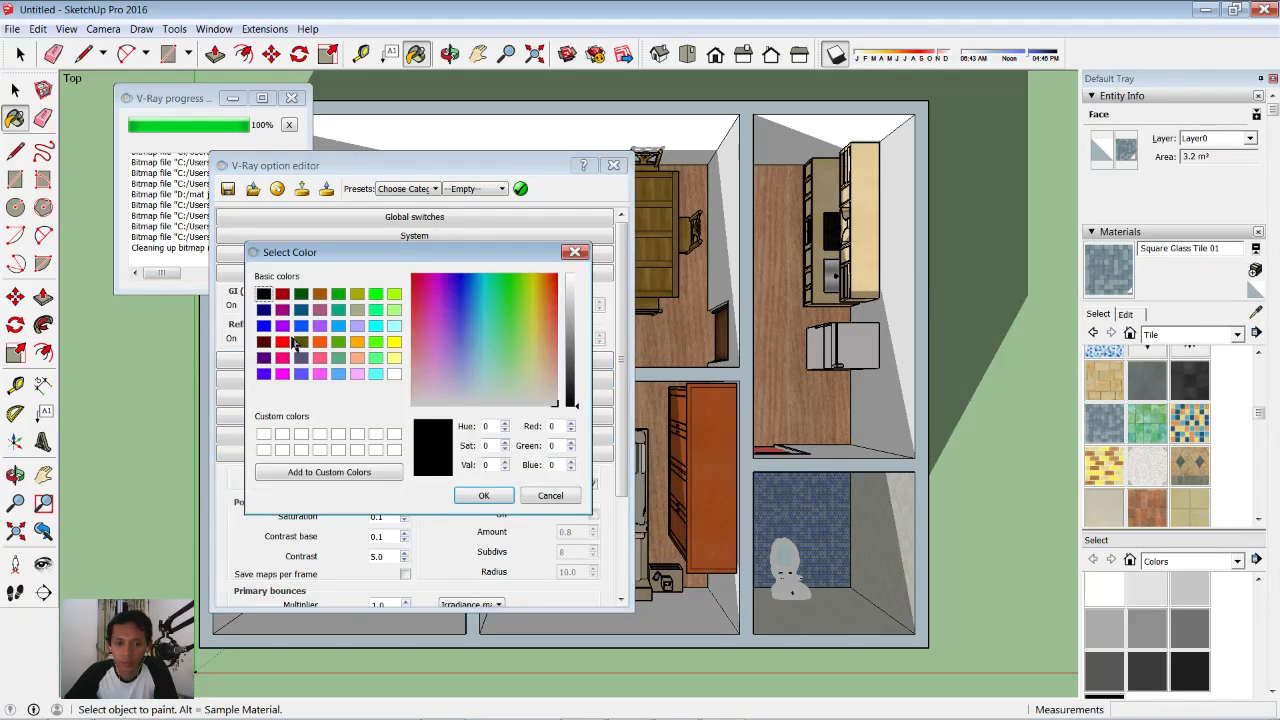
{"action": "left_click", "coordinate": [571, 291]}
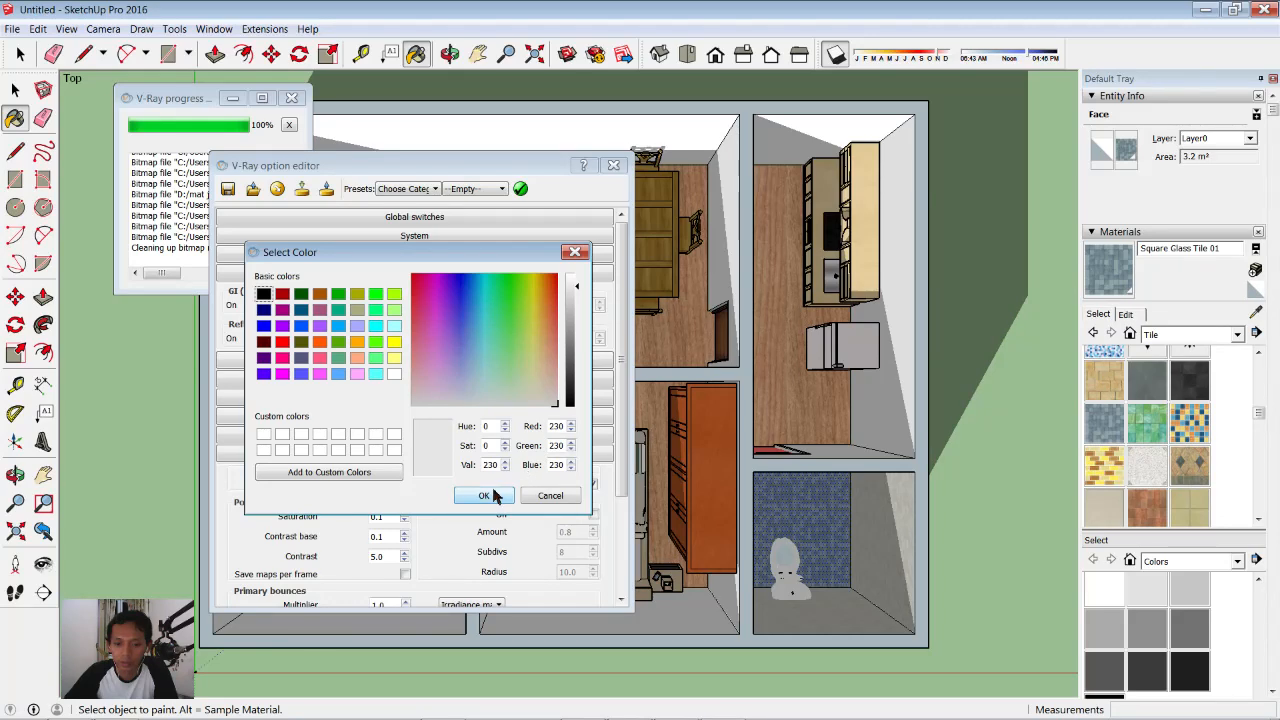
{"action": "left_click", "coordinate": [485, 496]}
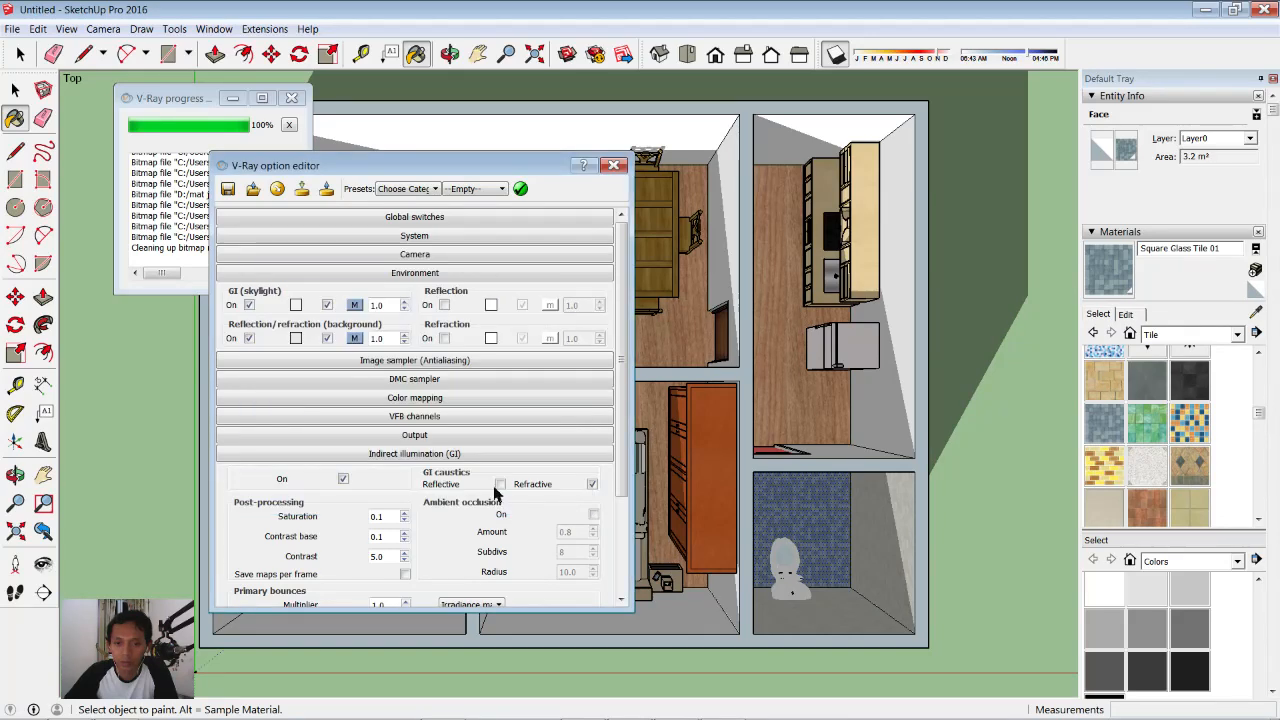
{"action": "left_click", "coordinate": [613, 165]}
- Draw a long, narrow rectangle on the ground in front of the house, parallel to the bedrooms' outer wall
{"action": "scroll", "coordinate": [677, 370], "scroll_direction": "down", "scroll_amount": 4}
{"action": "scroll", "coordinate": [677, 384], "scroll_direction": "down", "scroll_amount": 1}
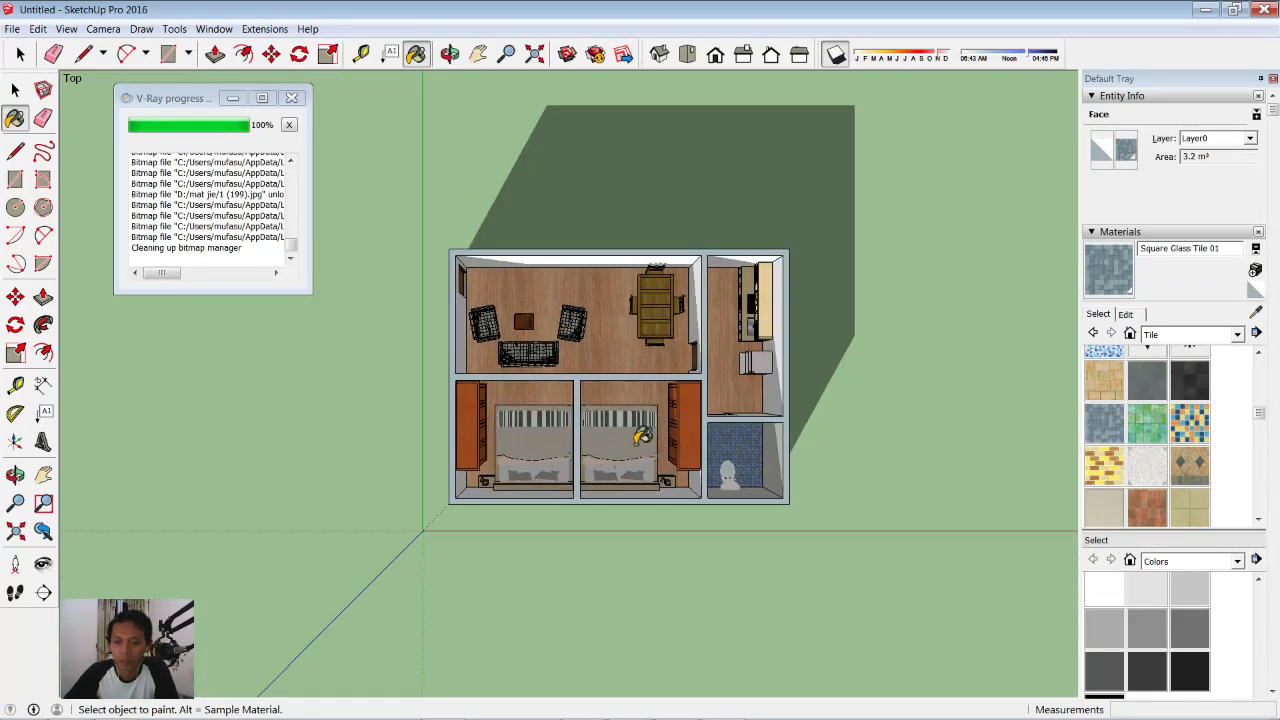
{"action": "middle_click_drag", "start_coordinate": [614, 457], "coordinate": [546, 346], "text": "shift"}
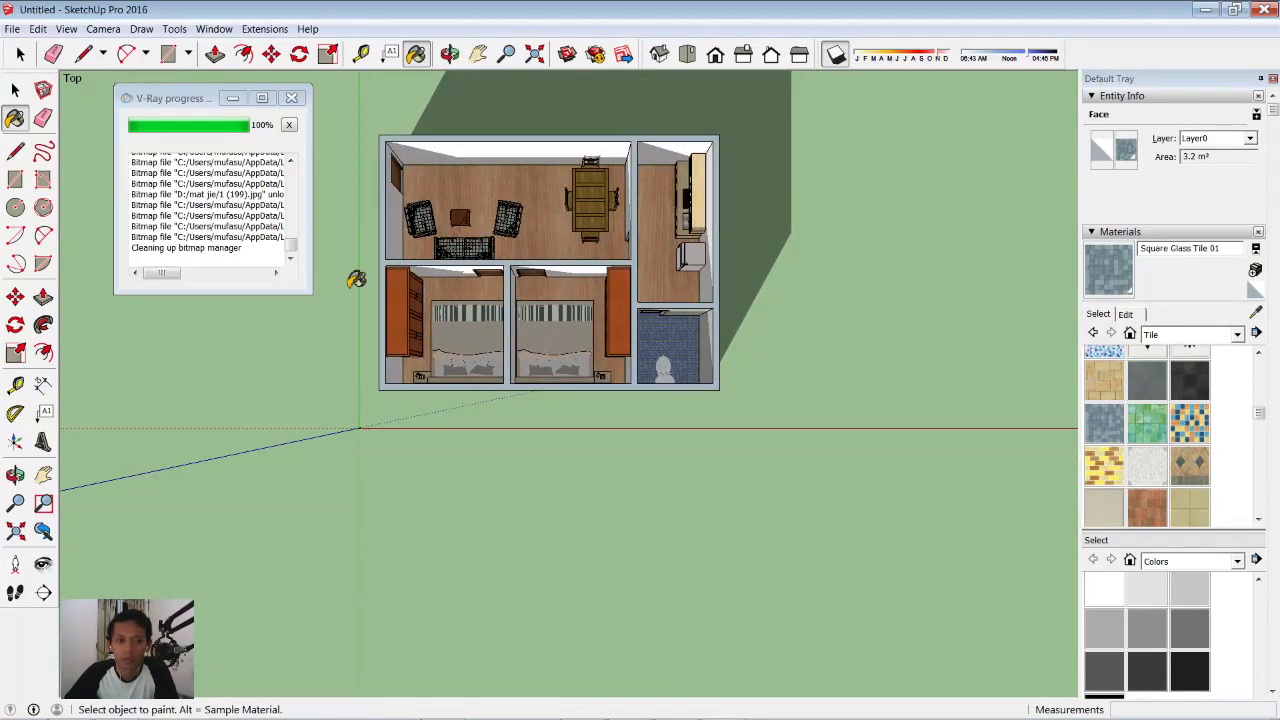
{"action": "left_click", "coordinate": [15, 178]}
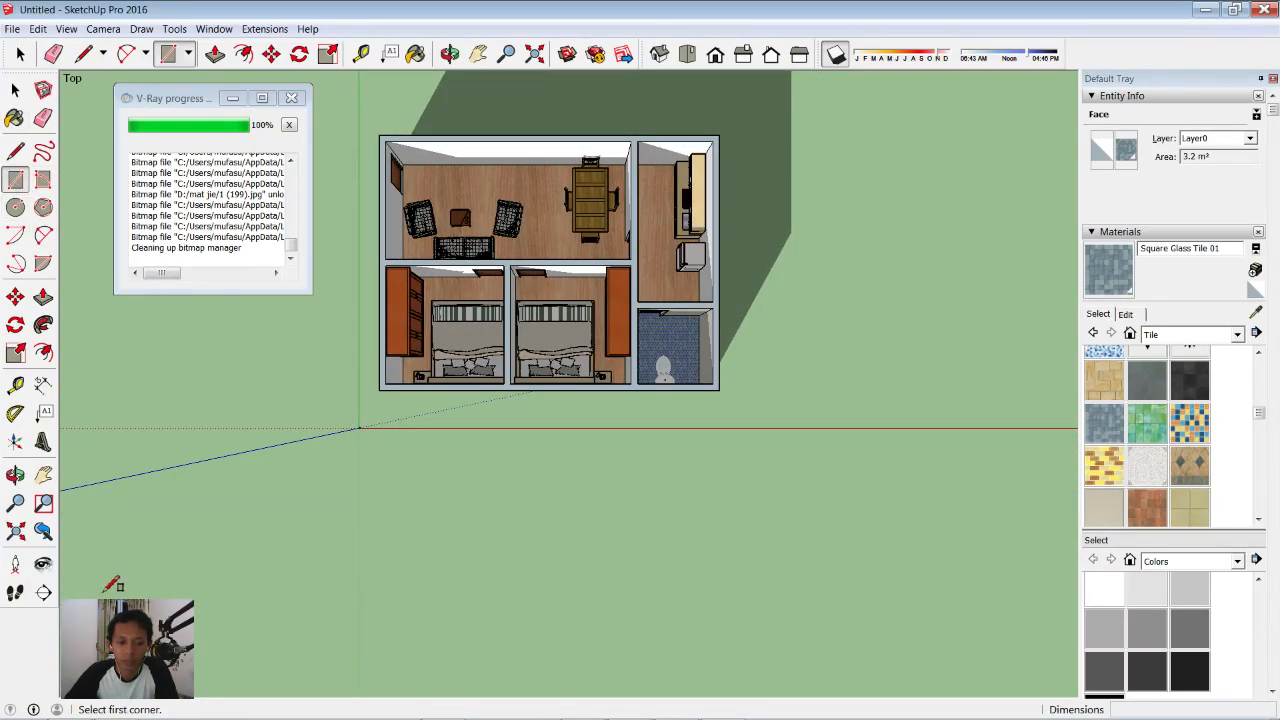
{"action": "left_click", "coordinate": [103, 589]}
{"action": "left_click", "coordinate": [997, 598]}
{"action": "scroll", "coordinate": [805, 382], "scroll_direction": "down", "scroll_amount": 3}
{"action": "middle_click_drag", "start_coordinate": [723, 466], "coordinate": [389, 277]}
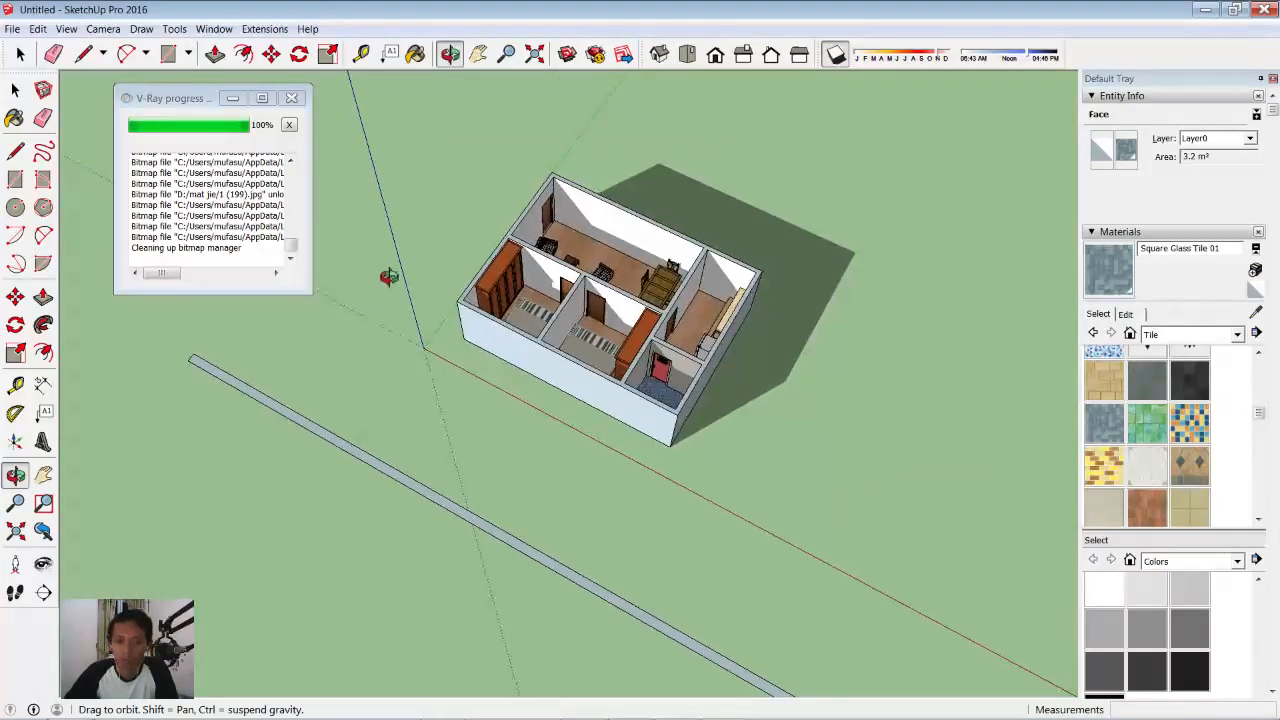
{"action": "scroll", "coordinate": [510, 416], "scroll_direction": "down", "scroll_amount": 2}
{"action": "left_click", "coordinate": [43, 297]}
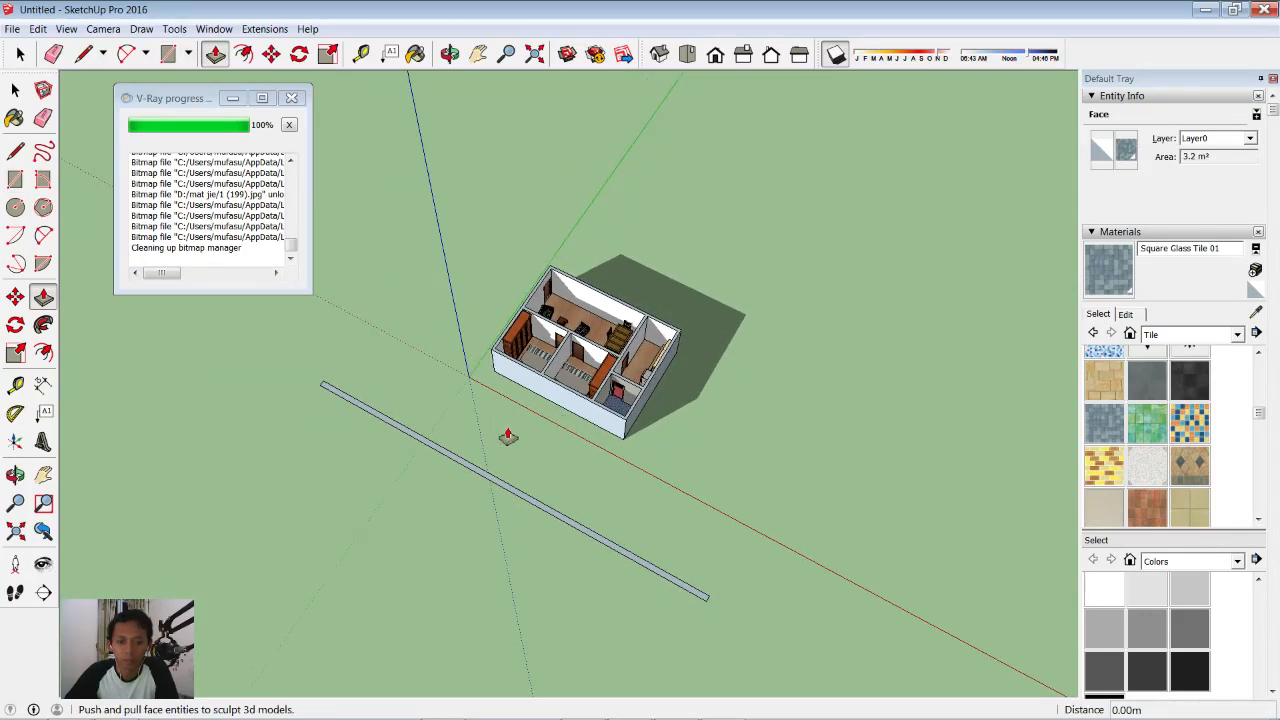
{"action": "left_click", "coordinate": [15, 150]}
{"action": "left_click", "coordinate": [15, 118]}
{"action": "left_click", "coordinate": [15, 90]}
{"action": "scroll", "coordinate": [499, 478], "scroll_direction": "up", "scroll_amount": 2}
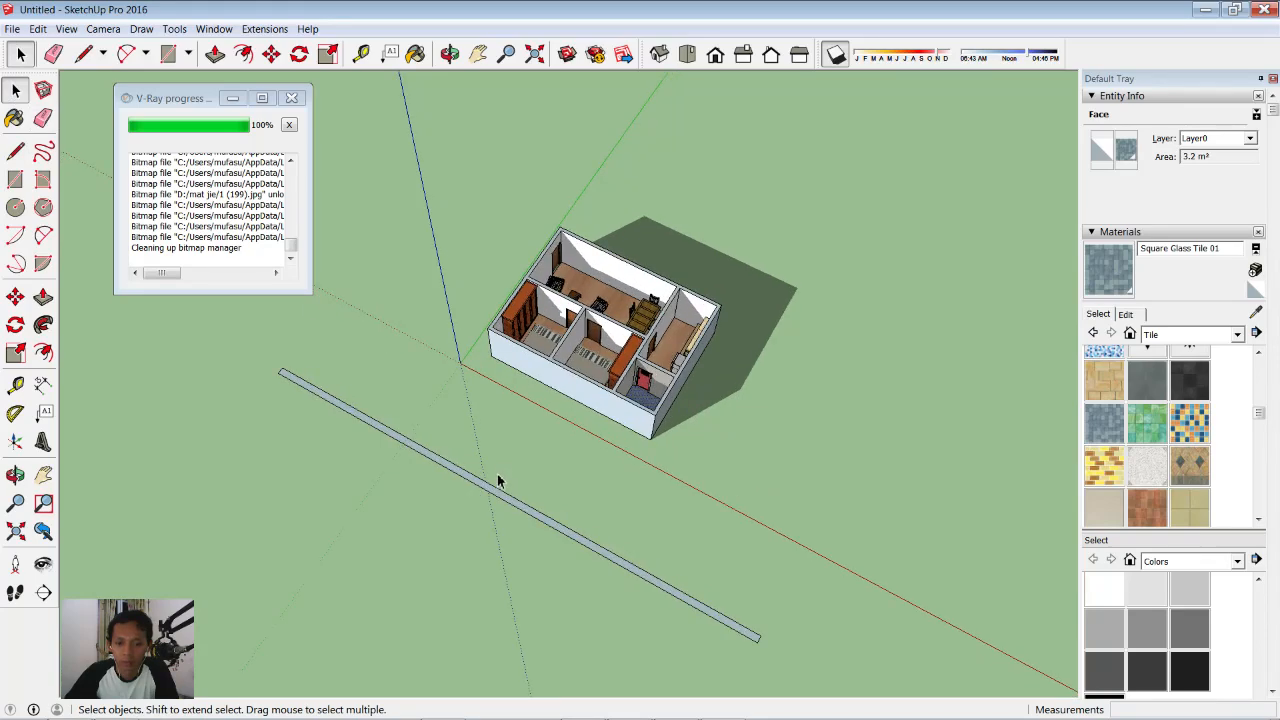
- Push/Pull the long, narrow rectangle in front of the house upward into a tall wall about 23.67 m high
{"action": "left_click", "coordinate": [497, 498]}
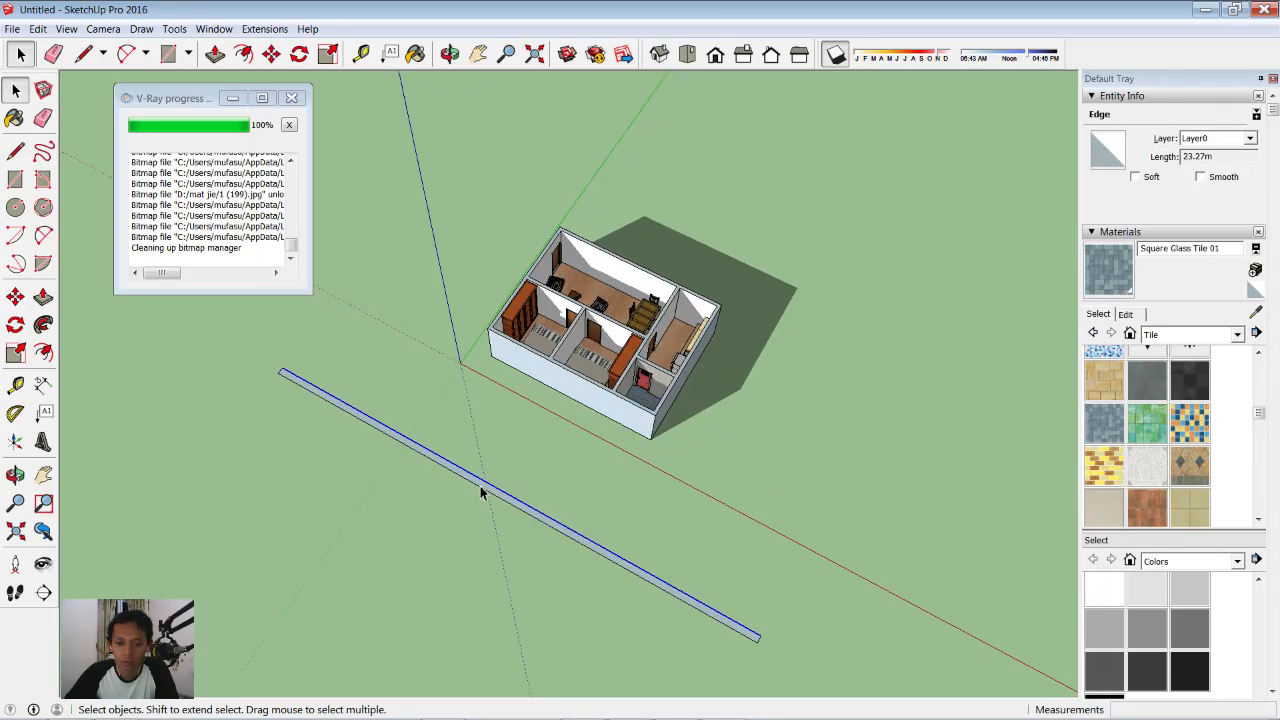
{"action": "scroll", "coordinate": [482, 490], "scroll_direction": "up", "scroll_amount": 3}
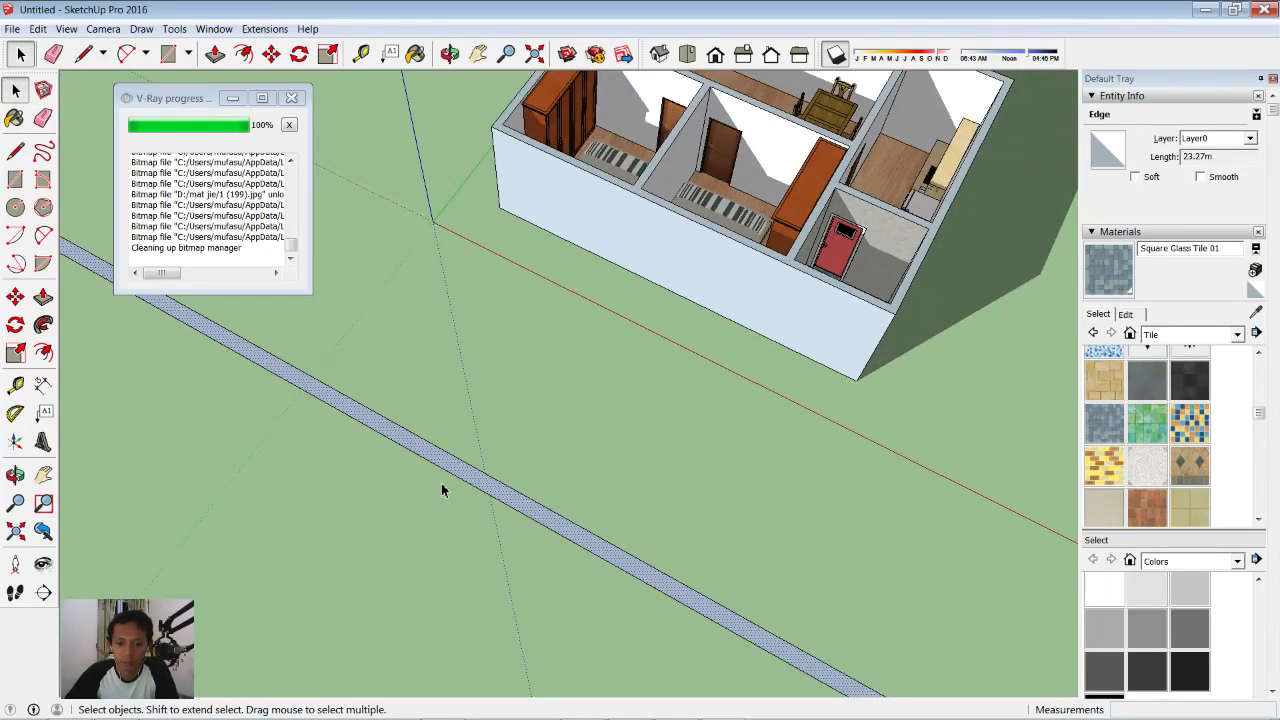
{"action": "left_click", "coordinate": [43, 297]}
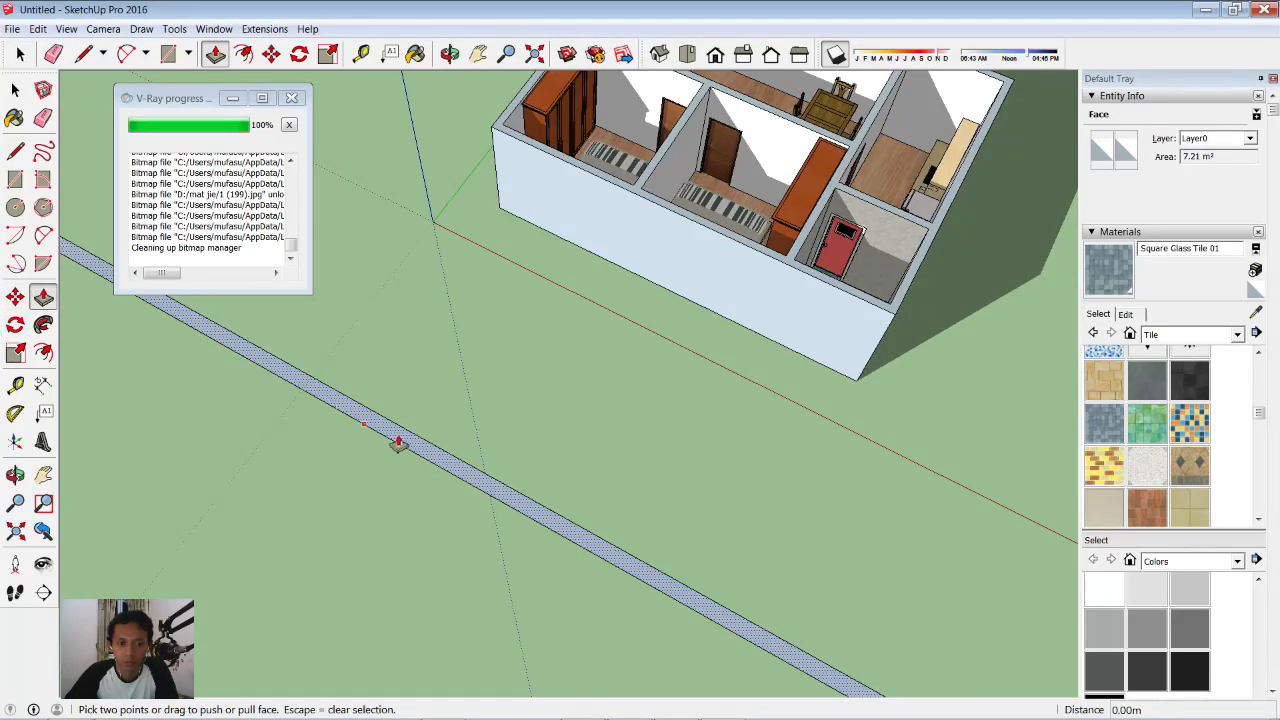
{"action": "left_click", "coordinate": [474, 487]}
{"action": "scroll", "coordinate": [580, 437], "scroll_direction": "down", "scroll_amount": 5}
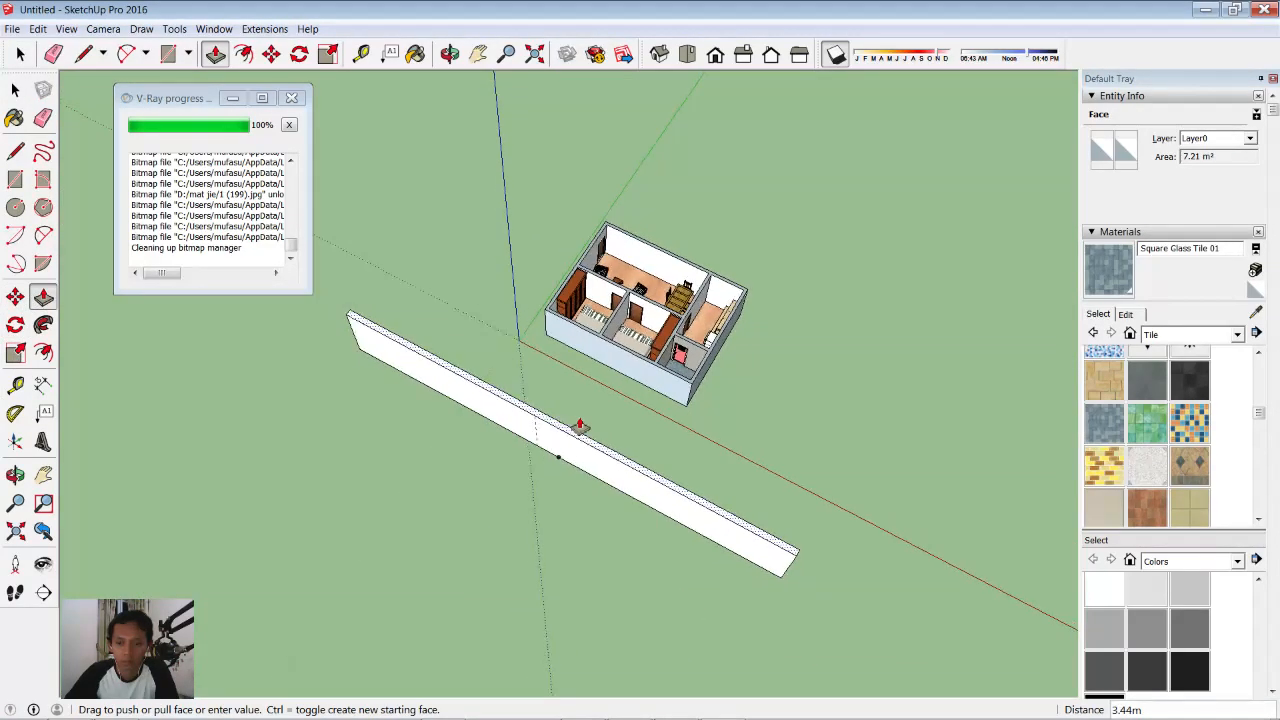
{"action": "left_click", "coordinate": [585, 251]}
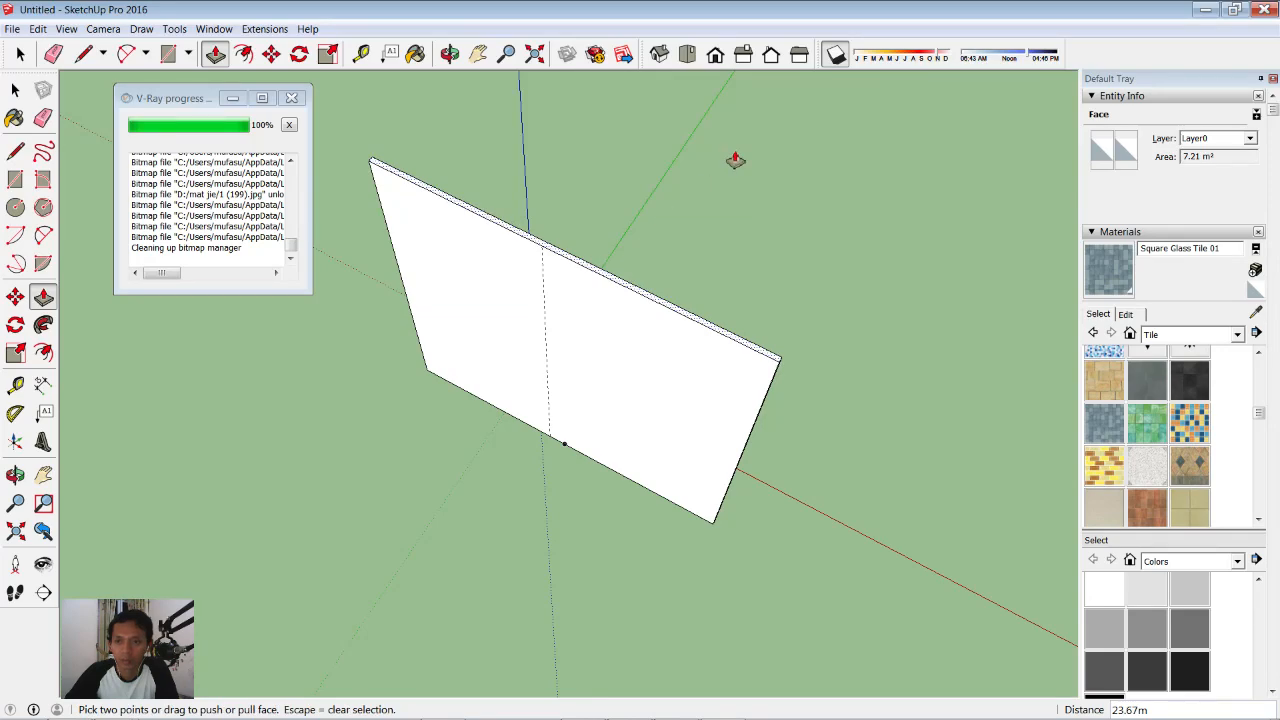
- Render the floor plan with V-Ray from the top view, framed closely around the house, and close the frame buffer after reviewing the image
{"action": "left_click", "coordinate": [690, 58]}
{"action": "scroll", "coordinate": [497, 330], "scroll_direction": "up", "scroll_amount": 6}
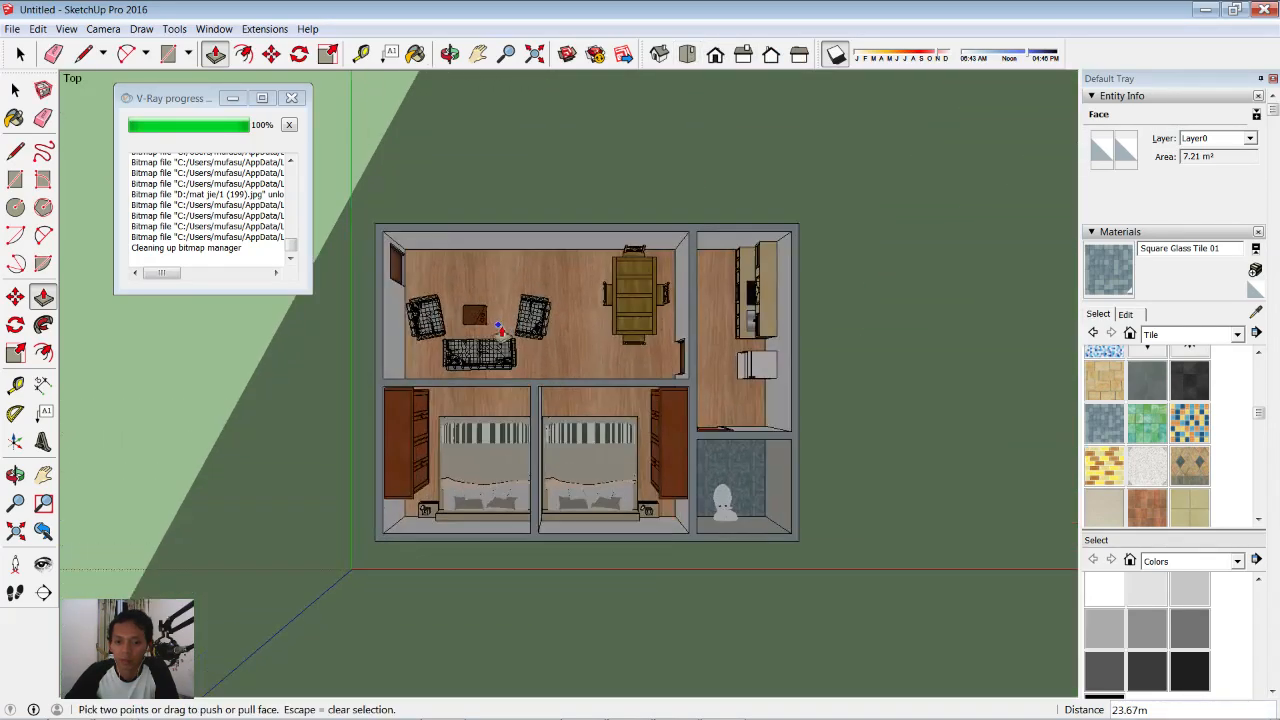
{"action": "scroll", "coordinate": [497, 330], "scroll_direction": "up", "scroll_amount": 3}
{"action": "middle_click_drag", "start_coordinate": [688, 413], "coordinate": [666, 386]}
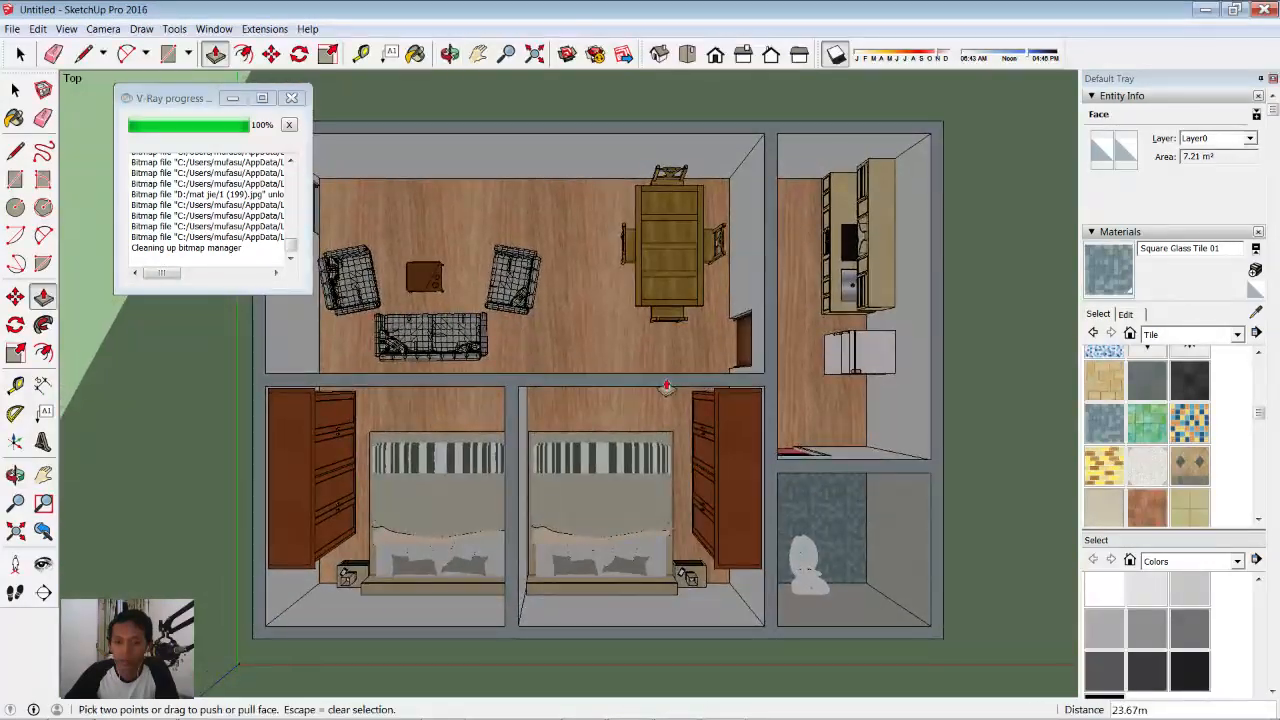
{"action": "left_click", "coordinate": [274, 29]}
{"action": "mouse_move", "coordinate": [287, 67]}
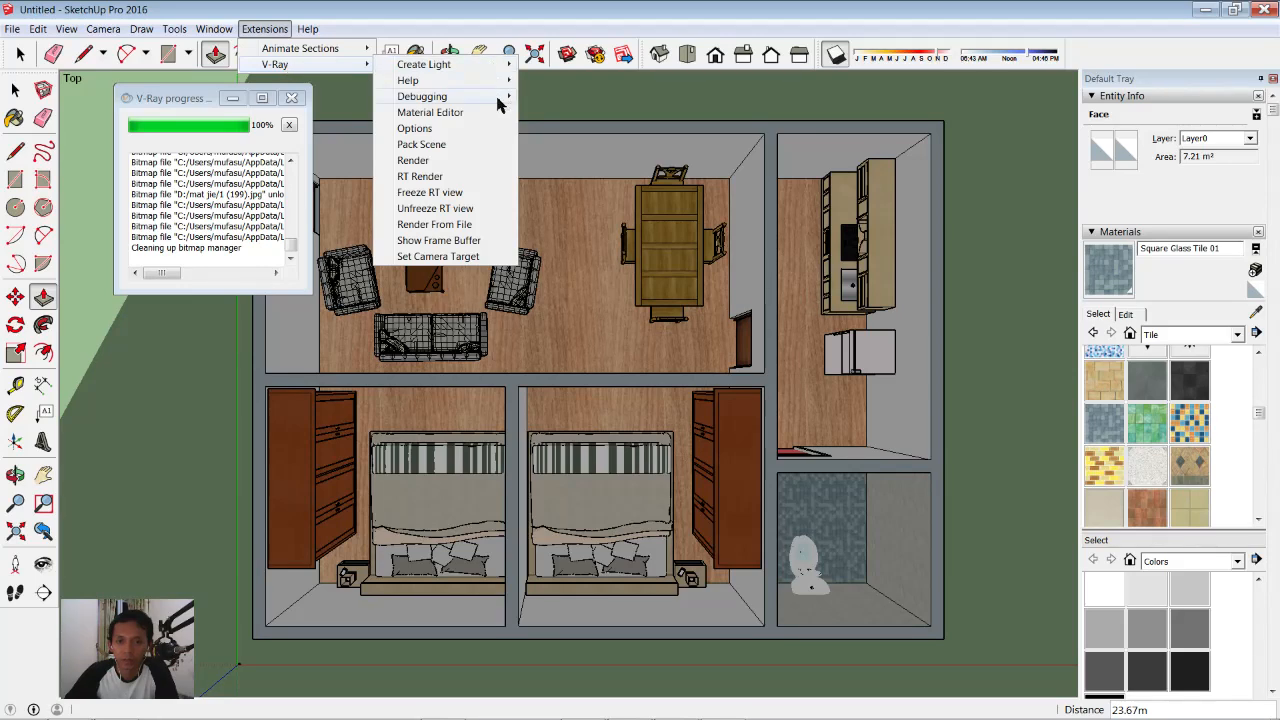
{"action": "left_click", "coordinate": [443, 161]}
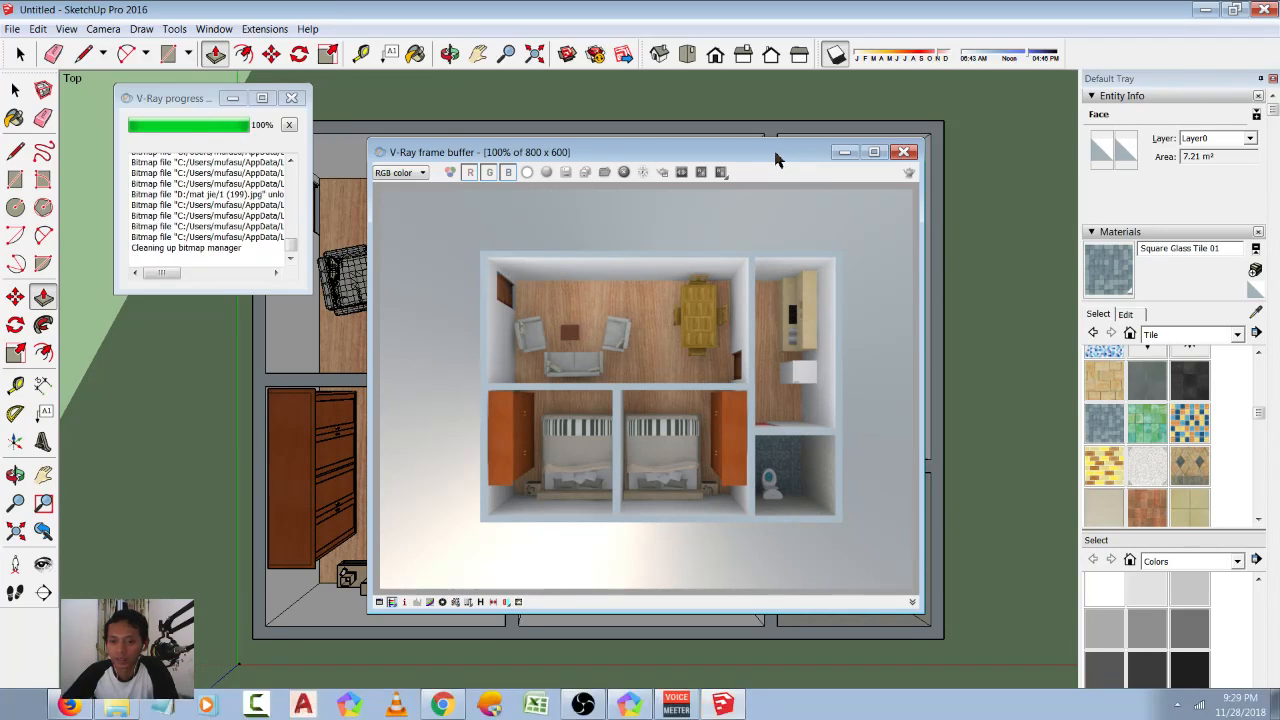
{"action": "left_click_drag", "start_coordinate": [783, 158], "coordinate": [732, 158]}
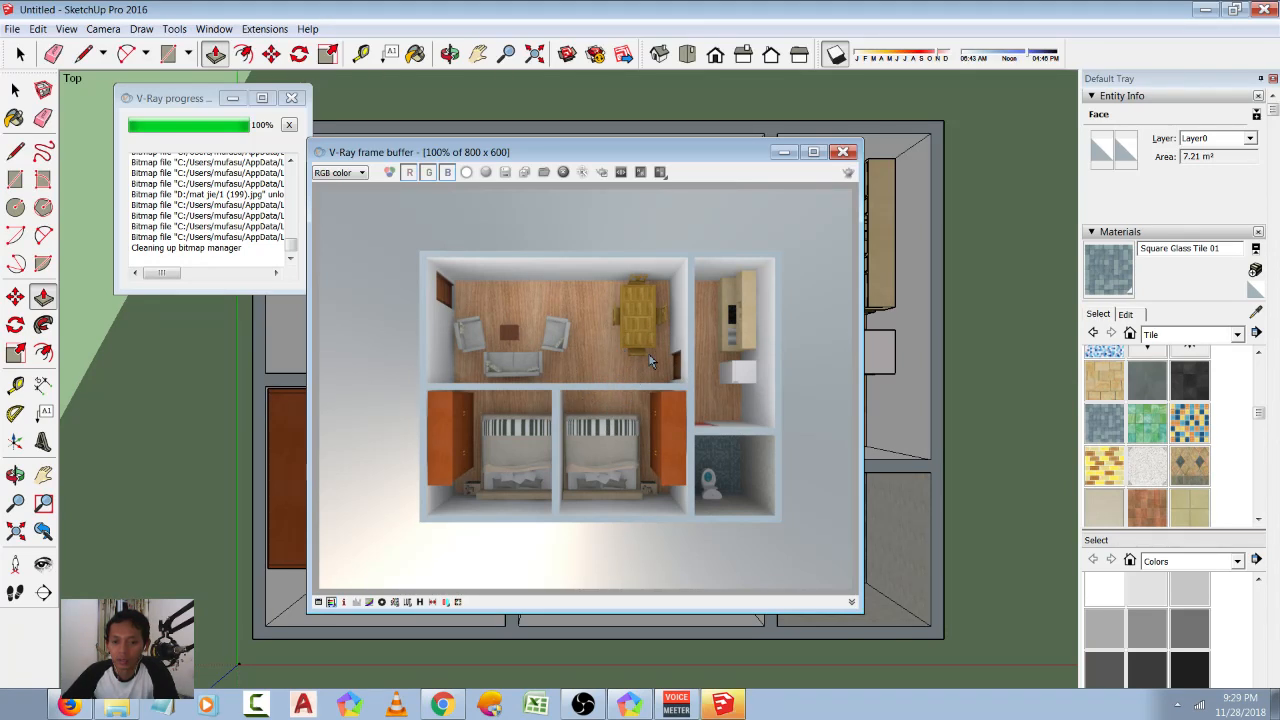
{"action": "left_click", "coordinate": [843, 152]}
- Set the V-Ray output size to 3840x2160 and close the option editor
{"action": "left_click", "coordinate": [262, 29]}
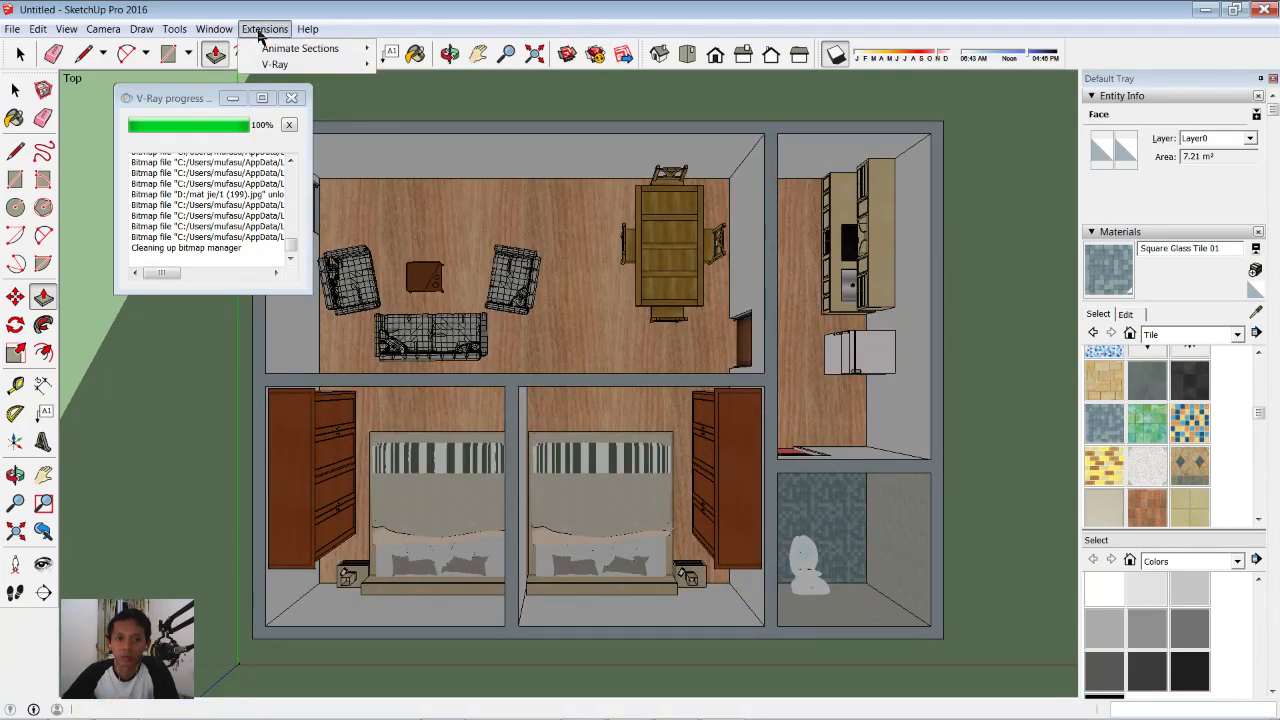
{"action": "mouse_move", "coordinate": [285, 66]}
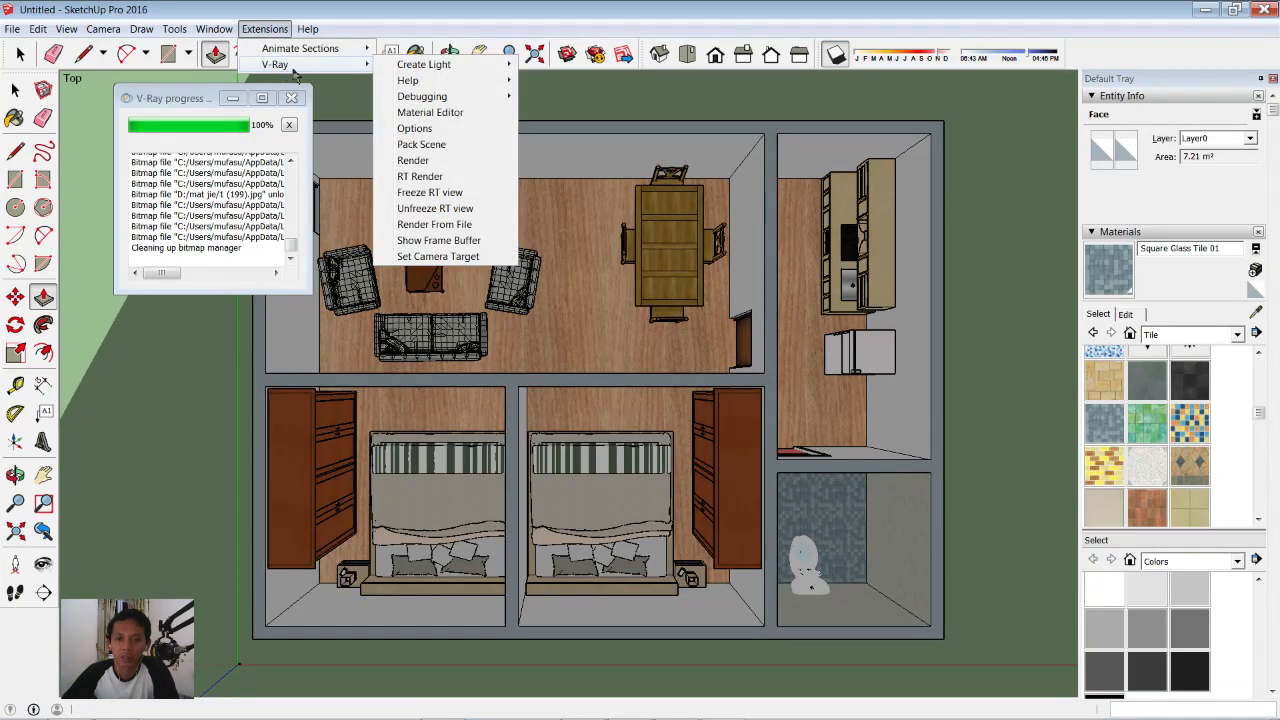
{"action": "left_click", "coordinate": [420, 128]}
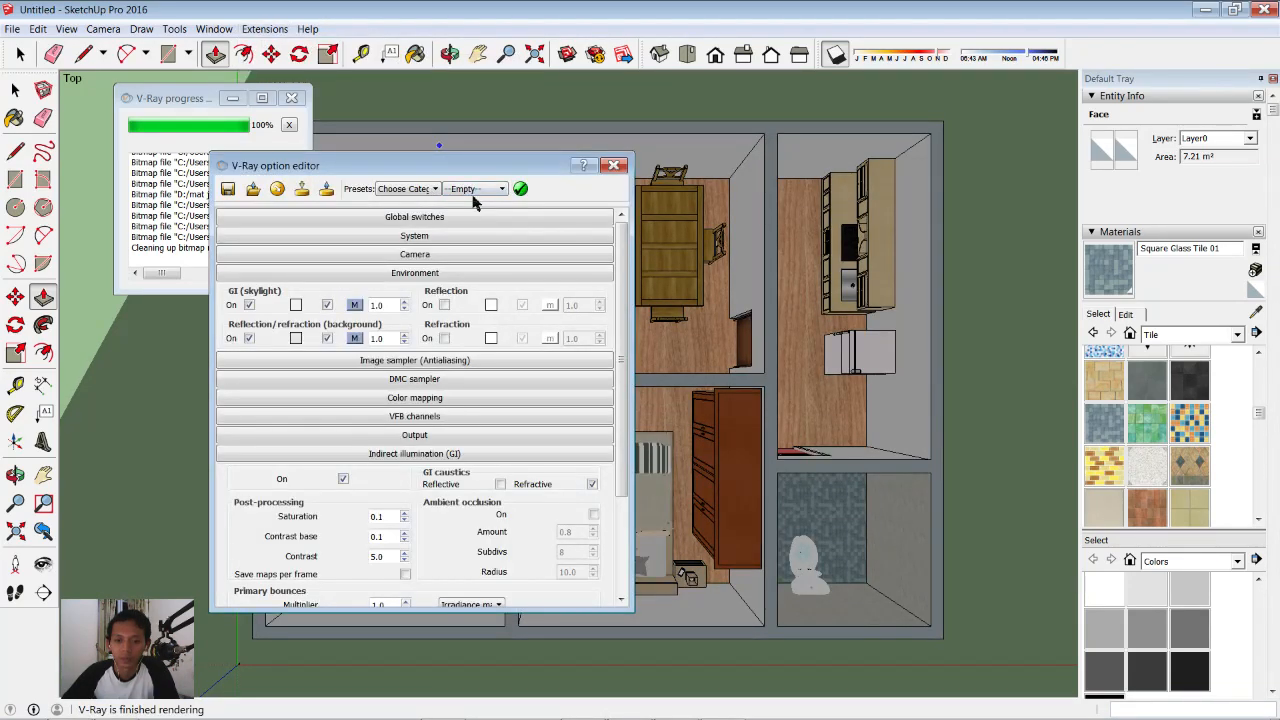
{"action": "left_click", "coordinate": [428, 438]}
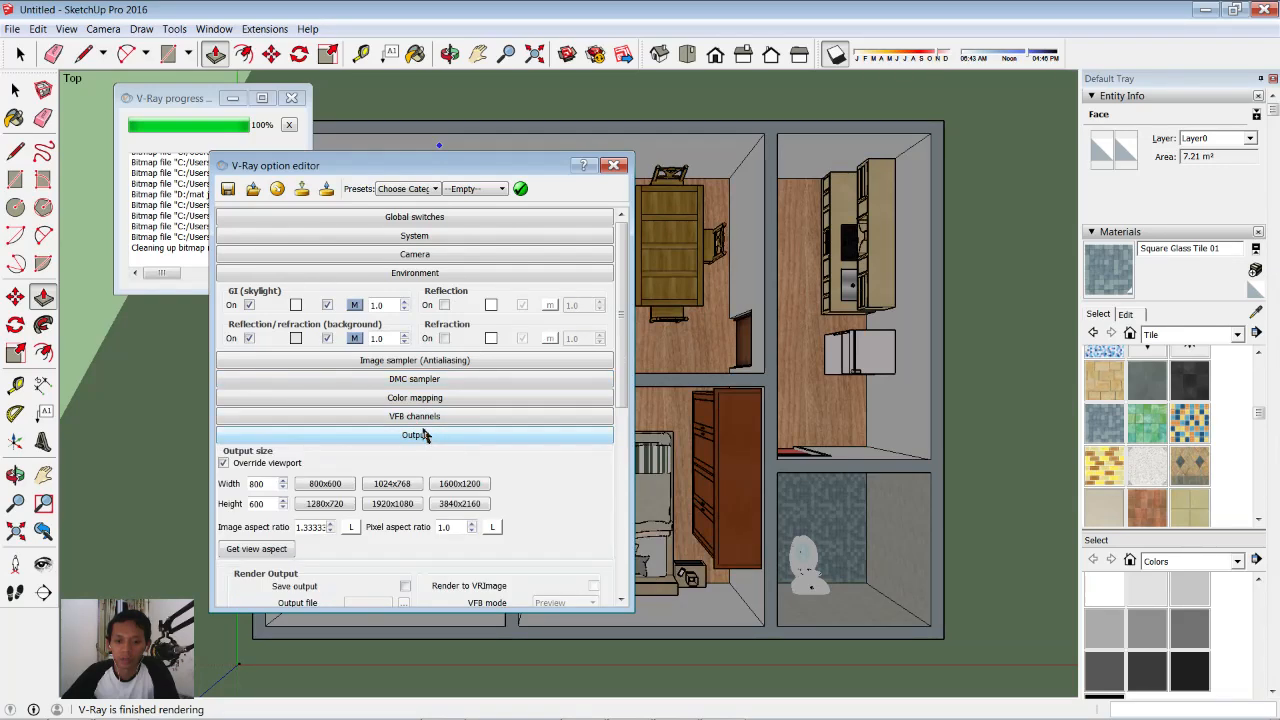
{"action": "scroll", "coordinate": [594, 488], "scroll_direction": "down", "scroll_amount": 1}
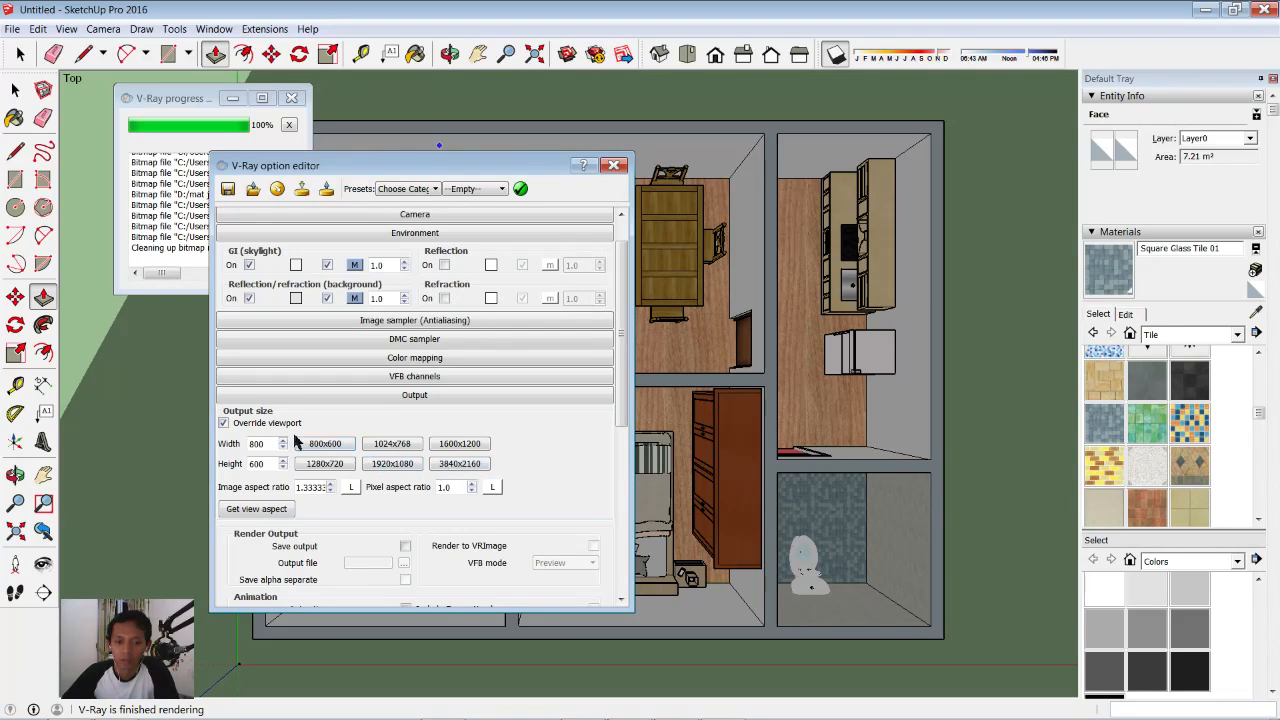
{"action": "left_click", "coordinate": [459, 465]}
{"action": "left_click", "coordinate": [615, 166]}
- Start a V-Ray render of the top view at the new output size and shift the frame buffer window aside
{"action": "left_click", "coordinate": [264, 29]}
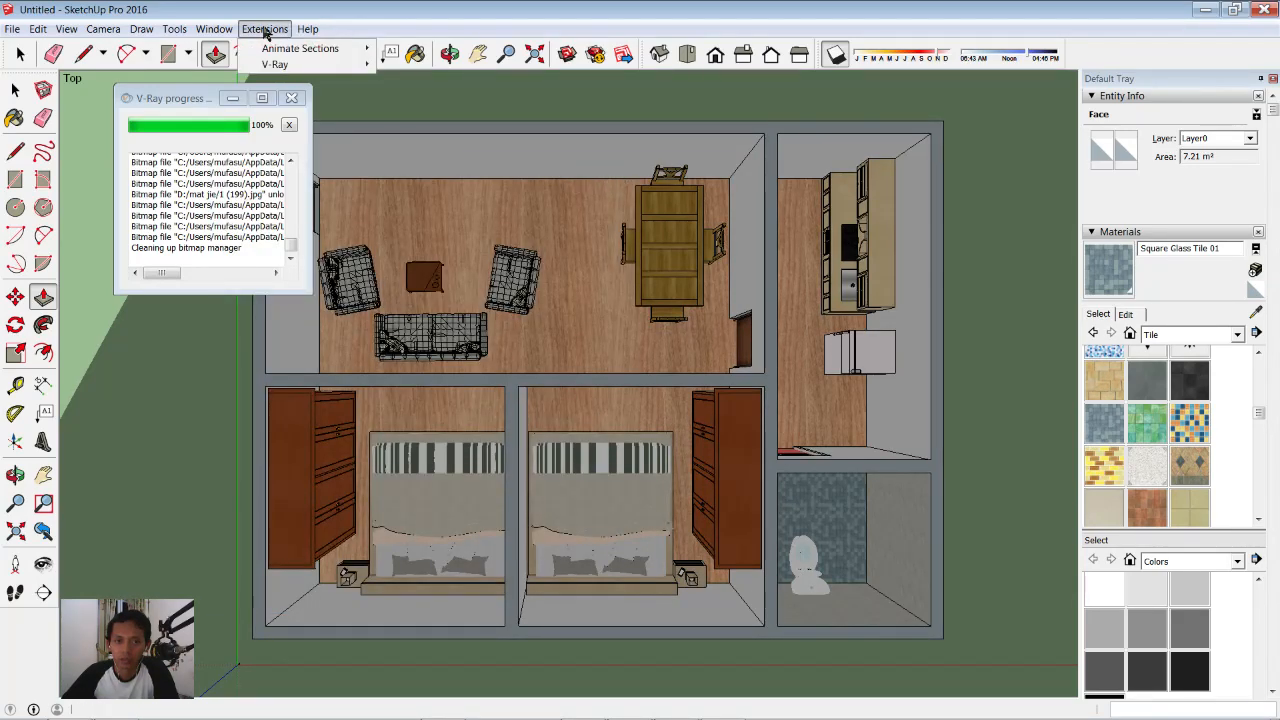
{"action": "mouse_move", "coordinate": [292, 68]}
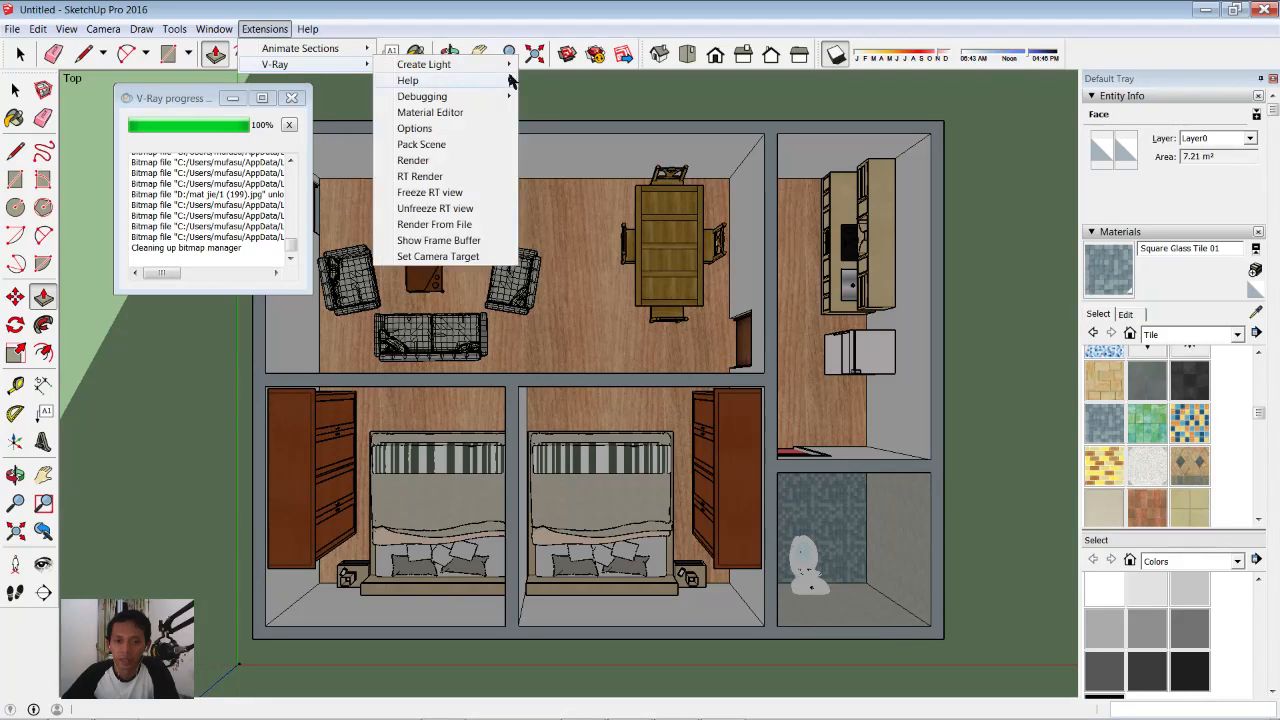
{"action": "left_click", "coordinate": [413, 161]}
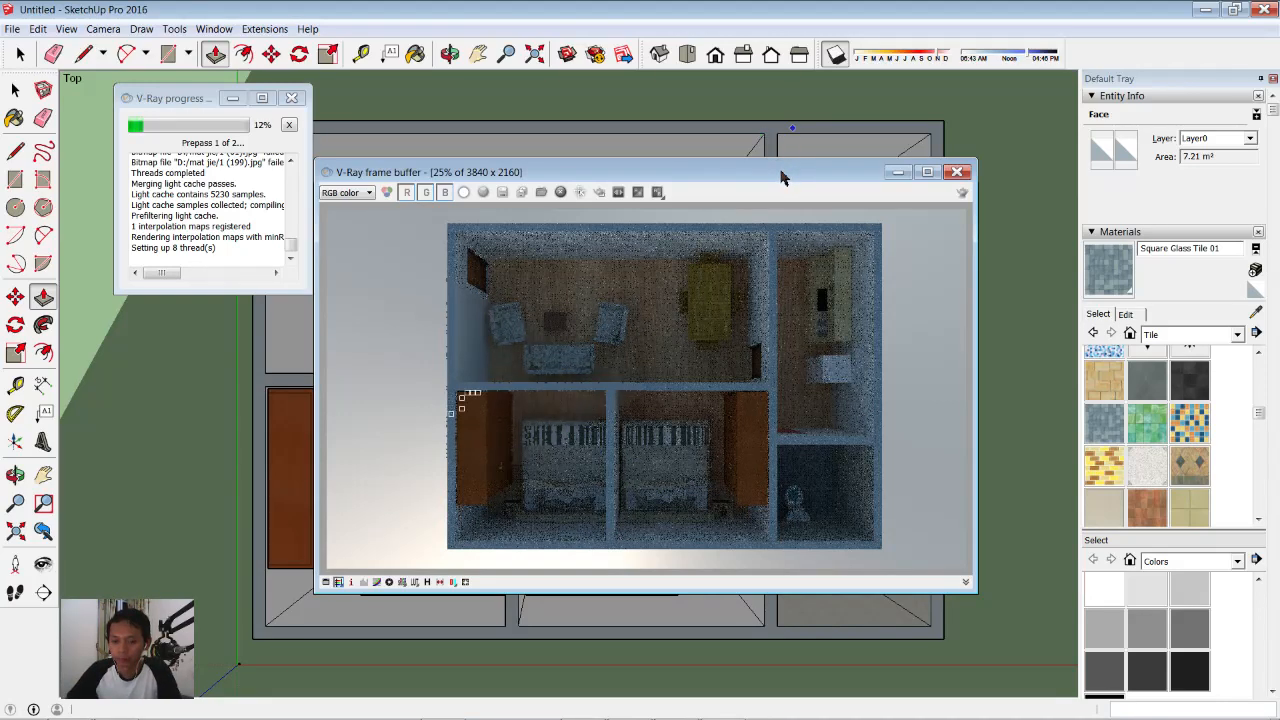
{"action": "left_click_drag", "start_coordinate": [733, 177], "coordinate": [662, 177]}
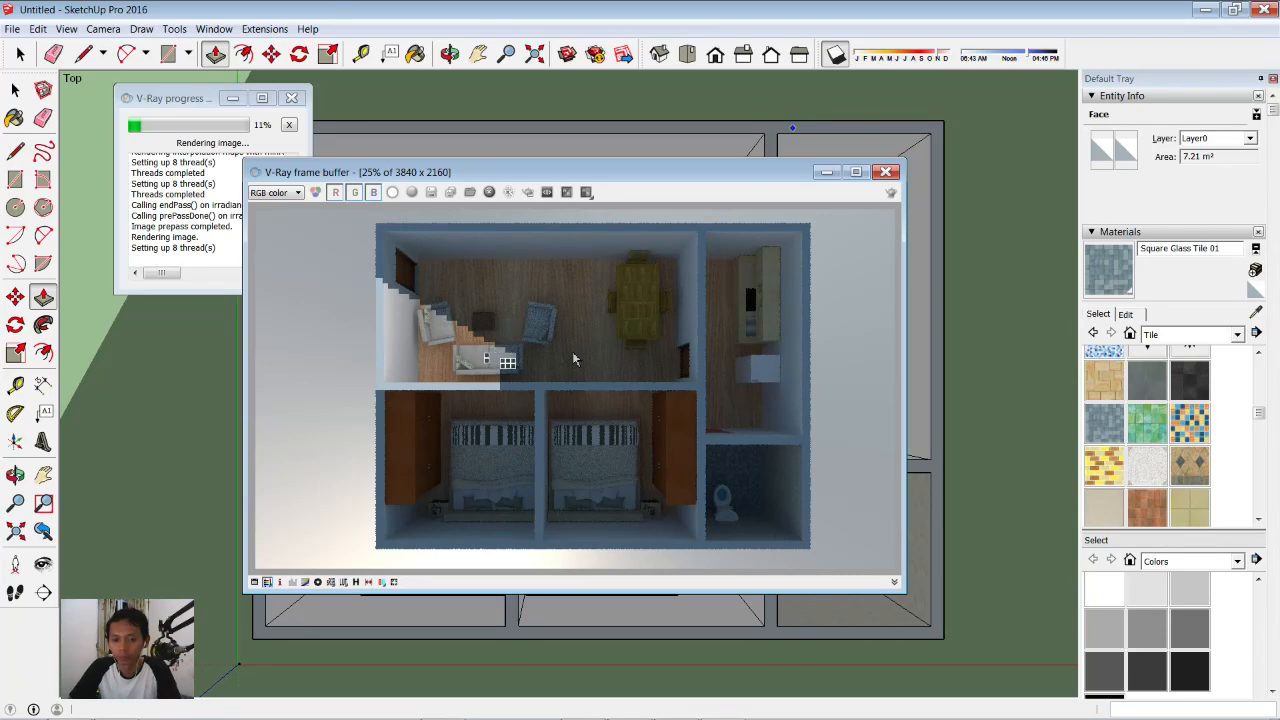
- Examine the detail of the living room sofa, the wardrobe and the beds in the render in progress
{"action": "scroll", "coordinate": [555, 360], "scroll_direction": "up", "scroll_amount": 3}
{"action": "scroll", "coordinate": [477, 371], "scroll_direction": "down", "scroll_amount": 2}
{"action": "scroll", "coordinate": [485, 370], "scroll_direction": "up", "scroll_amount": 2}
{"action": "scroll", "coordinate": [495, 370], "scroll_direction": "down", "scroll_amount": 1}
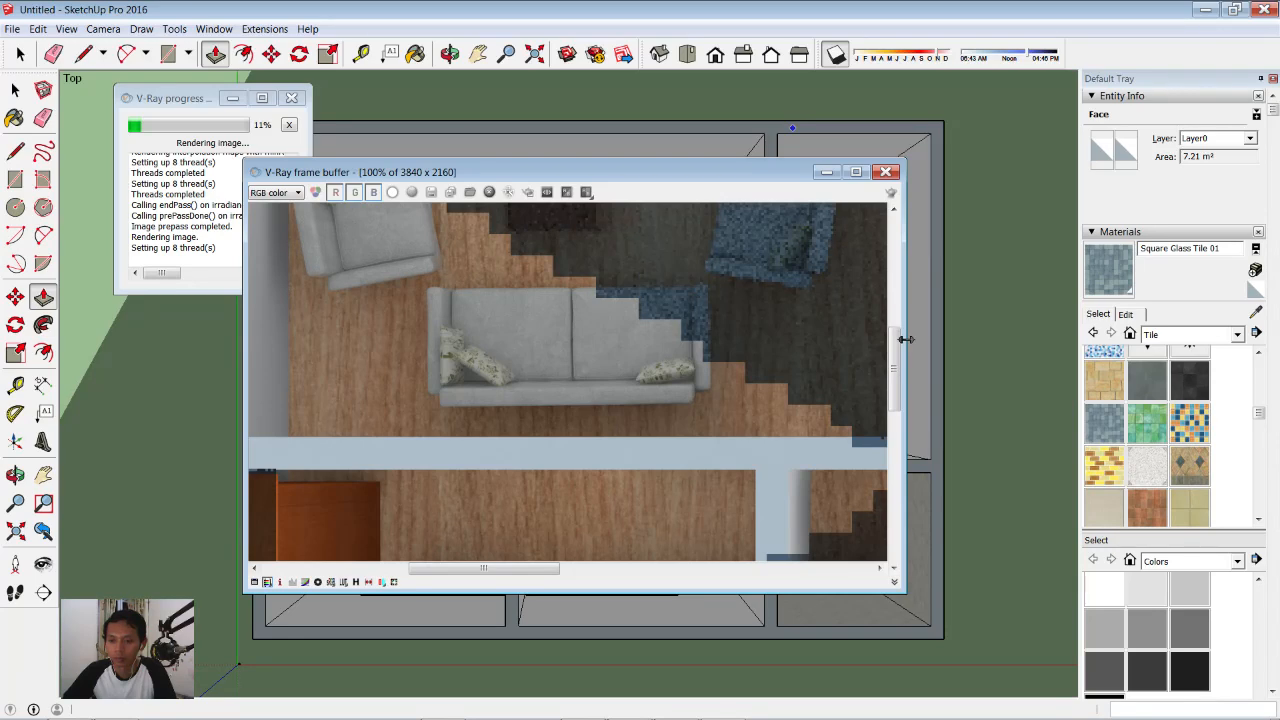
{"action": "mouse_move", "coordinate": [890, 345]}
{"action": "left_mouse_down"}
{"action": "mouse_move", "coordinate": [911, 458]}
{"action": "mouse_move", "coordinate": [903, 280]}
{"action": "mouse_move", "coordinate": [896, 372]}
{"action": "mouse_move", "coordinate": [894, 357]}
{"action": "left_mouse_up"}
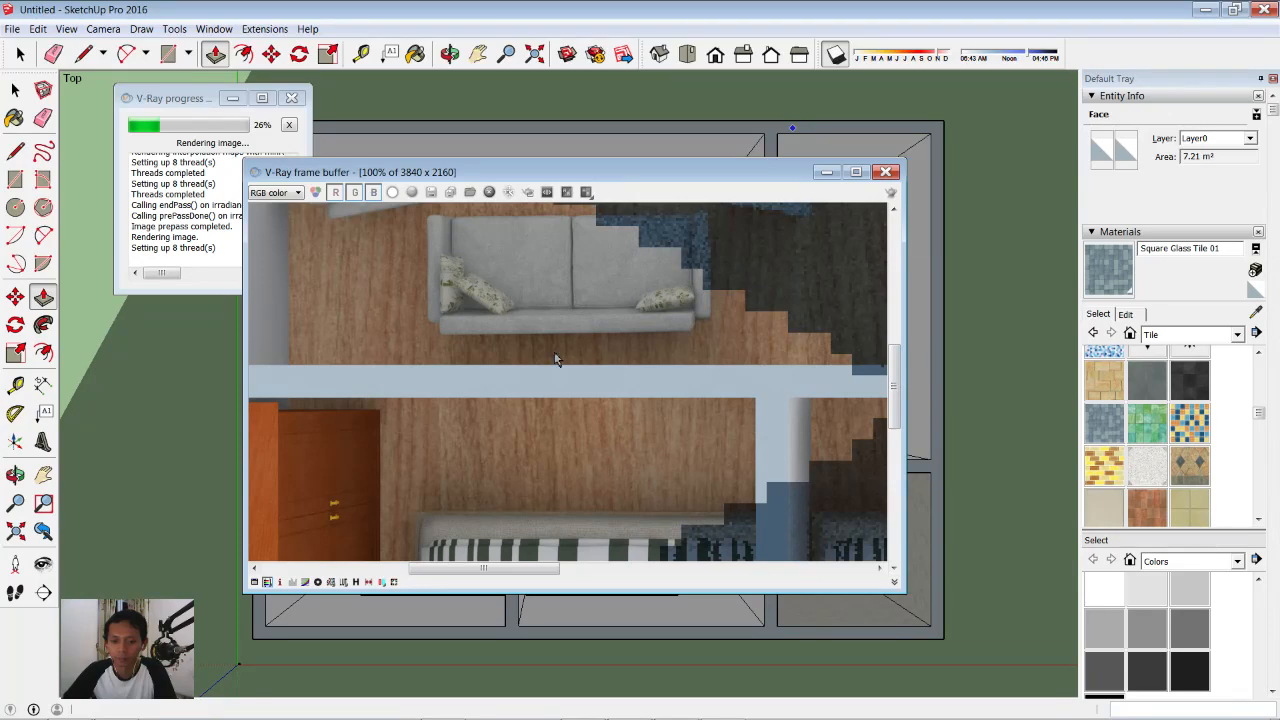
{"action": "scroll", "coordinate": [557, 360], "scroll_direction": "down", "scroll_amount": 1}
{"action": "scroll", "coordinate": [557, 360], "scroll_direction": "down", "scroll_amount": 1}
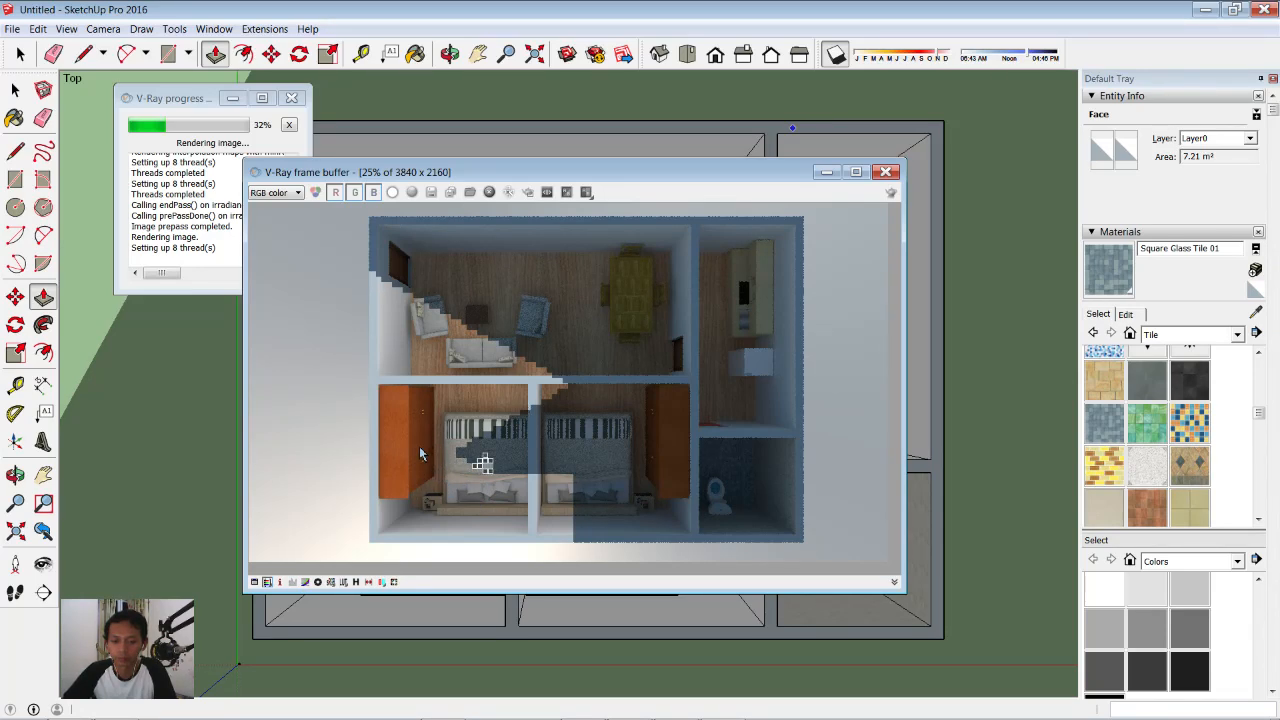
{"action": "scroll", "coordinate": [410, 450], "scroll_direction": "up", "scroll_amount": 3}
{"action": "scroll", "coordinate": [432, 450], "scroll_direction": "down", "scroll_amount": 1}
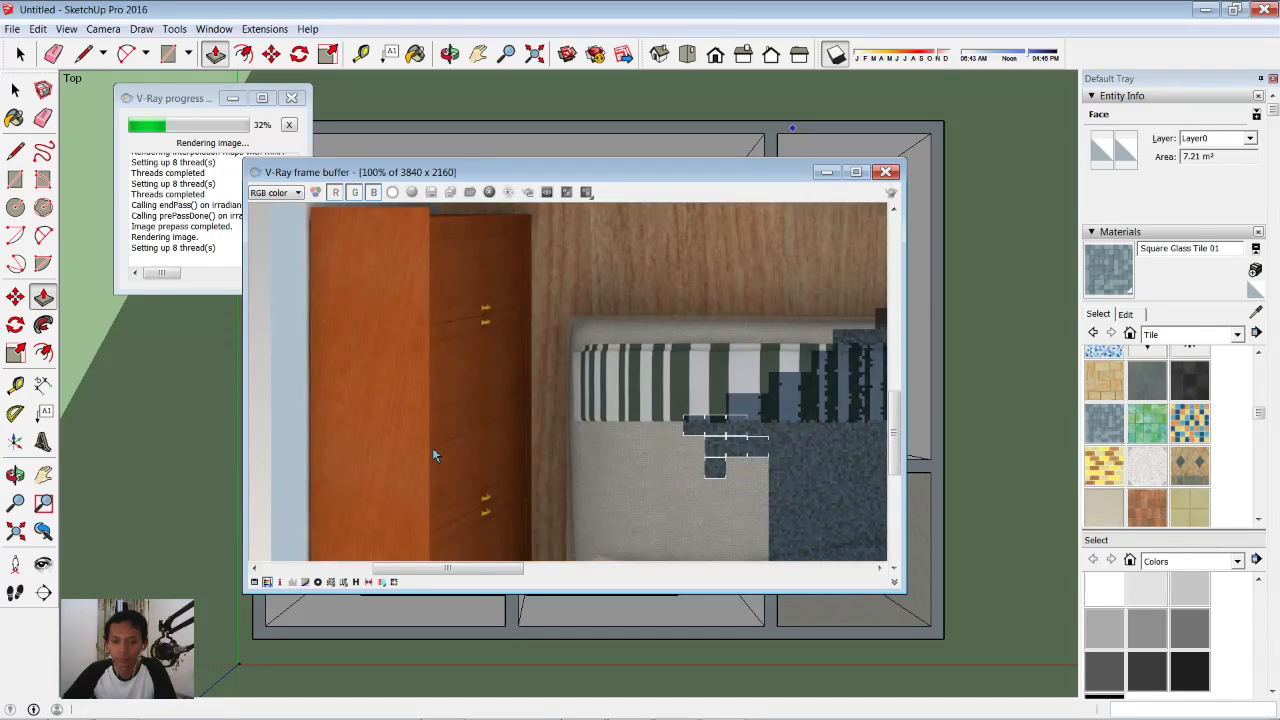
{"action": "scroll", "coordinate": [432, 452], "scroll_direction": "down", "scroll_amount": 1}
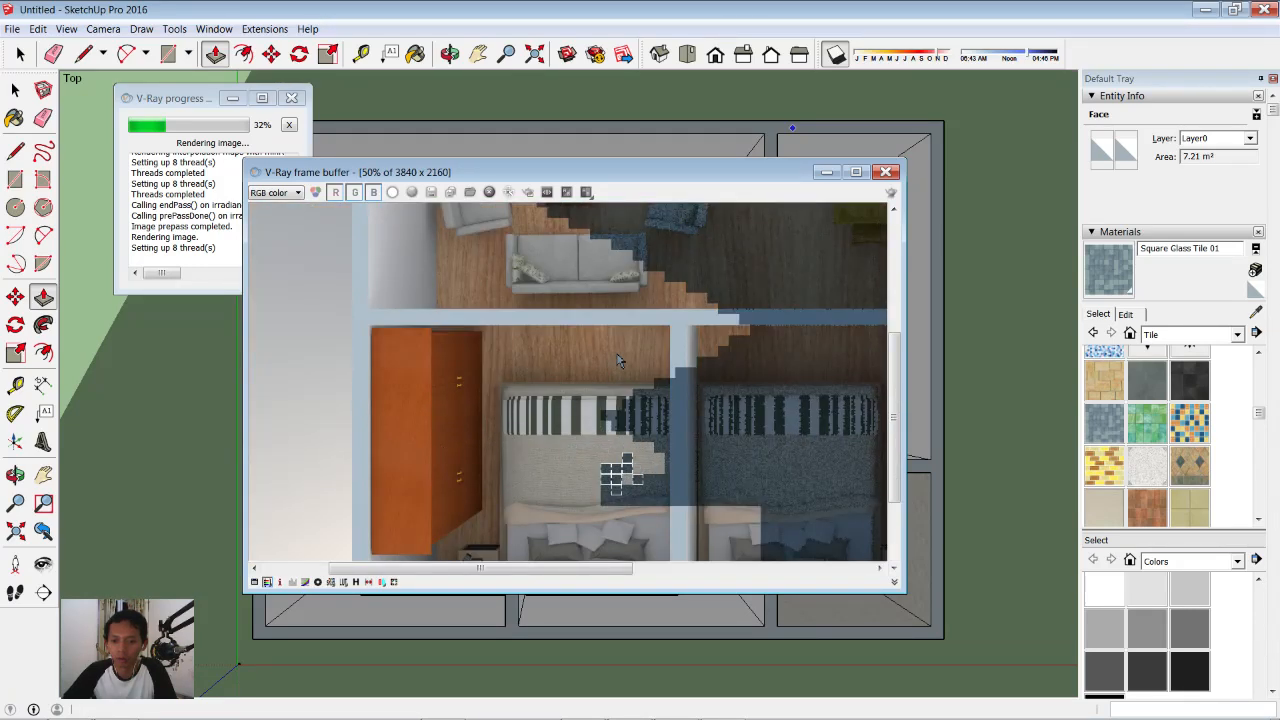
{"action": "scroll", "coordinate": [617, 360], "scroll_direction": "down", "scroll_amount": 1}
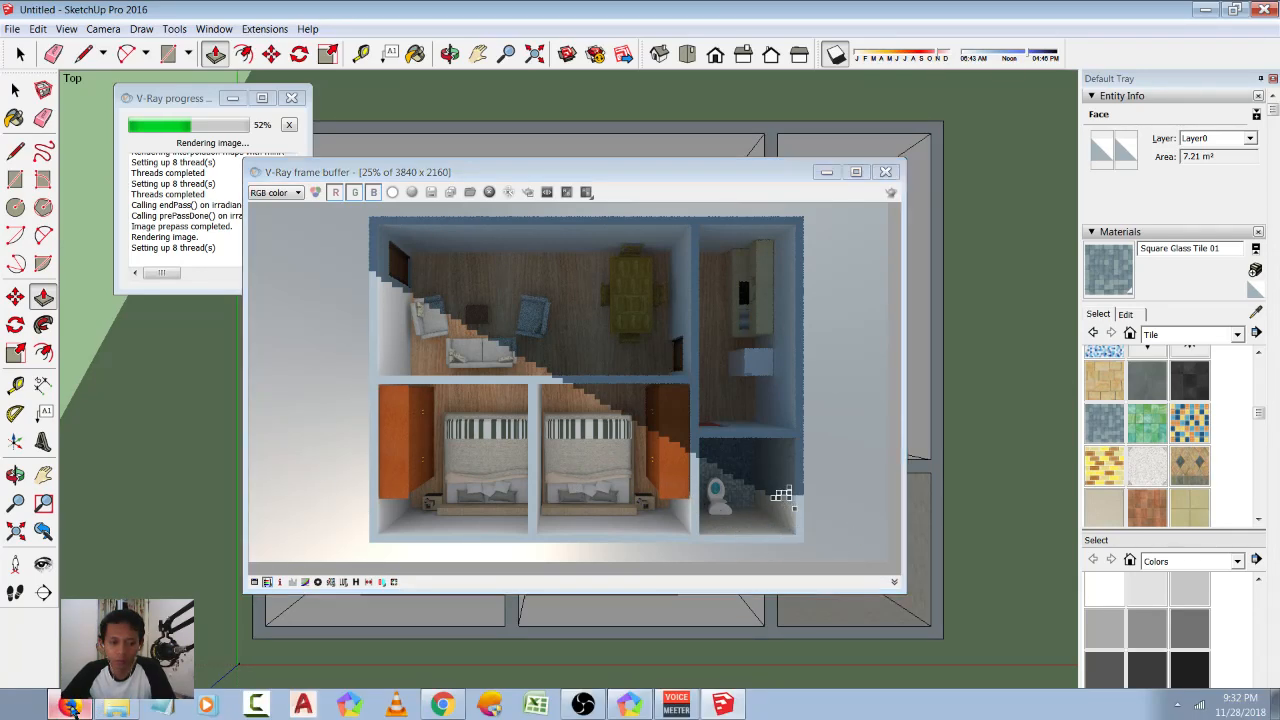
- Switch to 3D Warehouse in Firefox, browse the chair models, search for "refrigerator" and return to SketchUp
{"action": "key", "text": "alt+Tab"}
{"action": "left_click", "coordinate": [915, 143]}
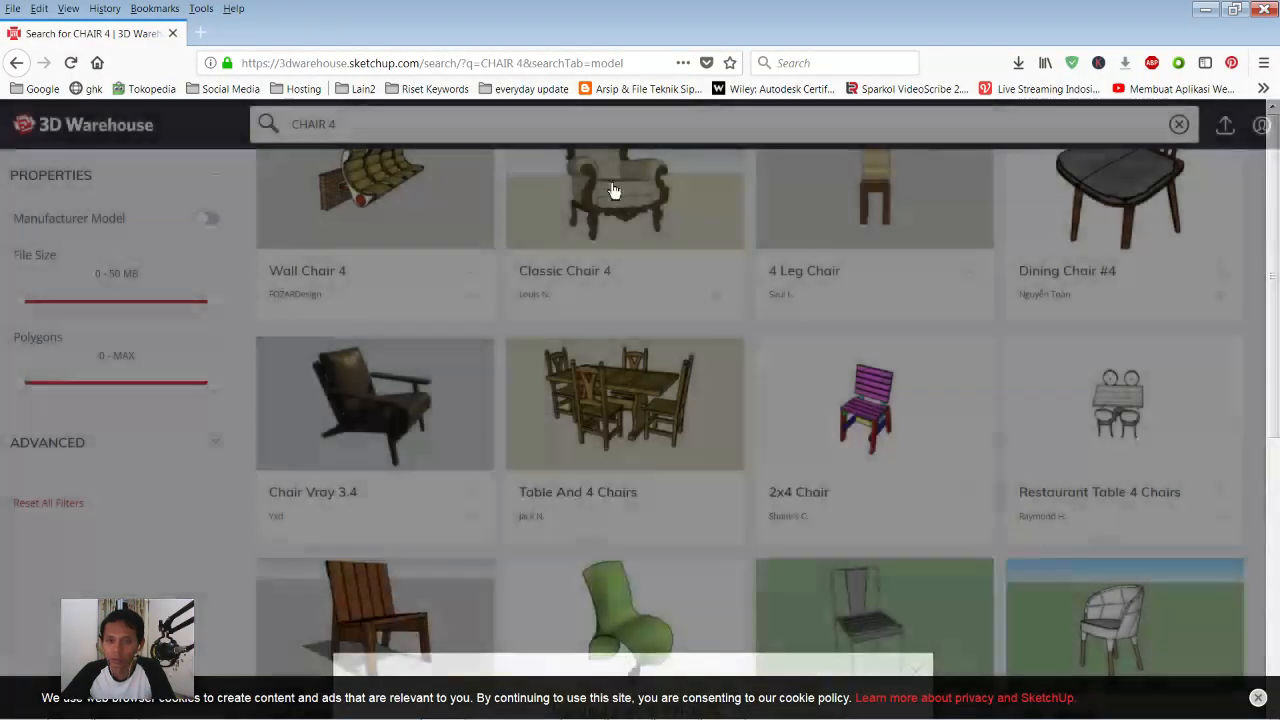
{"action": "scroll", "coordinate": [700, 440], "scroll_direction": "down", "scroll_amount": 10}
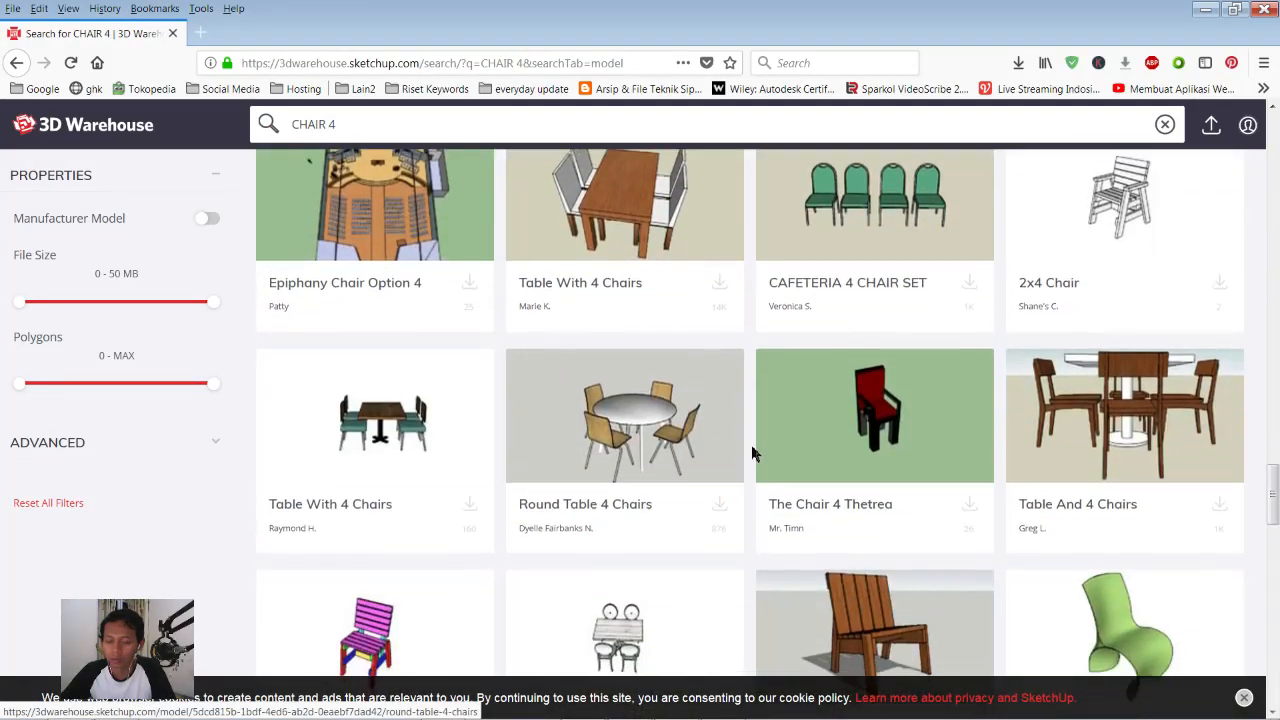
{"action": "scroll", "coordinate": [689, 514], "scroll_direction": "down", "scroll_amount": 3}
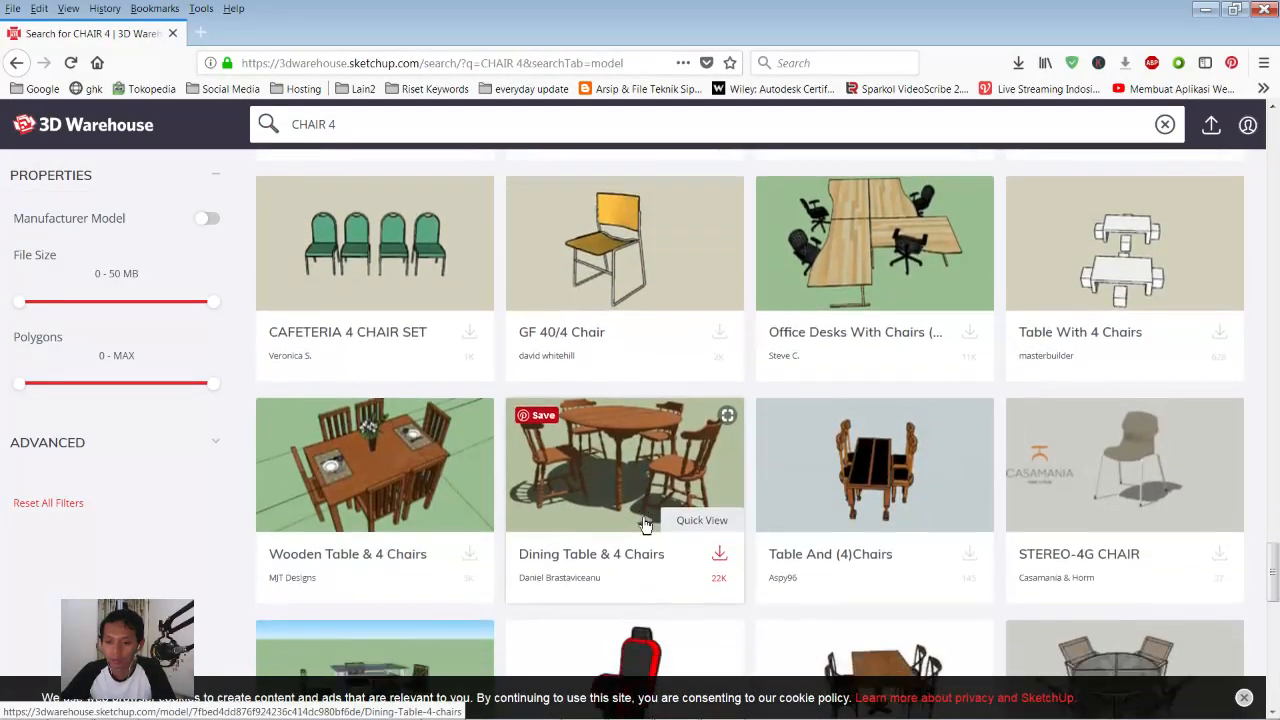
{"action": "scroll", "coordinate": [654, 531], "scroll_direction": "up", "scroll_amount": 3}
{"action": "left_click_drag", "start_coordinate": [371, 126], "coordinate": [268, 128]}
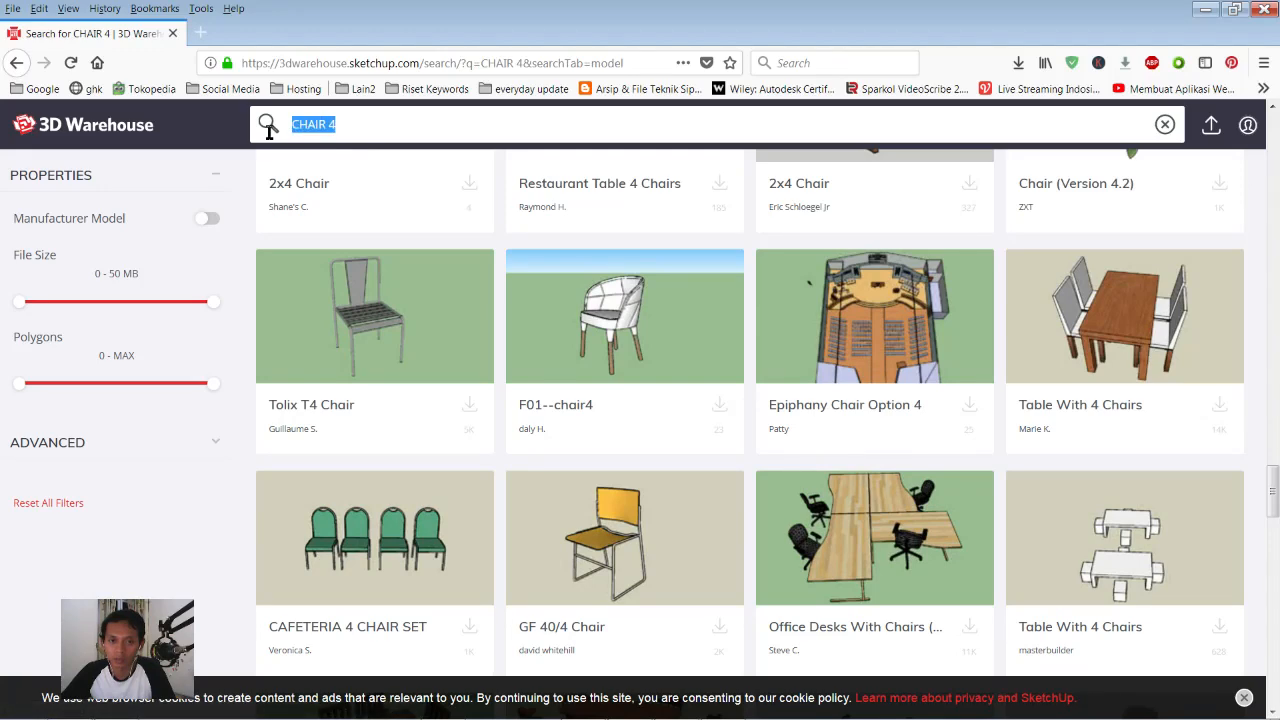
{"action": "type", "text": "REFRIGERA"}
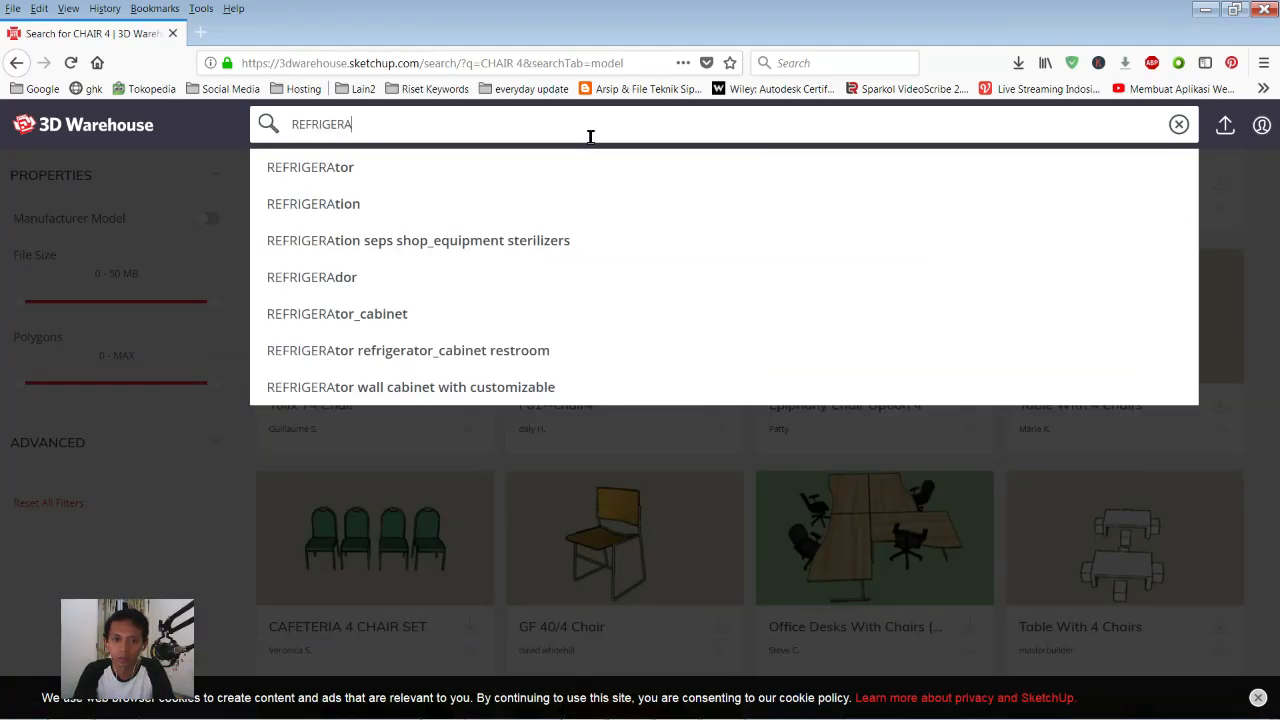
{"action": "type", "text": "tor"}
{"action": "key", "text": "Return"}
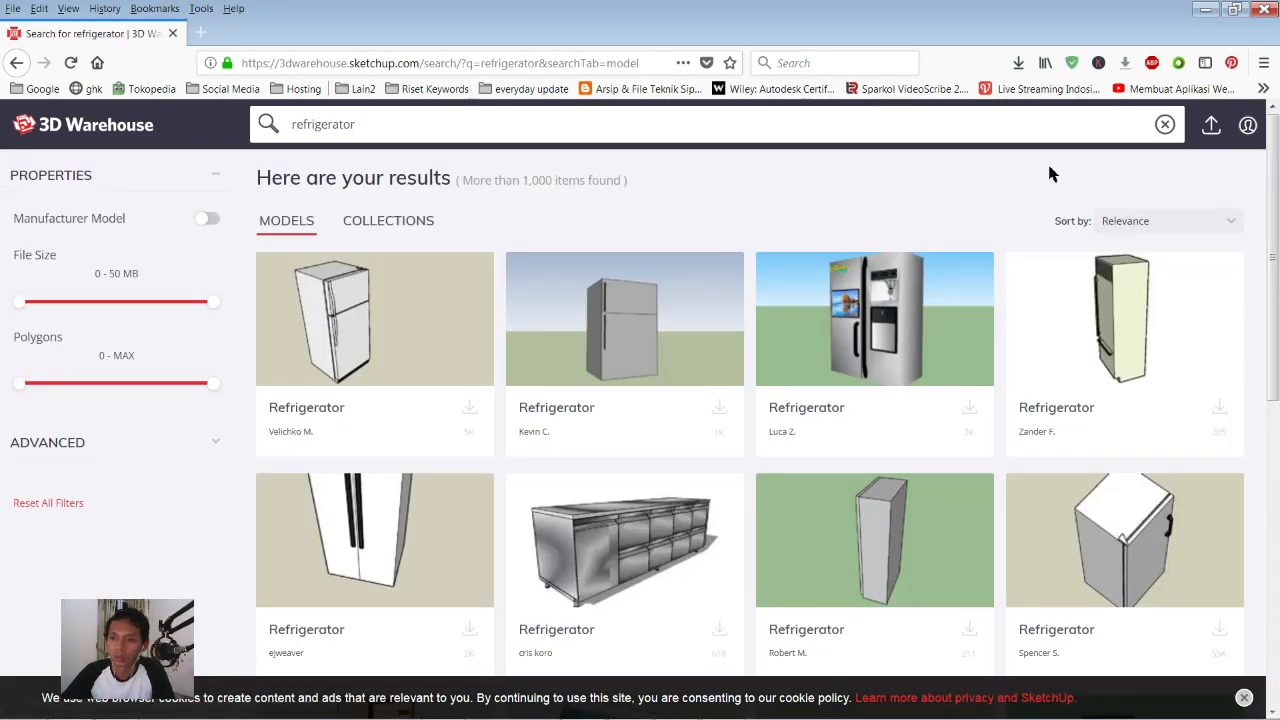
{"action": "left_click", "coordinate": [1206, 11]}
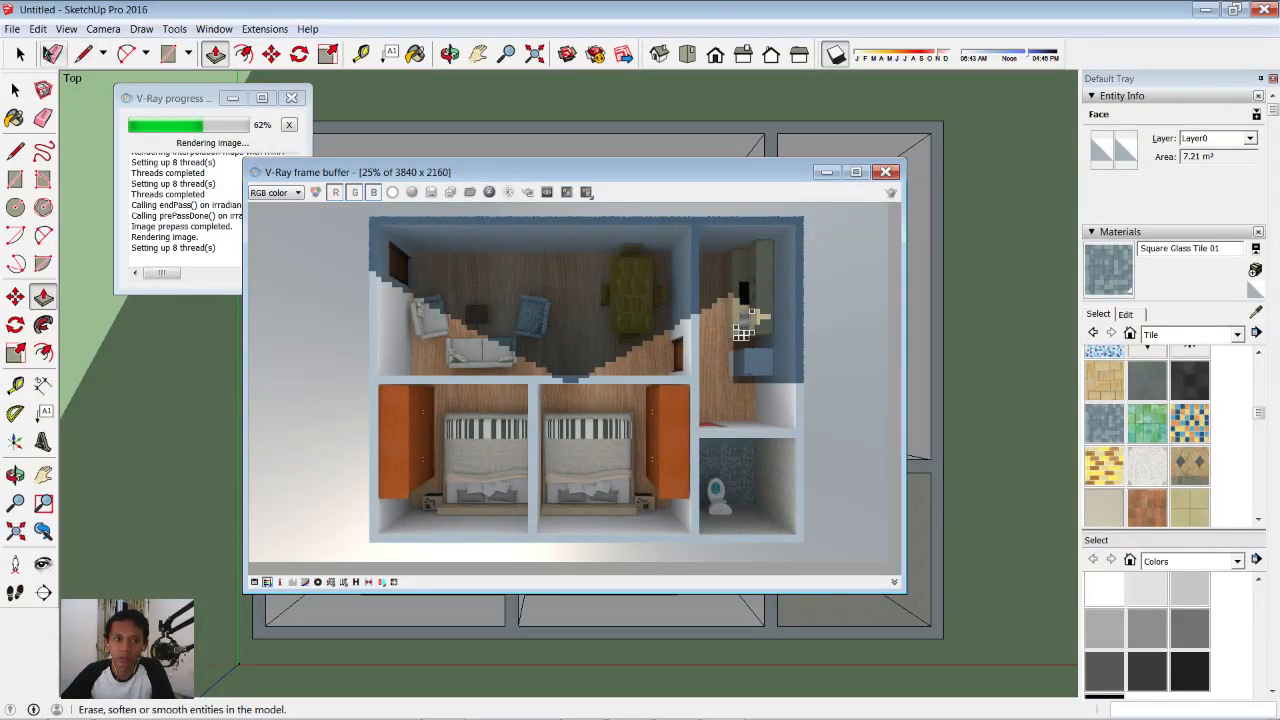
{"action": "left_click", "coordinate": [12, 28]}
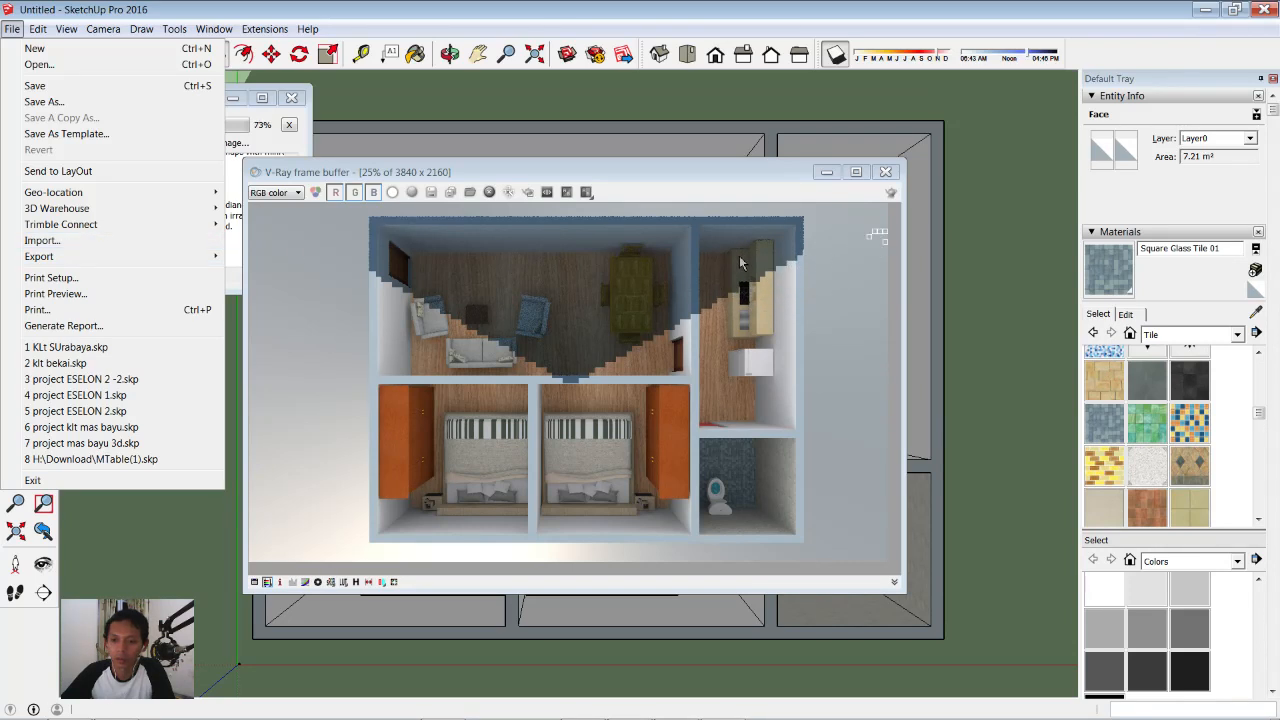
{"action": "left_click", "coordinate": [718, 190]}
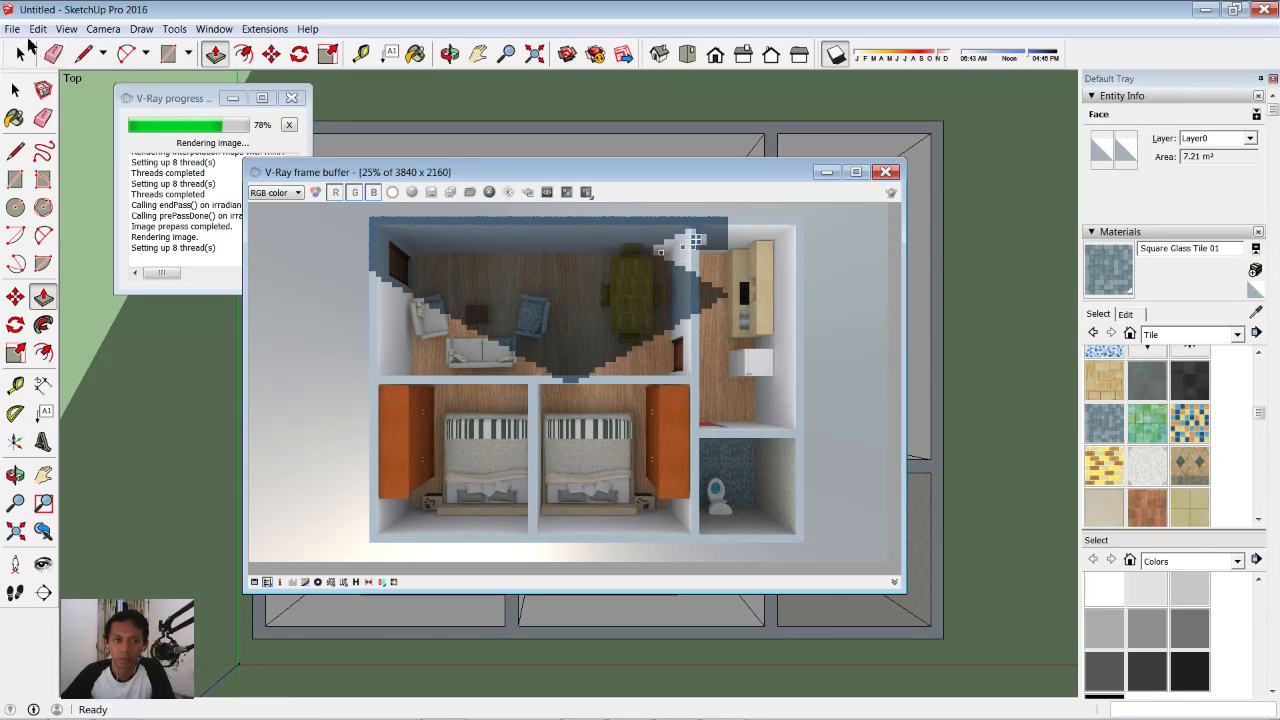
{"action": "left_click", "coordinate": [12, 28]}
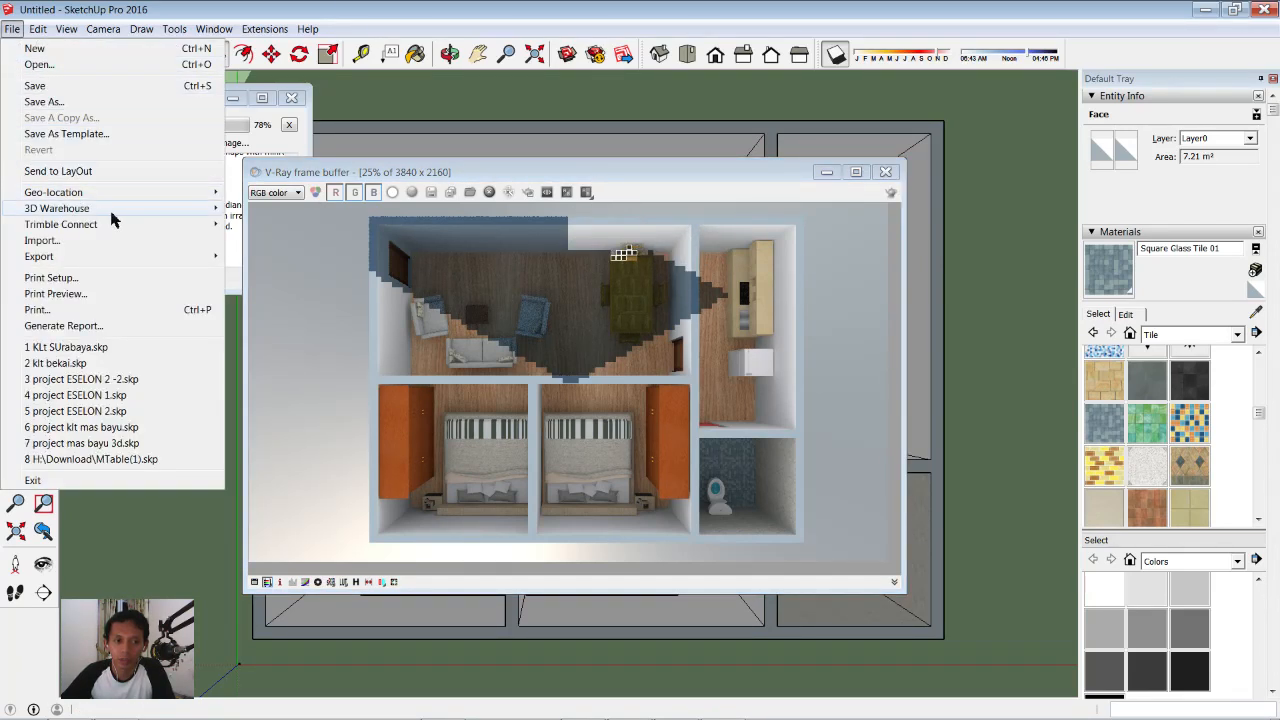
{"action": "mouse_move", "coordinate": [72, 211]}
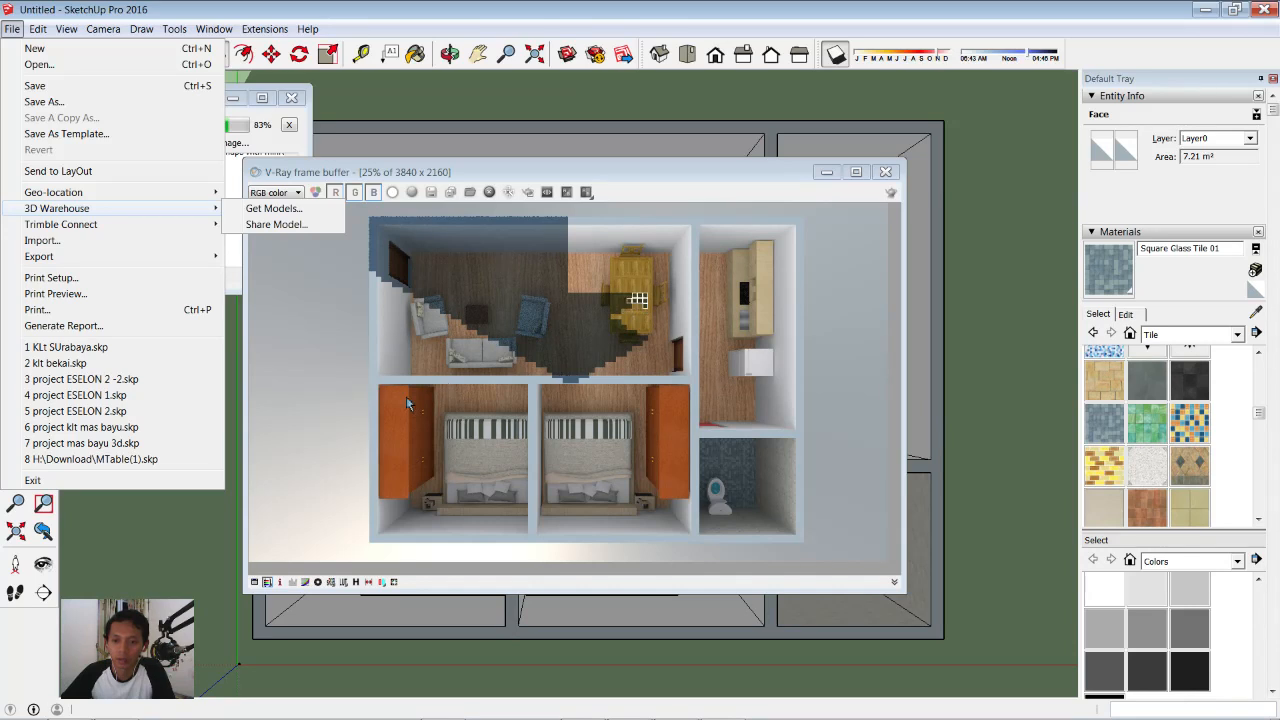
{"action": "left_click", "coordinate": [753, 181]}
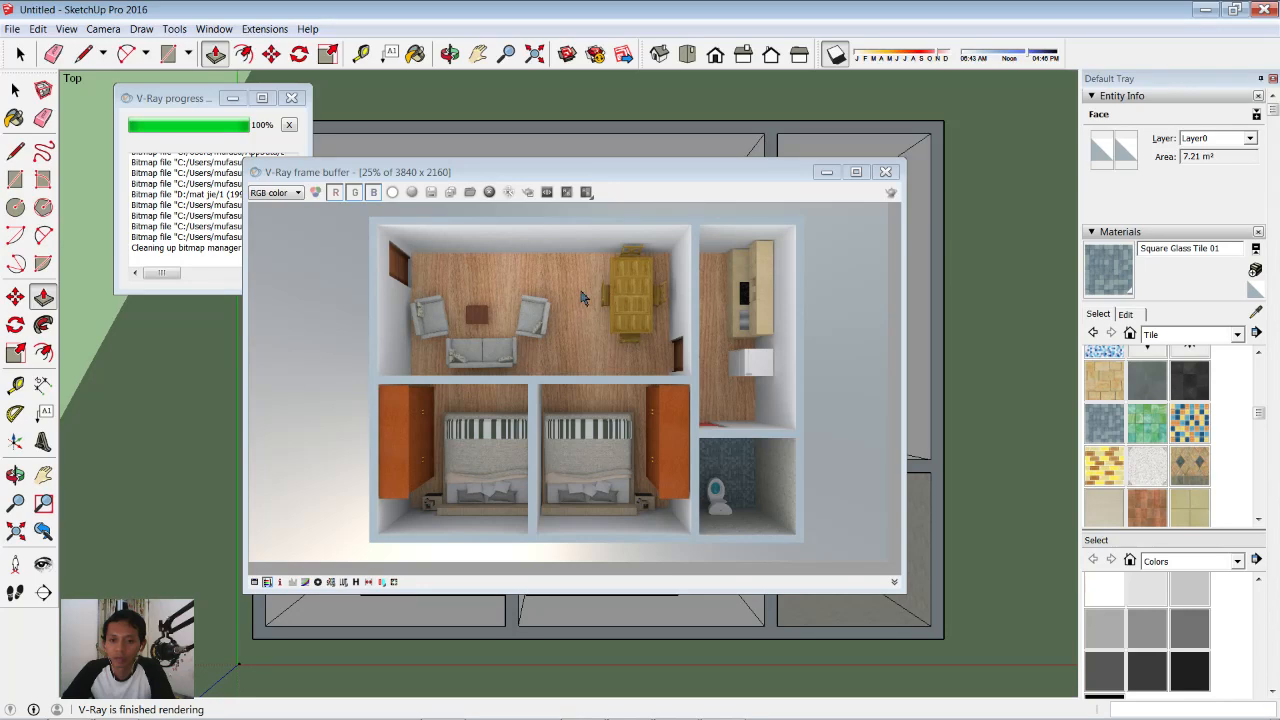
{"action": "mouse_move", "coordinate": [686, 174]}
{"action": "left_mouse_down"}
{"action": "mouse_move", "coordinate": [883, 228]}
{"action": "mouse_move", "coordinate": [813, 235]}
{"action": "mouse_move", "coordinate": [674, 217]}
{"action": "left_mouse_up"}
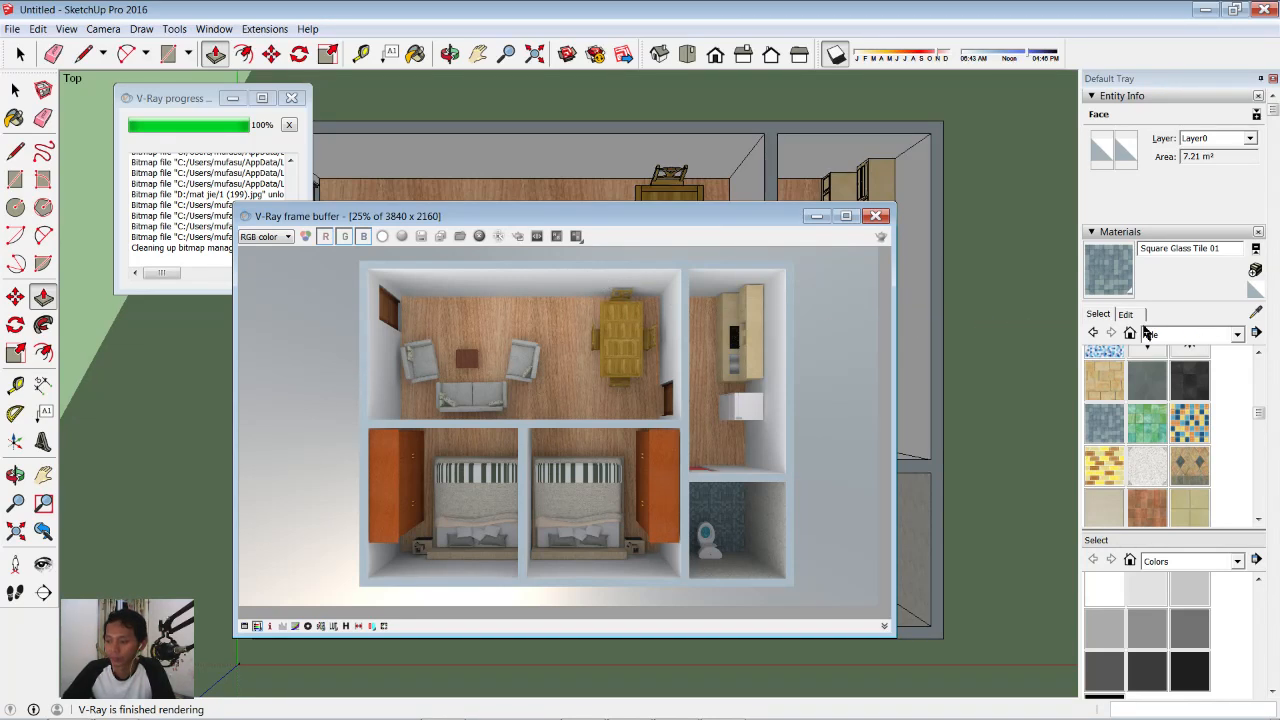
{"action": "mouse_move", "coordinate": [594, 706]}
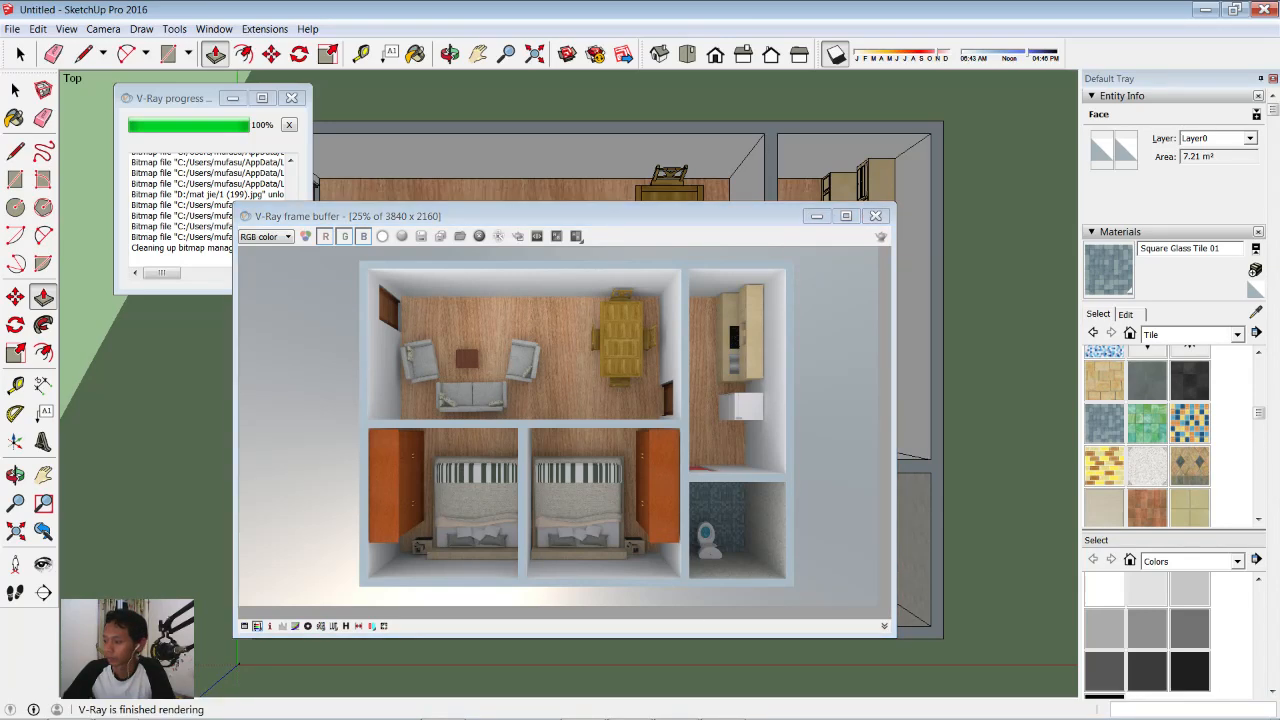